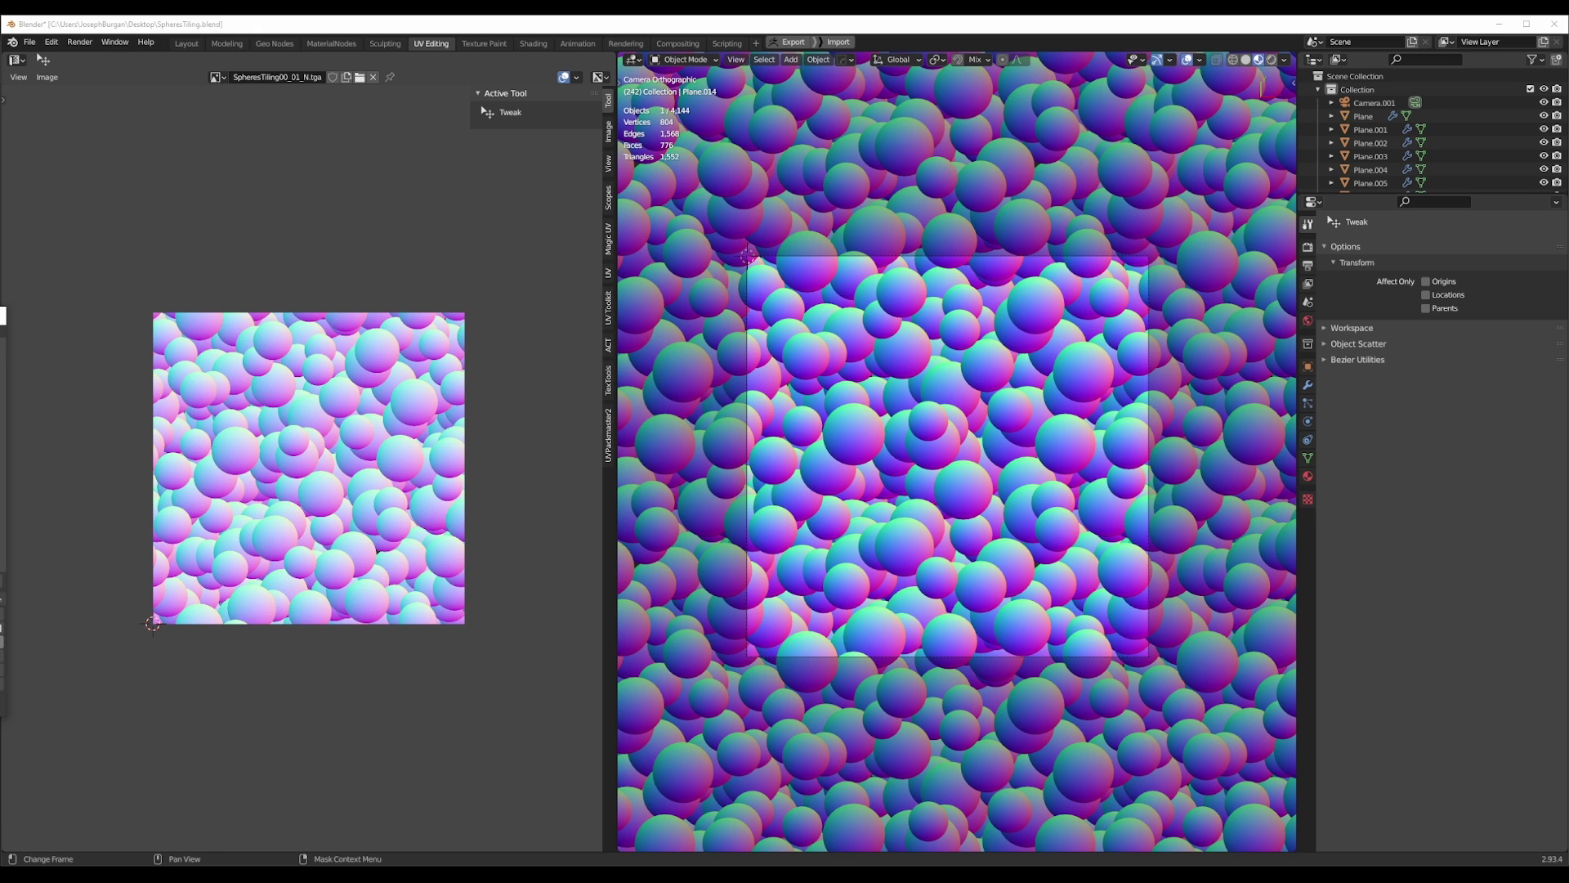
Examine the overlapping normal-coloured spheres through the camera, from above and in perspective.
{"action": "scroll", "coordinate": [873, 462], "scroll_direction": "down", "scroll_amount": 4}
{"action": "scroll", "coordinate": [873, 462], "scroll_direction": "up", "scroll_amount": 4}
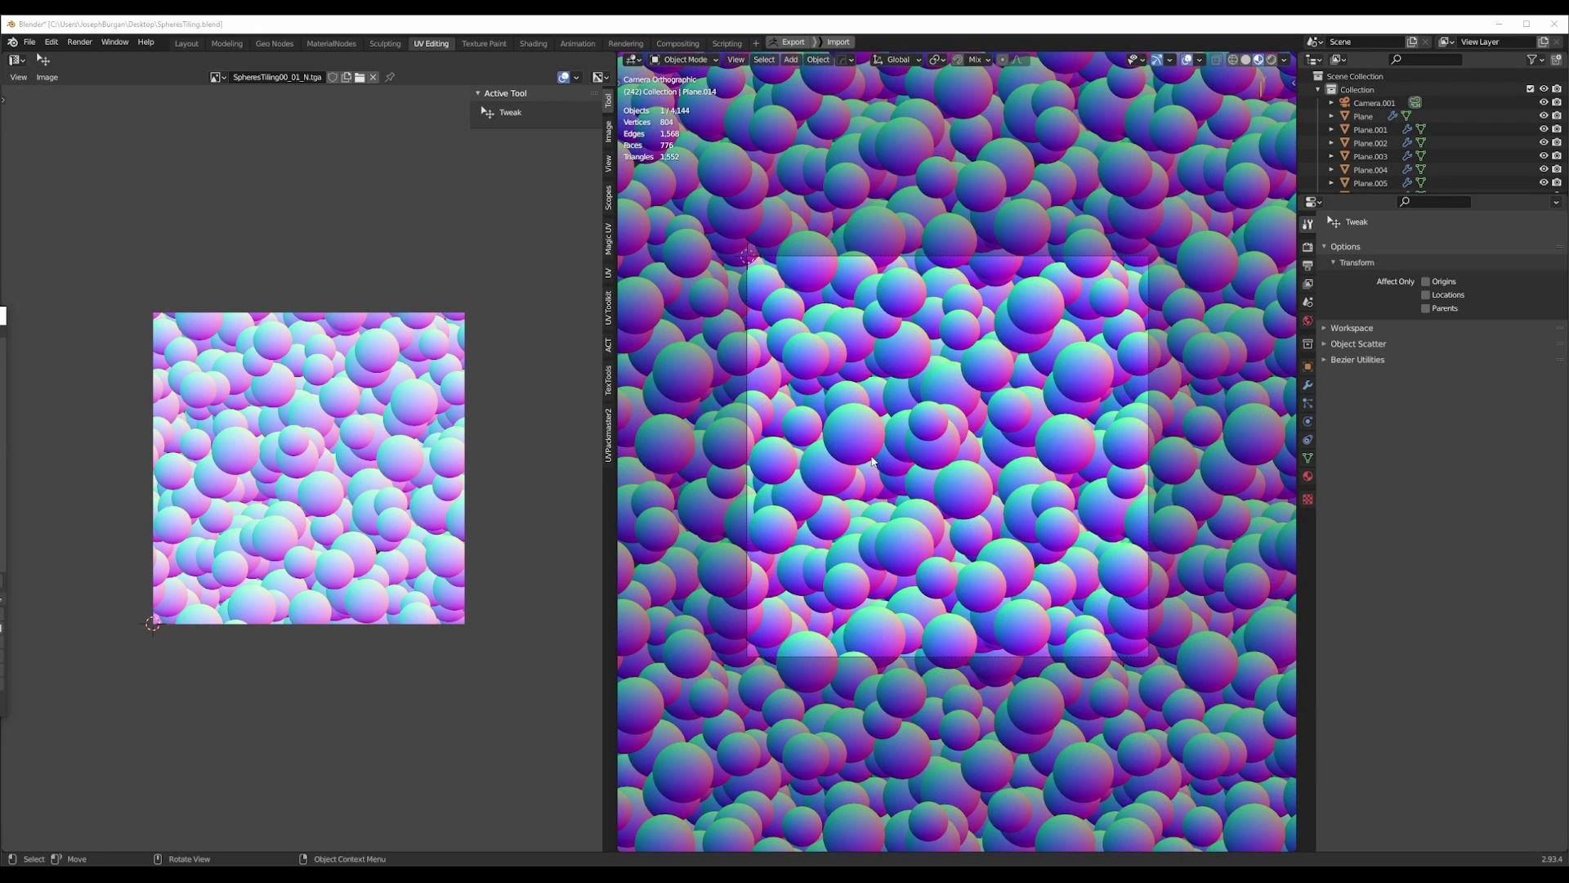
{"action": "scroll", "coordinate": [871, 457], "scroll_direction": "up", "scroll_amount": 1}
{"action": "key", "text": "KP_0"}
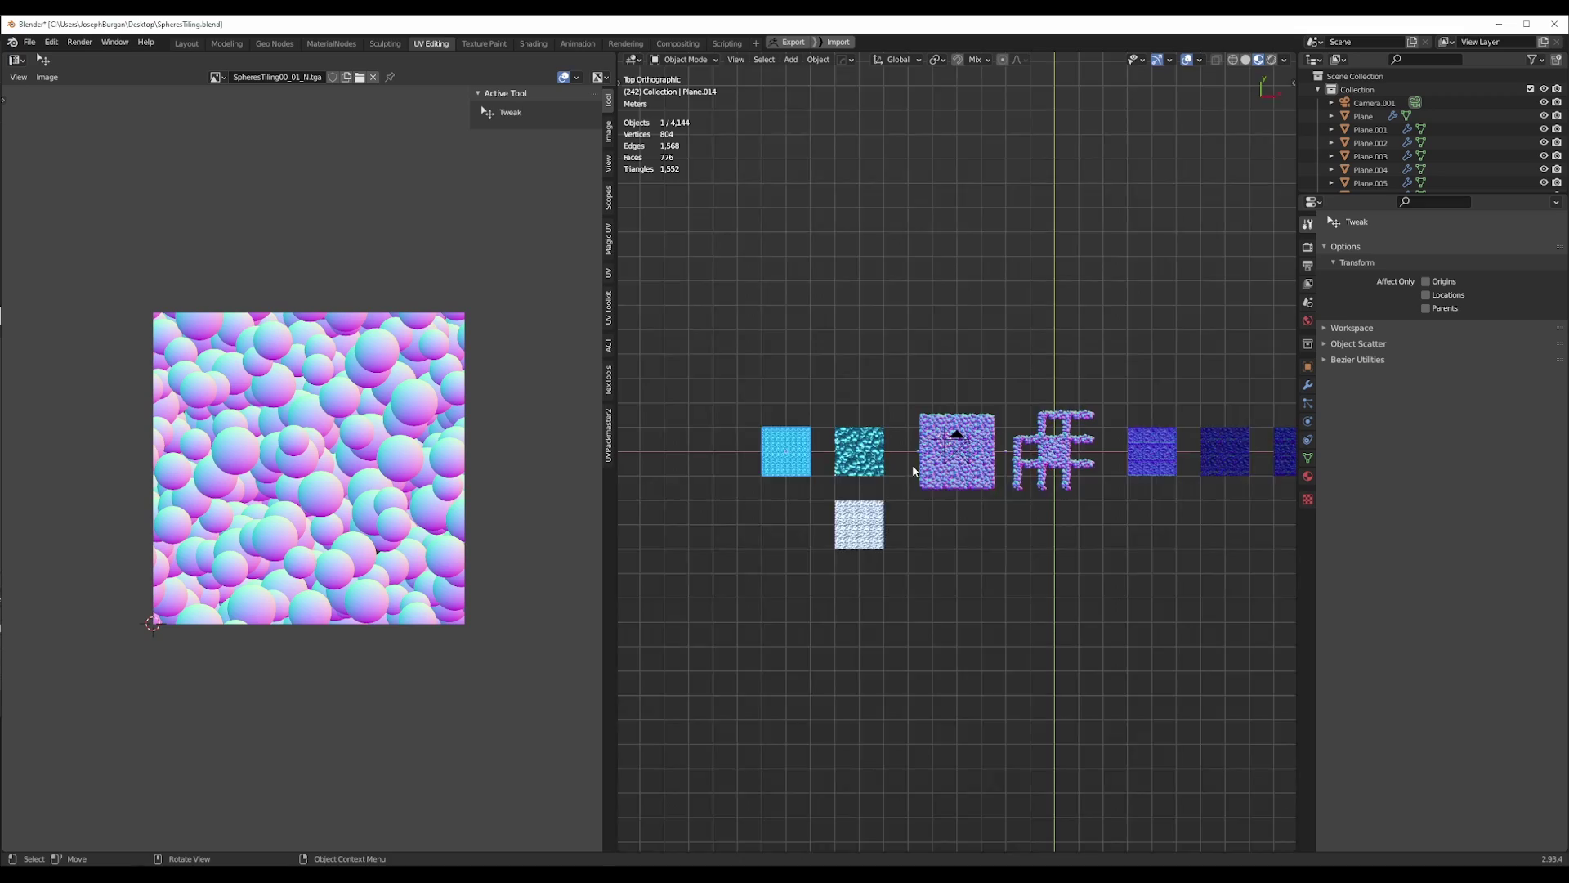
{"action": "key", "text": "KP_Decimal"}
{"action": "scroll", "coordinate": [928, 515], "scroll_direction": "up", "scroll_amount": 3}
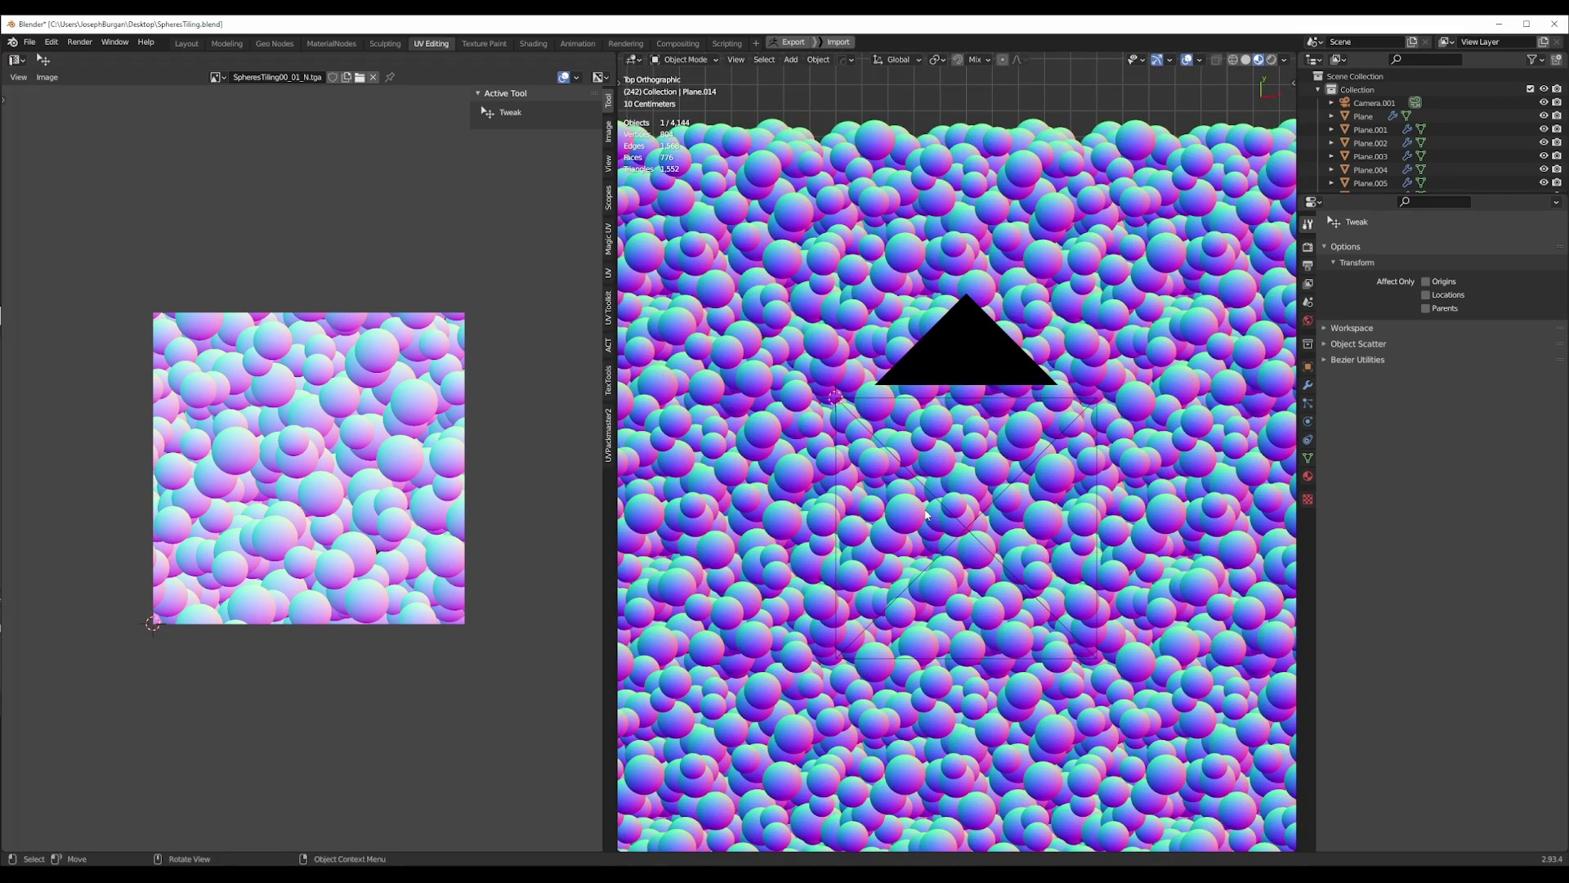
{"action": "middle_click_drag", "start_coordinate": [926, 515], "coordinate": [935, 484], "text": "shift"}
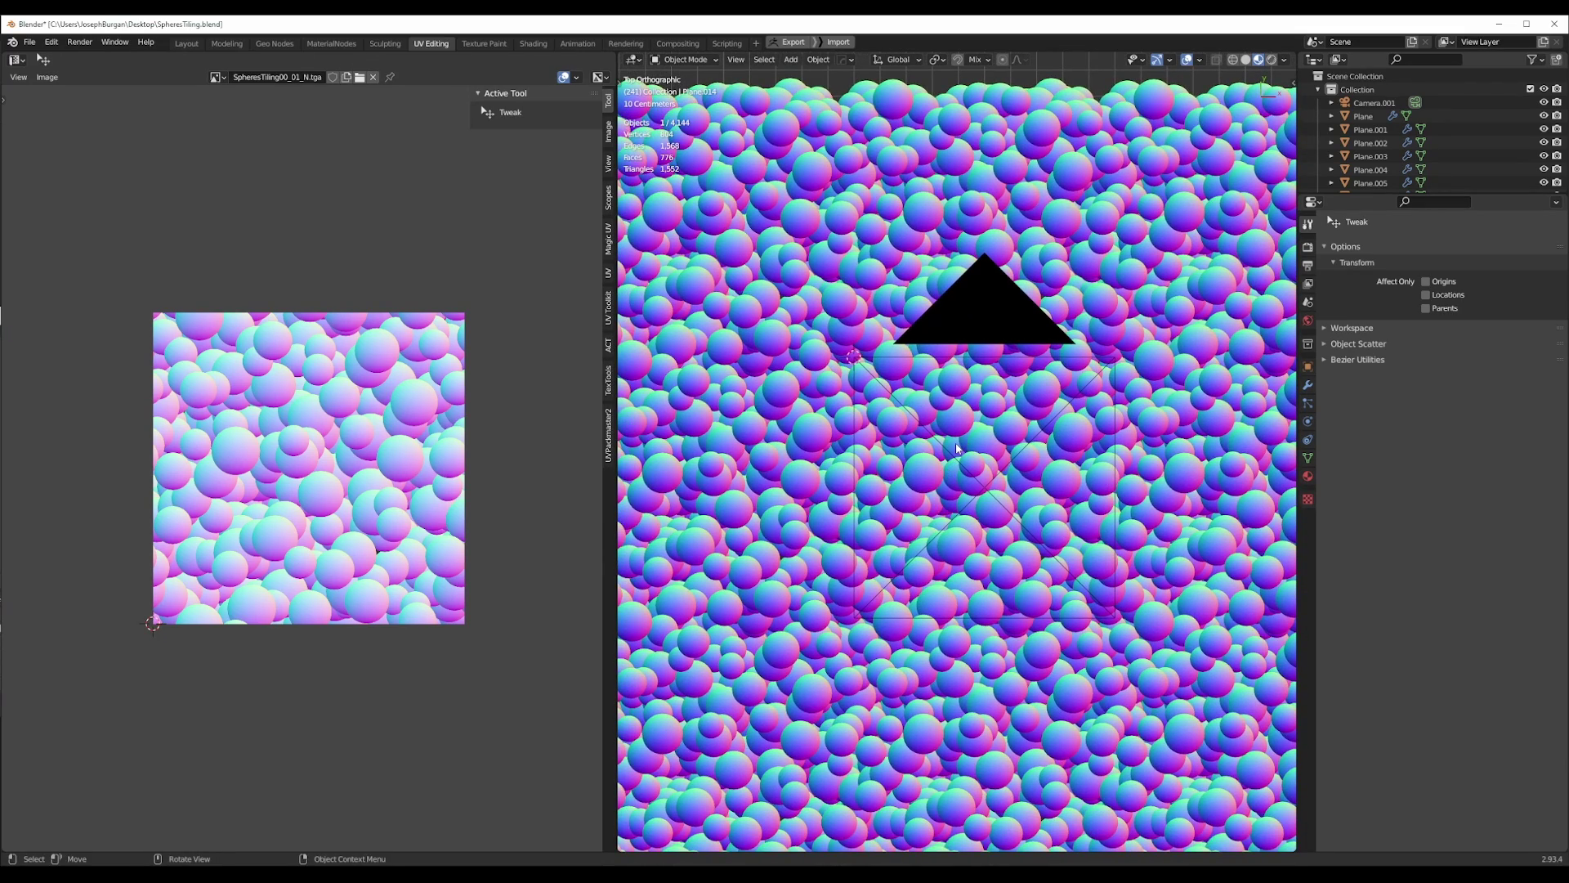
{"action": "scroll", "coordinate": [969, 452], "scroll_direction": "down", "scroll_amount": 3}
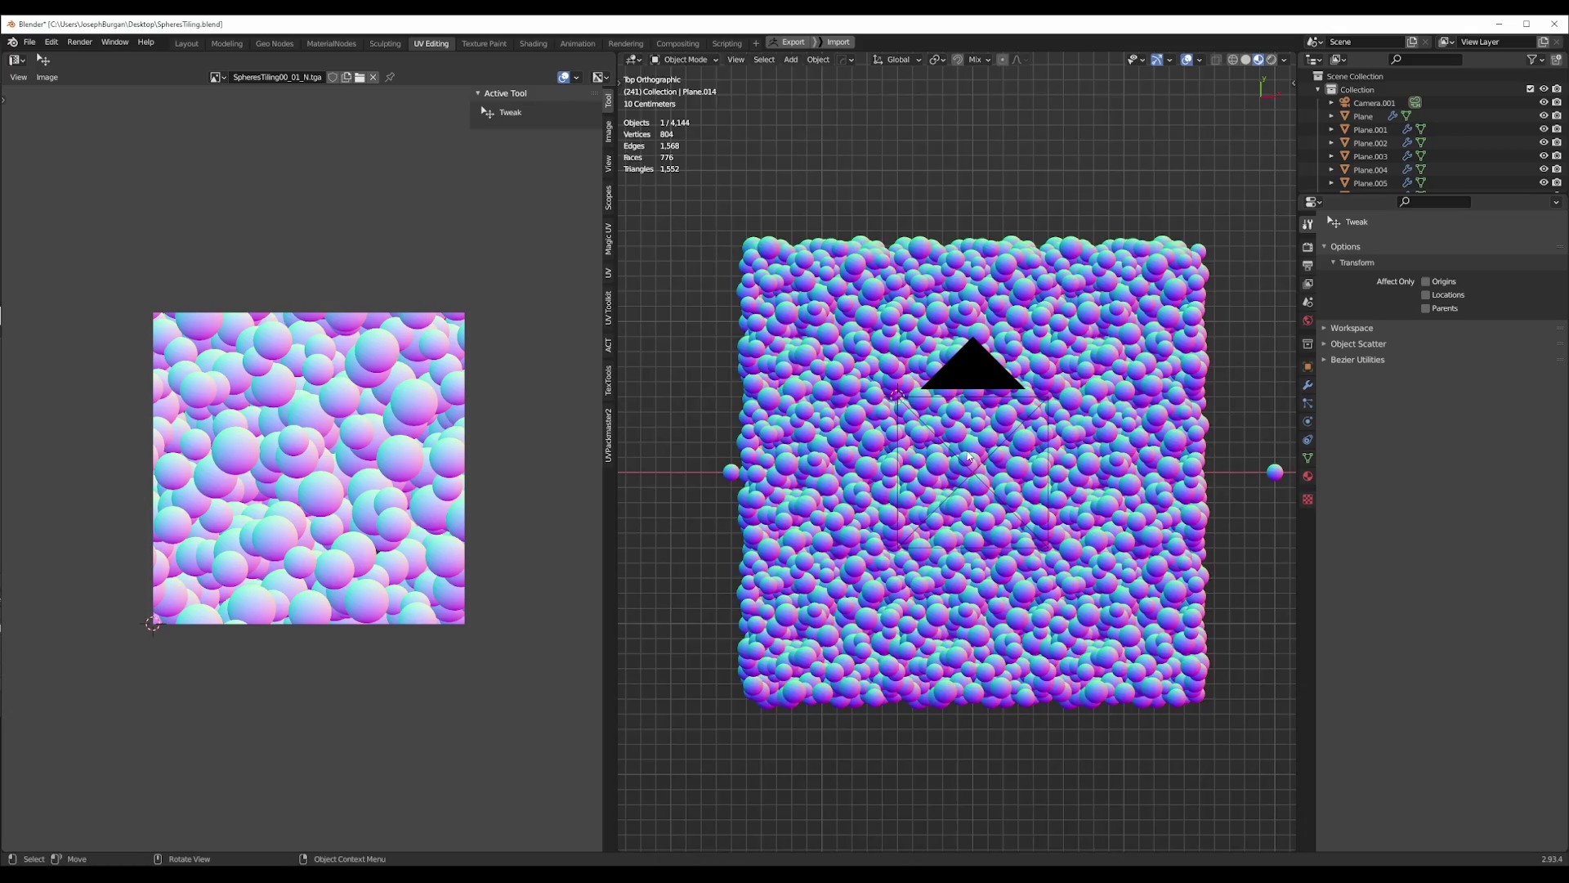
{"action": "scroll", "coordinate": [970, 456], "scroll_direction": "up", "scroll_amount": 3}
{"action": "scroll", "coordinate": [969, 456], "scroll_direction": "down", "scroll_amount": 1}
{"action": "middle_click_drag", "start_coordinate": [969, 456], "coordinate": [984, 357]}
{"action": "scroll", "coordinate": [953, 427], "scroll_direction": "down", "scroll_amount": 6}
Select the teal plane textured with large spheres and examine its surface up close, from above and at an angle.
{"action": "left_click", "coordinate": [903, 505]}
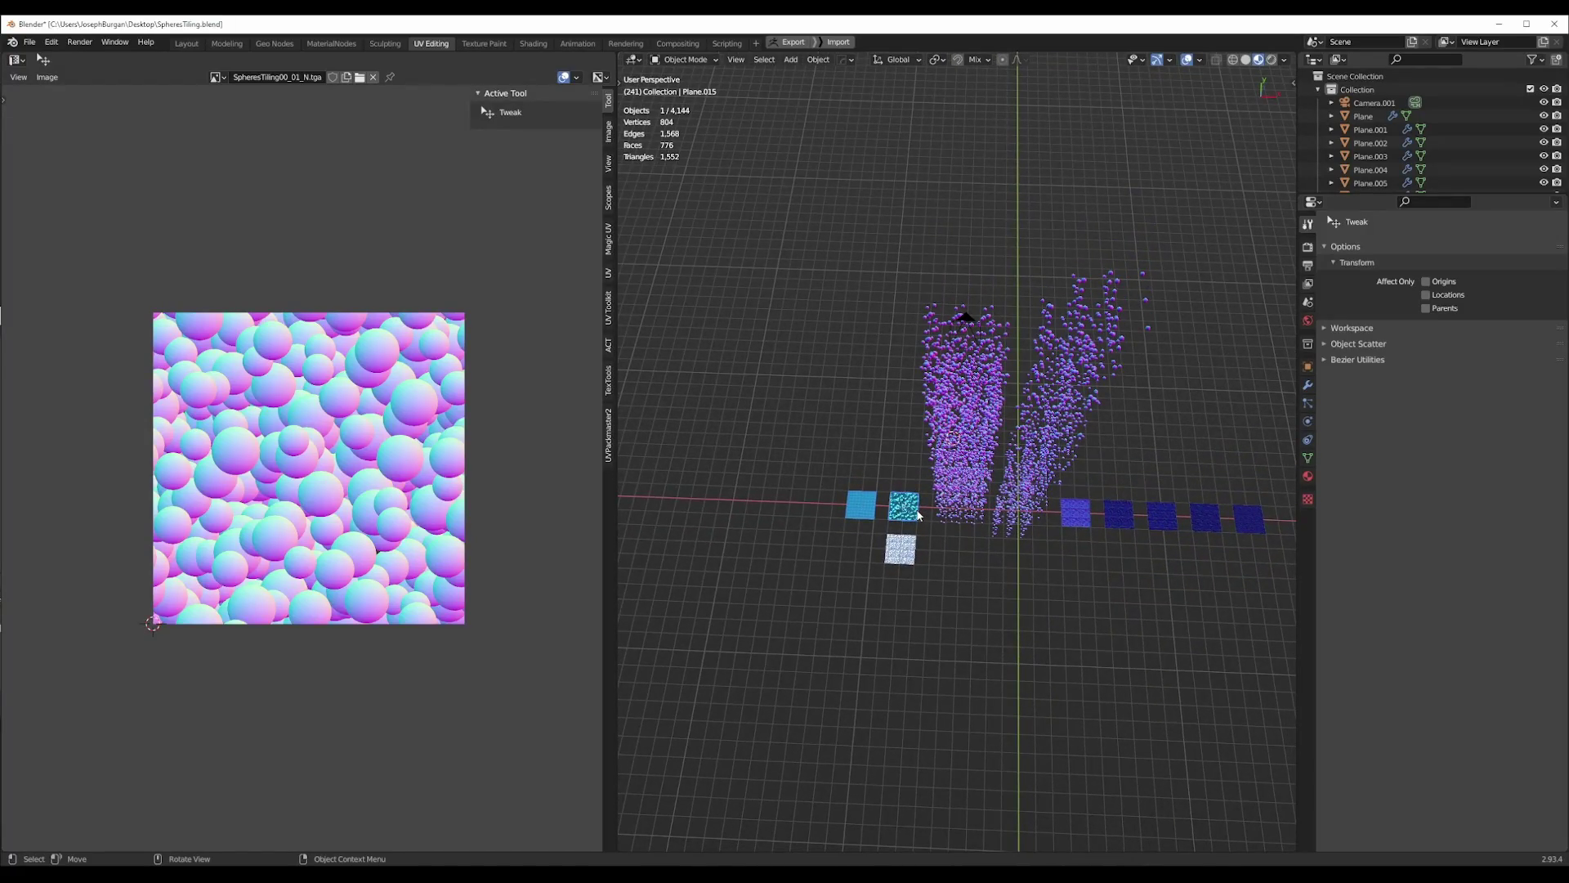
{"action": "key", "text": "KP_Decimal"}
{"action": "key", "text": "KP_7"}
{"action": "scroll", "coordinate": [951, 492], "scroll_direction": "up", "scroll_amount": 8}
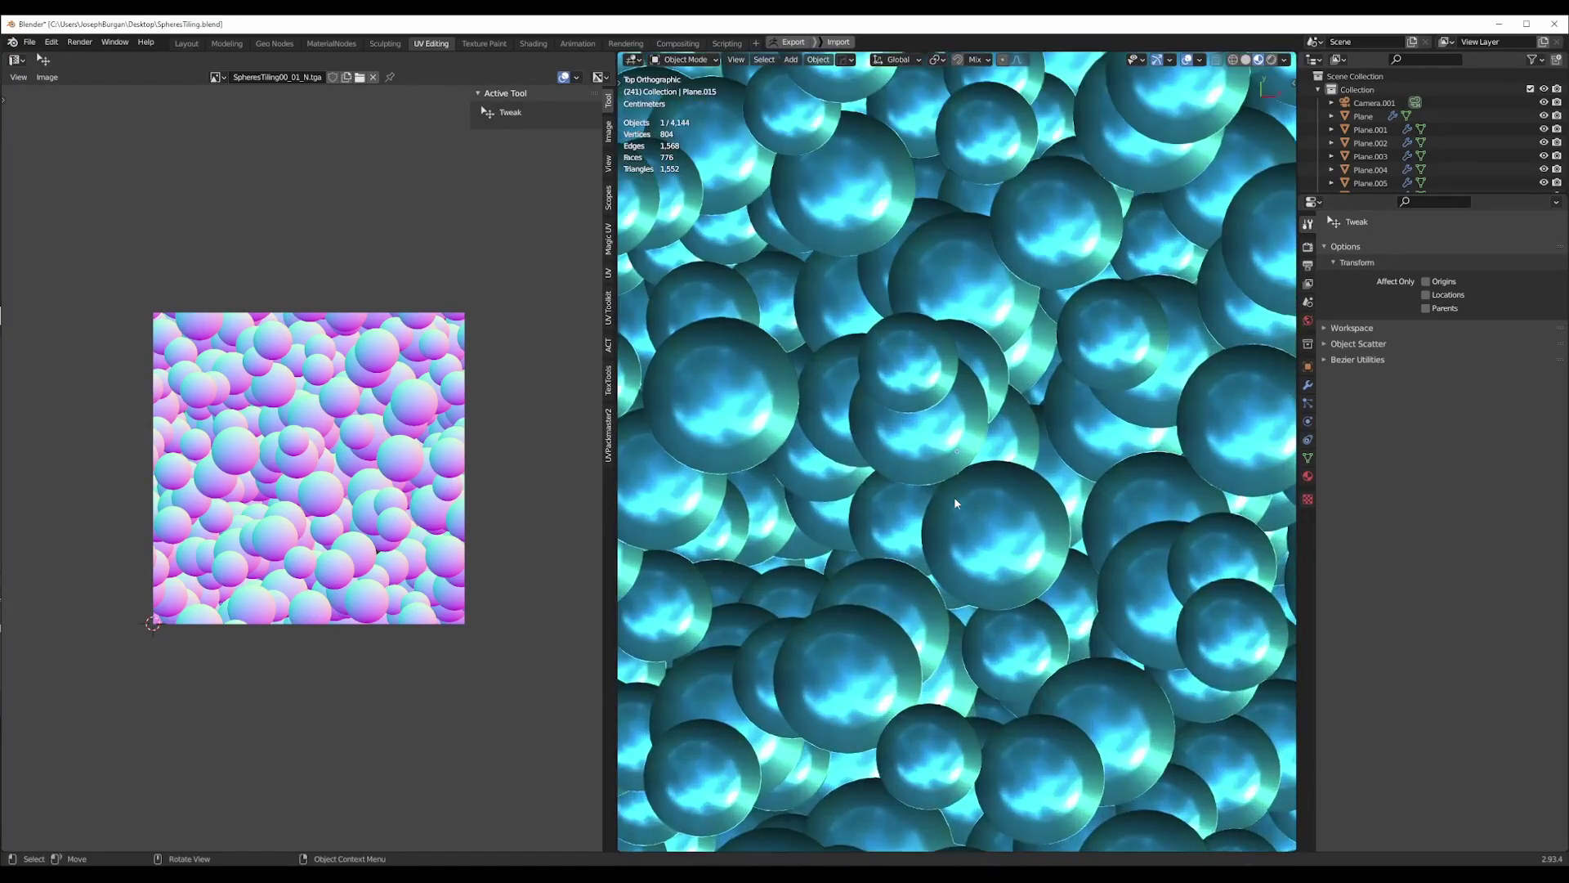
{"action": "scroll", "coordinate": [953, 497], "scroll_direction": "down", "scroll_amount": 4}
{"action": "middle_click_drag", "start_coordinate": [964, 551], "coordinate": [952, 498]}
{"action": "key", "text": "KP_7"}
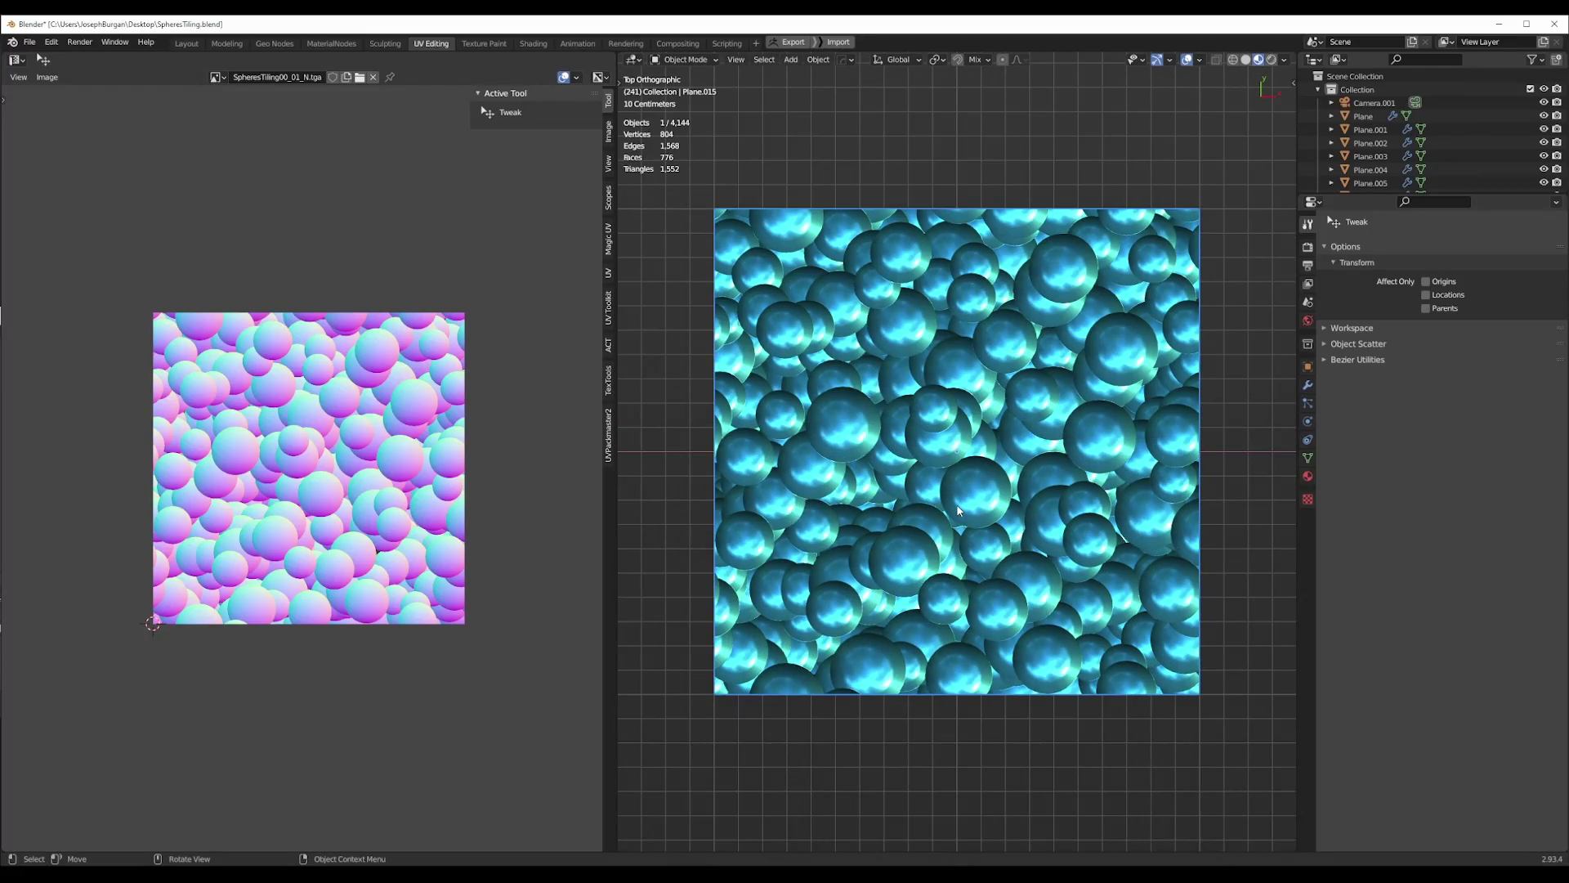
{"action": "scroll", "coordinate": [958, 510], "scroll_direction": "down", "scroll_amount": 6}
{"action": "middle_click_drag", "start_coordinate": [959, 510], "coordinate": [994, 511]}
{"action": "key", "text": "KP_7"}
{"action": "scroll", "coordinate": [948, 572], "scroll_direction": "up", "scroll_amount": 7}
{"action": "scroll", "coordinate": [948, 572], "scroll_direction": "down", "scroll_amount": 3}
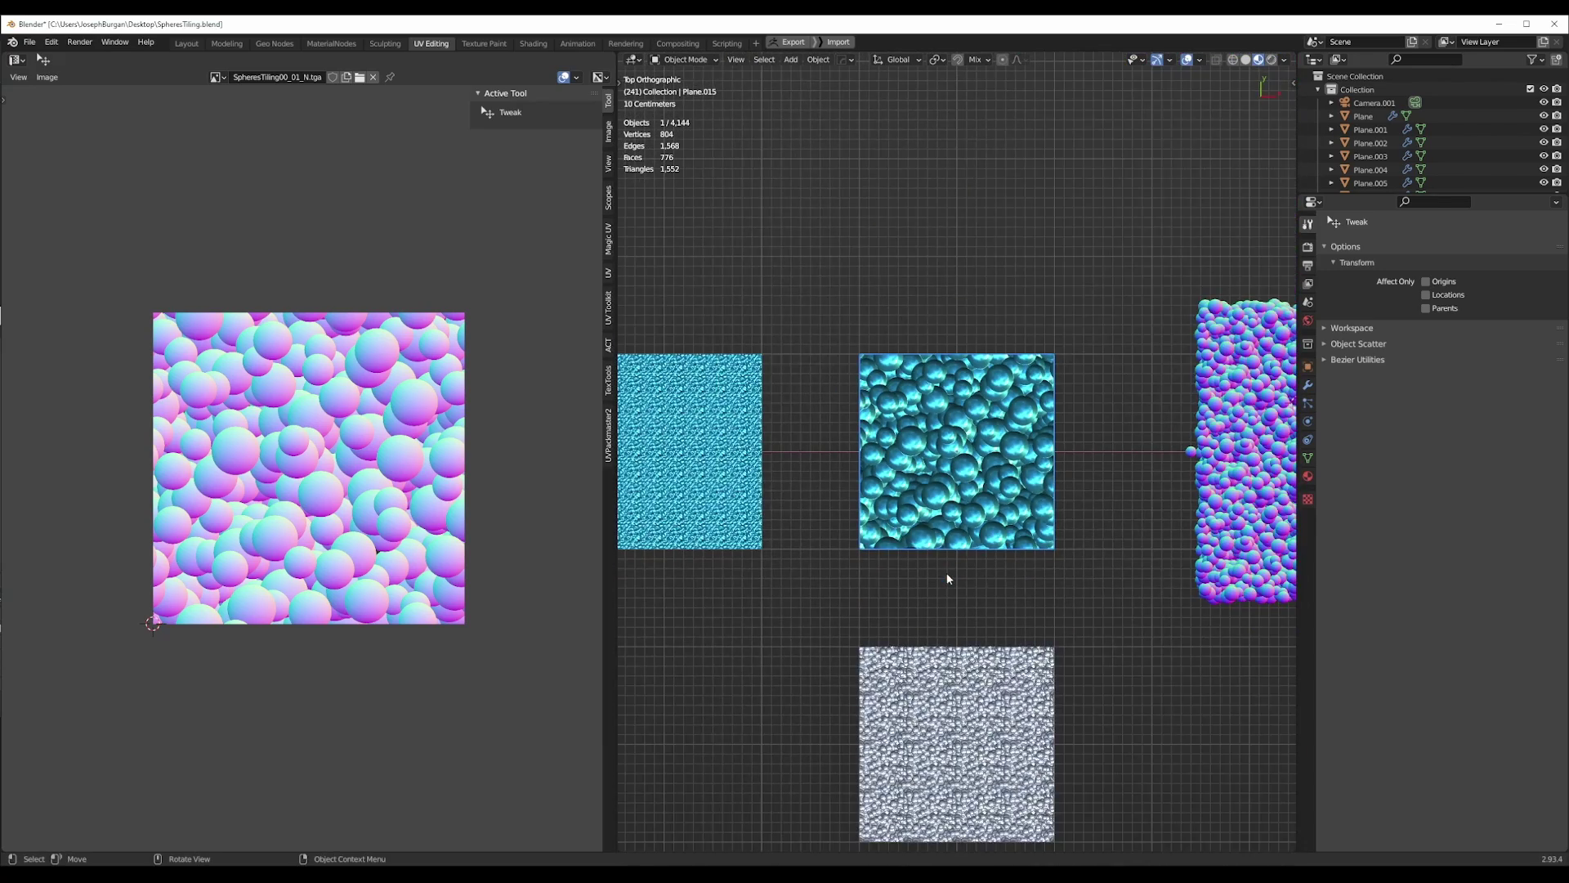
{"action": "scroll", "coordinate": [989, 570], "scroll_direction": "up", "scroll_amount": 2}
{"action": "scroll", "coordinate": [989, 571], "scroll_direction": "down", "scroll_amount": 4}
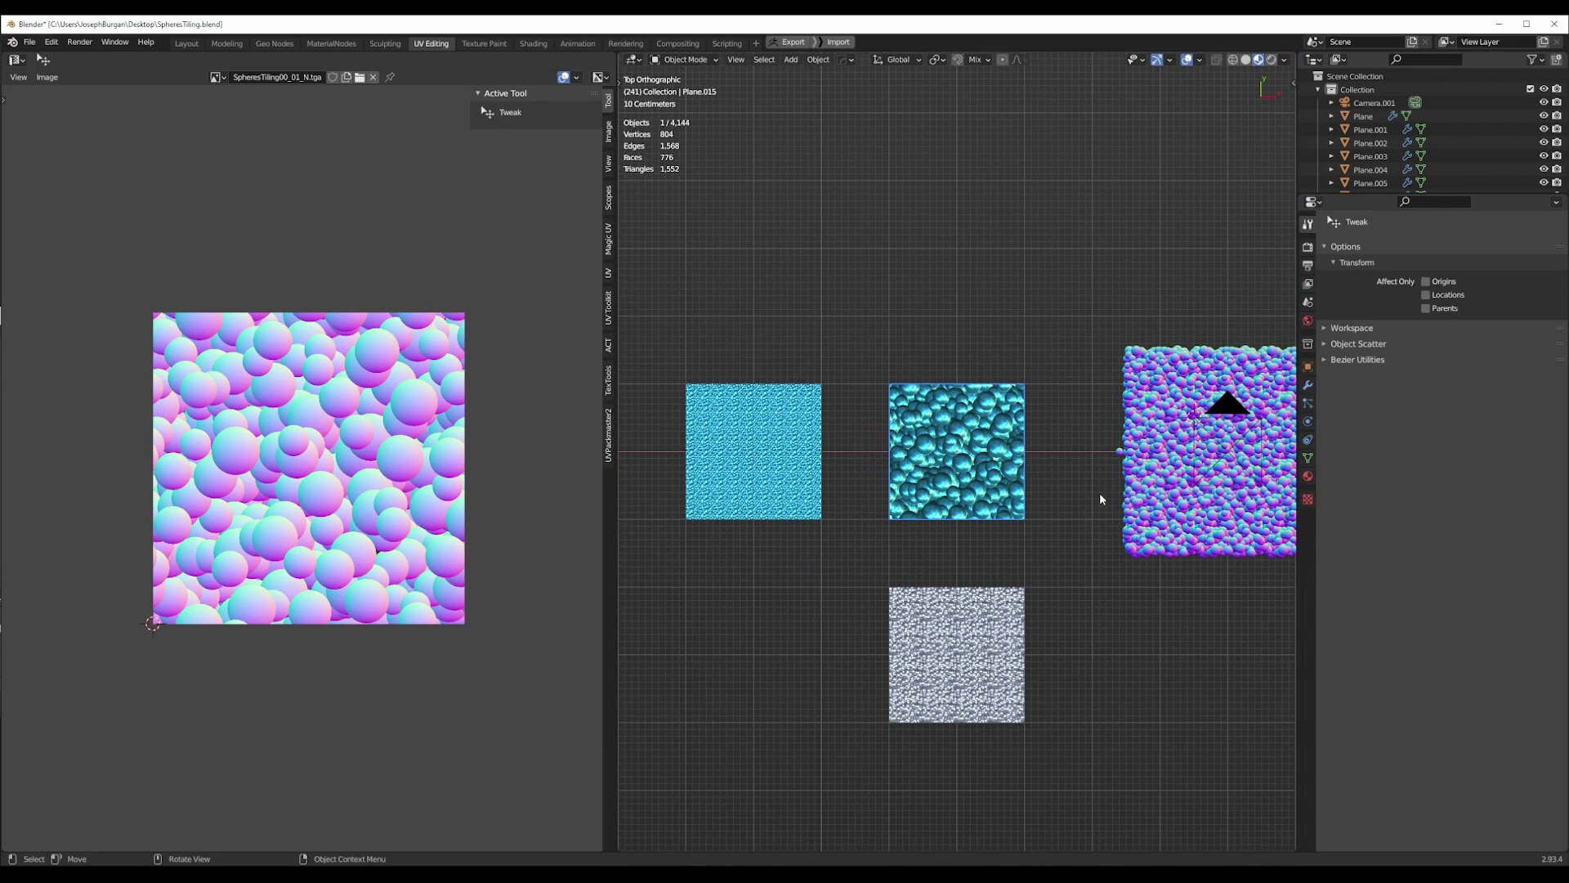
Scale down the UVs of the finely tiled teal plane until they cover about two by two texture repeats.
{"action": "scroll", "coordinate": [980, 499], "scroll_direction": "up", "scroll_amount": 3}
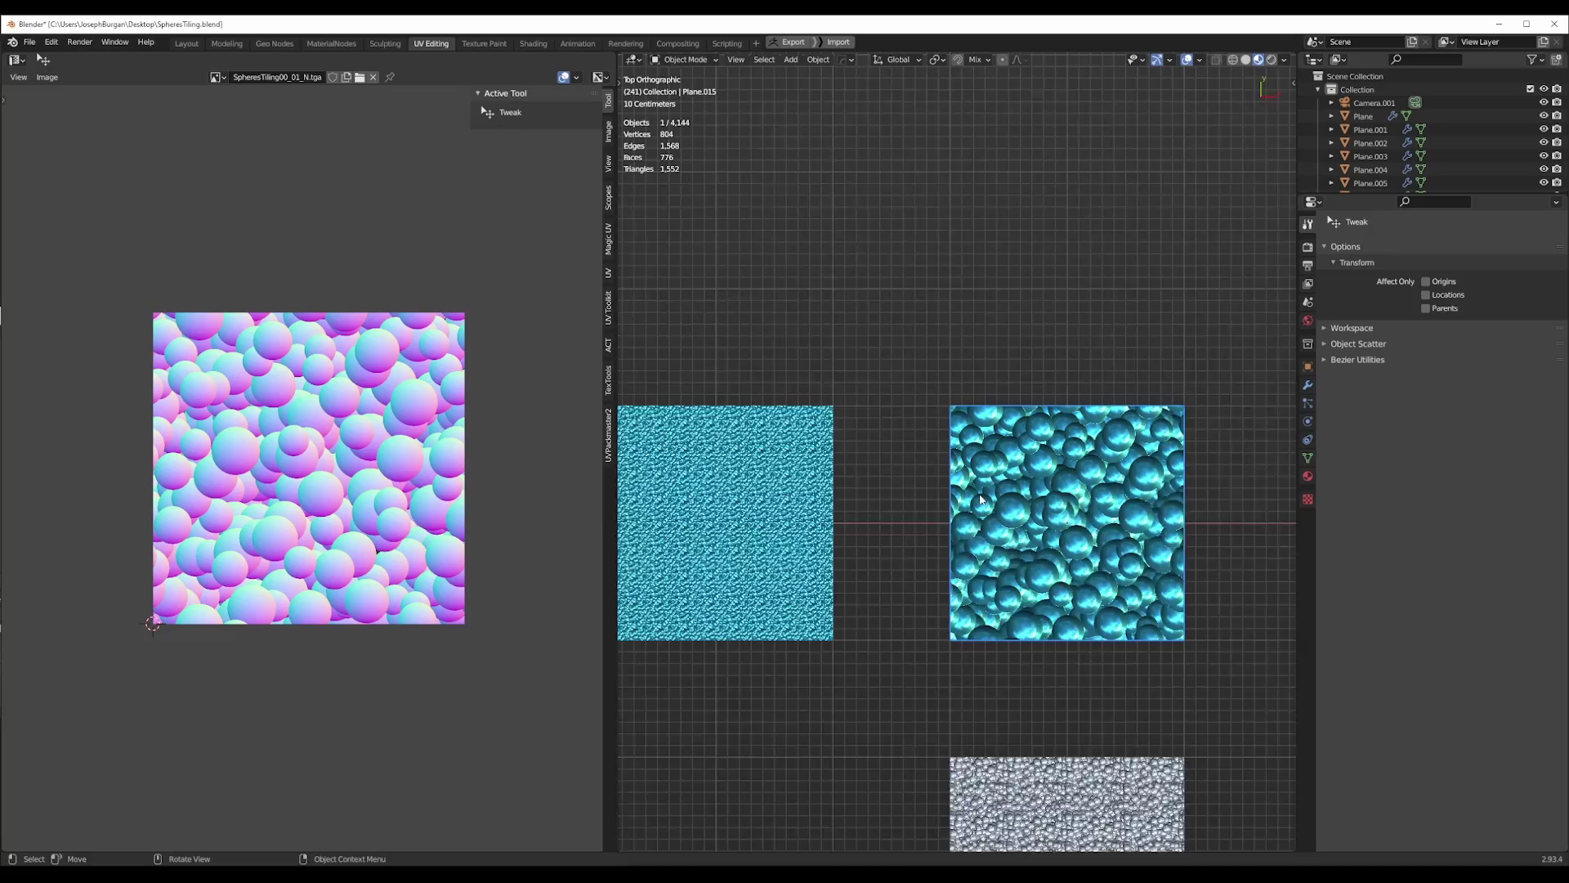
{"action": "scroll", "coordinate": [980, 499], "scroll_direction": "up", "scroll_amount": 2}
{"action": "middle_click_drag", "start_coordinate": [884, 535], "coordinate": [1114, 477], "text": "shift"}
{"action": "middle_click_drag", "start_coordinate": [831, 524], "coordinate": [941, 498], "text": "shift"}
{"action": "left_click", "coordinate": [941, 498]}
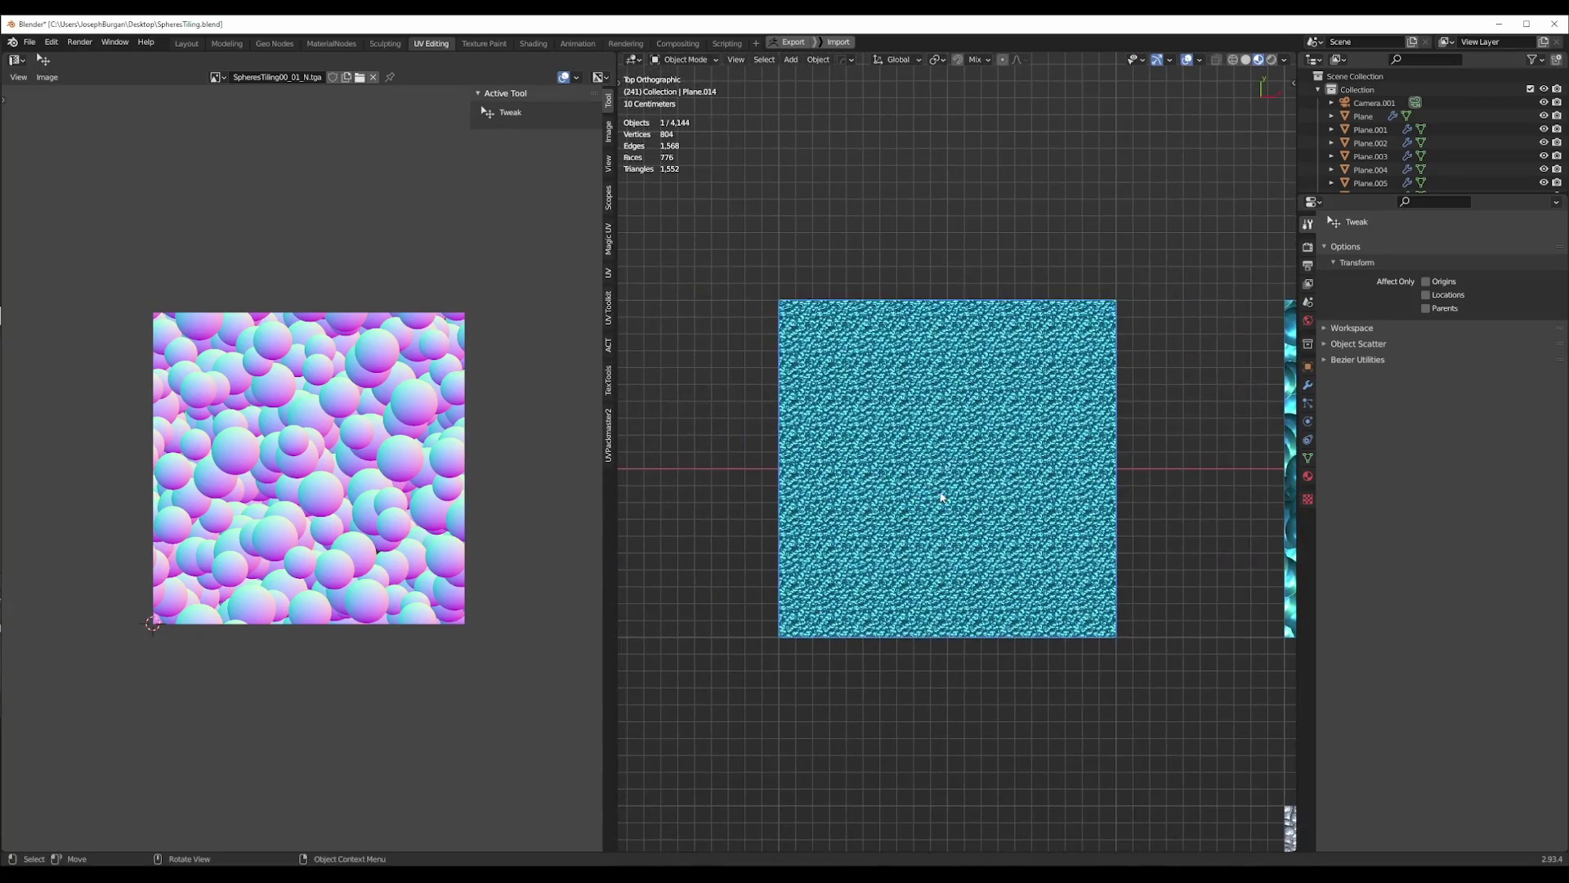
{"action": "key", "text": "KP_Decimal"}
{"action": "key", "text": "Tab"}
{"action": "key", "text": "s"}
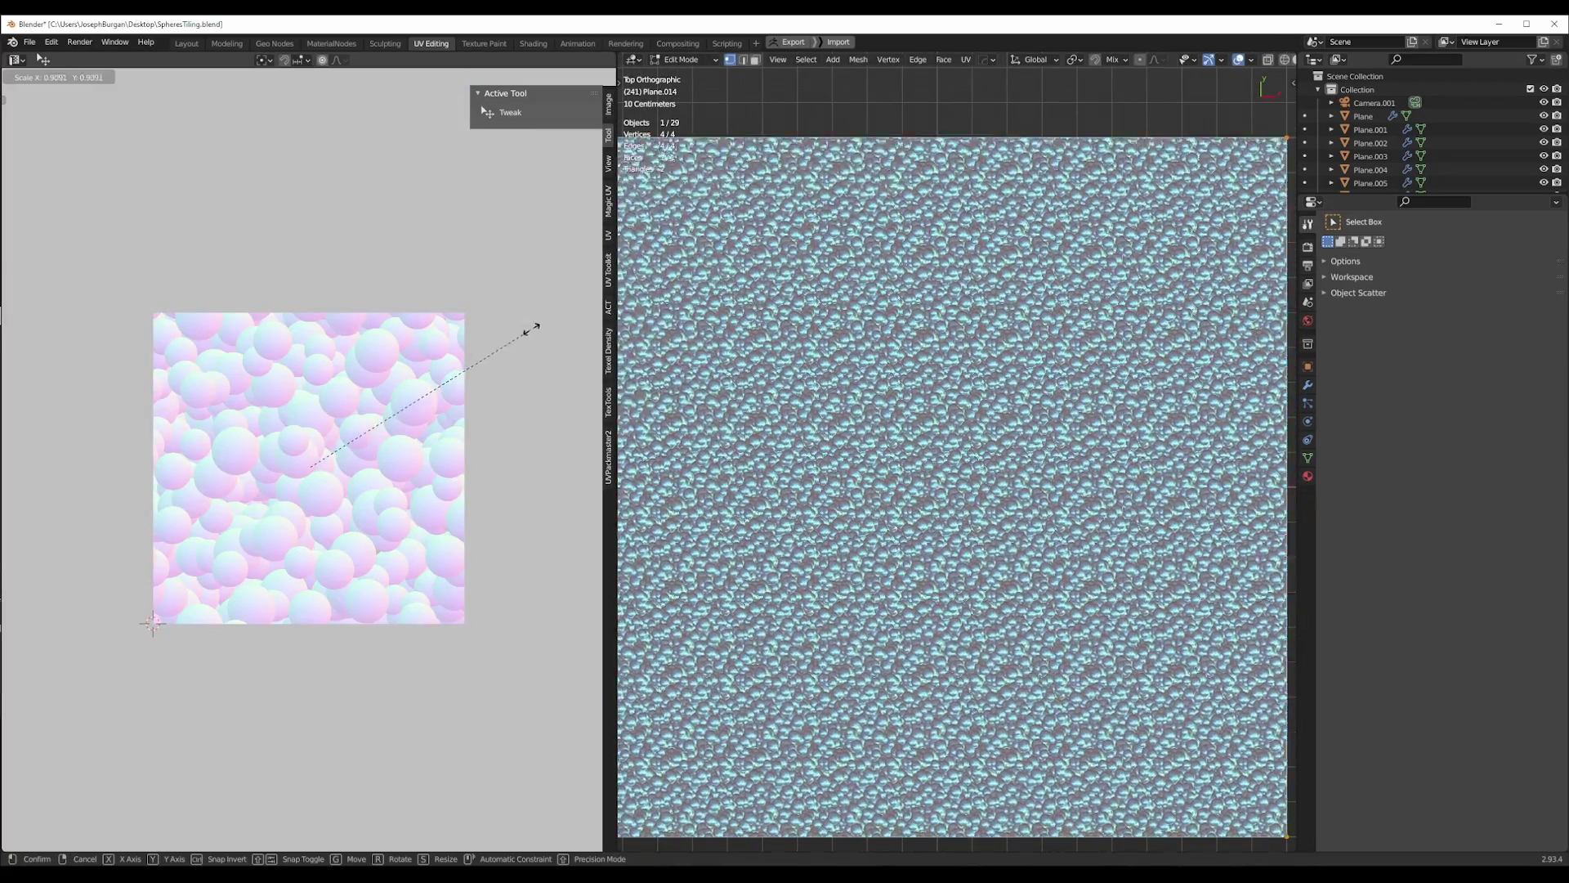
{"action": "left_click", "coordinate": [396, 413]}
{"action": "scroll", "coordinate": [501, 315], "scroll_direction": "down", "scroll_amount": 5}
{"action": "key", "text": "s"}
{"action": "left_click", "coordinate": [422, 356]}
{"action": "scroll", "coordinate": [846, 431], "scroll_direction": "down", "scroll_amount": 4}
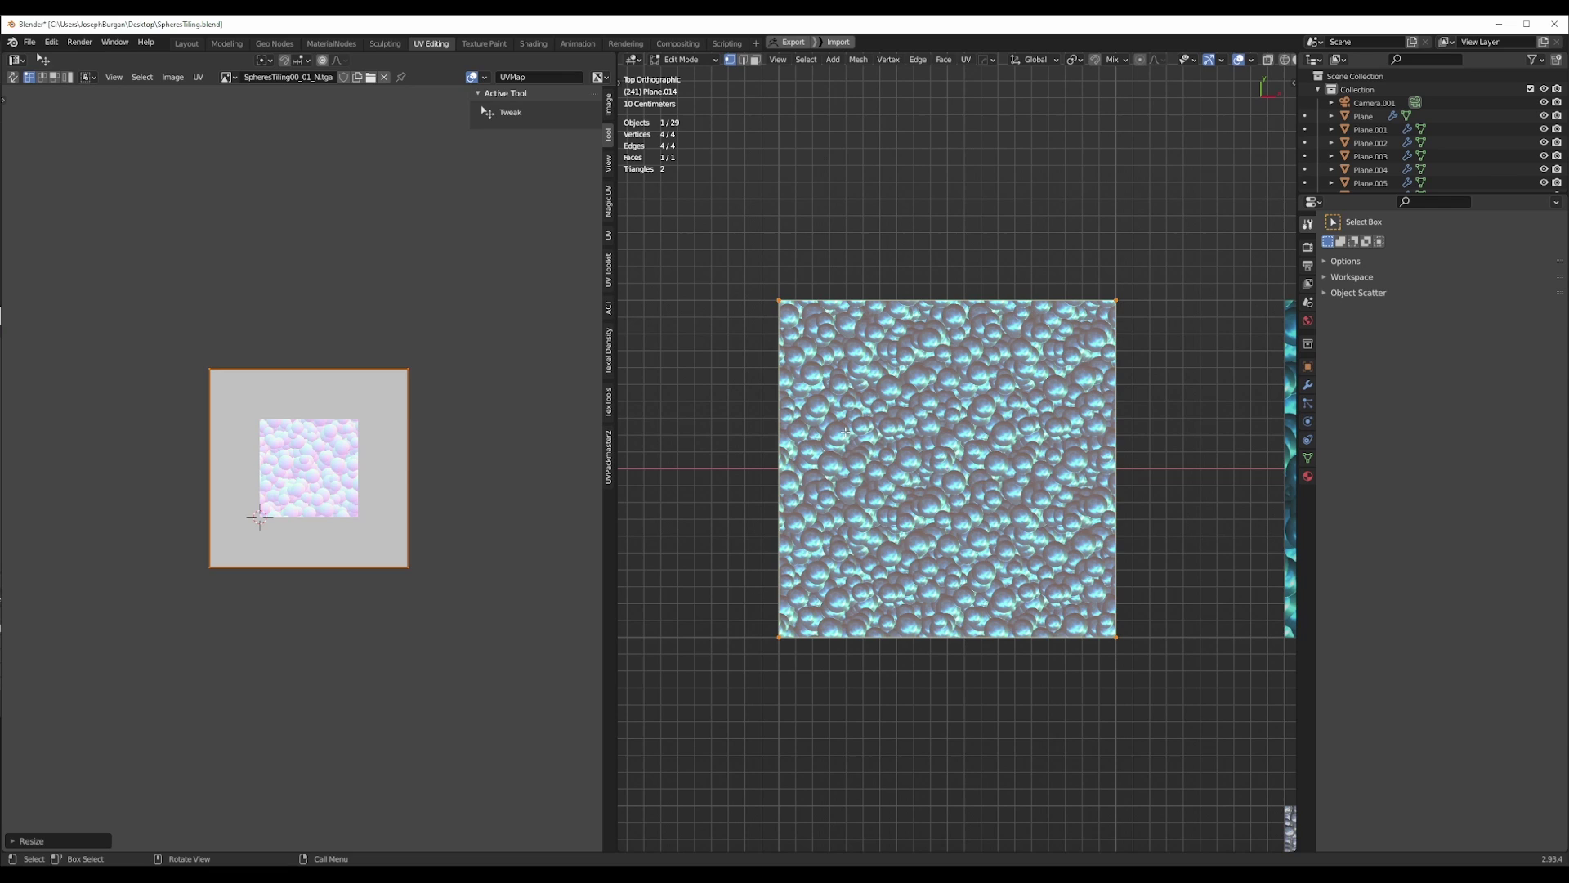
{"action": "key", "text": "Tab"}
Compare the two teal tiled planes with the grey plane and the source sphere arrangement.
{"action": "scroll", "coordinate": [899, 446], "scroll_direction": "up", "scroll_amount": 2}
{"action": "scroll", "coordinate": [965, 464], "scroll_direction": "down", "scroll_amount": 7}
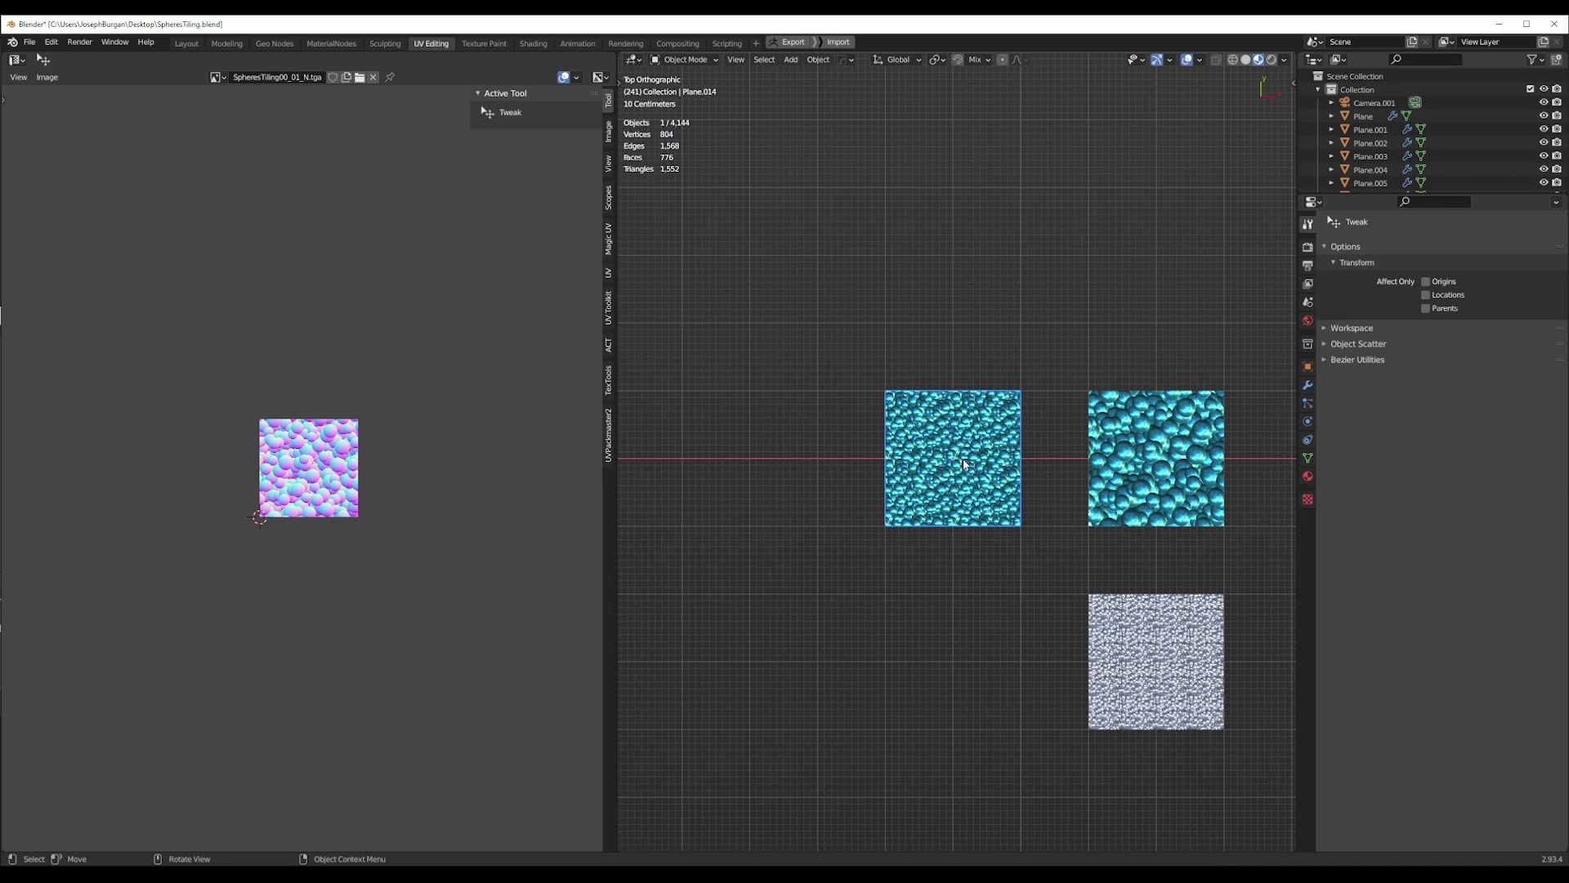
{"action": "middle_click_drag", "start_coordinate": [963, 465], "coordinate": [737, 466], "text": "shift"}
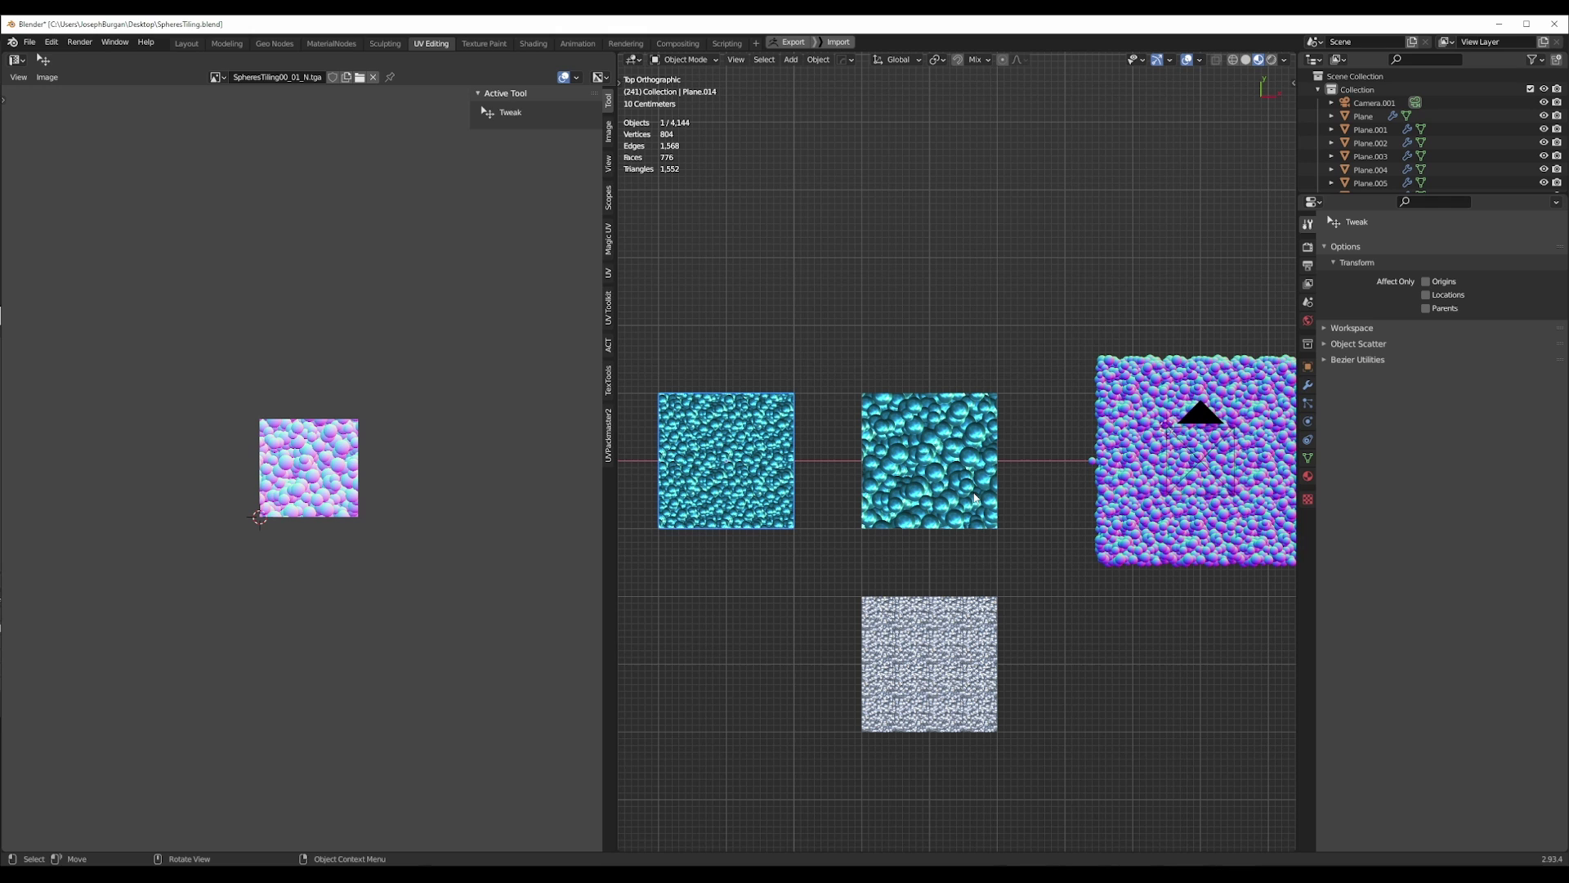
{"action": "scroll", "coordinate": [1075, 491], "scroll_direction": "up", "scroll_amount": 3}
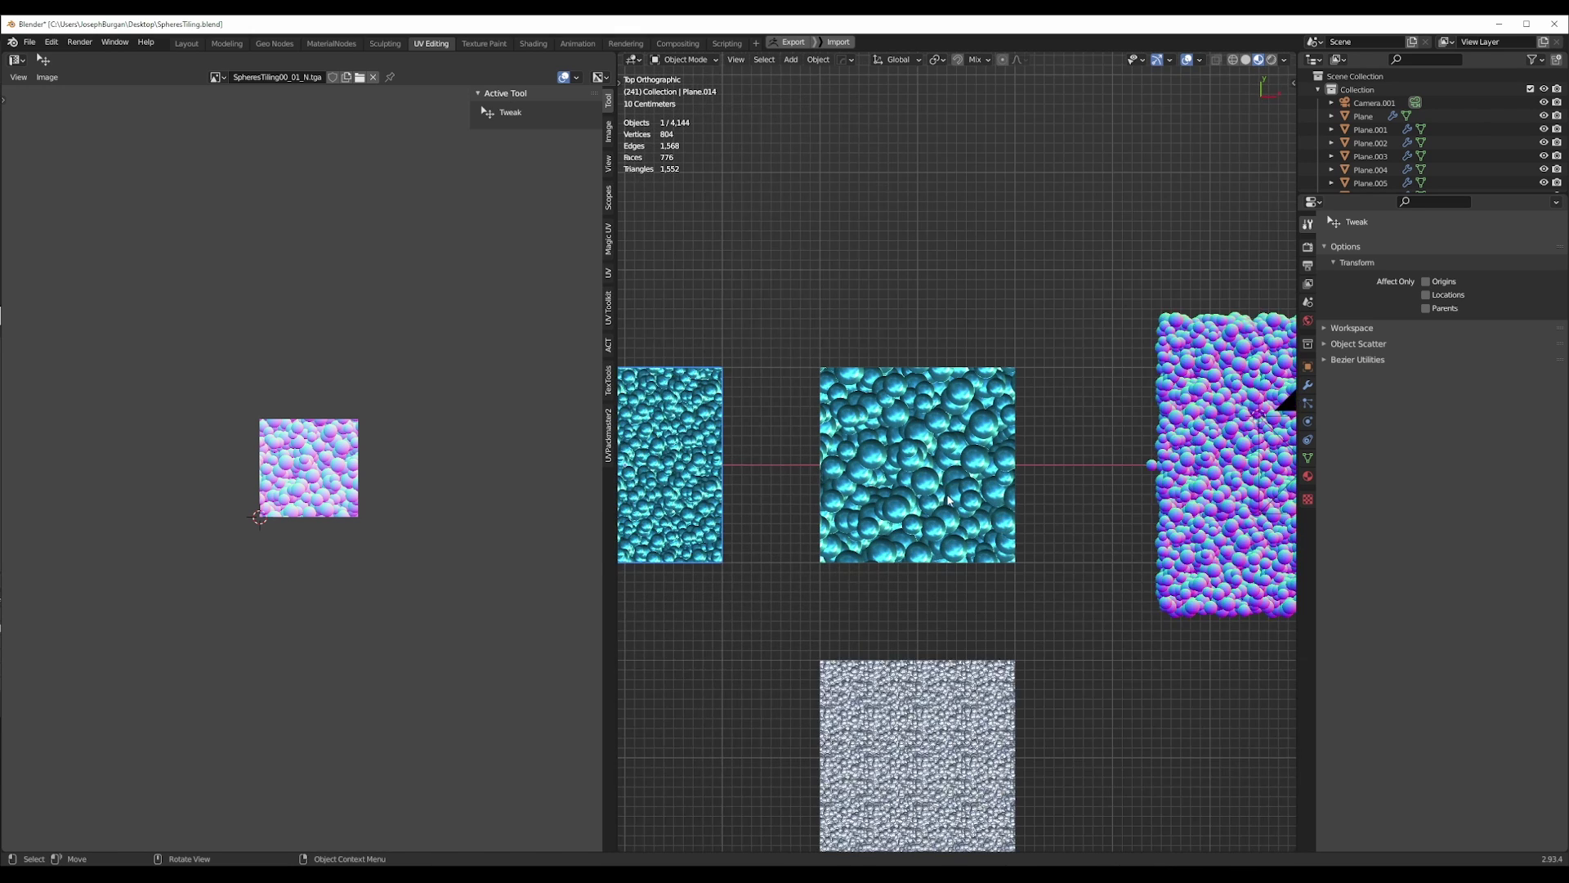
{"action": "scroll", "coordinate": [805, 489], "scroll_direction": "up", "scroll_amount": 2, "text": "ctrl"}
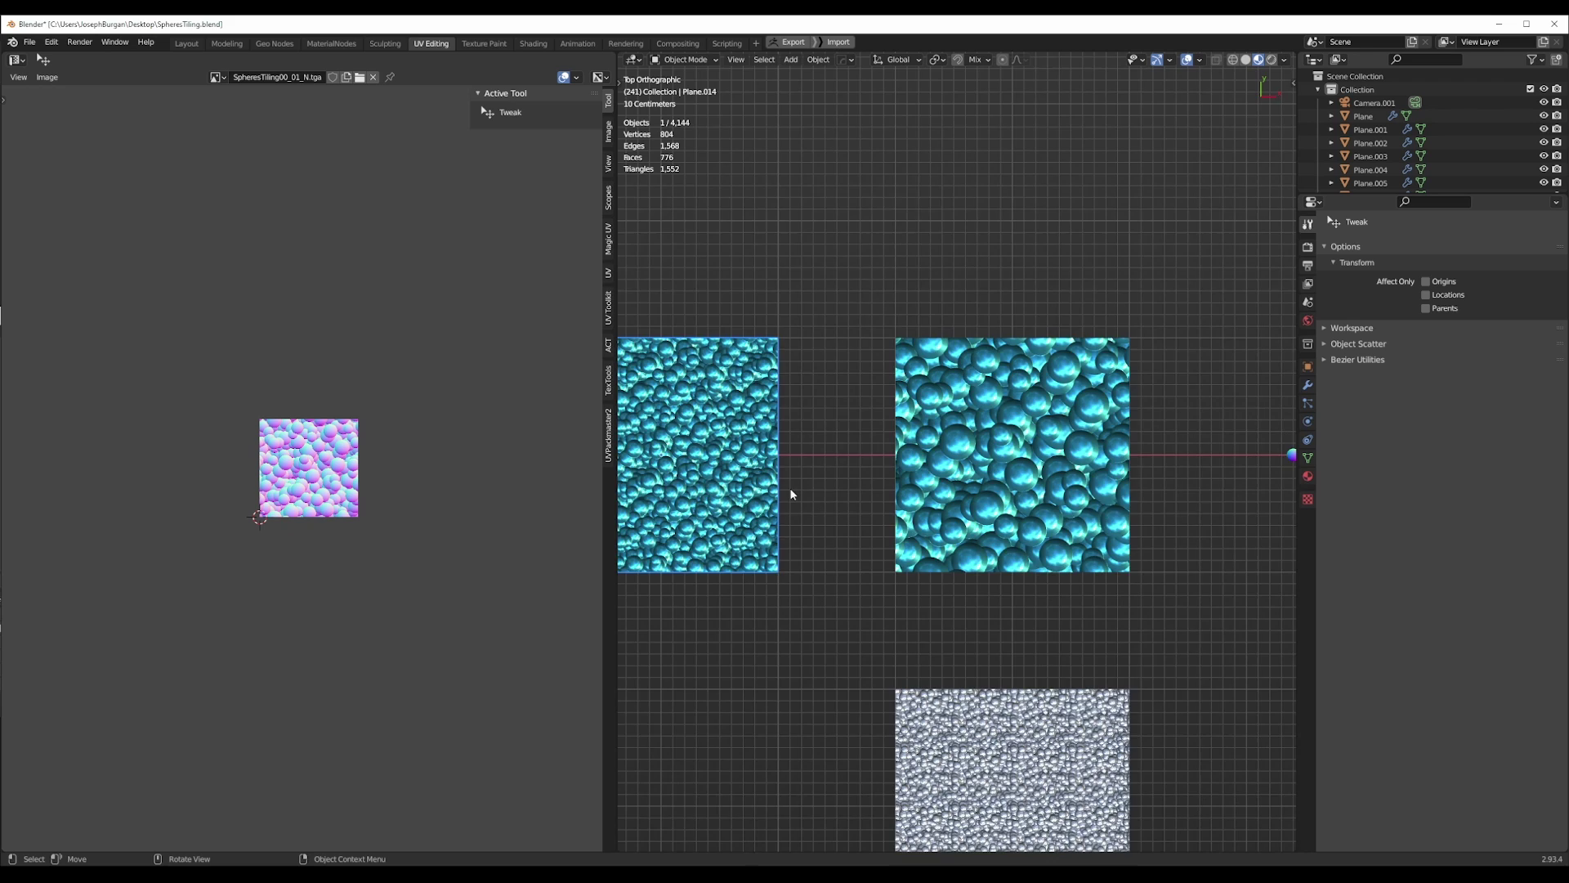
{"action": "scroll", "coordinate": [792, 493], "scroll_direction": "down", "scroll_amount": 3}
{"action": "scroll", "coordinate": [929, 517], "scroll_direction": "down", "scroll_amount": 2, "text": "ctrl"}
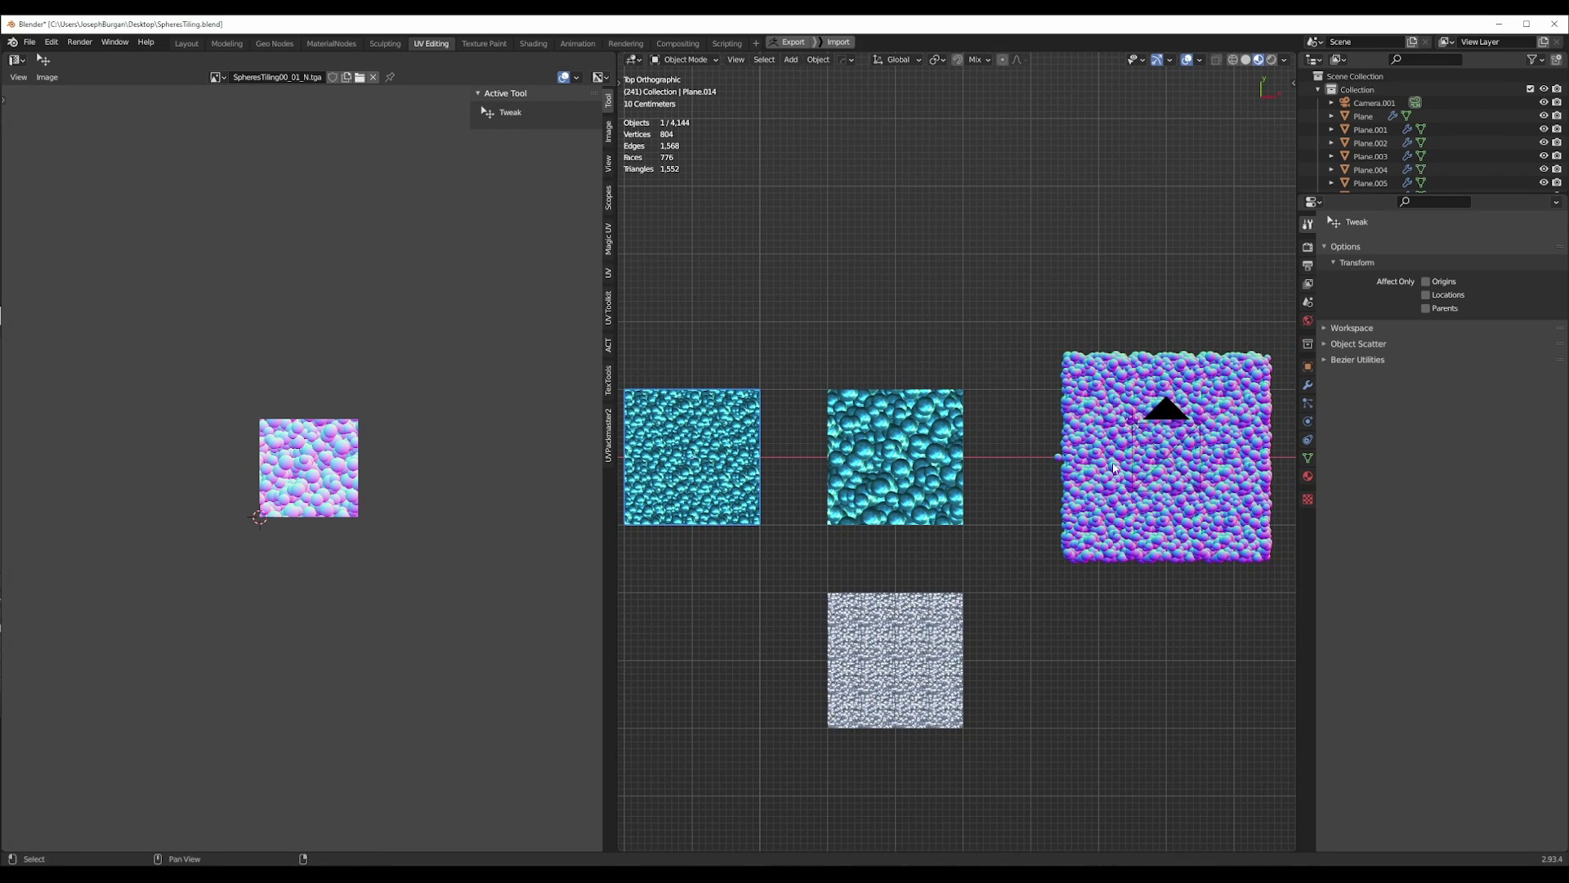
{"action": "scroll", "coordinate": [971, 488], "scroll_direction": "down", "scroll_amount": 2, "text": "ctrl"}
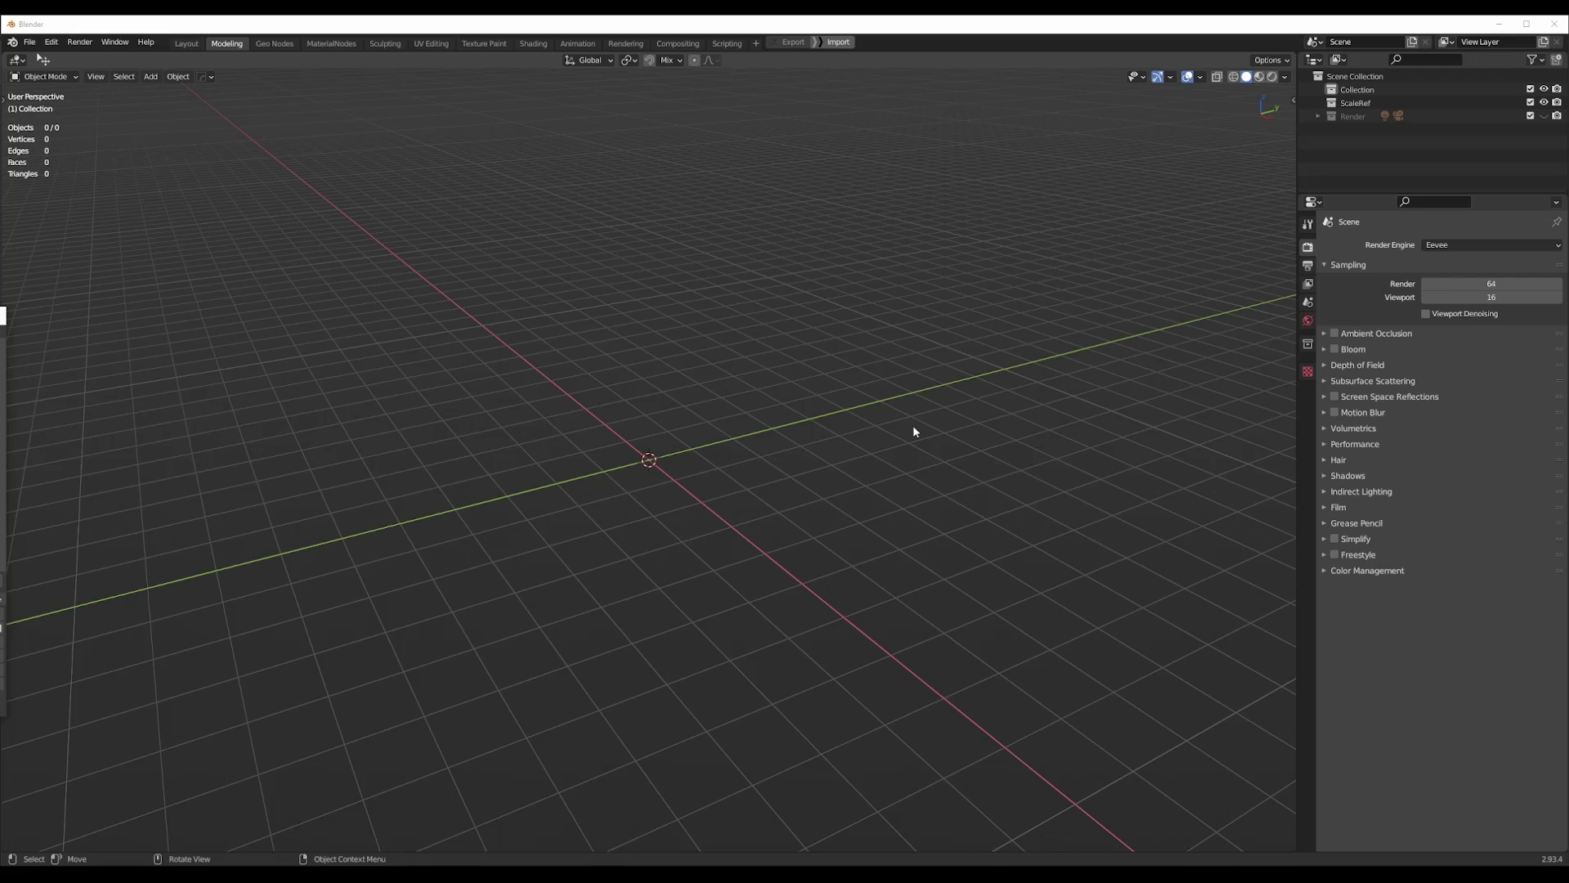
Add a plane mesh at the world origin of the empty scene, viewed from the top.
{"action": "key", "text": "KP_7"}
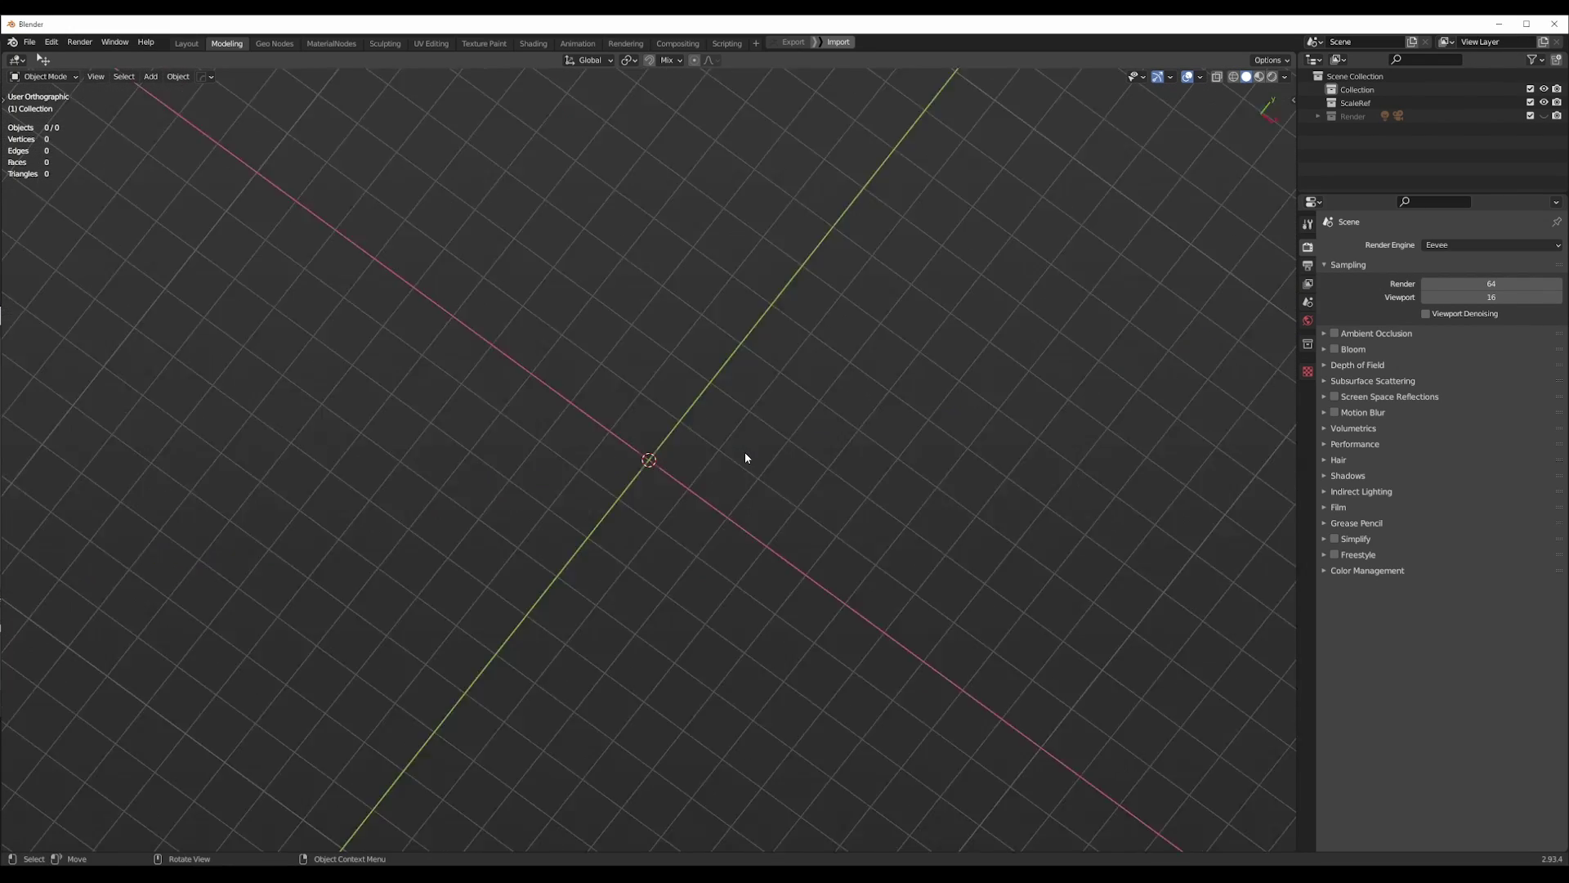
{"action": "key", "text": "shift+a"}
{"action": "mouse_move", "coordinate": [748, 459]}
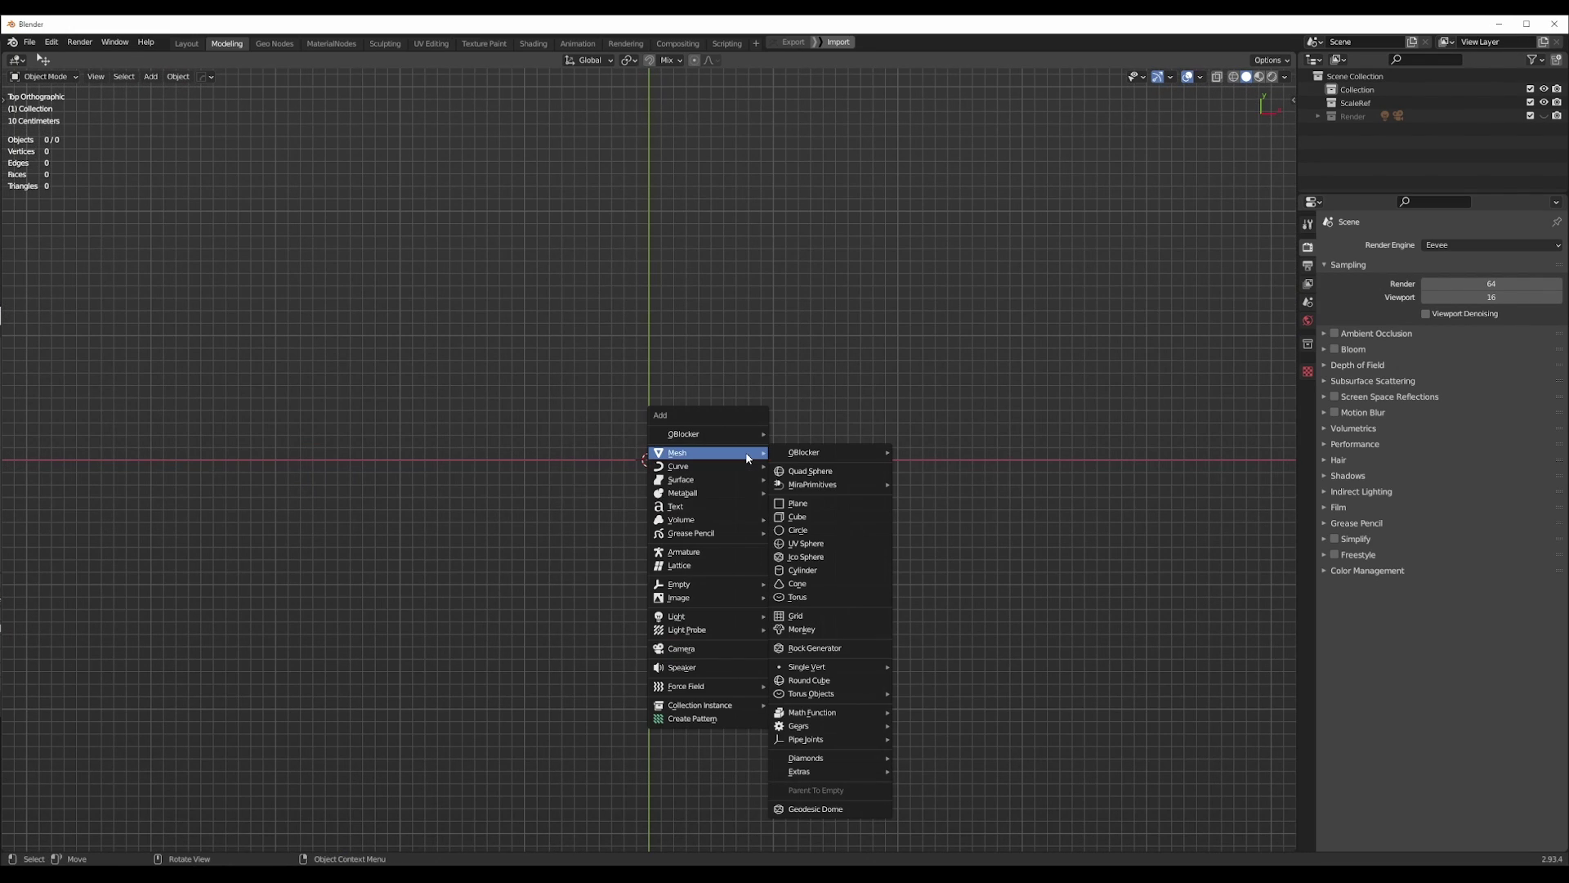
{"action": "left_click", "coordinate": [813, 504]}
Add a cube mesh and move it along the negative X axis, clear of the plane.
{"action": "middle_click_drag", "start_coordinate": [812, 504], "coordinate": [850, 478]}
{"action": "key", "text": "shift+a"}
{"action": "mouse_move", "coordinate": [807, 455]}
{"action": "left_click", "coordinate": [868, 515]}
{"action": "scroll", "coordinate": [868, 515], "scroll_direction": "down", "scroll_amount": 4}
{"action": "key", "text": "g"}
{"action": "key", "text": "x"}
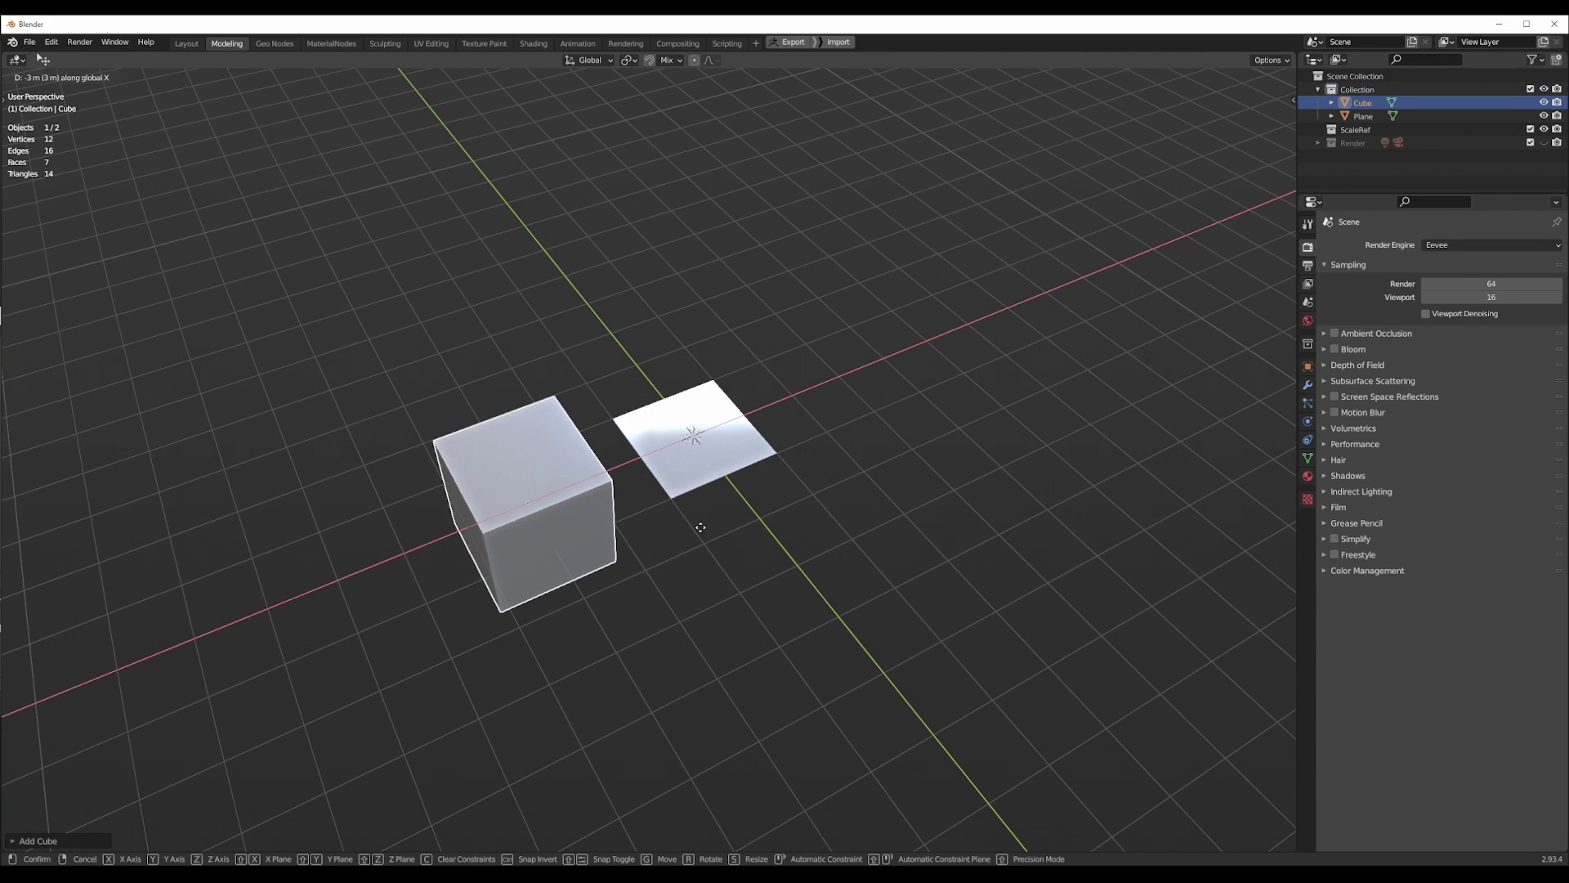
{"action": "left_click", "coordinate": [625, 551]}
Scale the cube's whole geometry down in Edit Mode to a small fraction of the plane's size, then return to Object Mode.
{"action": "scroll", "coordinate": [636, 468], "scroll_direction": "up", "scroll_amount": 4}
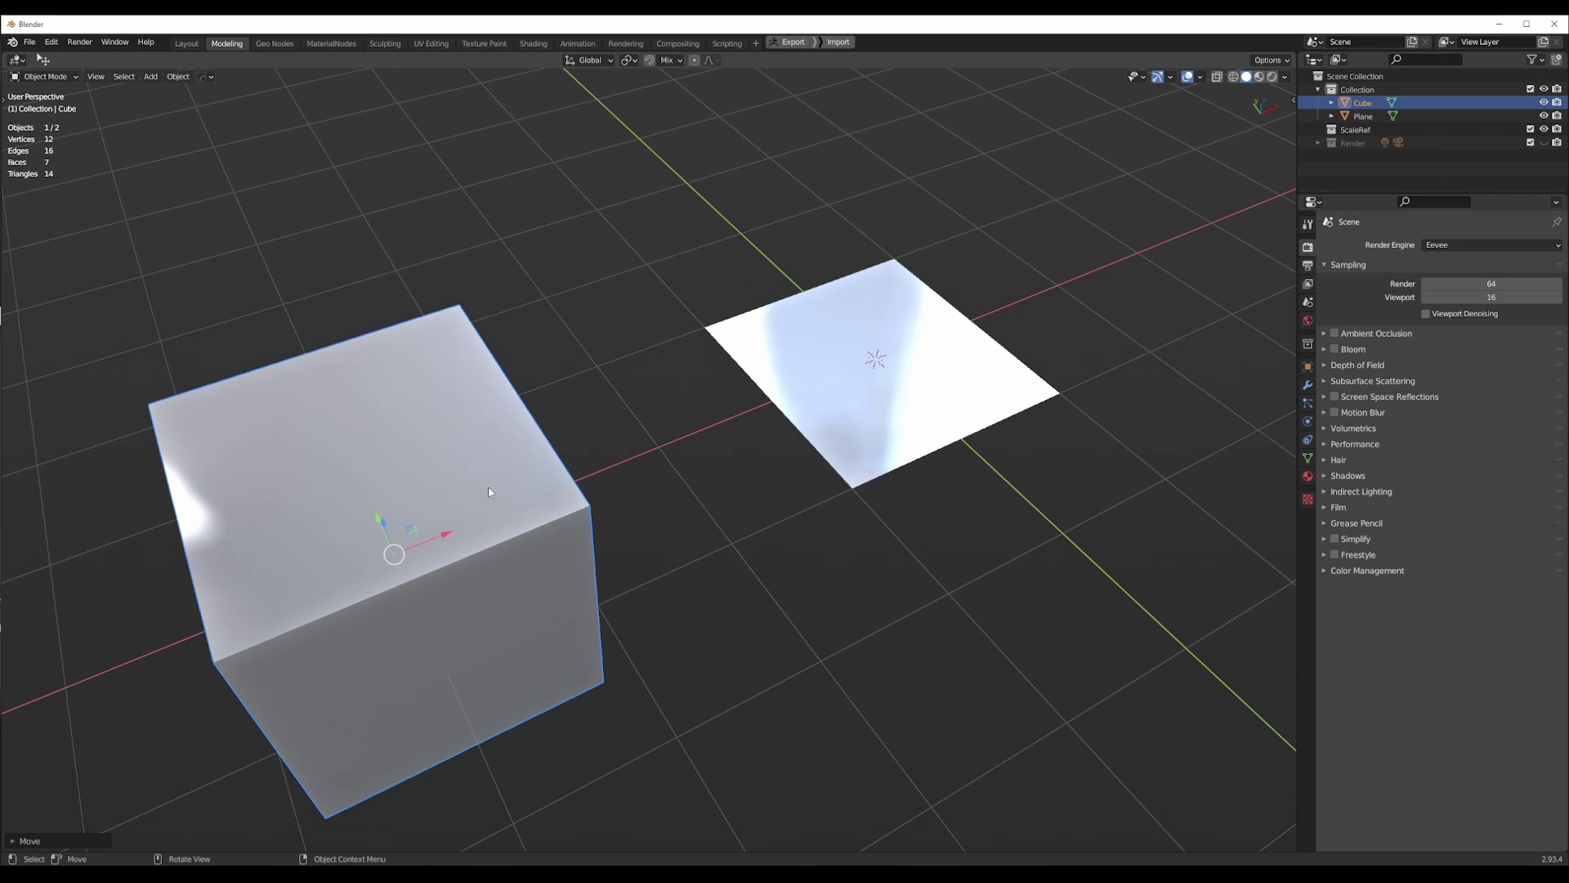
{"action": "key", "text": "Tab"}
{"action": "key", "text": "s"}
{"action": "left_click", "coordinate": [458, 520]}
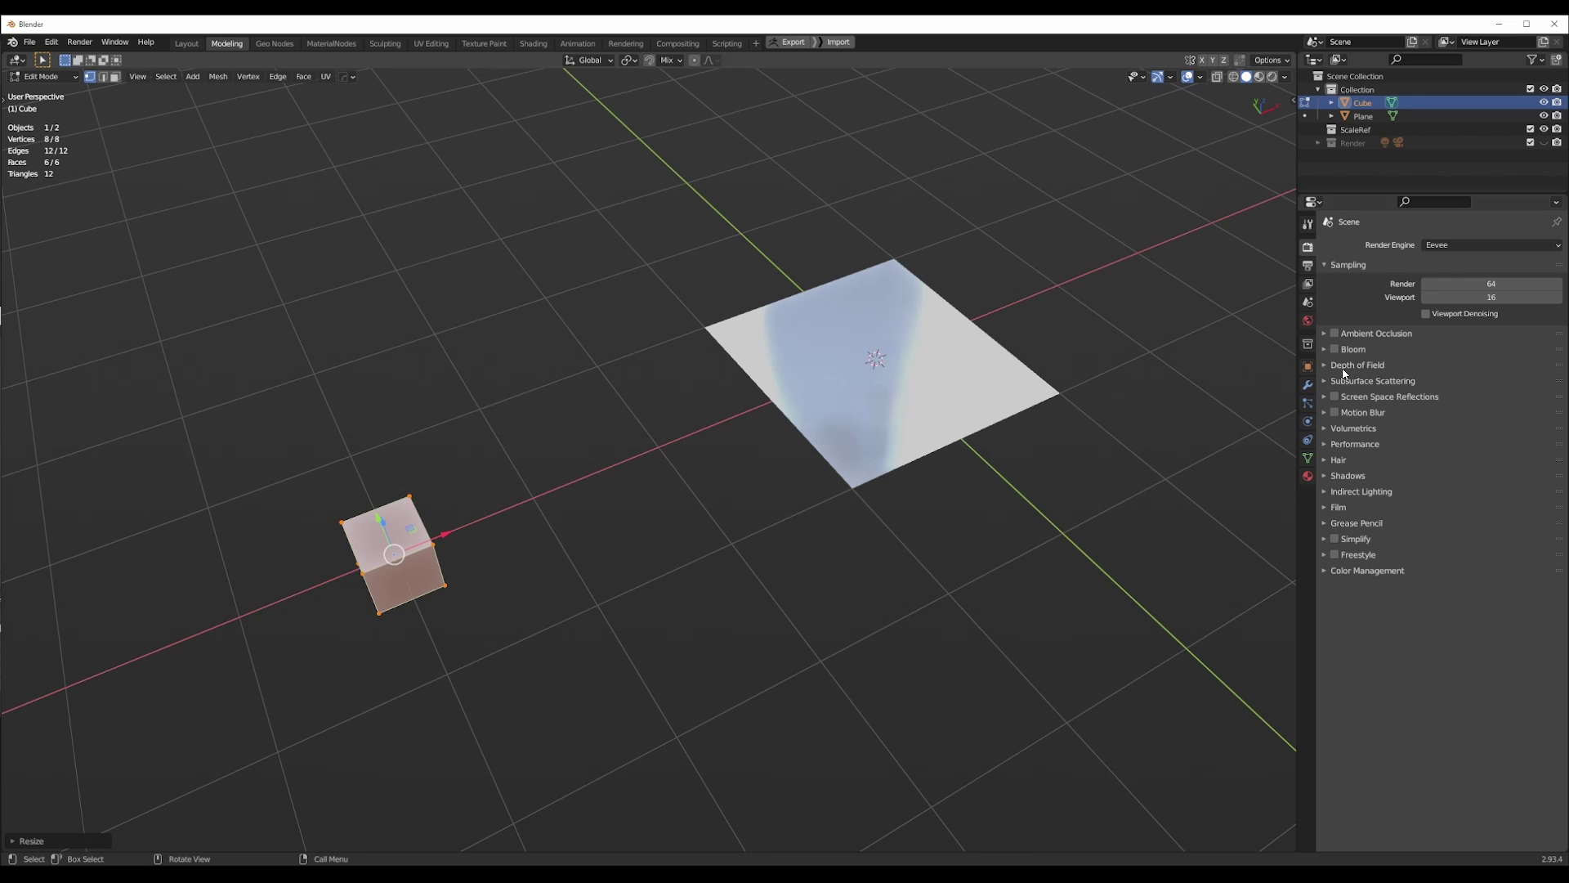
{"action": "middle_click_drag", "start_coordinate": [530, 478], "coordinate": [721, 457], "text": "shift"}
{"action": "key", "text": "KP_Decimal"}
{"action": "scroll", "coordinate": [718, 448], "scroll_direction": "down", "scroll_amount": 8}
{"action": "scroll", "coordinate": [721, 457], "scroll_direction": "down", "scroll_amount": 3}
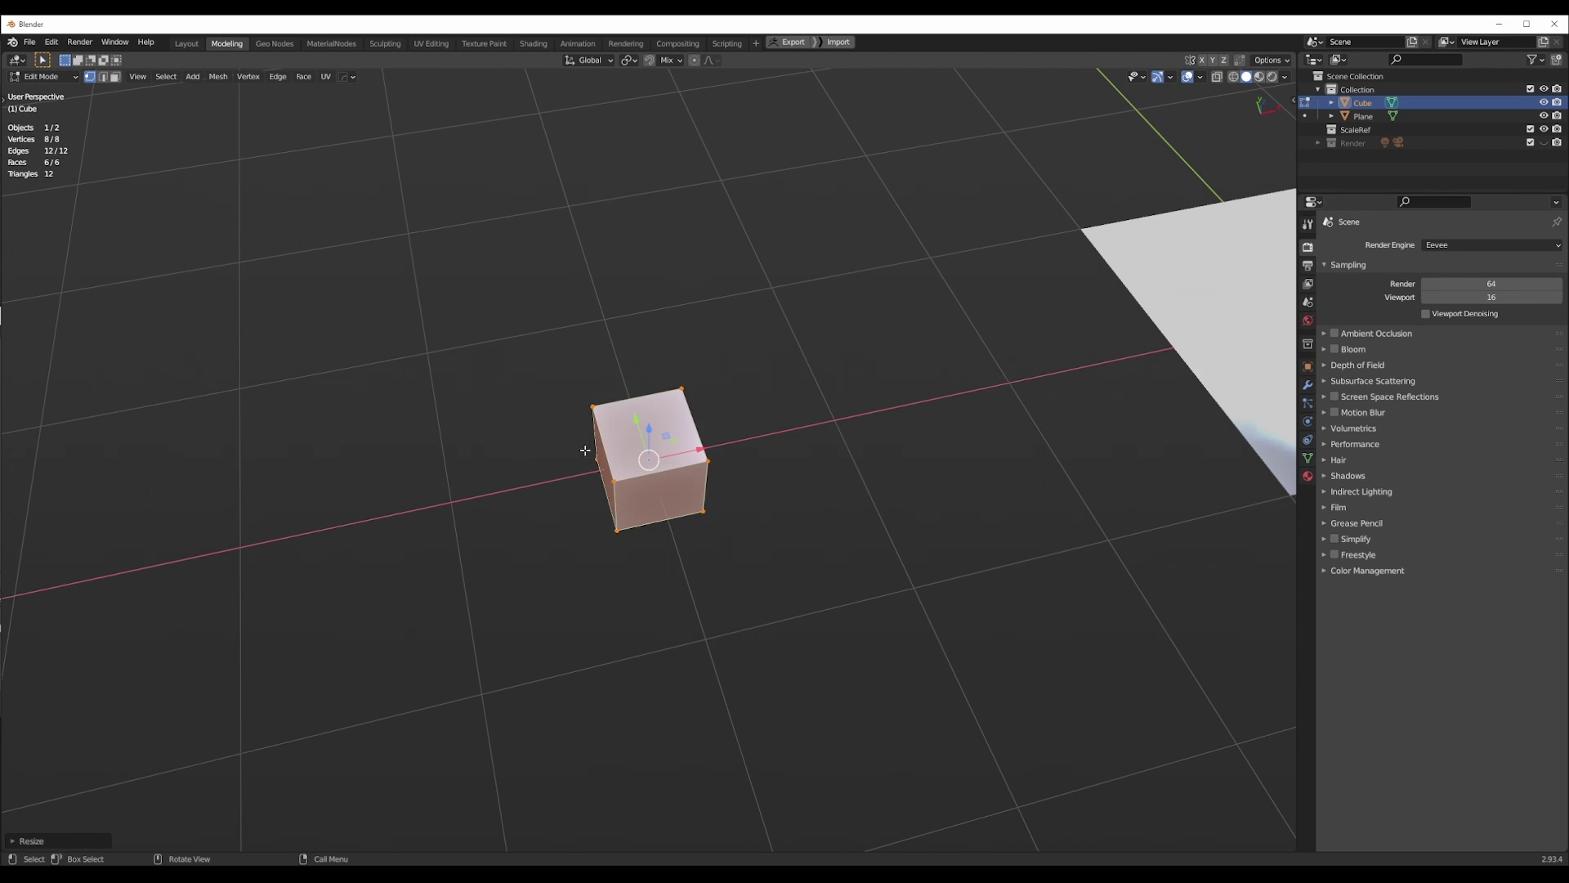
{"action": "key", "text": "Tab"}
Add a Bevel modifier to the small cube with an amount of 1.52 m and 10 segments.
{"action": "left_click", "coordinate": [1308, 384]}
{"action": "left_click", "coordinate": [1389, 244]}
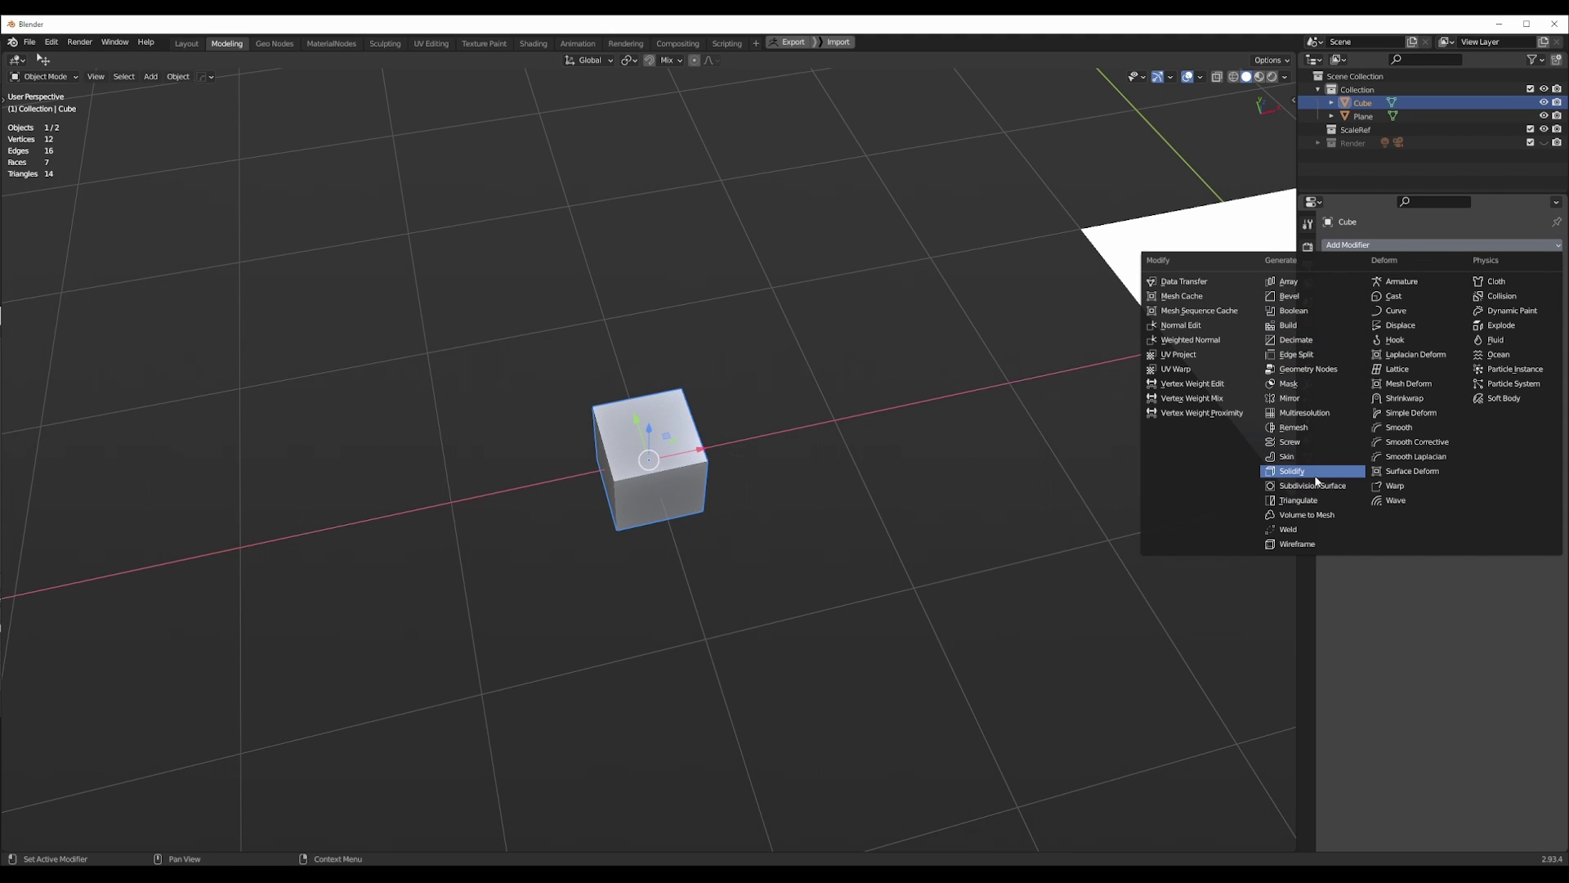
{"action": "left_click", "coordinate": [1289, 296]}
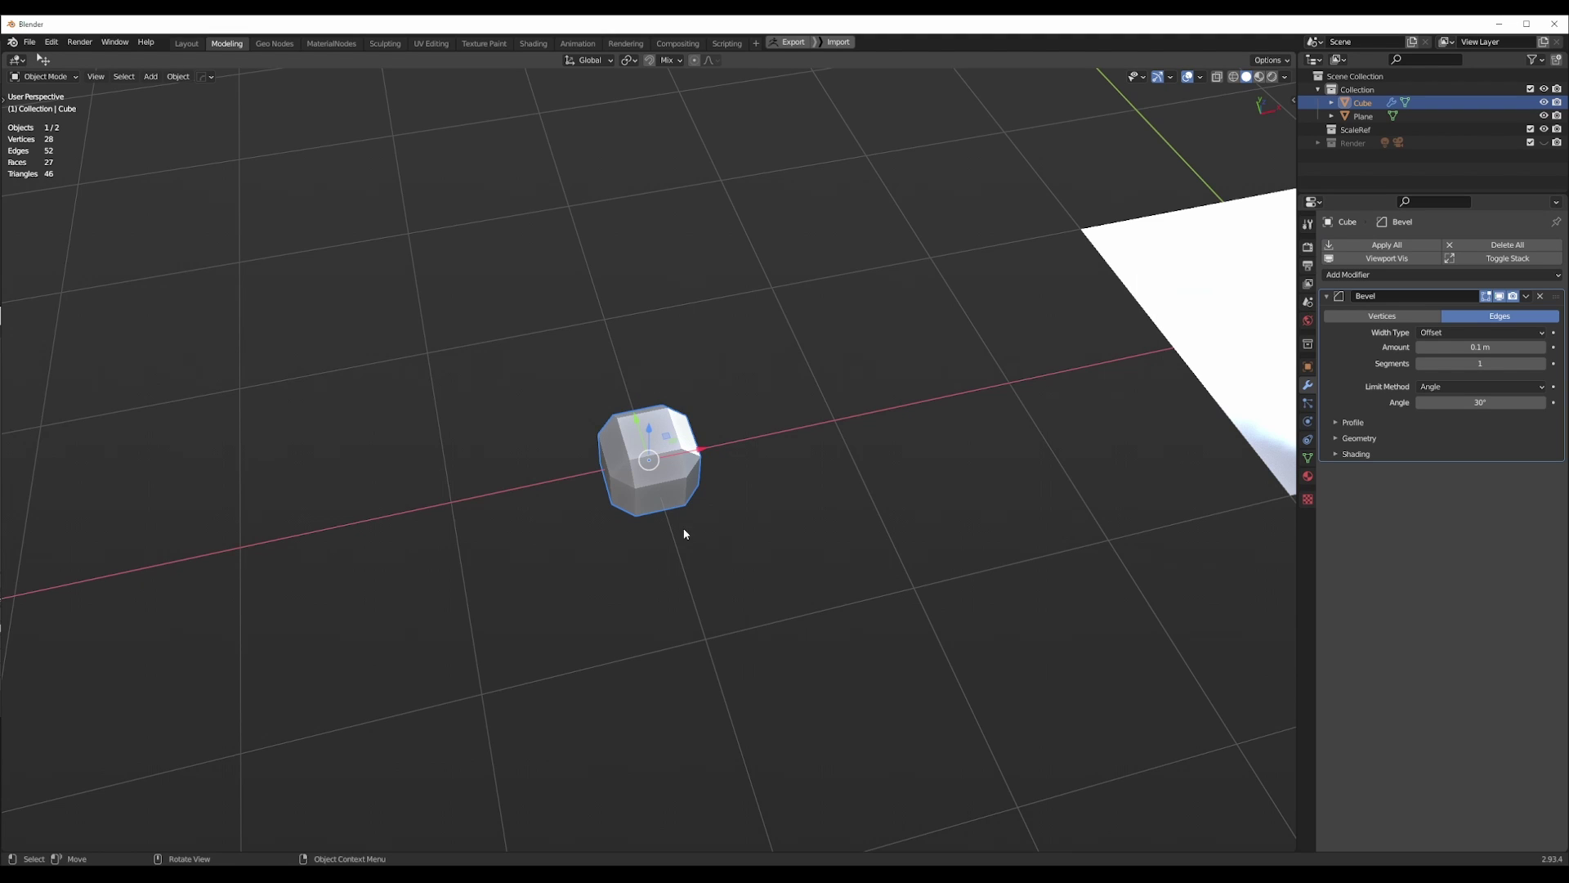
{"action": "scroll", "coordinate": [683, 532], "scroll_direction": "up", "scroll_amount": 5}
{"action": "middle_click_drag", "start_coordinate": [684, 532], "coordinate": [921, 408]}
{"action": "scroll", "coordinate": [921, 408], "scroll_direction": "down", "scroll_amount": 1}
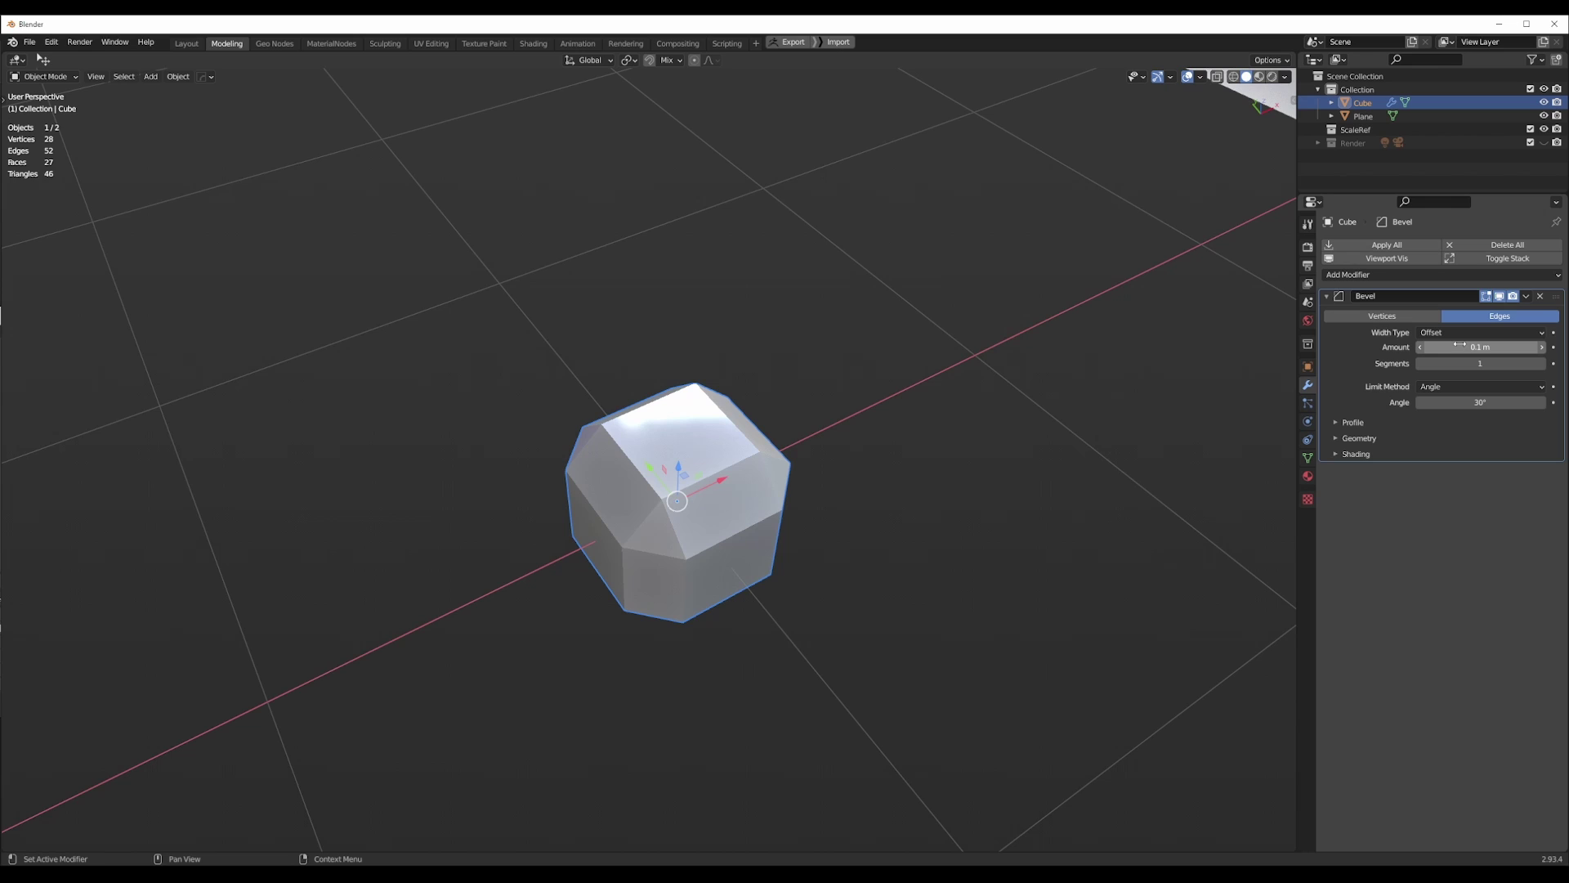
{"action": "left_click_drag", "start_coordinate": [1454, 347], "coordinate": [1454, 348]}
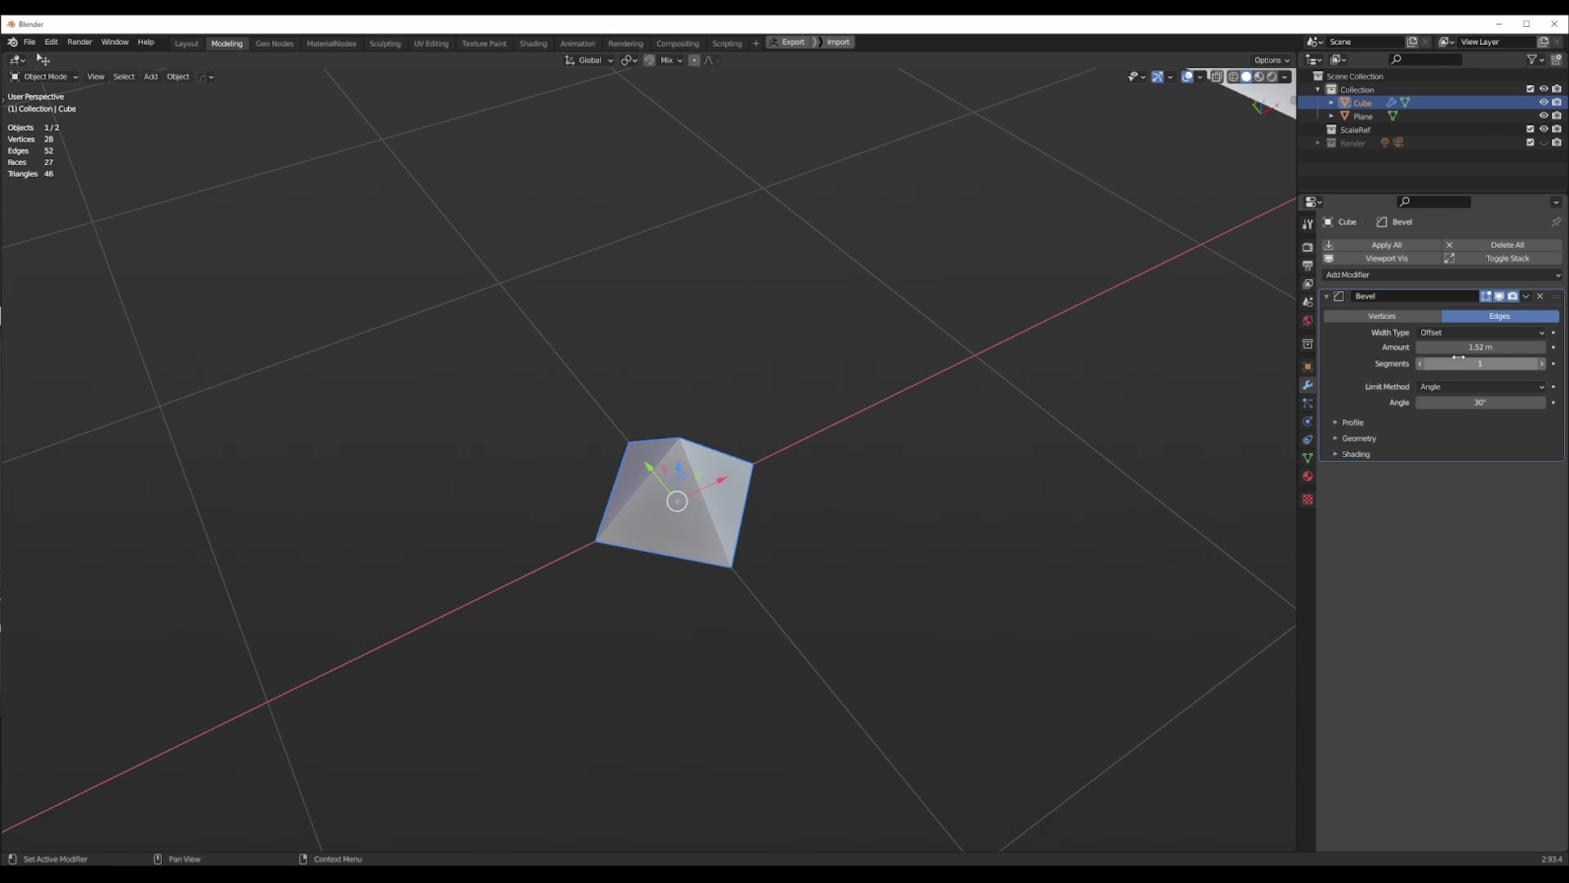
{"action": "mouse_move", "coordinate": [1501, 365]}
{"action": "left_mouse_down"}
{"action": "mouse_move", "coordinate": [1553, 364]}
{"action": "mouse_move", "coordinate": [1438, 365]}
{"action": "mouse_move", "coordinate": [1508, 364]}
{"action": "left_mouse_up"}
Apply smooth shading to the bevelled cube.
{"action": "right_click", "coordinate": [743, 533]}
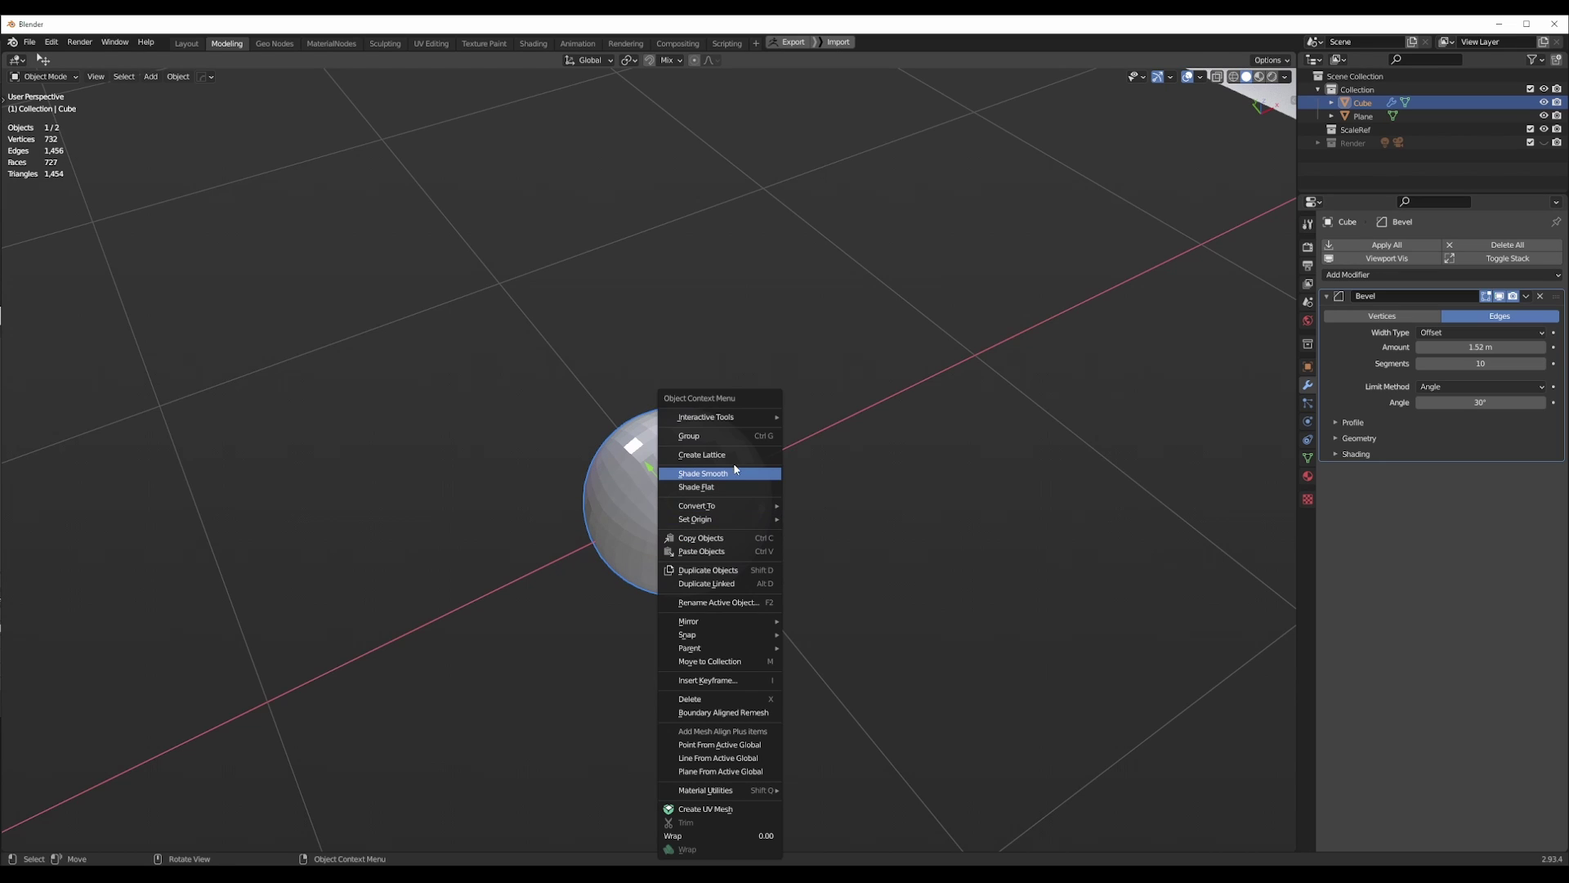
{"action": "left_click", "coordinate": [756, 478]}
{"action": "scroll", "coordinate": [683, 464], "scroll_direction": "up", "scroll_amount": 4}
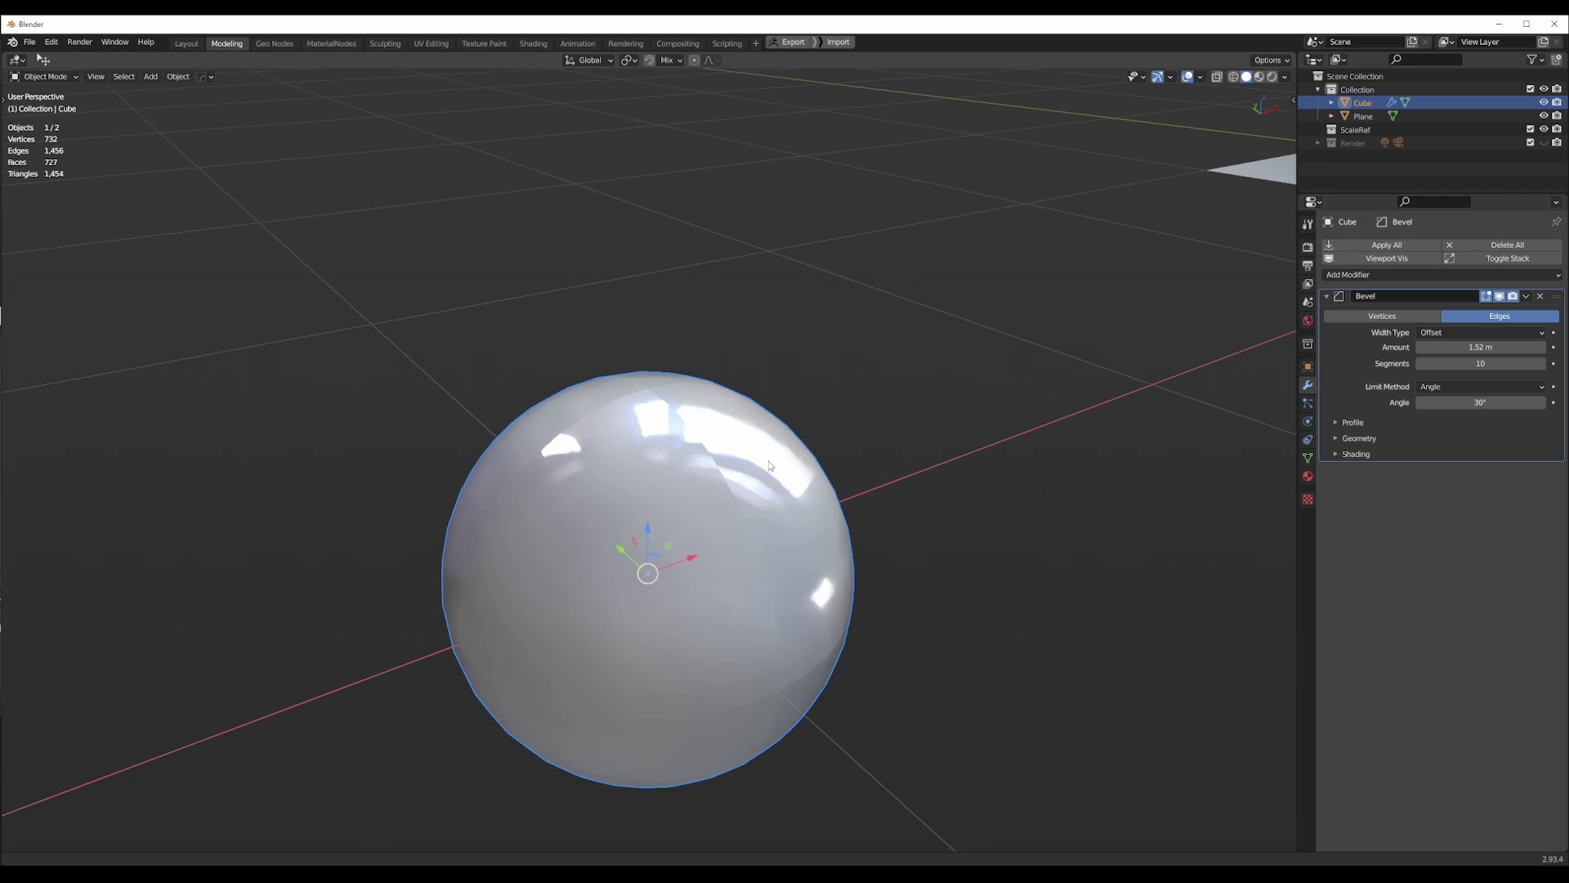
Inspect the sphere's shading artefacts and add a Weld modifier after the Bevel.
{"action": "middle_click_drag", "start_coordinate": [668, 449], "coordinate": [665, 399]}
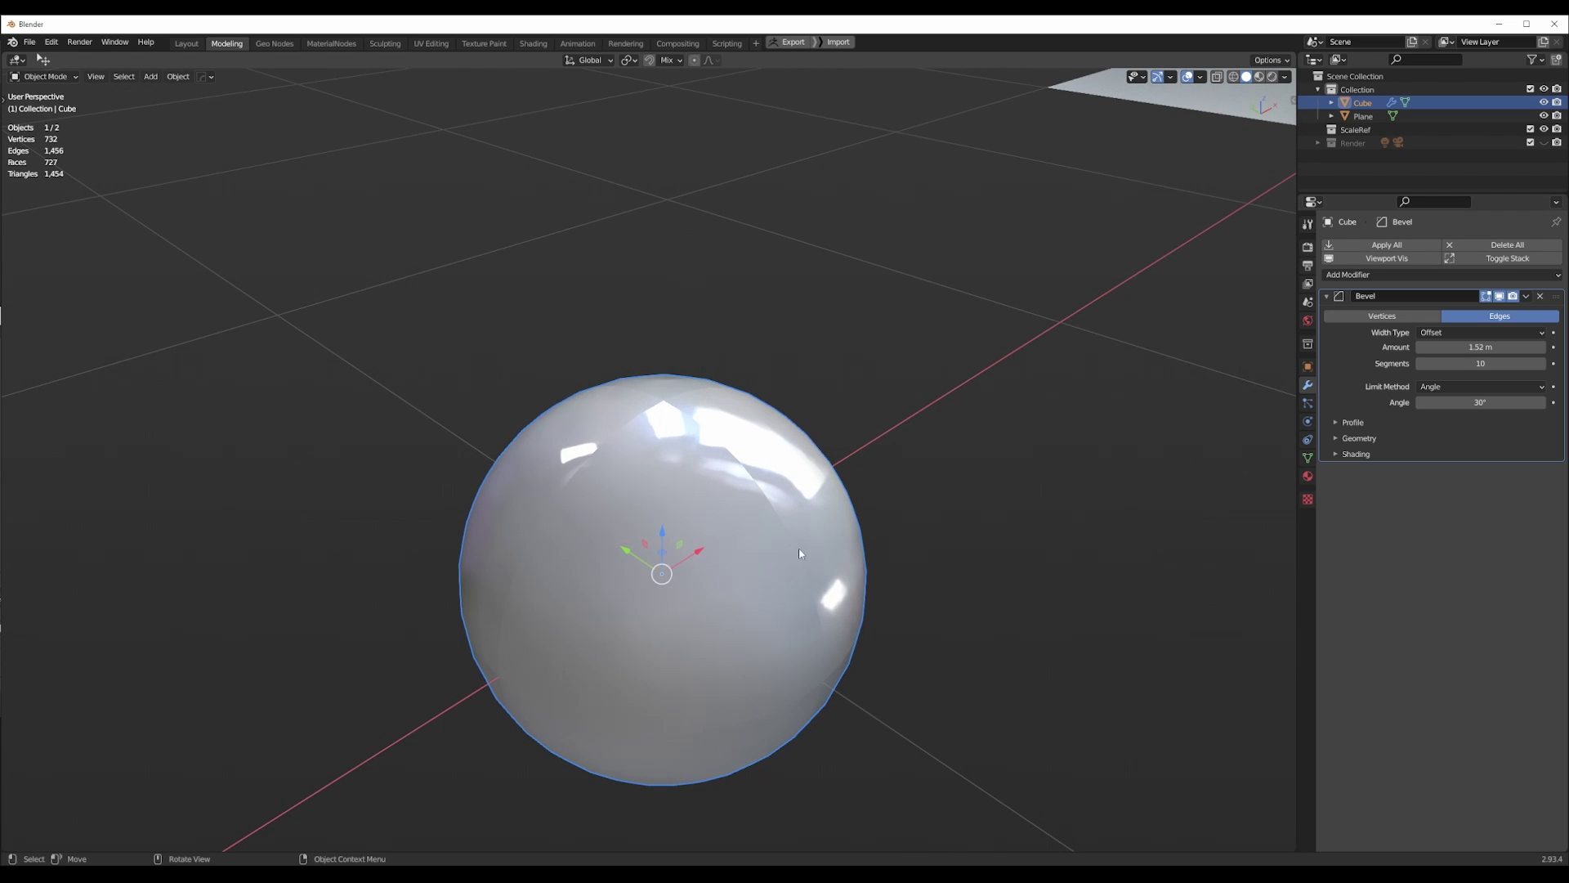
{"action": "middle_click_drag", "start_coordinate": [812, 597], "coordinate": [685, 392]}
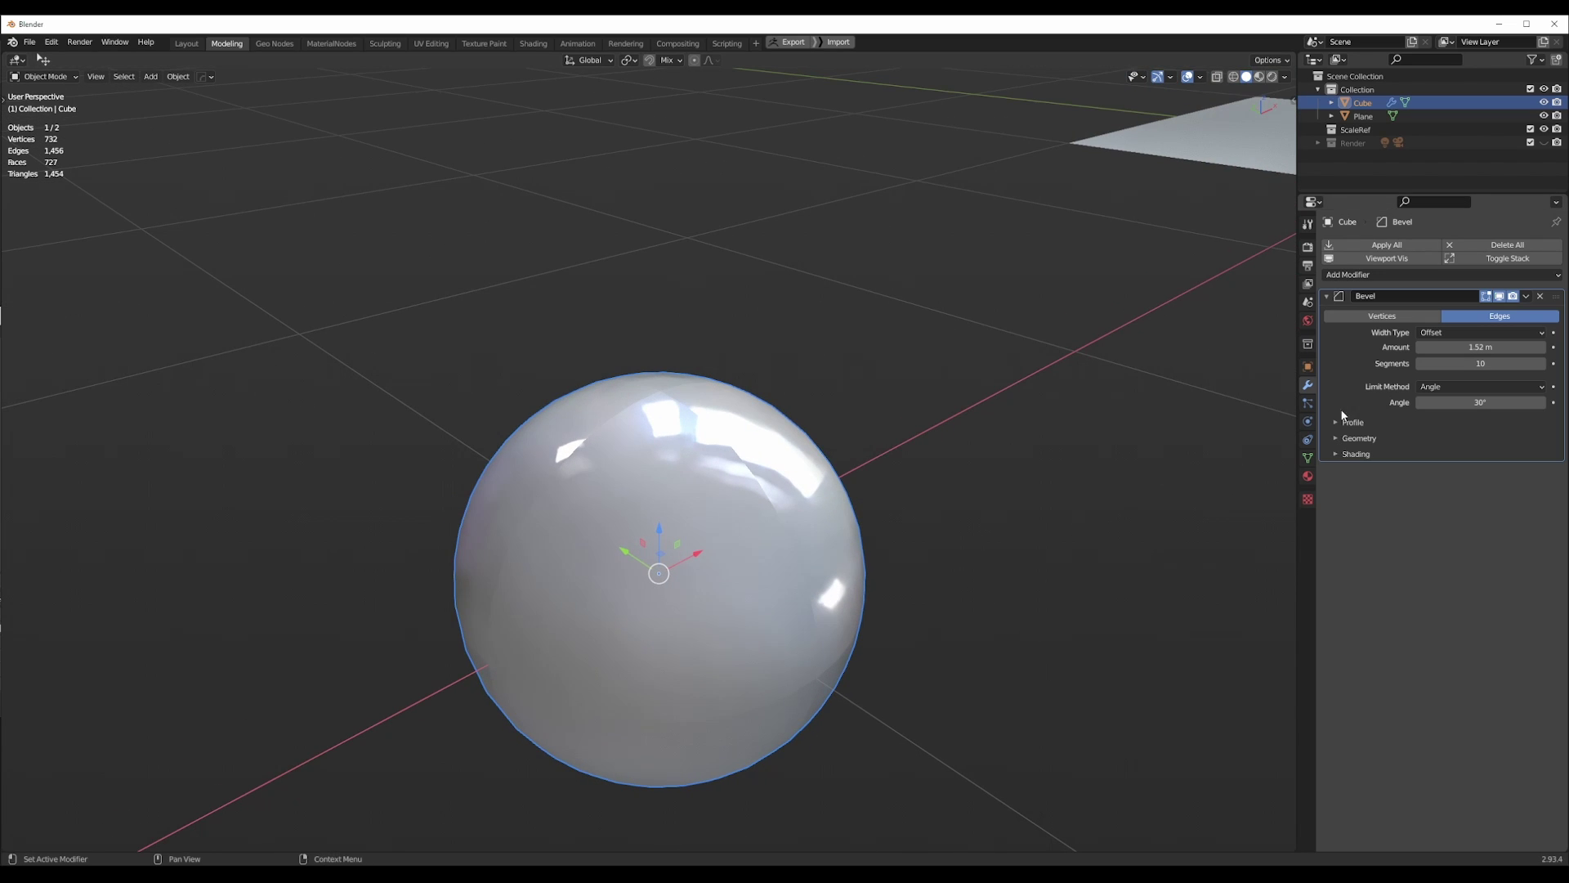
{"action": "left_click", "coordinate": [1414, 274]}
{"action": "left_click", "coordinate": [1295, 560]}
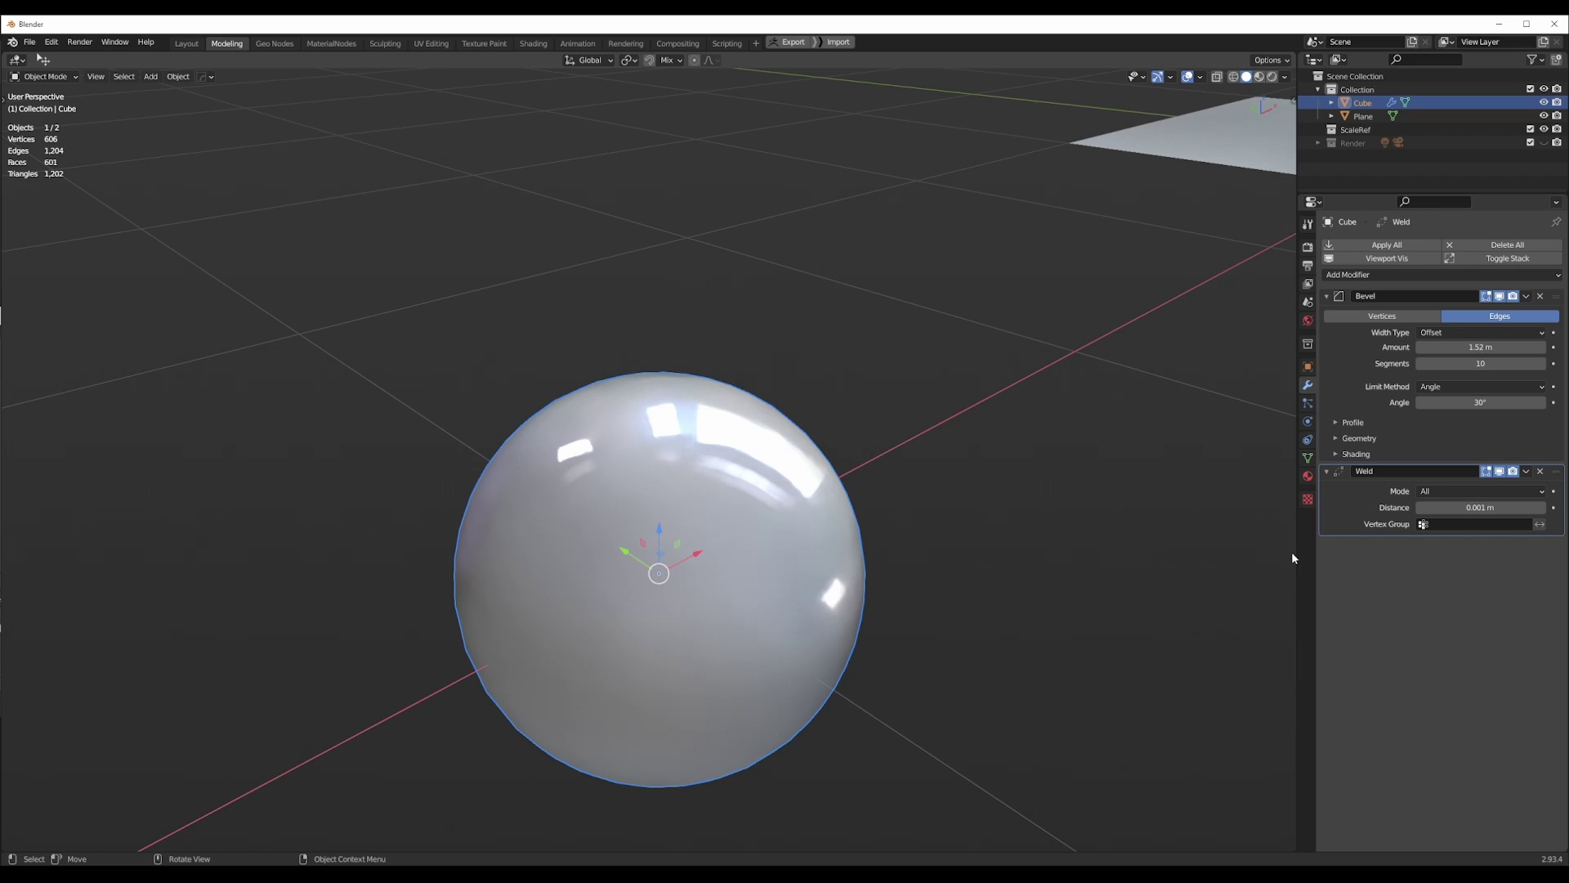
Add a Geometry Nodes modifier to the base plane.
{"action": "middle_click_drag", "start_coordinate": [806, 556], "coordinate": [774, 562]}
{"action": "scroll", "coordinate": [774, 563], "scroll_direction": "up", "scroll_amount": 5}
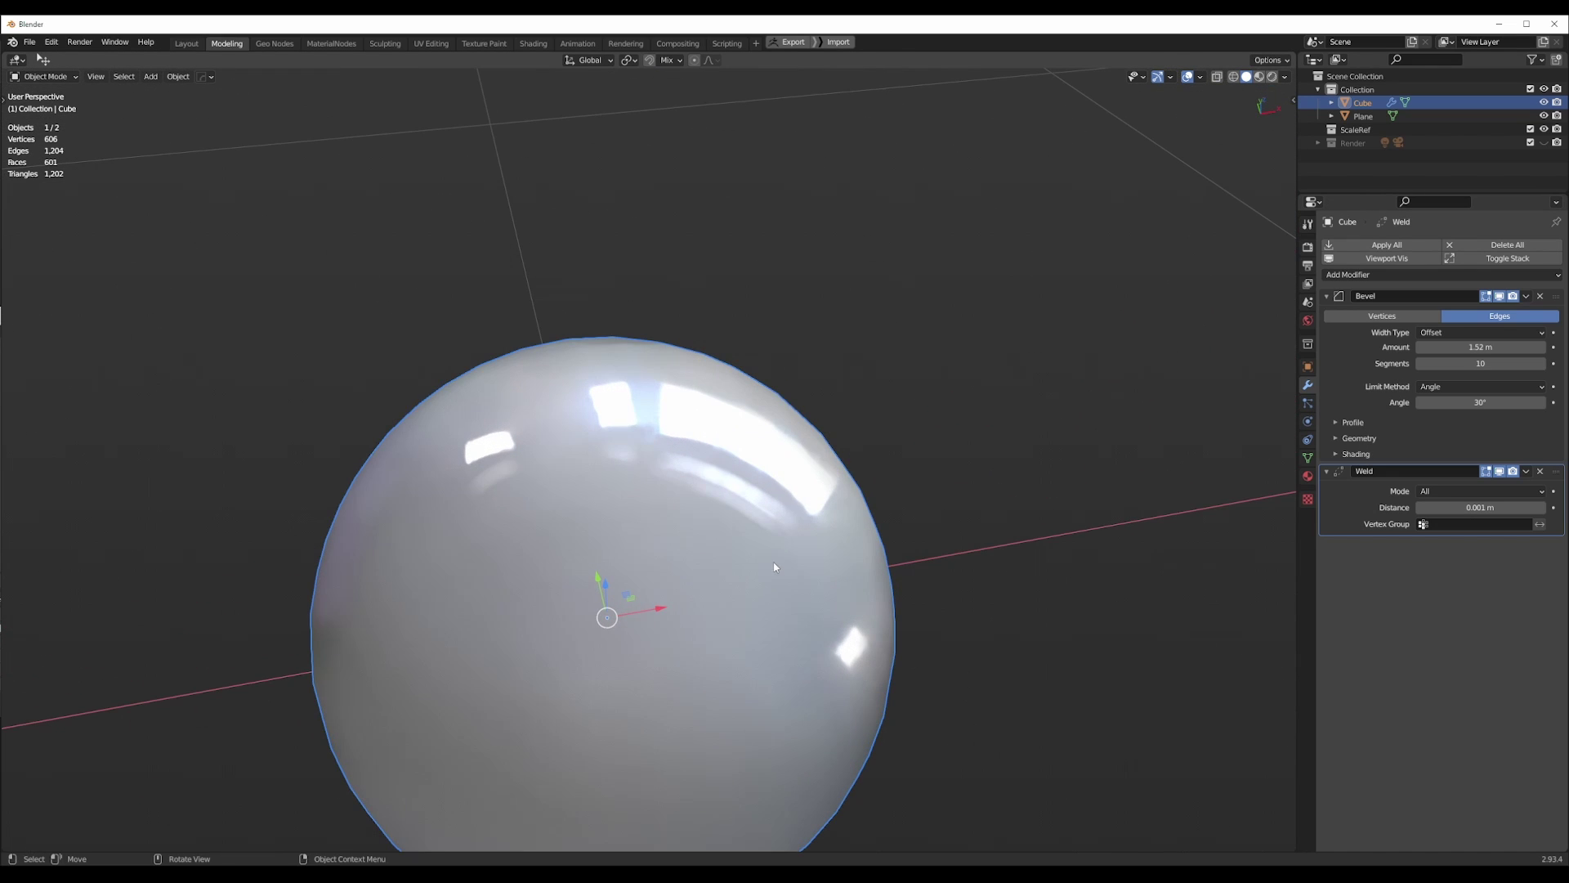
{"action": "key", "text": "KP_7"}
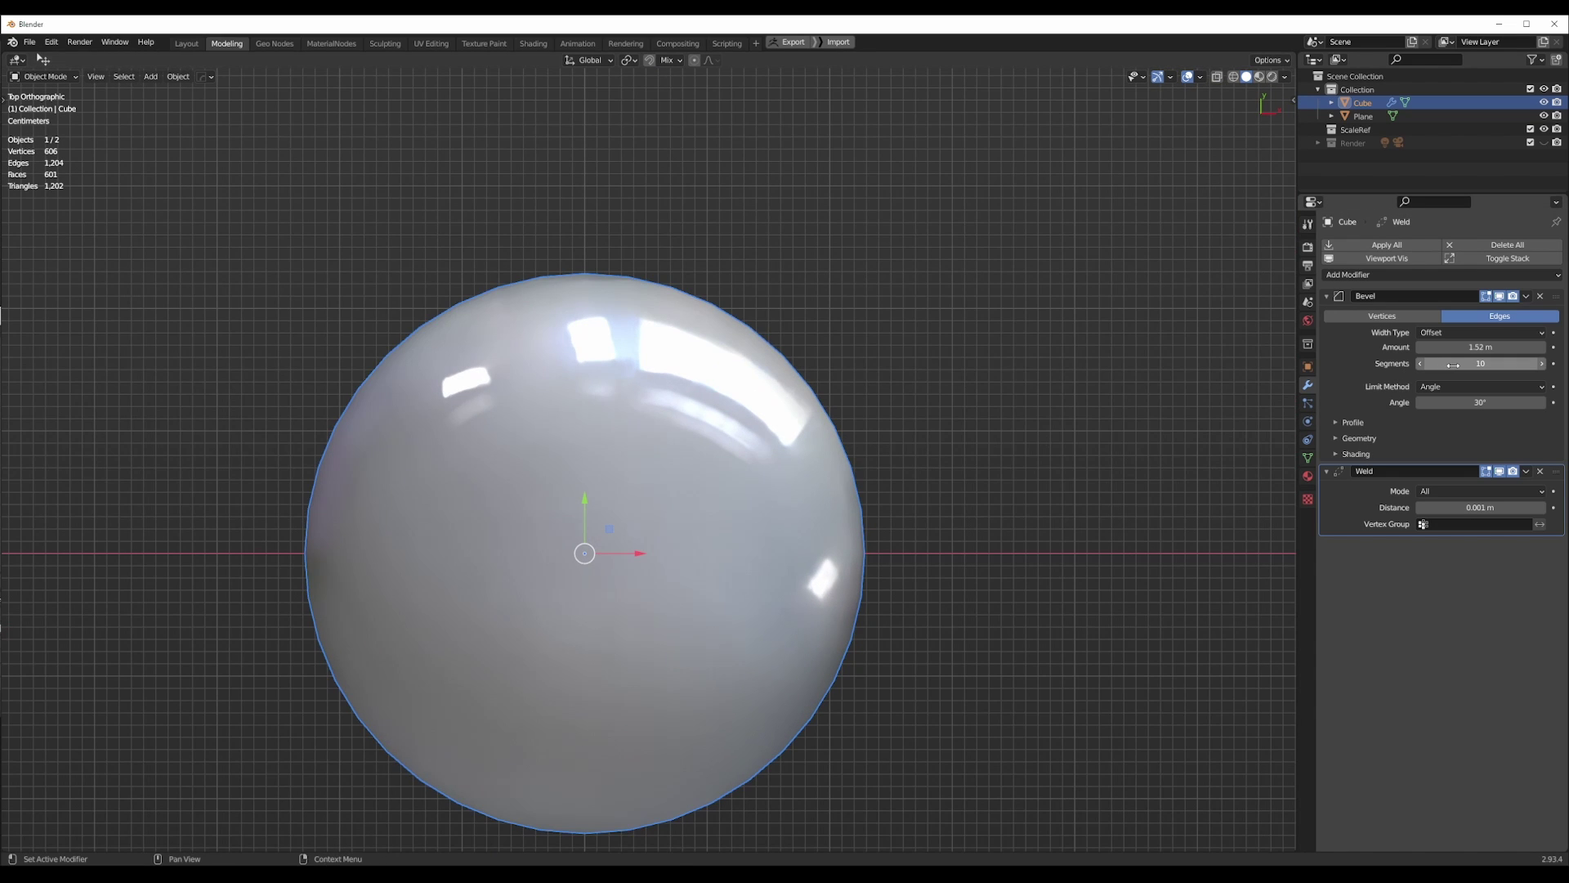
{"action": "mouse_move", "coordinate": [1453, 365]}
{"action": "left_mouse_down"}
{"action": "mouse_move", "coordinate": [1404, 365]}
{"action": "mouse_move", "coordinate": [1453, 365]}
{"action": "left_mouse_up"}
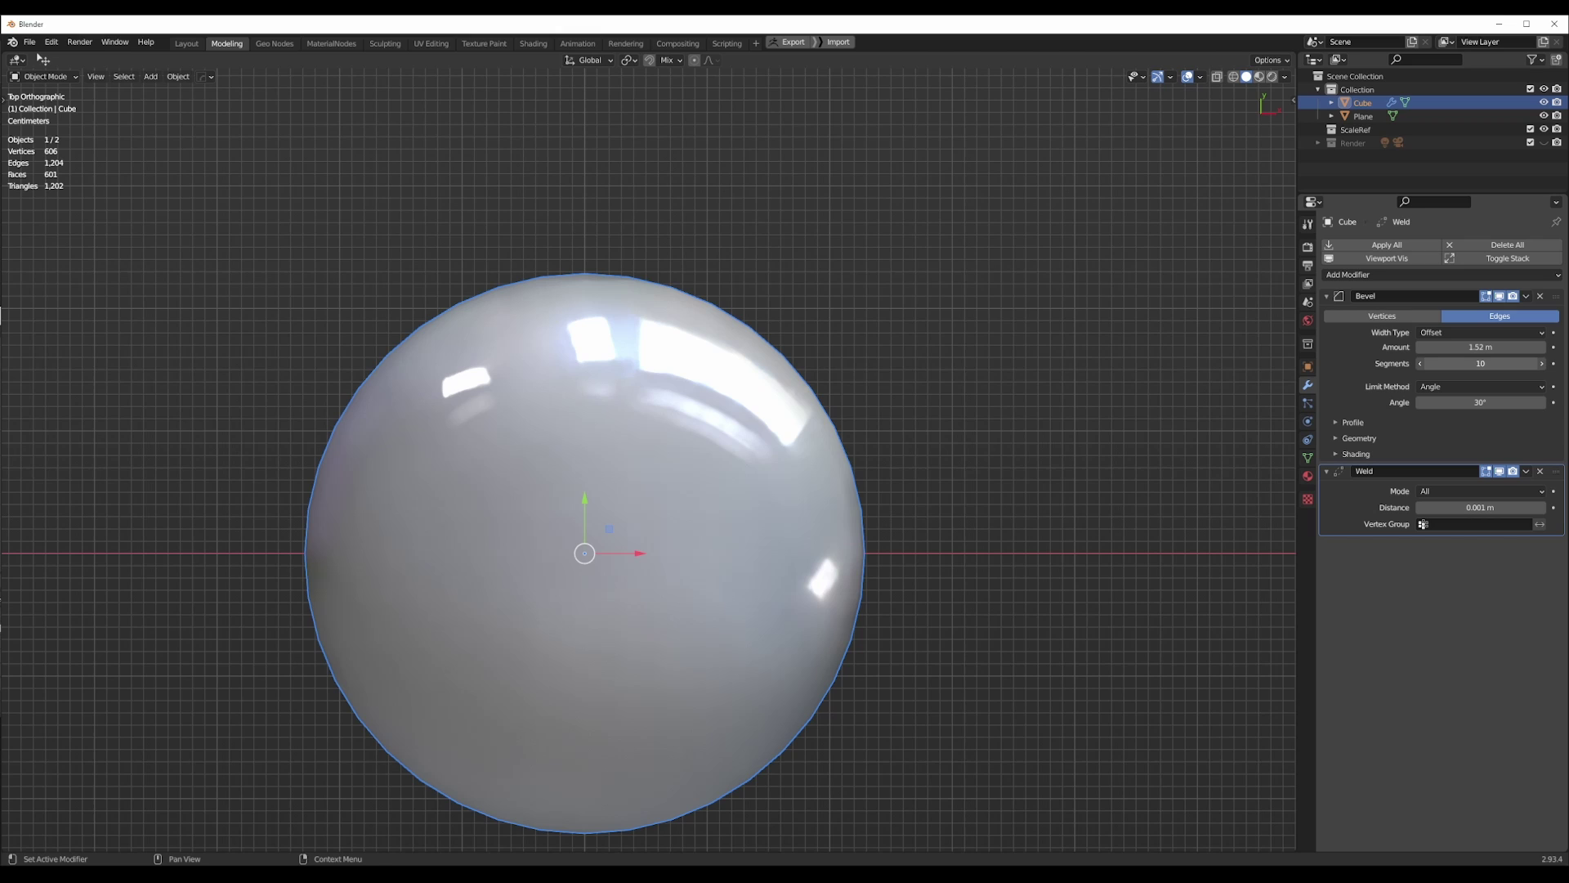
{"action": "scroll", "coordinate": [1248, 407], "scroll_direction": "down", "scroll_amount": 8}
{"action": "middle_click_drag", "start_coordinate": [1068, 455], "coordinate": [694, 445], "text": "shift"}
{"action": "scroll", "coordinate": [694, 445], "scroll_direction": "down", "scroll_amount": 2}
{"action": "scroll", "coordinate": [695, 439], "scroll_direction": "down", "scroll_amount": 3}
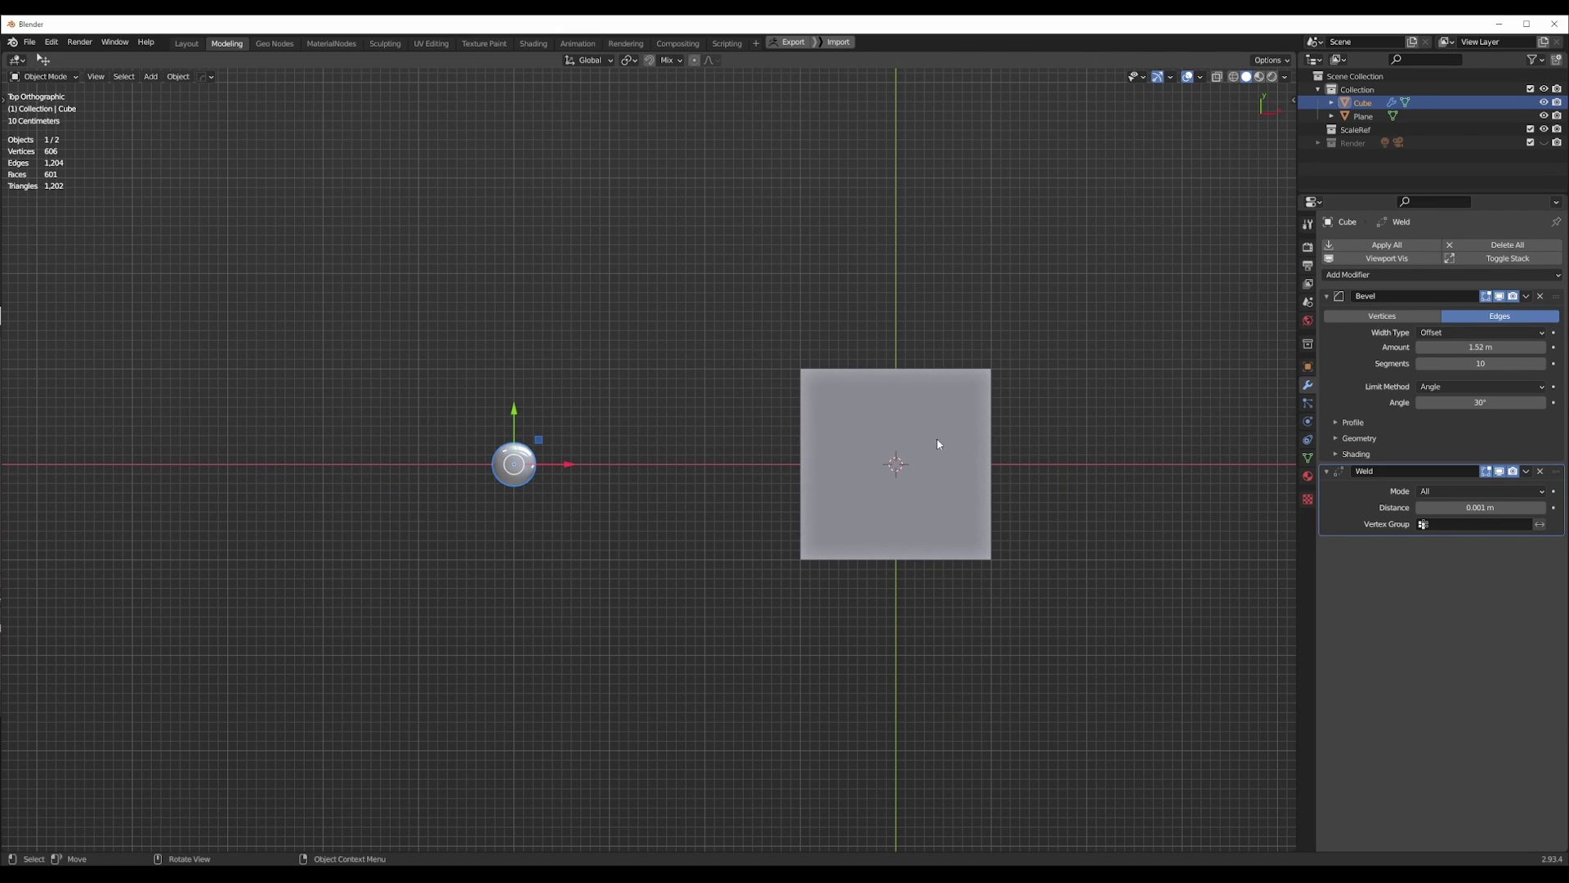
{"action": "left_click", "coordinate": [935, 445]}
{"action": "left_click", "coordinate": [1348, 246]}
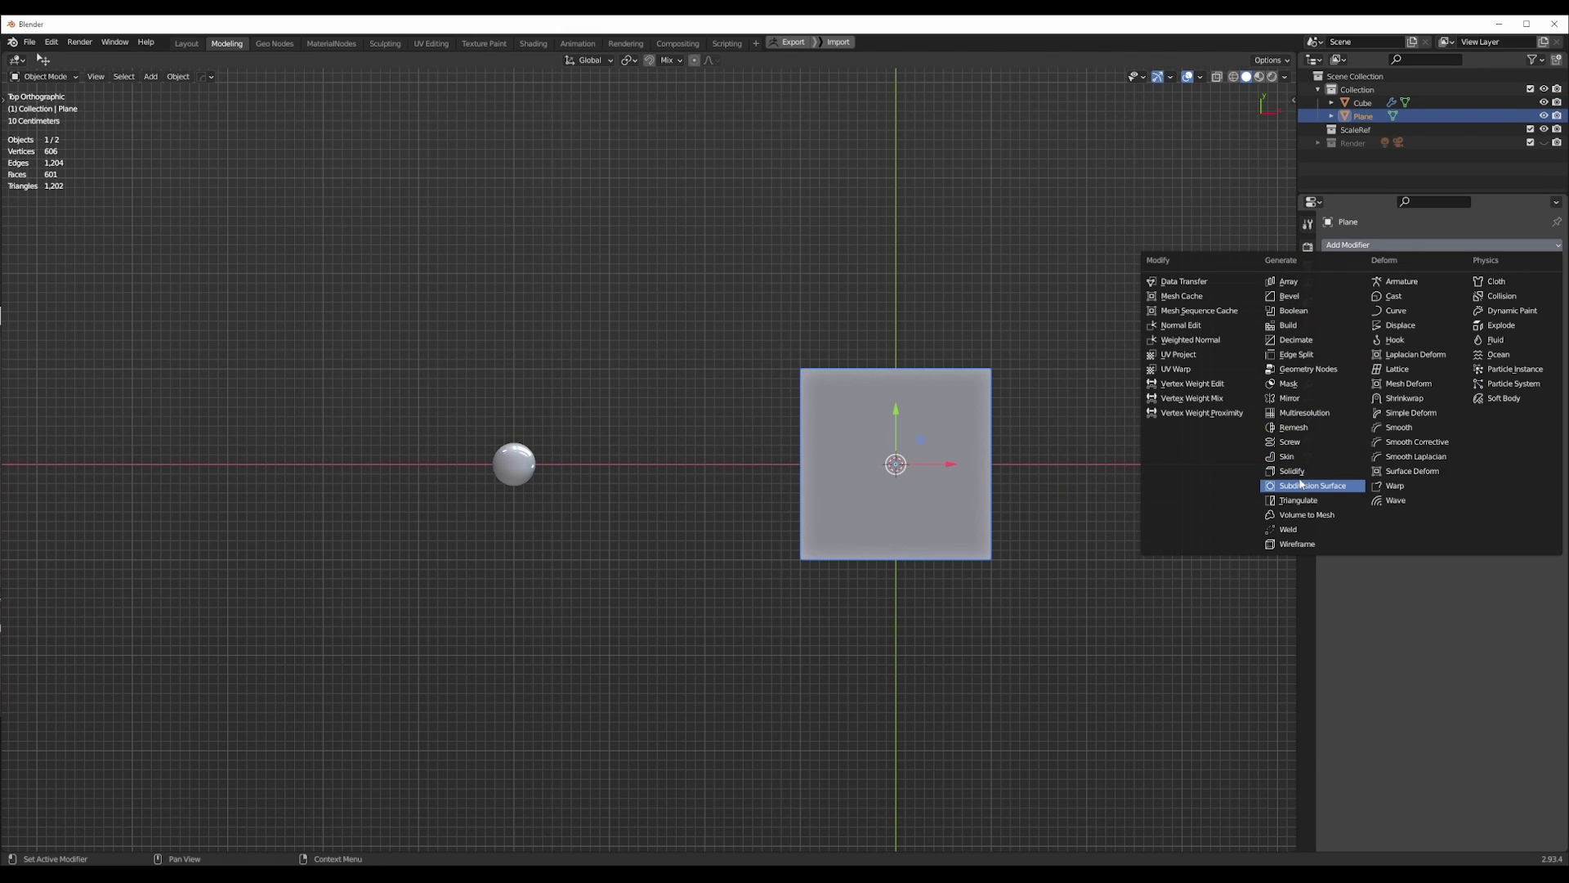
{"action": "left_click", "coordinate": [1308, 369]}
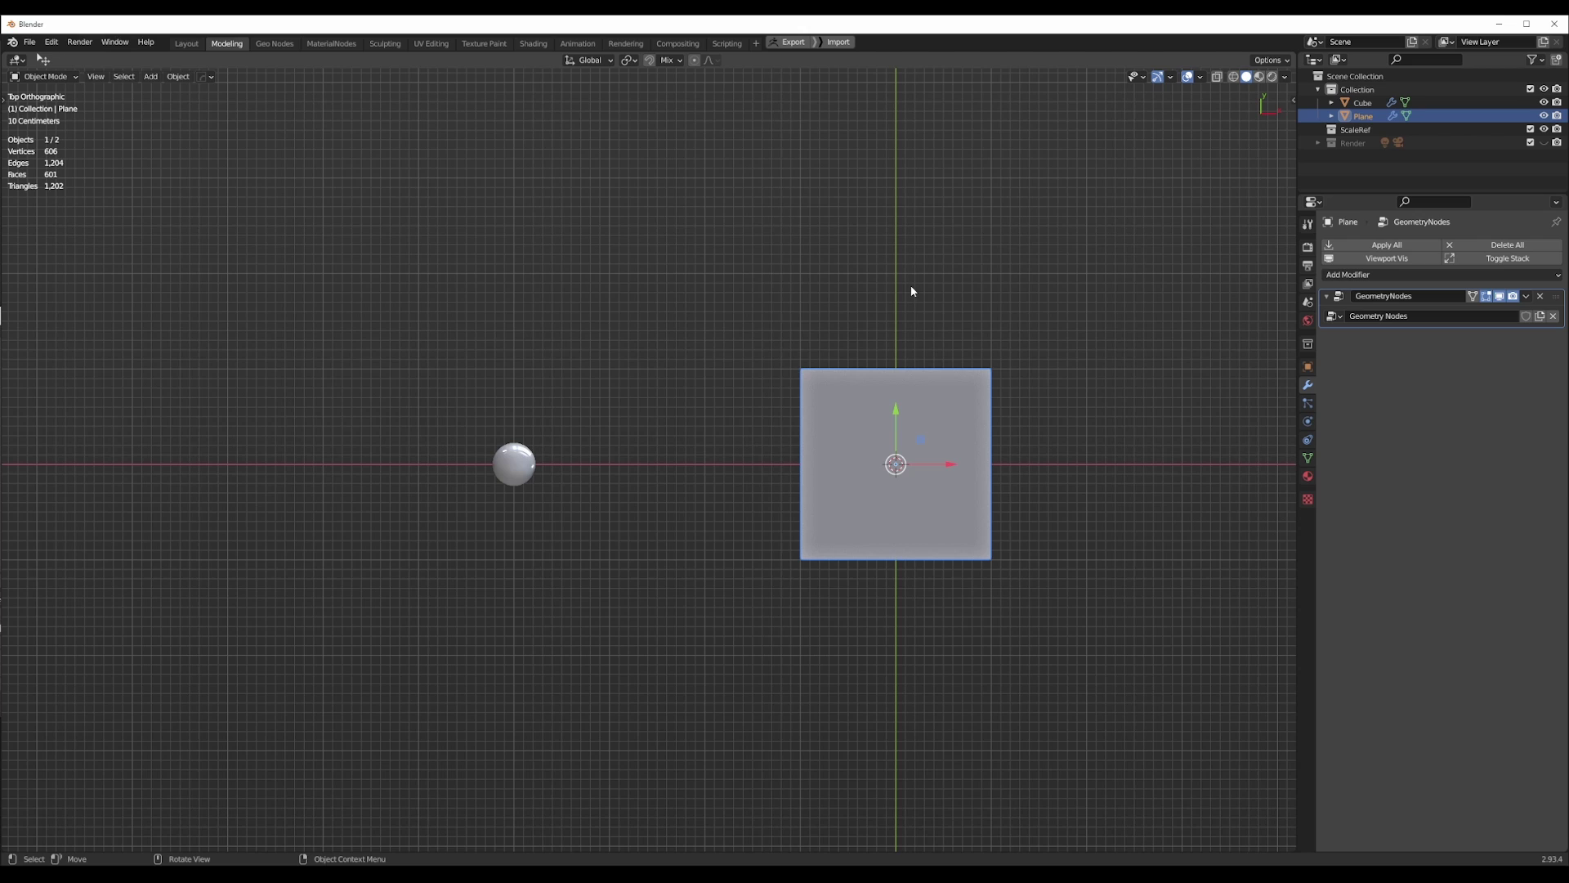
Switch to the Geo Nodes workspace and pin the plane's node tree in the node editor.
{"action": "left_click", "coordinate": [274, 44]}
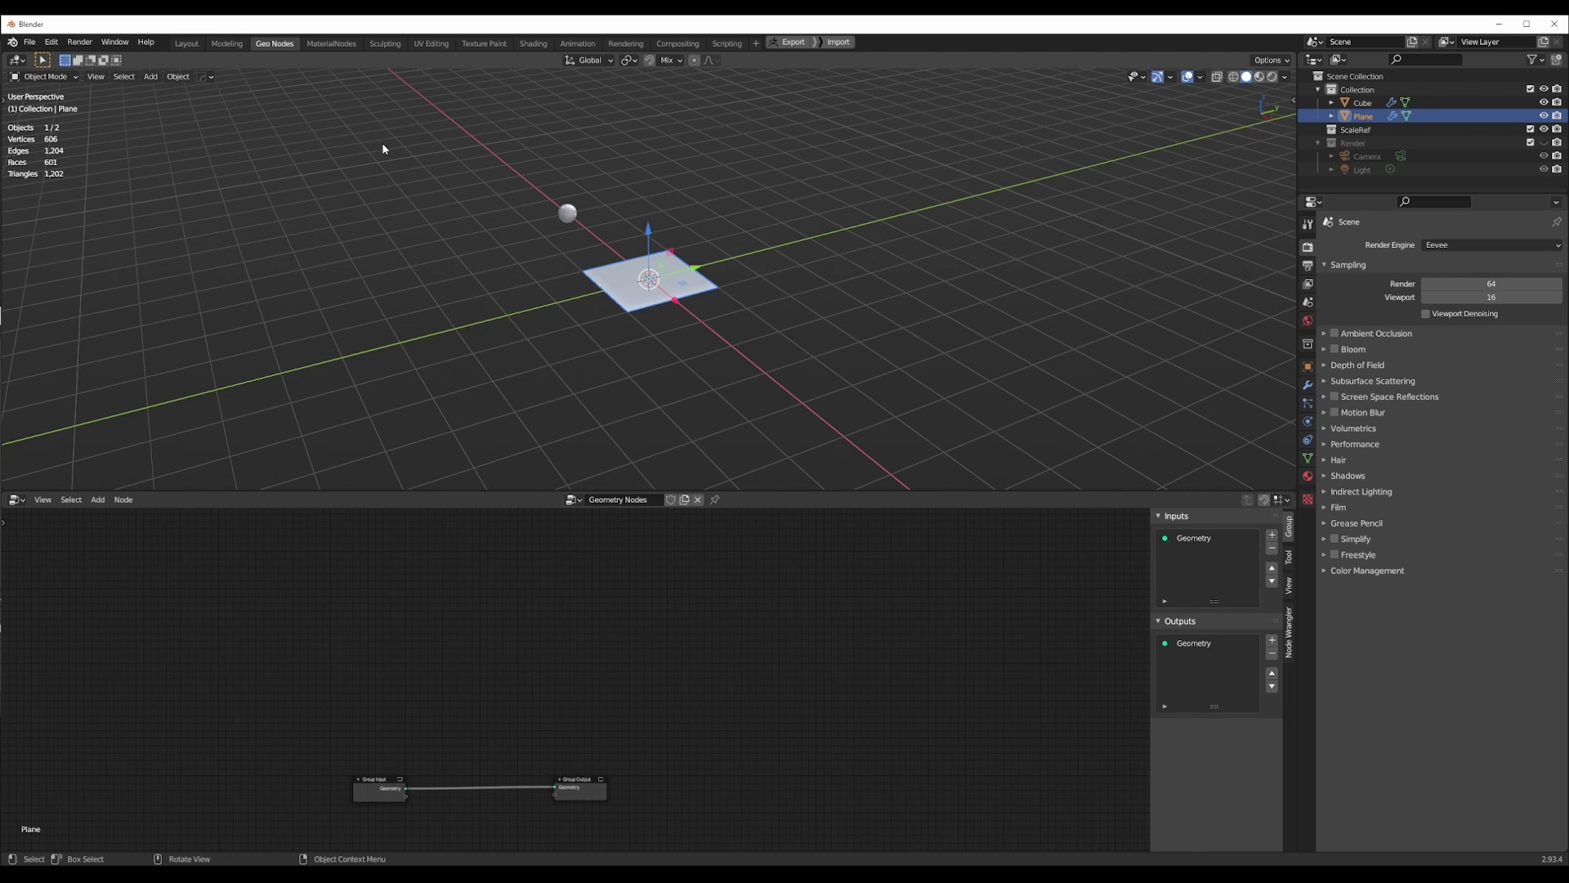
{"action": "middle_click_drag", "start_coordinate": [527, 691], "coordinate": [636, 582]}
{"action": "scroll", "coordinate": [636, 582], "scroll_direction": "up", "scroll_amount": 4}
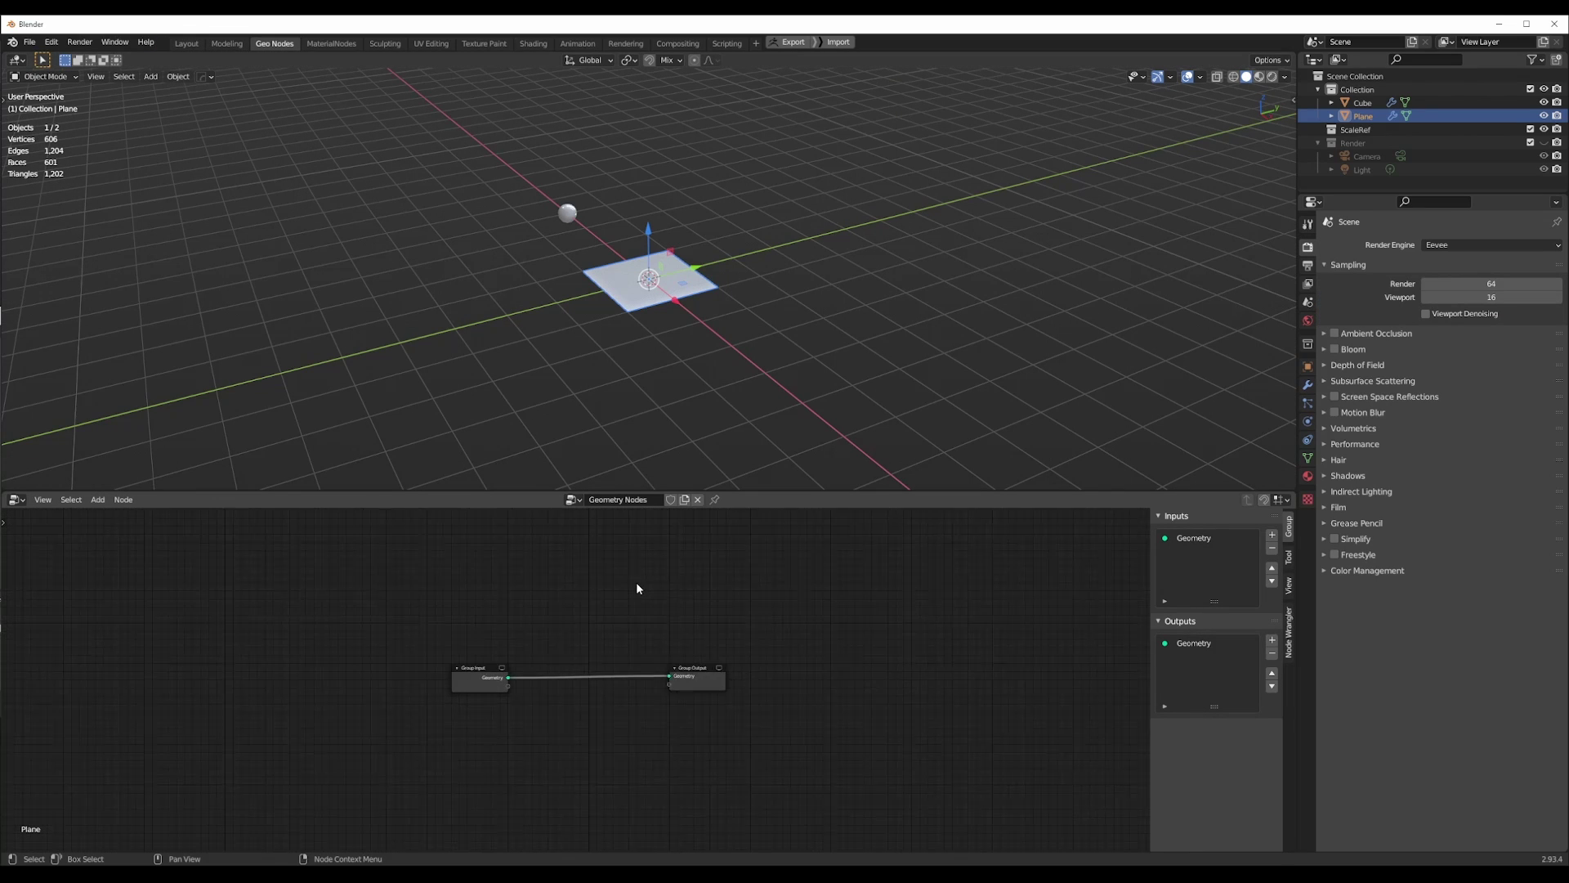
{"action": "scroll", "coordinate": [636, 304], "scroll_direction": "up", "scroll_amount": 3}
{"action": "scroll", "coordinate": [770, 593], "scroll_direction": "up", "scroll_amount": 3}
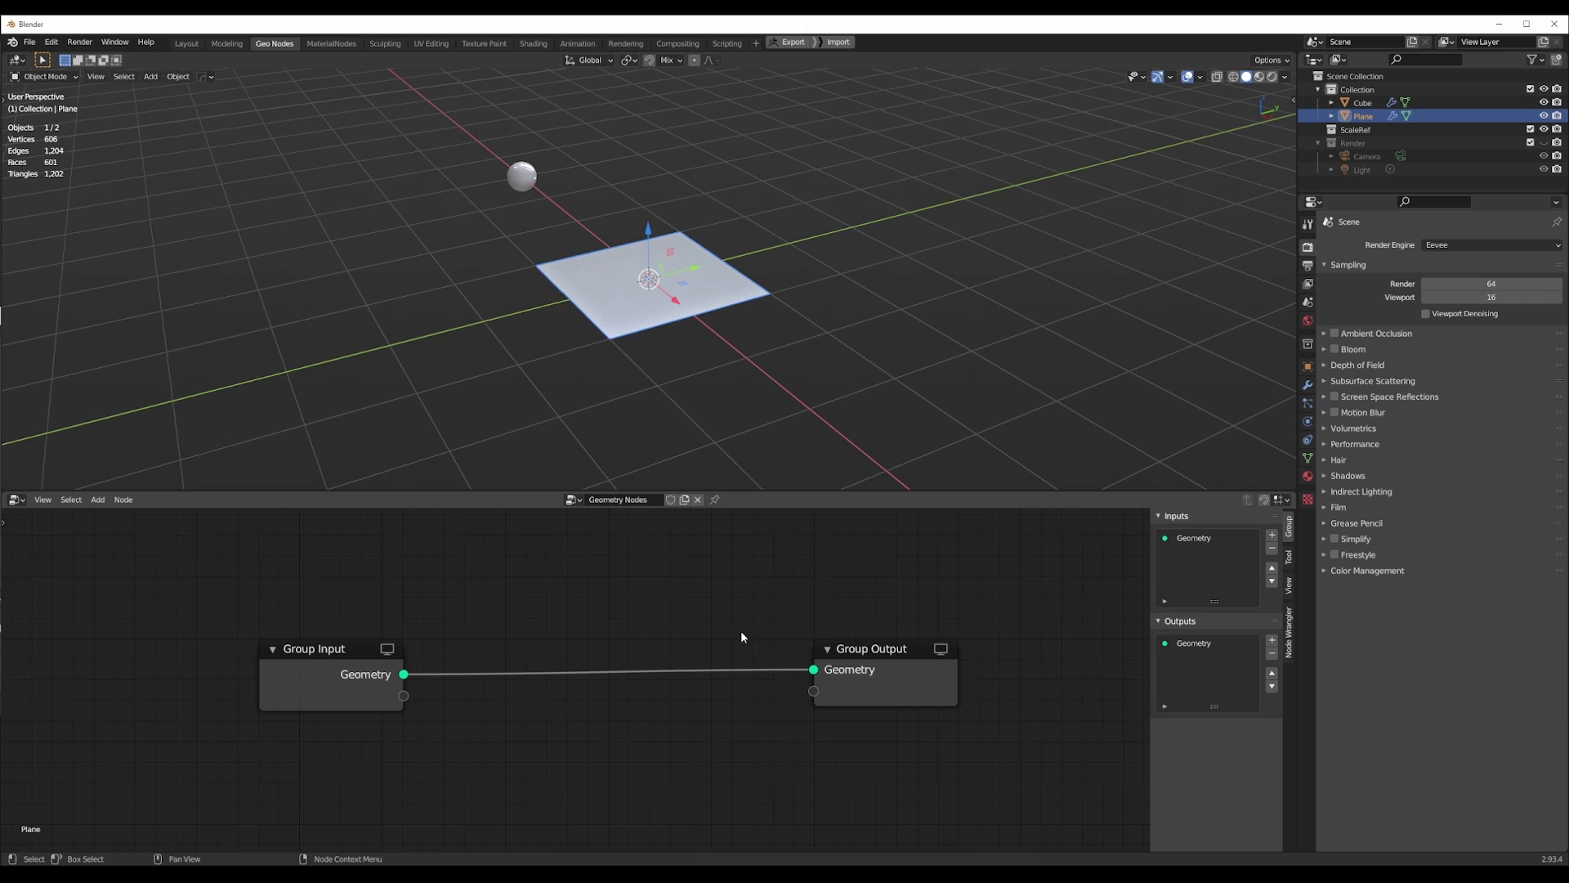
{"action": "left_click", "coordinate": [714, 500]}
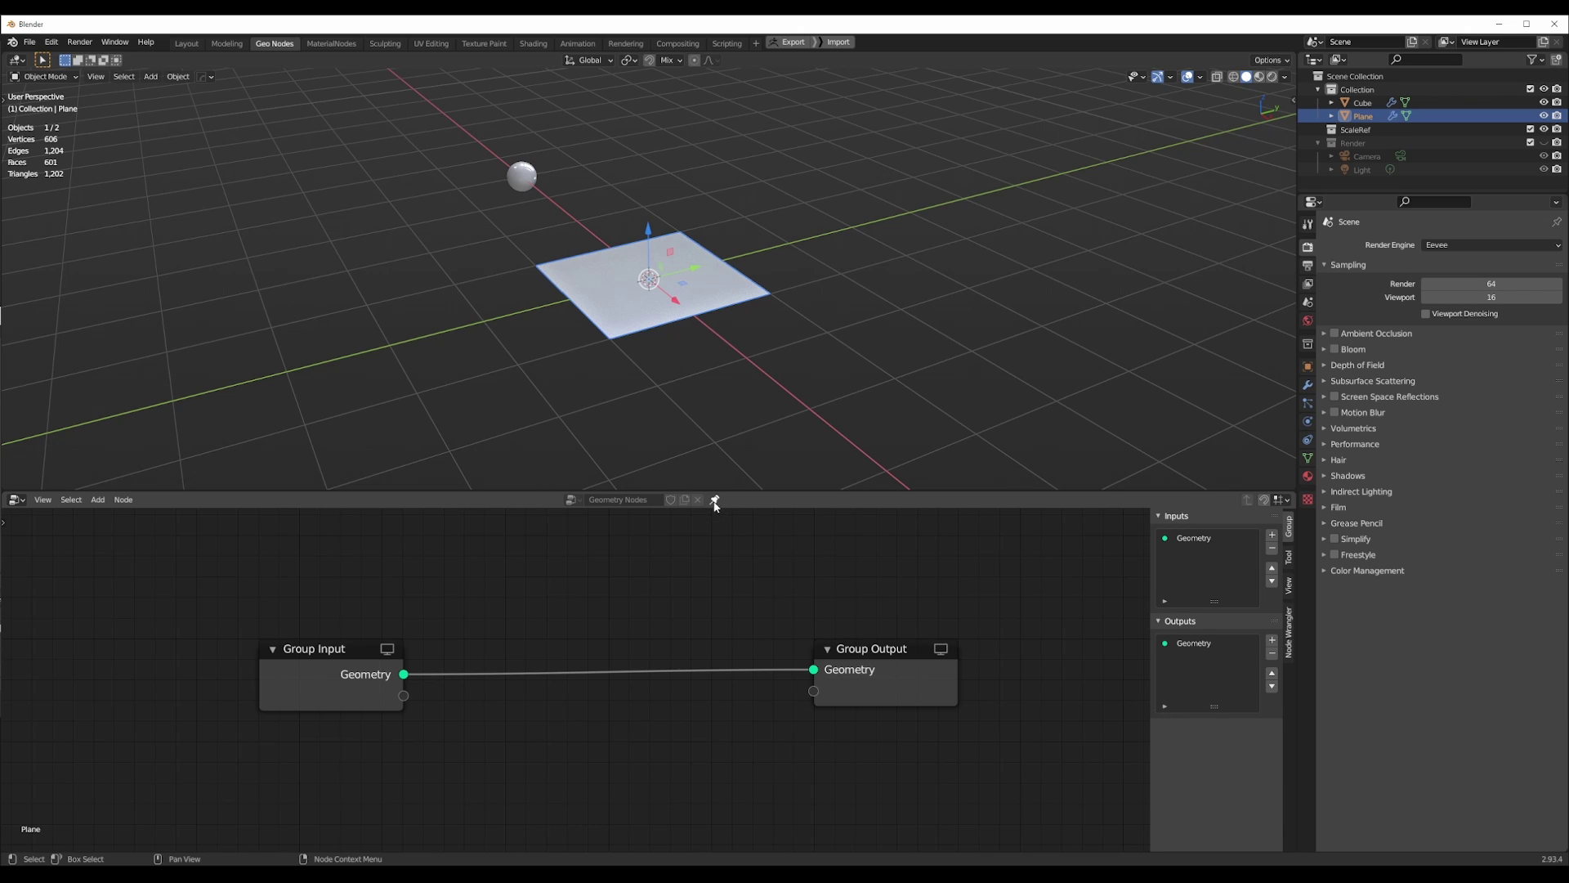
Test selecting the sphere and the plane with the node tree pinned and unpinned, then pin it again.
{"action": "left_click", "coordinate": [524, 189]}
{"action": "left_click", "coordinate": [611, 262]}
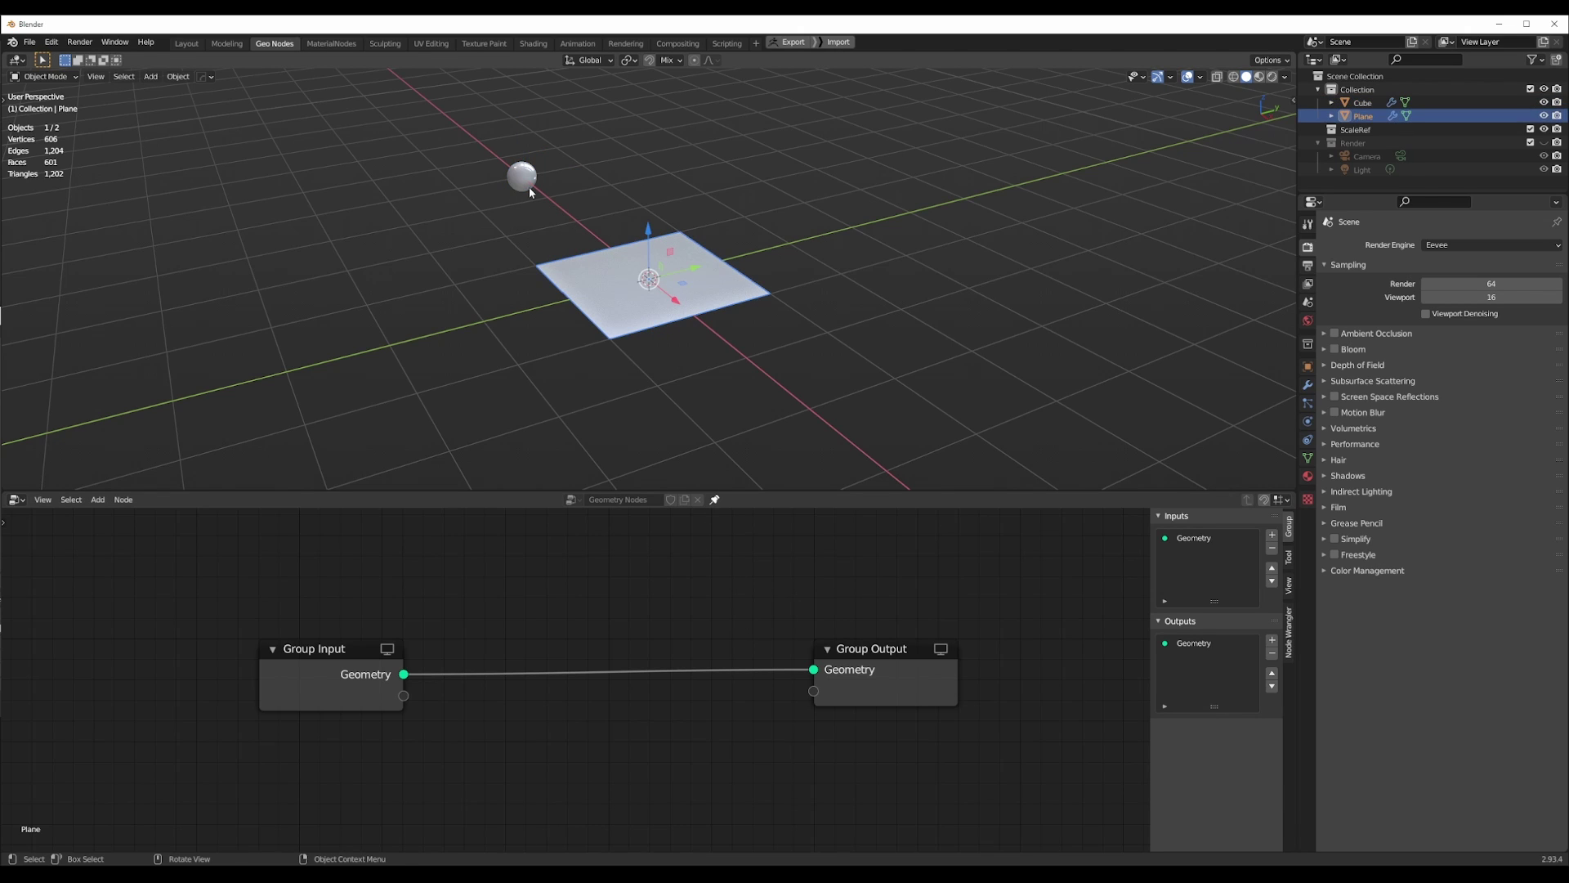
{"action": "left_click", "coordinate": [528, 186]}
{"action": "left_click", "coordinate": [715, 501]}
{"action": "left_click", "coordinate": [619, 266]}
{"action": "left_click", "coordinate": [529, 185]}
{"action": "left_click", "coordinate": [604, 260]}
{"action": "left_click", "coordinate": [715, 500]}
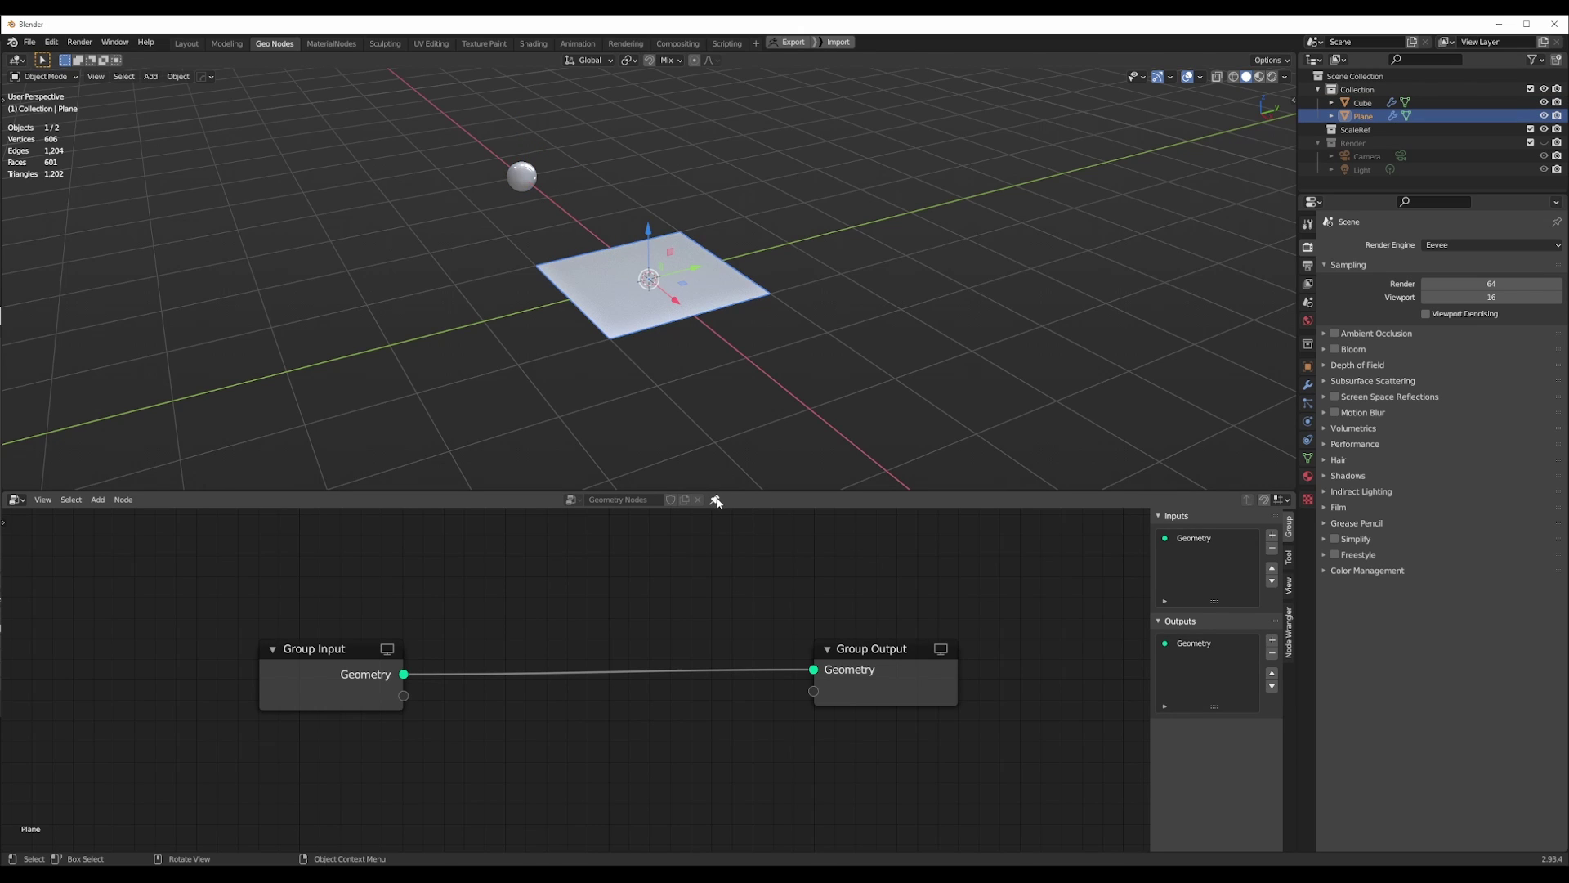
Move the Group Input node further from Group Output and insert a Point Distribute node directly after it.
{"action": "scroll", "coordinate": [583, 667], "scroll_direction": "down", "scroll_amount": 3}
{"action": "left_click", "coordinate": [414, 664]}
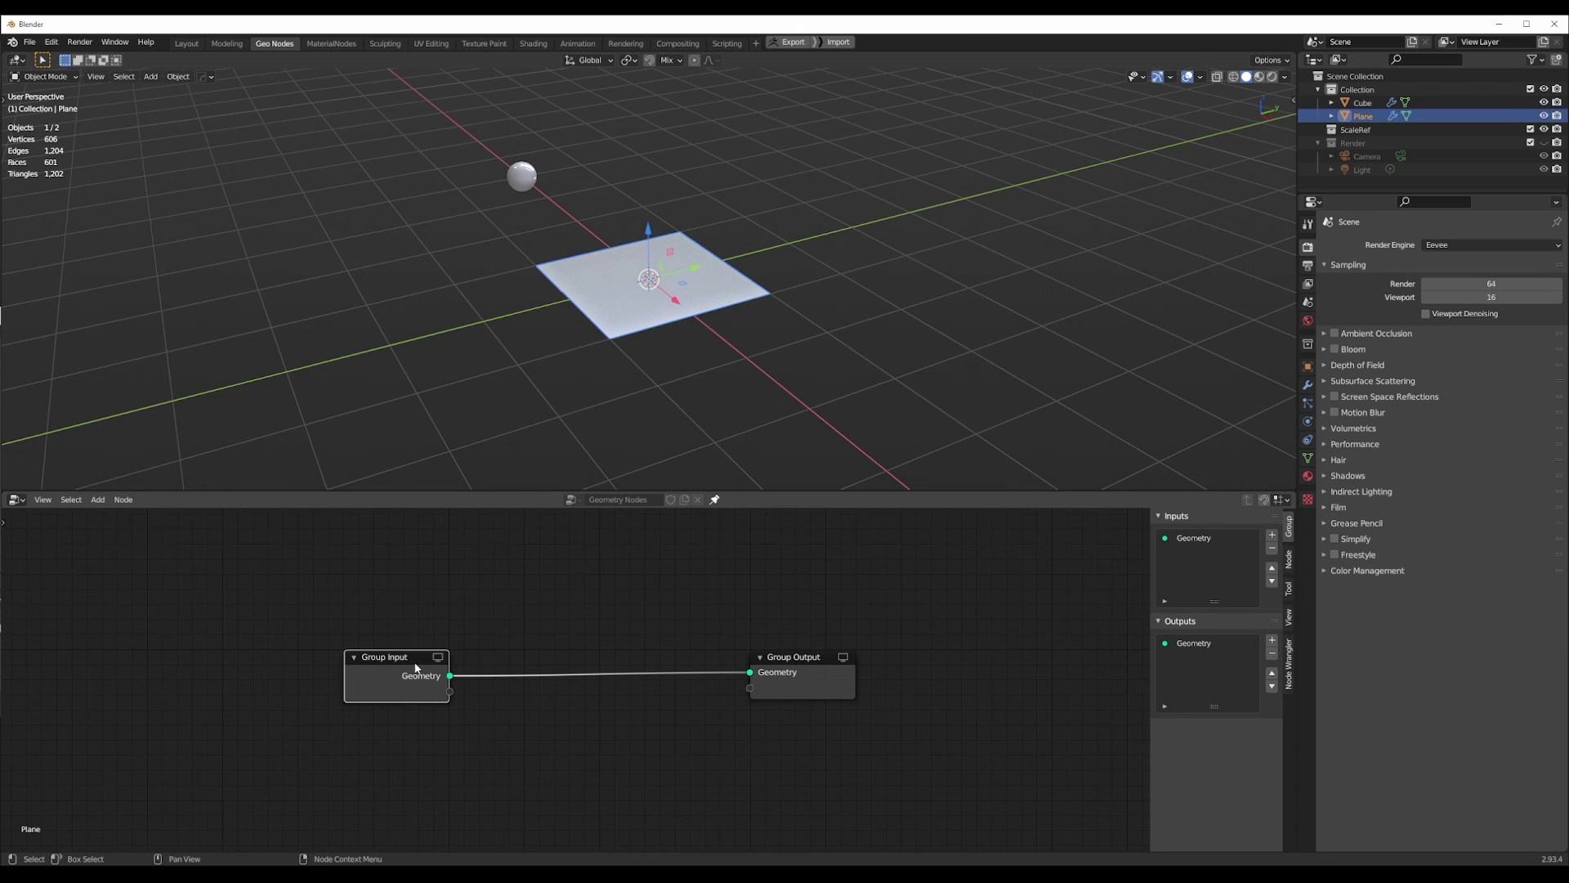
{"action": "left_click_drag", "start_coordinate": [414, 666], "coordinate": [144, 668]}
{"action": "middle_click_drag", "start_coordinate": [258, 621], "coordinate": [316, 616]}
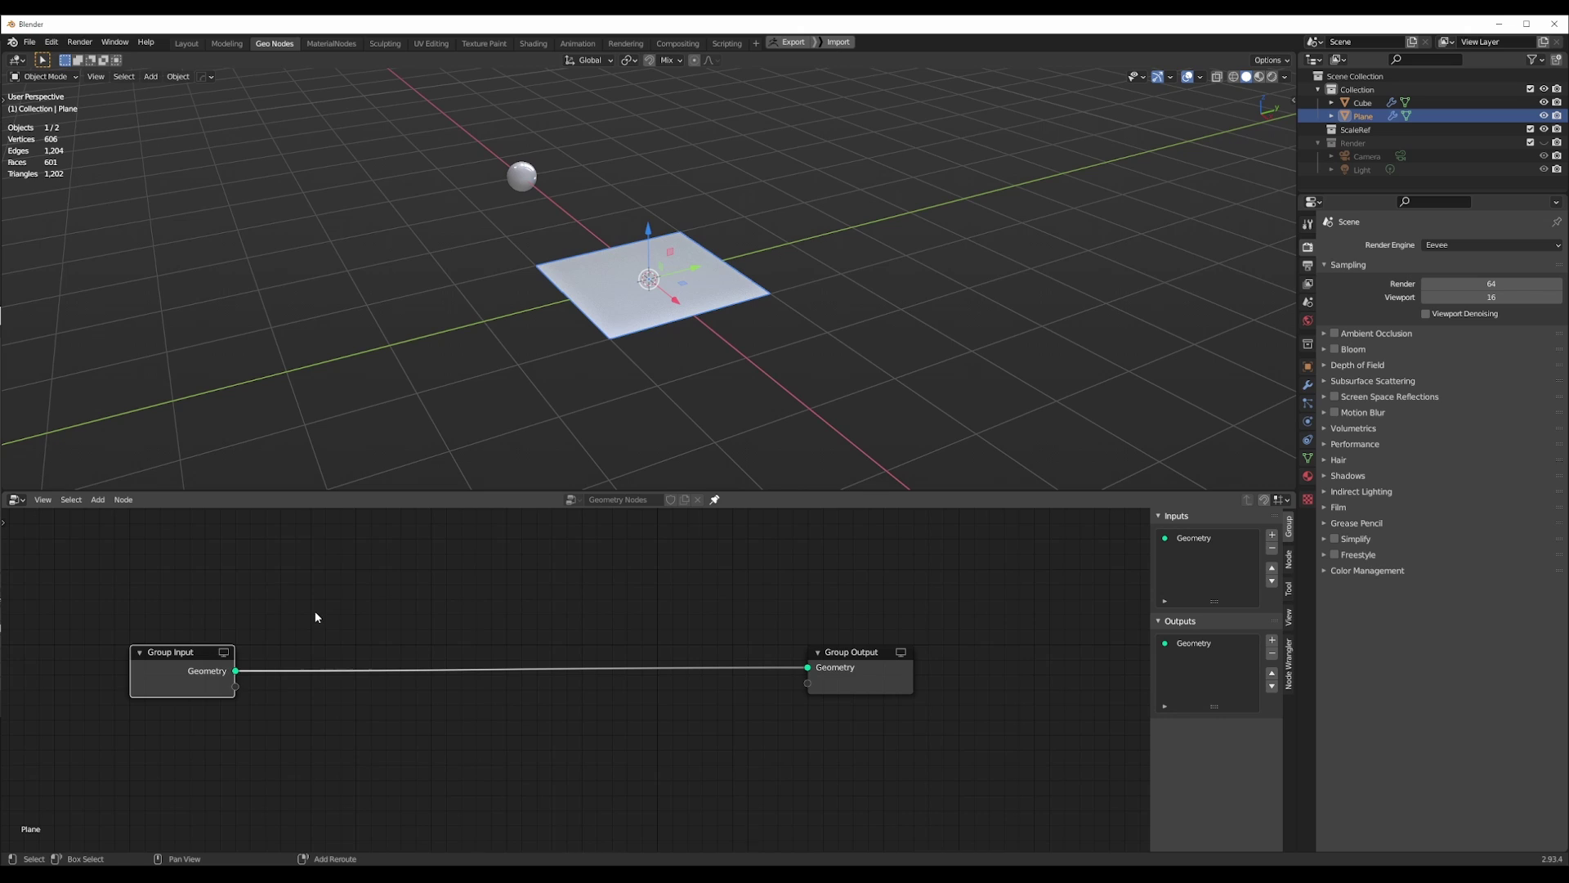
{"action": "key", "text": "shift+a"}
{"action": "left_click", "coordinate": [295, 540]}
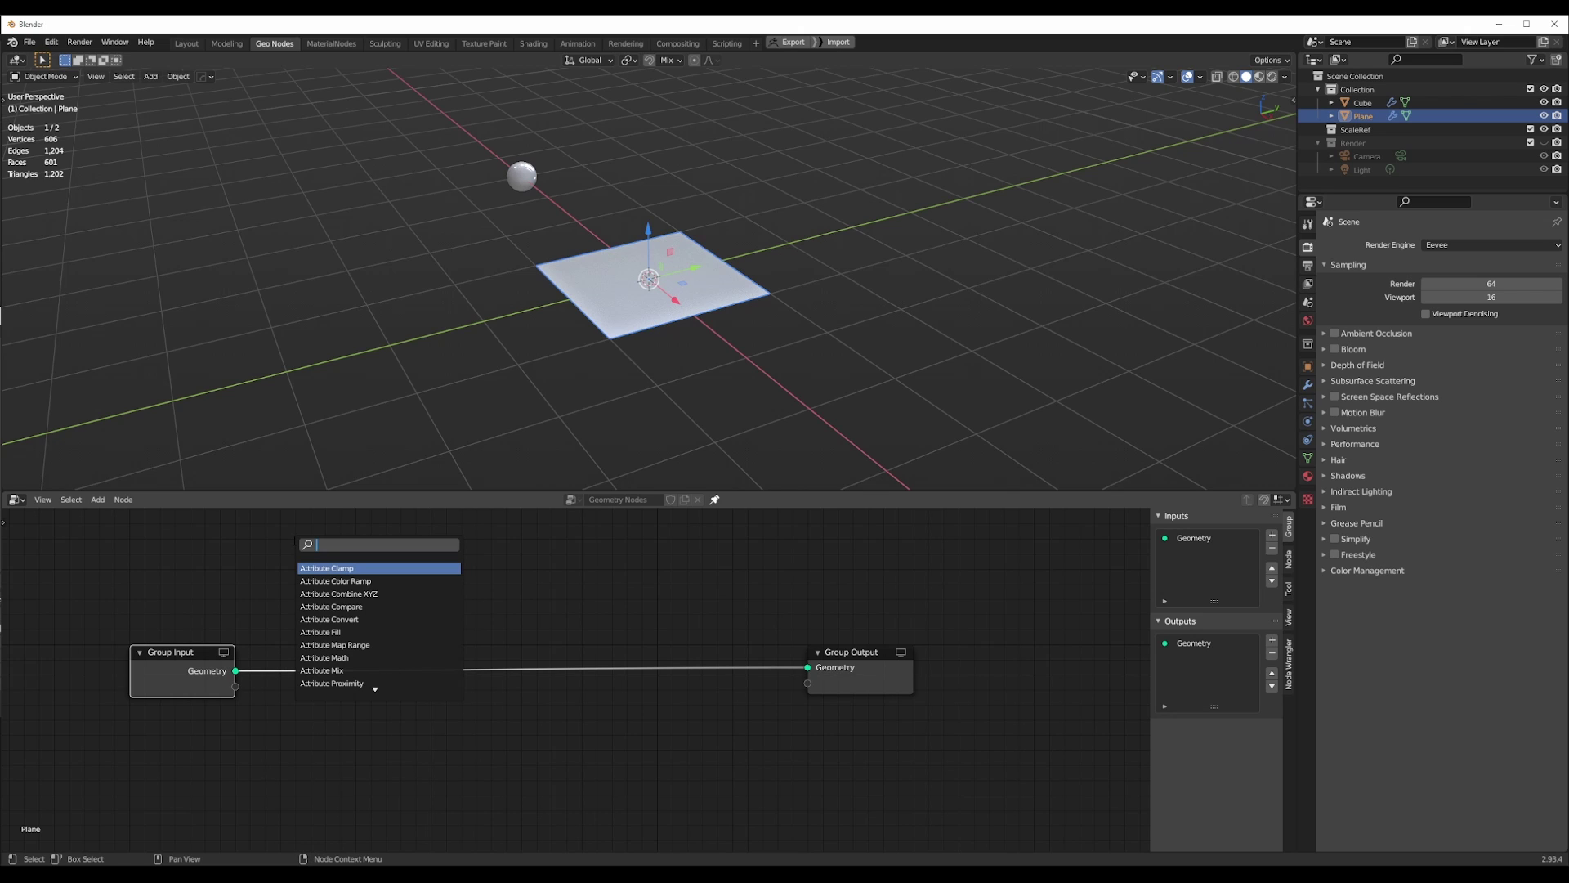
{"action": "type", "text": "point dis"}
{"action": "key", "text": "Return"}
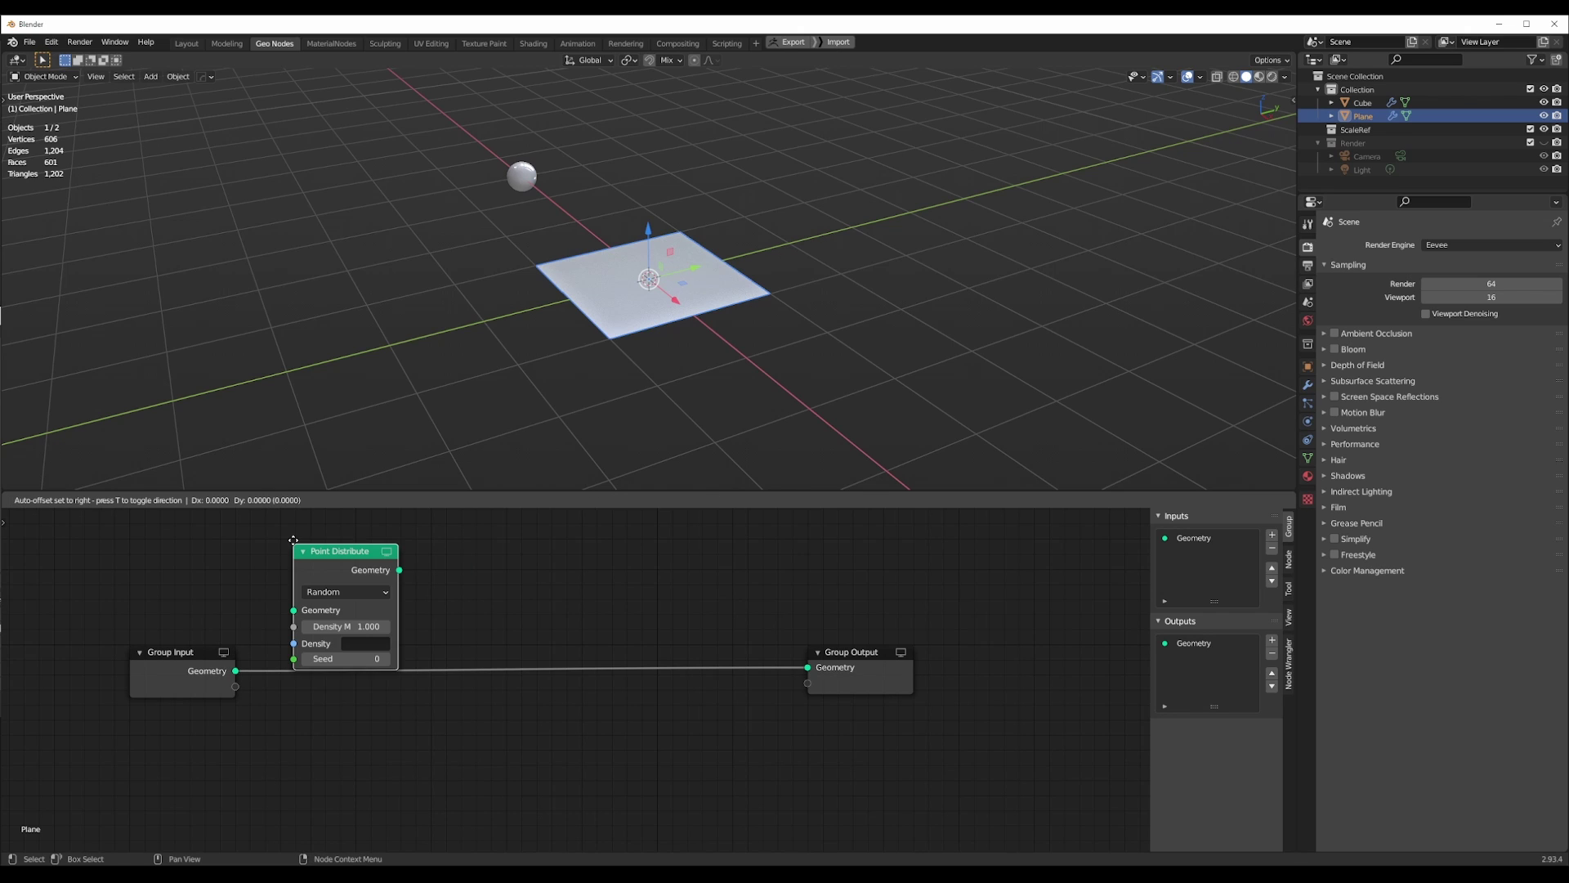
{"action": "left_click", "coordinate": [282, 642]}
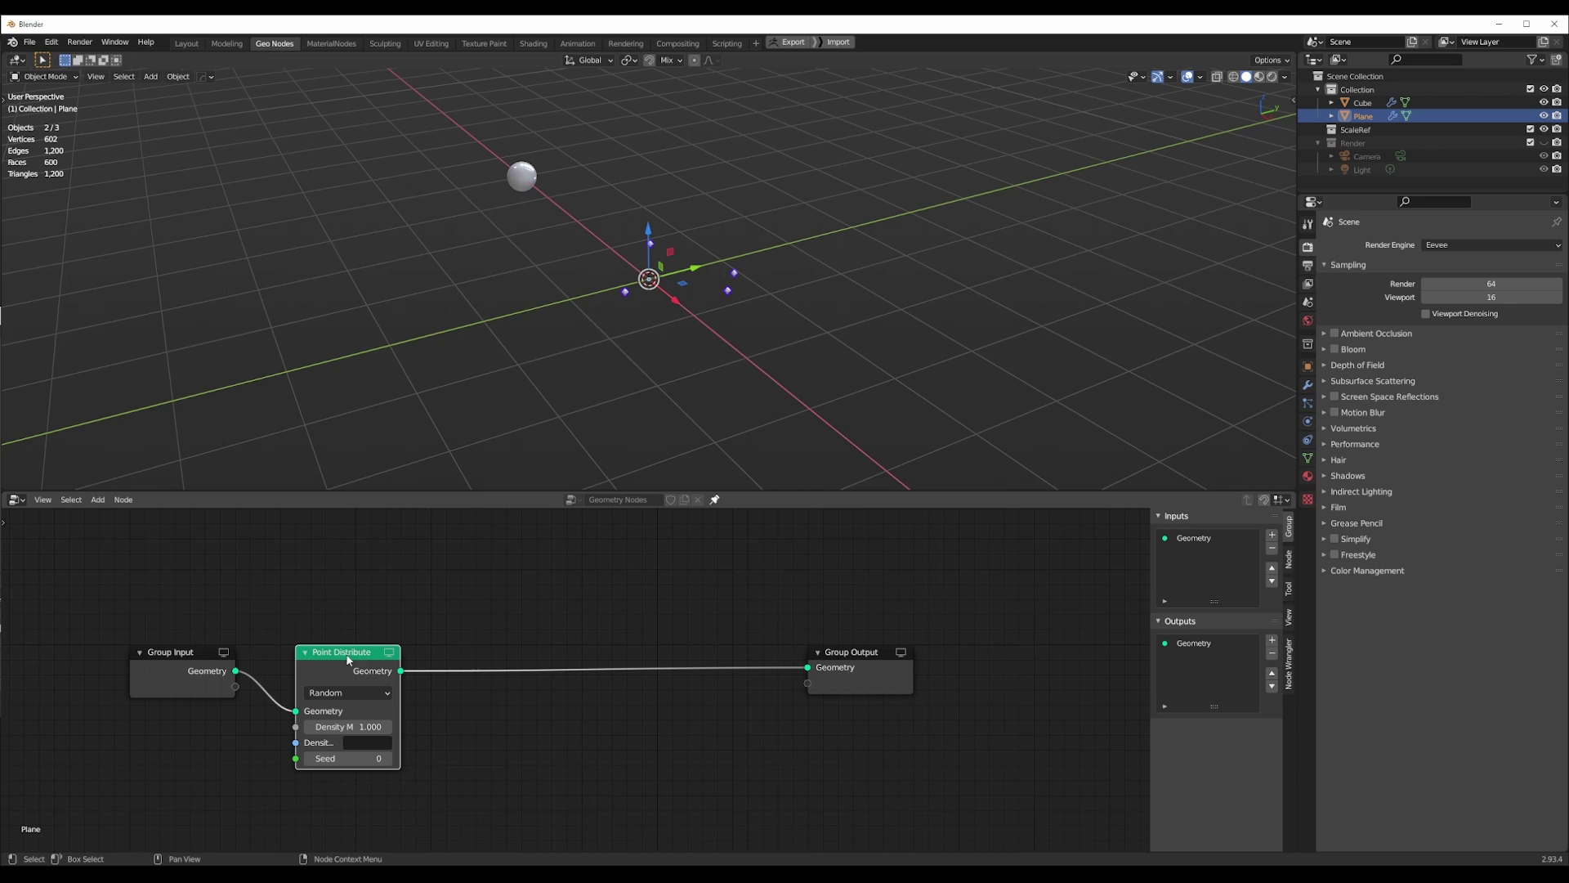
{"action": "left_click_drag", "start_coordinate": [347, 660], "coordinate": [333, 660]}
Insert a Point Instance node on the link between Point Distribute and Group Output.
{"action": "key", "text": "shift+a"}
{"action": "left_click", "coordinate": [630, 619]}
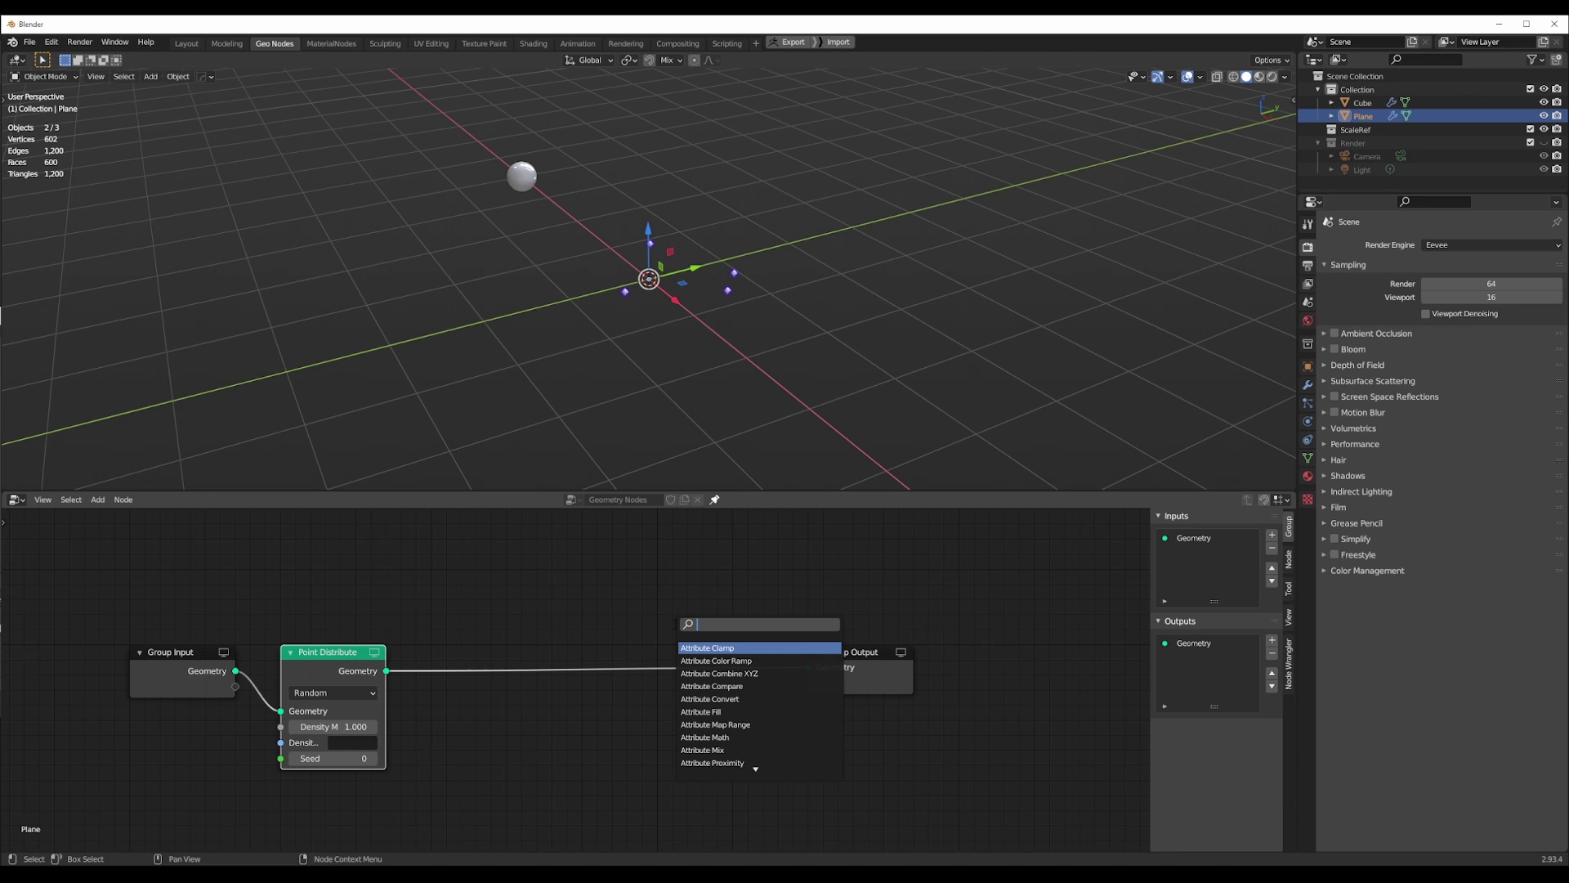
{"action": "type", "text": "insit"}
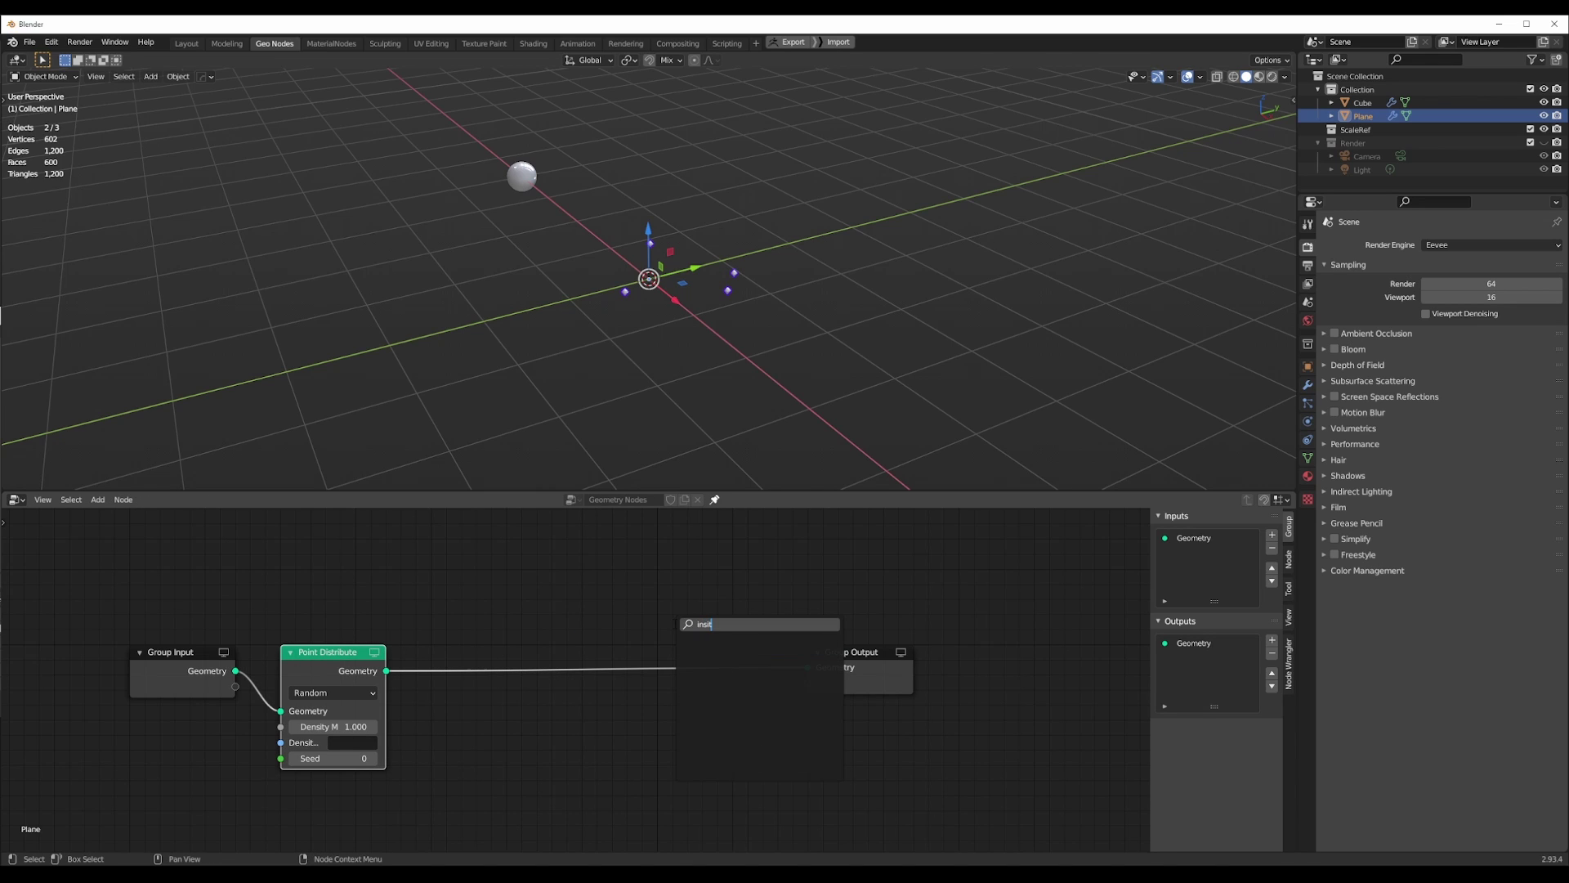
{"action": "key", "text": "BackSpace"}
{"action": "key", "text": "BackSpace"}
{"action": "key", "text": "Return"}
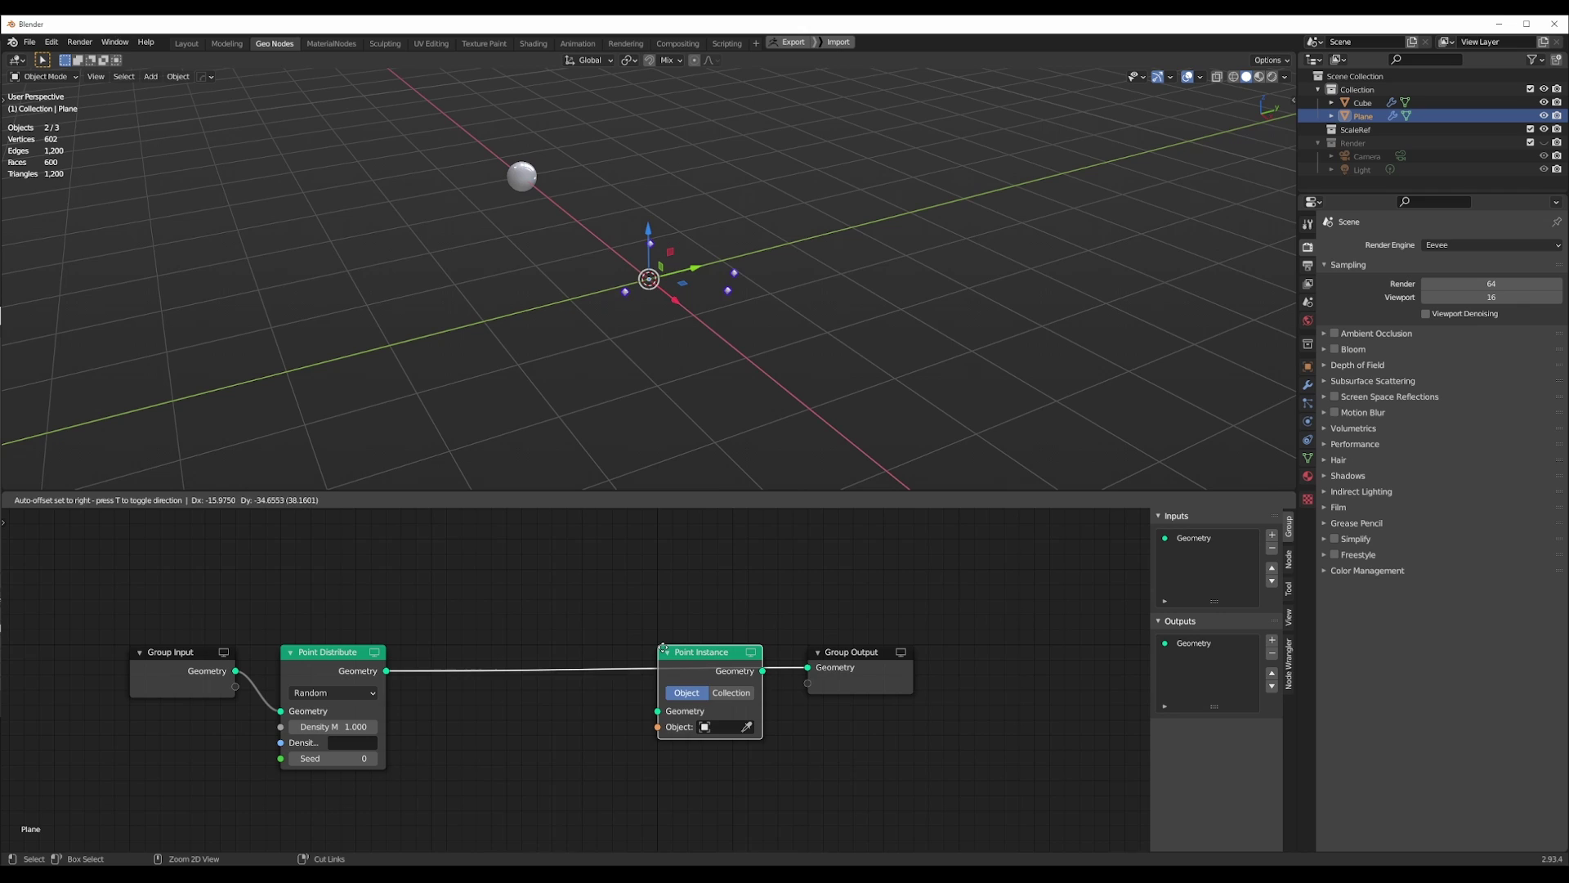
{"action": "left_click", "coordinate": [642, 648]}
Set the bevelled sphere, Cube, as the object instanced by the Point Instance node.
{"action": "left_click", "coordinate": [731, 726]}
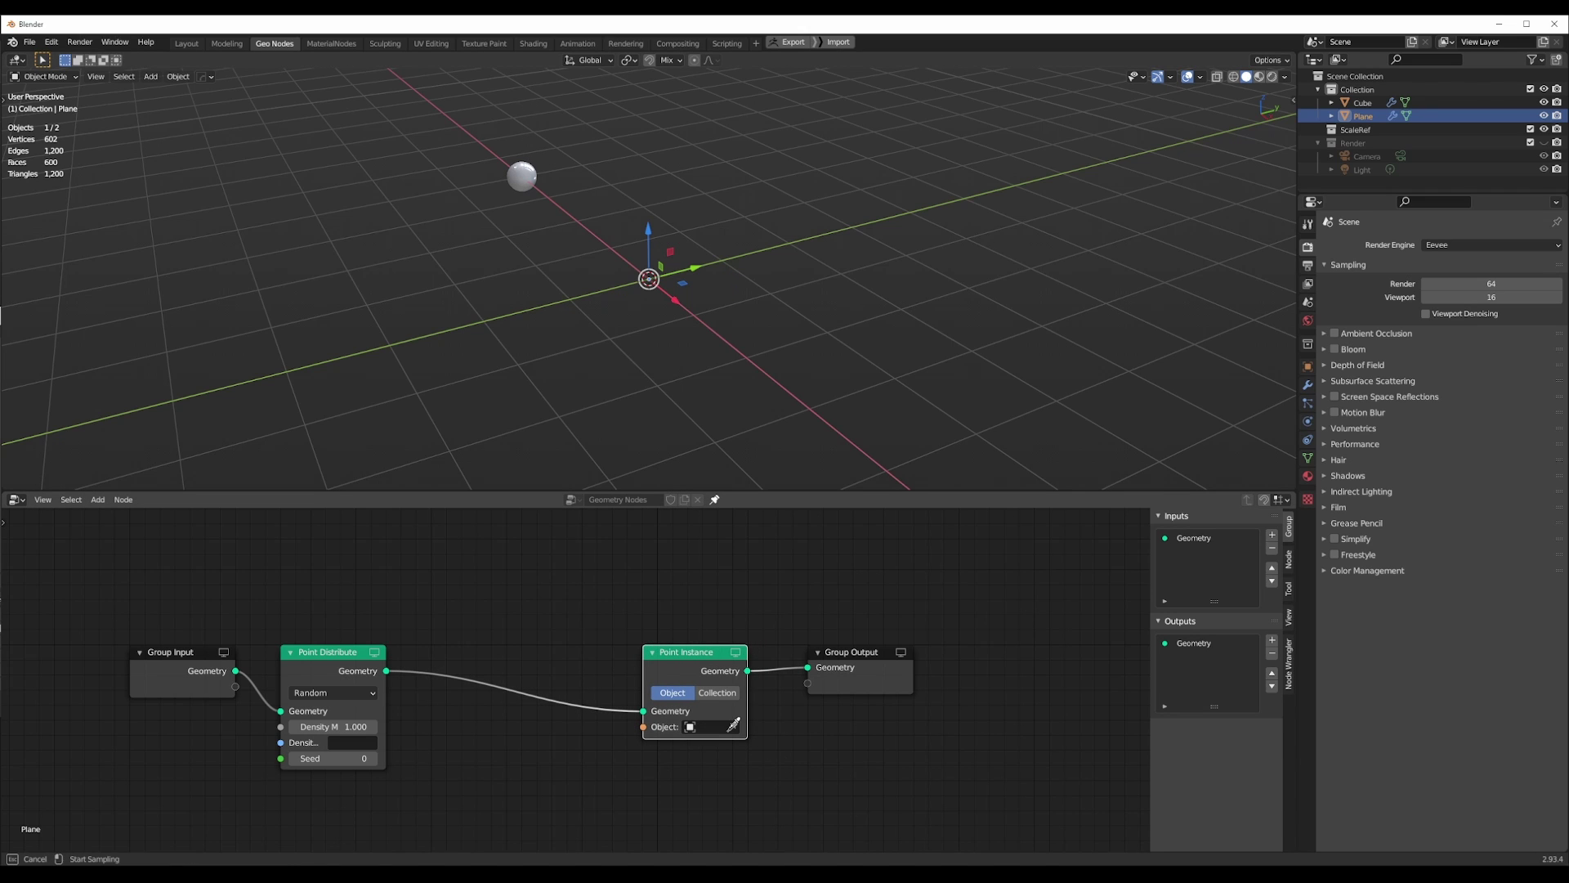
{"action": "left_click", "coordinate": [529, 173]}
{"action": "middle_click_drag", "start_coordinate": [613, 326], "coordinate": [708, 368]}
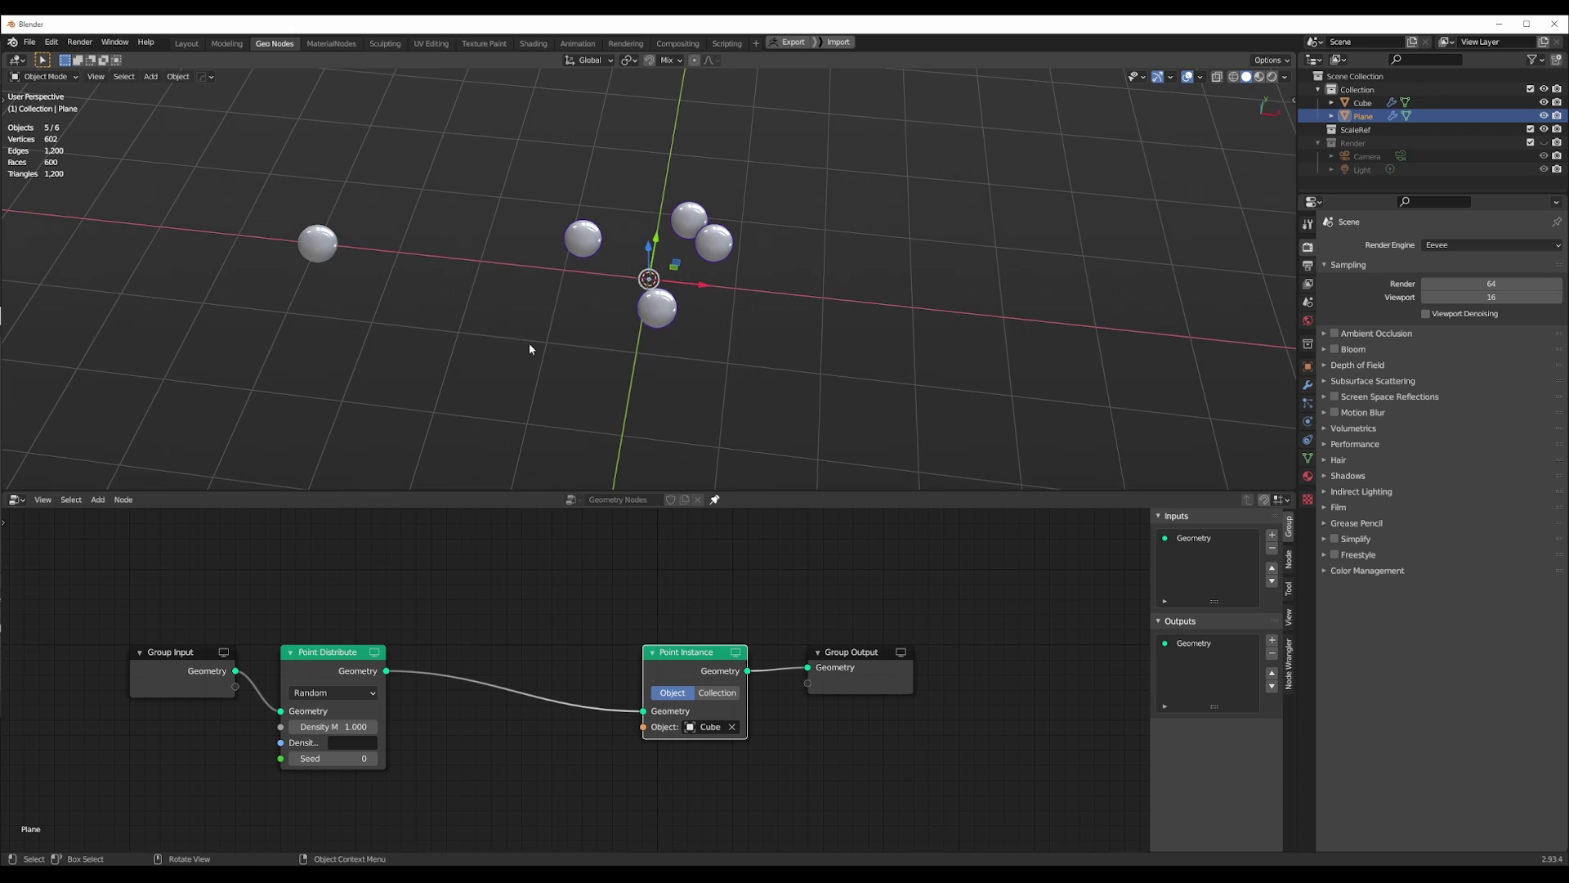
Spread the input-side and output-side nodes apart horizontally to make room between Point Distribute and Point Instance.
{"action": "scroll", "coordinate": [743, 629], "scroll_direction": "down", "scroll_amount": 1}
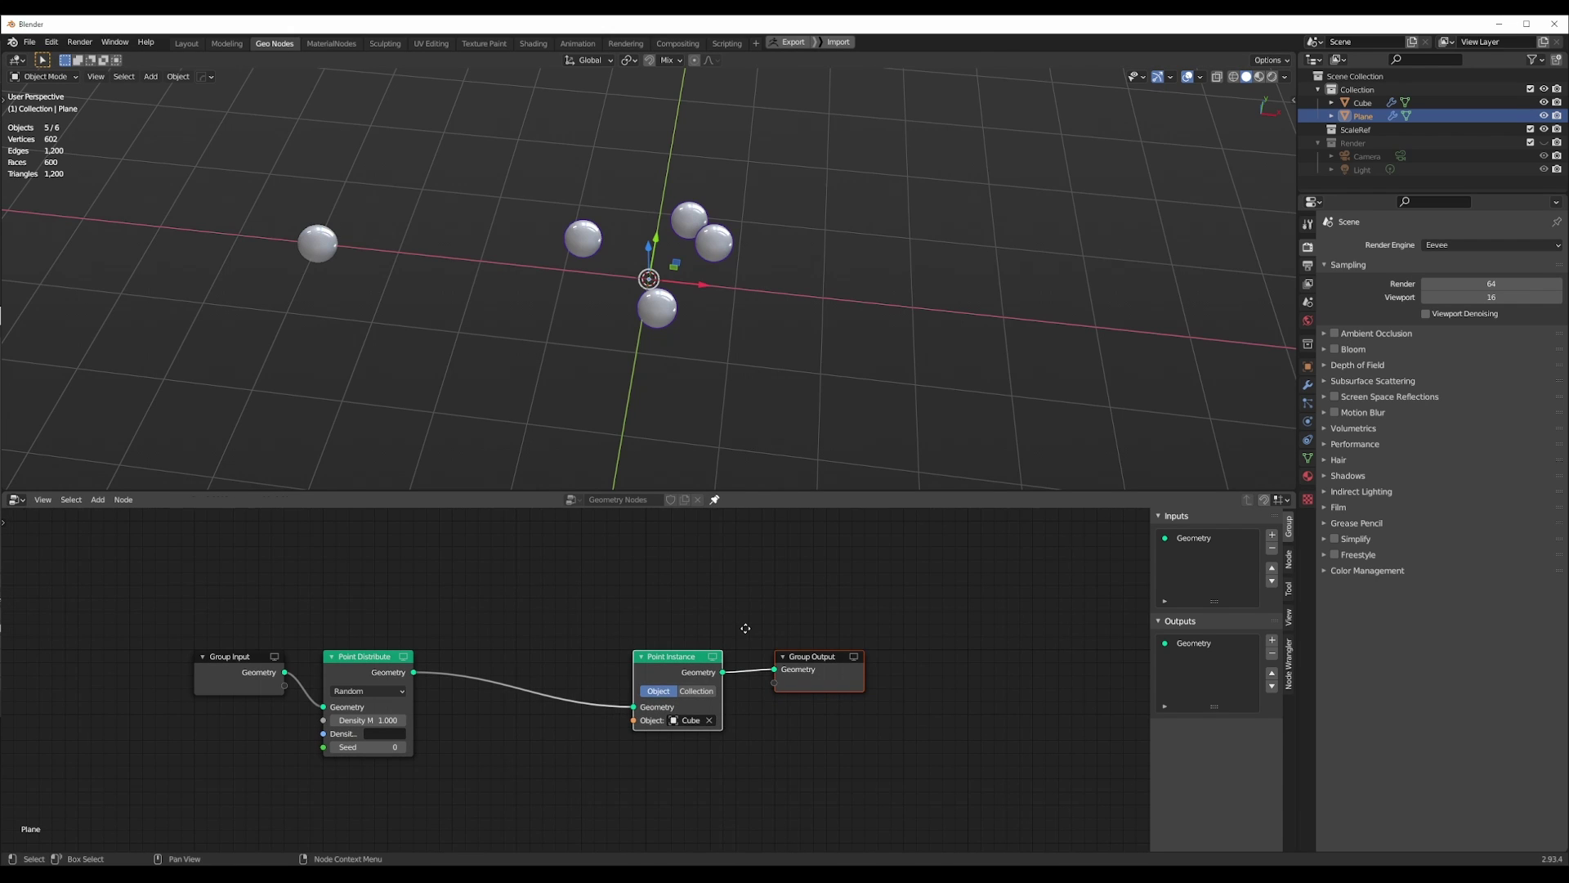
{"action": "key", "text": "g"}
{"action": "key", "text": "x"}
{"action": "left_click", "coordinate": [952, 658]}
{"action": "middle_click_drag", "start_coordinate": [505, 672], "coordinate": [570, 671]}
{"action": "scroll", "coordinate": [568, 673], "scroll_direction": "down", "scroll_amount": 2}
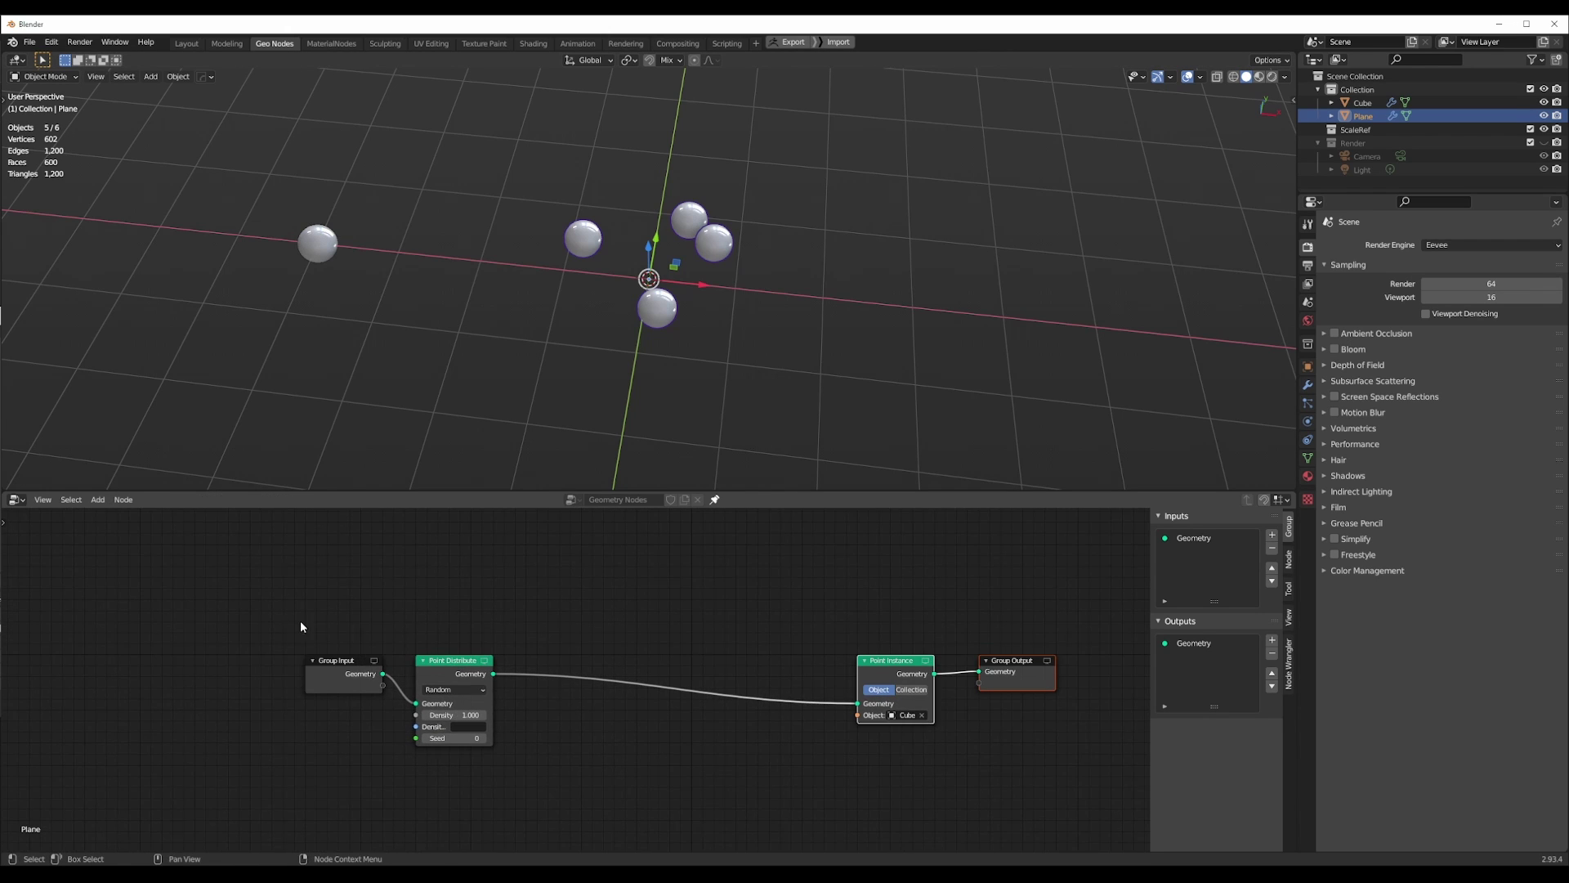
{"action": "left_click_drag", "start_coordinate": [291, 623], "coordinate": [508, 749]}
{"action": "key", "text": "g"}
{"action": "key", "text": "x"}
{"action": "left_click", "coordinate": [391, 752]}
{"action": "key", "text": "alt+a"}
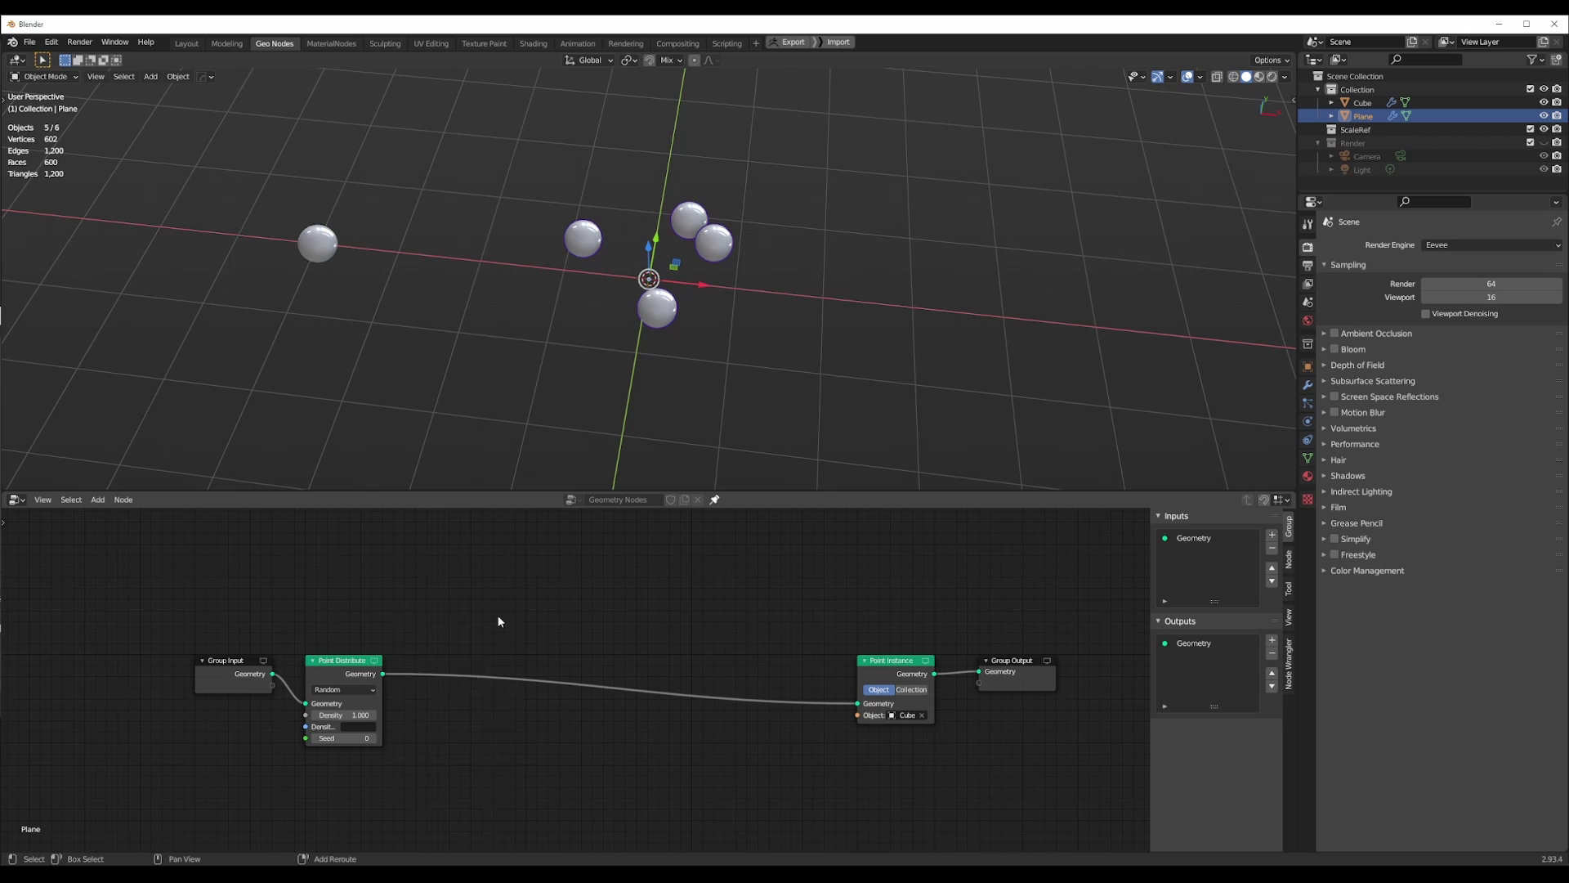
Insert an Attribute Randomize node on the link directly after Point Distribute.
{"action": "key", "text": "shift+a"}
{"action": "left_click", "coordinate": [501, 619]}
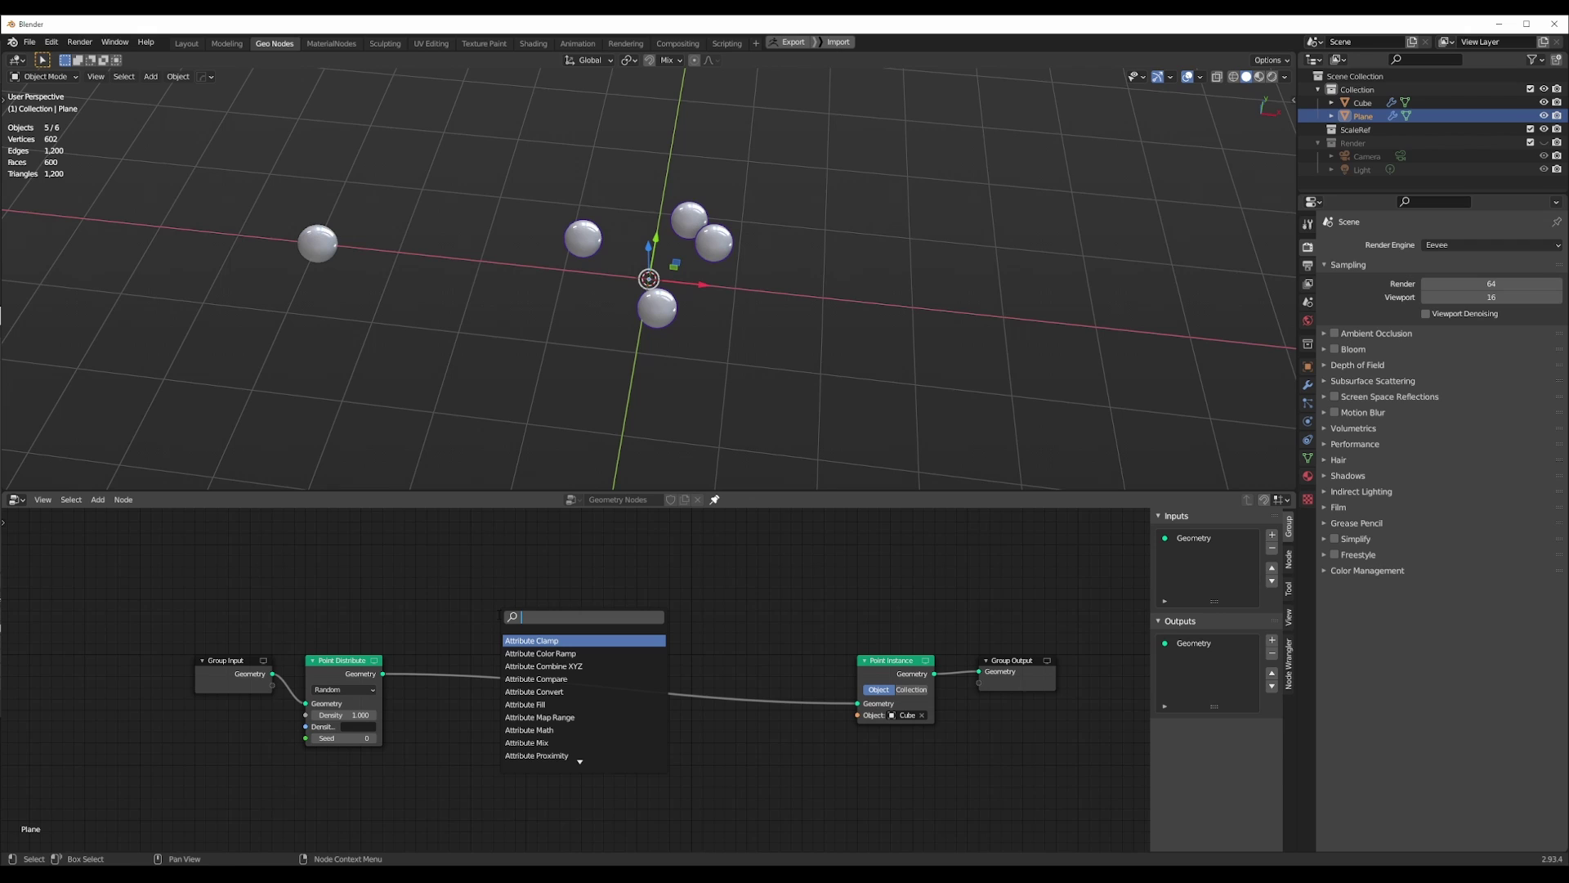
{"action": "type", "text": "randome"}
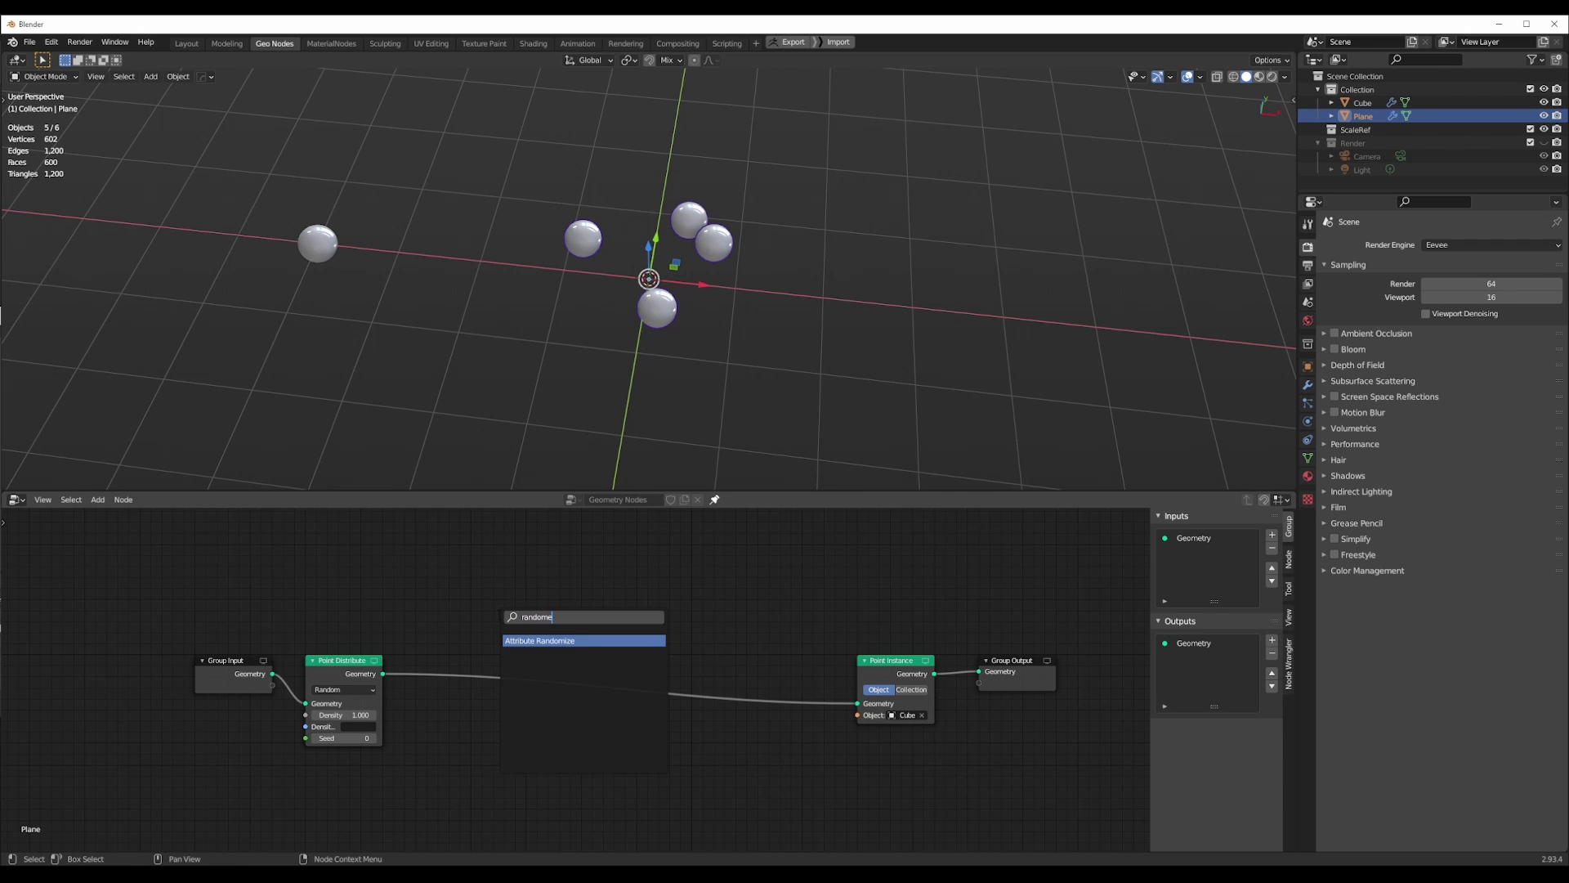
{"action": "key", "text": "Return"}
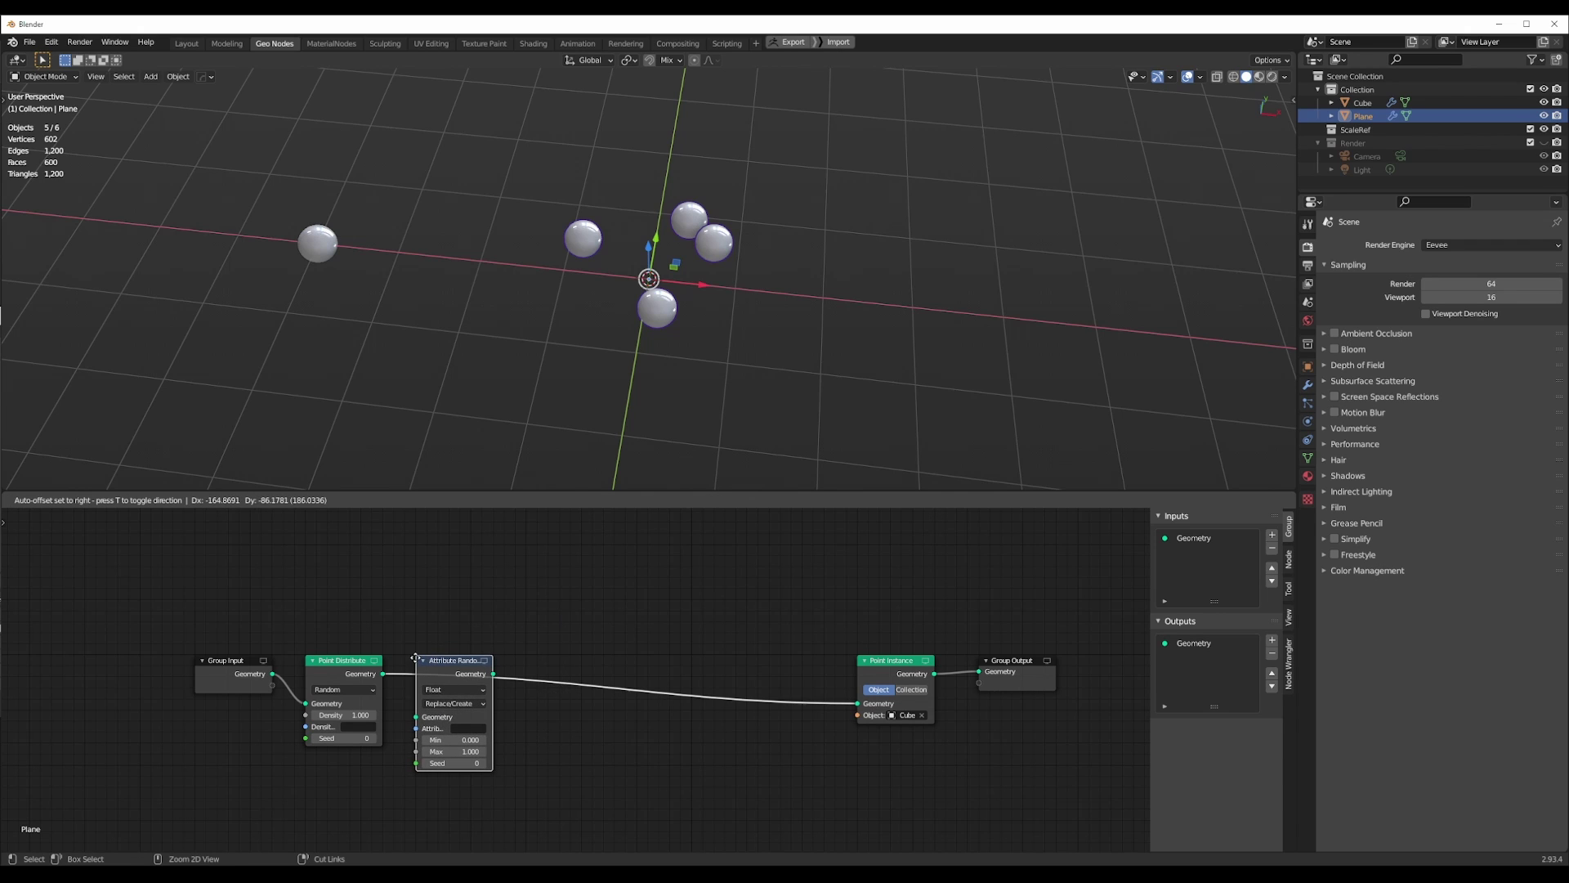
{"action": "left_click", "coordinate": [429, 667]}
Set the Attribute Randomize node's attribute to scale.
{"action": "scroll", "coordinate": [428, 667], "scroll_direction": "up", "scroll_amount": 2}
{"action": "left_click", "coordinate": [496, 703]}
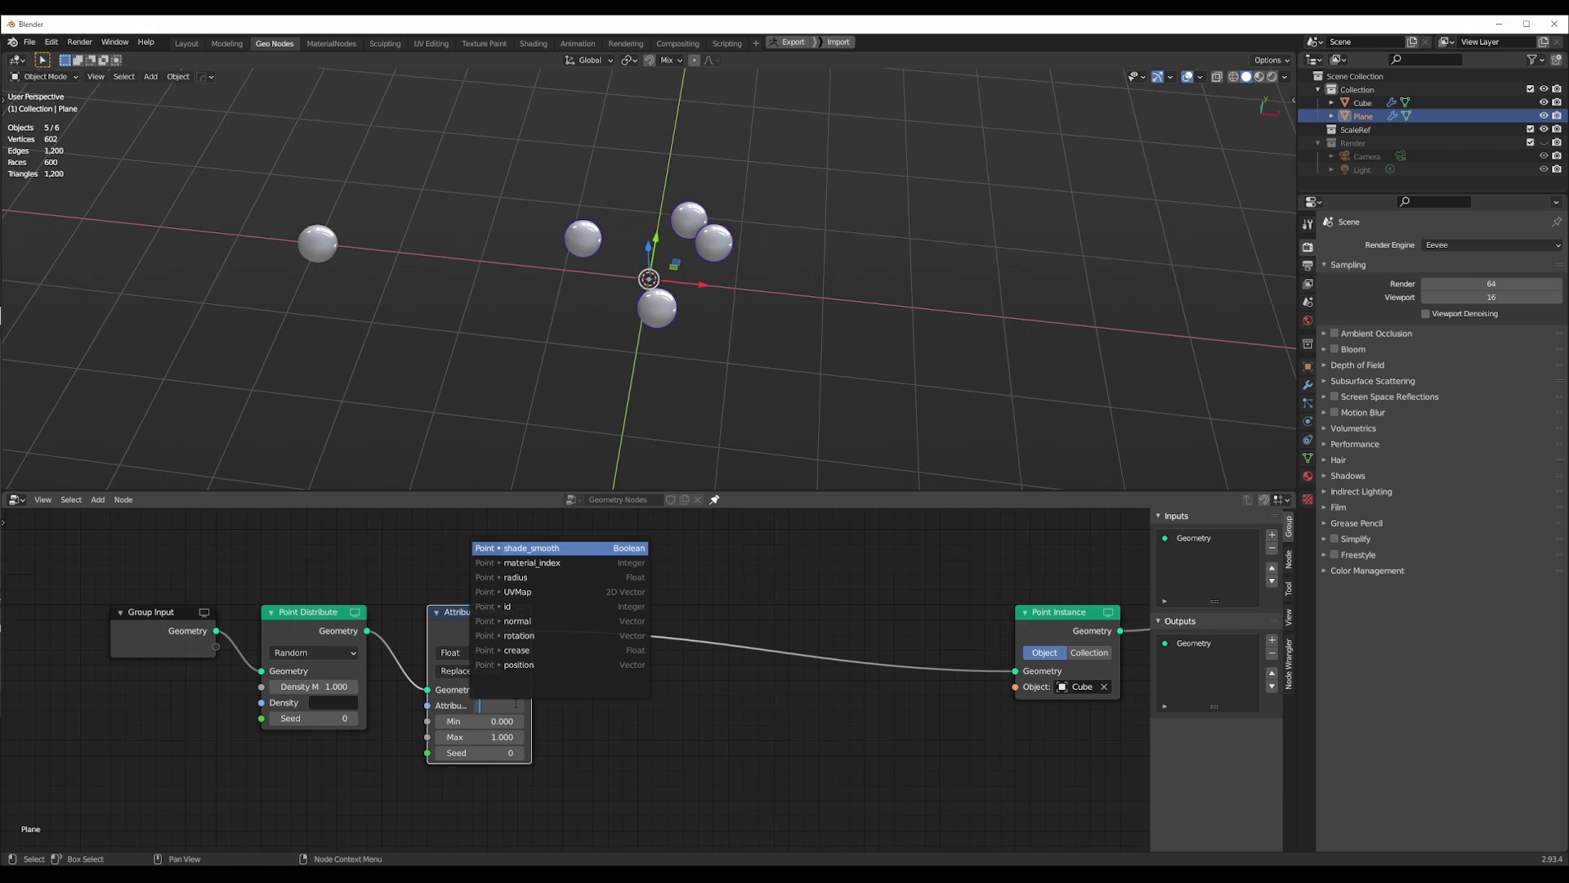
{"action": "type", "text": "scale"}
{"action": "key", "text": "Return"}
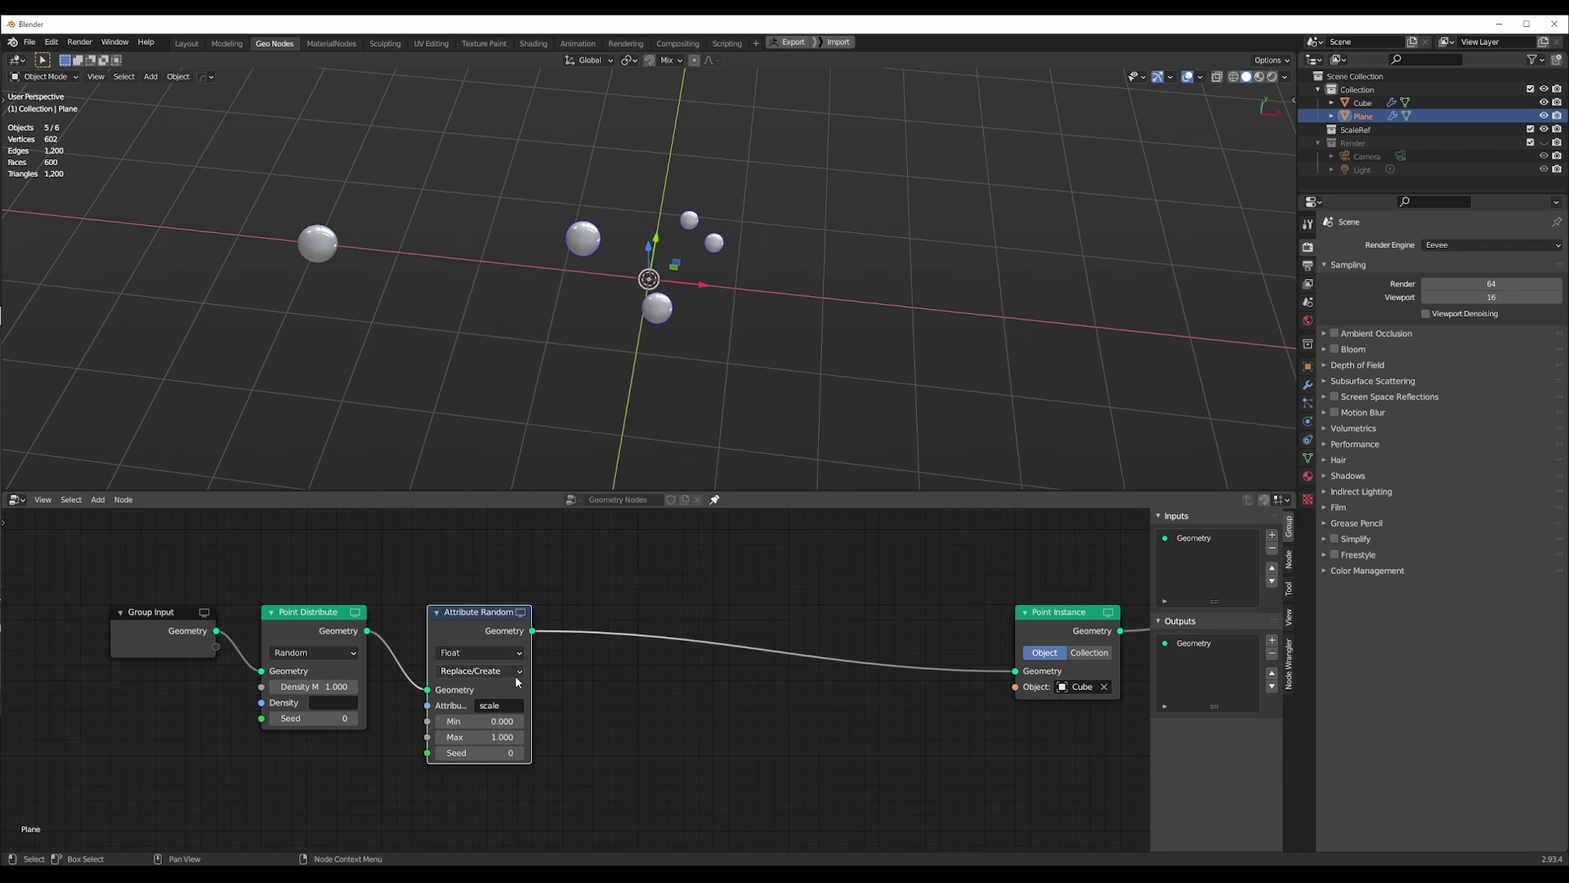
Switch the Point Distribute method to Poisson Disk and raise its maximum density to 23.8.
{"action": "key", "text": "KP_7"}
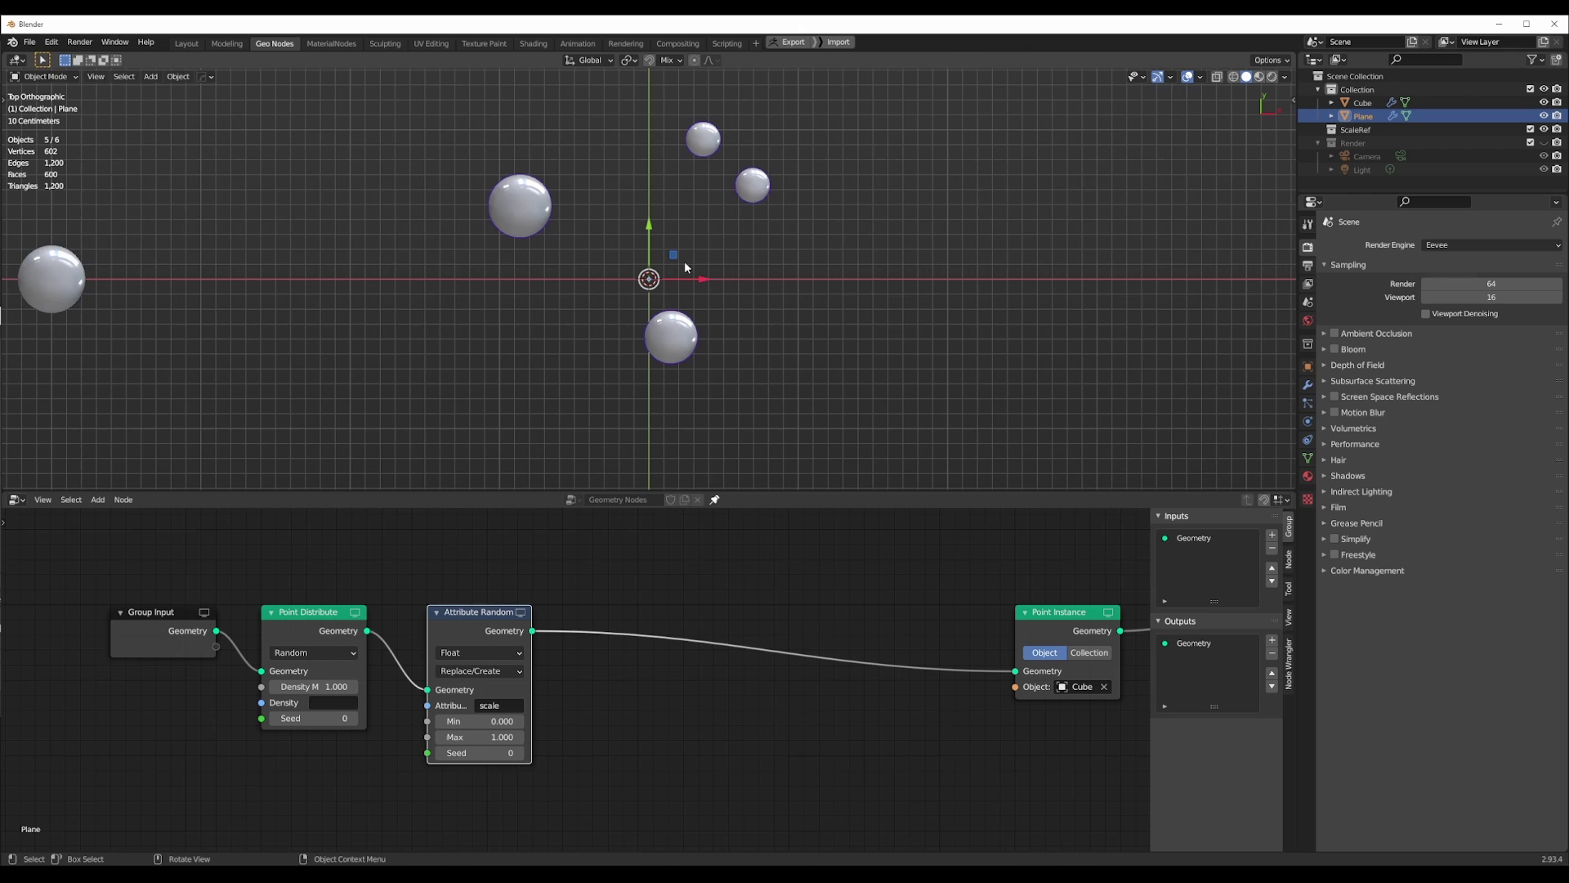
{"action": "left_click", "coordinate": [313, 652]}
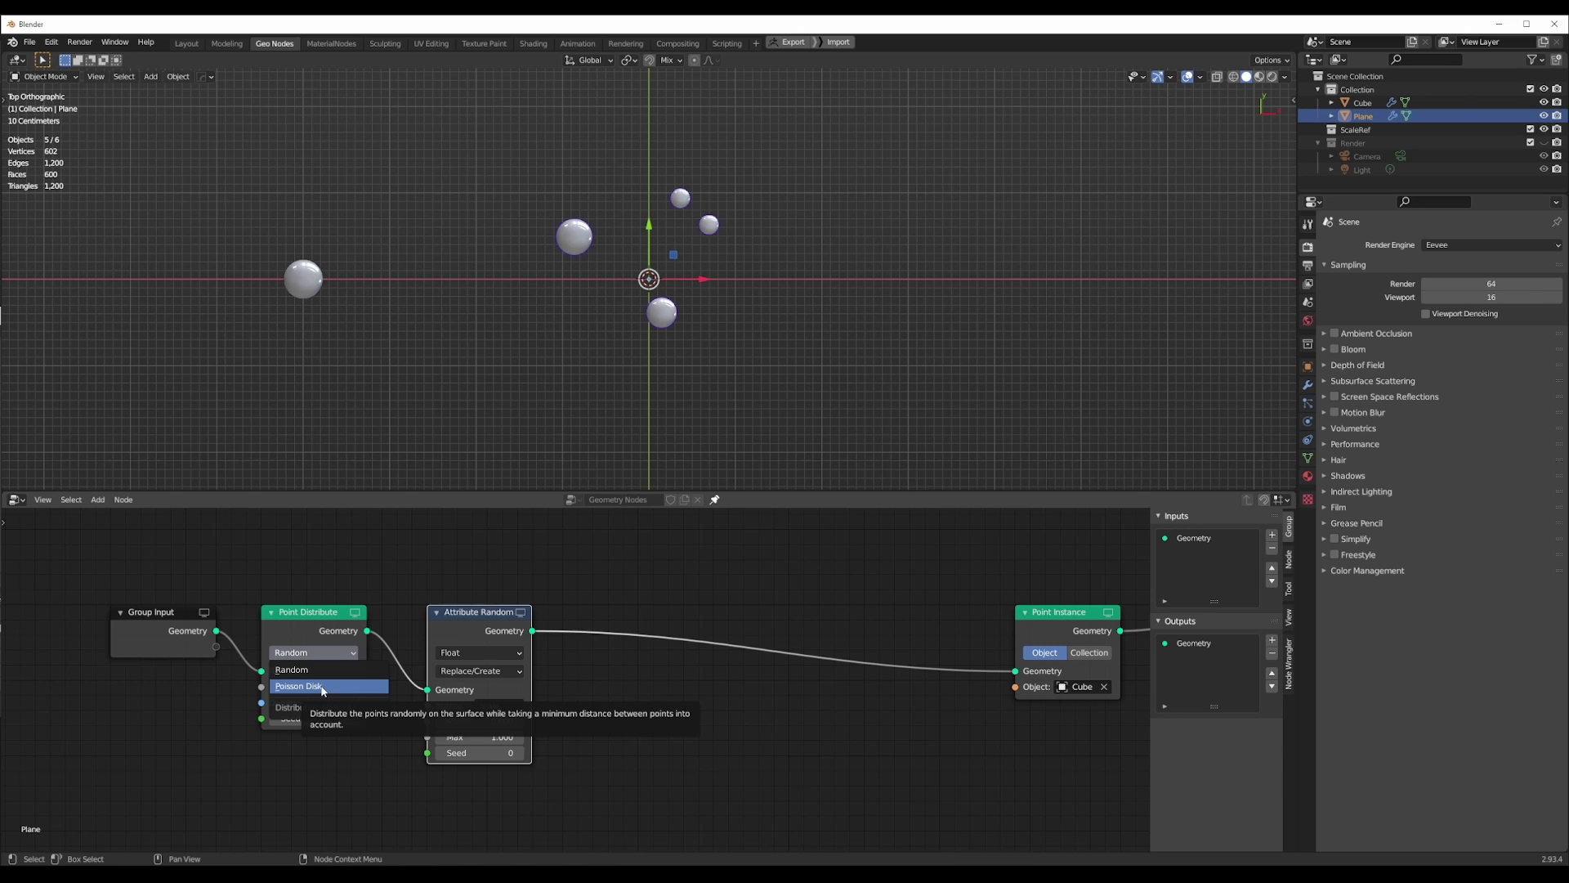
{"action": "left_click", "coordinate": [323, 686]}
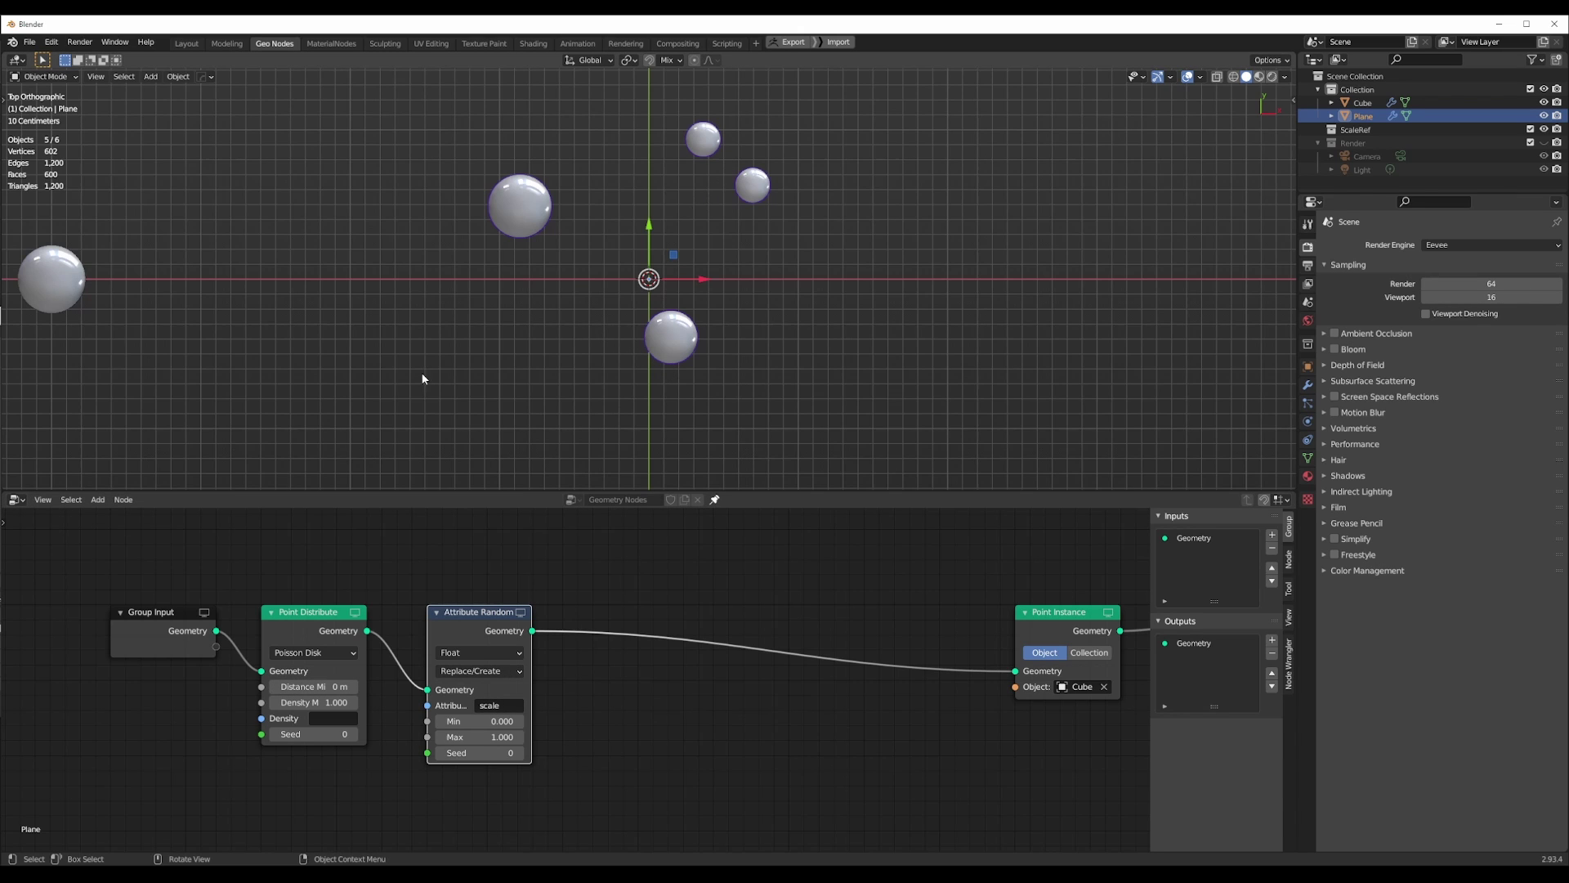
{"action": "scroll", "coordinate": [485, 411], "scroll_direction": "down", "scroll_amount": 1}
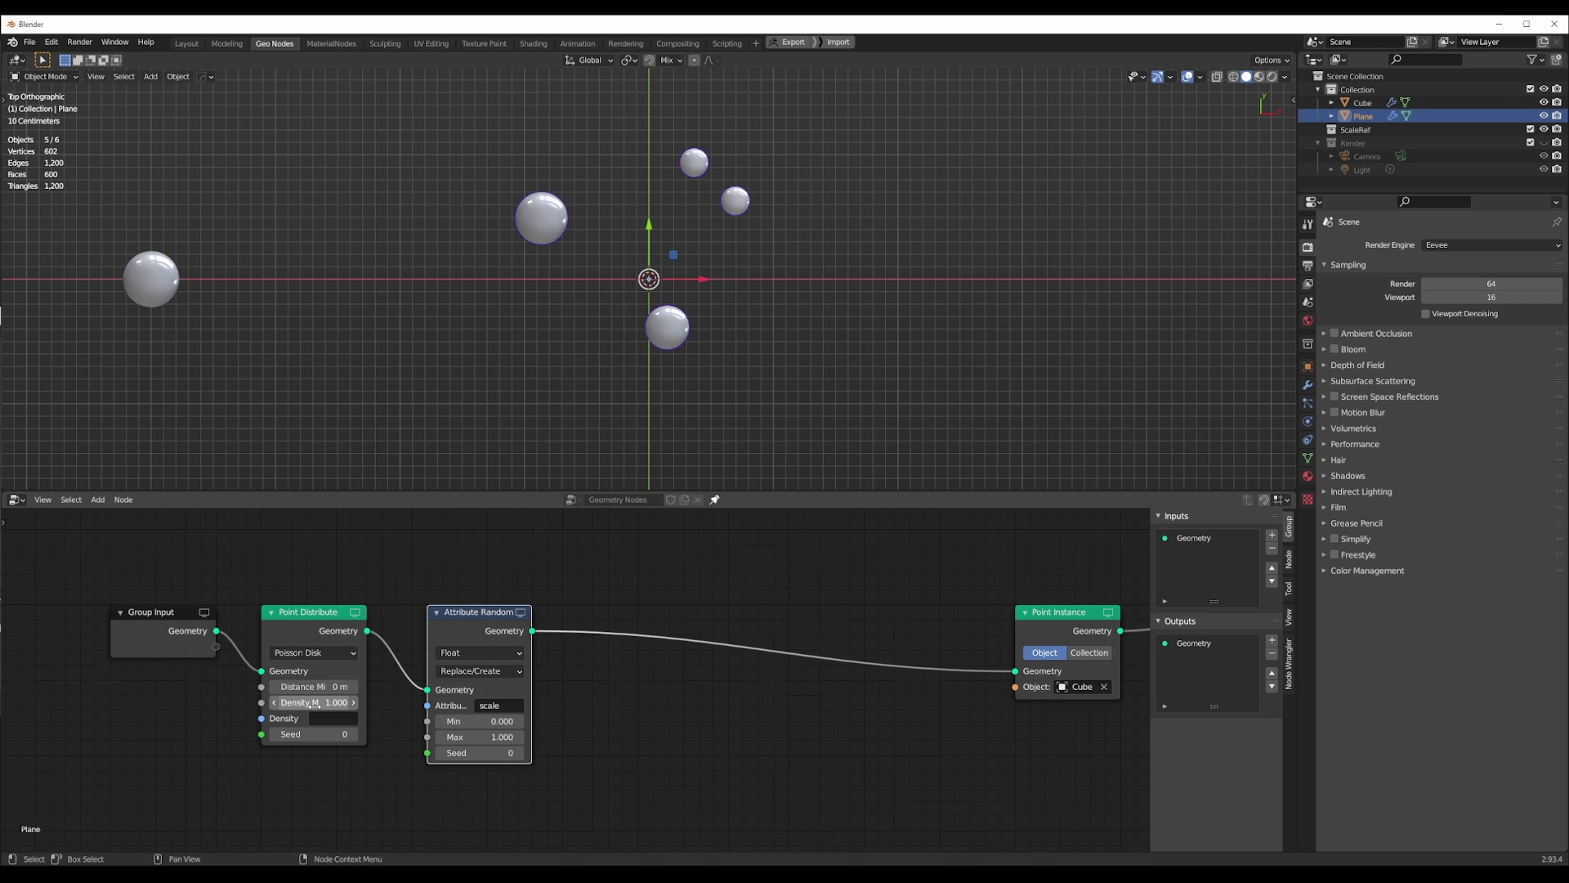
{"action": "left_click_drag", "start_coordinate": [315, 702], "coordinate": [670, 701]}
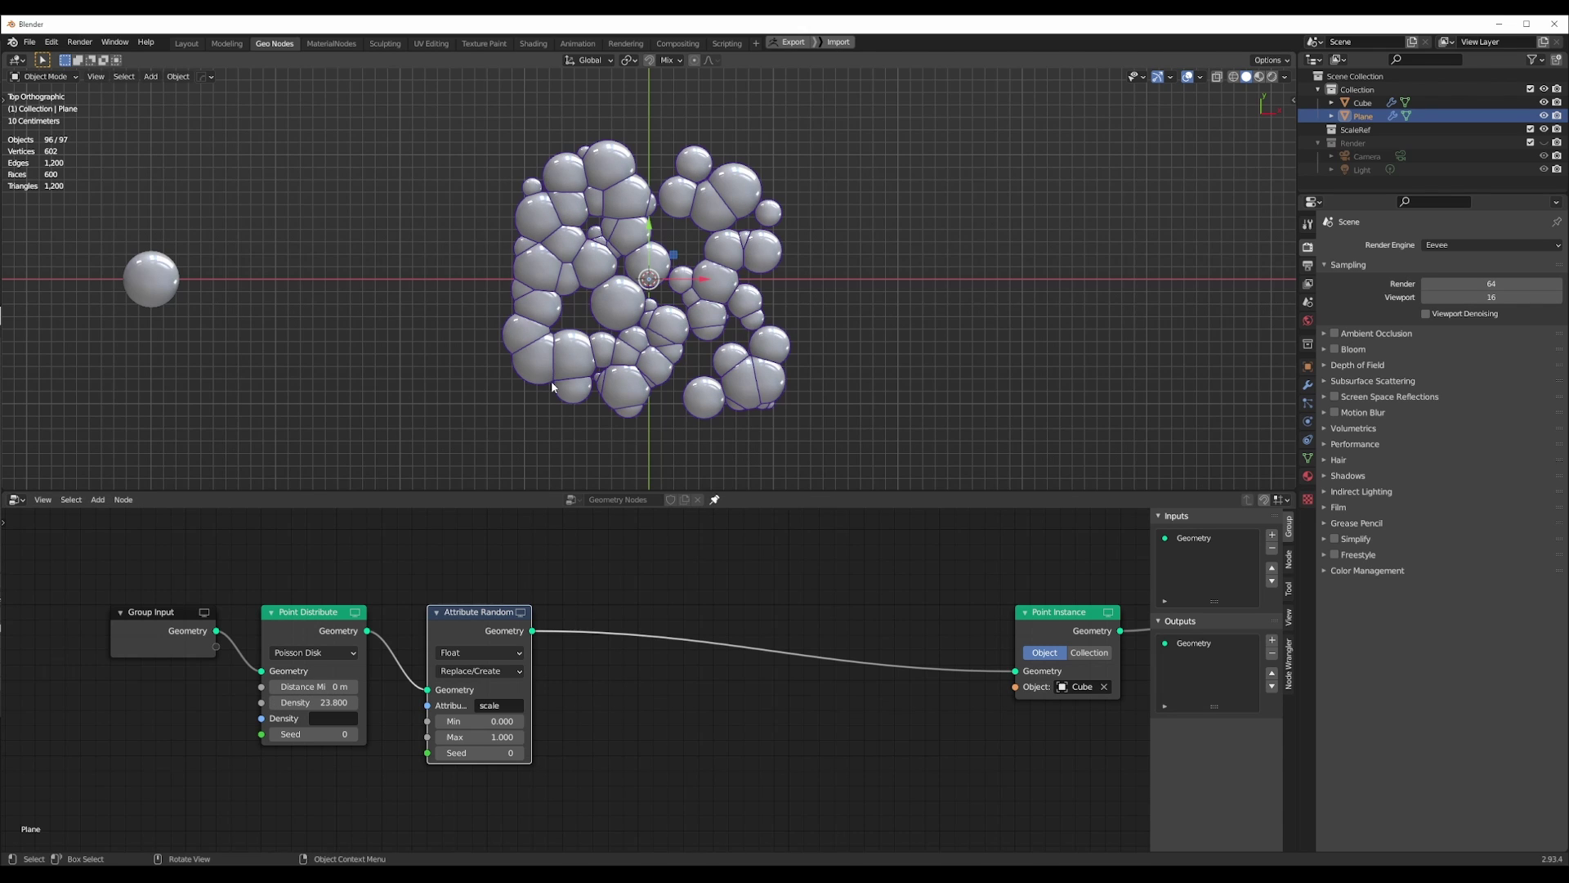
Set the scale Attribute Randomize node's minimum to 0.8 and its maximum to 1.2.
{"action": "scroll", "coordinate": [645, 324], "scroll_direction": "up", "scroll_amount": 3}
{"action": "scroll", "coordinate": [646, 323], "scroll_direction": "down", "scroll_amount": 4}
{"action": "left_click_drag", "start_coordinate": [481, 721], "coordinate": [544, 721]}
{"action": "left_click", "coordinate": [488, 717]}
{"action": "type", "text": ".8"}
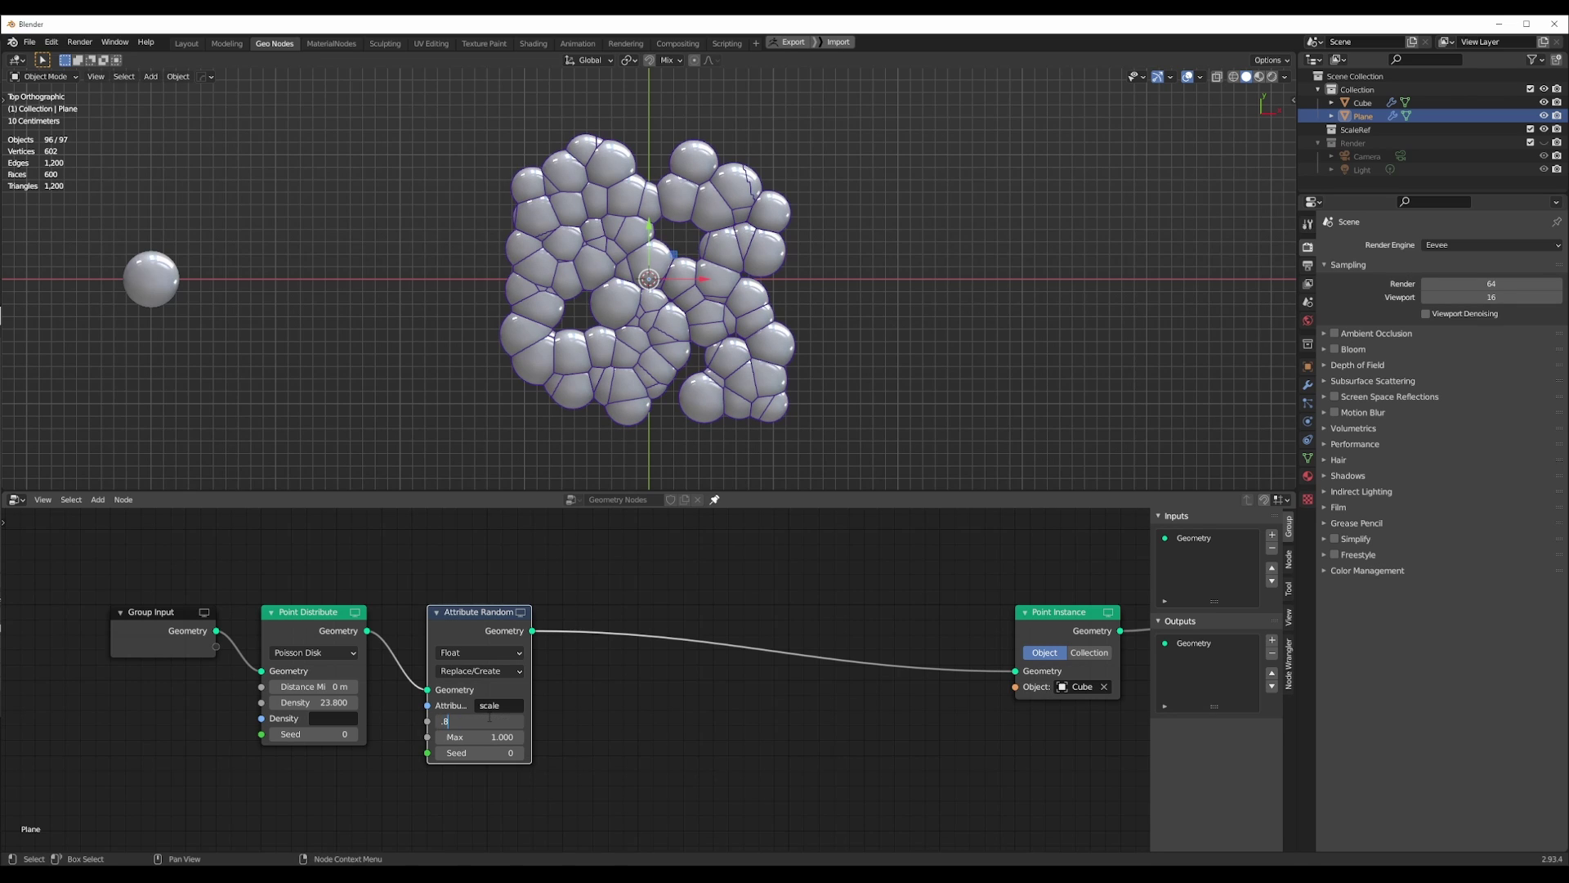
{"action": "key", "text": "Return"}
{"action": "left_click", "coordinate": [500, 736]}
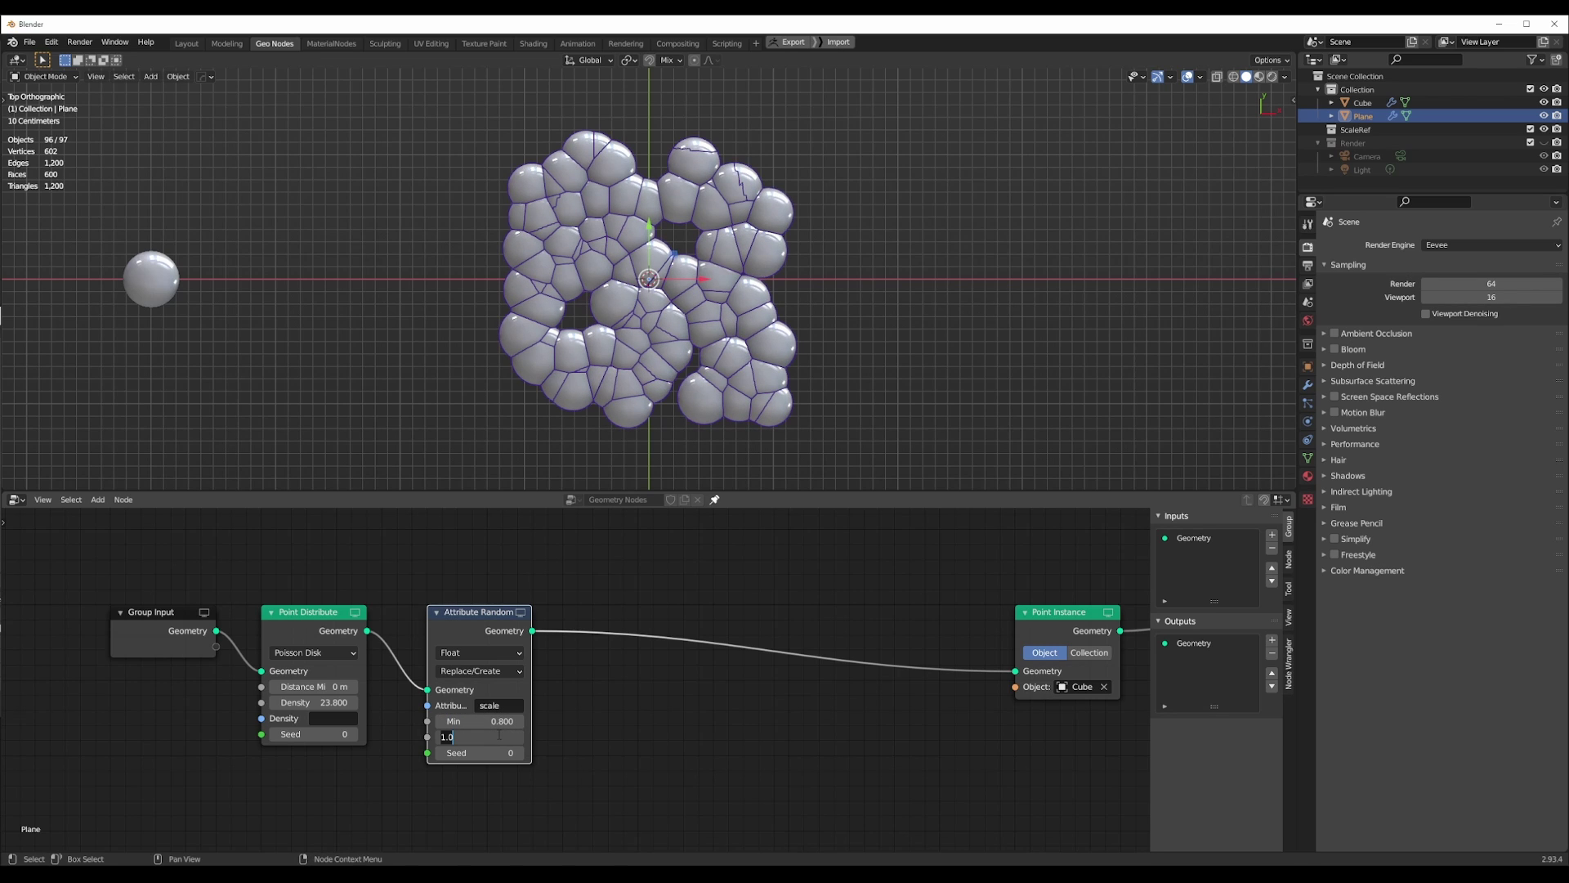
{"action": "type", "text": "1.2"}
{"action": "key", "text": "Return"}
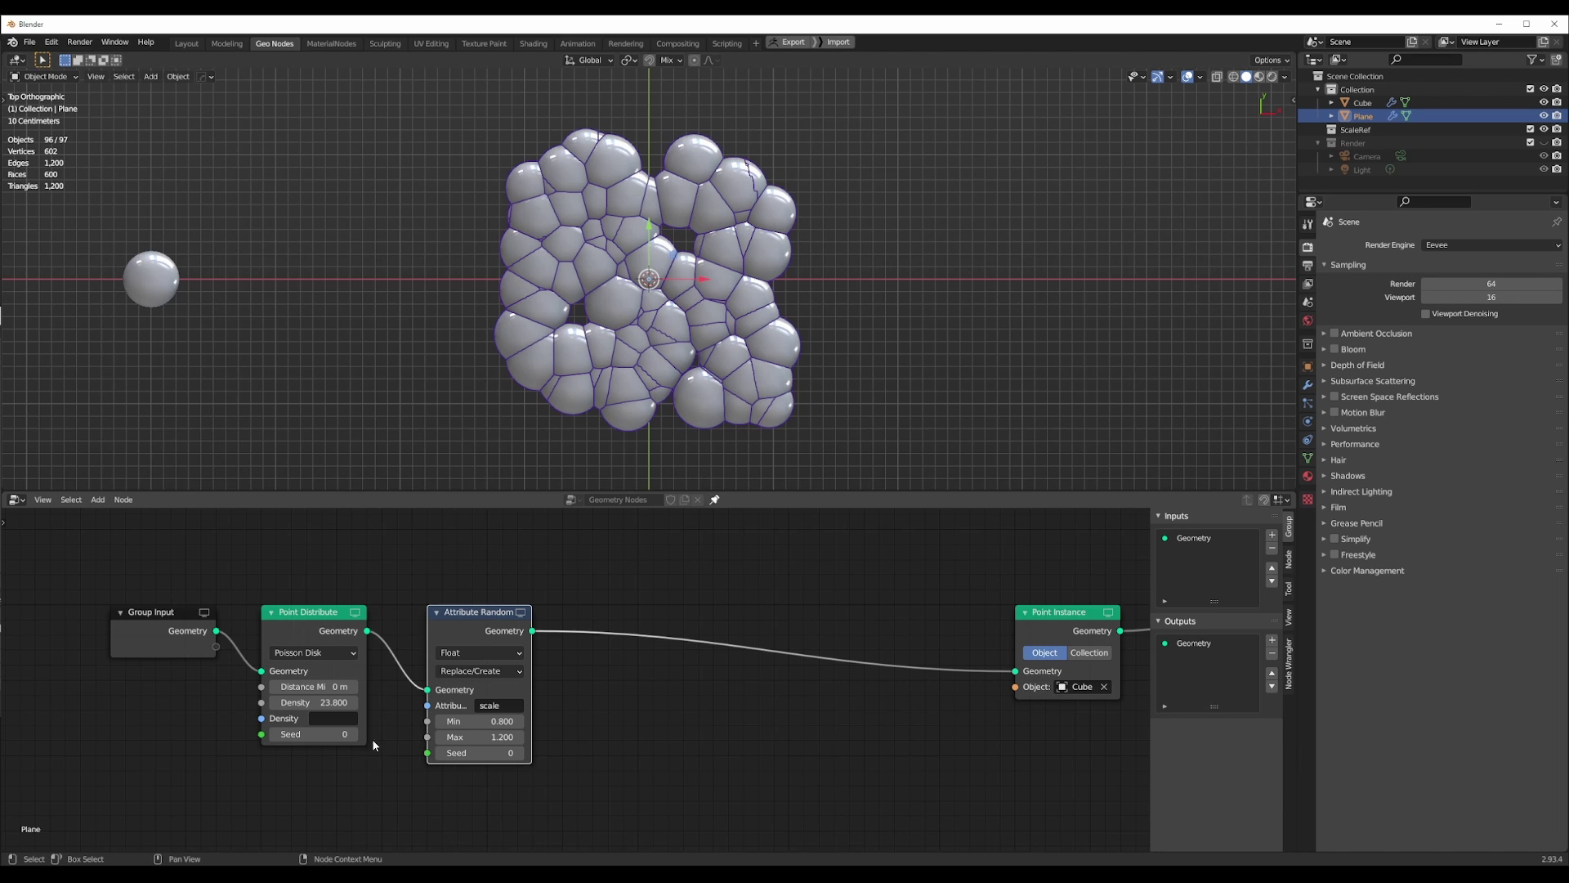
Set Point Distribute's minimum distance to 0.17 m and raise its maximum density to 129.8.
{"action": "middle_click_drag", "start_coordinate": [579, 655], "coordinate": [586, 647]}
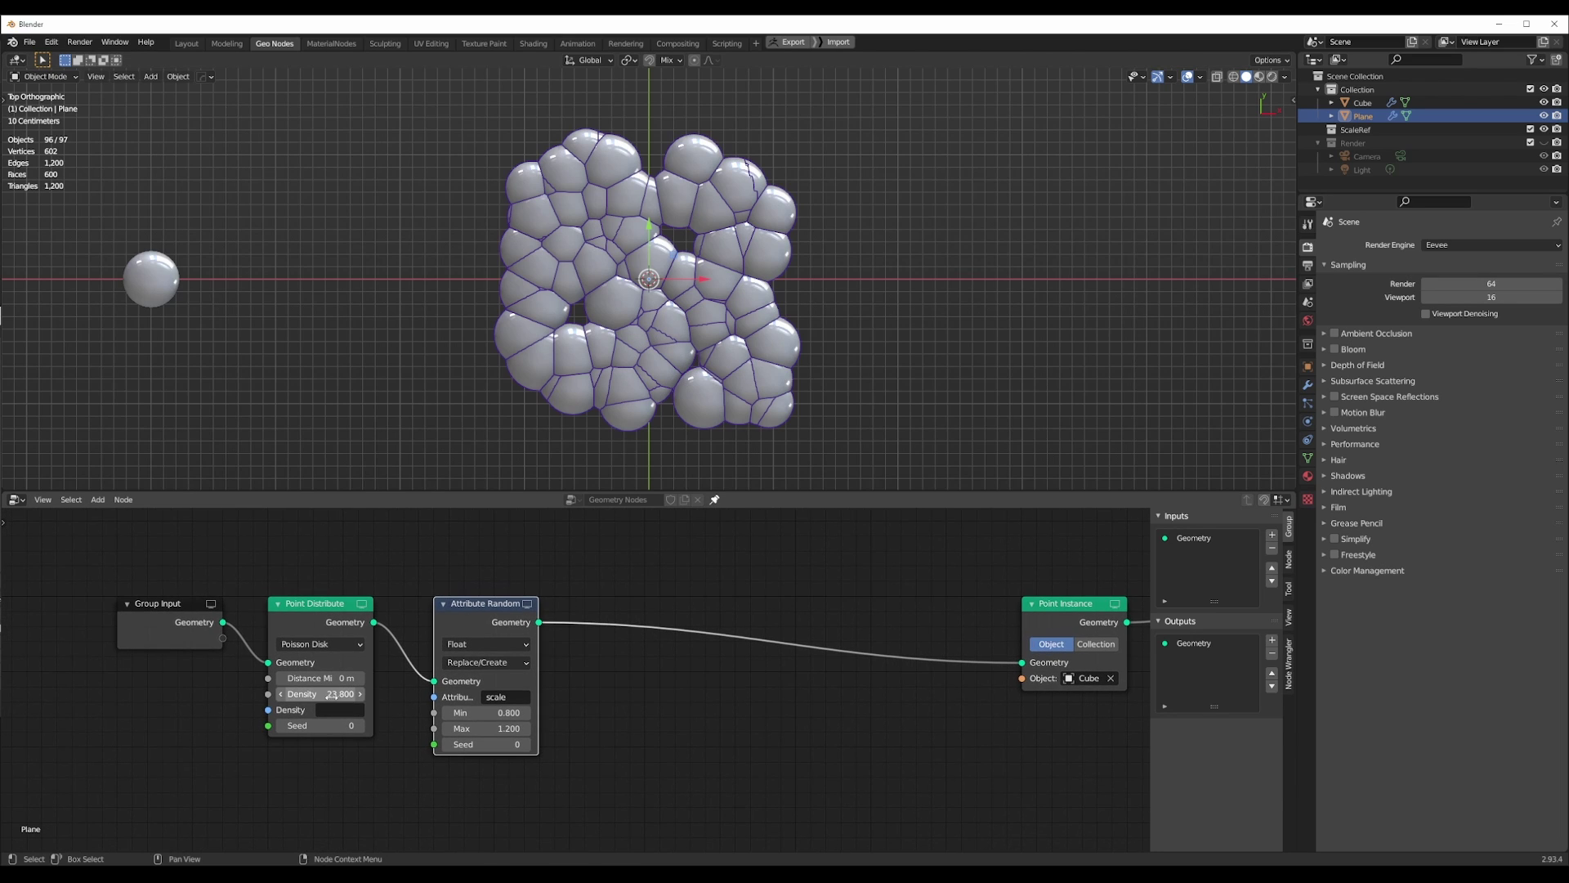
{"action": "left_click_drag", "start_coordinate": [325, 696], "coordinate": [425, 696]}
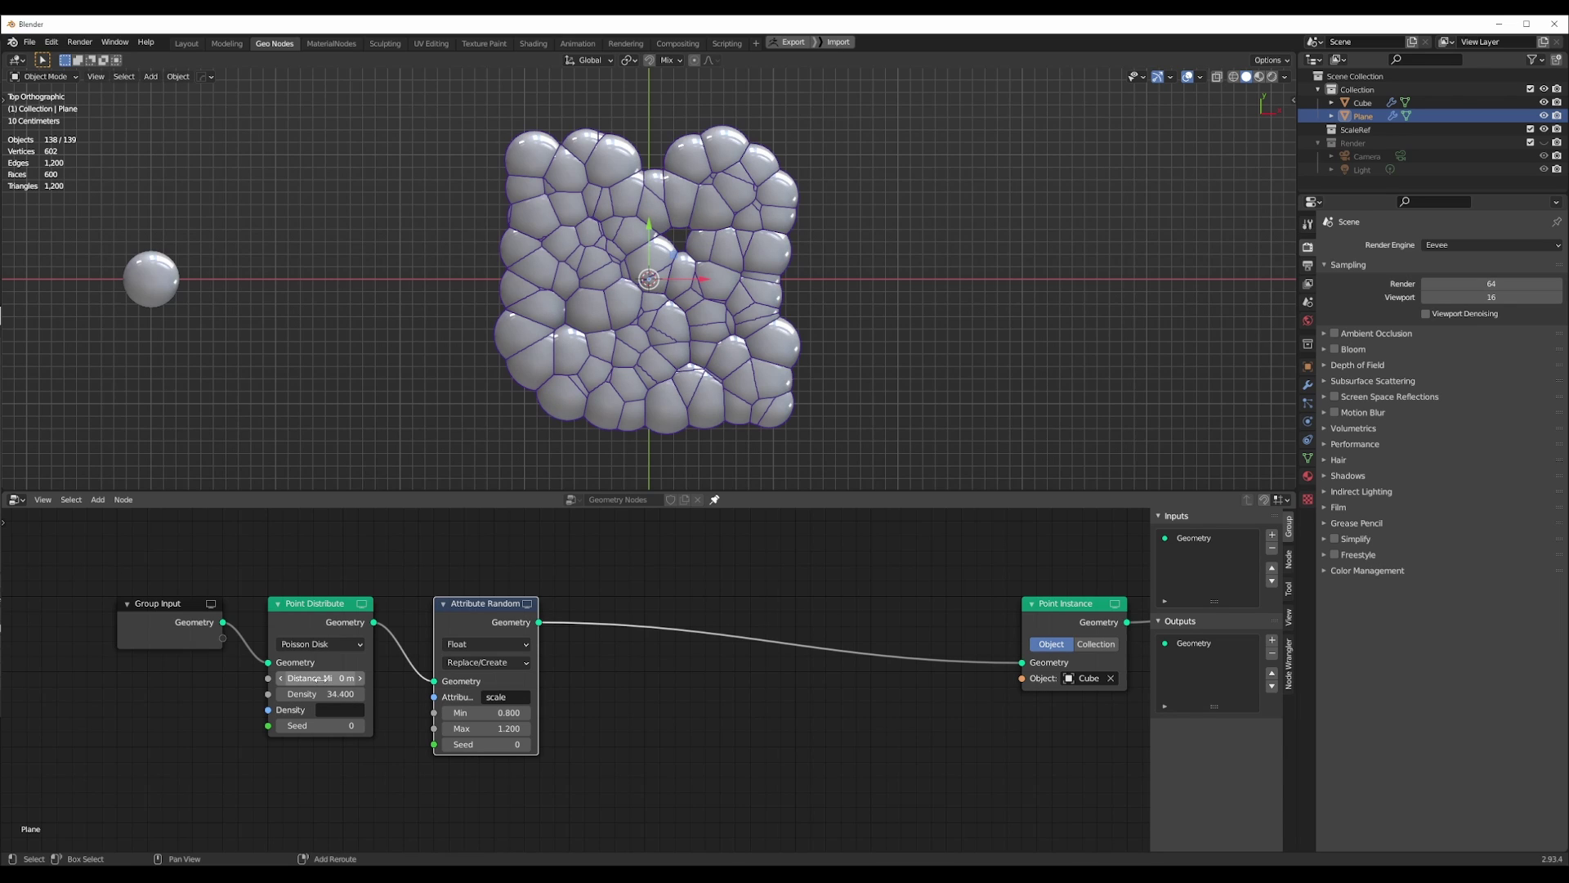
{"action": "left_click_drag", "start_coordinate": [315, 677], "coordinate": [899, 694]}
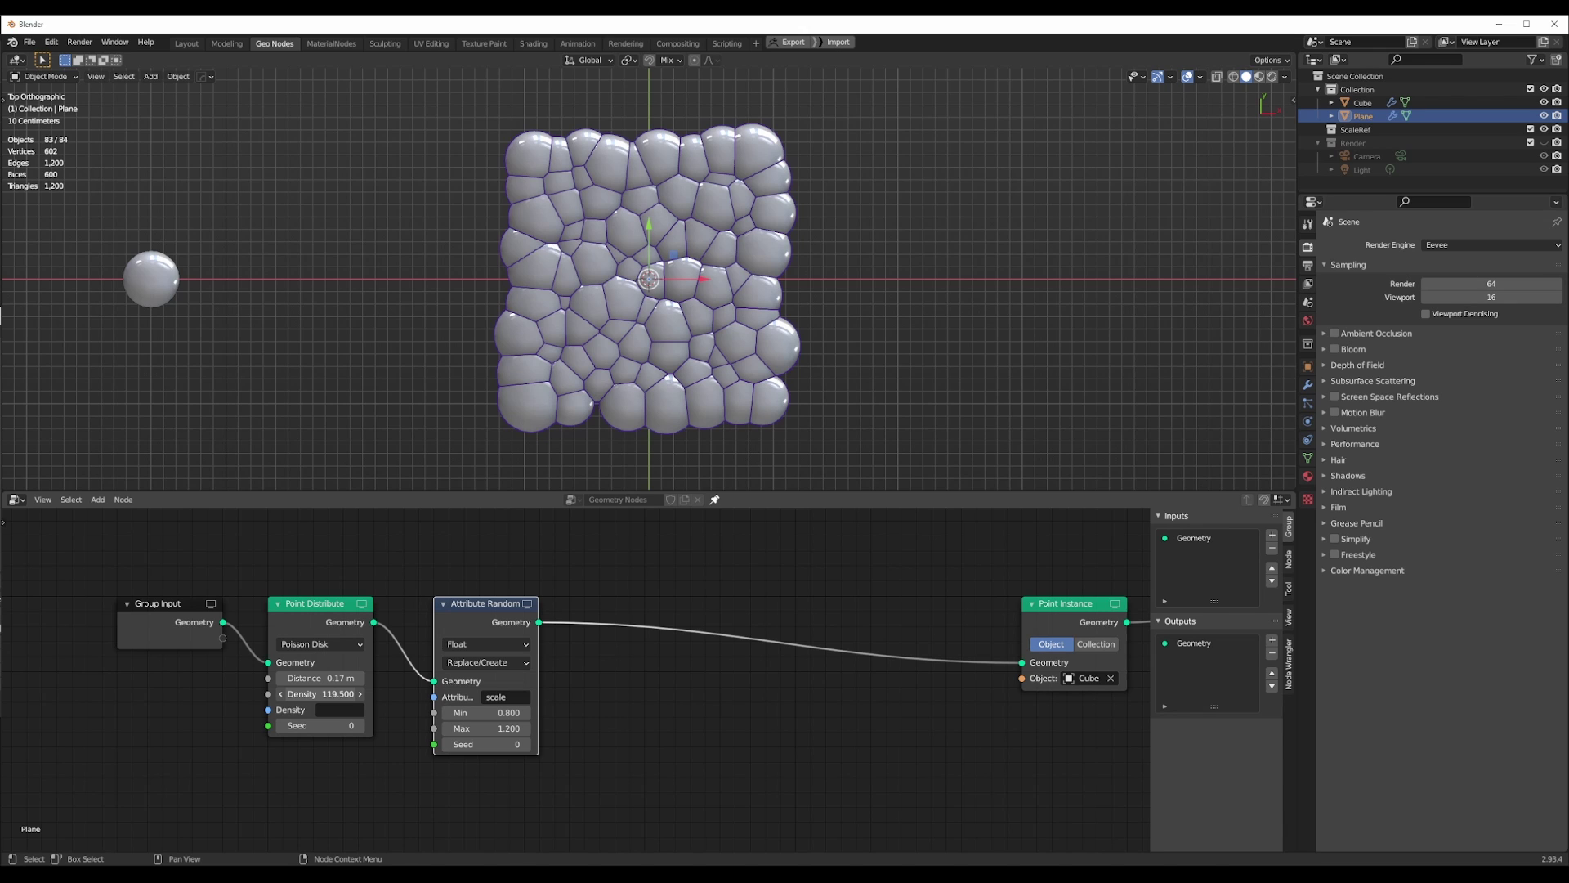
{"action": "left_click_drag", "start_coordinate": [300, 697], "coordinate": [317, 694]}
Inspect the scattered spheres' coverage and overlap from perspective angles and from above.
{"action": "scroll", "coordinate": [640, 291], "scroll_direction": "down", "scroll_amount": 2}
{"action": "middle_click_drag", "start_coordinate": [523, 384], "coordinate": [640, 290]}
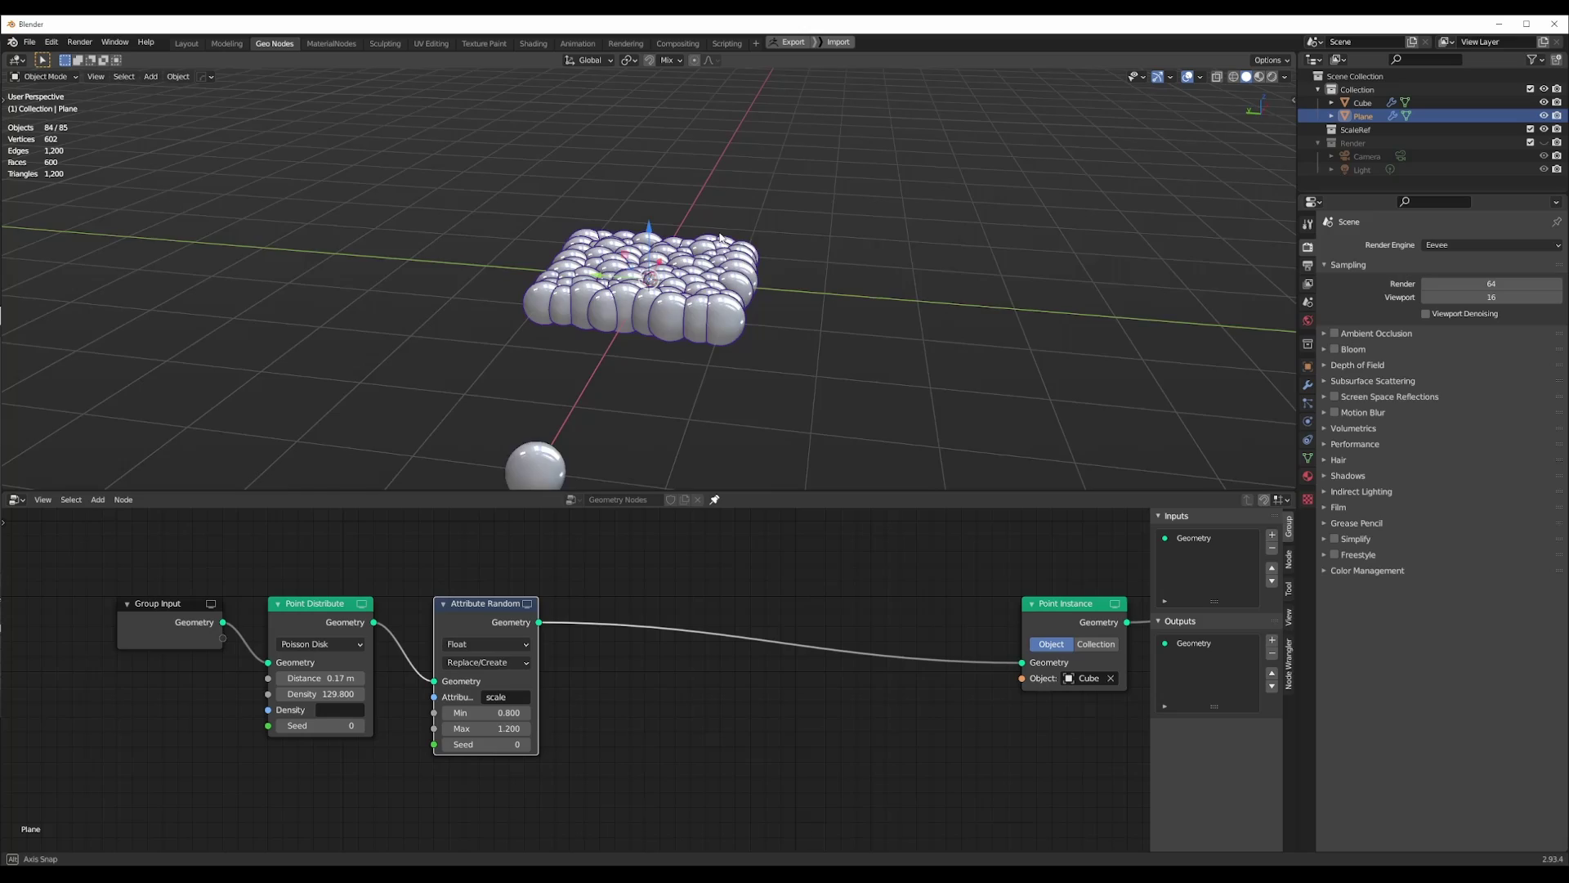
{"action": "key", "text": "KP_7"}
{"action": "middle_click_drag", "start_coordinate": [598, 377], "coordinate": [719, 257]}
{"action": "scroll", "coordinate": [719, 257], "scroll_direction": "up", "scroll_amount": 3}
{"action": "scroll", "coordinate": [686, 311], "scroll_direction": "down", "scroll_amount": 4}
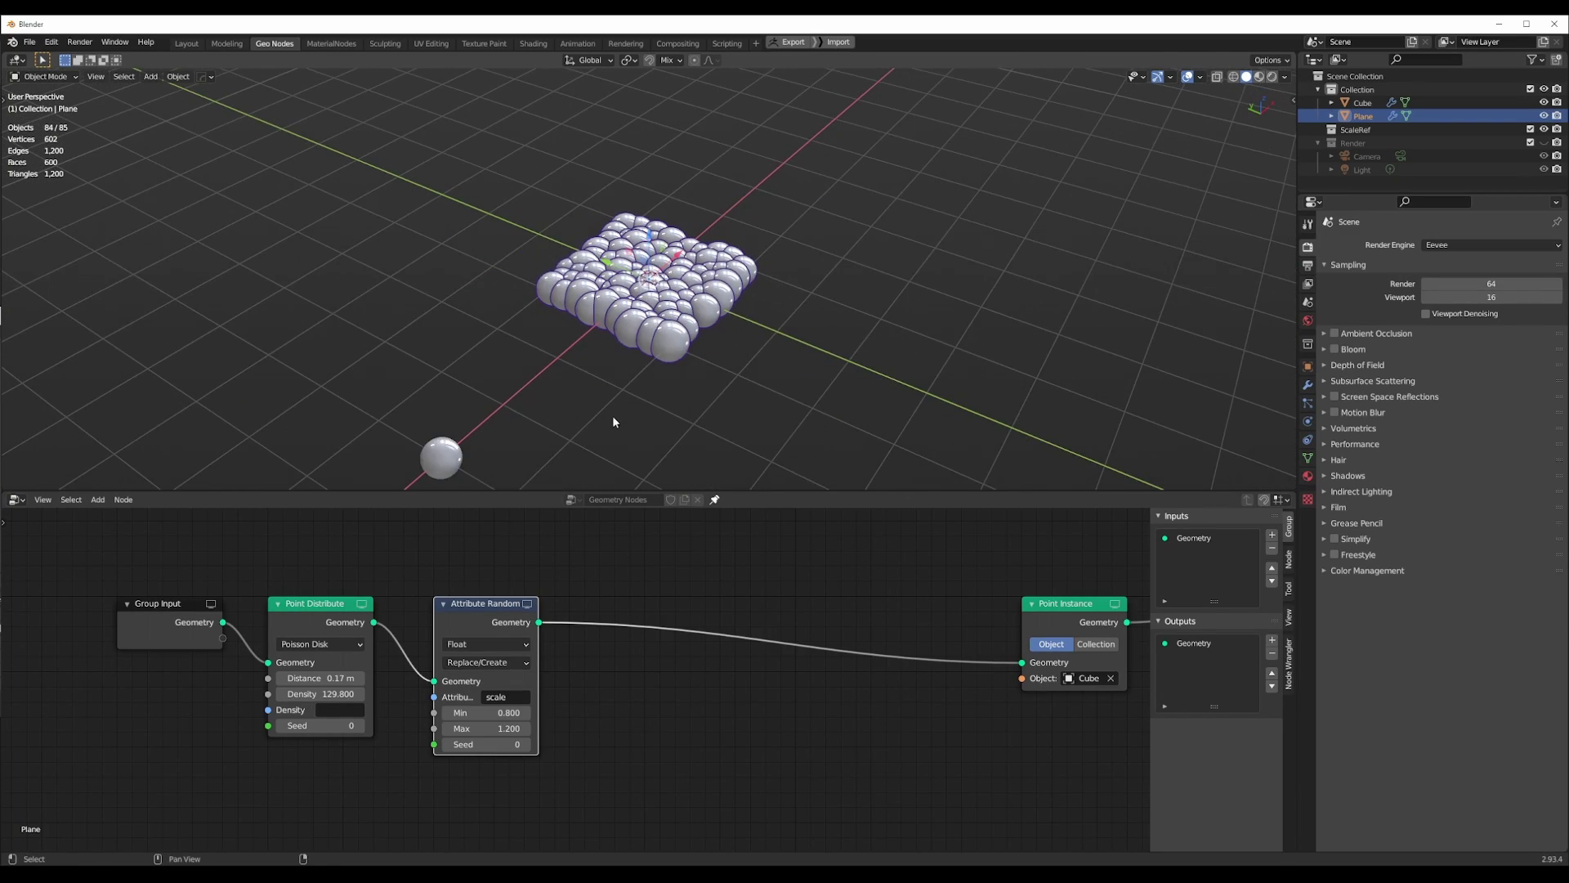
{"action": "middle_click_drag", "start_coordinate": [611, 415], "coordinate": [639, 382]}
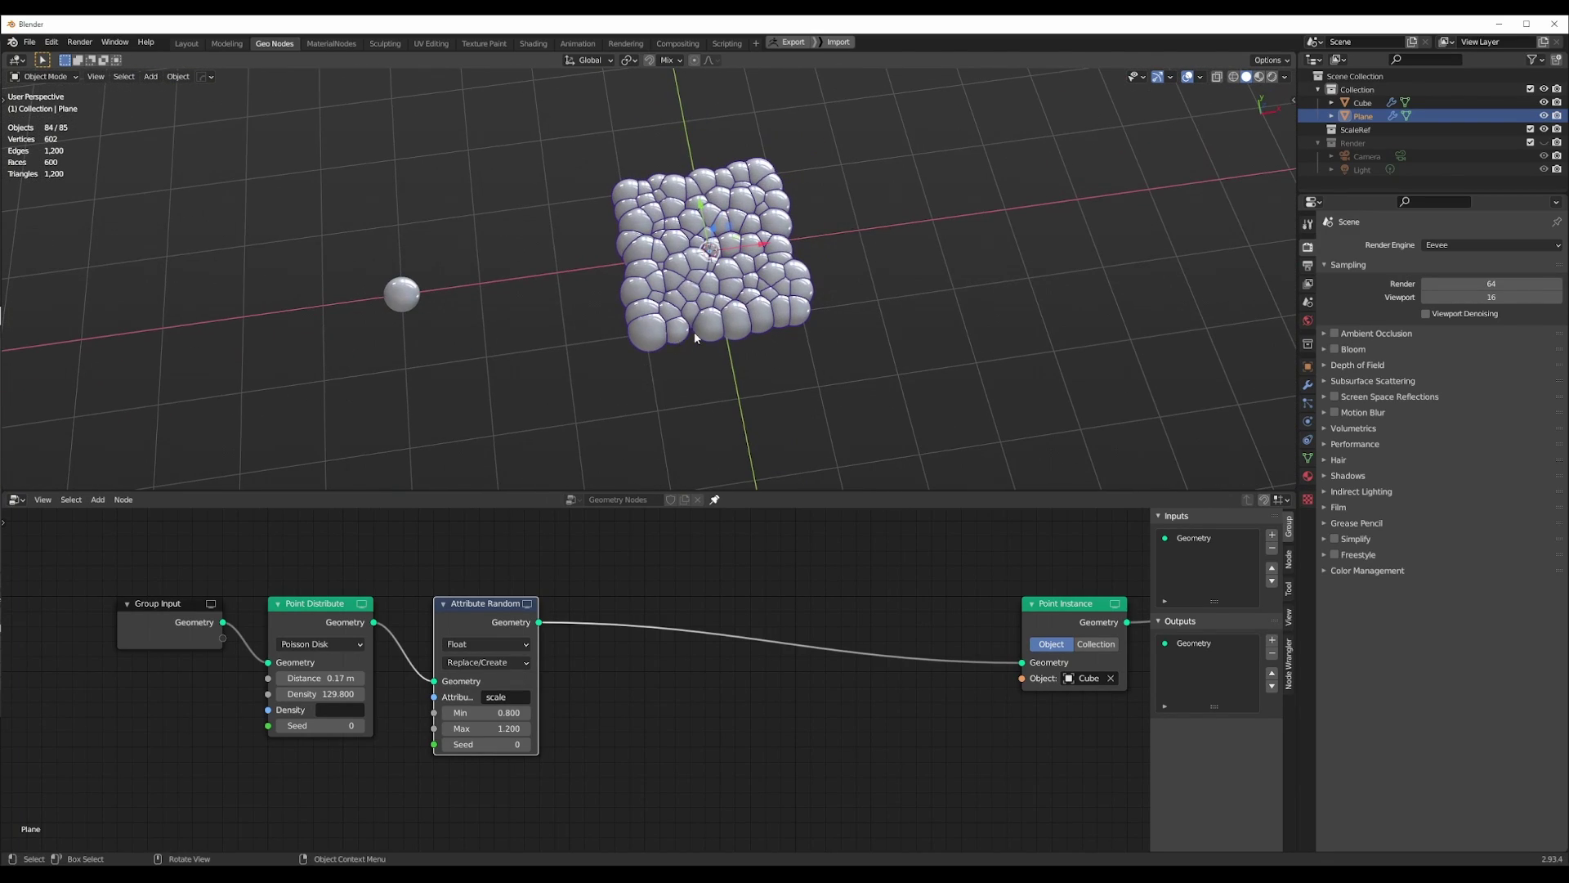
{"action": "middle_click_drag", "start_coordinate": [696, 338], "coordinate": [673, 309]}
{"action": "key", "text": "KP_7"}
{"action": "scroll", "coordinate": [714, 316], "scroll_direction": "up", "scroll_amount": 3}
{"action": "scroll", "coordinate": [732, 337], "scroll_direction": "down", "scroll_amount": 3}
{"action": "scroll", "coordinate": [683, 284], "scroll_direction": "down", "scroll_amount": 3}
{"action": "middle_click_drag", "start_coordinate": [623, 409], "coordinate": [649, 354]}
{"action": "scroll", "coordinate": [649, 355], "scroll_direction": "down", "scroll_amount": 4}
{"action": "key", "text": "KP_7"}
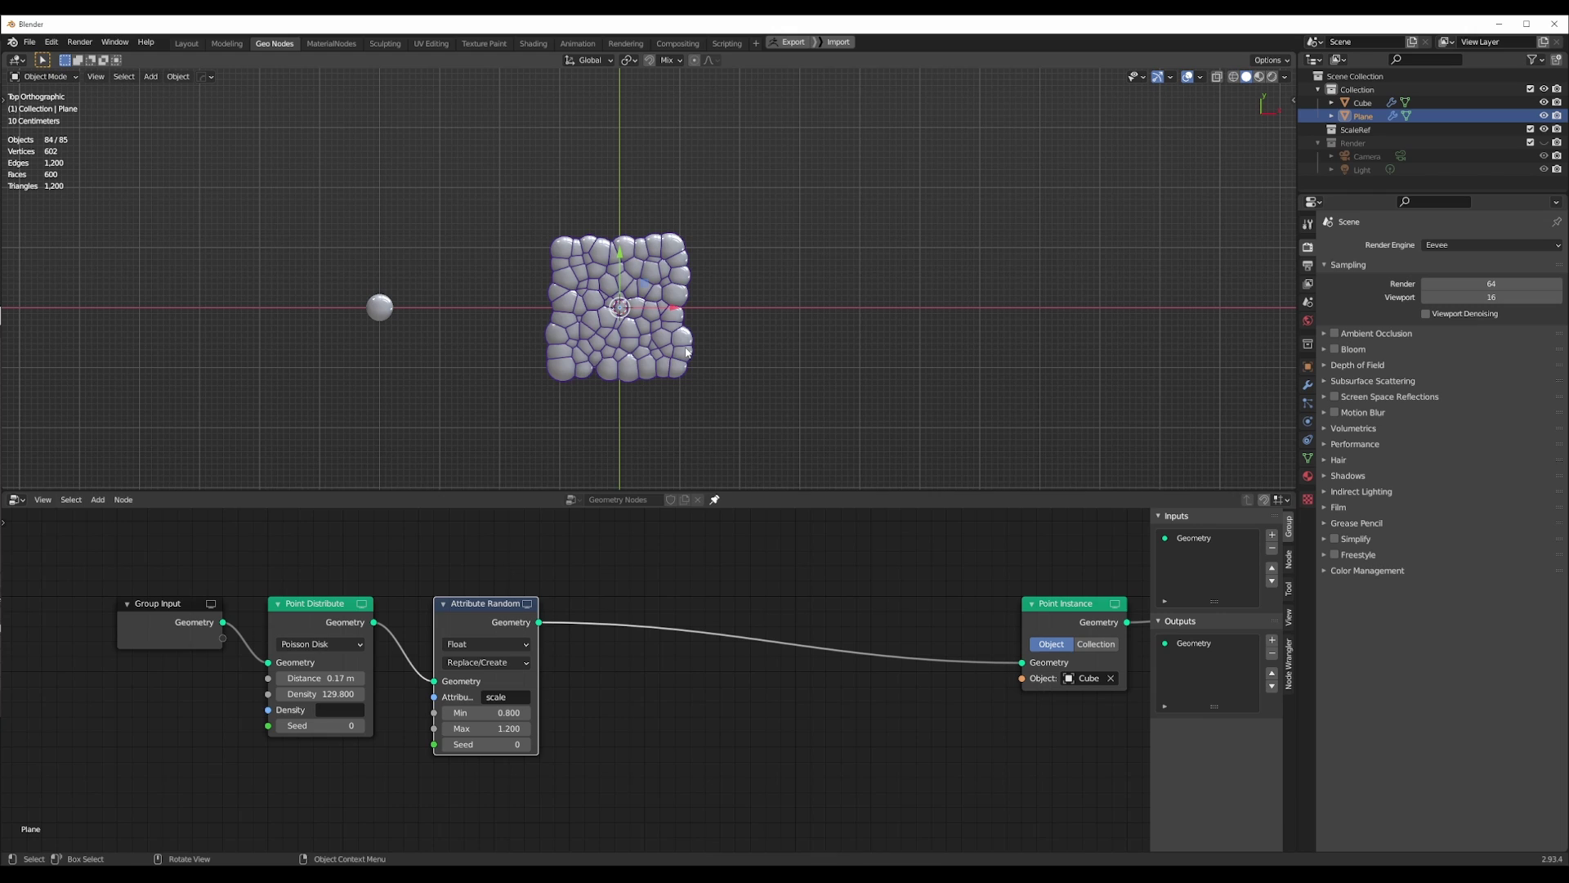
{"action": "left_click", "coordinate": [659, 741]}
{"action": "key", "text": "shift+a"}
{"action": "left_click", "coordinate": [688, 607]}
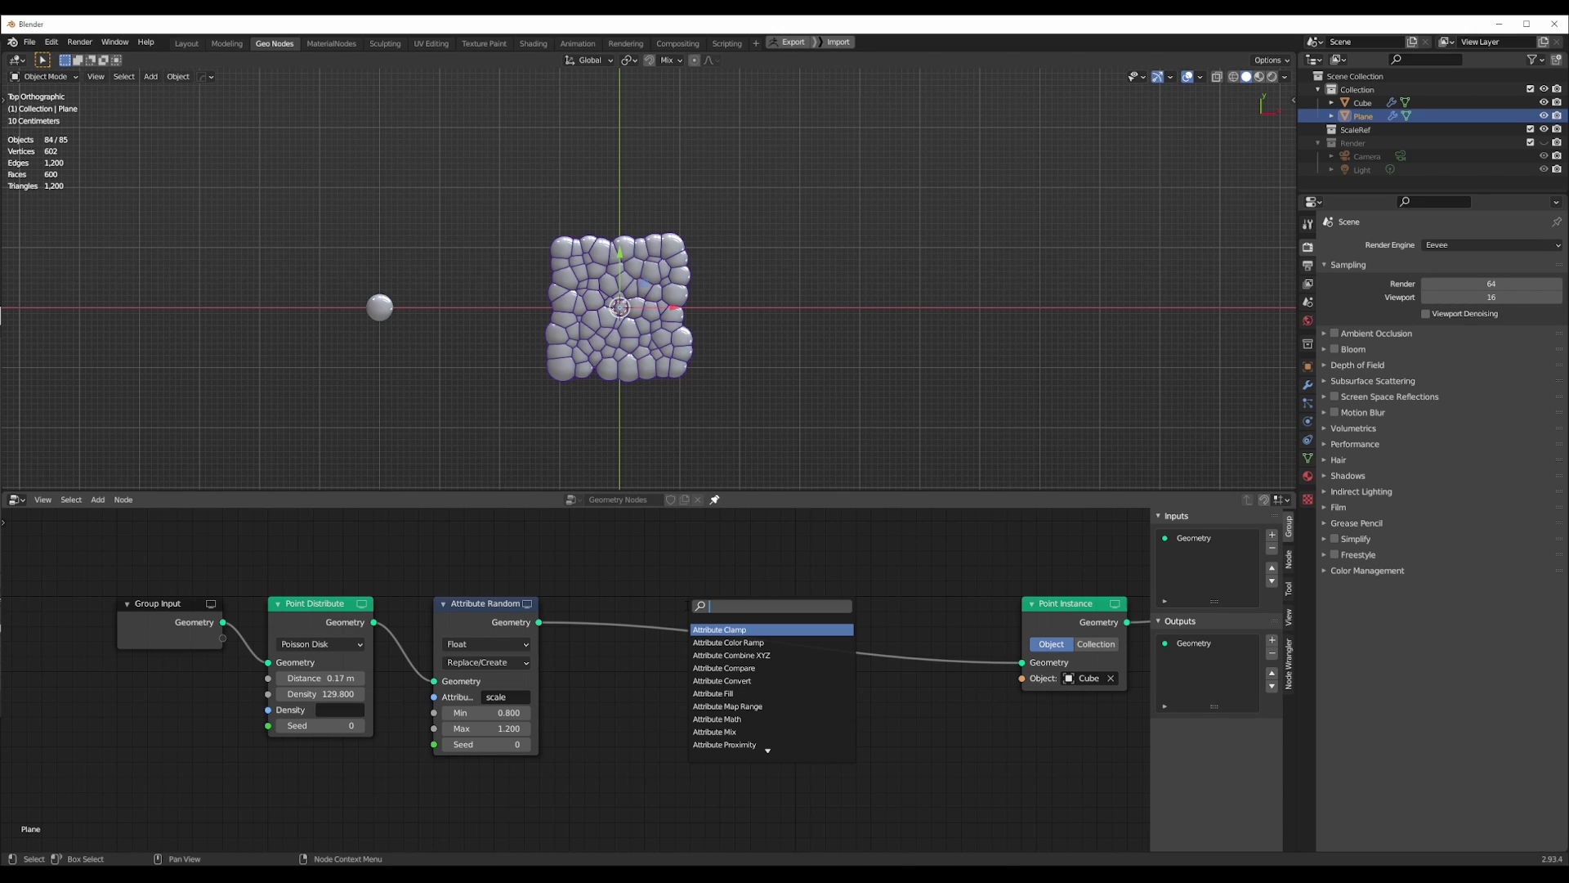
{"action": "type", "text": "random"}
{"action": "key", "text": "Return"}
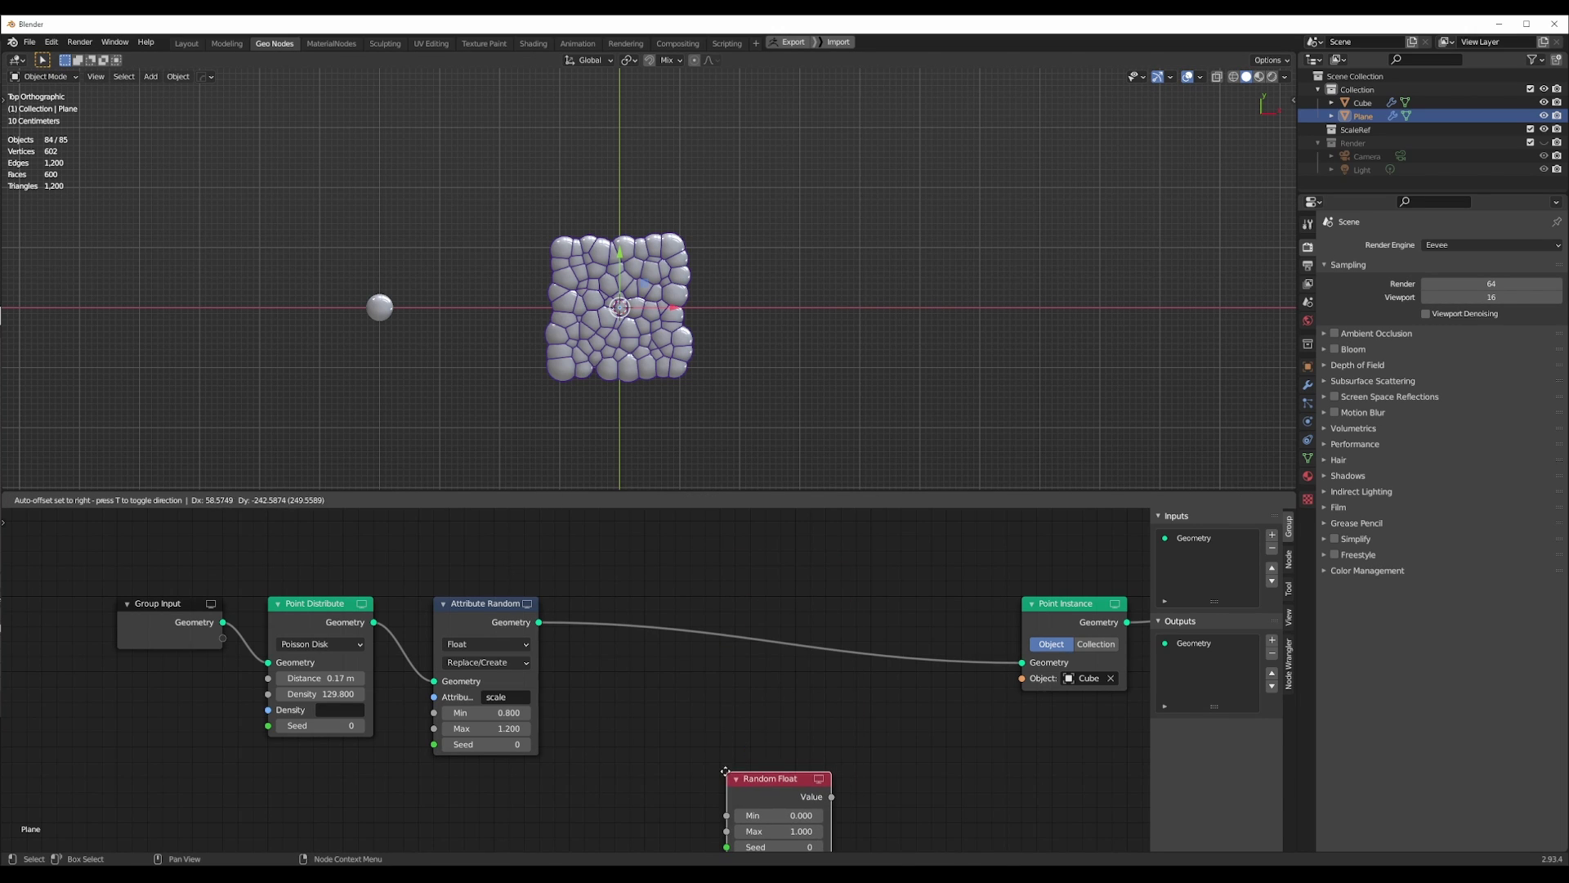
{"action": "left_click", "coordinate": [730, 763]}
{"action": "scroll", "coordinate": [732, 752], "scroll_direction": "down", "scroll_amount": 1}
{"action": "key", "text": "x"}
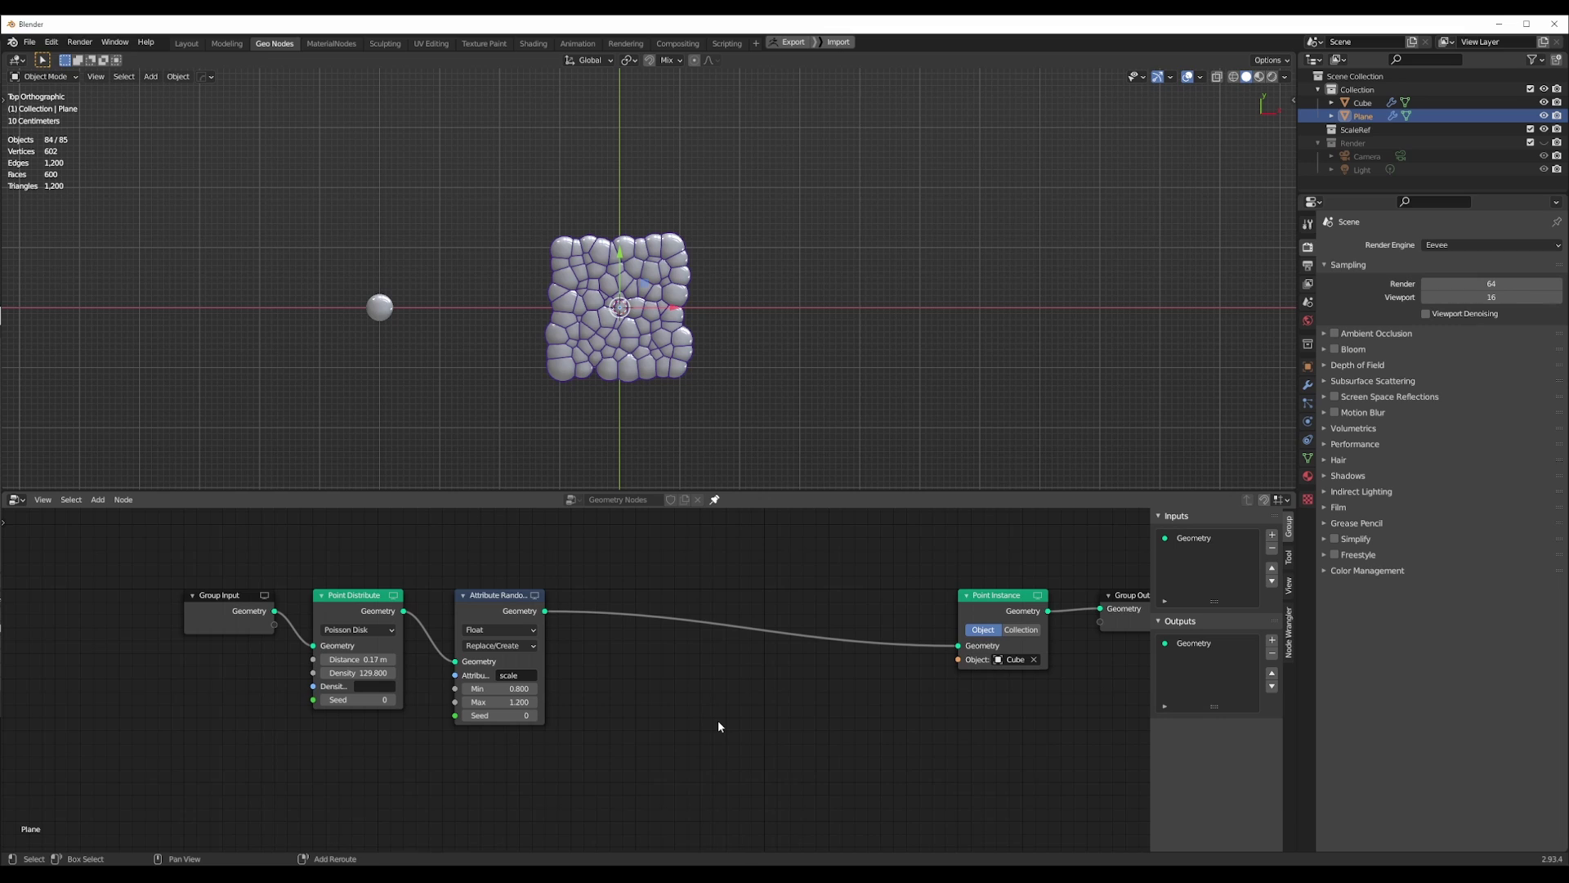
Insert a second Attribute Randomize node on the link between the scale randomizer and Point Instance.
{"action": "key", "text": "shift+a"}
{"action": "left_click", "coordinate": [721, 668]}
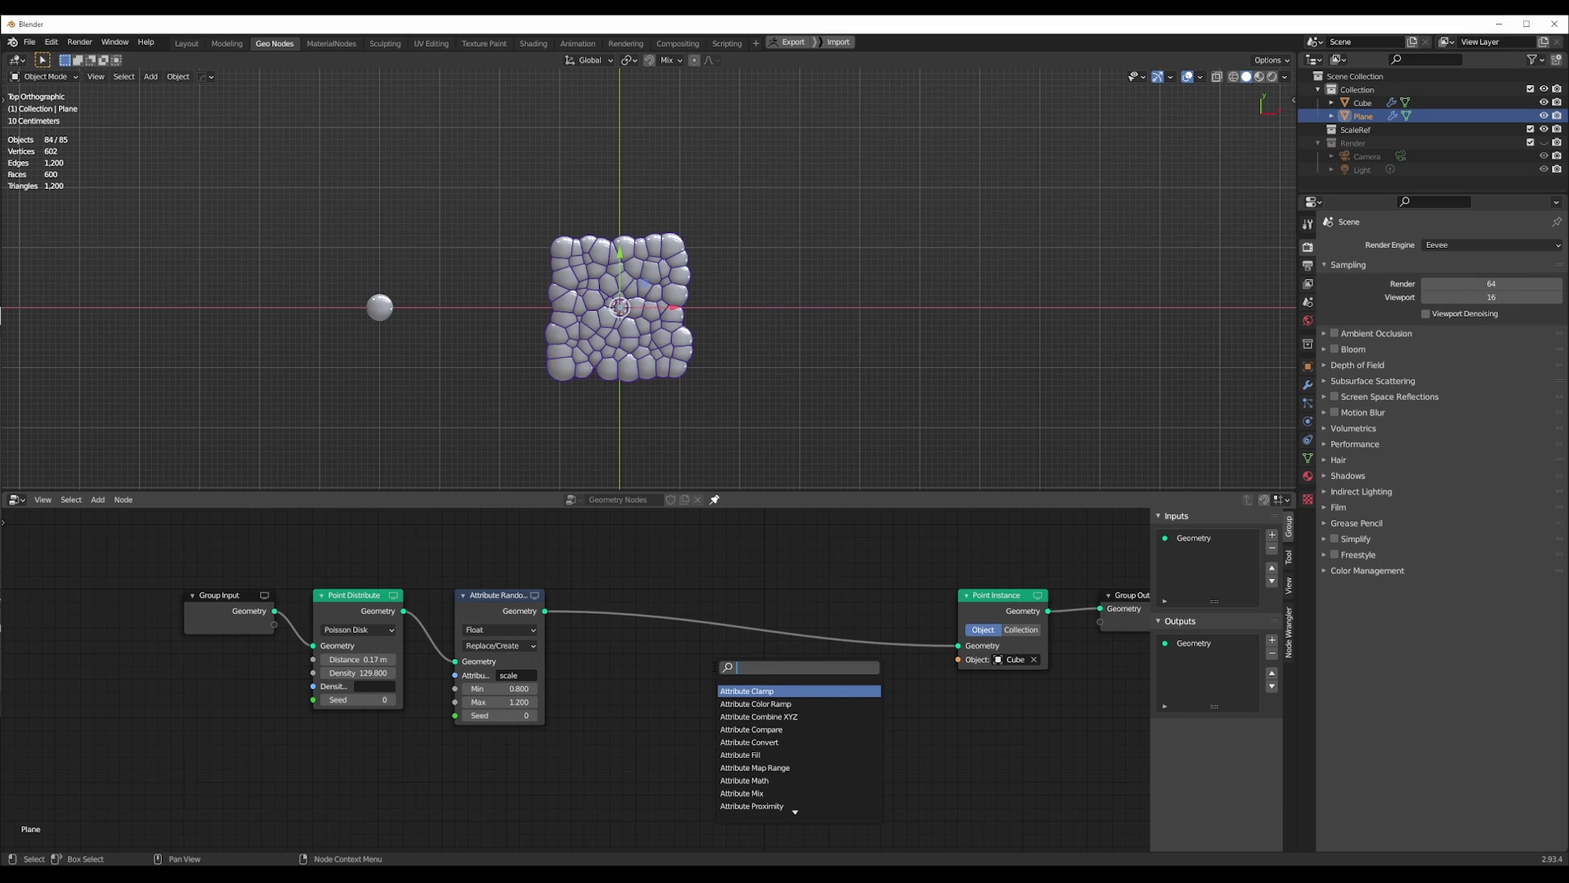
{"action": "type", "text": "randomize"}
{"action": "key", "text": "Return"}
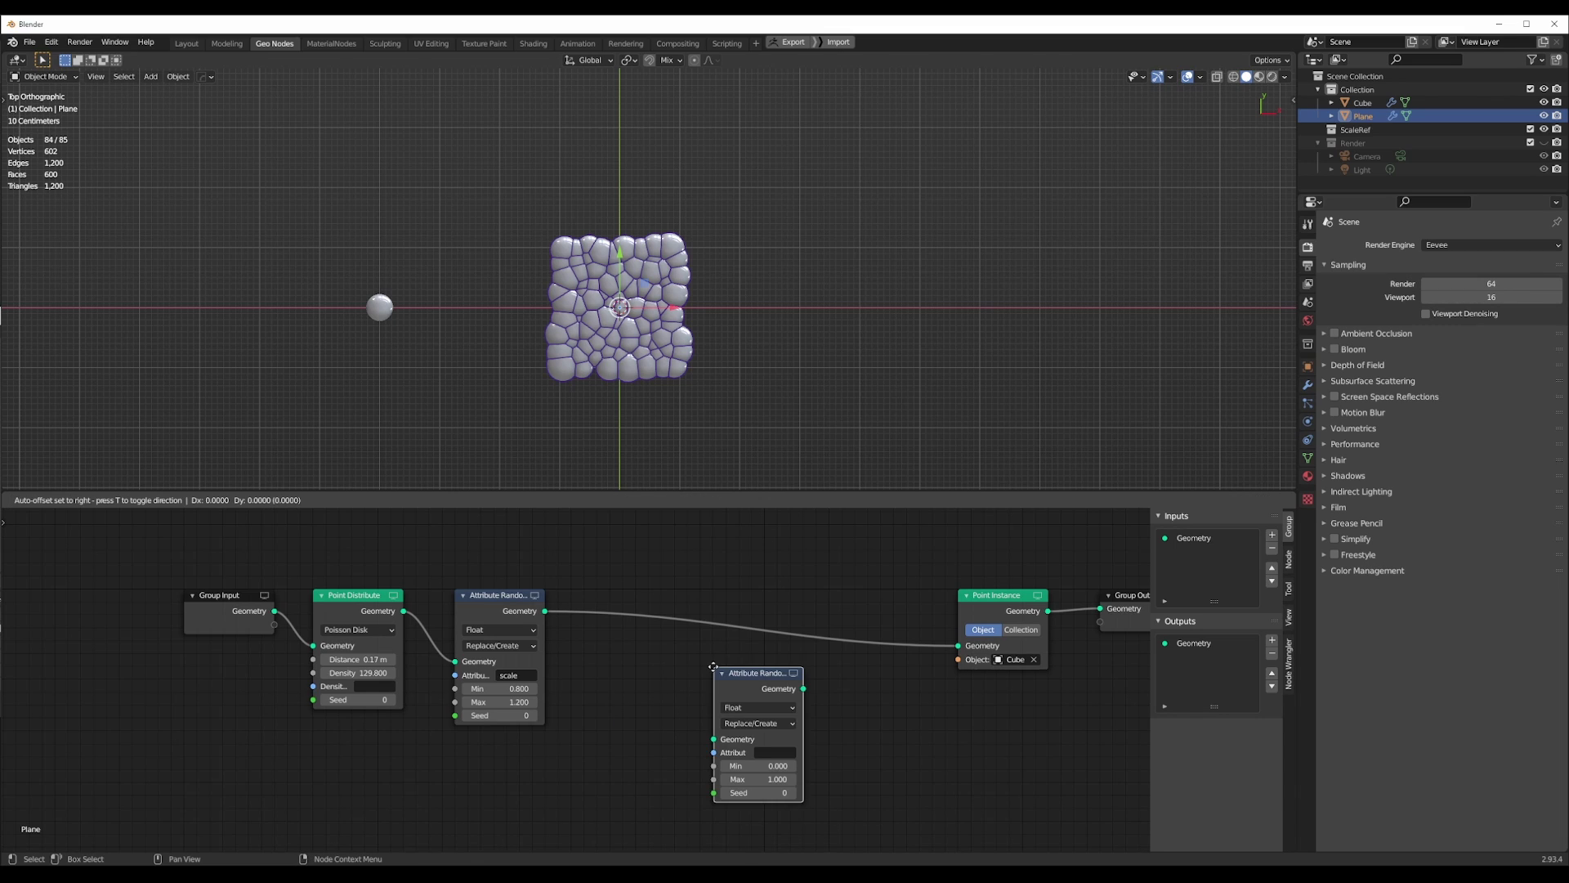
{"action": "left_click", "coordinate": [660, 594]}
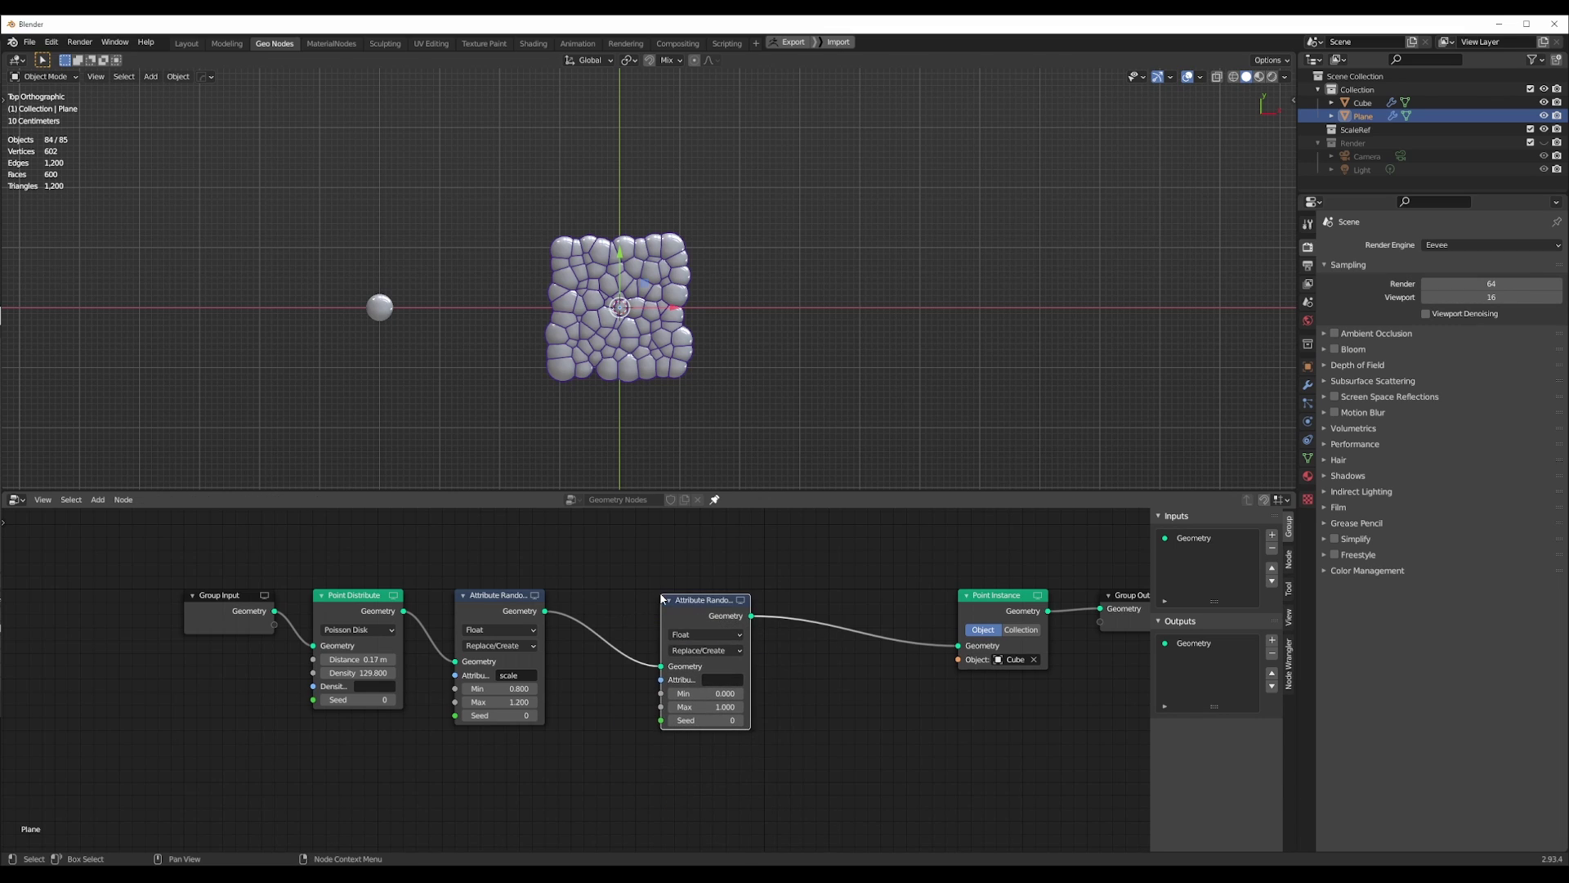
Set the second Attribute Randomize node's attribute to position.
{"action": "left_click", "coordinate": [724, 678]}
{"action": "type", "text": "positio"}
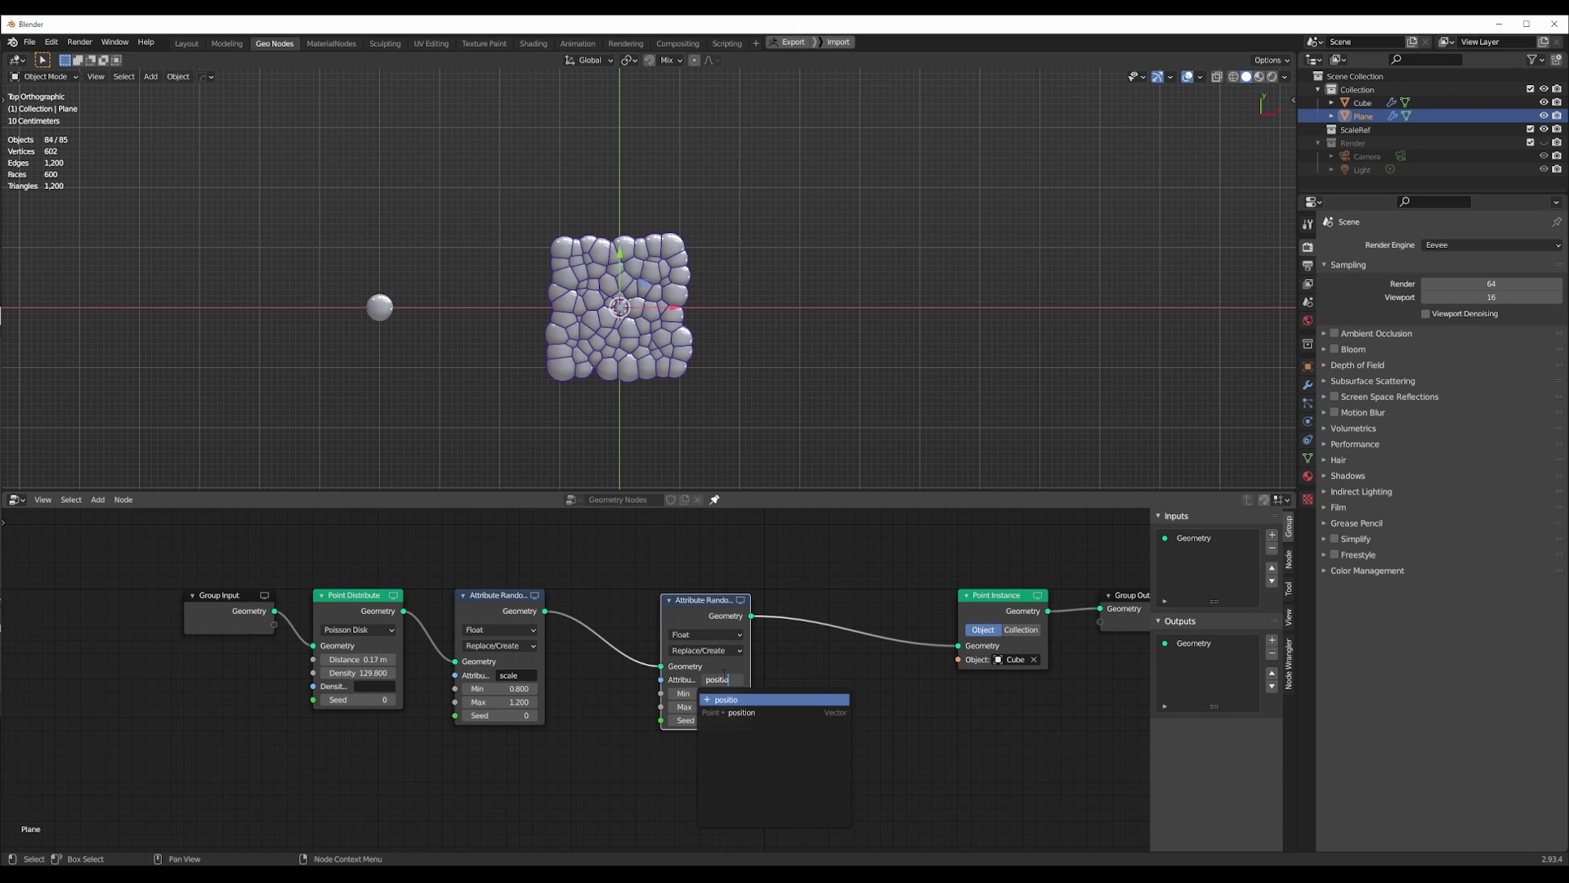
{"action": "type", "text": "n"}
{"action": "key", "text": "Return"}
{"action": "middle_click_drag", "start_coordinate": [705, 478], "coordinate": [739, 371]}
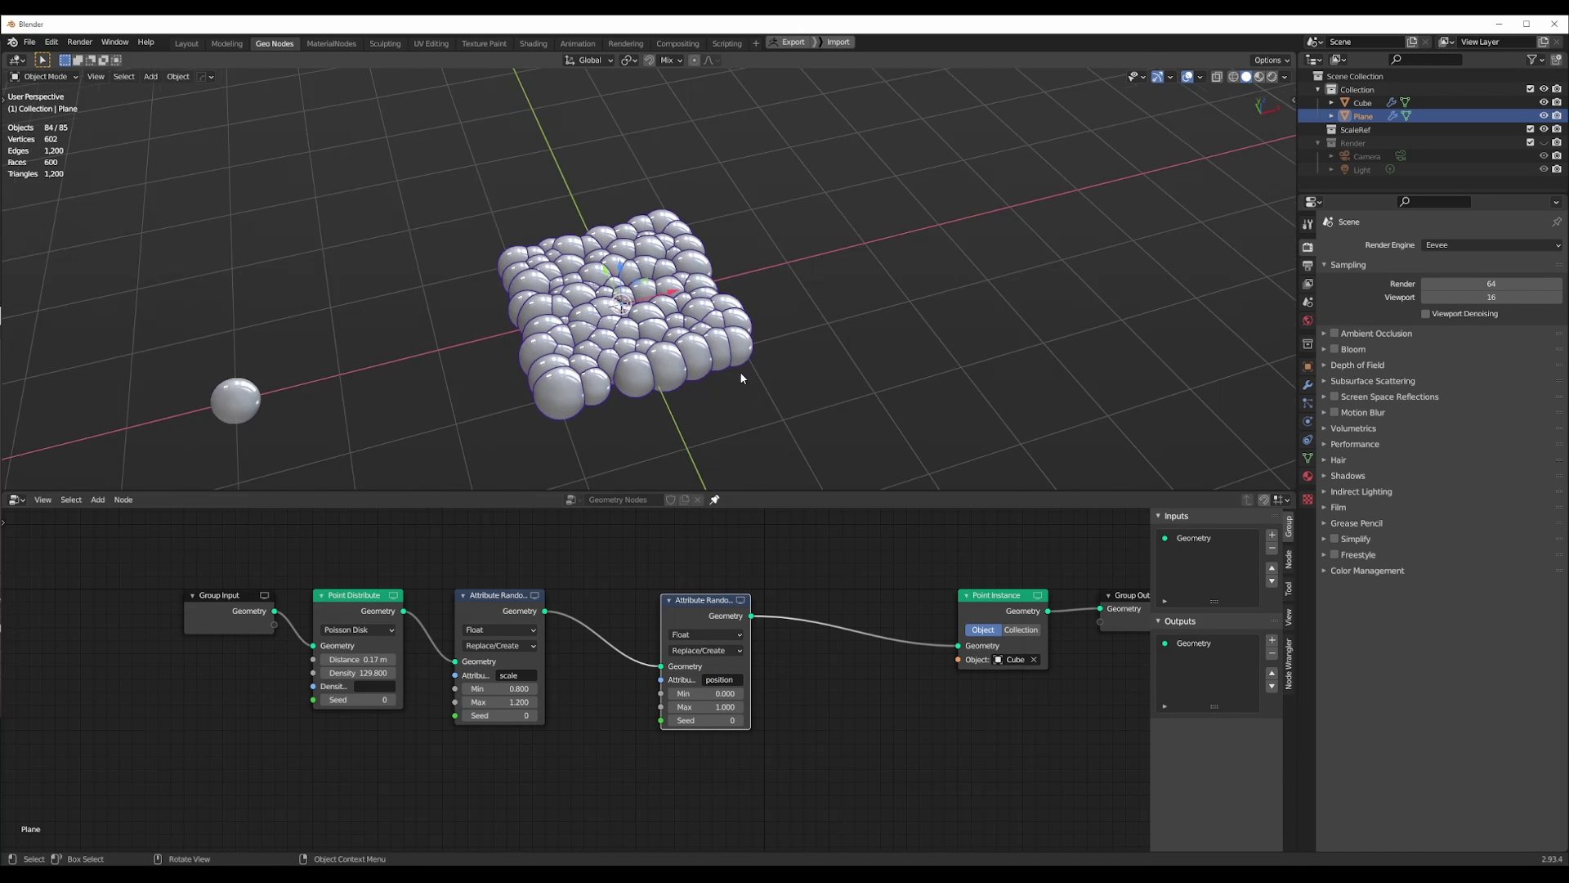
Switch the position randomizer's data type to Vector and its operation to Add.
{"action": "left_click", "coordinate": [724, 635]}
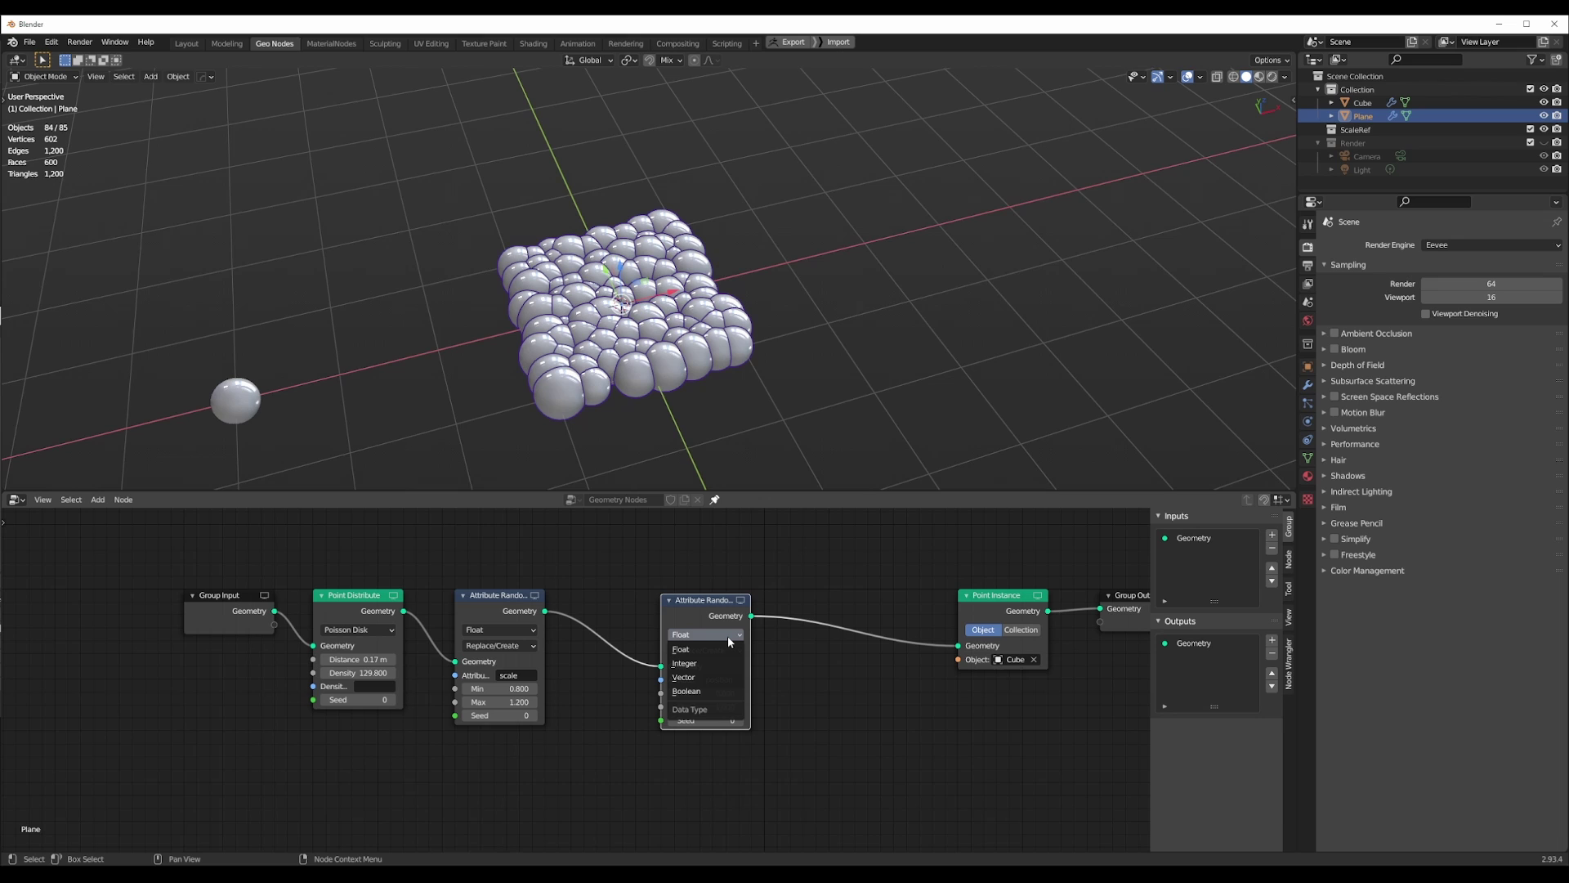
{"action": "left_click", "coordinate": [722, 678]}
{"action": "middle_click_drag", "start_coordinate": [728, 475], "coordinate": [705, 309]}
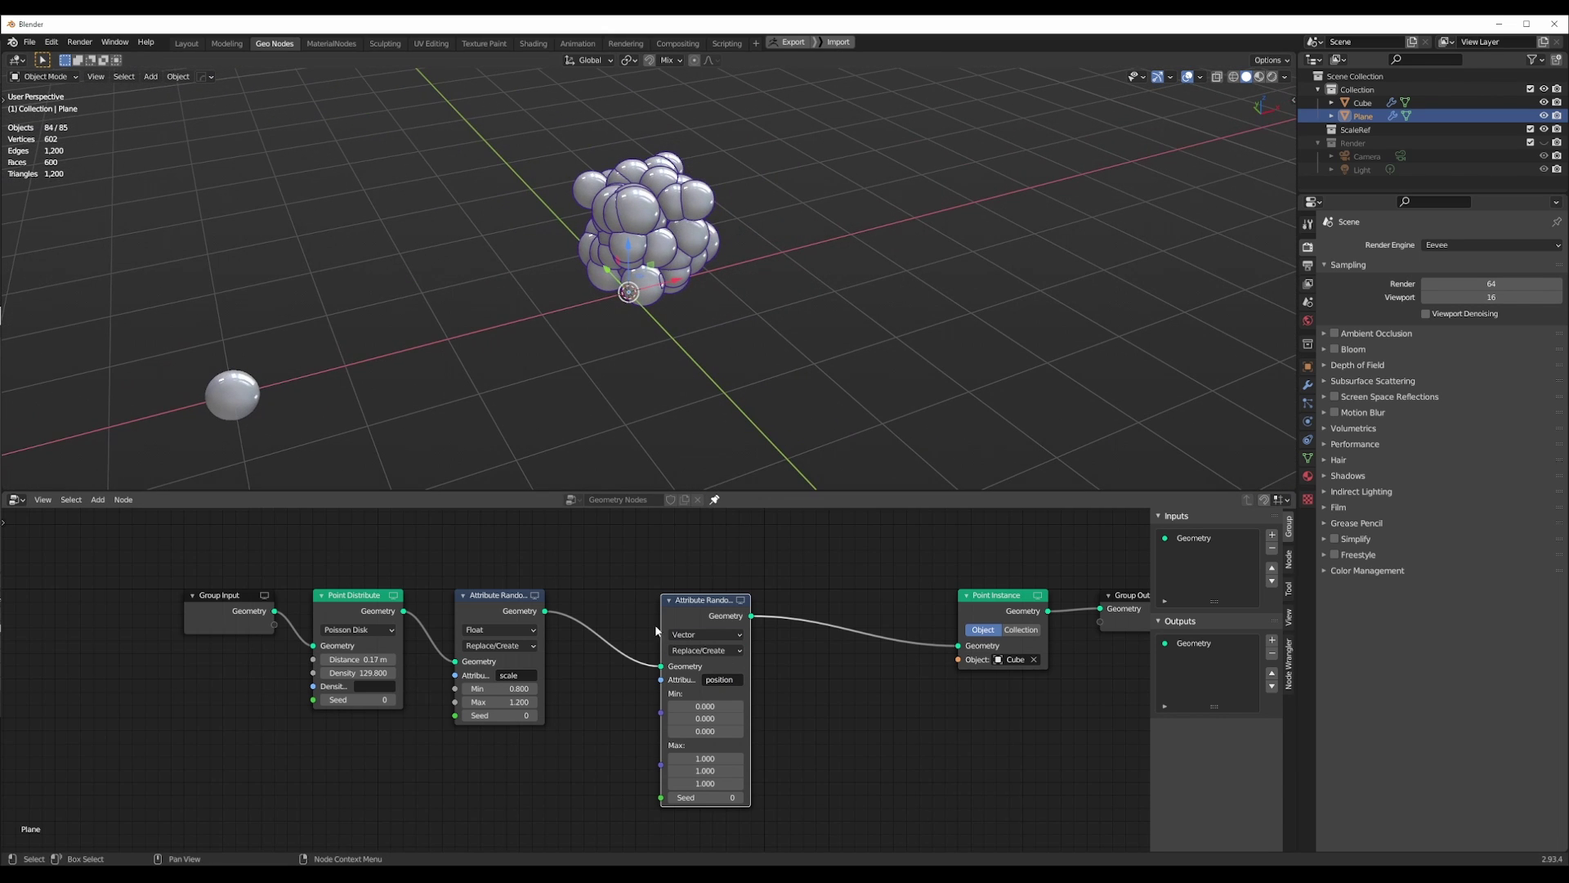
{"action": "left_click", "coordinate": [691, 652]}
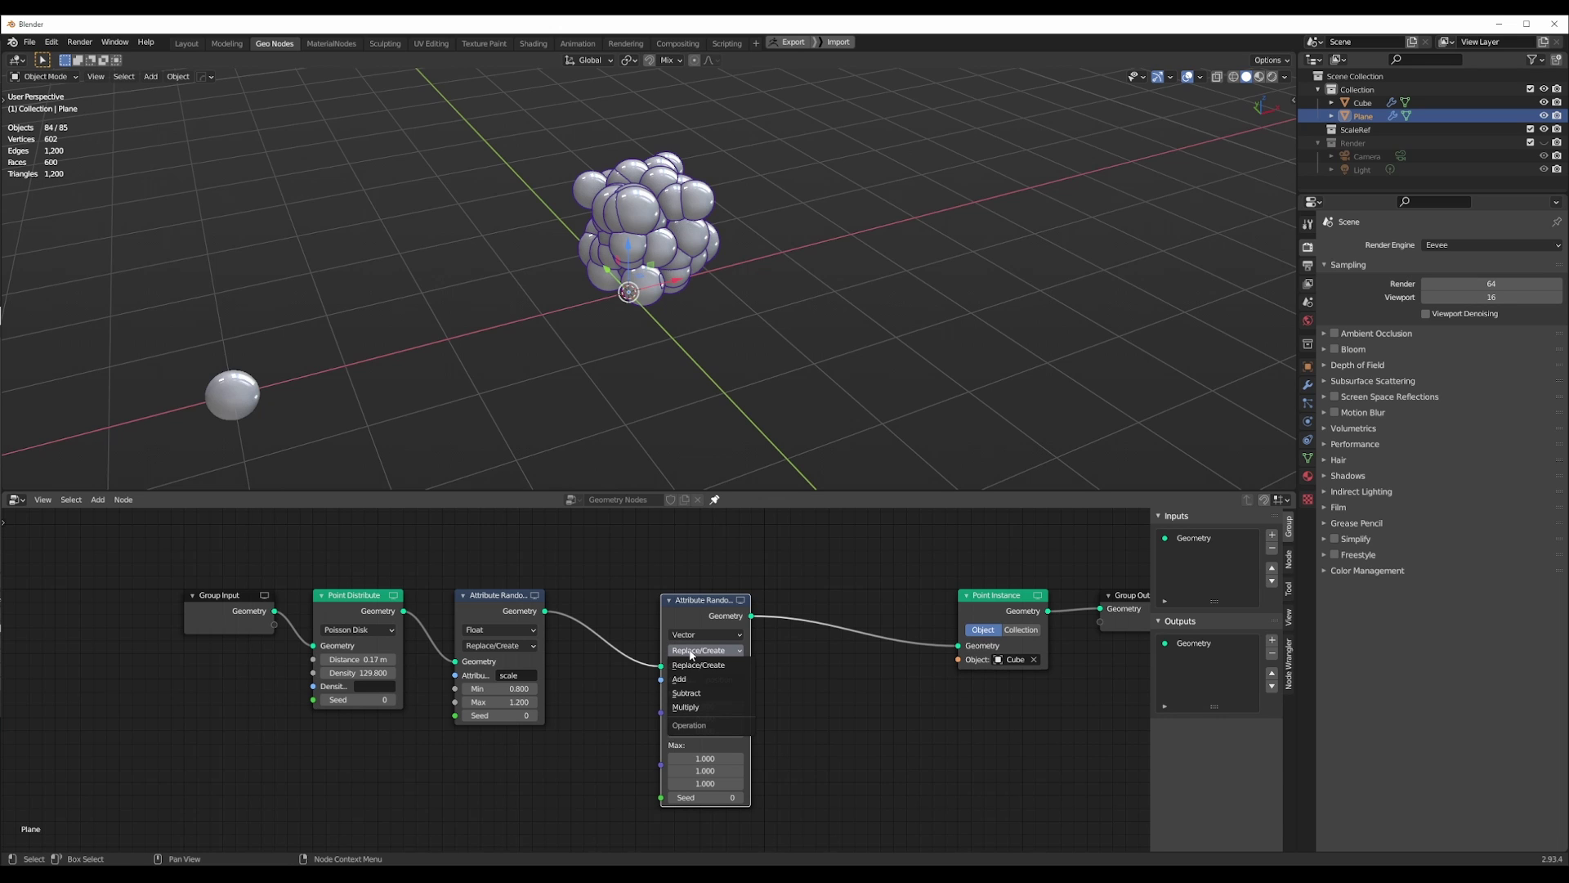
{"action": "left_click", "coordinate": [679, 679]}
{"action": "middle_click_drag", "start_coordinate": [708, 469], "coordinate": [633, 355]}
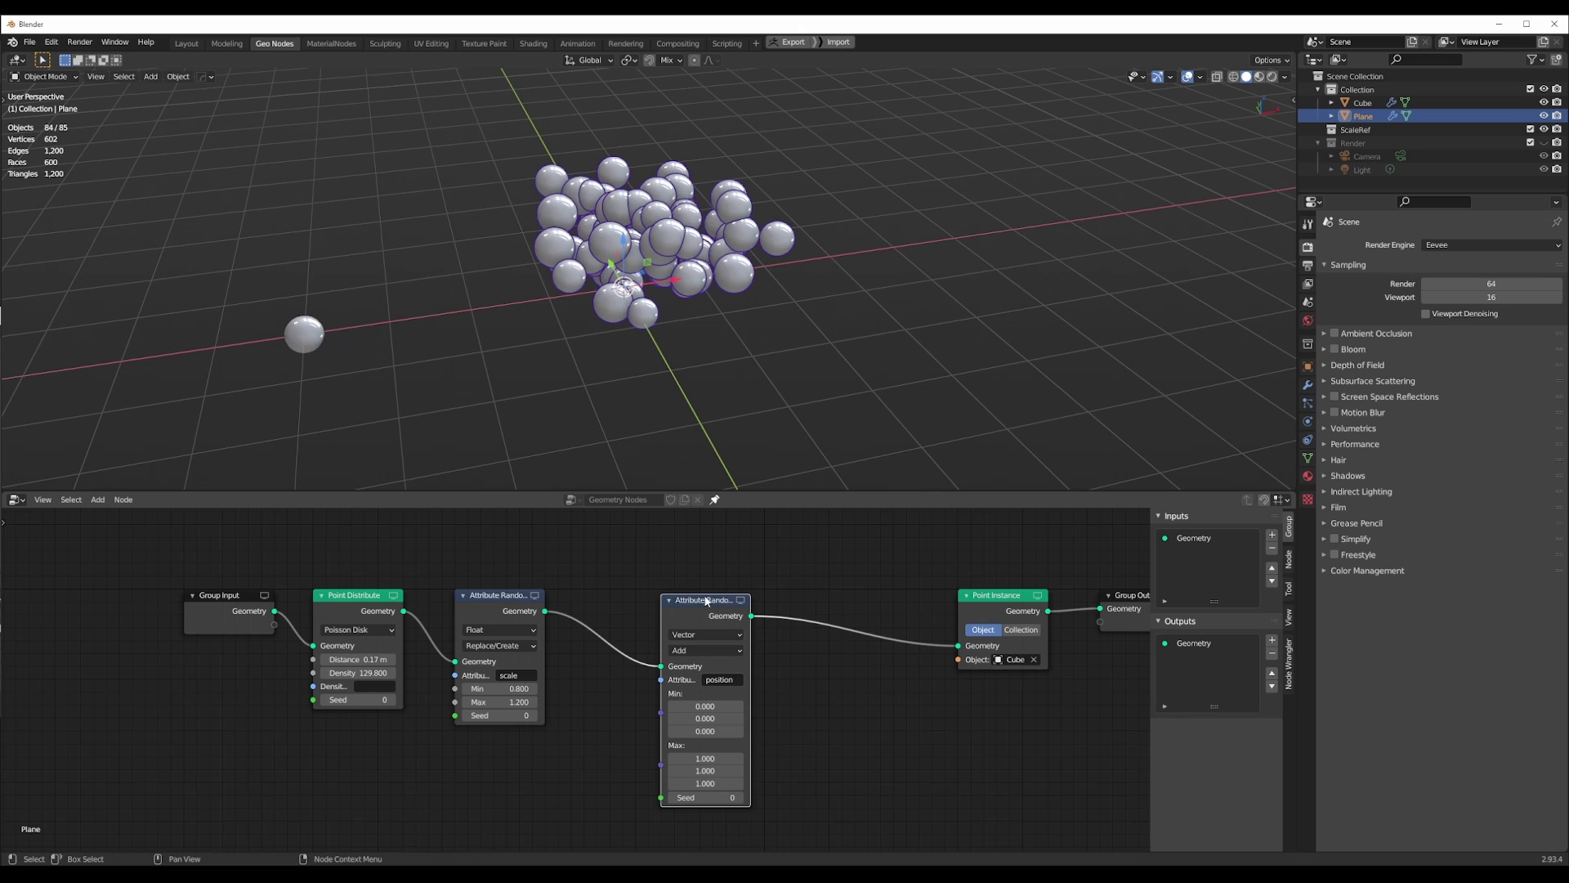
Move the position randomizer below the main node chain and add a Value node in the free space under Point Distribute.
{"action": "left_click_drag", "start_coordinate": [707, 600], "coordinate": [683, 725]}
{"action": "middle_click_drag", "start_coordinate": [464, 803], "coordinate": [497, 714]}
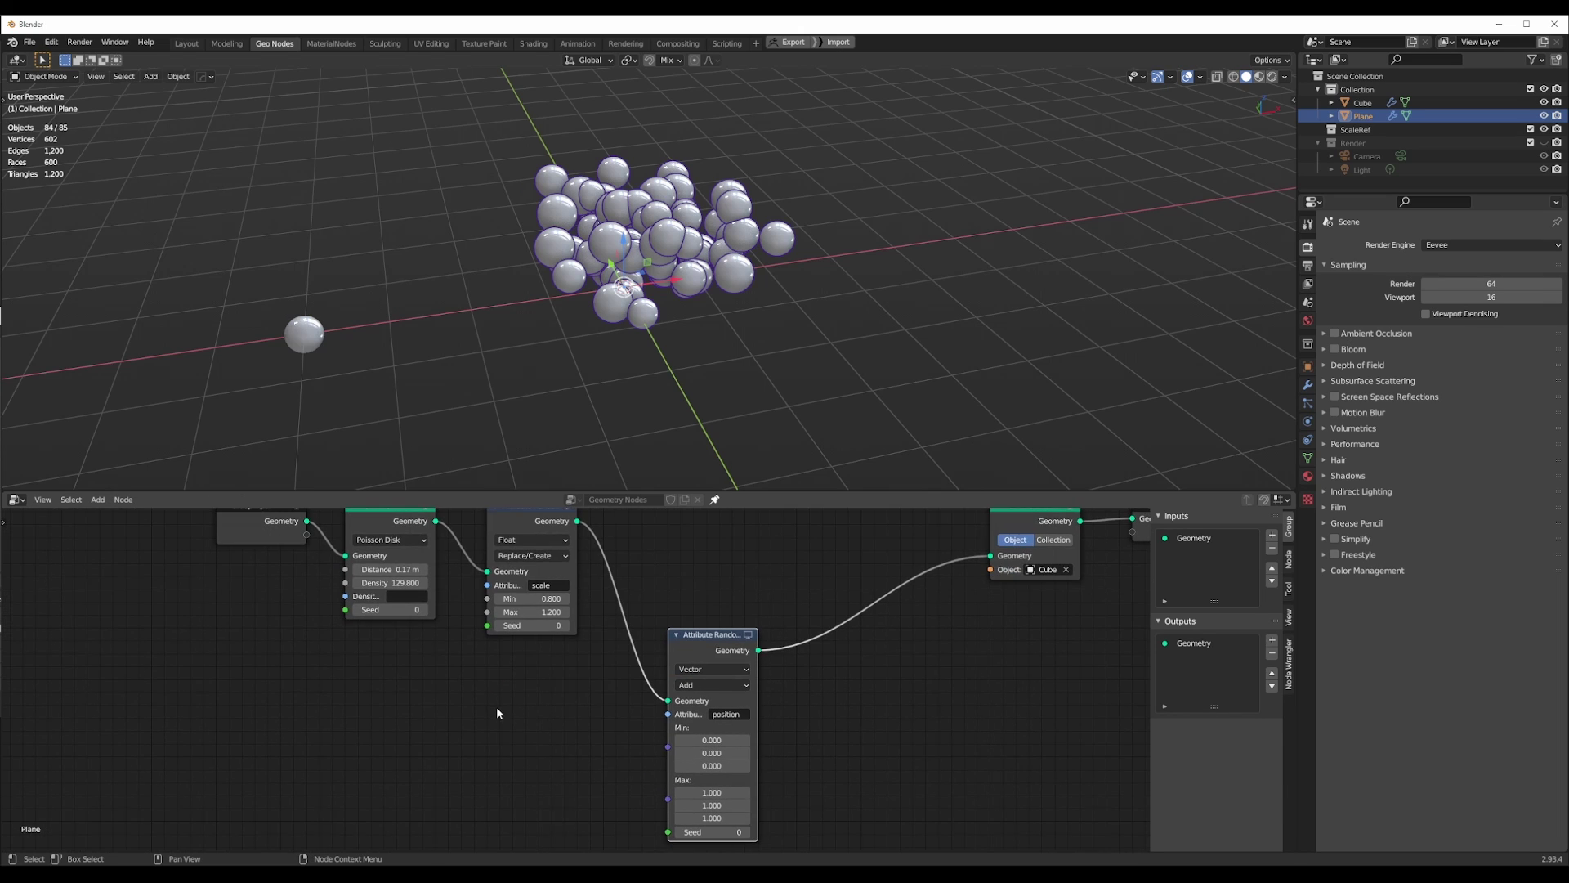
{"action": "scroll", "coordinate": [497, 707], "scroll_direction": "down", "scroll_amount": 4}
{"action": "key", "text": "shift+a"}
{"action": "left_click", "coordinate": [447, 670]}
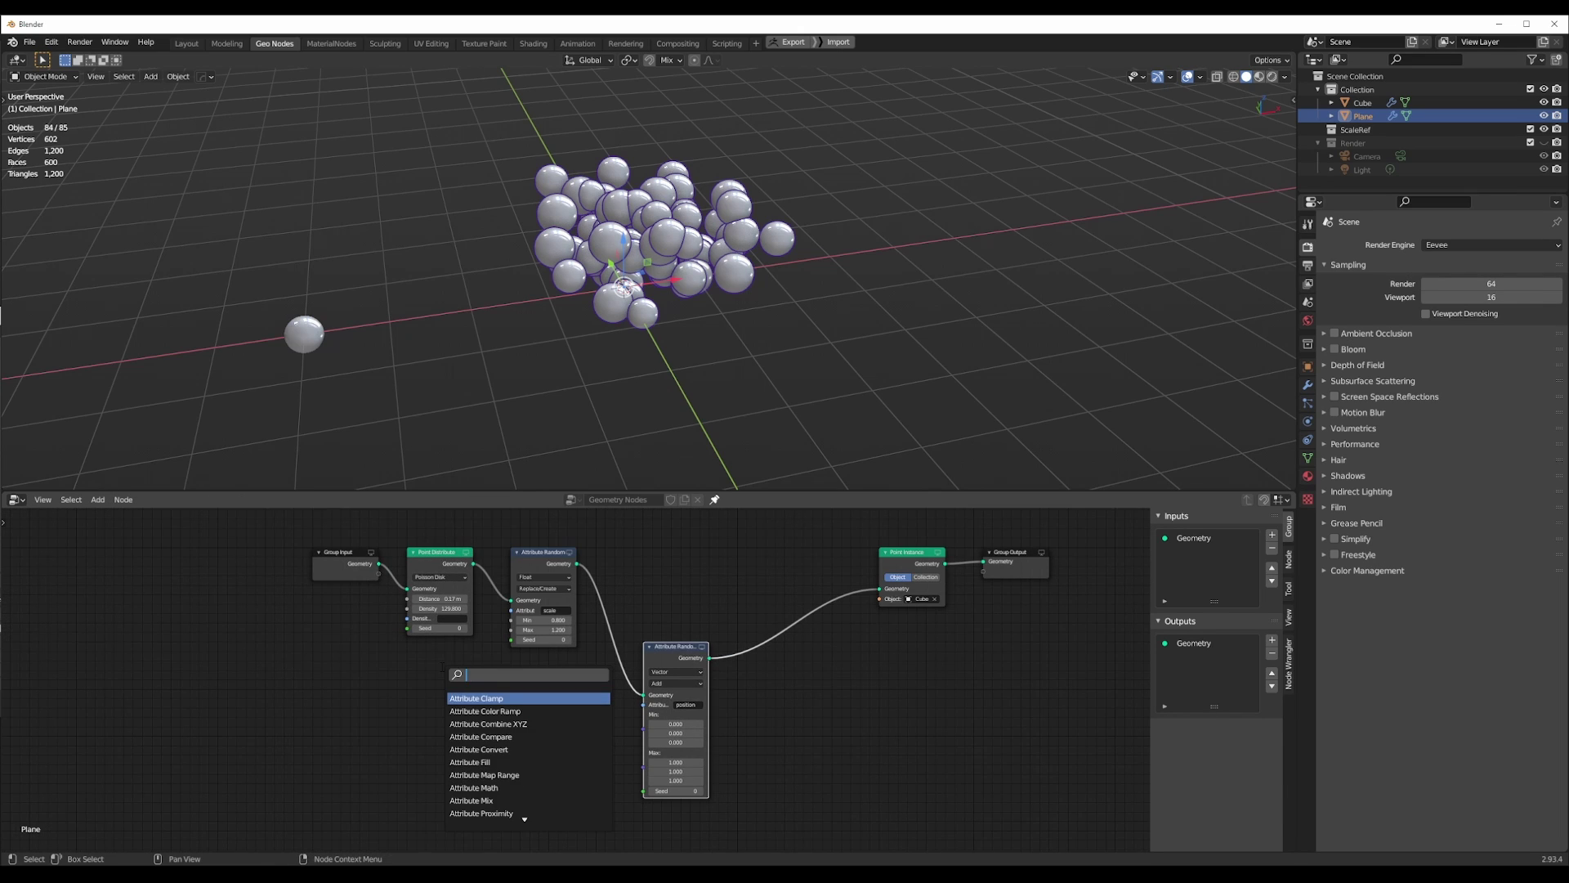
{"action": "type", "text": "val"}
{"action": "key", "text": "Return"}
{"action": "left_click", "coordinate": [358, 687]}
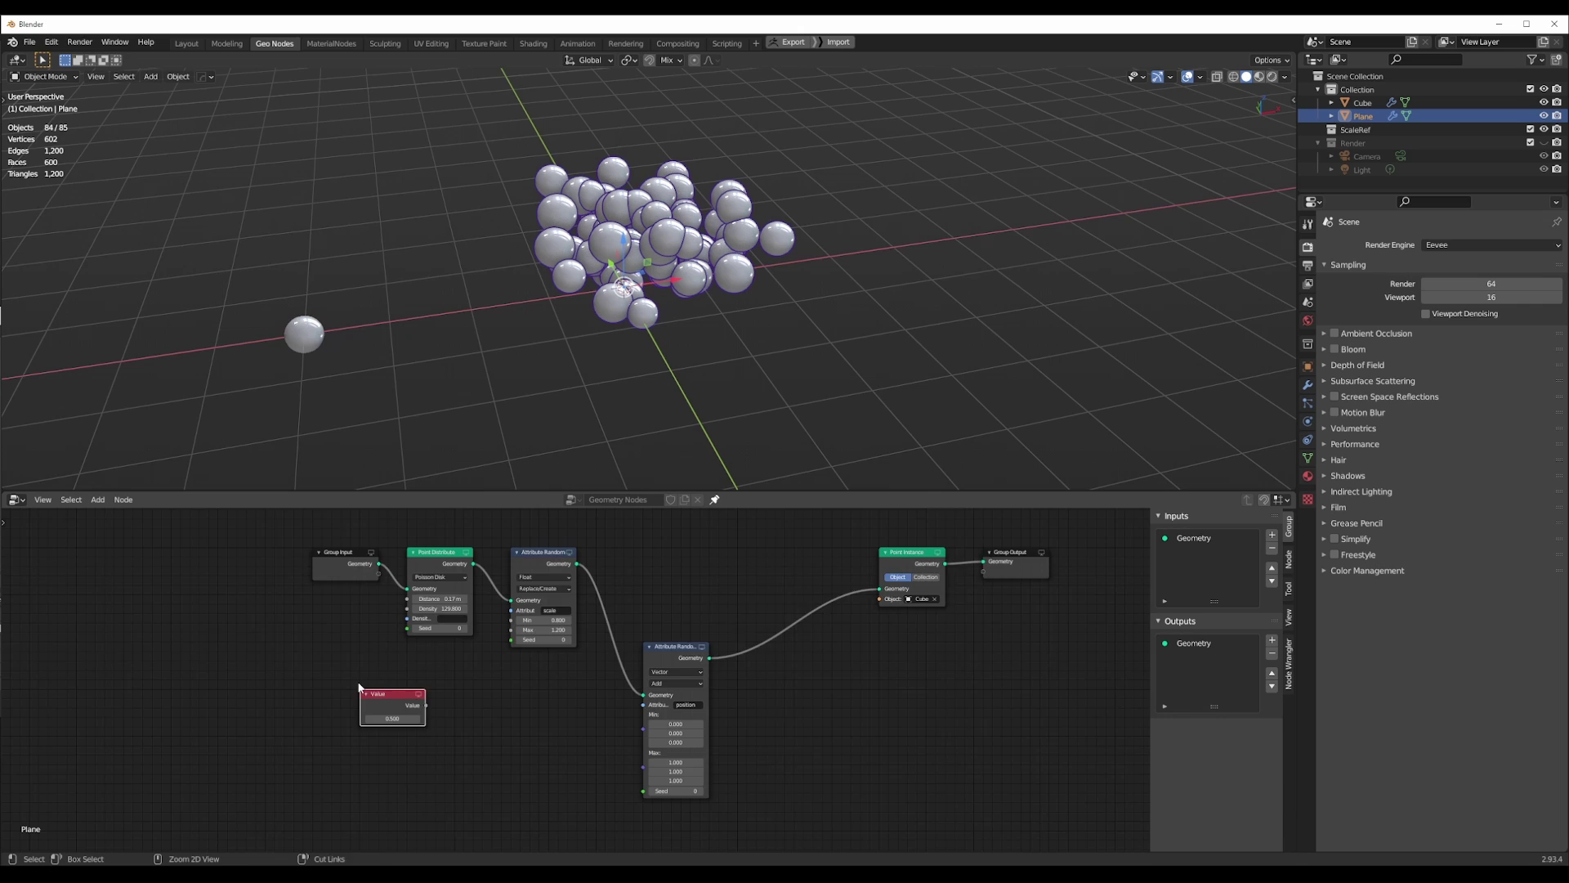
Duplicate the Value node twice and stack the three nodes vertically.
{"action": "scroll", "coordinate": [358, 683], "scroll_direction": "up", "scroll_amount": 2}
{"action": "middle_click_drag", "start_coordinate": [365, 678], "coordinate": [414, 610]}
{"action": "key", "text": "shift+d"}
{"action": "left_click", "coordinate": [415, 673]}
{"action": "key", "text": "shift+d"}
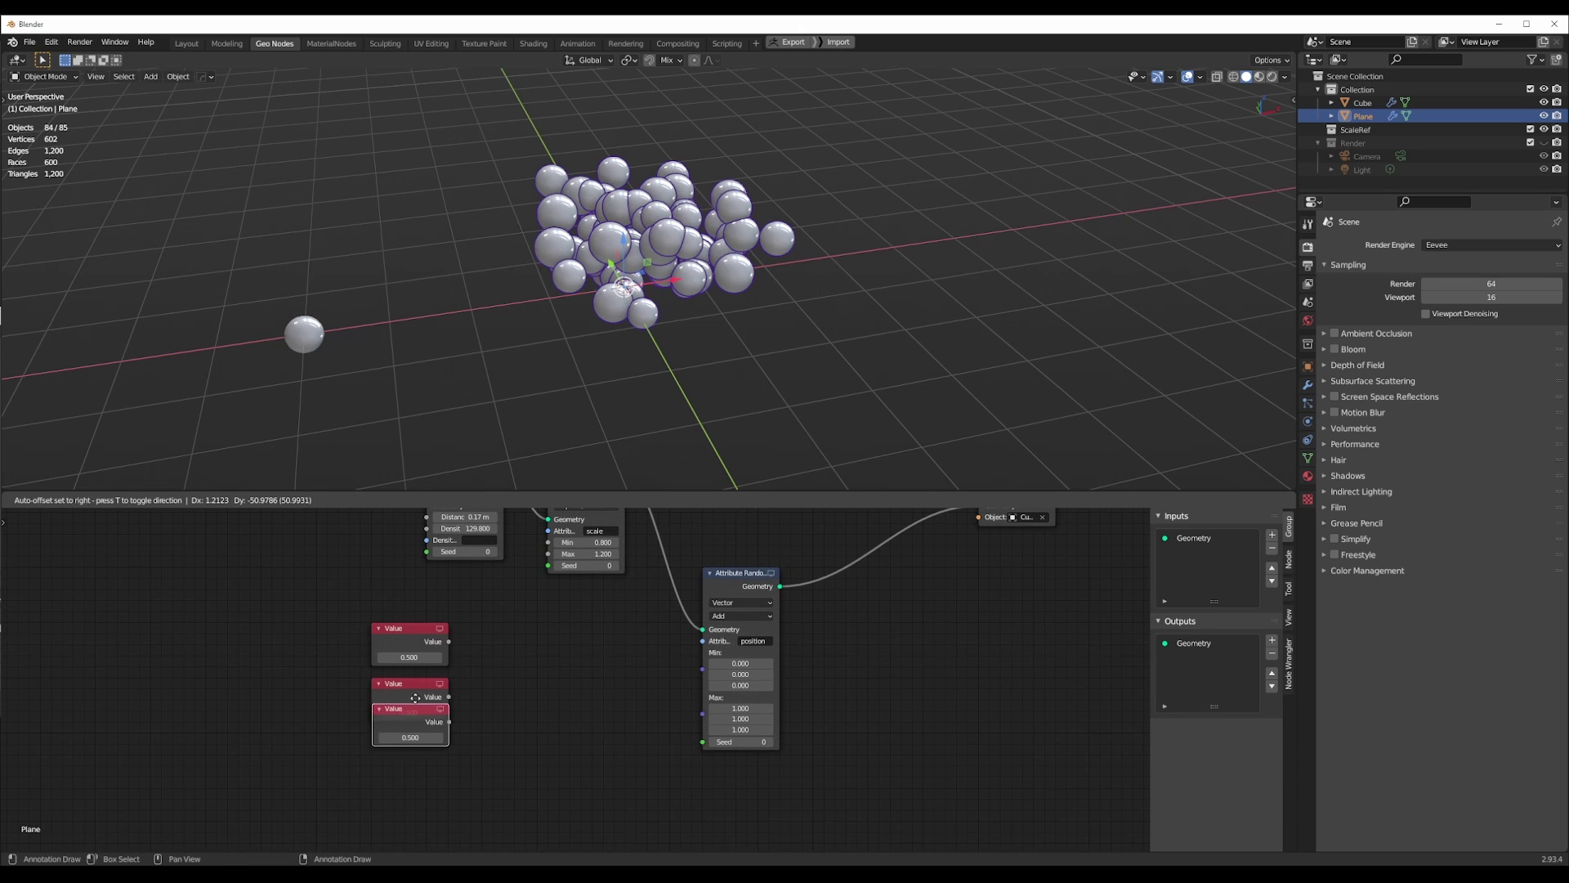
{"action": "left_click", "coordinate": [415, 723]}
Label the three Value nodes X, Y and Z from the uppermost to the lowest.
{"action": "left_click", "coordinate": [419, 631]}
{"action": "key", "text": "F2"}
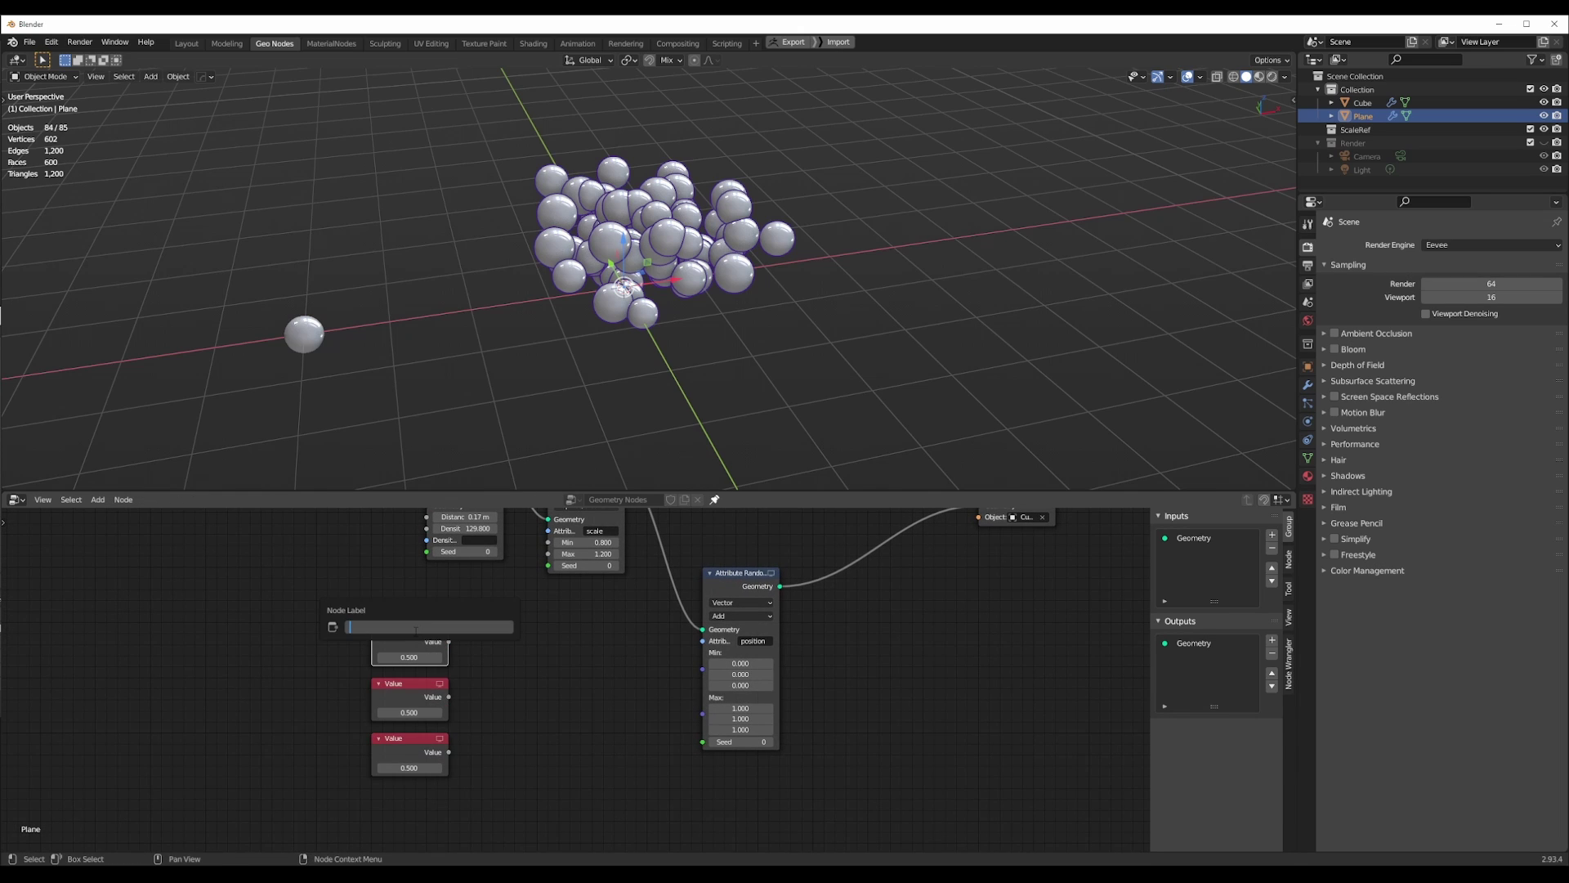
{"action": "type", "text": "X"}
{"action": "key", "text": "Return"}
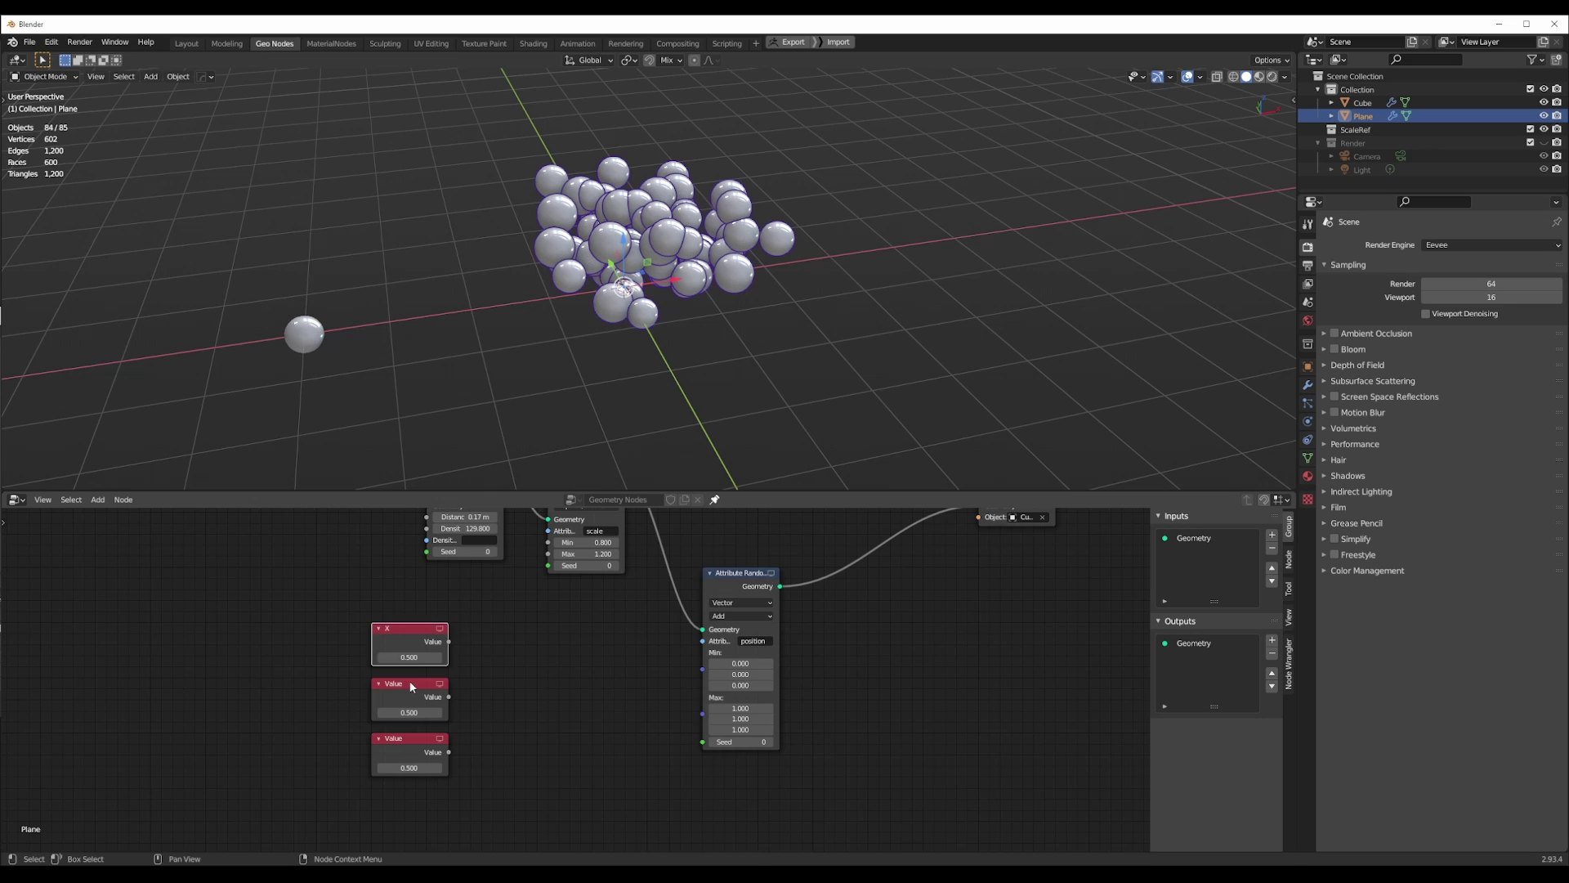
{"action": "left_click", "coordinate": [411, 684]}
{"action": "key", "text": "F2"}
{"action": "type", "text": "Y"}
{"action": "key", "text": "Return"}
{"action": "left_click", "coordinate": [415, 733]}
{"action": "key", "text": "F2"}
{"action": "type", "text": "Z"}
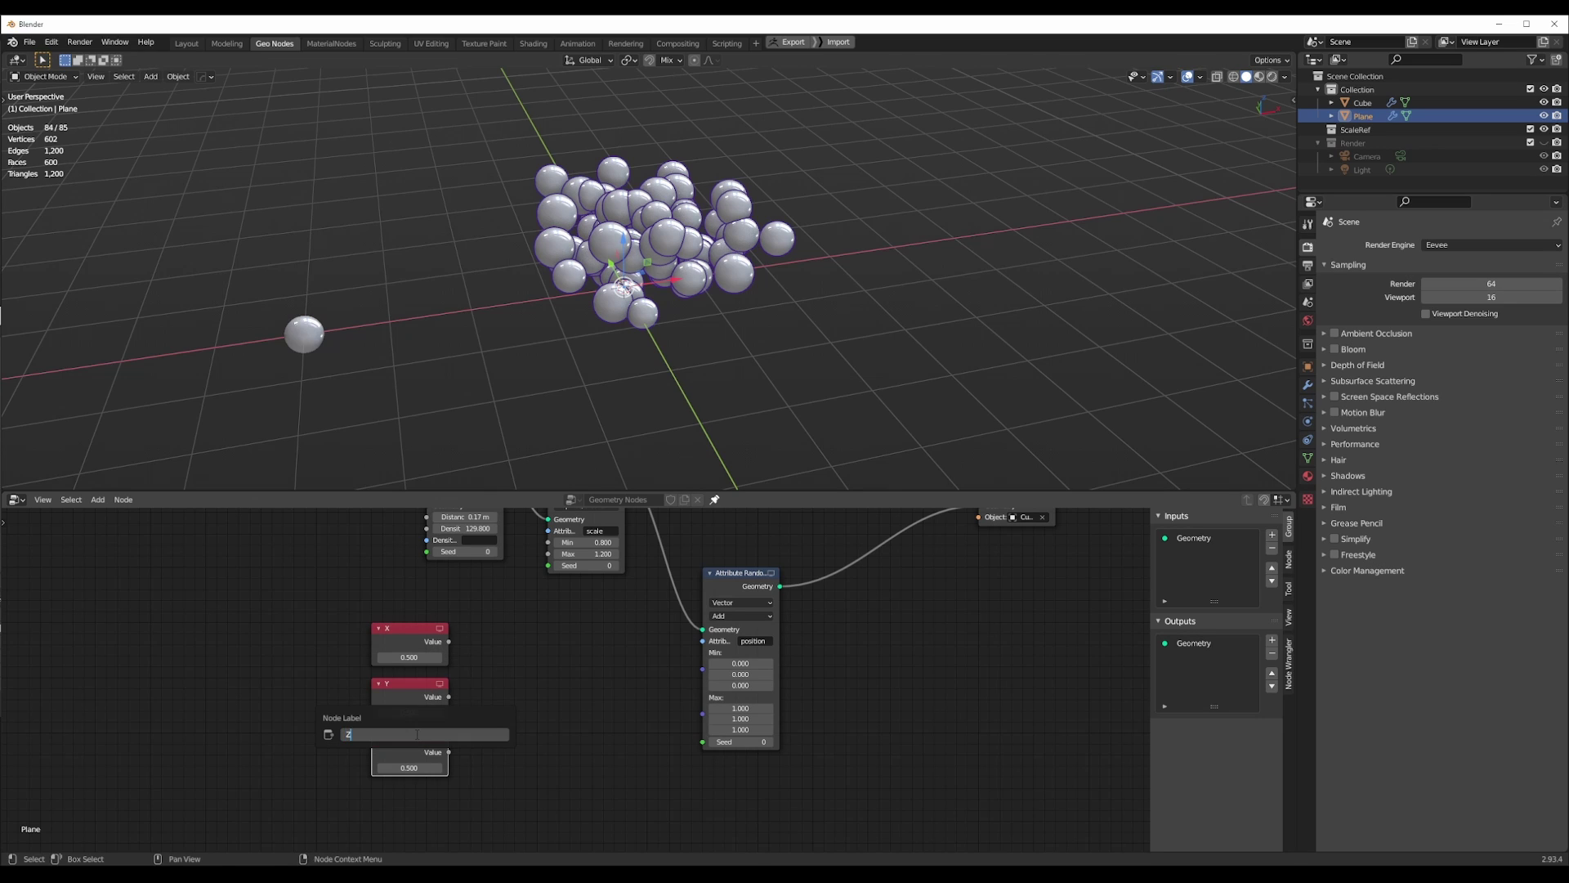
{"action": "key", "text": "Return"}
Add a Combine XYZ node between the Value nodes and the position randomizer.
{"action": "key", "text": "shift+a"}
{"action": "left_click", "coordinate": [529, 677]}
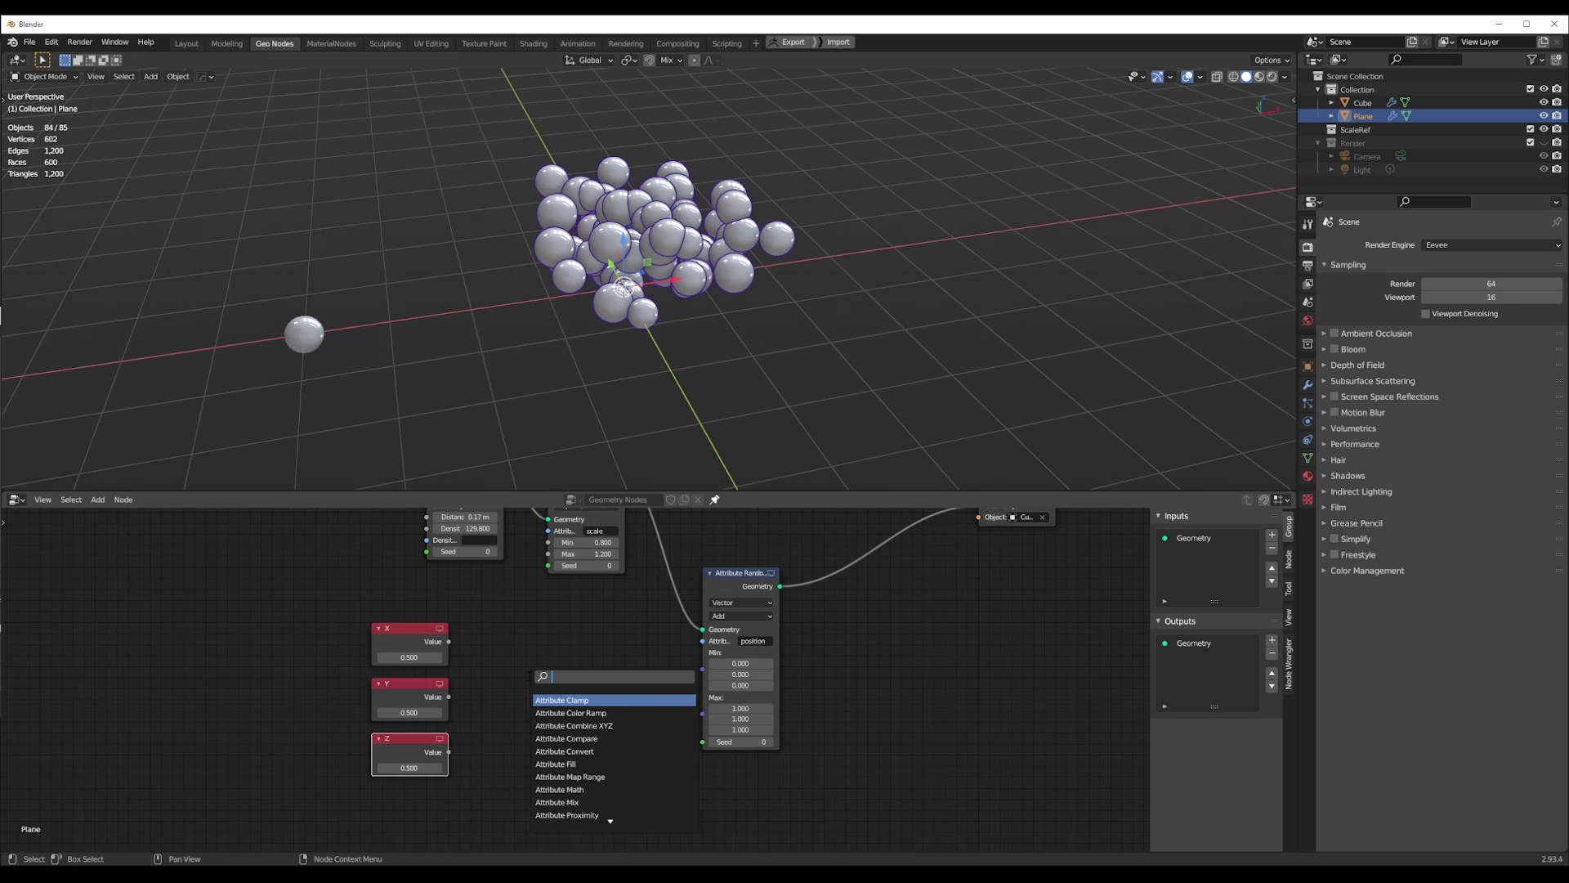
{"action": "type", "text": "combine"}
{"action": "left_click", "coordinate": [559, 713]}
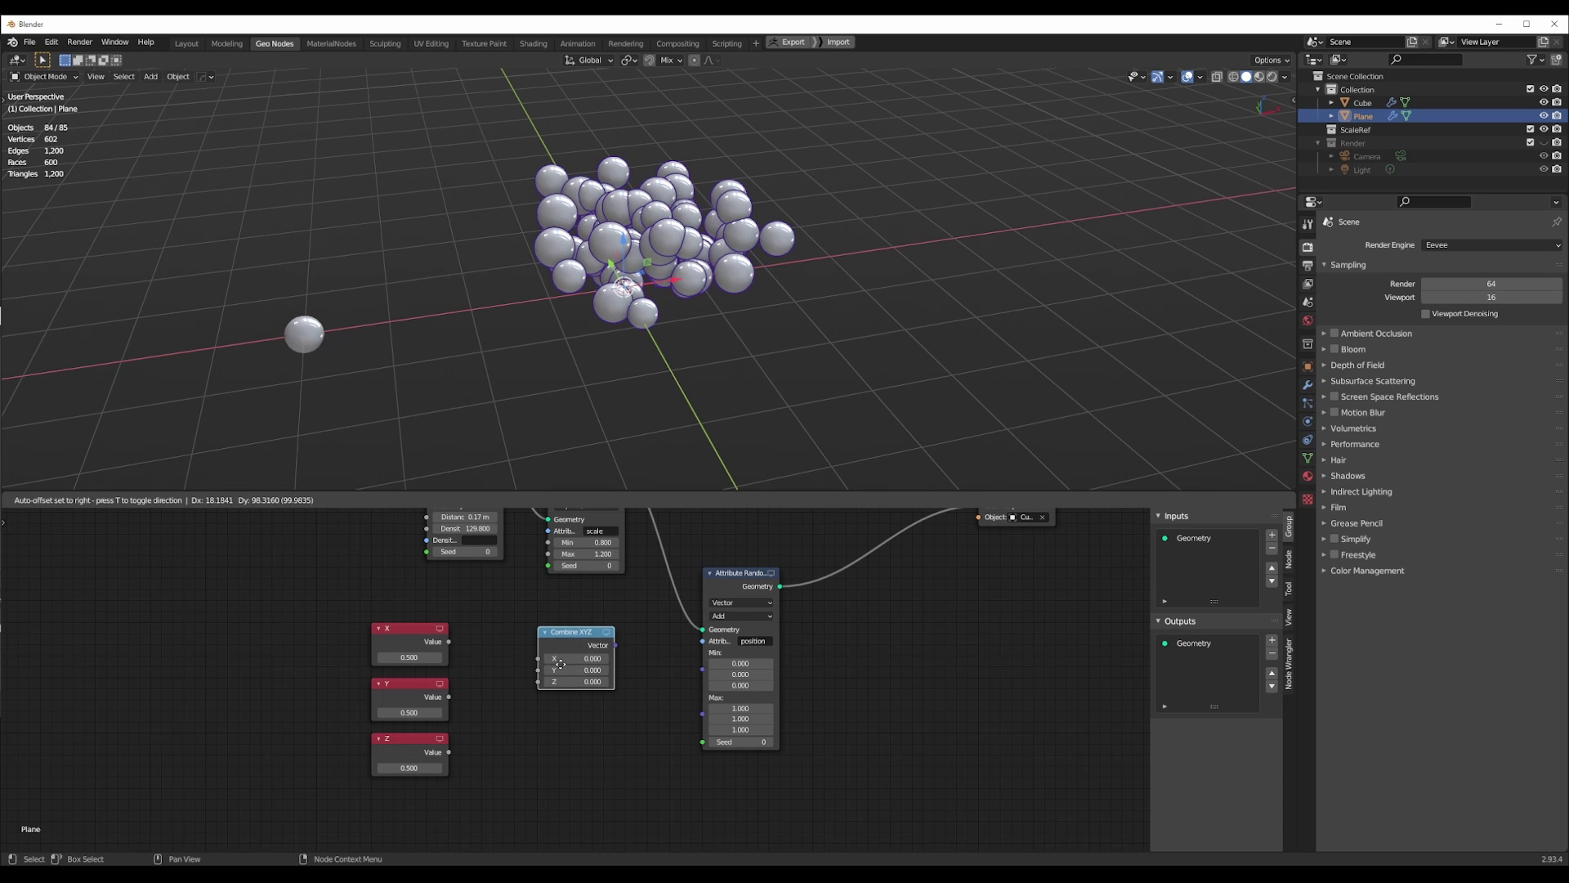
{"action": "left_click", "coordinate": [623, 657]}
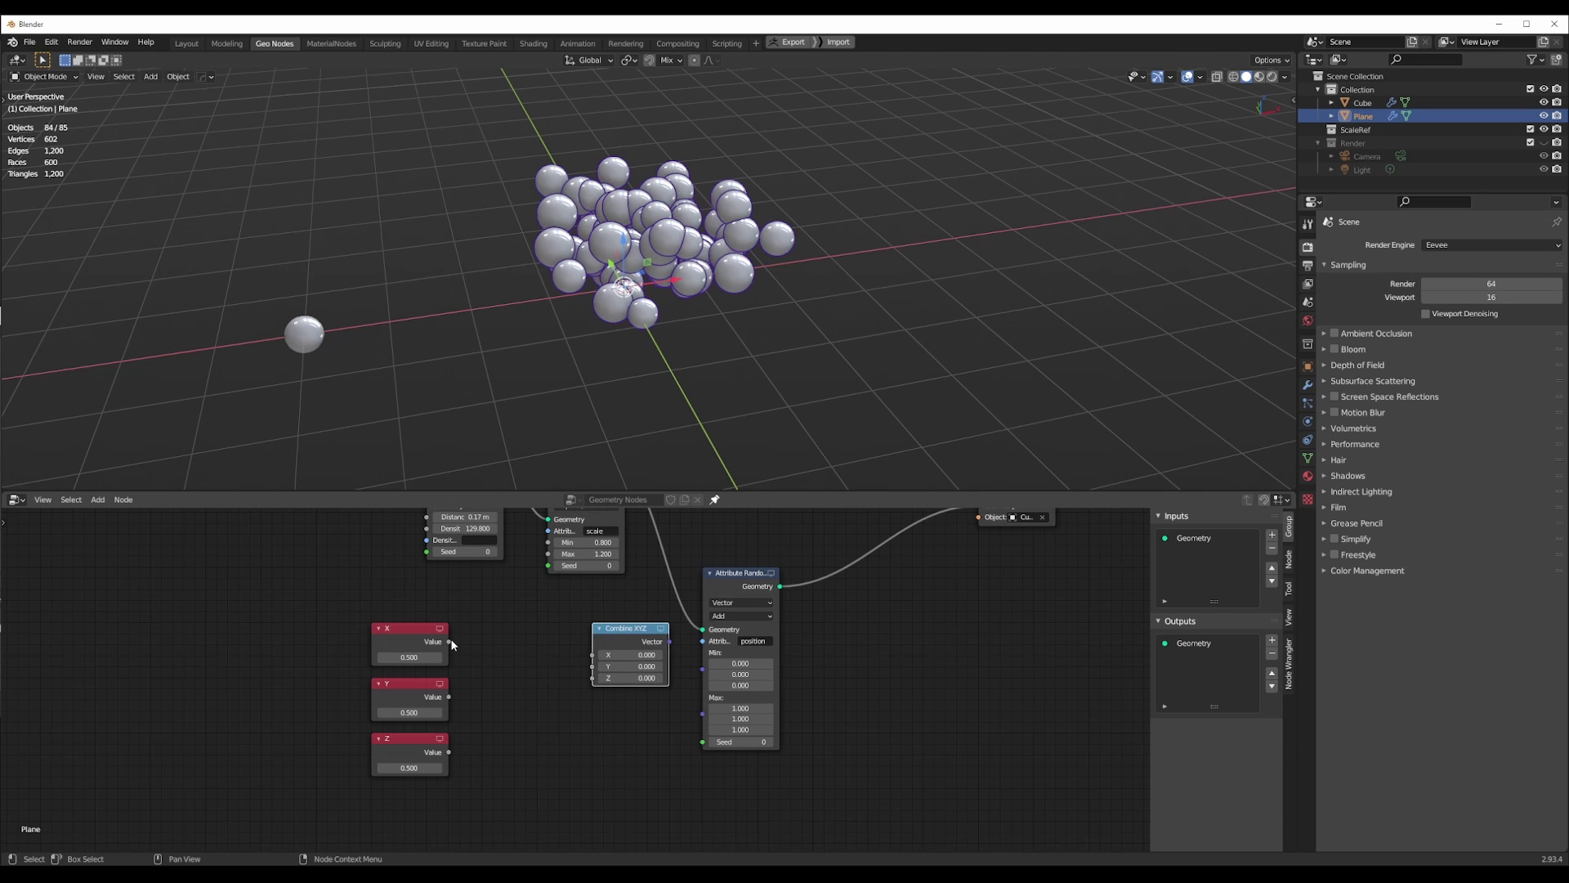
Connect the X, Y and Z Value nodes to the matching inputs of Combine XYZ.
{"action": "left_click_drag", "start_coordinate": [449, 642], "coordinate": [592, 655]}
{"action": "left_click_drag", "start_coordinate": [449, 696], "coordinate": [592, 666]}
{"action": "left_click_drag", "start_coordinate": [449, 752], "coordinate": [592, 678]}
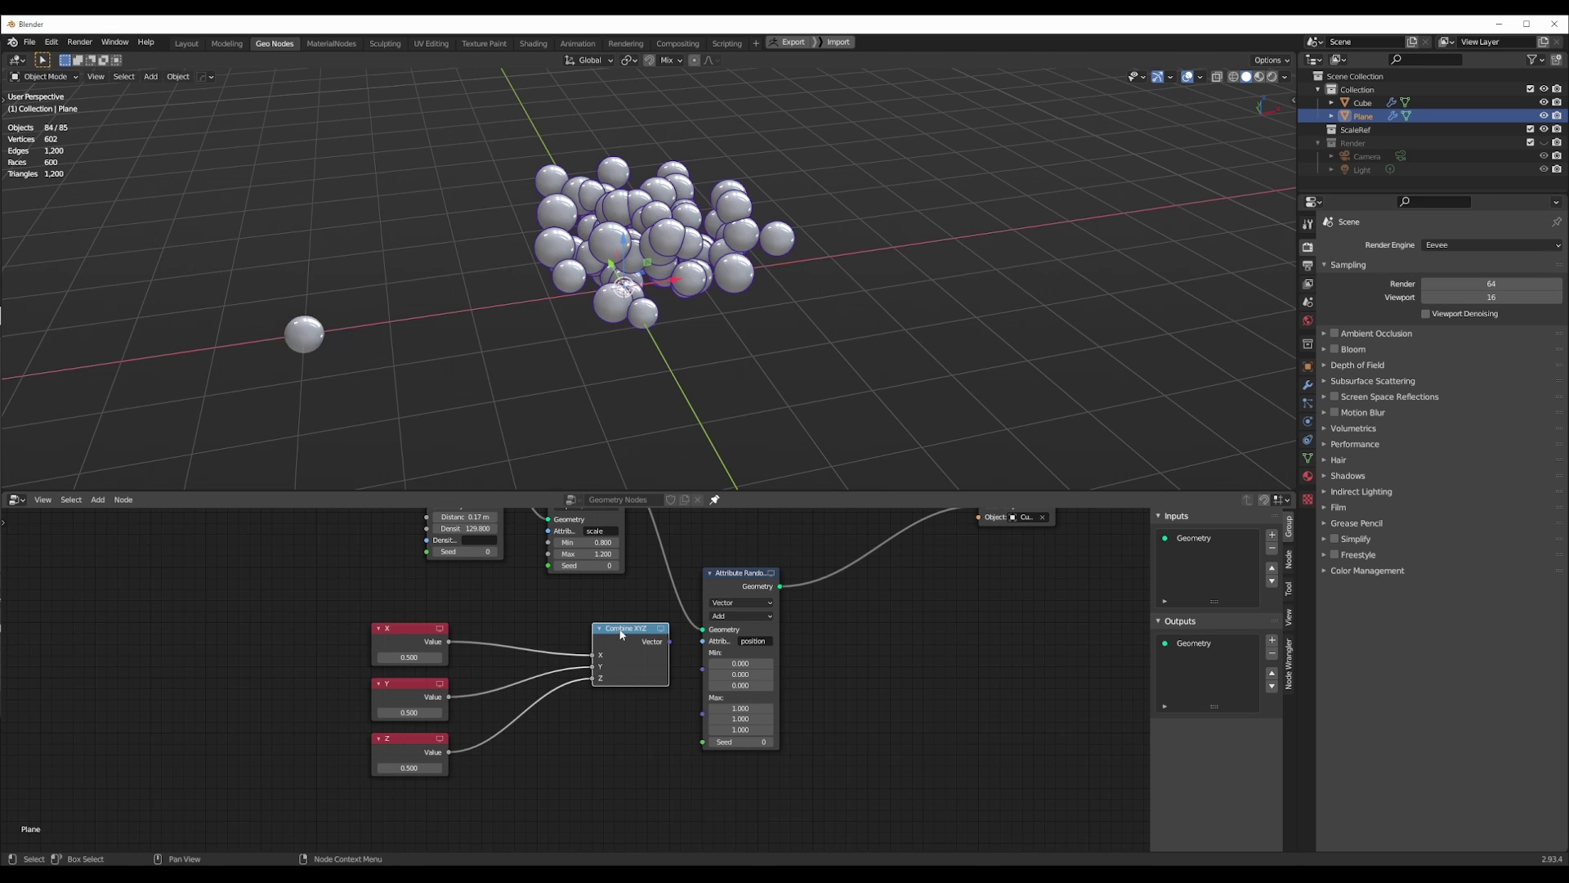
Duplicate the Combine XYZ node below the original and connect the X, Y and Z Value nodes to its matching inputs.
{"action": "key", "text": "shift+d"}
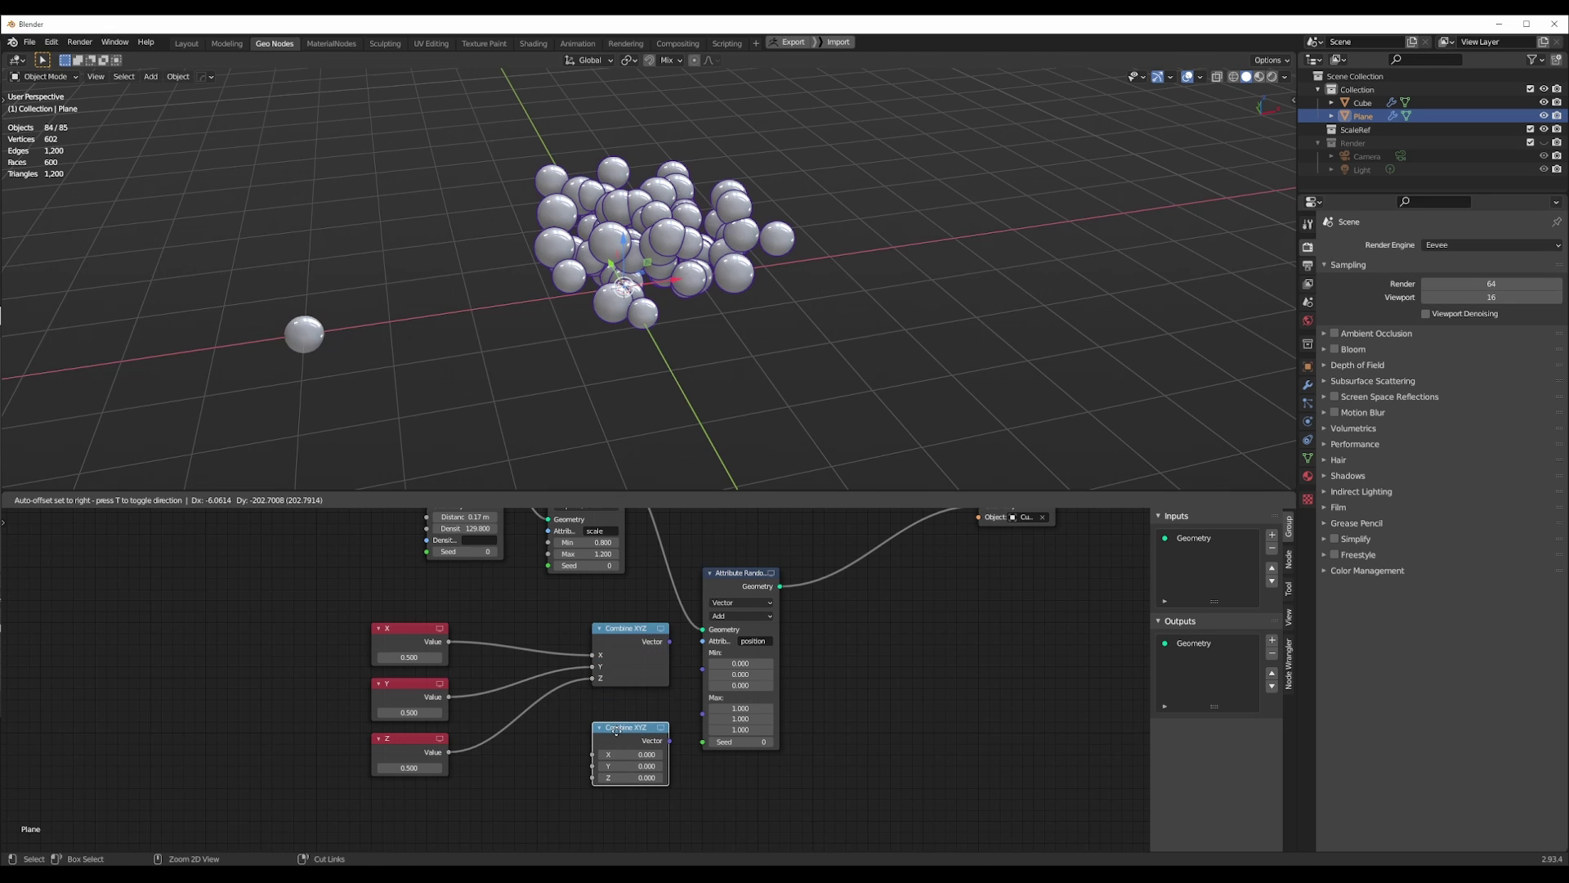
{"action": "left_click", "coordinate": [621, 733]}
{"action": "left_click_drag", "start_coordinate": [449, 642], "coordinate": [591, 754]}
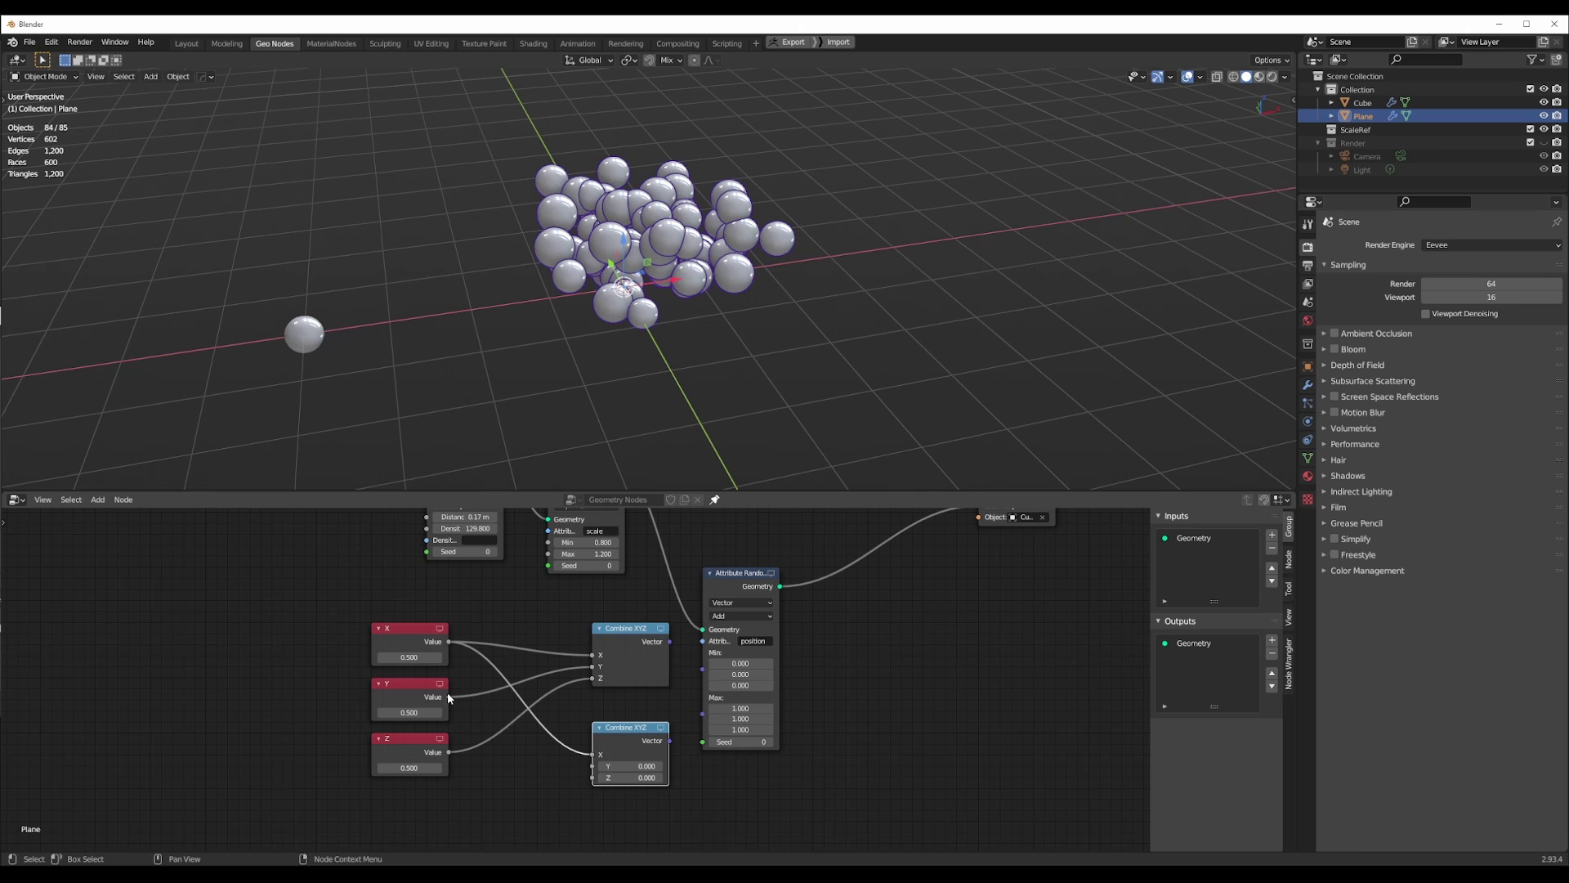
{"action": "left_click_drag", "start_coordinate": [449, 697], "coordinate": [591, 766]}
{"action": "left_click_drag", "start_coordinate": [448, 752], "coordinate": [592, 777]}
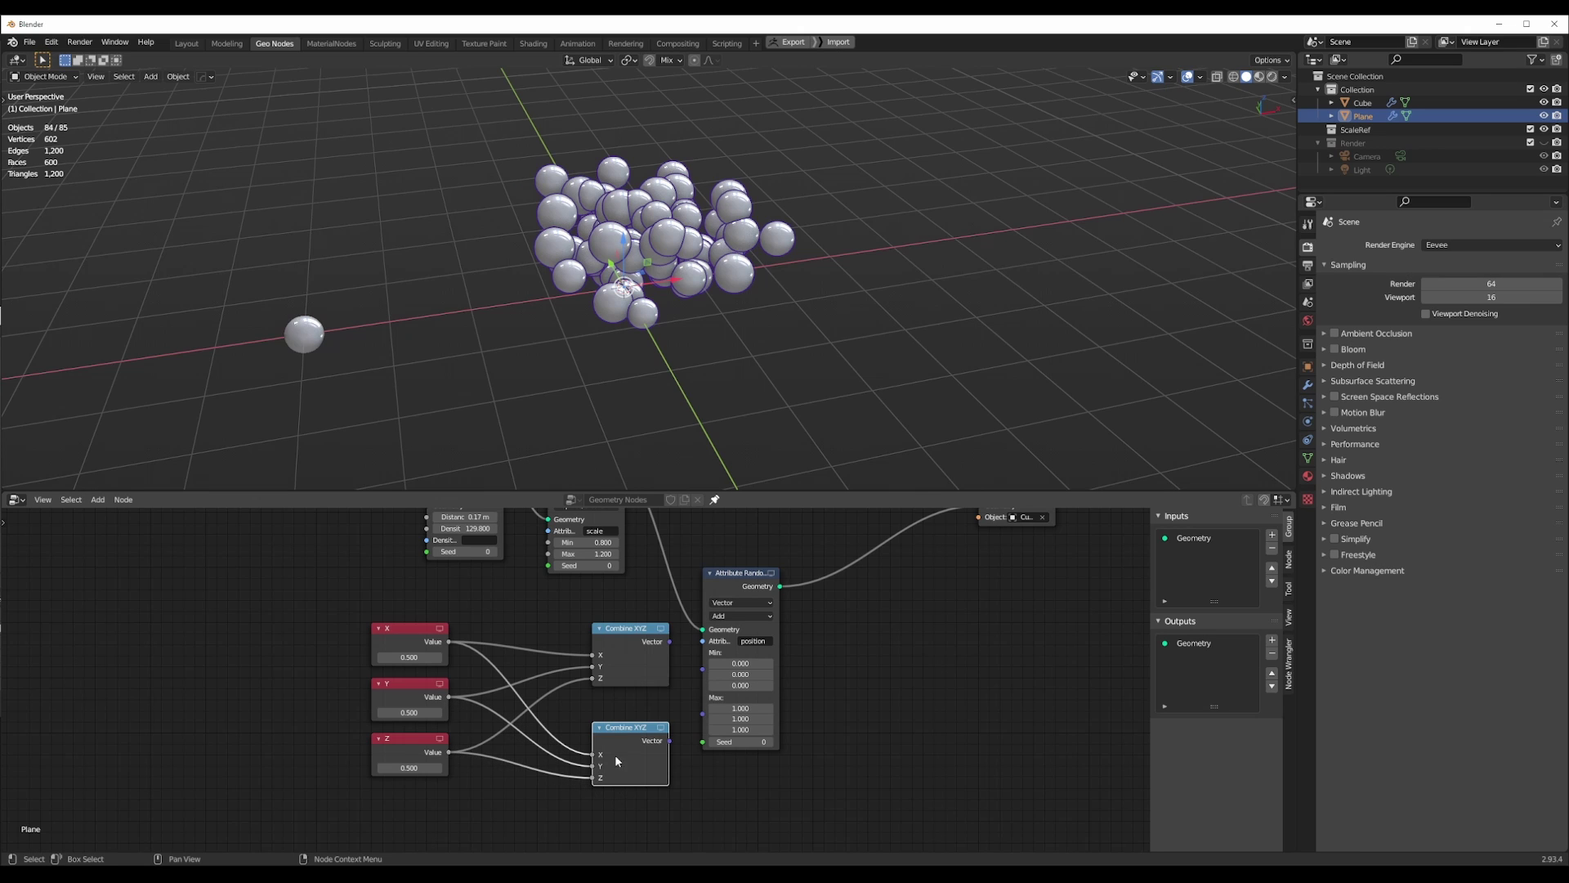
Add a Math node above the Value nodes, set to Multiply with a second value of -1.
{"action": "middle_click_drag", "start_coordinate": [503, 645], "coordinate": [522, 641]}
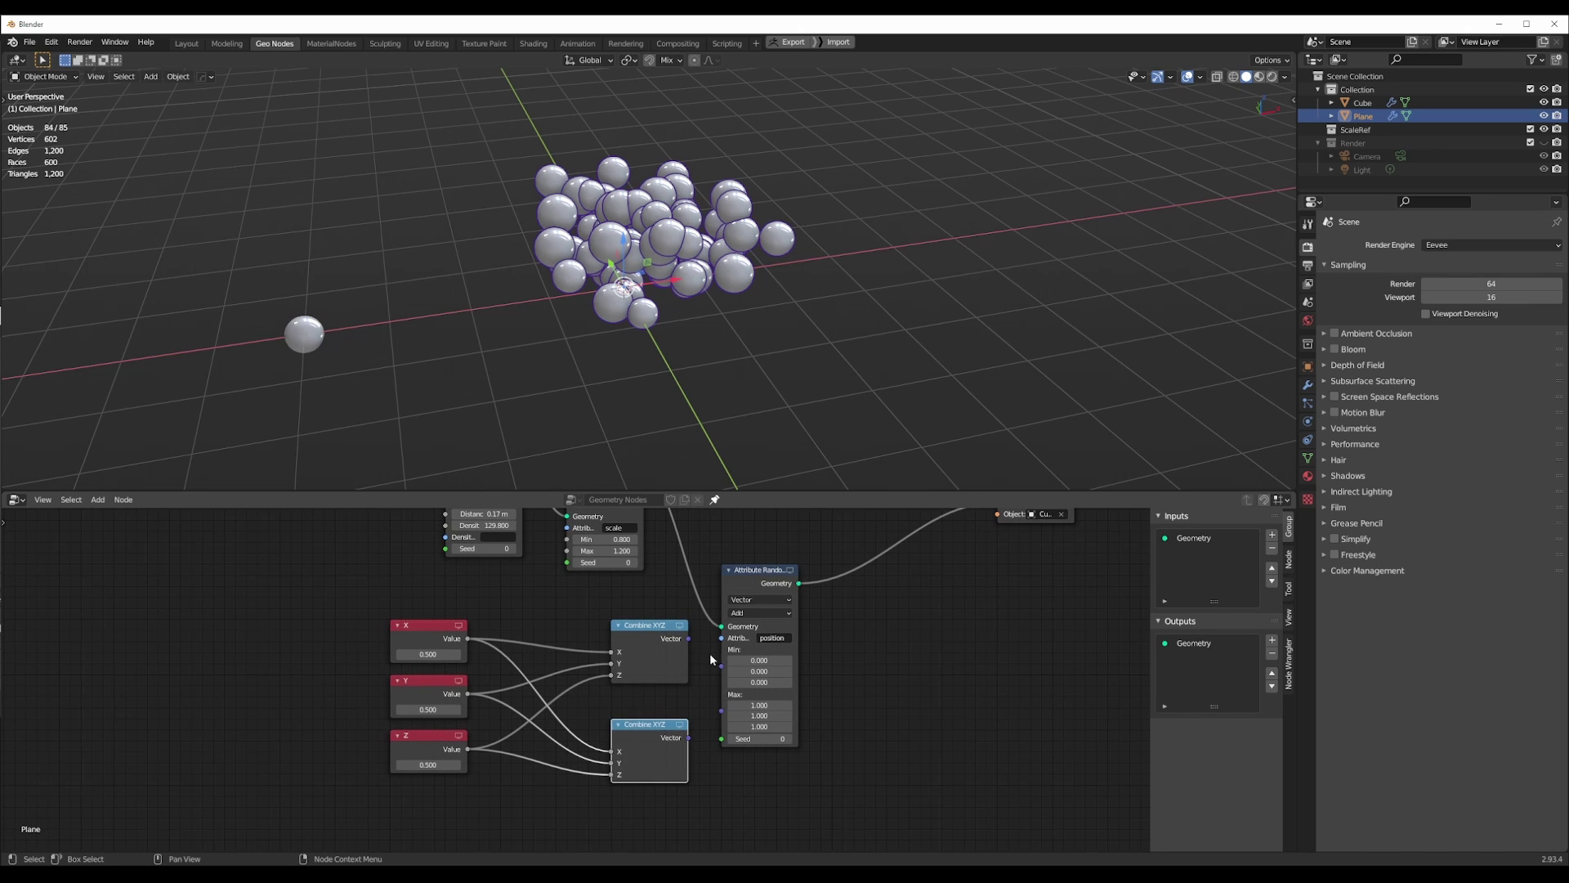
{"action": "scroll", "coordinate": [703, 639], "scroll_direction": "up", "scroll_amount": 2}
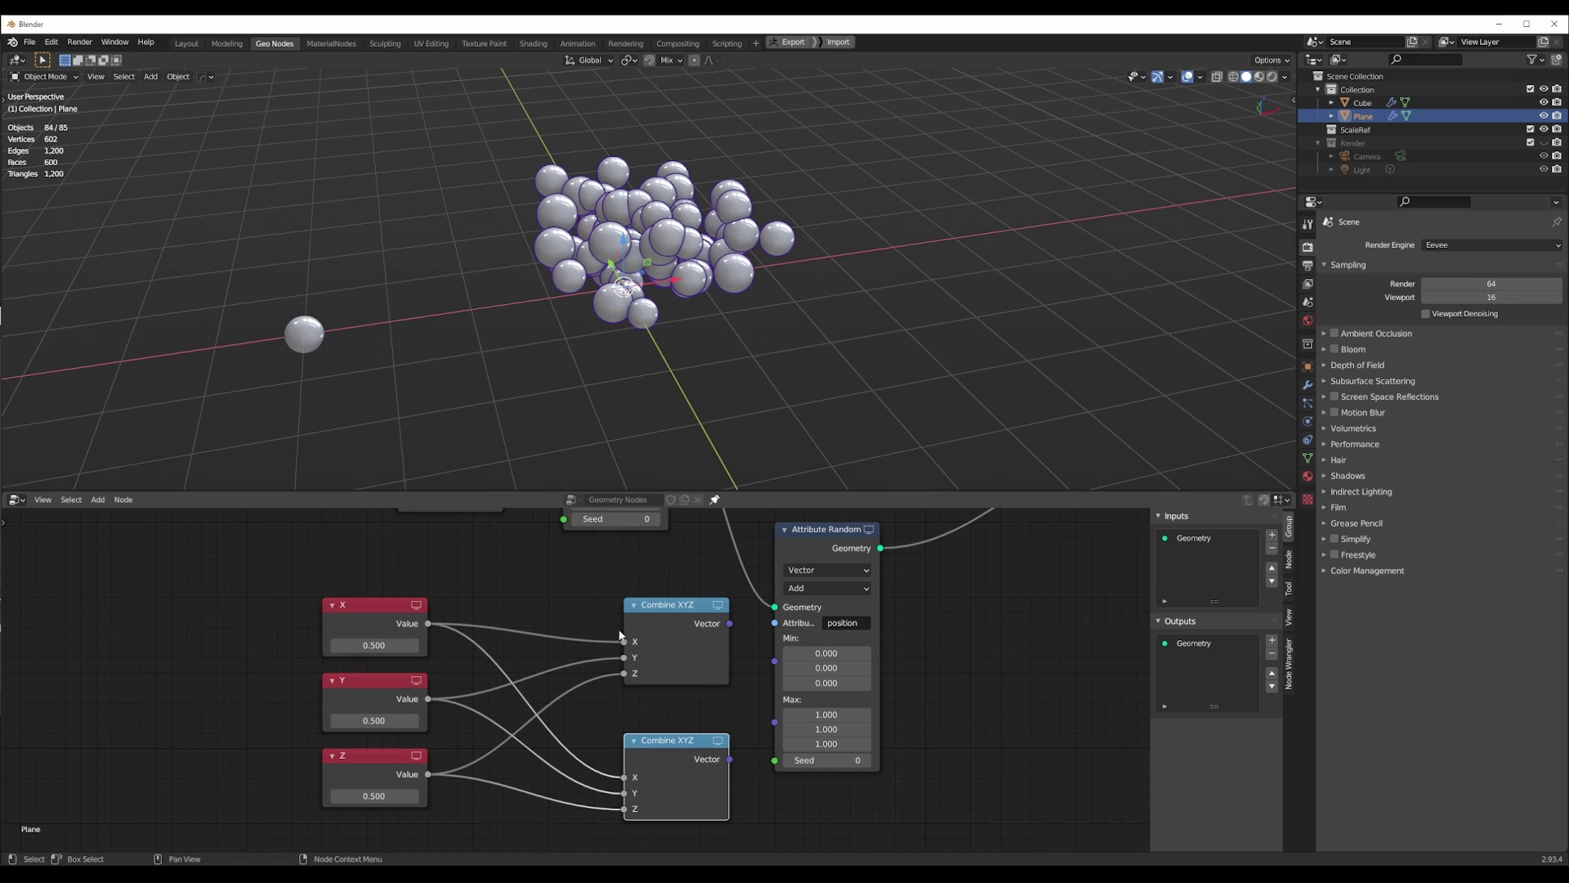
{"action": "key", "text": "shift+a"}
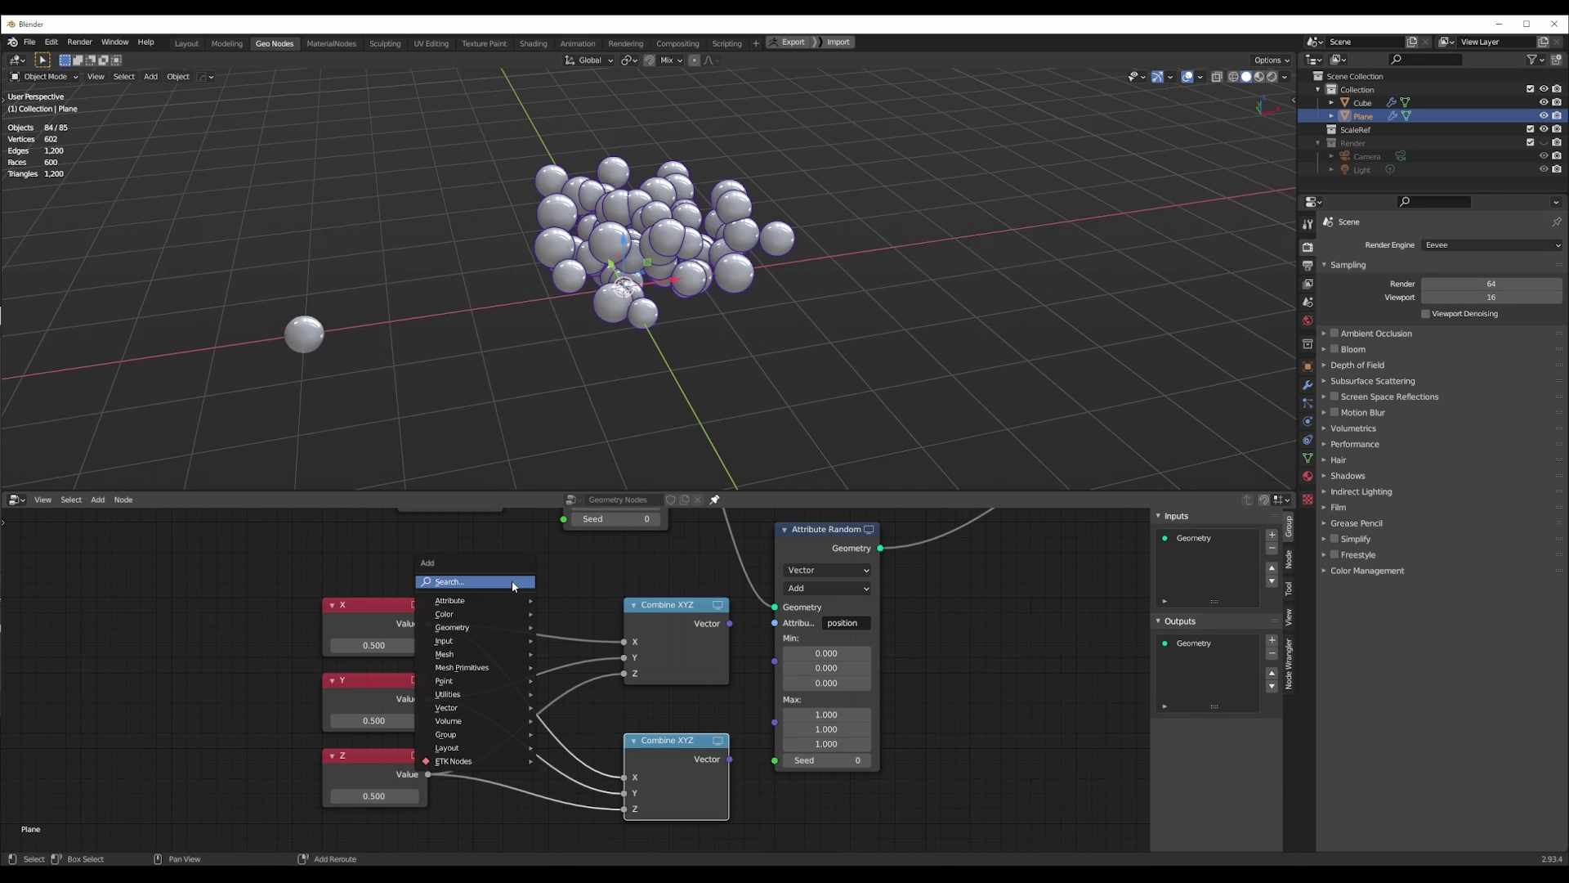
{"action": "type", "text": "add"}
{"action": "key", "text": "Return"}
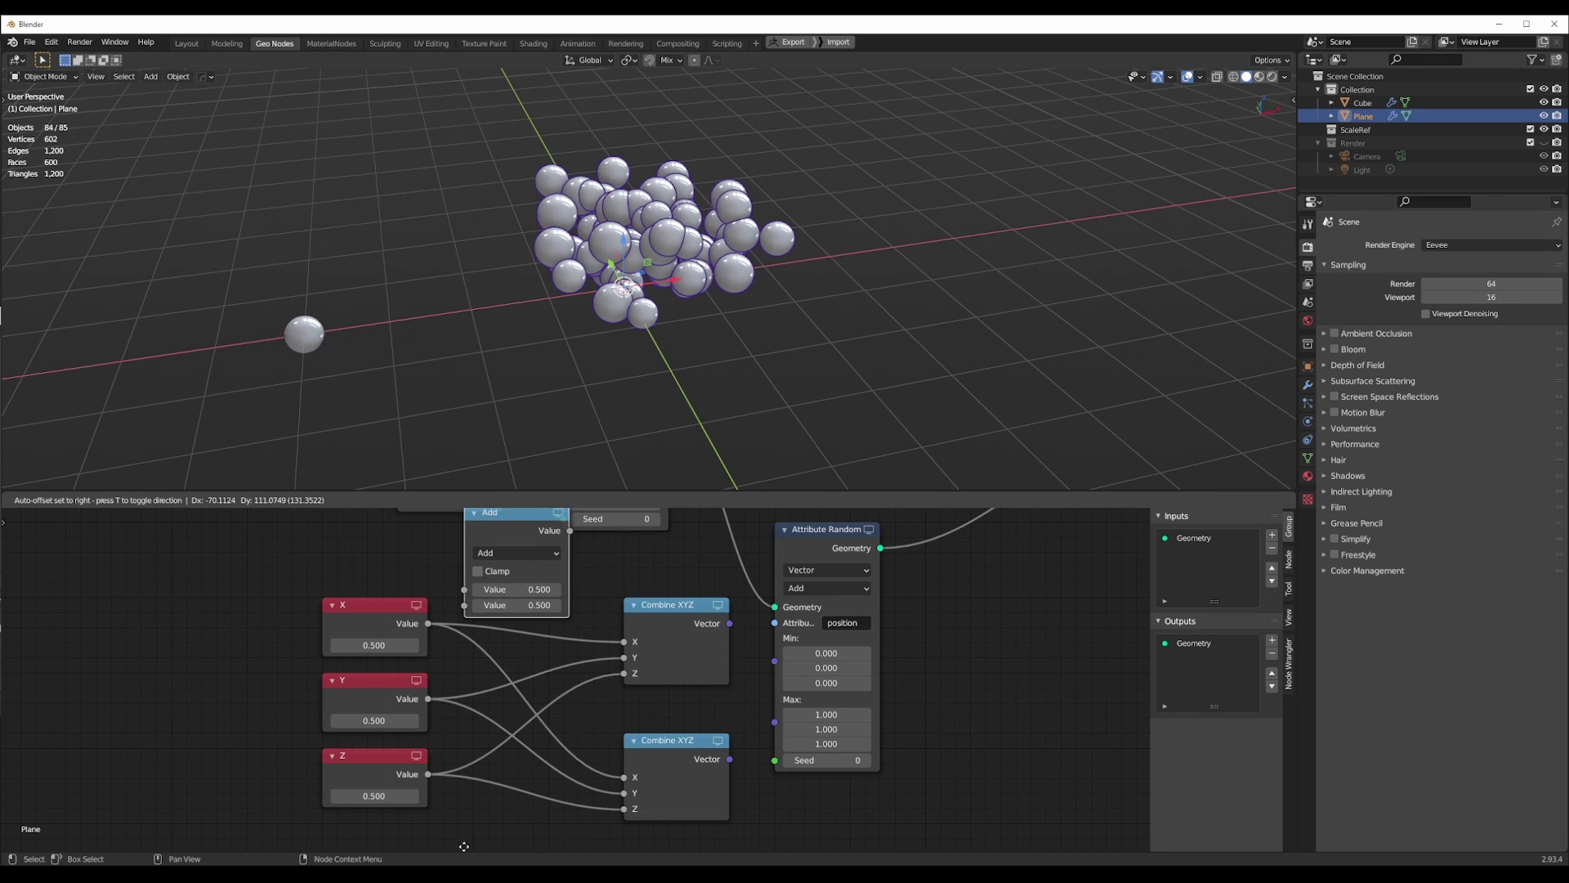
{"action": "left_click", "coordinate": [463, 834]}
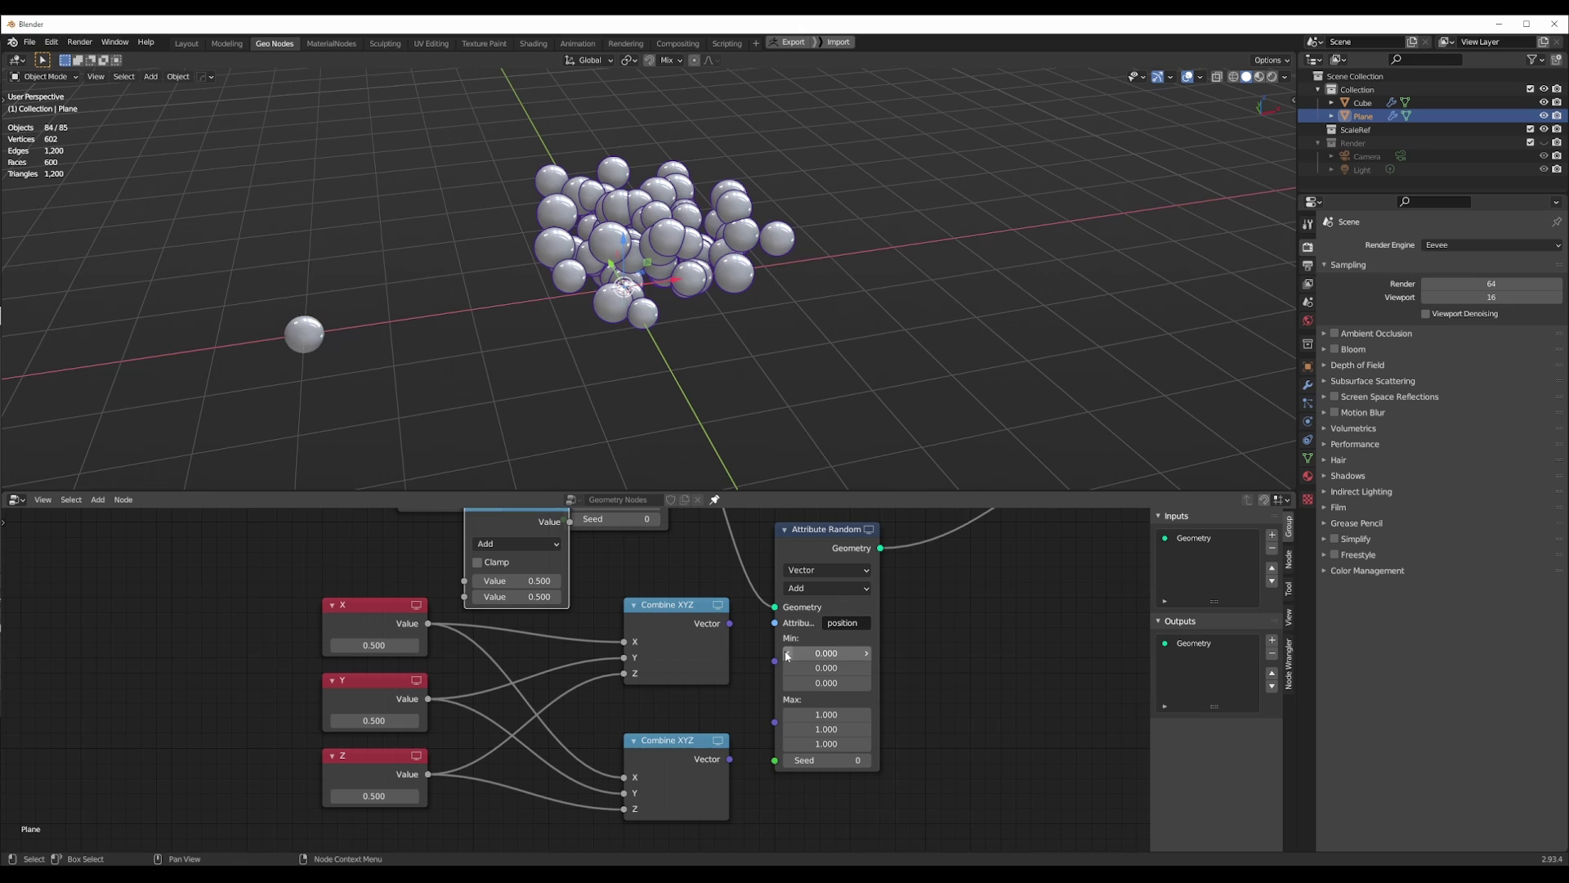
{"action": "scroll", "coordinate": [645, 646], "scroll_direction": "down", "scroll_amount": 1}
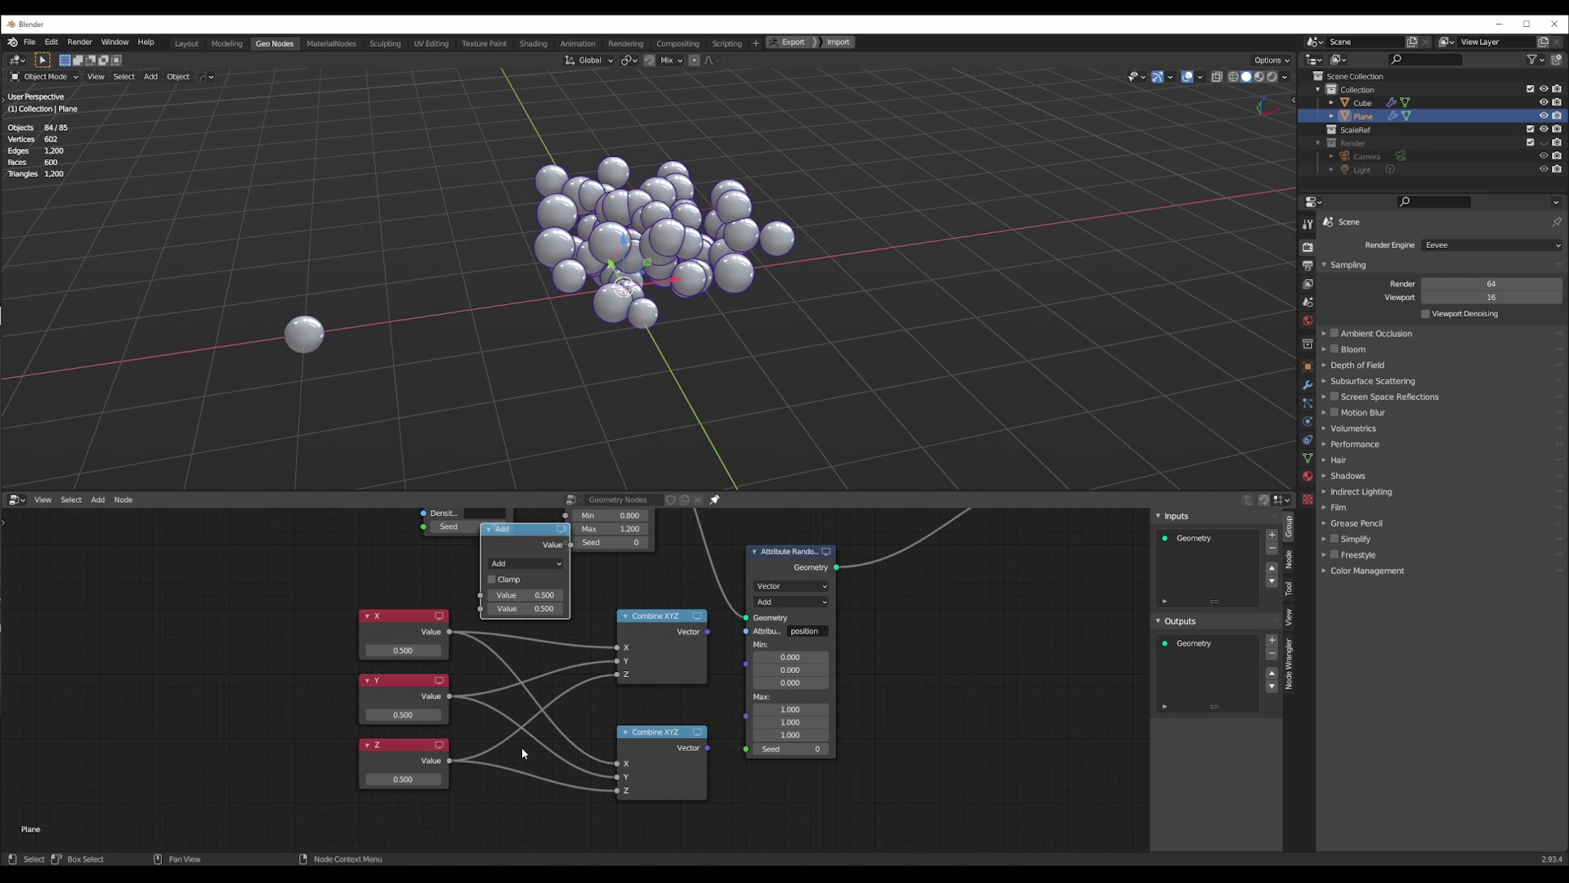
{"action": "left_click", "coordinate": [523, 564]}
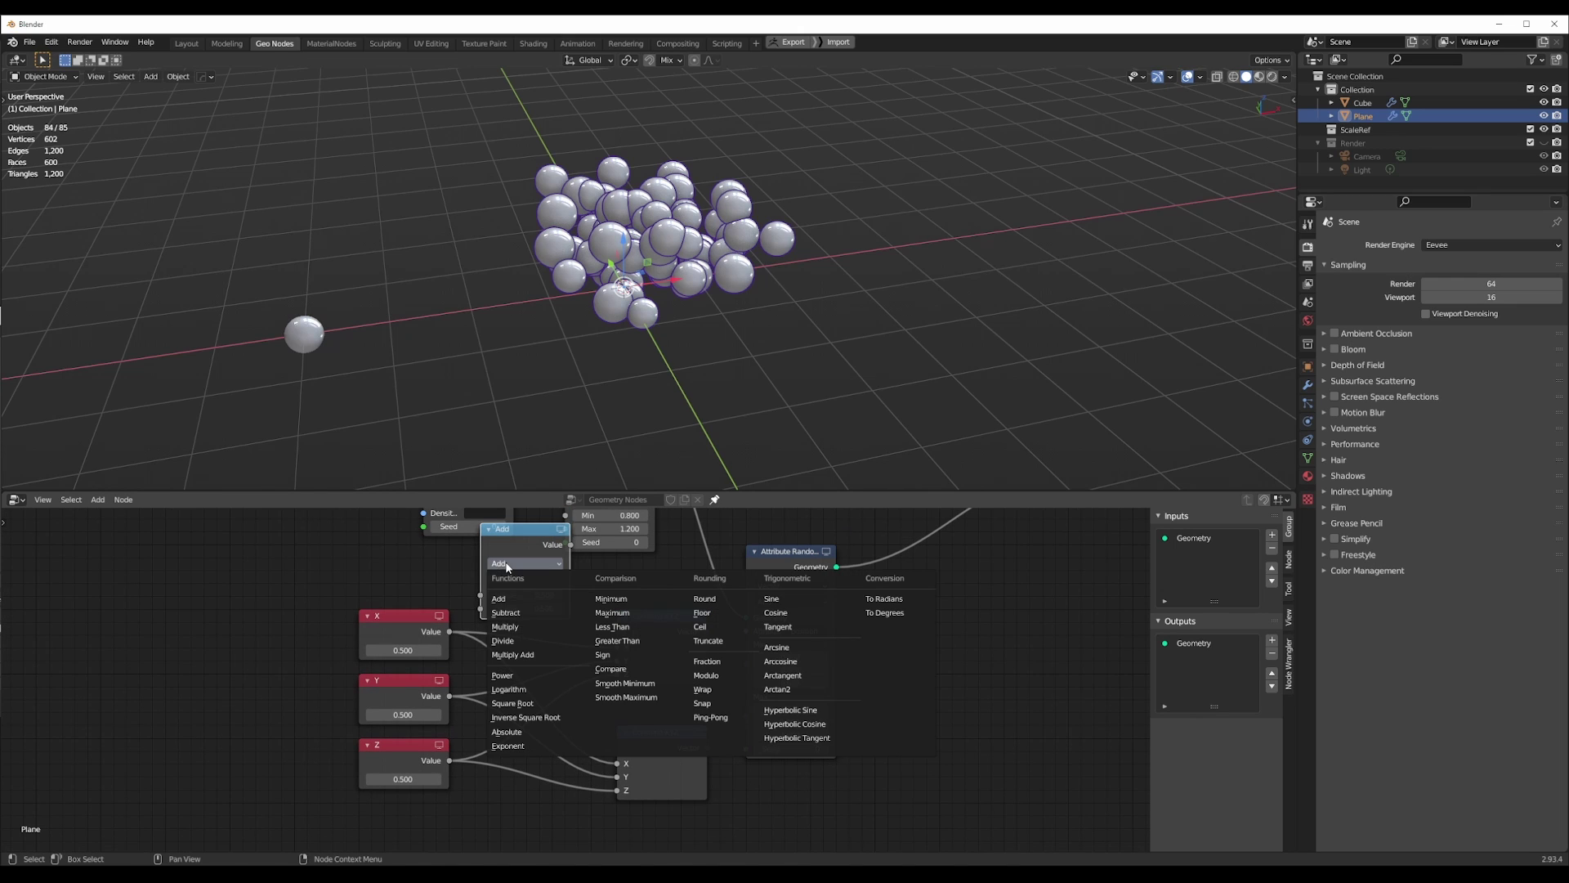
{"action": "left_click", "coordinate": [532, 626]}
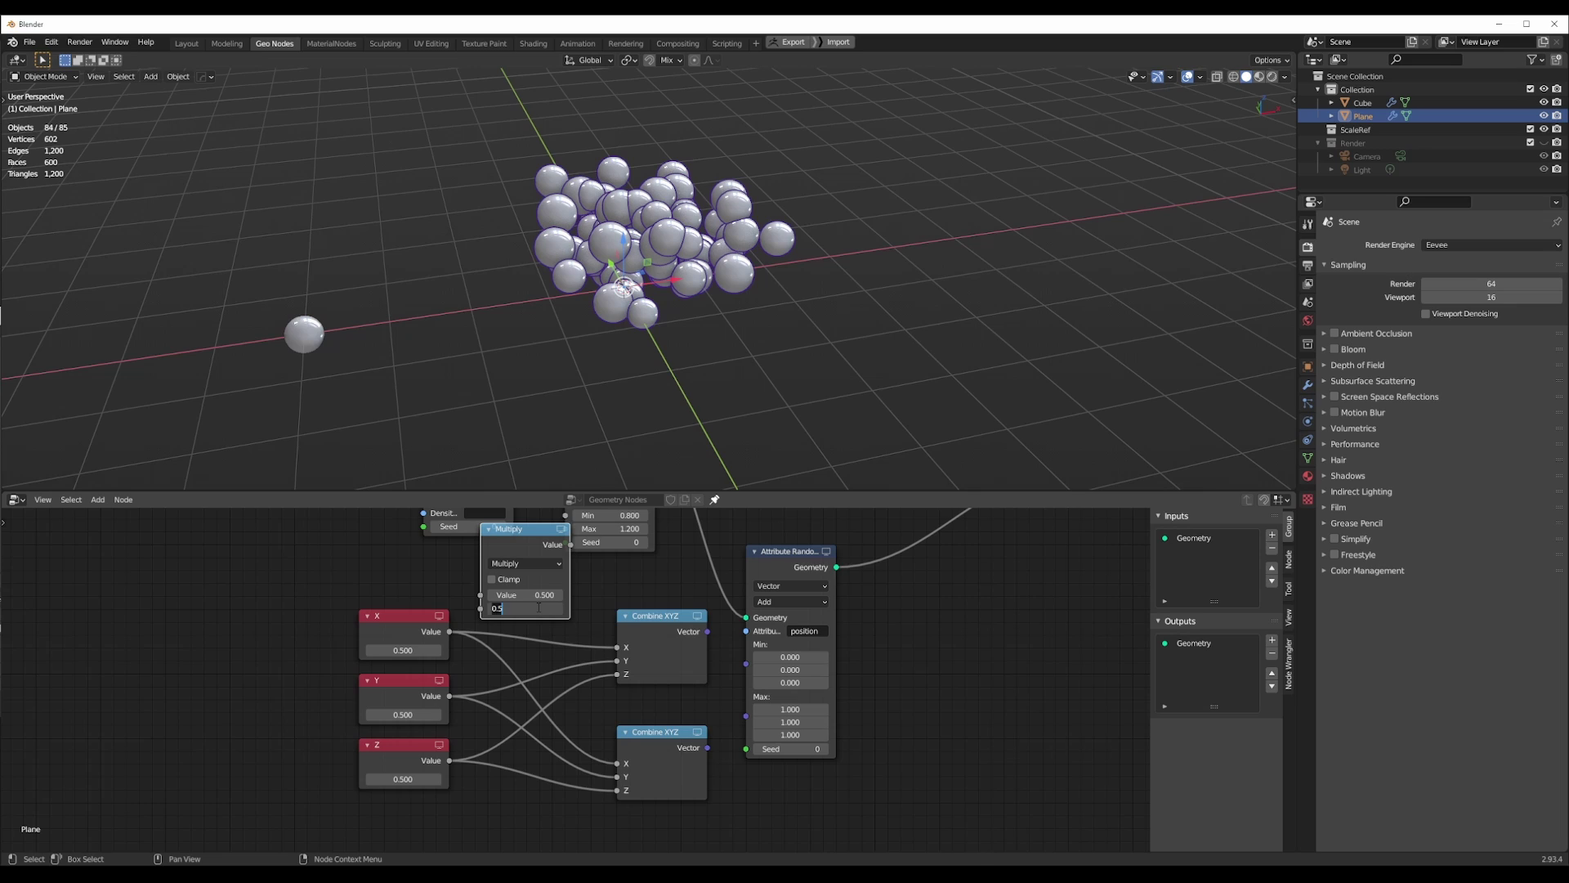
{"action": "left_click", "coordinate": [538, 608]}
{"action": "type", "text": "-1"}
{"action": "key", "text": "Return"}
Feed the X value into the Multiply node, then collapse it and place it between X and the upper Combine XYZ node.
{"action": "left_click_drag", "start_coordinate": [450, 632], "coordinate": [479, 595]}
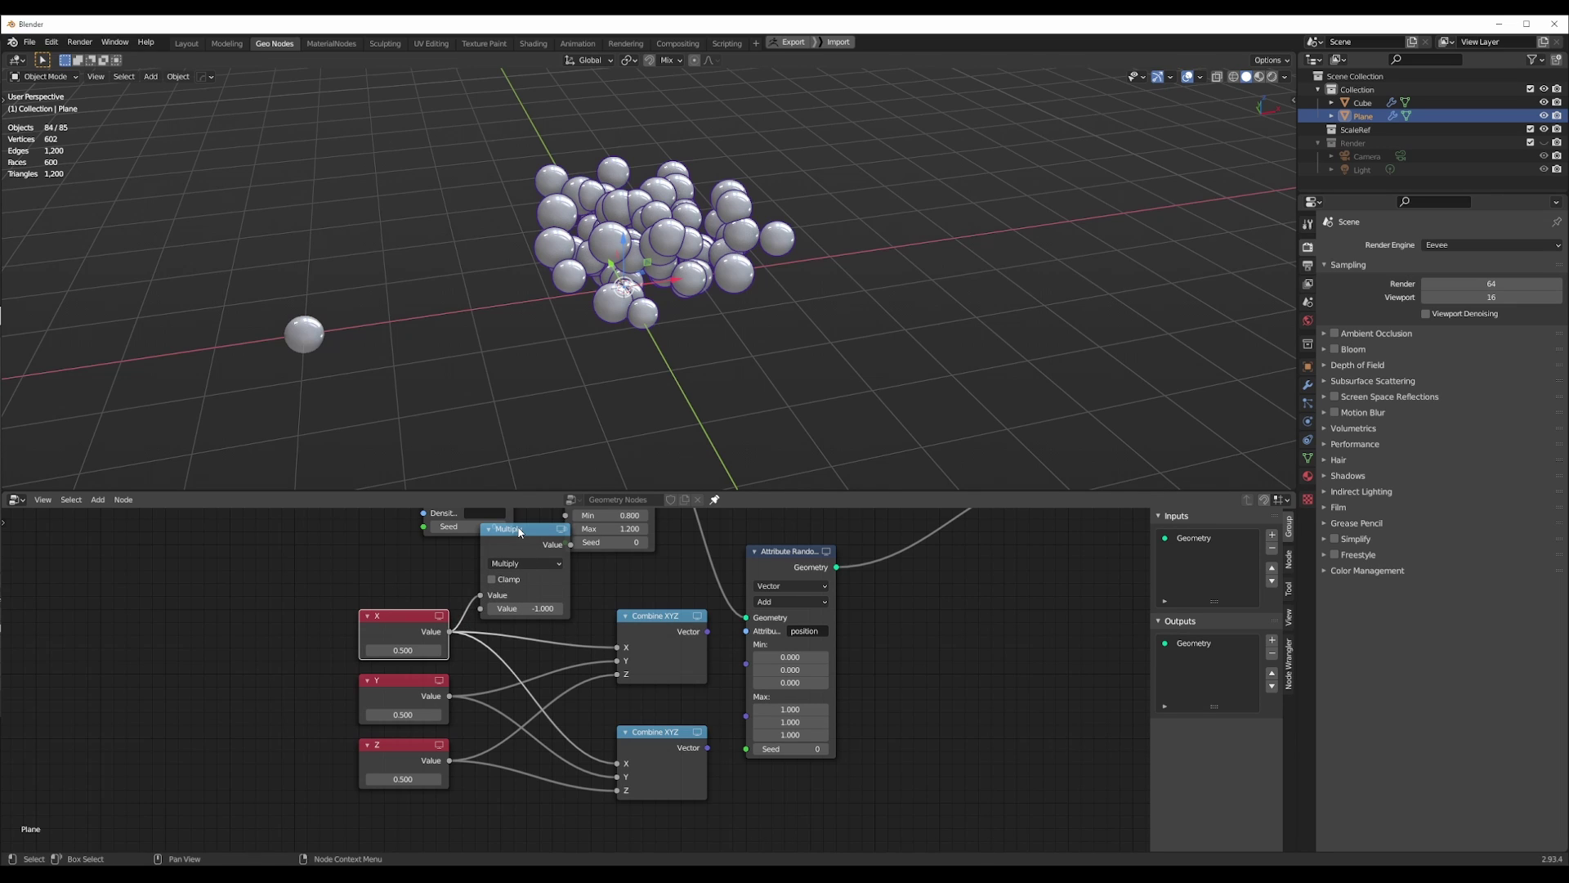
{"action": "left_click", "coordinate": [488, 529]}
{"action": "left_click_drag", "start_coordinate": [513, 533], "coordinate": [527, 613]}
{"action": "key", "text": "shift+d"}
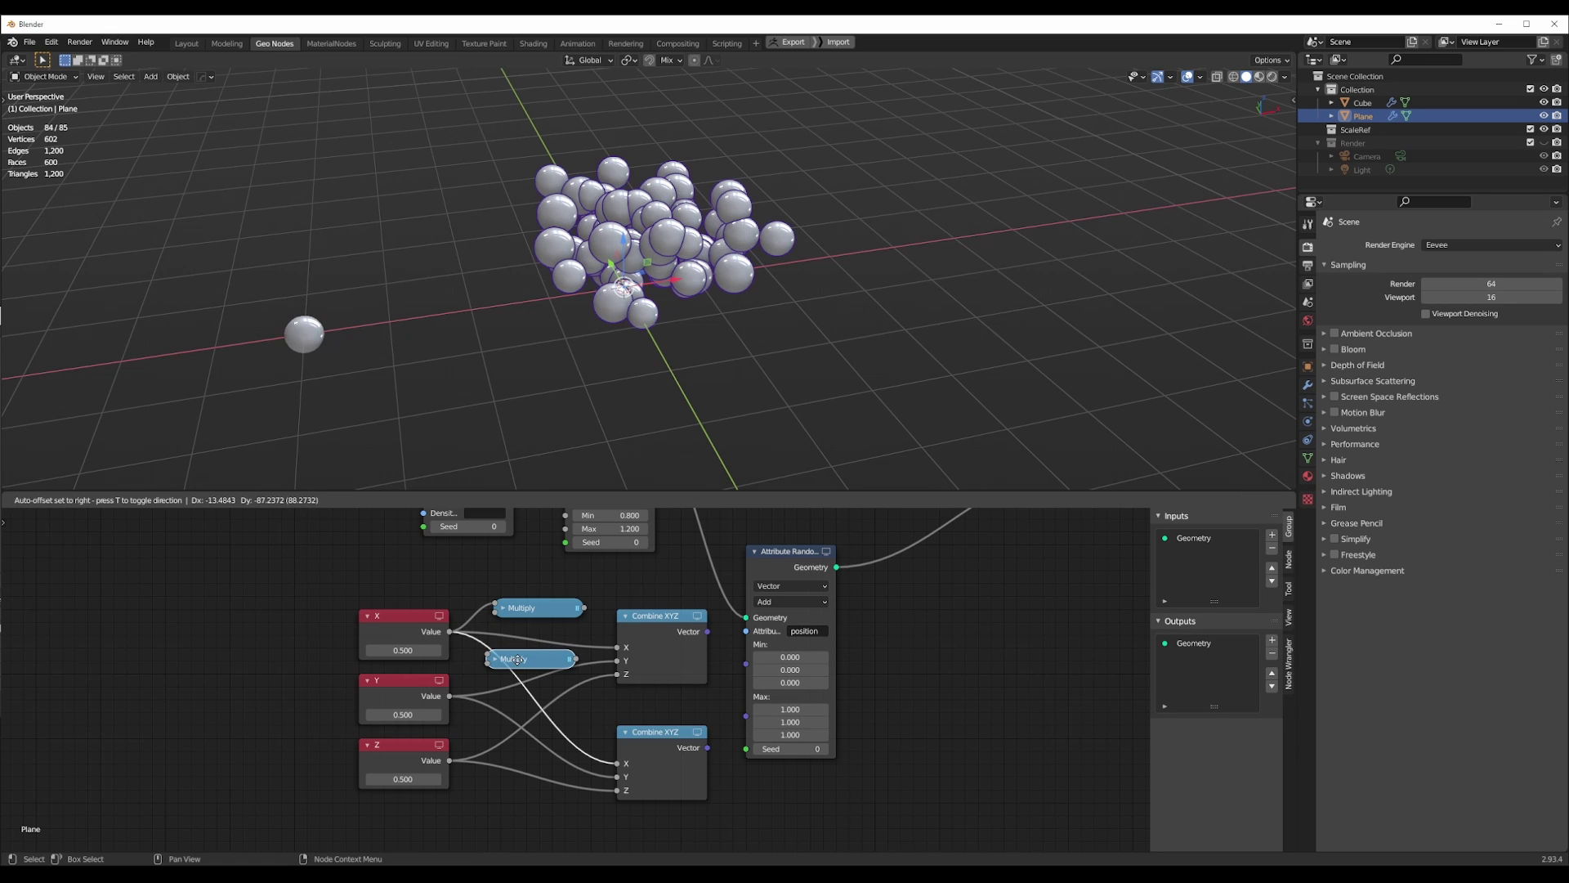
{"action": "left_click", "coordinate": [528, 666]}
{"action": "key", "text": "ctrl+z"}
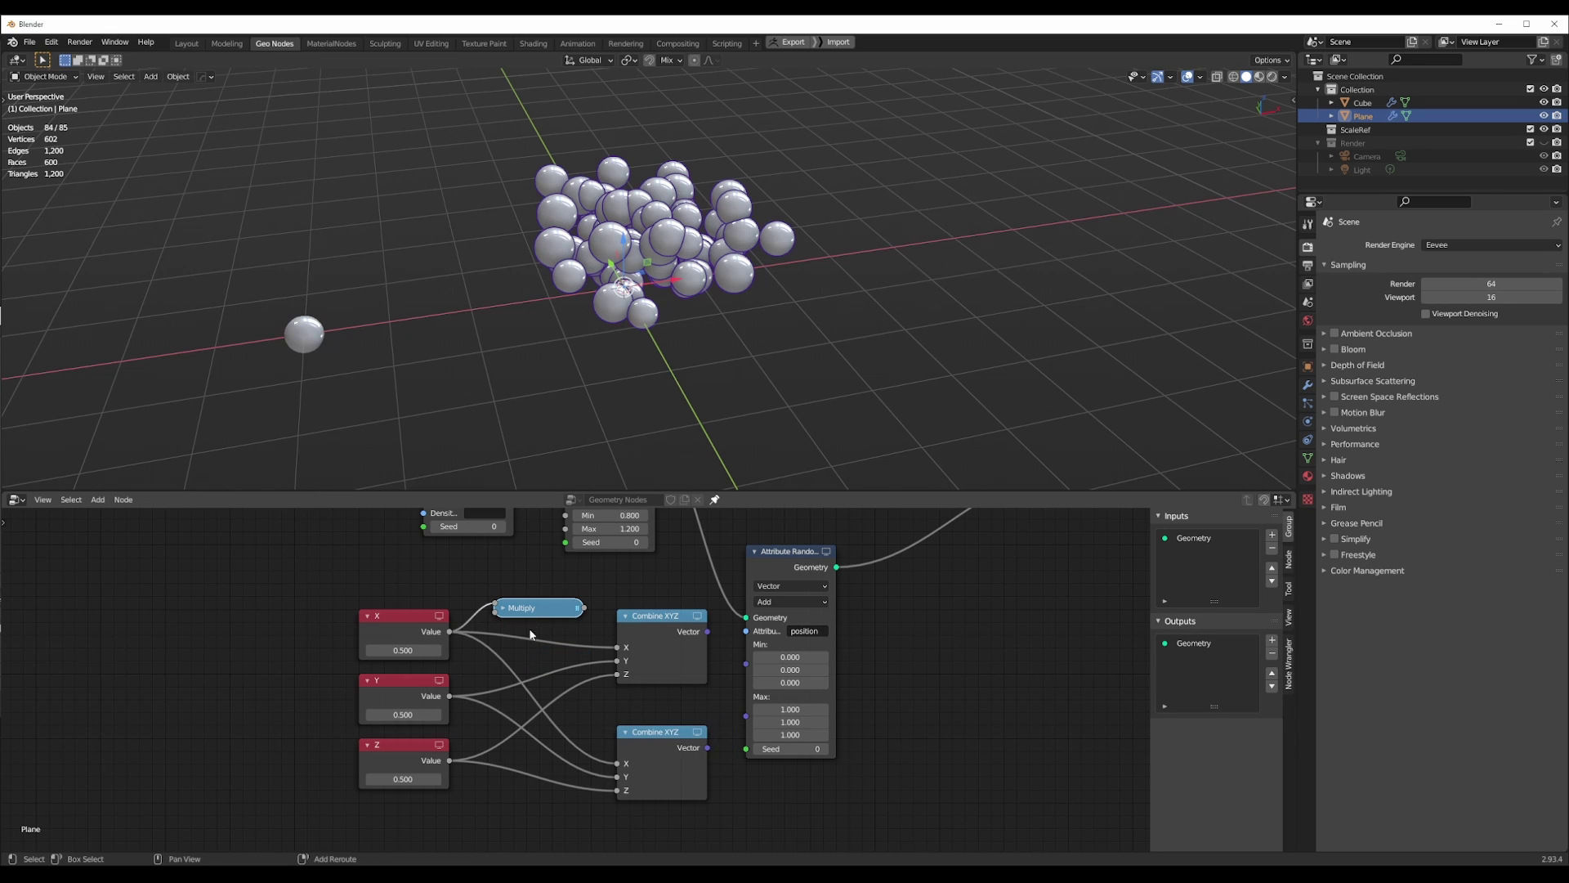
Duplicate the collapsed Multiply node twice, placing the copies on the Y and Z links into the upper Combine XYZ node.
{"action": "key", "text": "shift+d"}
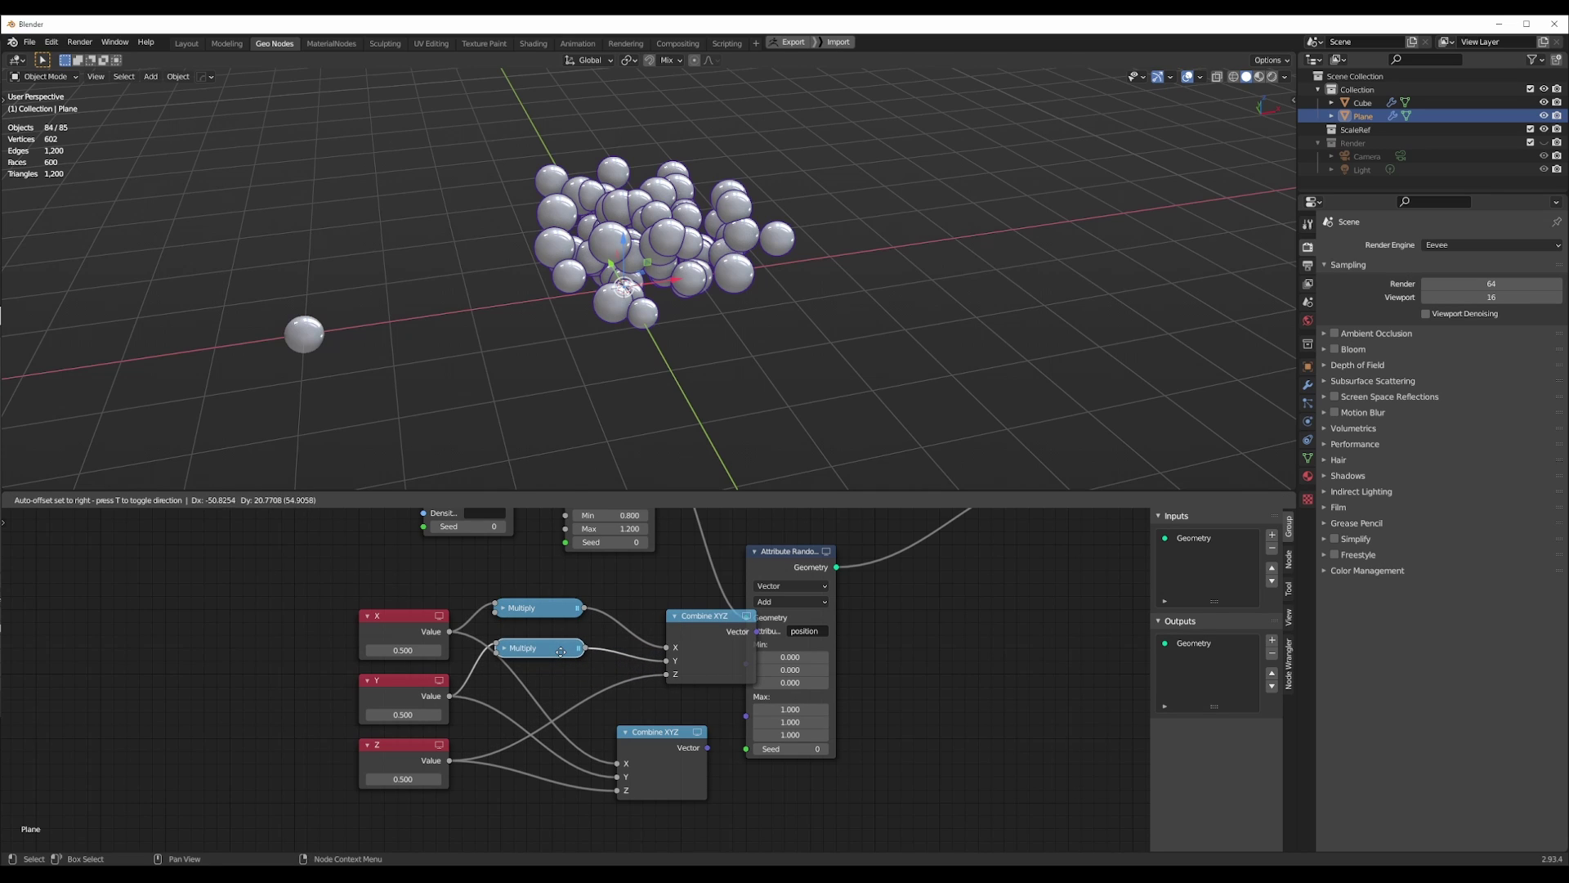
{"action": "left_click", "coordinate": [561, 651]}
{"action": "key", "text": "shift+d"}
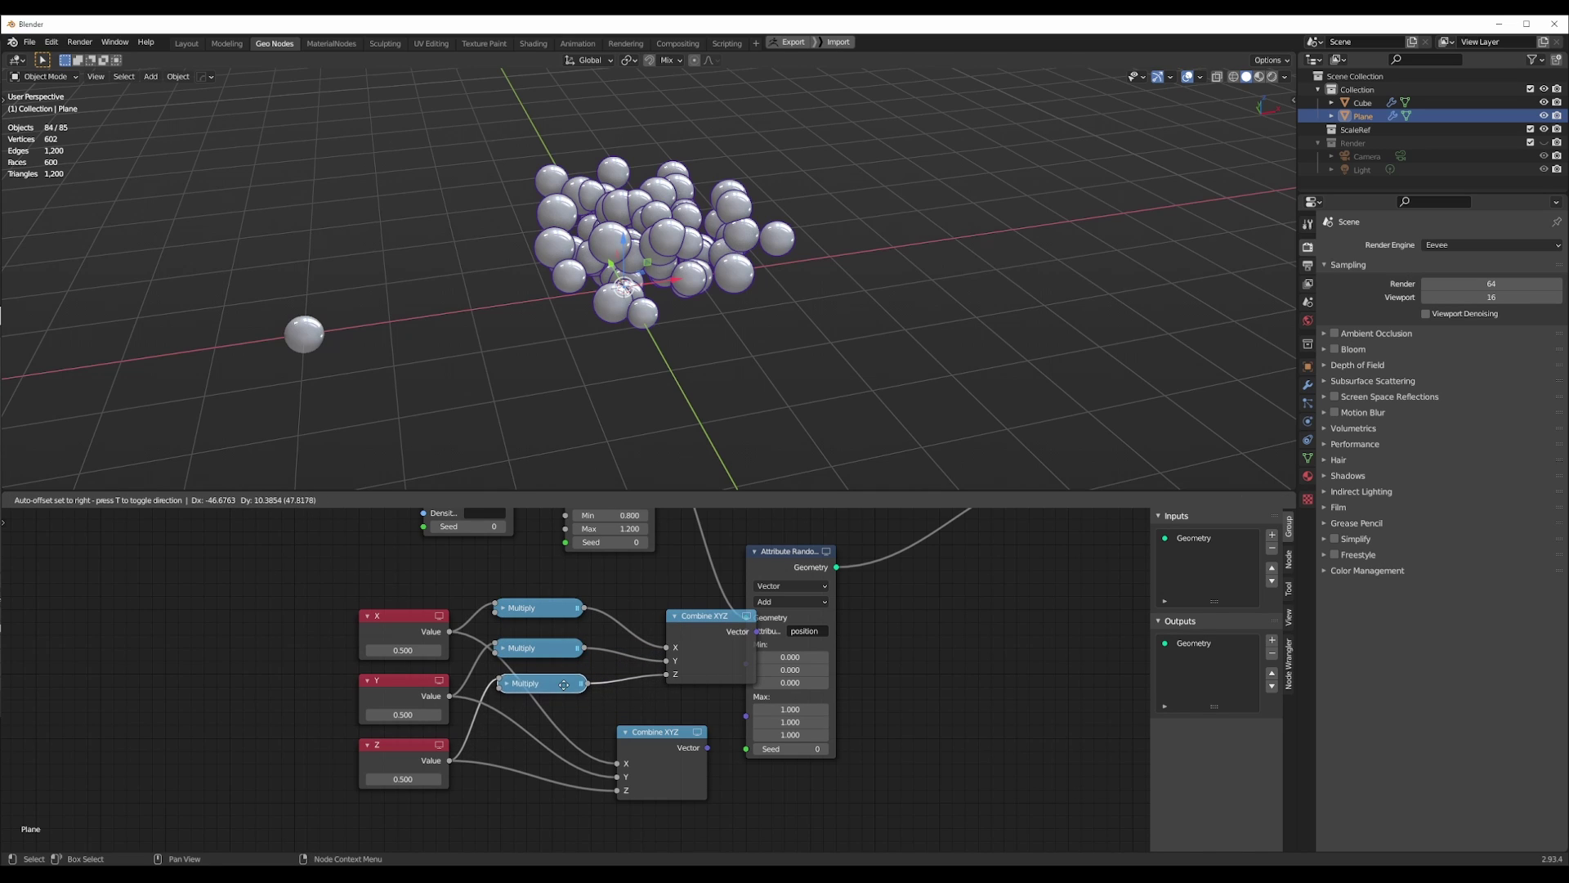
{"action": "left_click", "coordinate": [564, 684]}
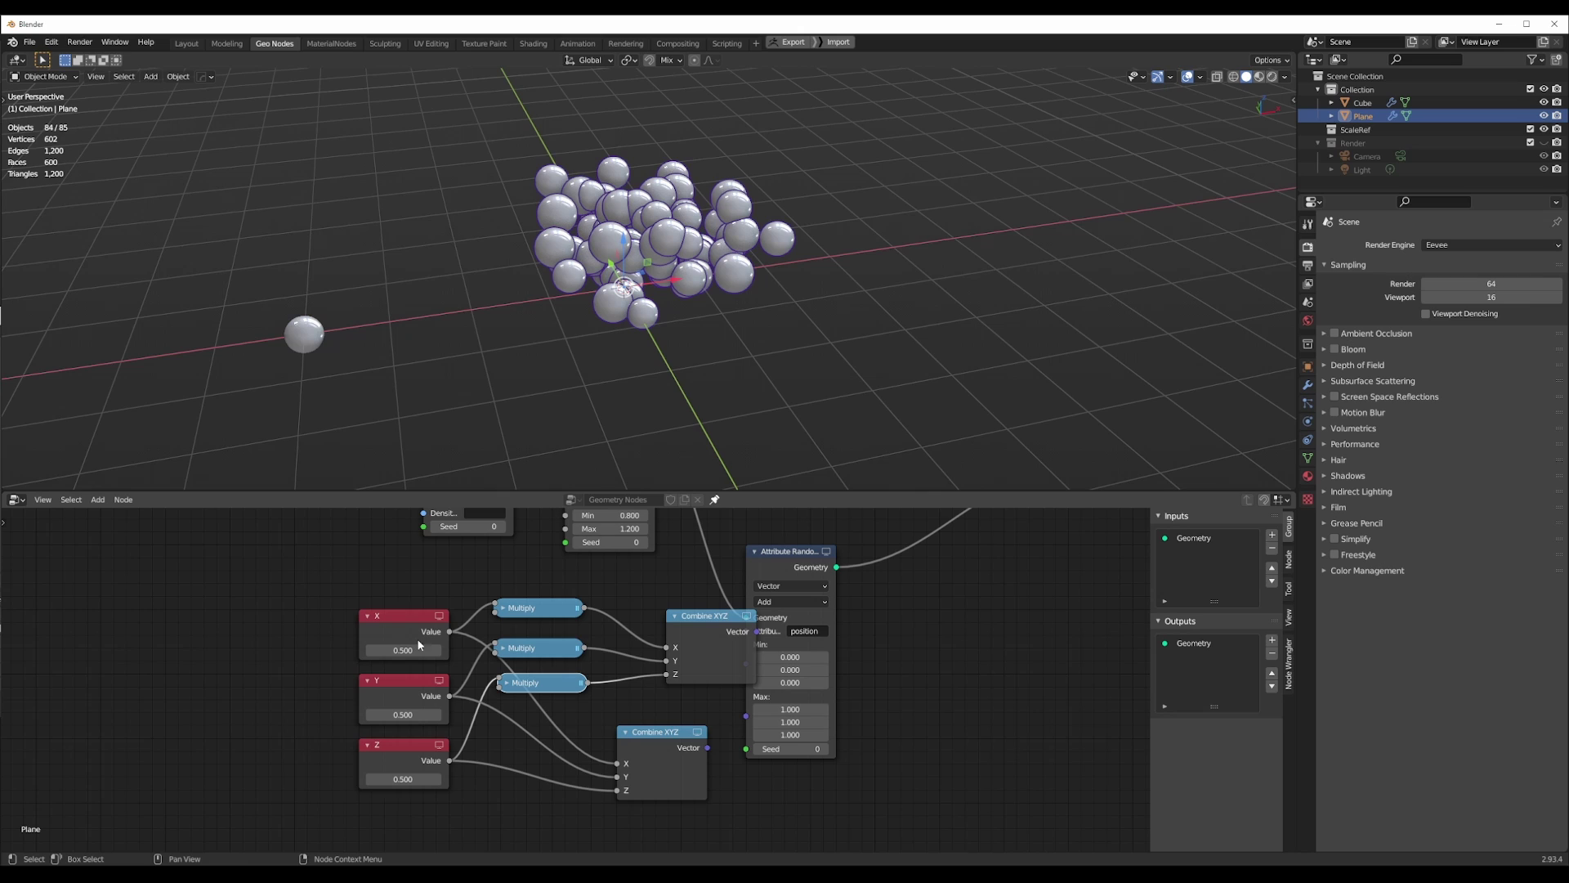
Realign the two Combine XYZ nodes and connect the upper one to Min and the lower one to Max of the position randomizer.
{"action": "middle_click_drag", "start_coordinate": [685, 339], "coordinate": [711, 352]}
{"action": "left_click_drag", "start_coordinate": [720, 615], "coordinate": [664, 599]}
{"action": "left_click_drag", "start_coordinate": [641, 734], "coordinate": [631, 735]}
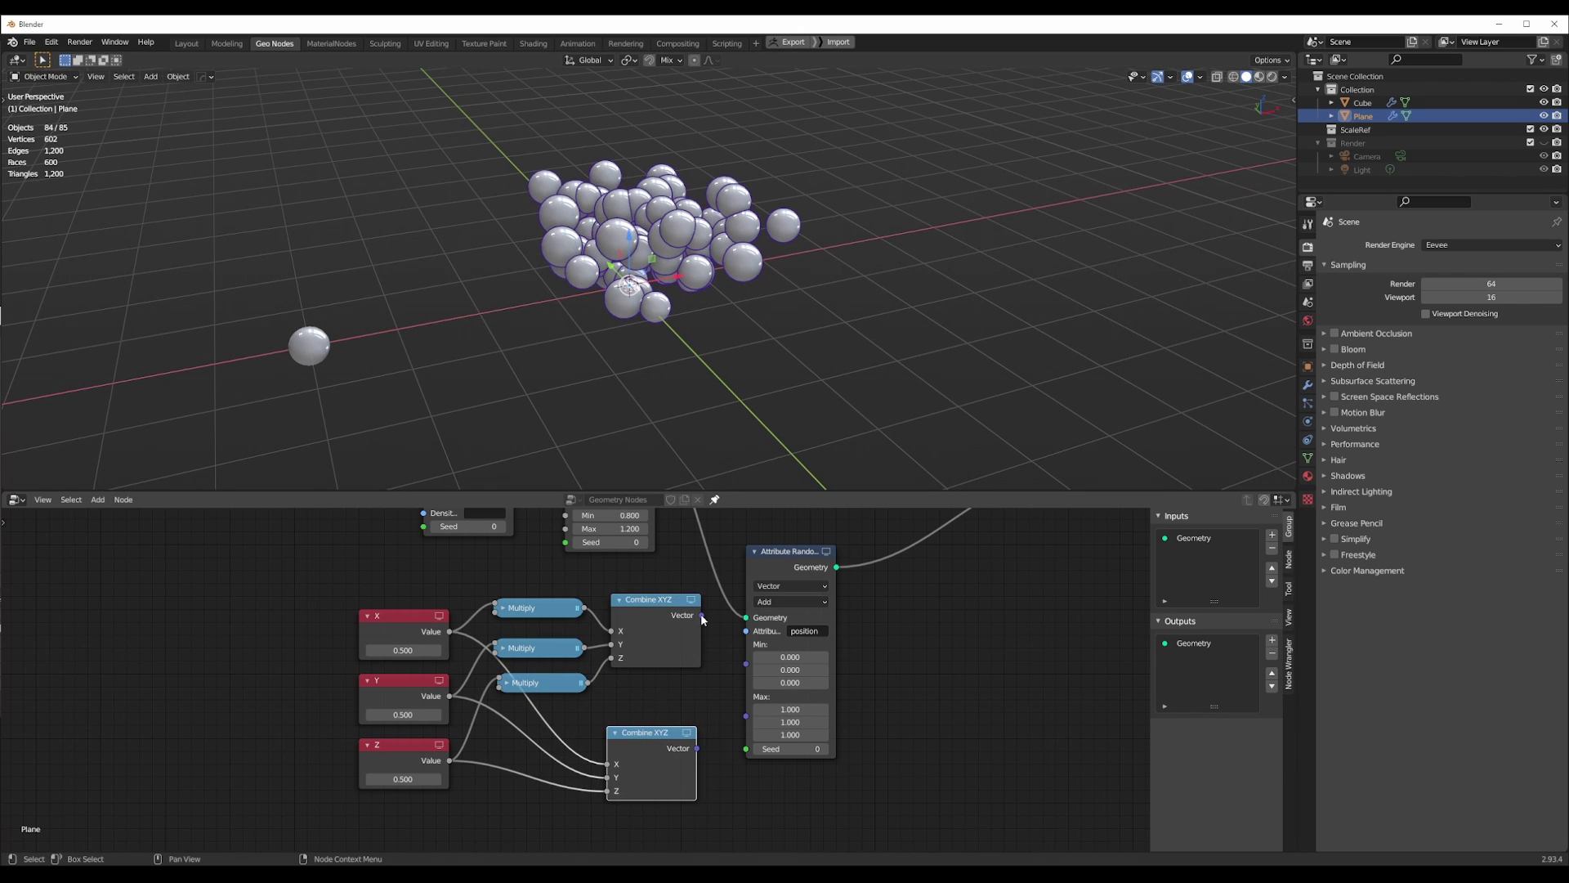
{"action": "left_click_drag", "start_coordinate": [701, 616], "coordinate": [746, 645]}
{"action": "left_click_drag", "start_coordinate": [695, 752], "coordinate": [747, 678]}
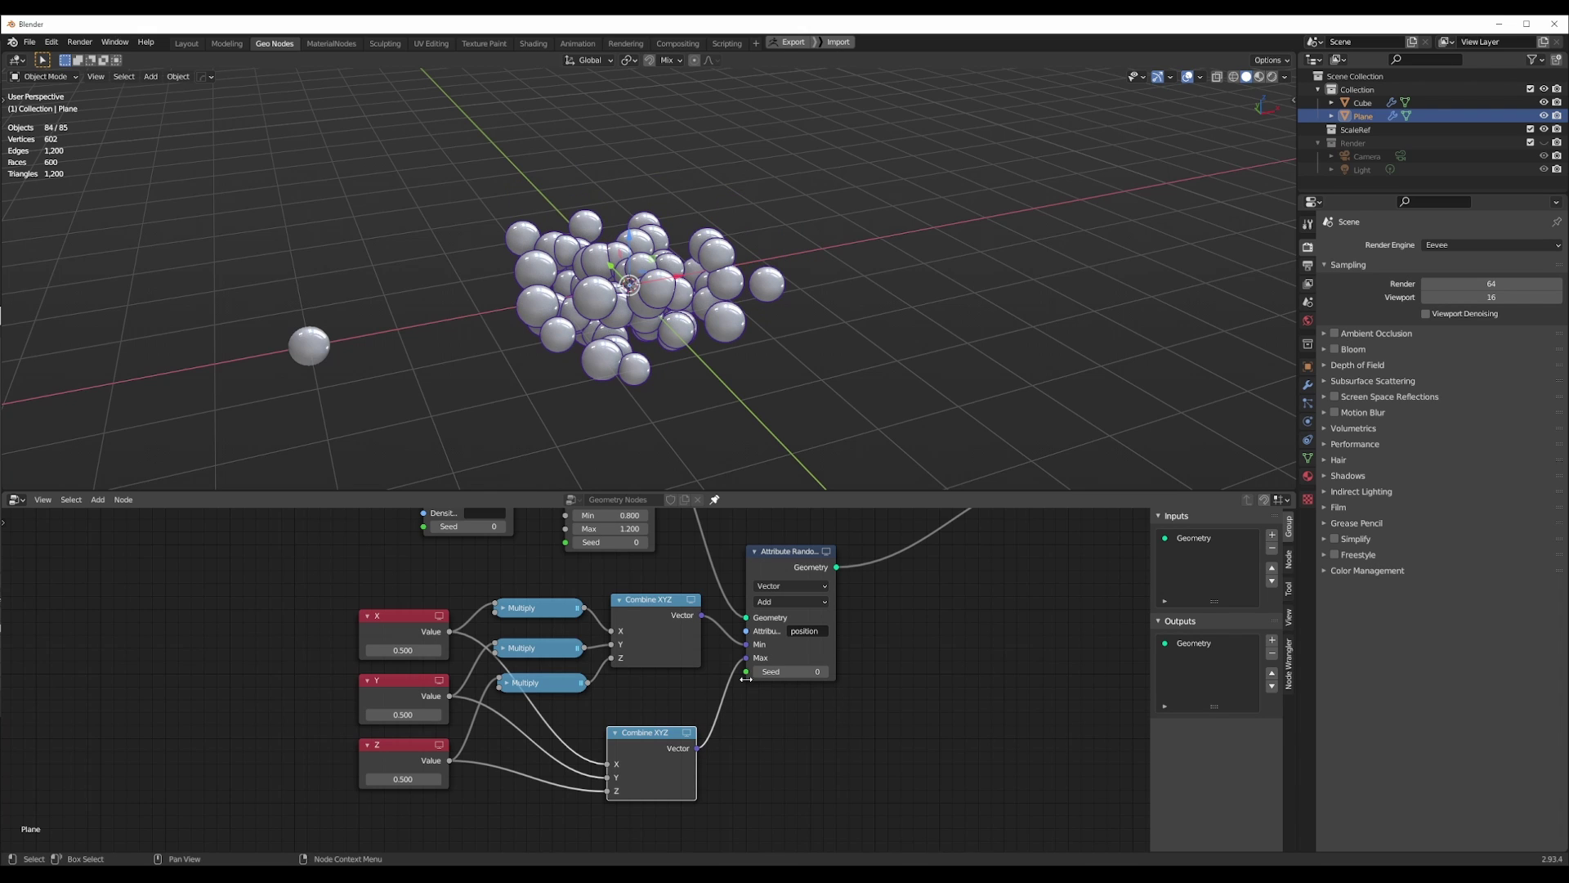
Set the X and Y Value nodes to 0.
{"action": "middle_click_drag", "start_coordinate": [736, 294], "coordinate": [665, 360]}
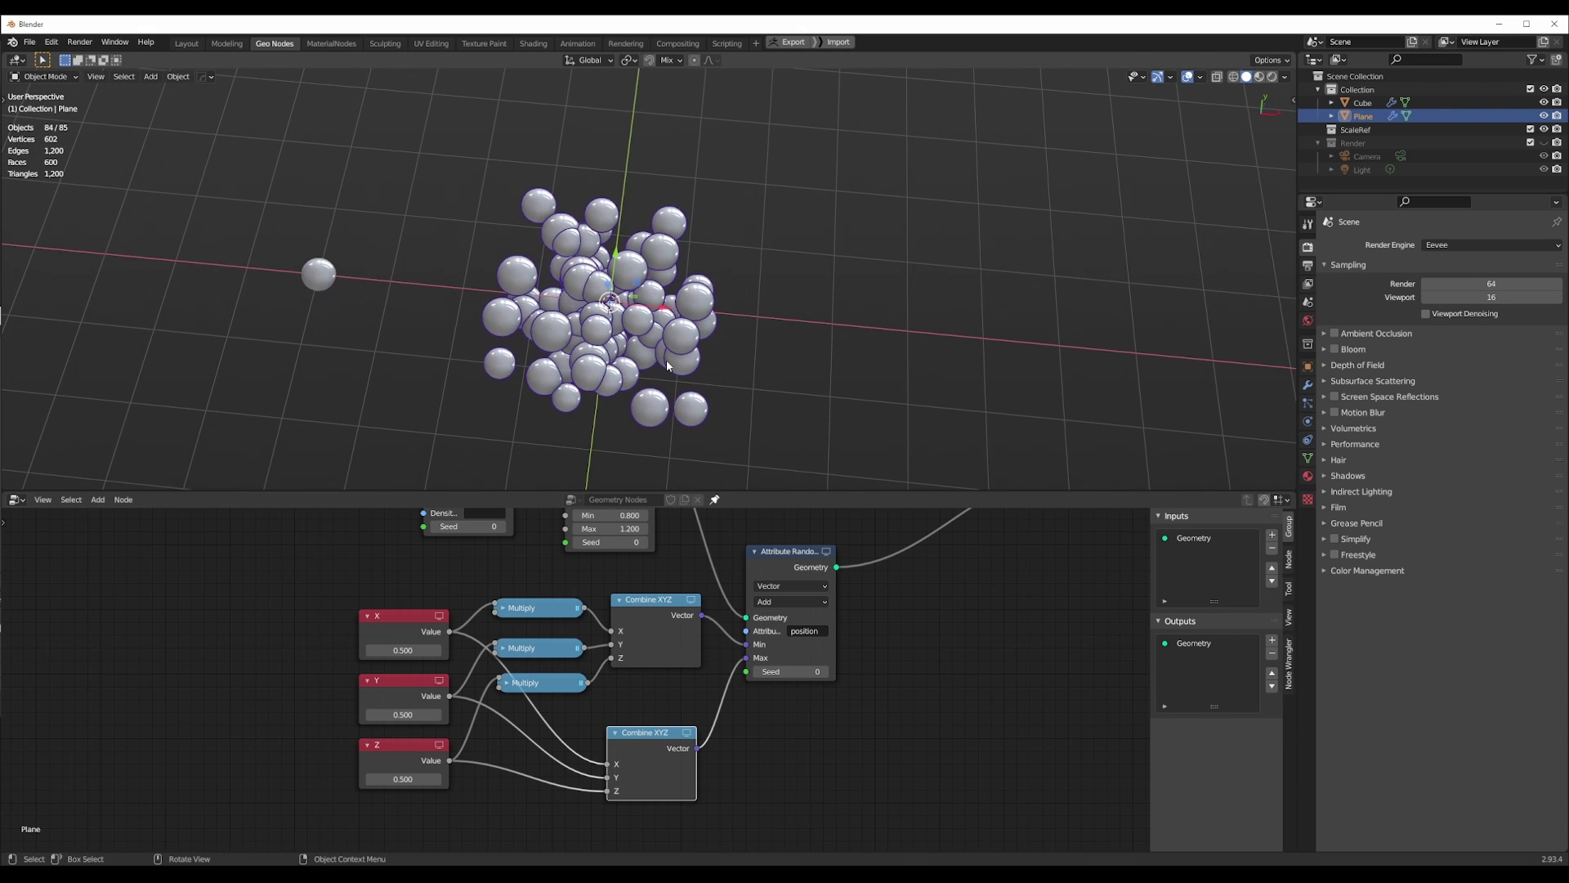
{"action": "left_click", "coordinate": [403, 649]}
{"action": "key", "text": "BackSpace"}
{"action": "type", "text": "0"}
{"action": "key", "text": "Return"}
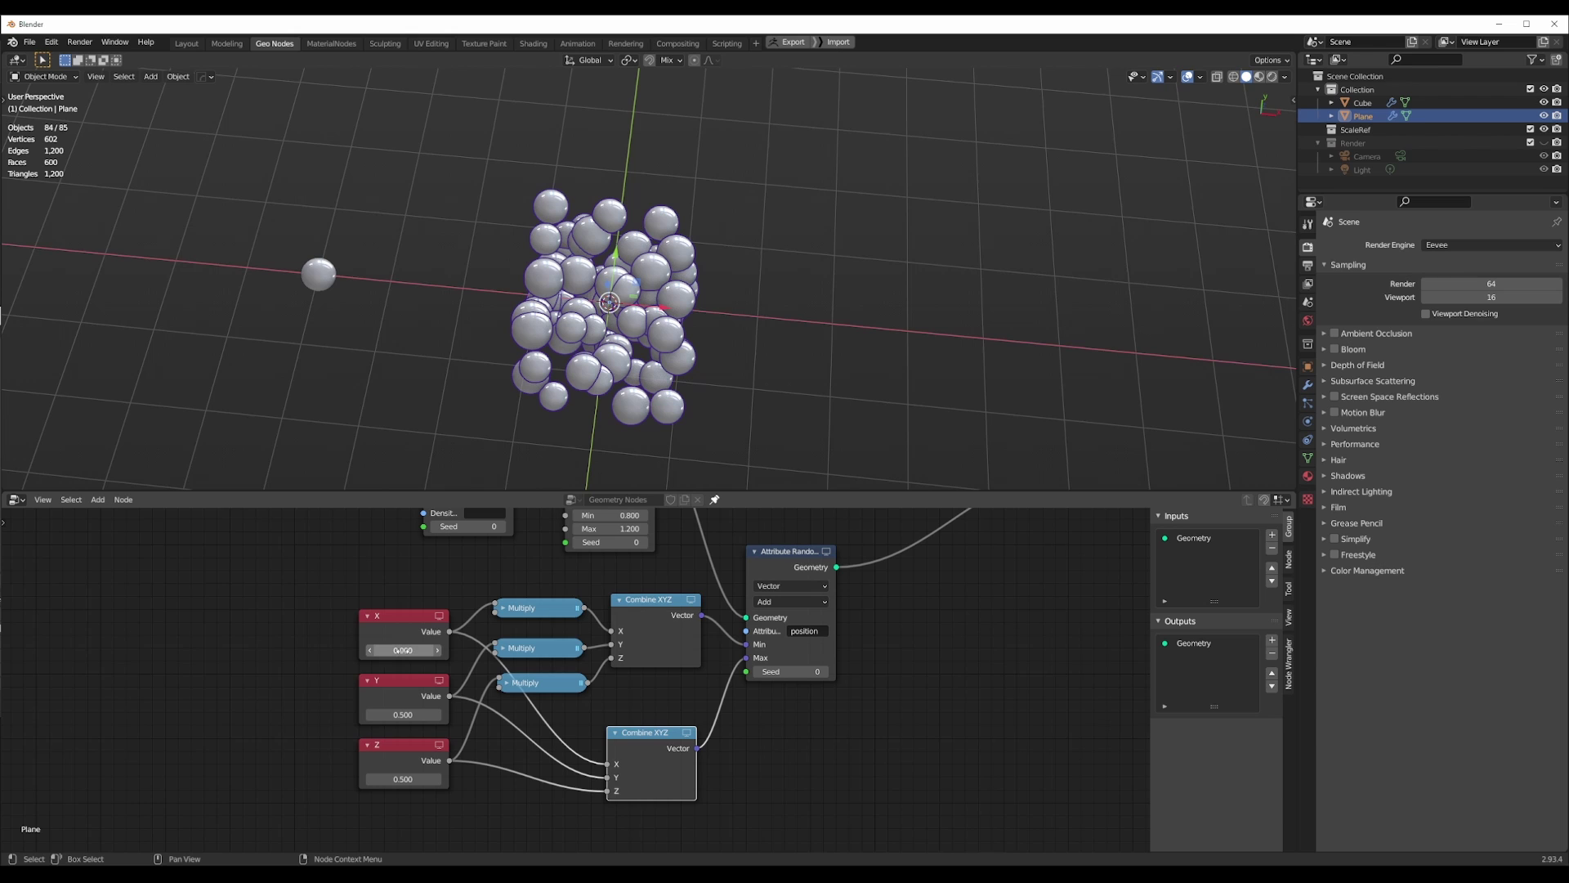
{"action": "key", "text": "BackSpace"}
{"action": "key", "text": "BackSpace"}
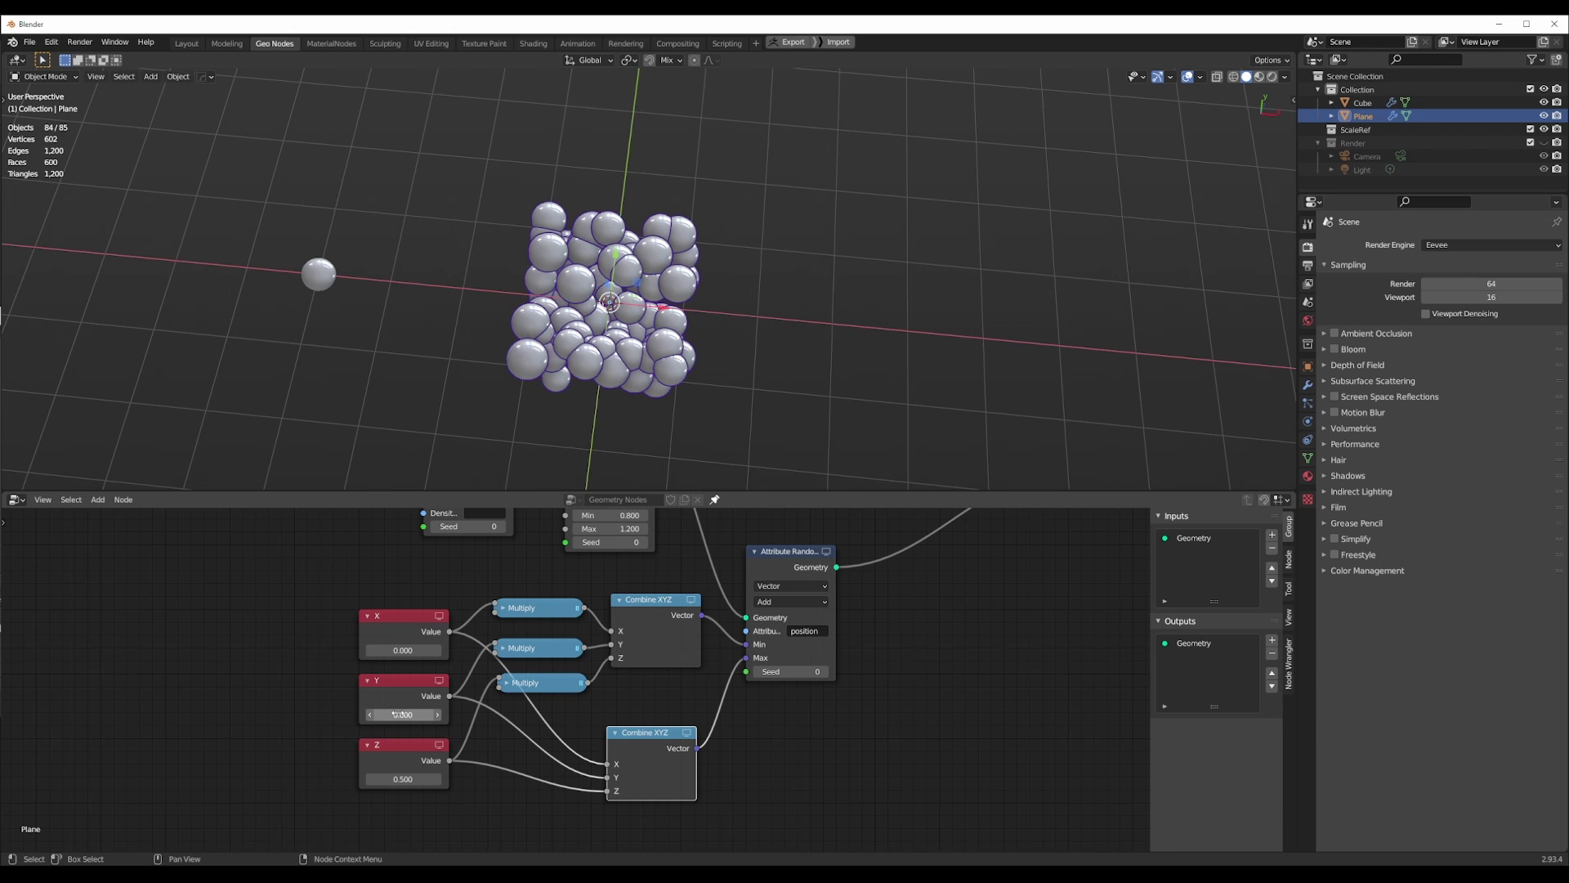
{"action": "middle_click_drag", "start_coordinate": [540, 399], "coordinate": [425, 425]}
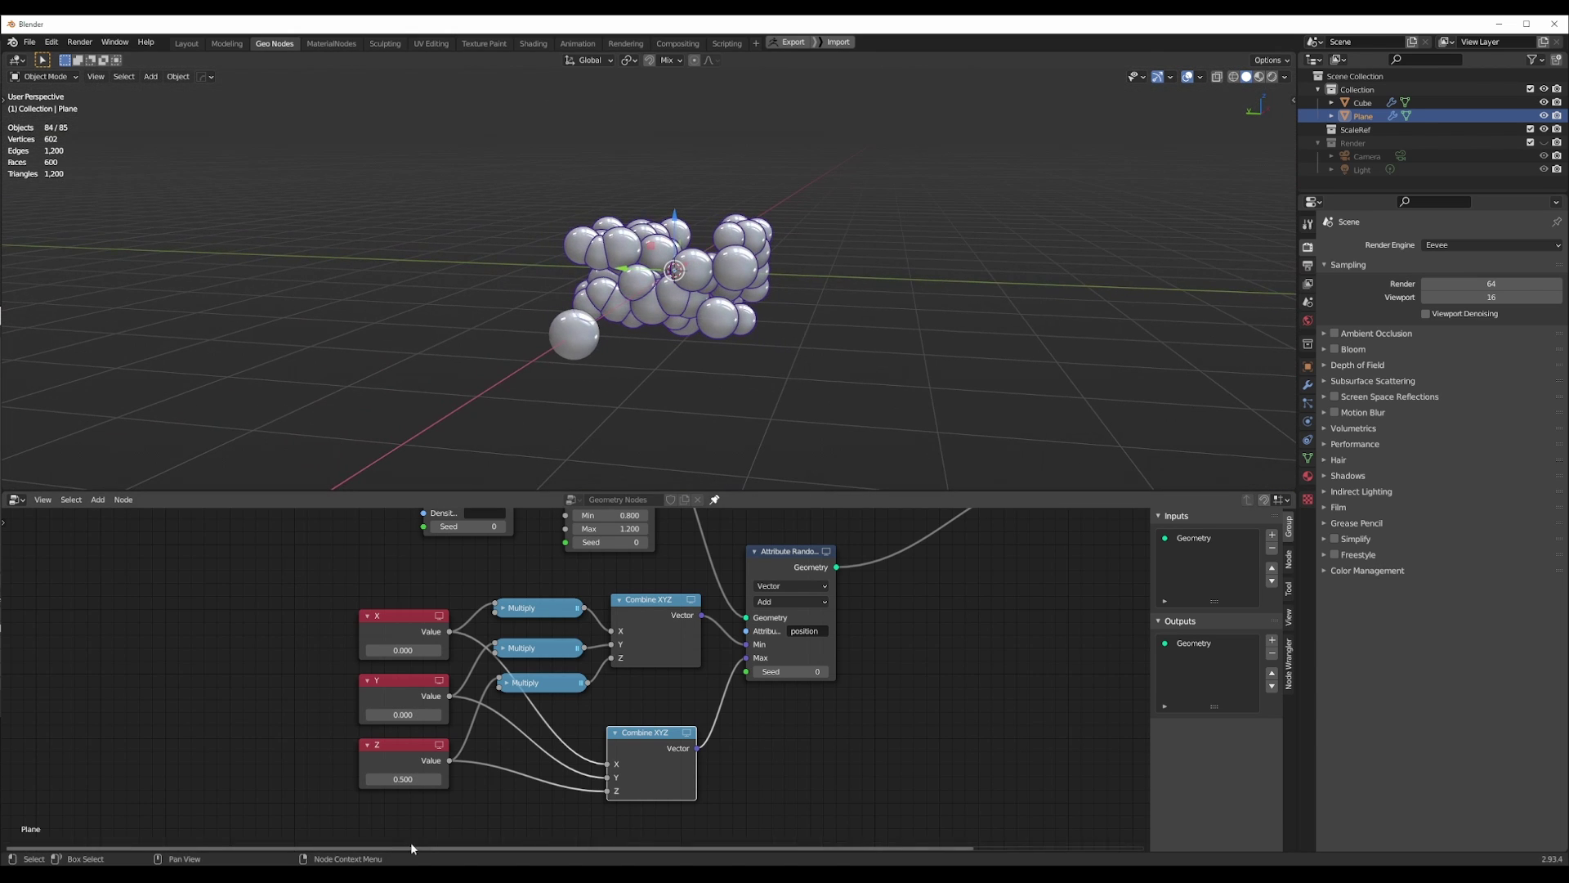
Reset the Z Value node to 0 and raise it to 0.46 to try a vertical offset.
{"action": "key", "text": "BackSpace"}
{"action": "middle_click_drag", "start_coordinate": [678, 414], "coordinate": [603, 466]}
{"action": "left_click_drag", "start_coordinate": [403, 778], "coordinate": [470, 779]}
{"action": "middle_click_drag", "start_coordinate": [661, 369], "coordinate": [650, 393]}
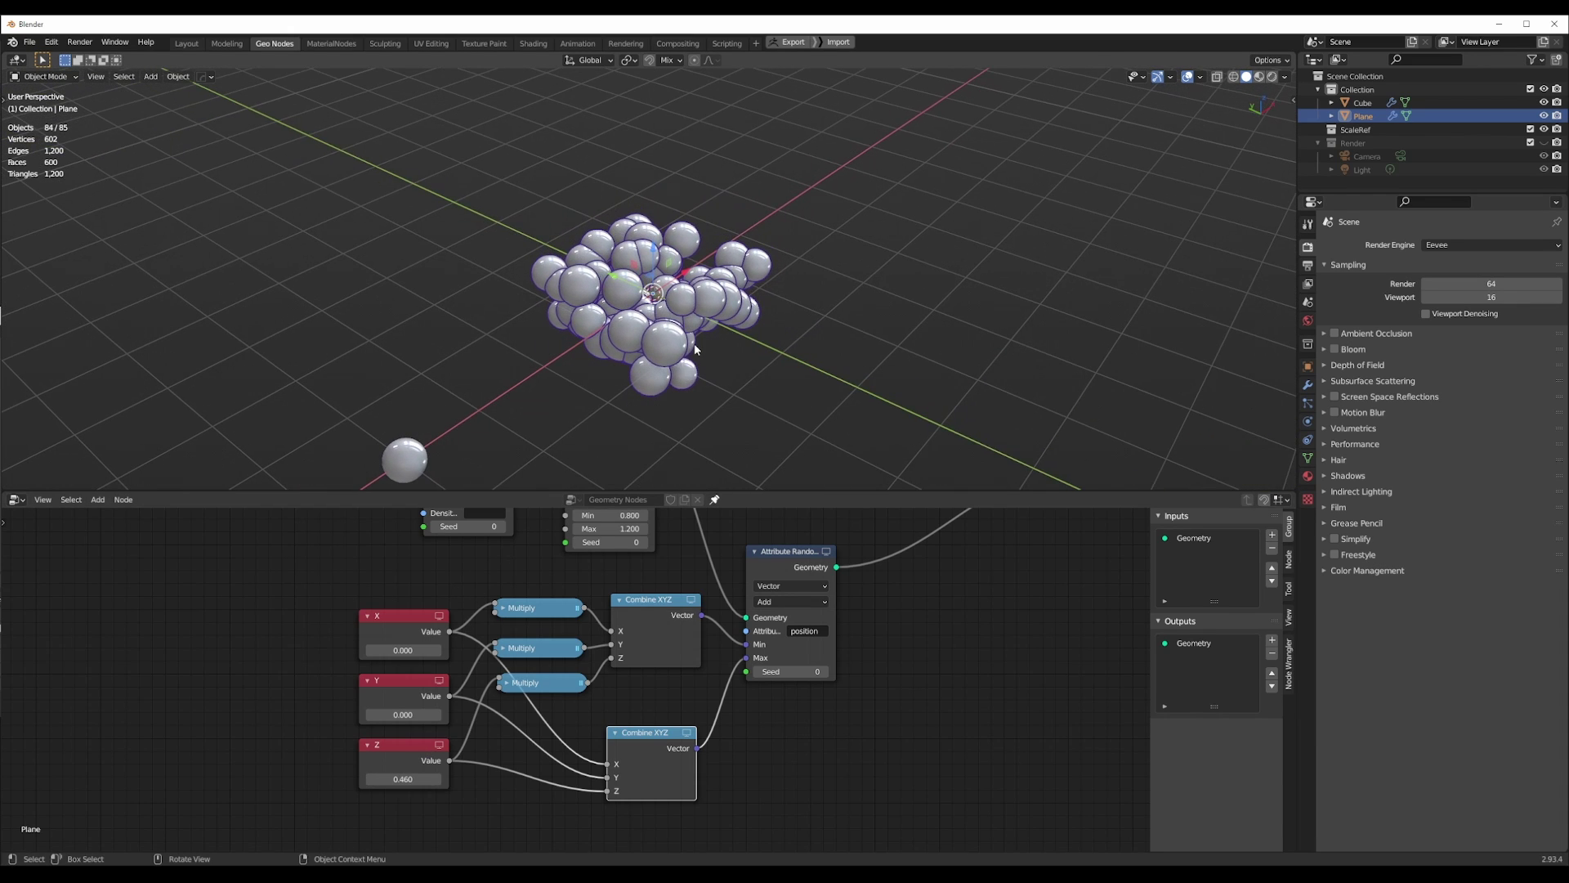
Raise the Z Value node to 209 while viewing the spheres from above.
{"action": "key", "text": "KP_7"}
{"action": "scroll", "coordinate": [535, 409], "scroll_direction": "up", "scroll_amount": 2}
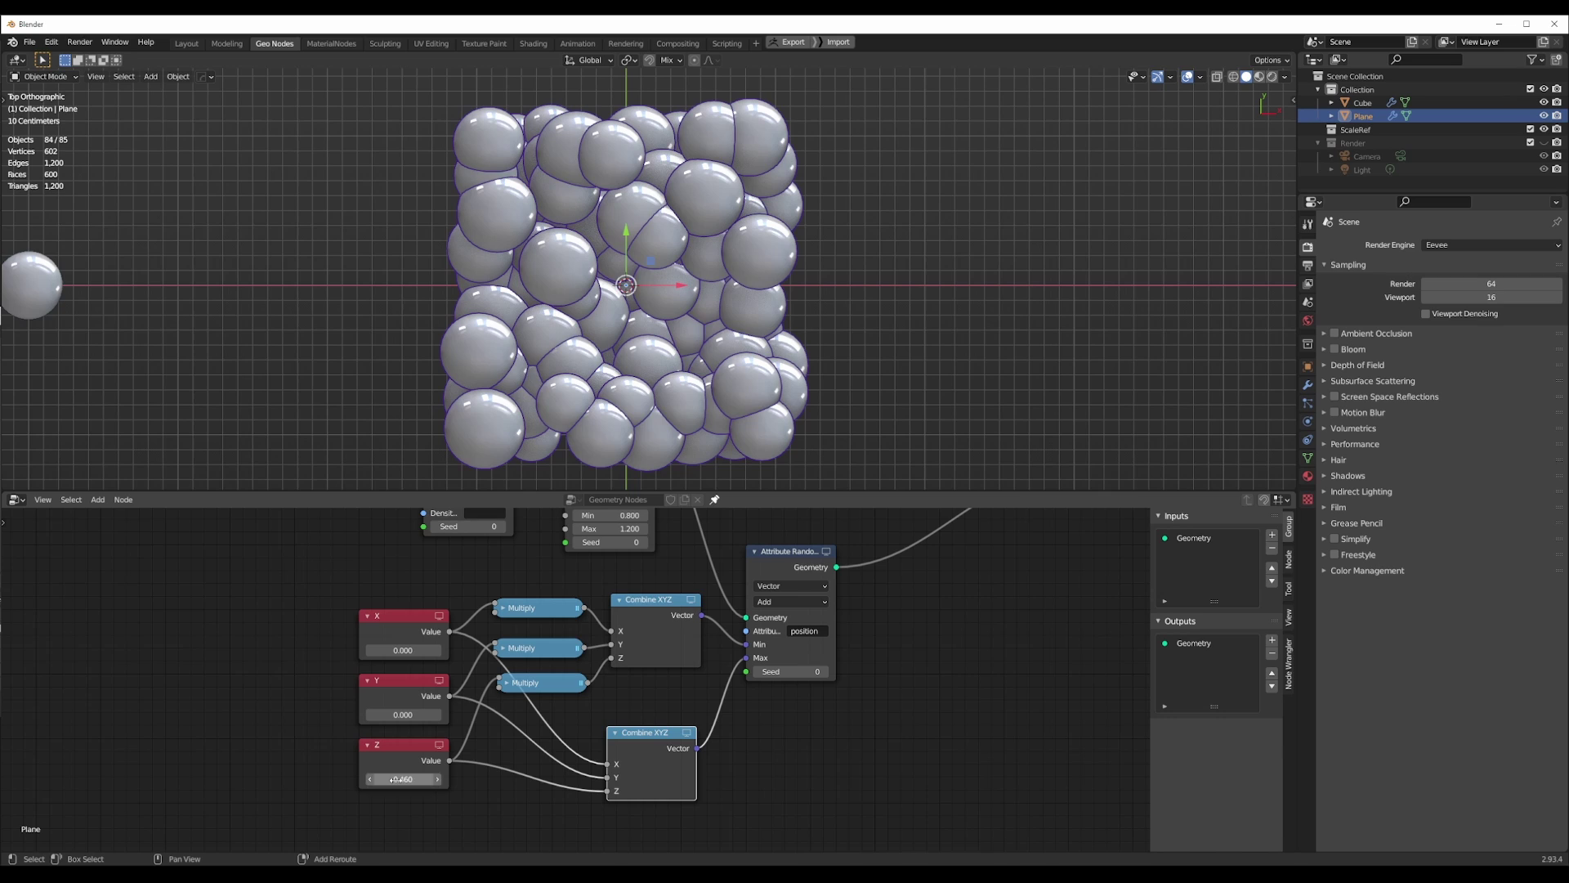
{"action": "left_click_drag", "start_coordinate": [394, 779], "coordinate": [588, 780]}
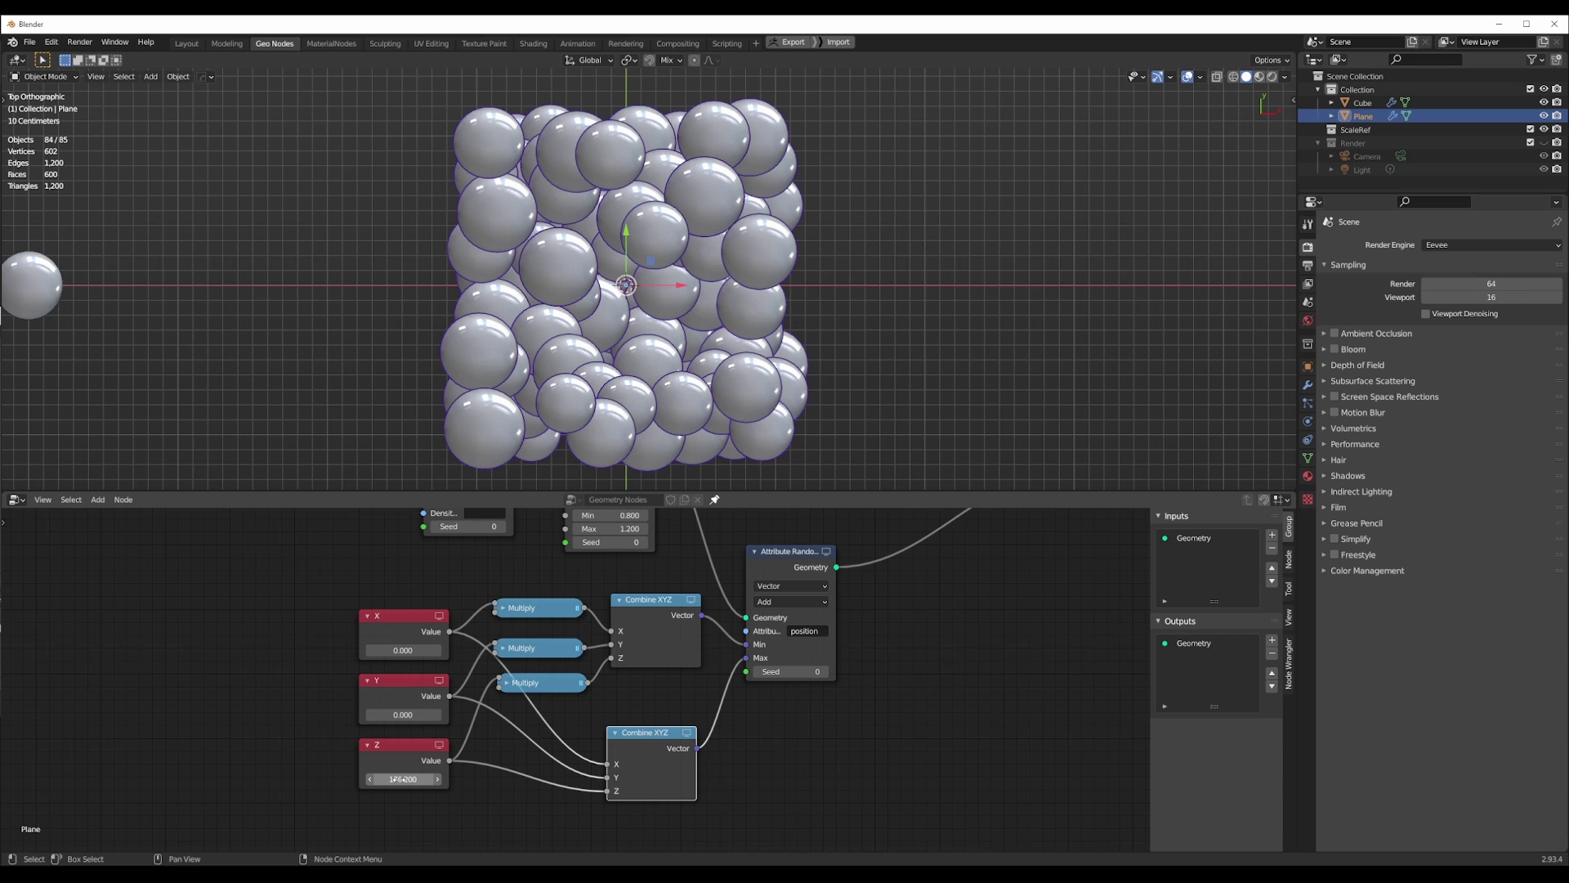
{"action": "left_click_drag", "start_coordinate": [402, 781], "coordinate": [412, 781]}
{"action": "scroll", "coordinate": [654, 298], "scroll_direction": "down", "scroll_amount": 10}
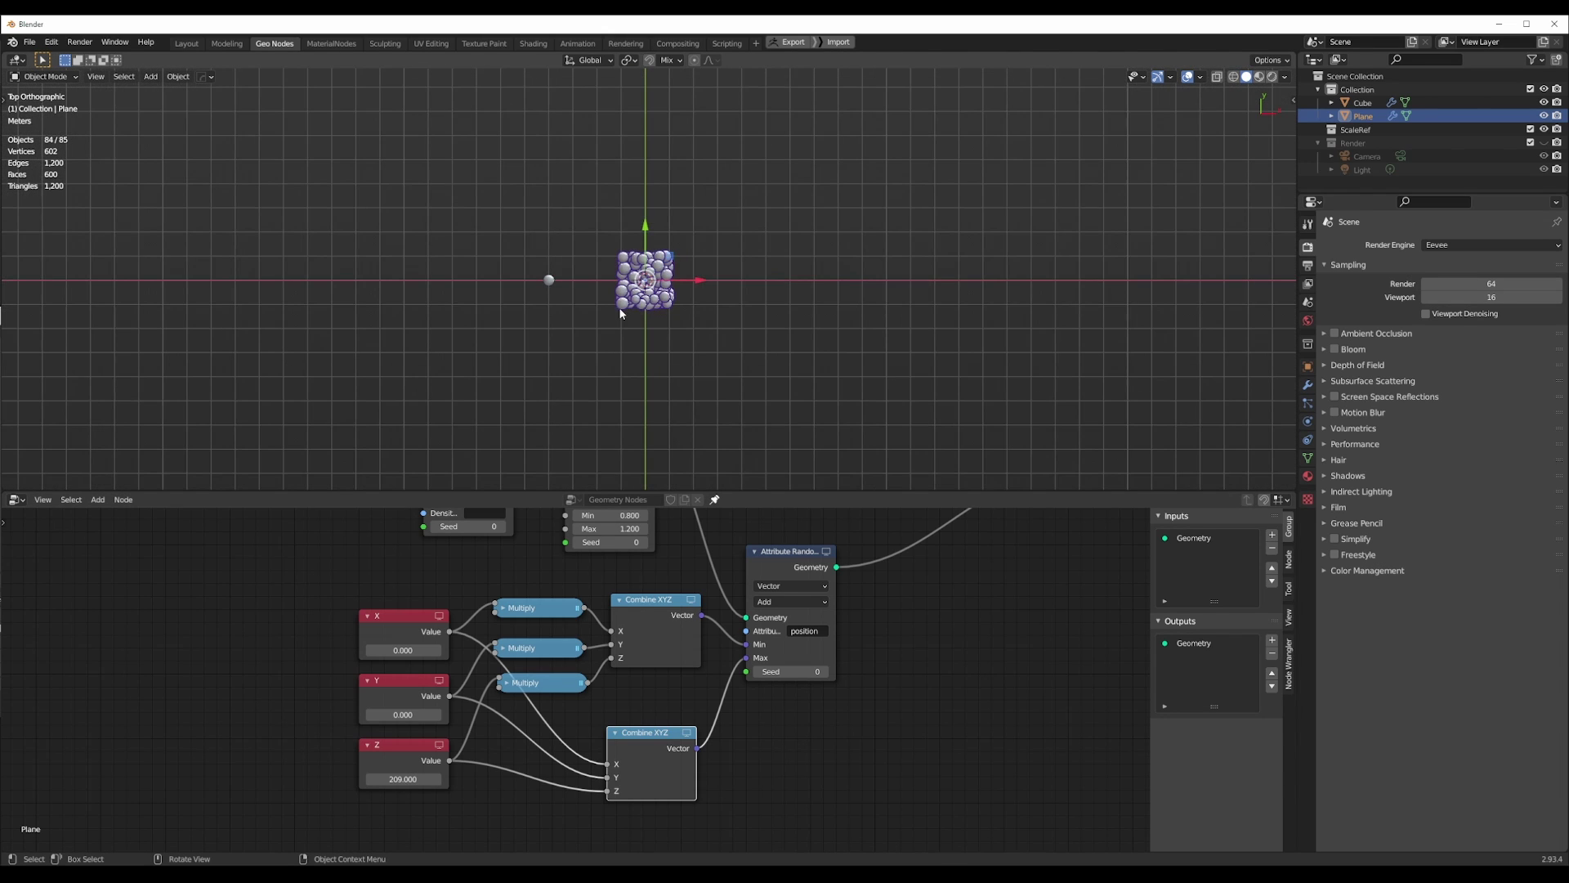
Frame the spheres in top view and set the Z Value node to 14.5.
{"action": "middle_click_drag", "start_coordinate": [620, 309], "coordinate": [673, 263]}
{"action": "middle_click_drag", "start_coordinate": [682, 163], "coordinate": [775, 241], "text": "shift"}
{"action": "left_click", "coordinate": [797, 188]}
{"action": "left_click", "coordinate": [634, 260]}
{"action": "key", "text": "KP_Decimal"}
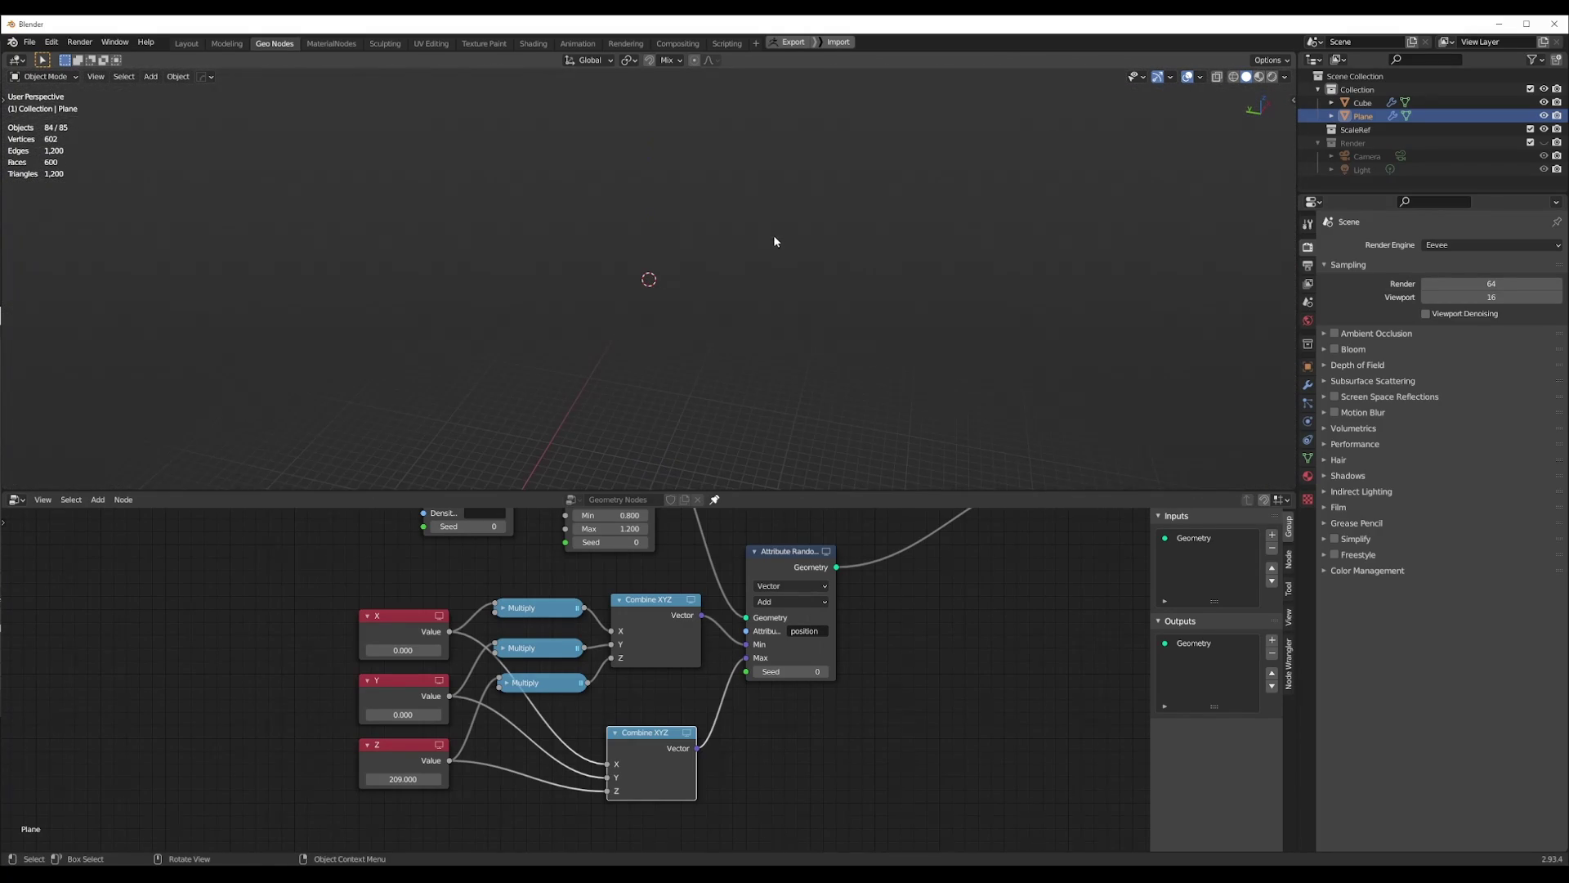
{"action": "key", "text": "KP_7"}
{"action": "scroll", "coordinate": [747, 262], "scroll_direction": "up", "scroll_amount": 4}
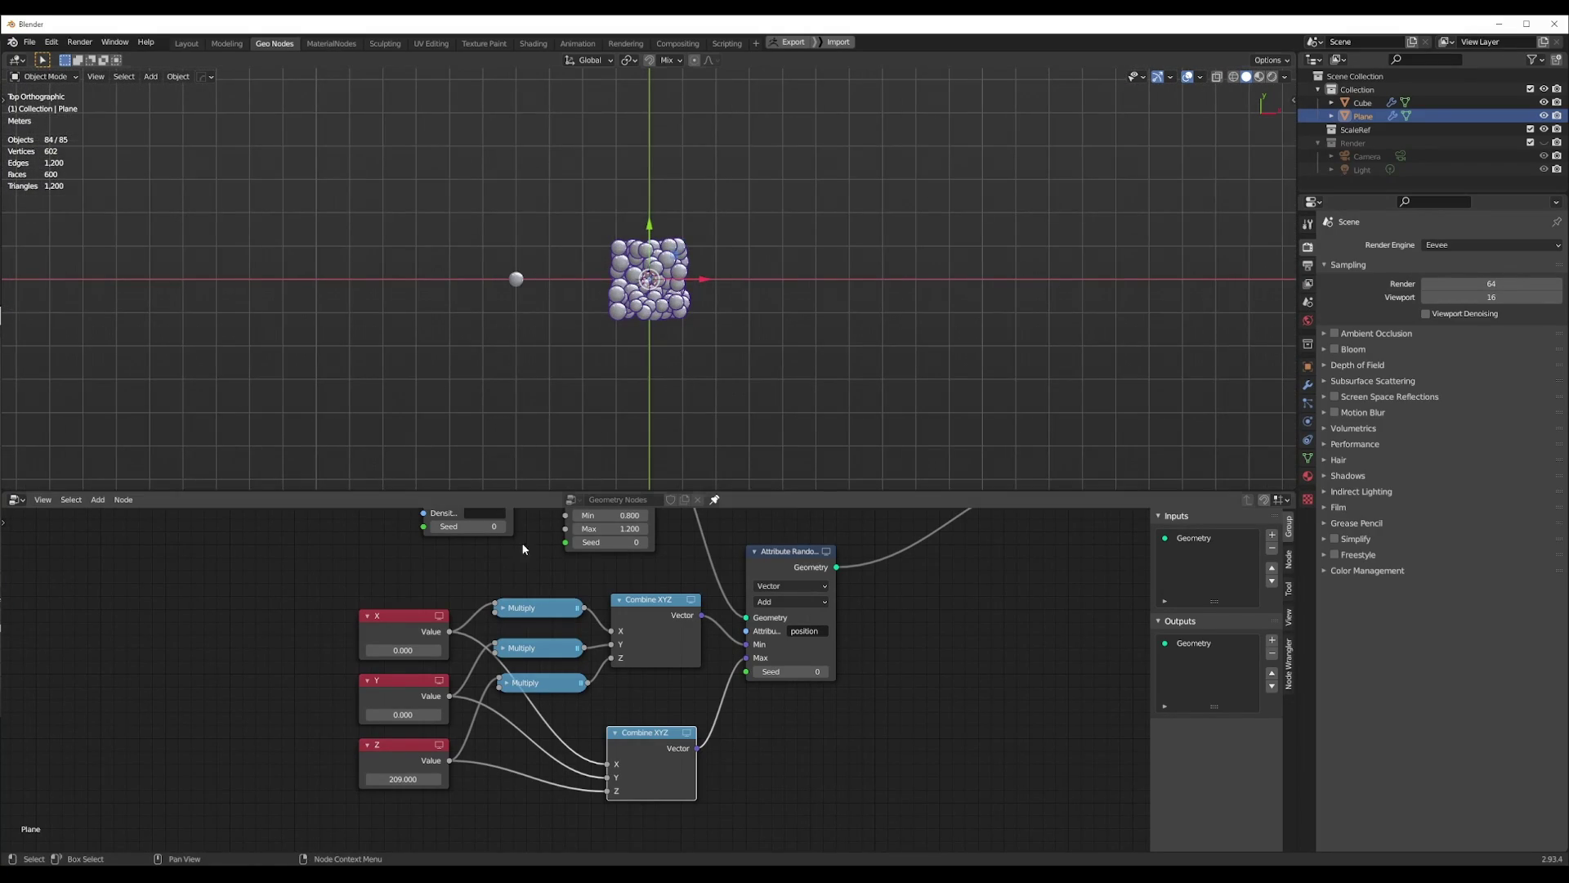
{"action": "scroll", "coordinate": [742, 282], "scroll_direction": "up", "scroll_amount": 7}
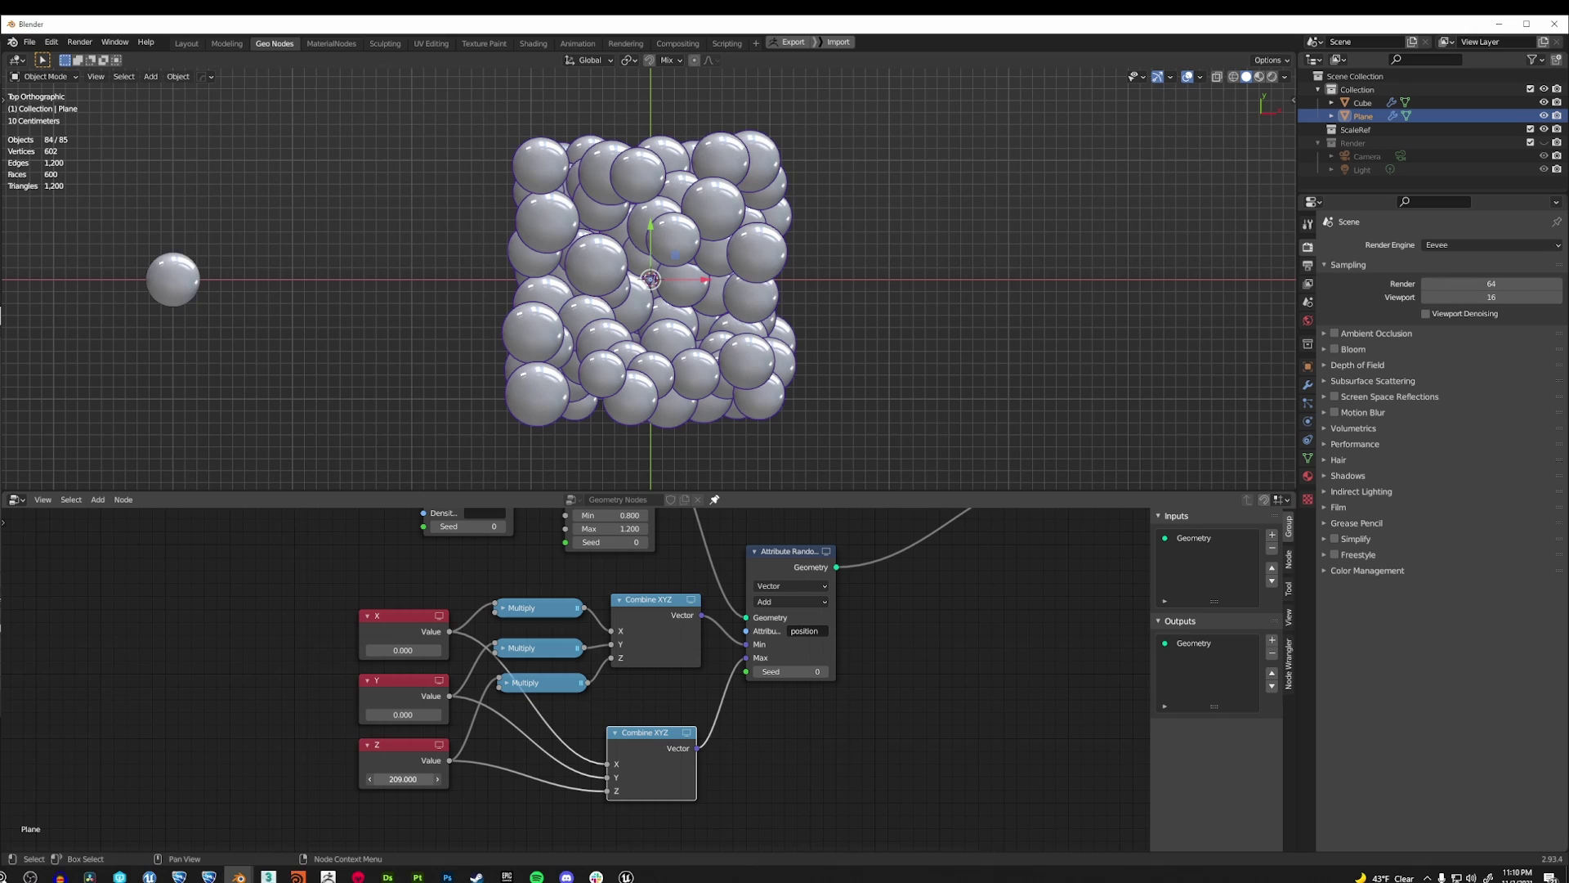
{"action": "left_click_drag", "start_coordinate": [403, 779], "coordinate": [347, 780]}
Scale the source cube's mesh down to about 0.76 in Edit Mode to shrink all scattered spheres.
{"action": "middle_click_drag", "start_coordinate": [622, 572], "coordinate": [595, 698]}
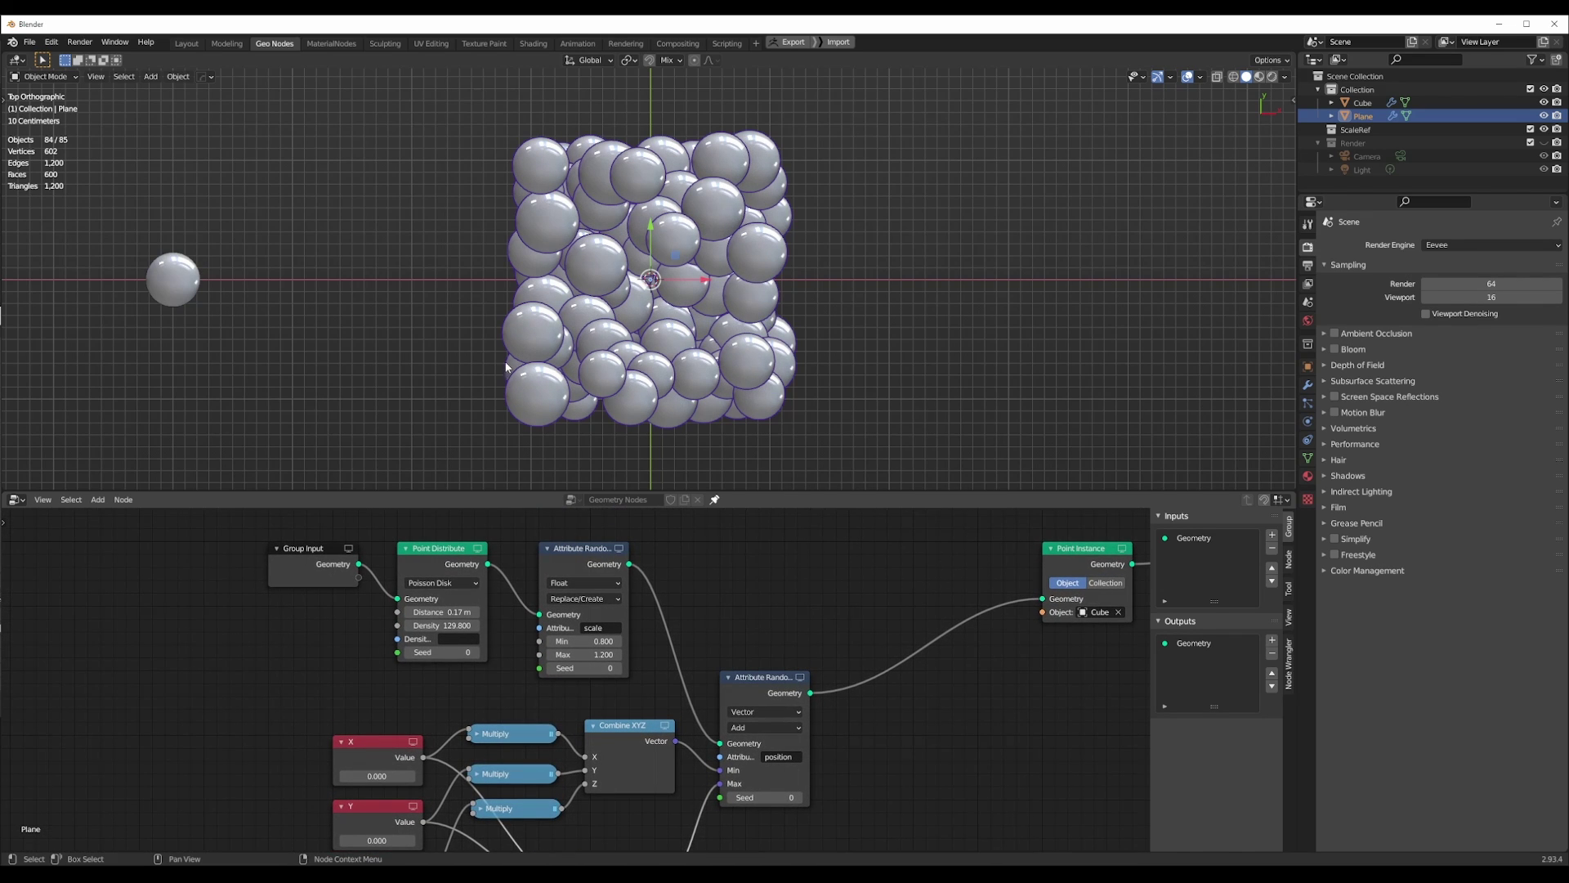
{"action": "left_click", "coordinate": [170, 283]}
{"action": "key", "text": "Tab"}
{"action": "key", "text": "s"}
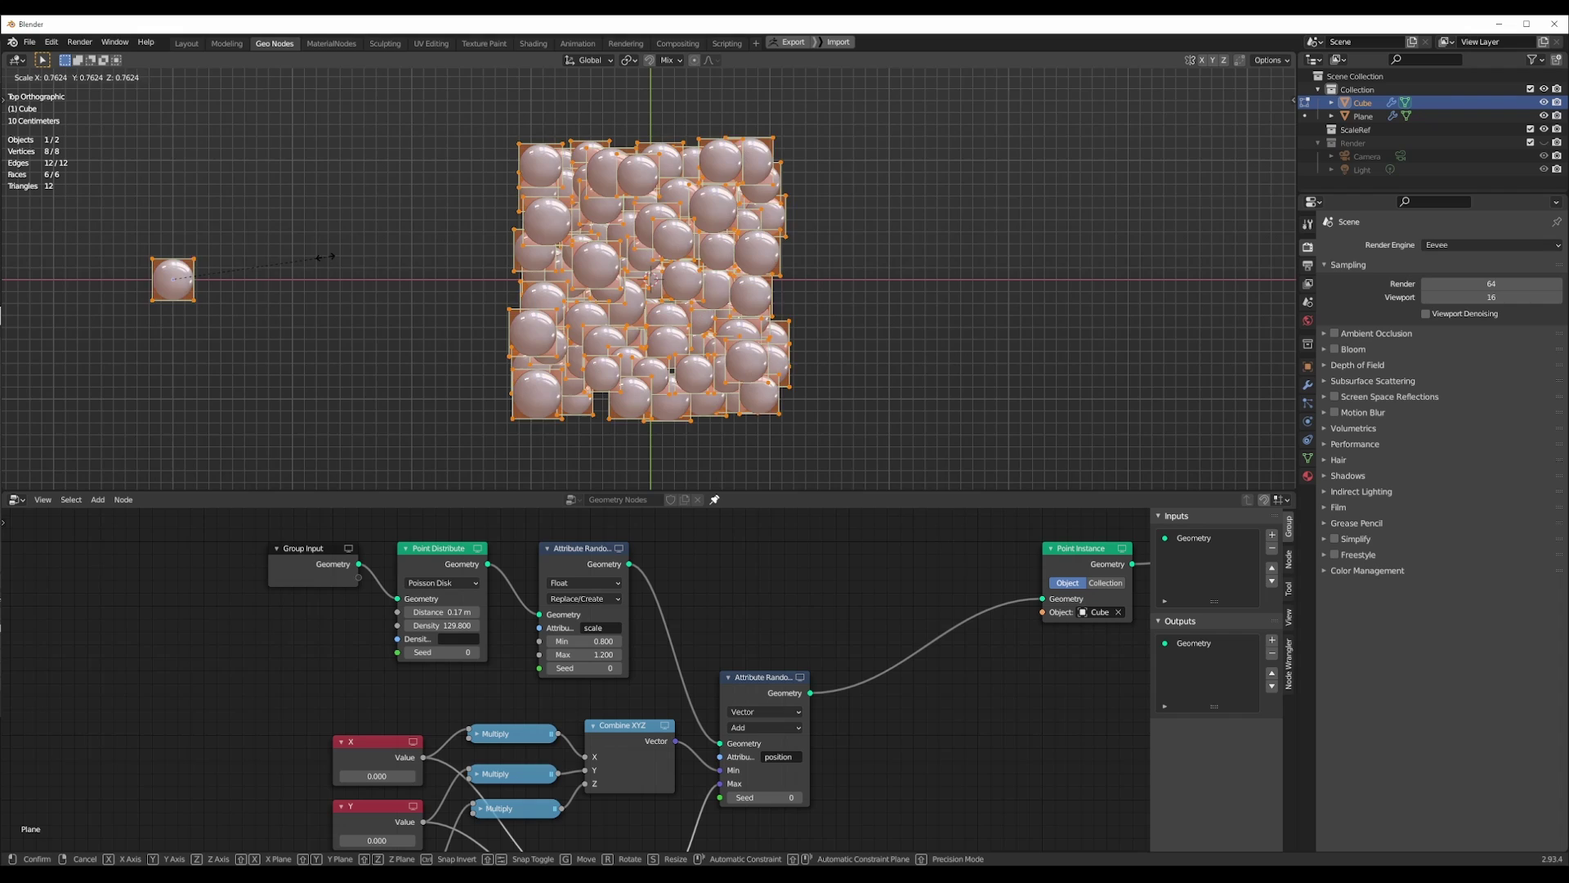
{"action": "left_click", "coordinate": [311, 258]}
{"action": "key", "text": "Tab"}
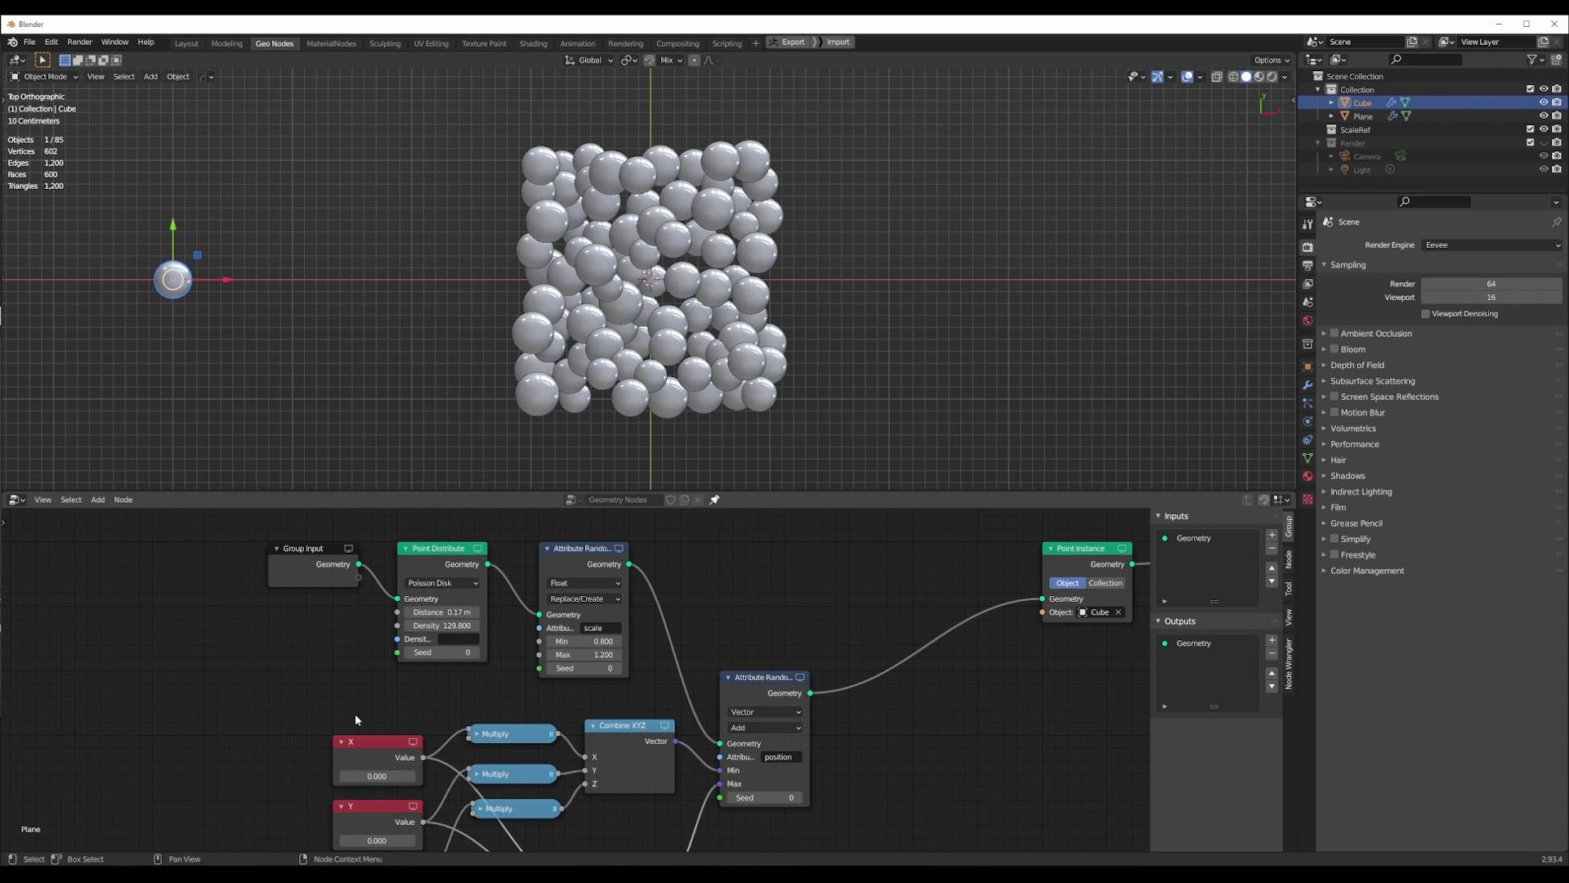
Raise the Point Distribute node's Density to 599.1 for more scattered spheres.
{"action": "scroll", "coordinate": [434, 724], "scroll_direction": "down", "scroll_amount": 3}
{"action": "middle_click_drag", "start_coordinate": [434, 724], "coordinate": [436, 666]}
{"action": "middle_click_drag", "start_coordinate": [463, 598], "coordinate": [458, 637]}
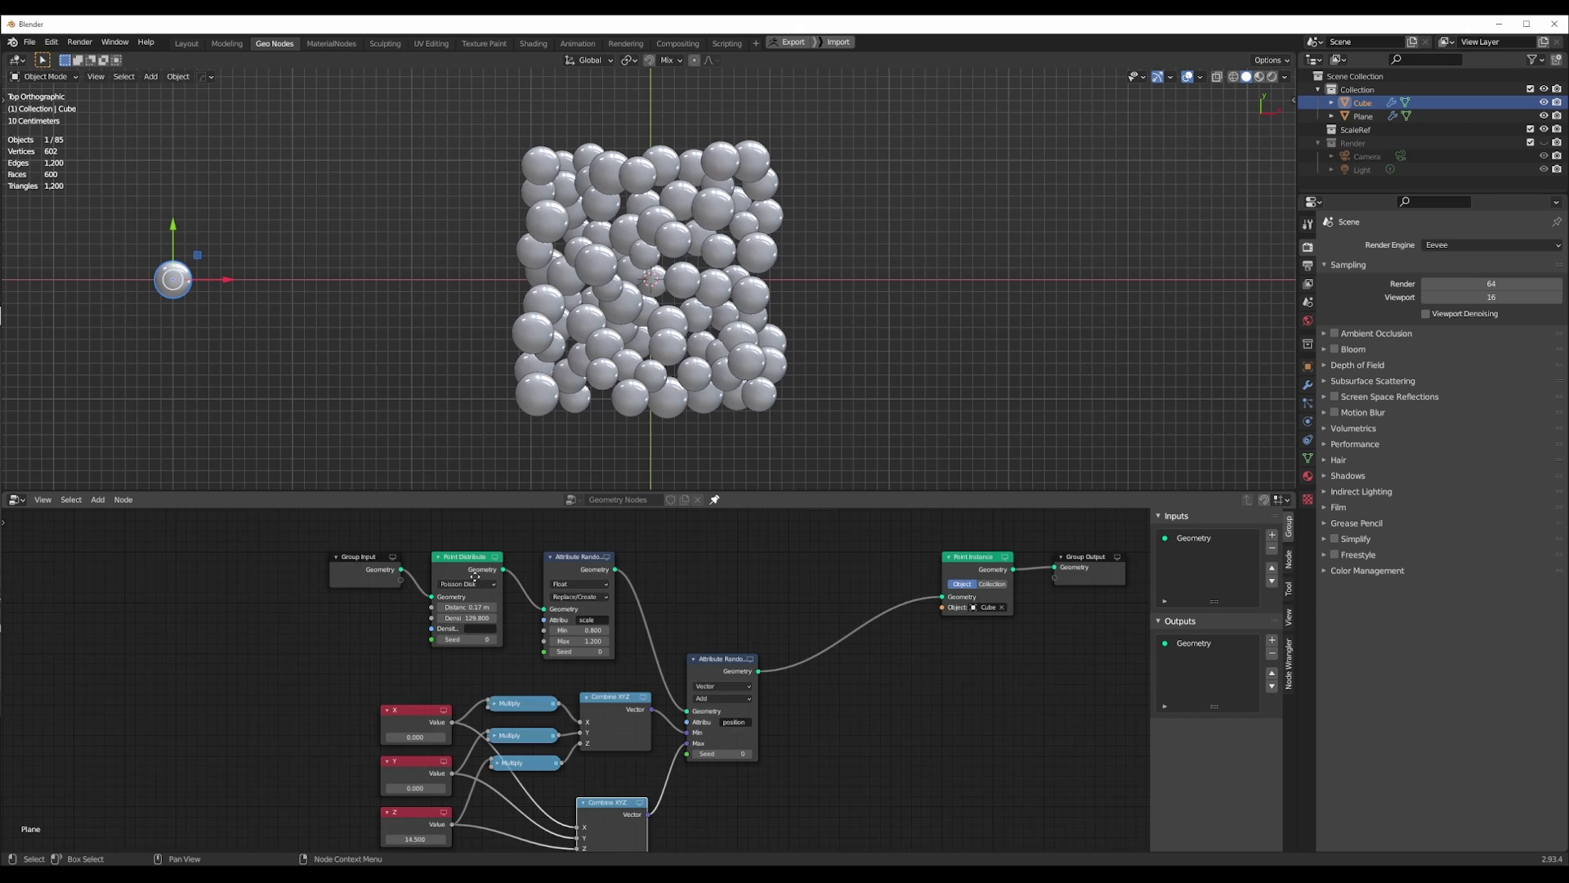
{"action": "scroll", "coordinate": [471, 606], "scroll_direction": "up", "scroll_amount": 3}
{"action": "scroll", "coordinate": [471, 606], "scroll_direction": "up", "scroll_amount": 2}
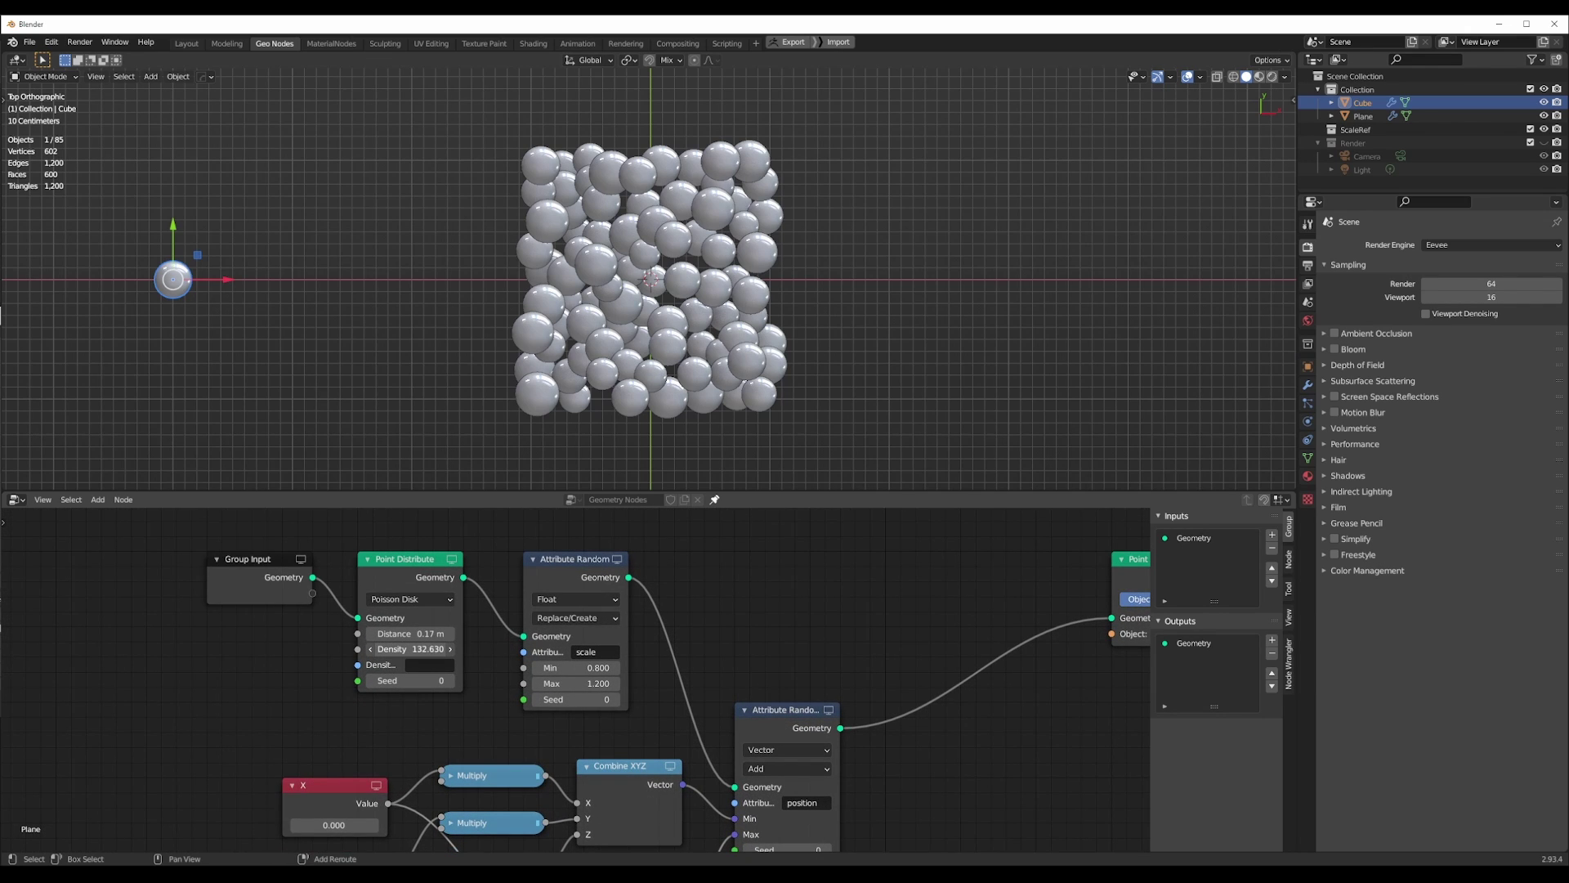
{"action": "left_click_drag", "start_coordinate": [411, 649], "coordinate": [794, 649]}
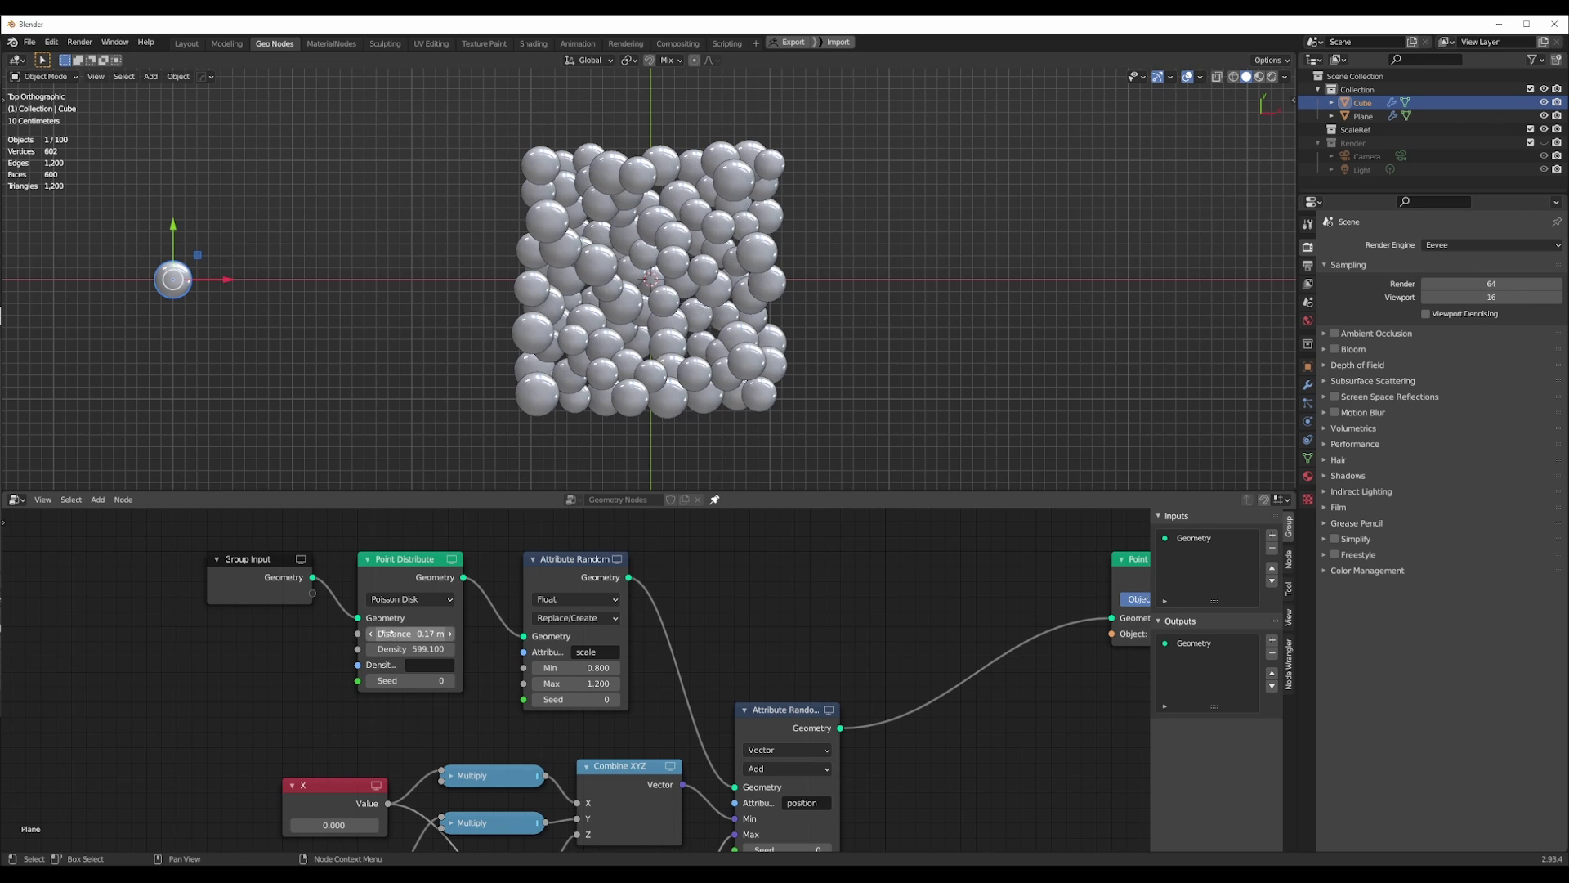
Reduce the Point Distribute node's Distance to 0.13 m to pack the spheres more tightly.
{"action": "mouse_move", "coordinate": [410, 633]}
{"action": "left_mouse_down"}
{"action": "mouse_move", "coordinate": [353, 633]}
{"action": "mouse_move", "coordinate": [401, 634]}
{"action": "left_mouse_up"}
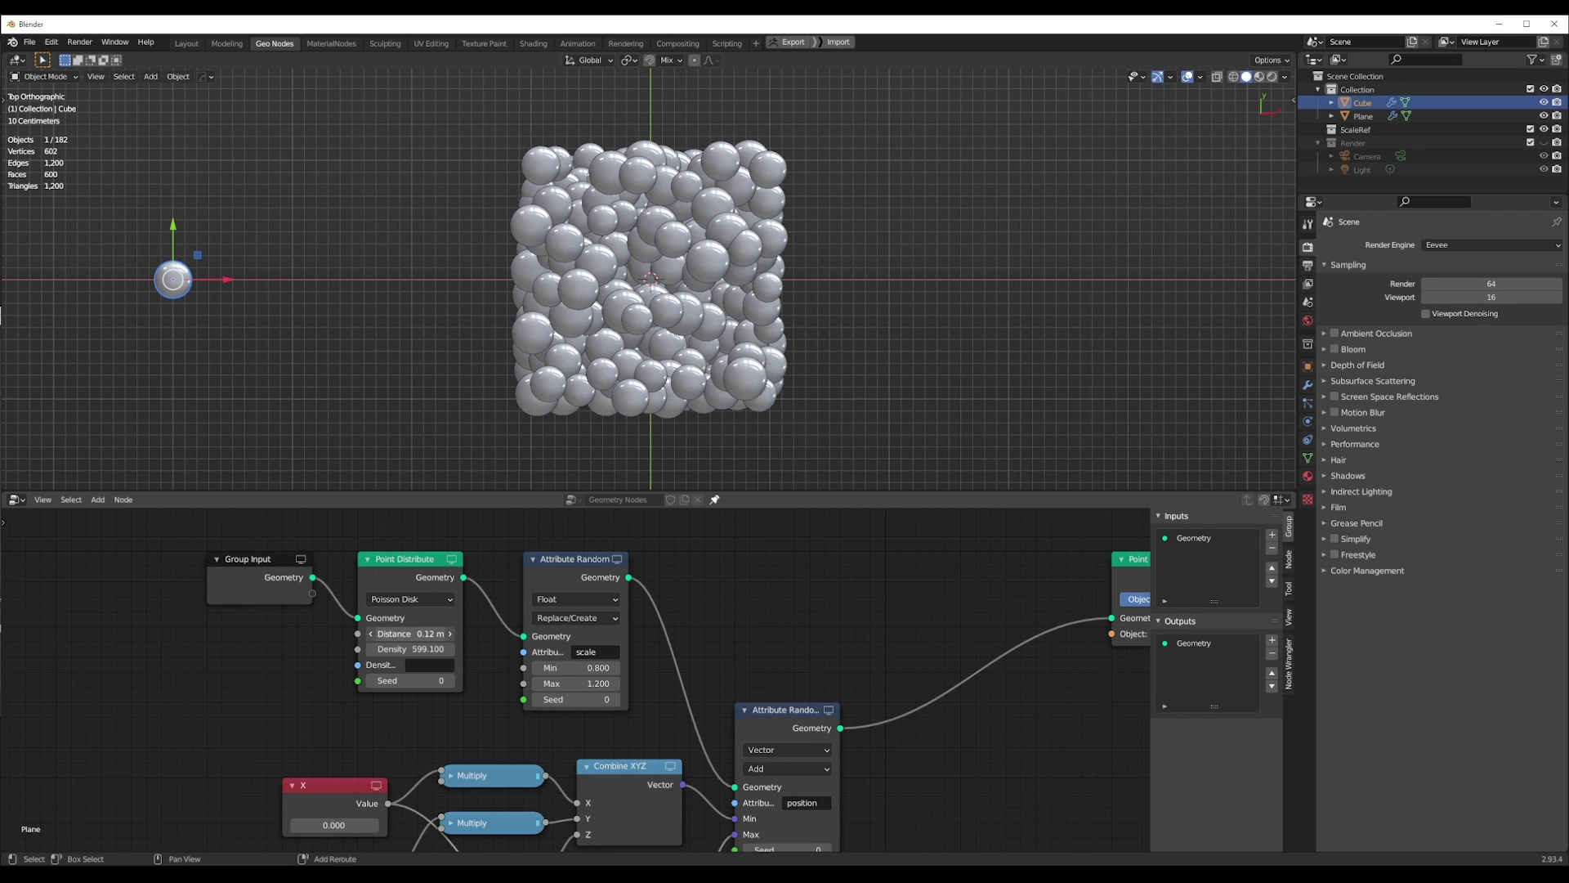
{"action": "scroll", "coordinate": [584, 378], "scroll_direction": "up", "scroll_amount": 3}
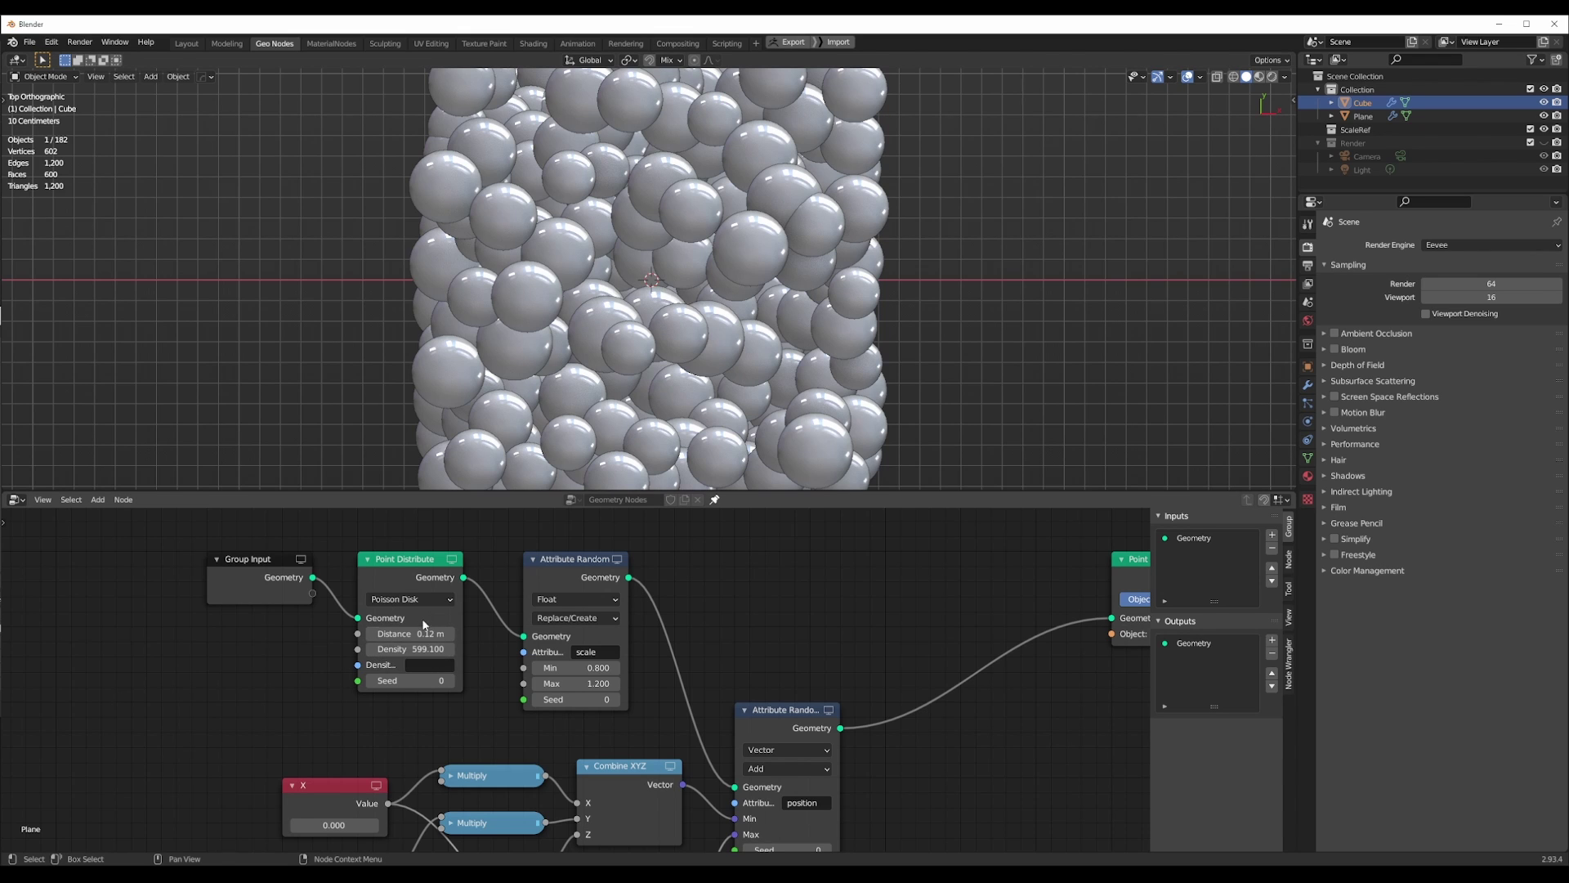
{"action": "mouse_move", "coordinate": [424, 625]}
{"action": "left_mouse_down"}
{"action": "mouse_move", "coordinate": [408, 625]}
{"action": "mouse_move", "coordinate": [432, 625]}
{"action": "left_mouse_up"}
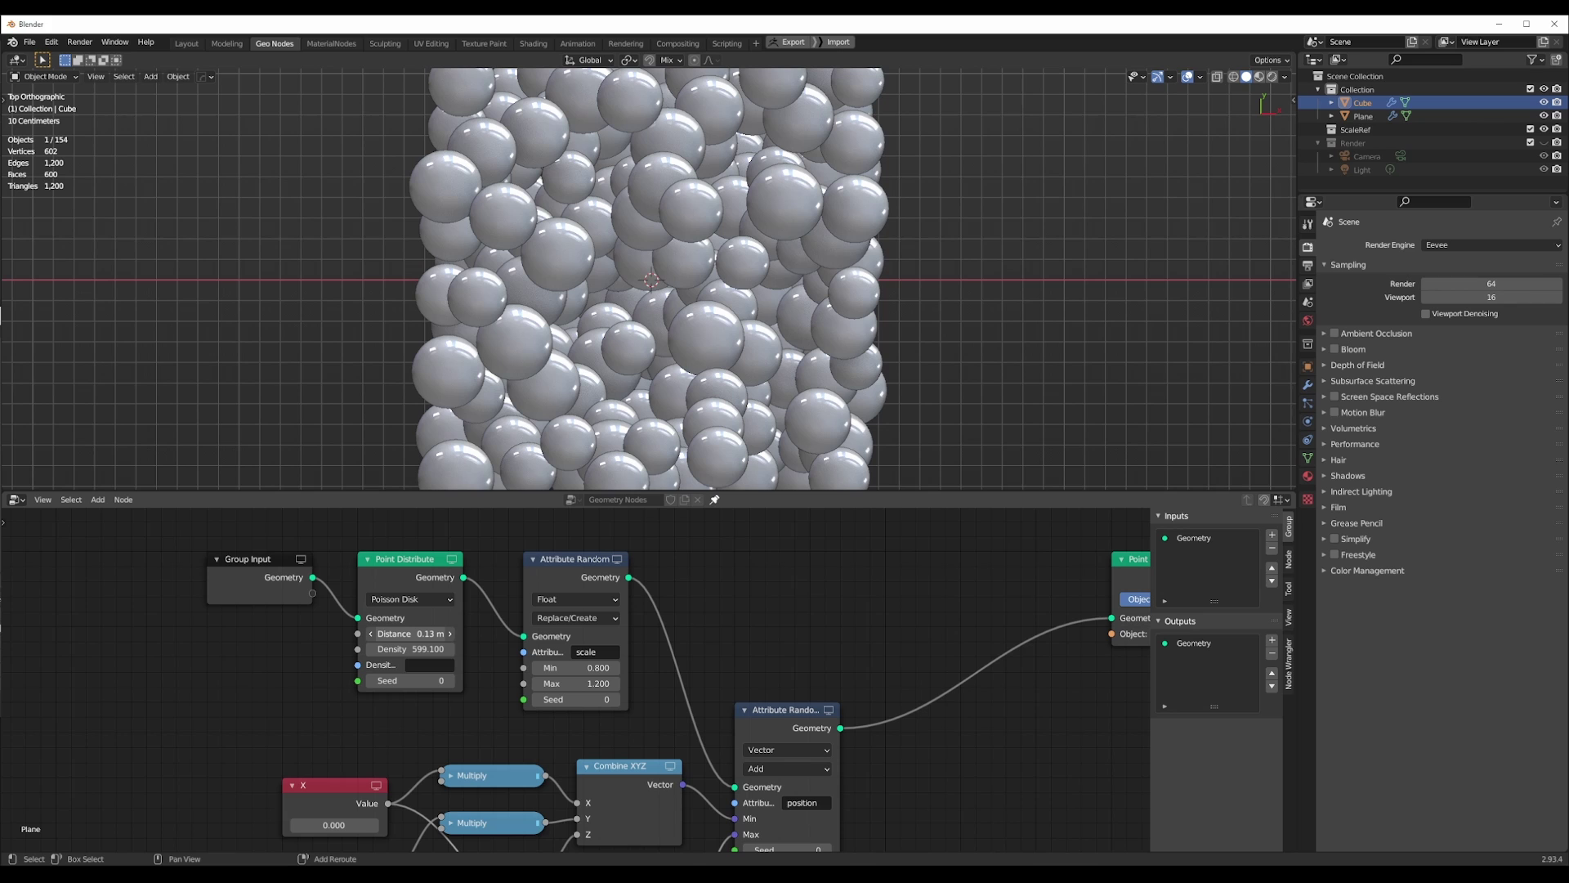
Examine the denser sphere arrangement up close from above and from an angle, and save the file.
{"action": "scroll", "coordinate": [576, 252], "scroll_direction": "down", "scroll_amount": 2}
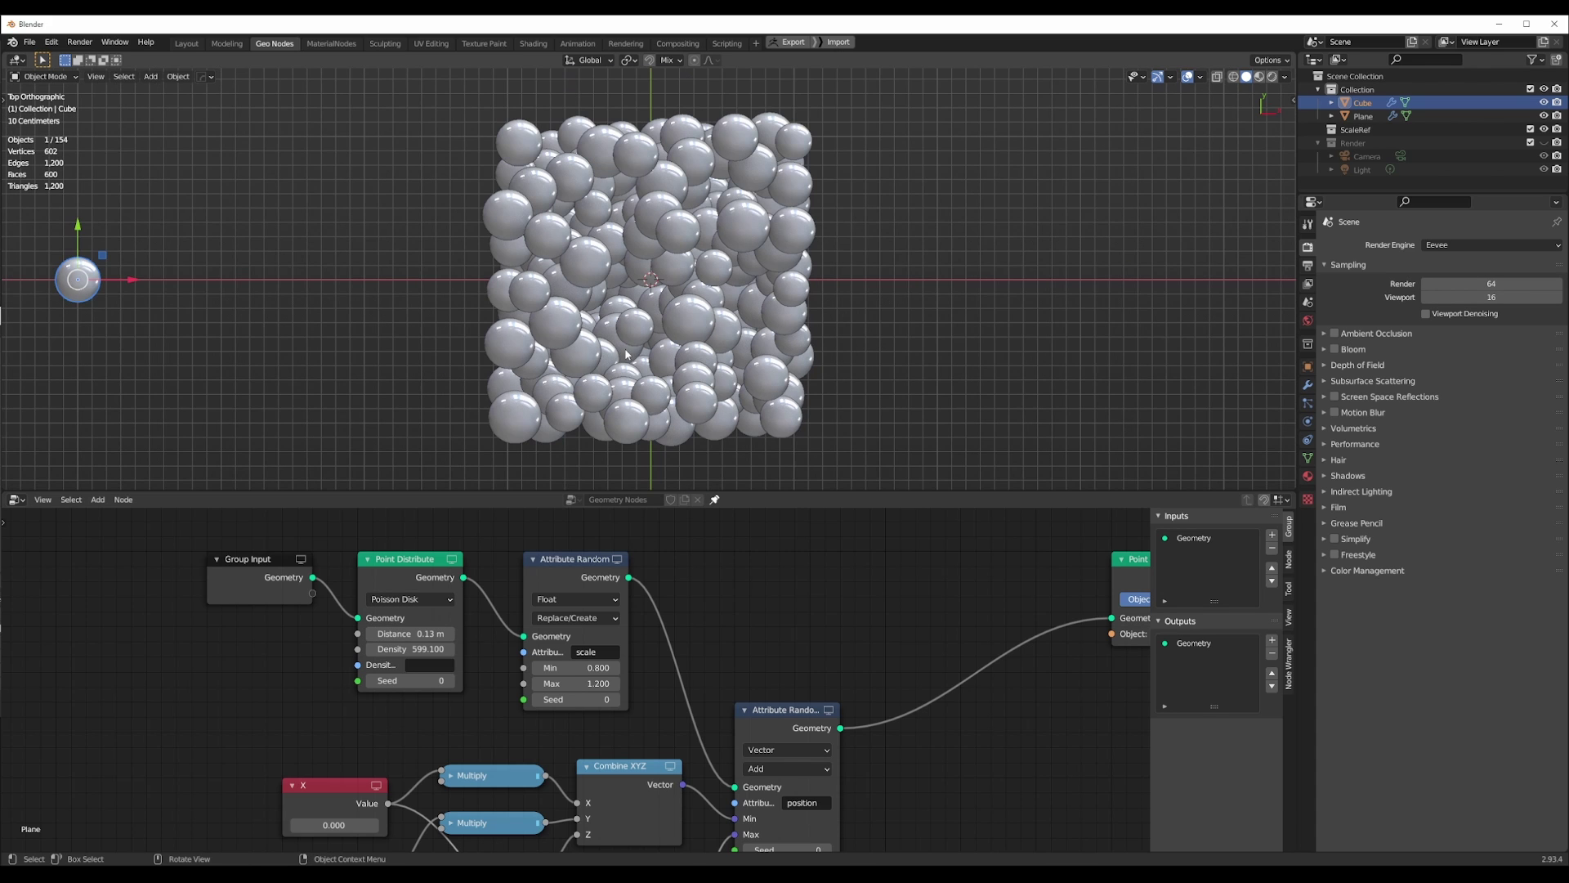
{"action": "scroll", "coordinate": [576, 252], "scroll_direction": "up", "scroll_amount": 3}
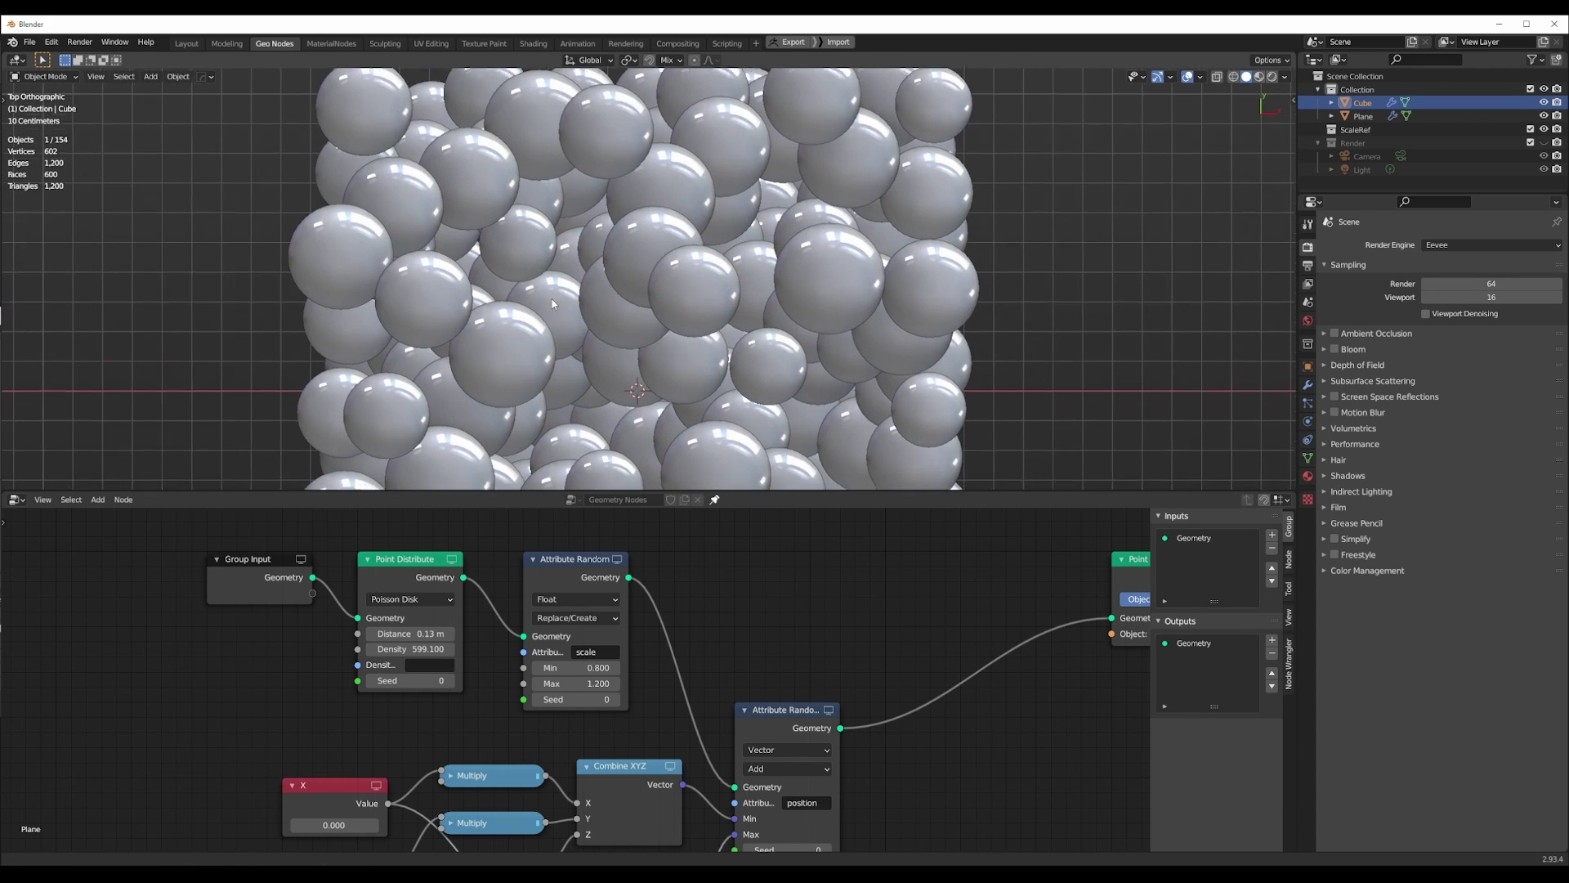
{"action": "scroll", "coordinate": [553, 305], "scroll_direction": "up", "scroll_amount": 3}
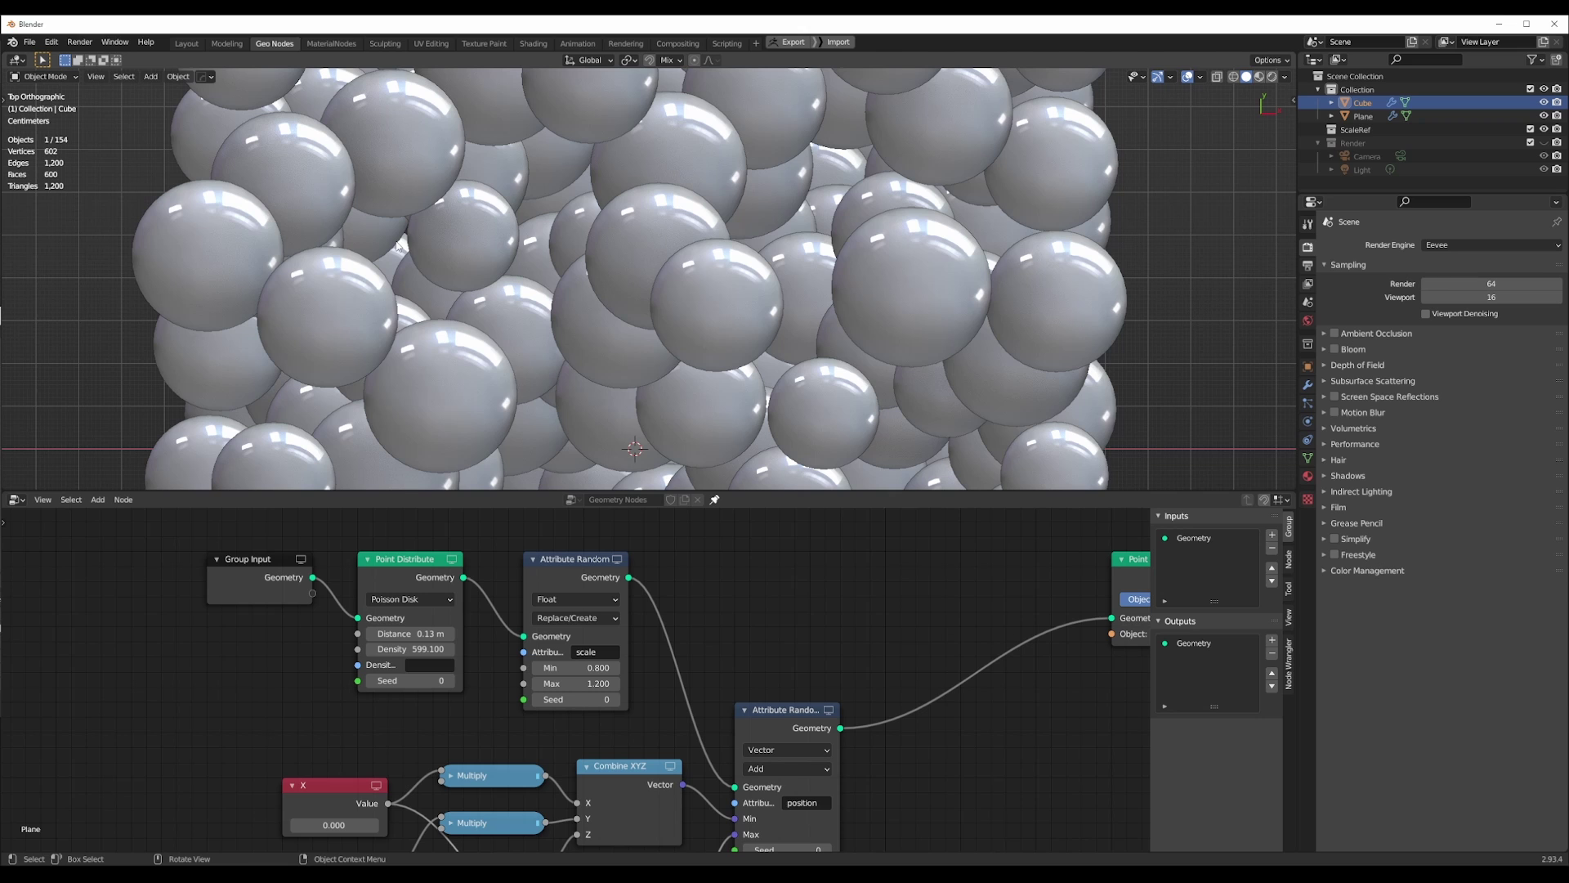
{"action": "scroll", "coordinate": [487, 333], "scroll_direction": "down", "scroll_amount": 5}
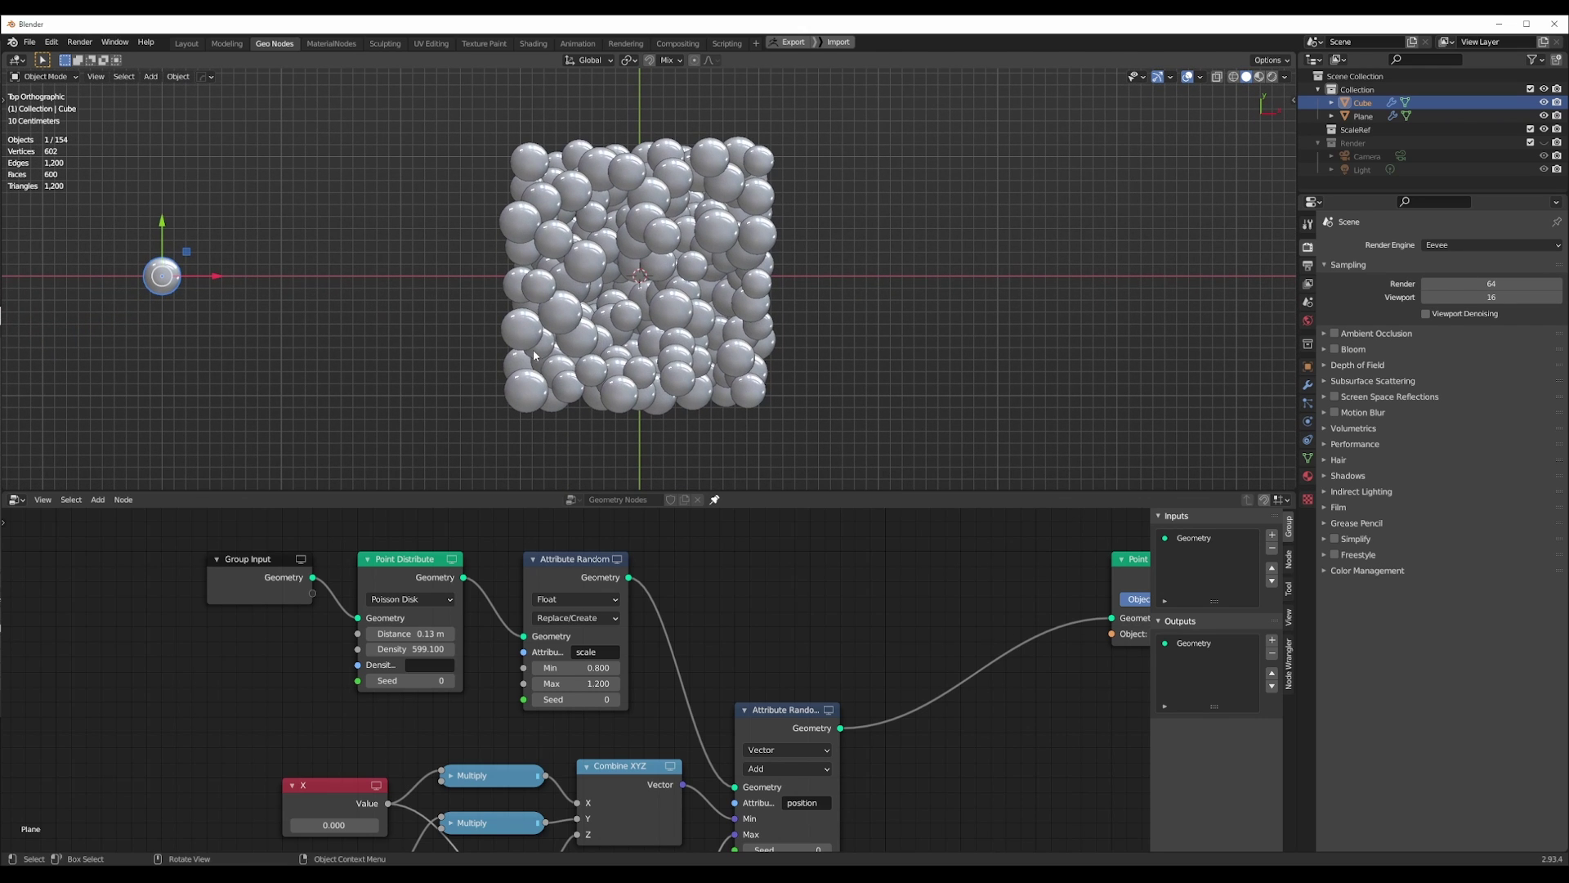
{"action": "scroll", "coordinate": [648, 382], "scroll_direction": "down", "scroll_amount": 2}
{"action": "left_click", "coordinate": [647, 376]}
{"action": "middle_click_drag", "start_coordinate": [647, 376], "coordinate": [719, 255]}
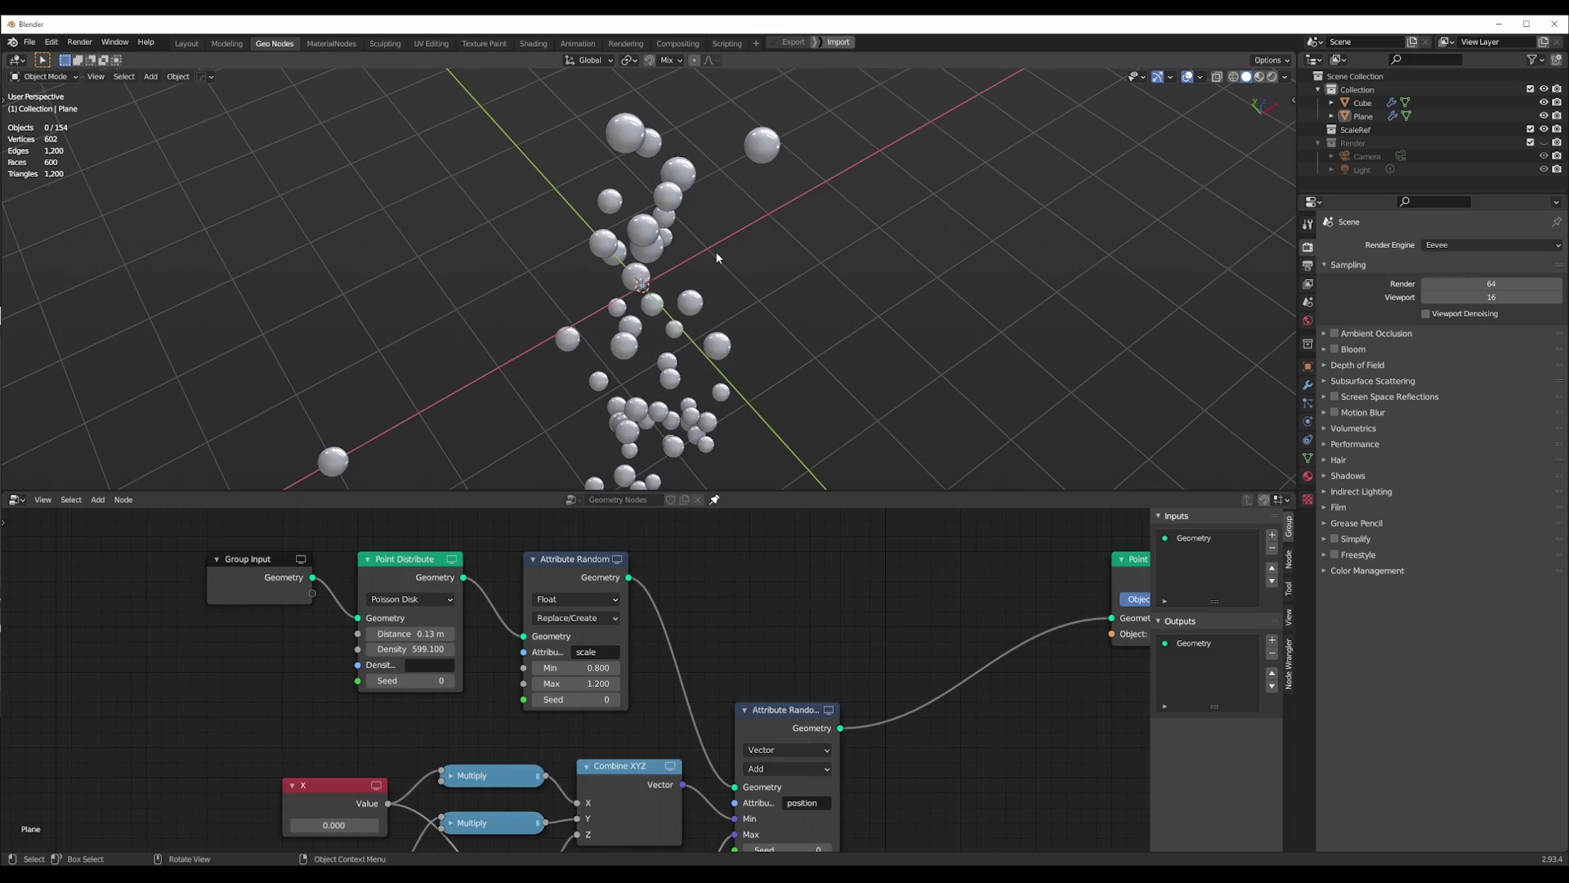
{"action": "key", "text": "ctrl+s"}
{"action": "left_click", "coordinate": [1229, 60]}
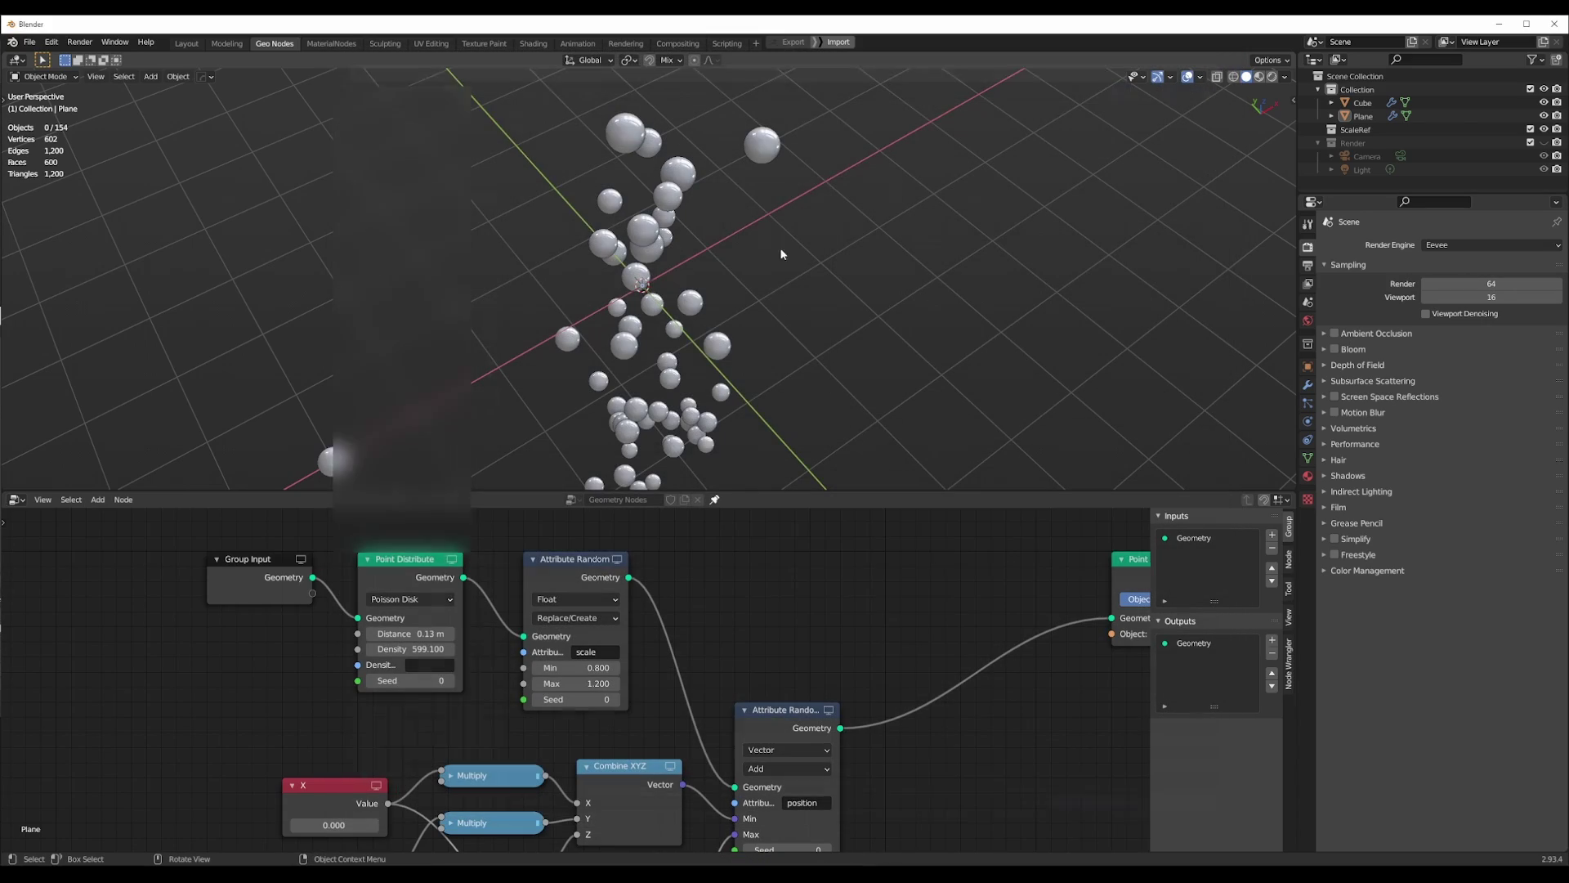
Return to top view and add a camera at the world origin, in the middle of the sphere column.
{"action": "scroll", "coordinate": [626, 393], "scroll_direction": "down", "scroll_amount": 7}
{"action": "middle_click_drag", "start_coordinate": [625, 392], "coordinate": [658, 257]}
{"action": "scroll", "coordinate": [661, 325], "scroll_direction": "down", "scroll_amount": 4}
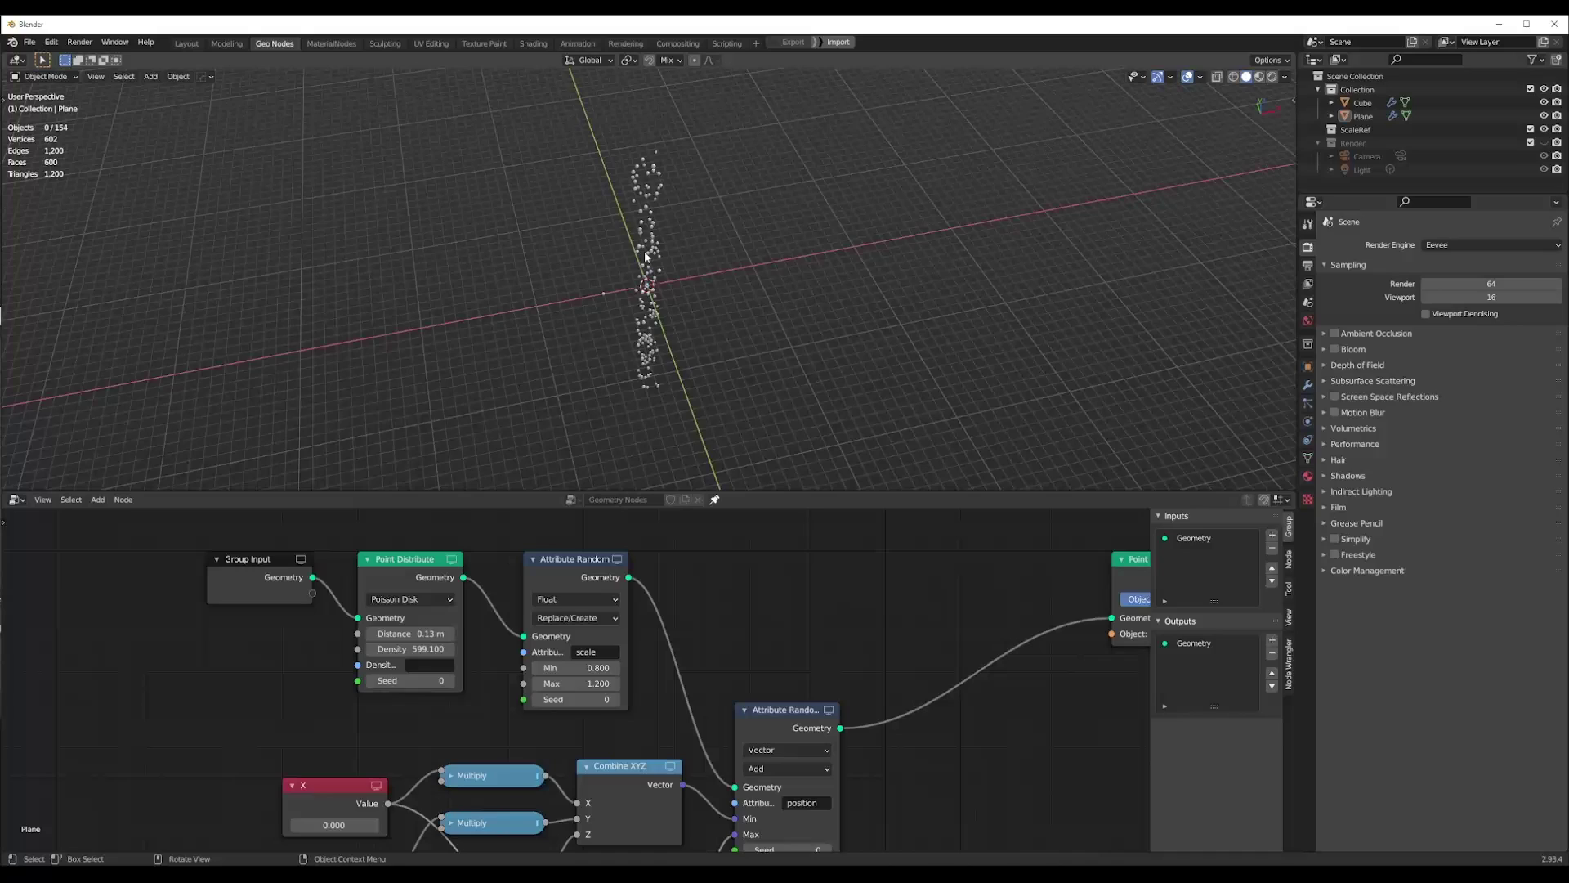
{"action": "scroll", "coordinate": [657, 255], "scroll_direction": "up", "scroll_amount": 5}
{"action": "key", "text": "KP_7"}
{"action": "scroll", "coordinate": [659, 317], "scroll_direction": "up", "scroll_amount": 5}
{"action": "key", "text": "shift+a"}
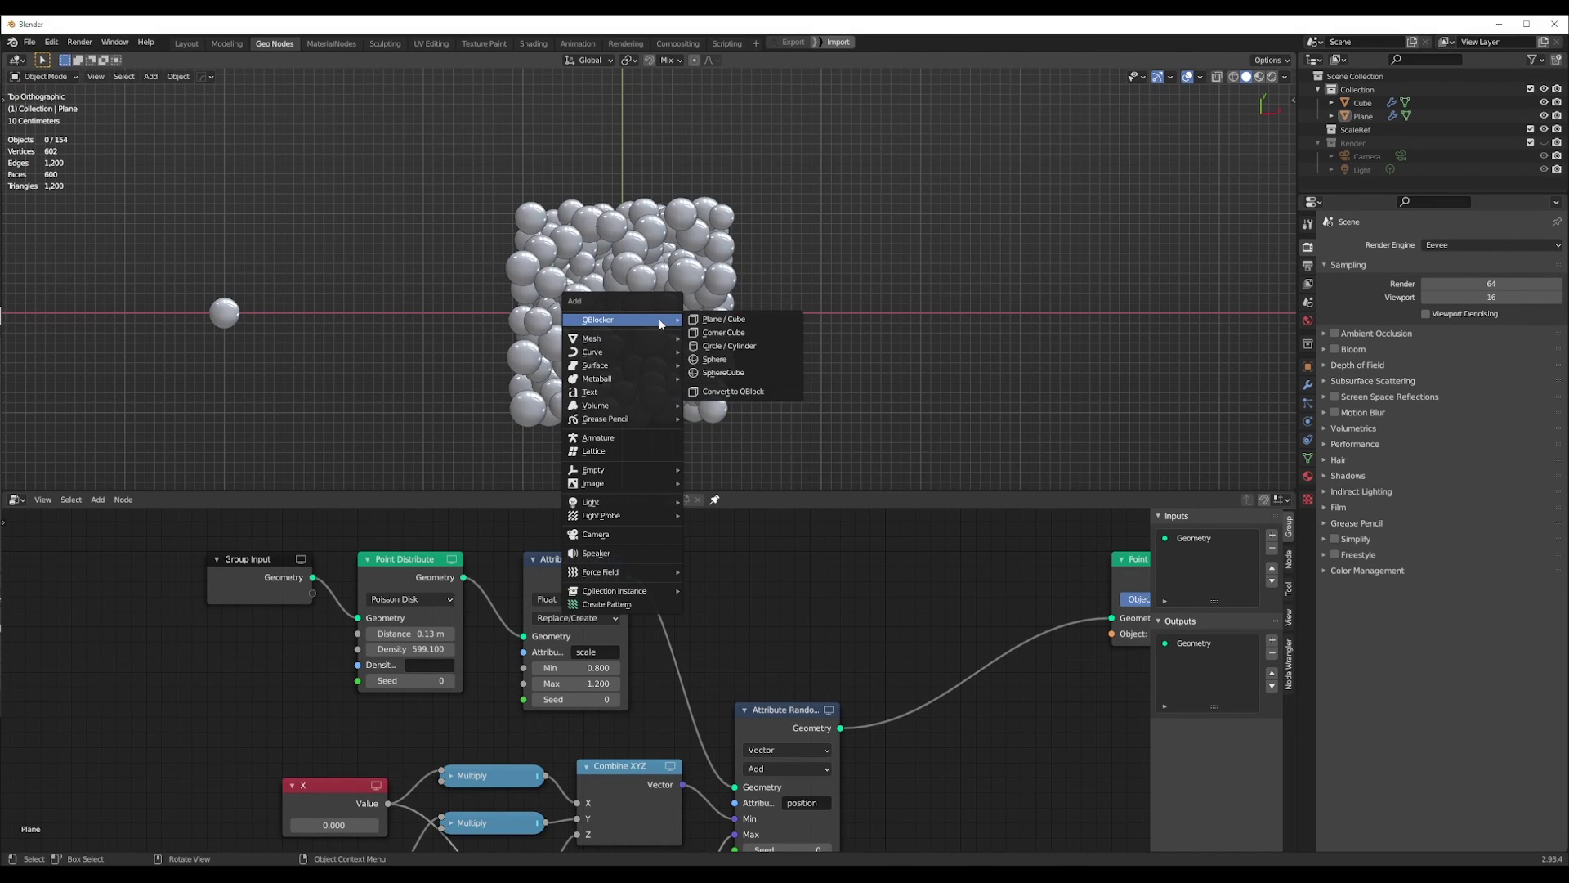
{"action": "left_click", "coordinate": [641, 535]}
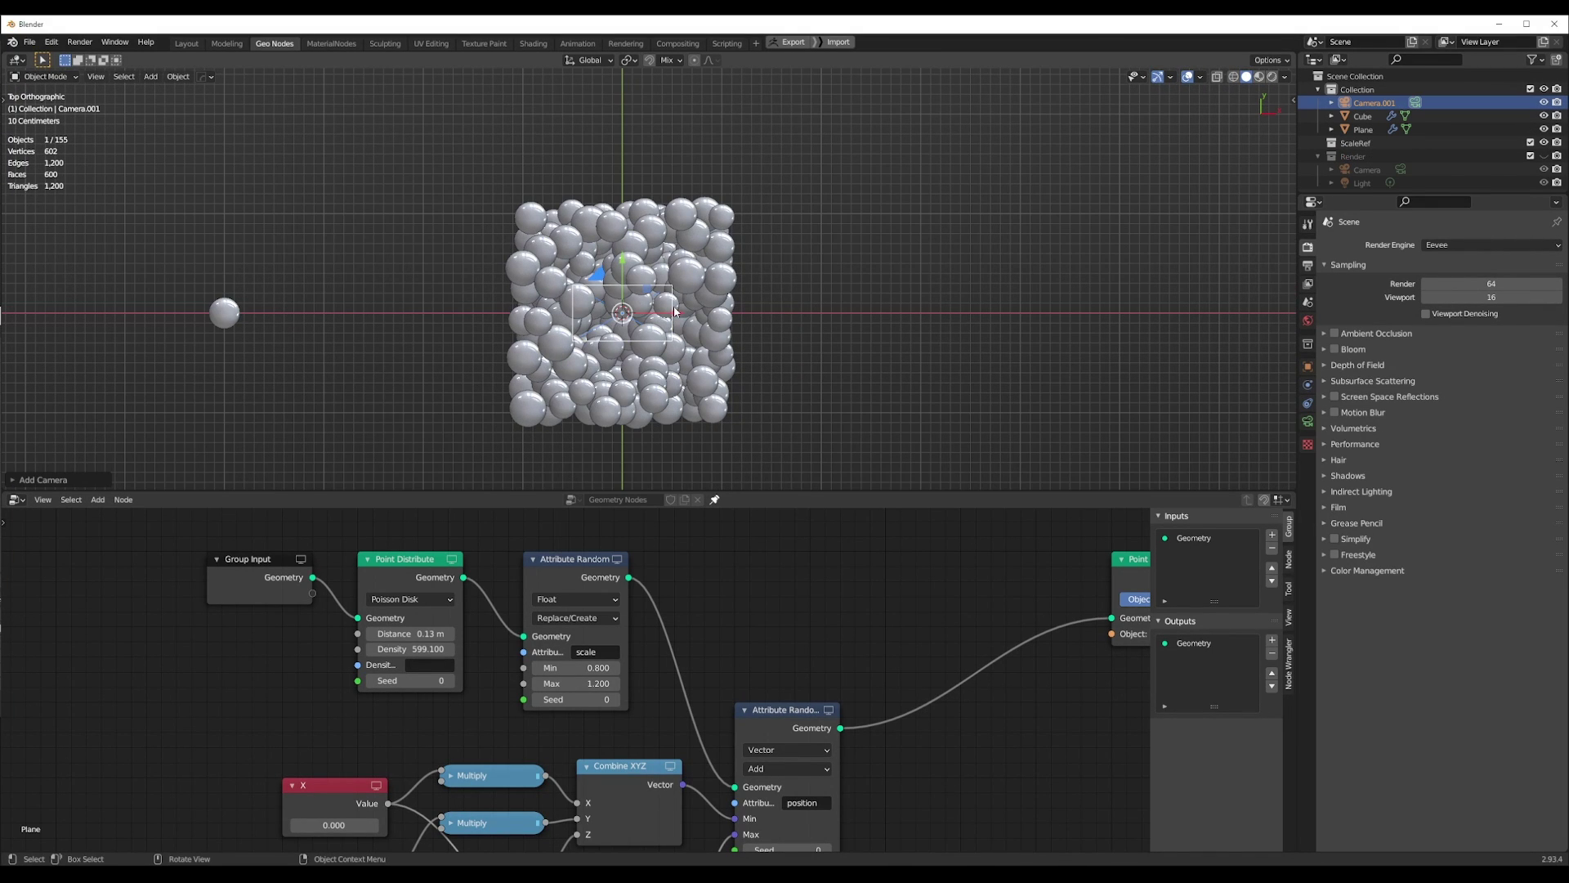
{"action": "scroll", "coordinate": [676, 312], "scroll_direction": "up", "scroll_amount": 3}
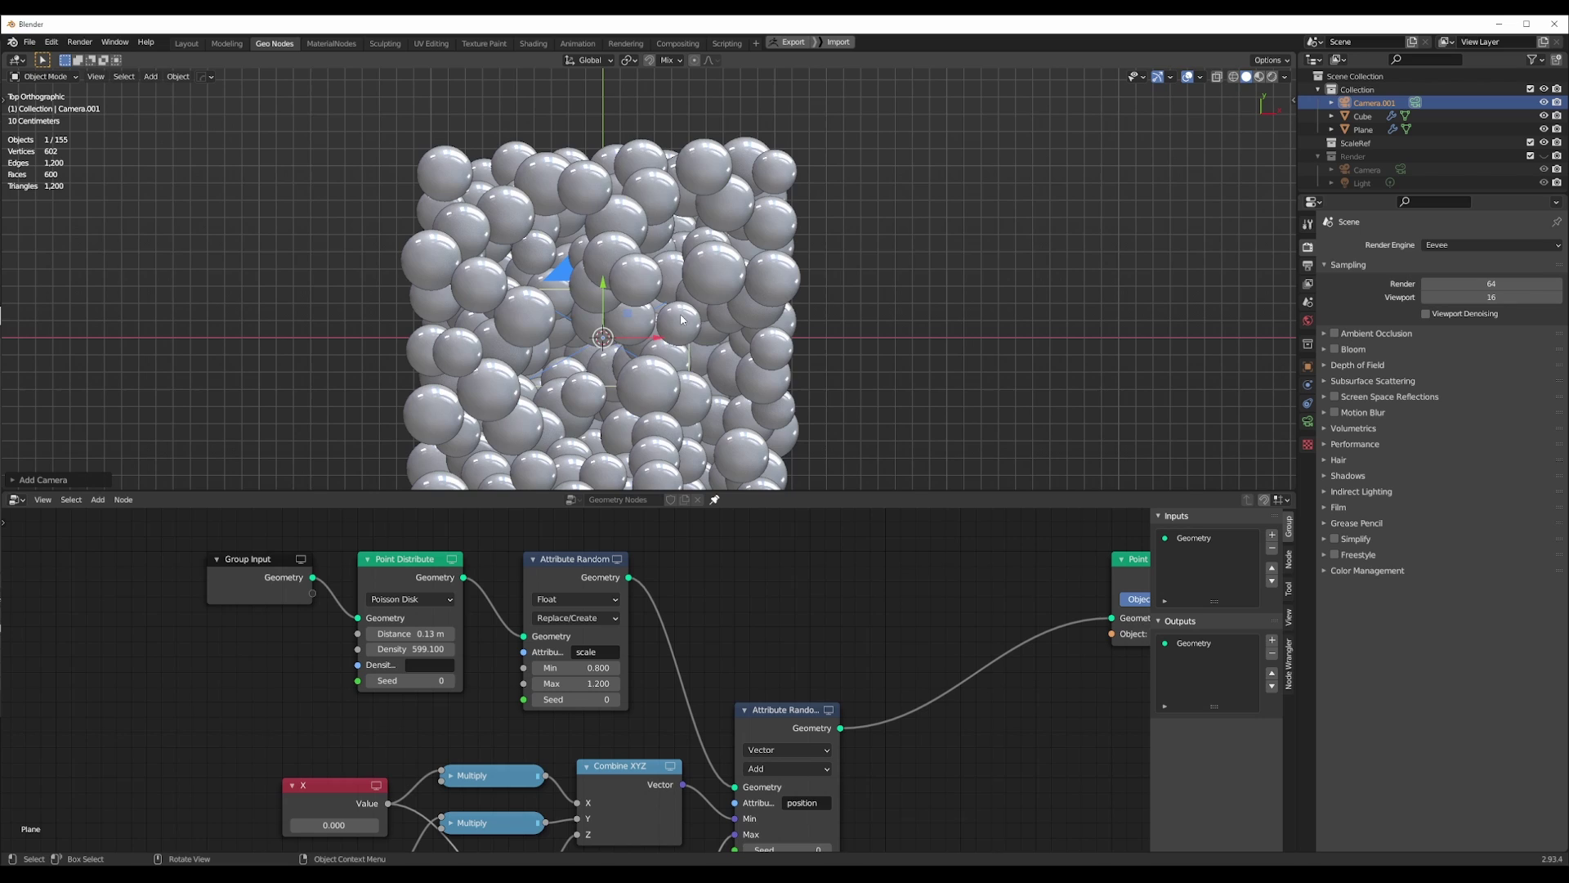
{"action": "key", "text": "shift+a"}
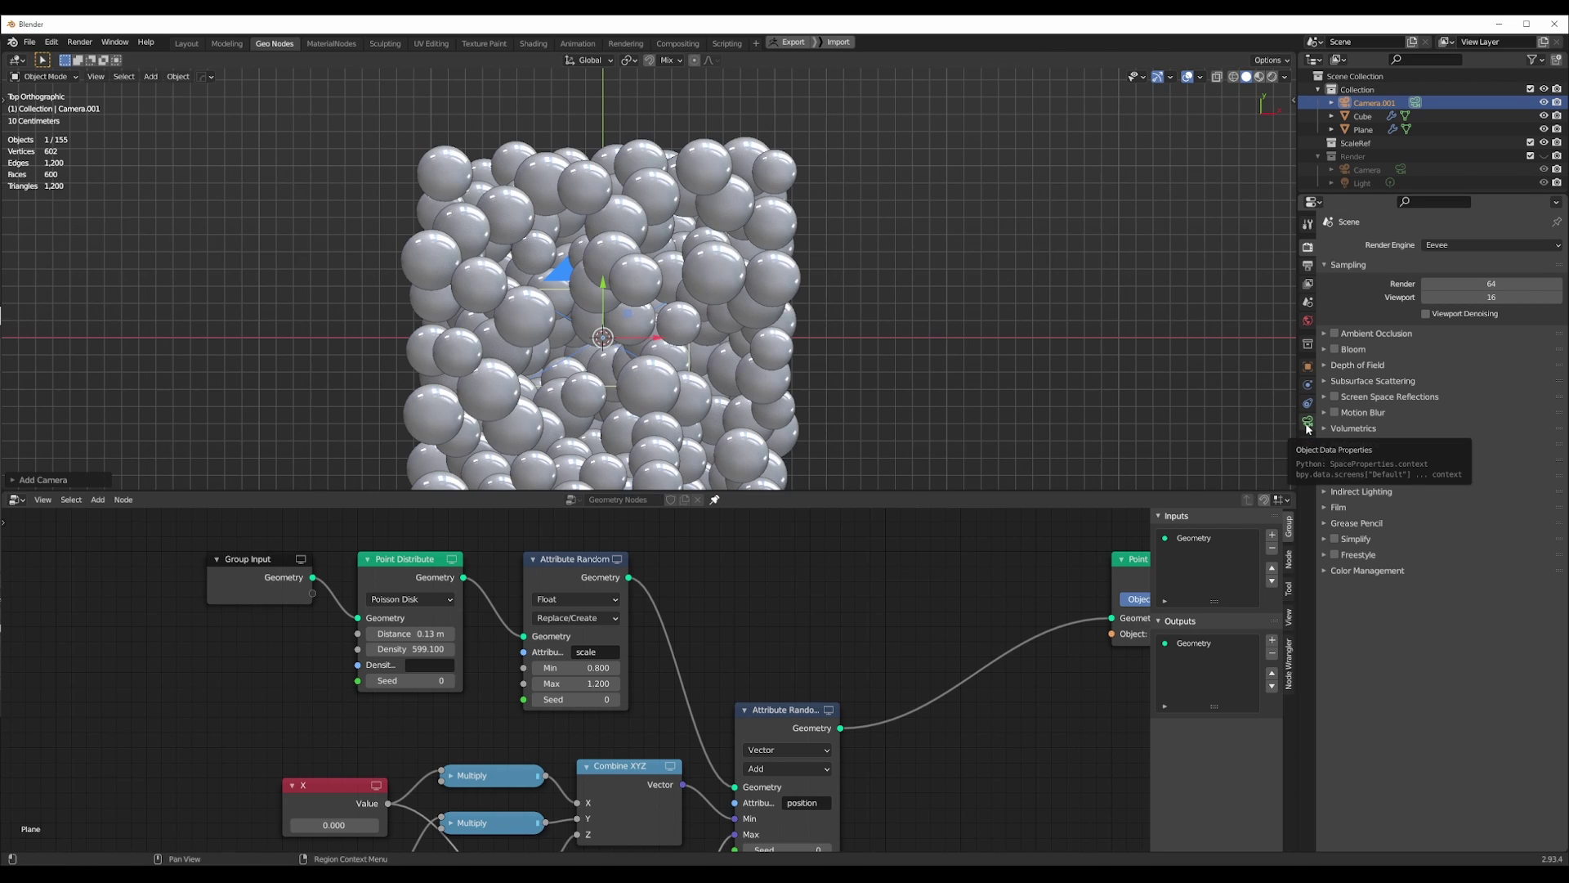
Look through the new camera and set the output resolution to 1024 × 1024 px.
{"action": "left_click", "coordinate": [1308, 266]}
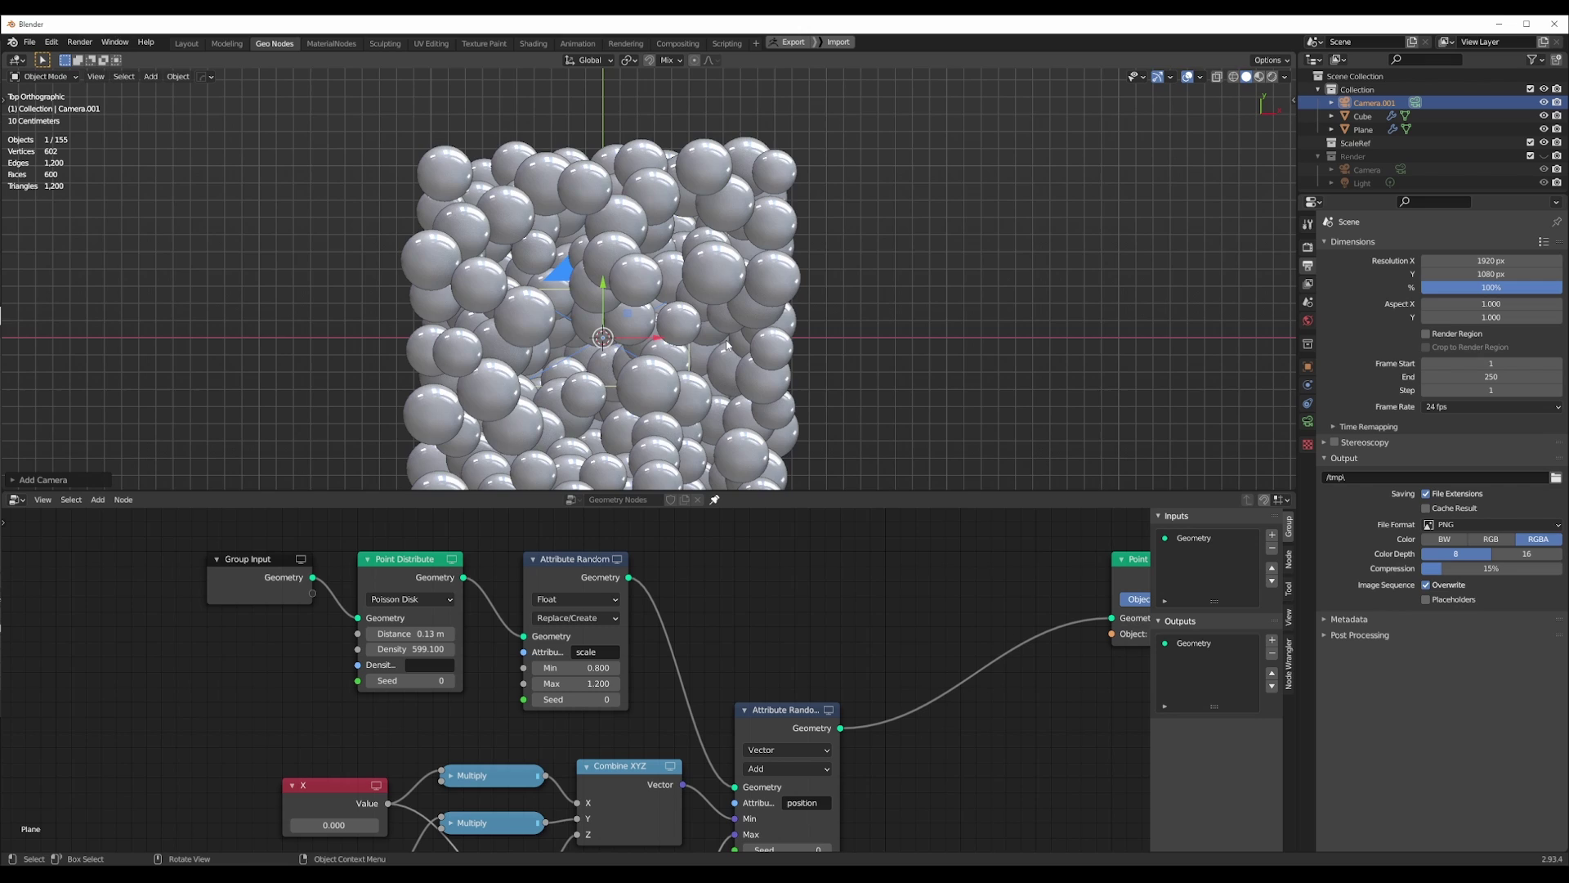
{"action": "key", "text": "KP_0"}
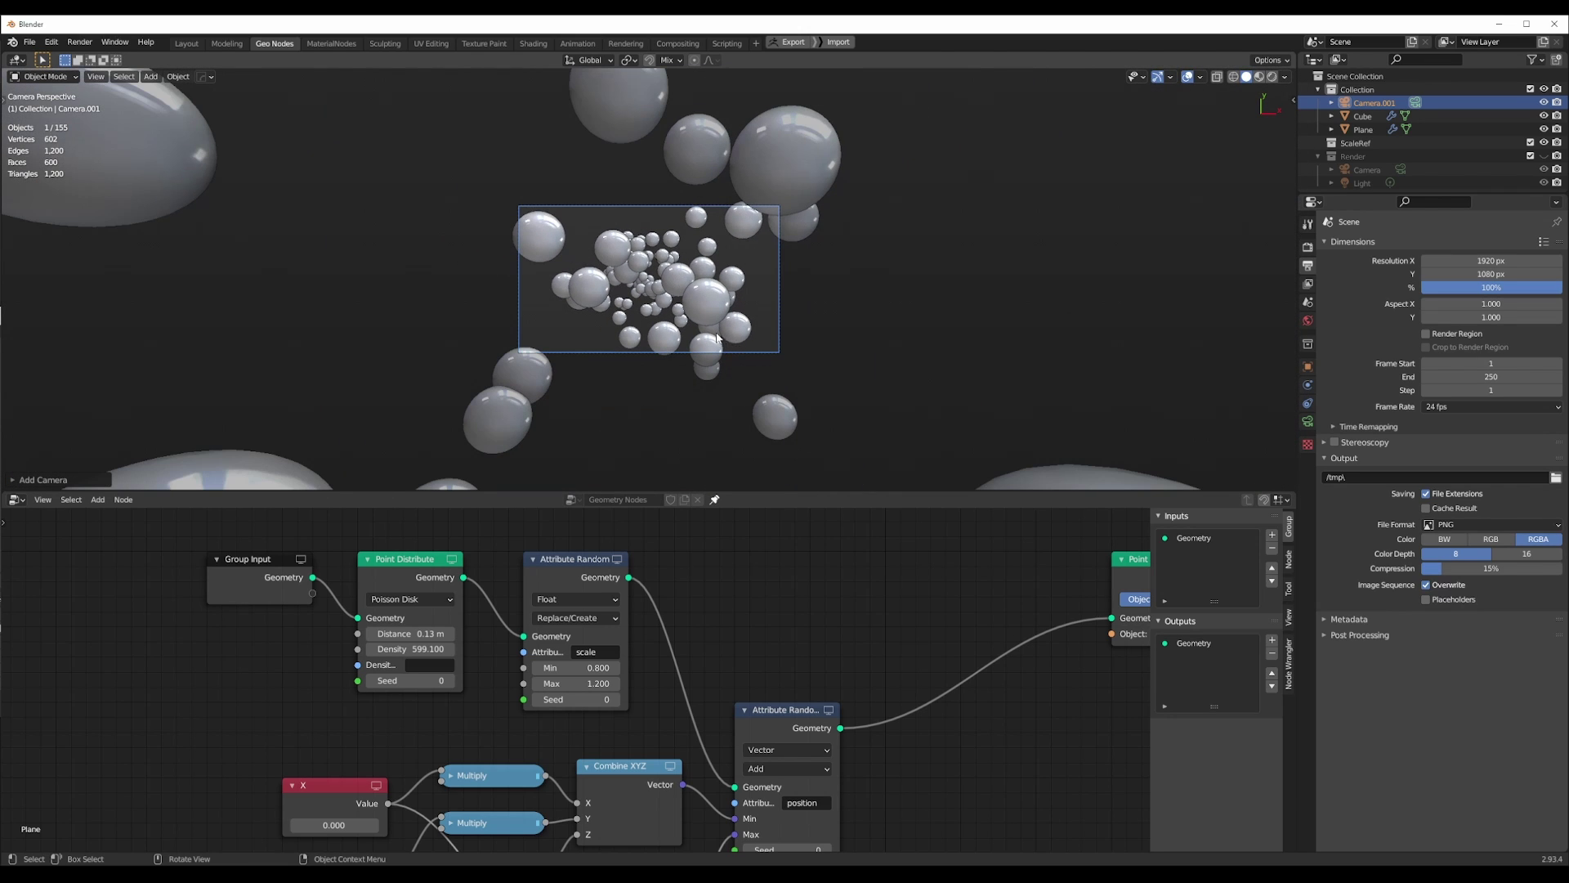
{"action": "scroll", "coordinate": [717, 338], "scroll_direction": "up", "scroll_amount": 5}
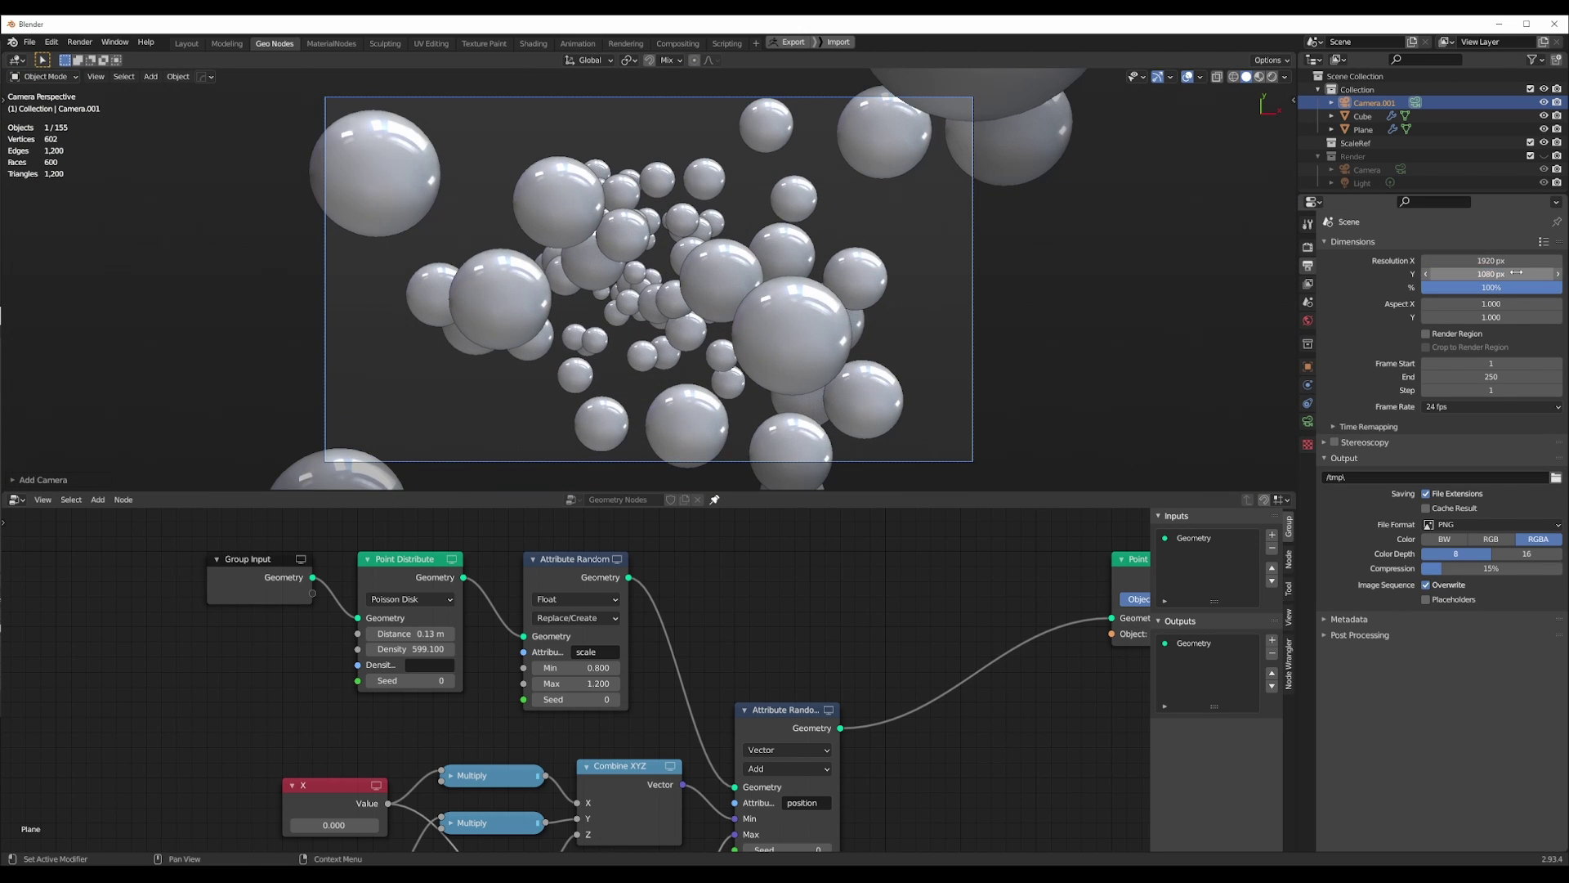
{"action": "left_click", "coordinate": [1491, 262]}
{"action": "type", "text": "1024"}
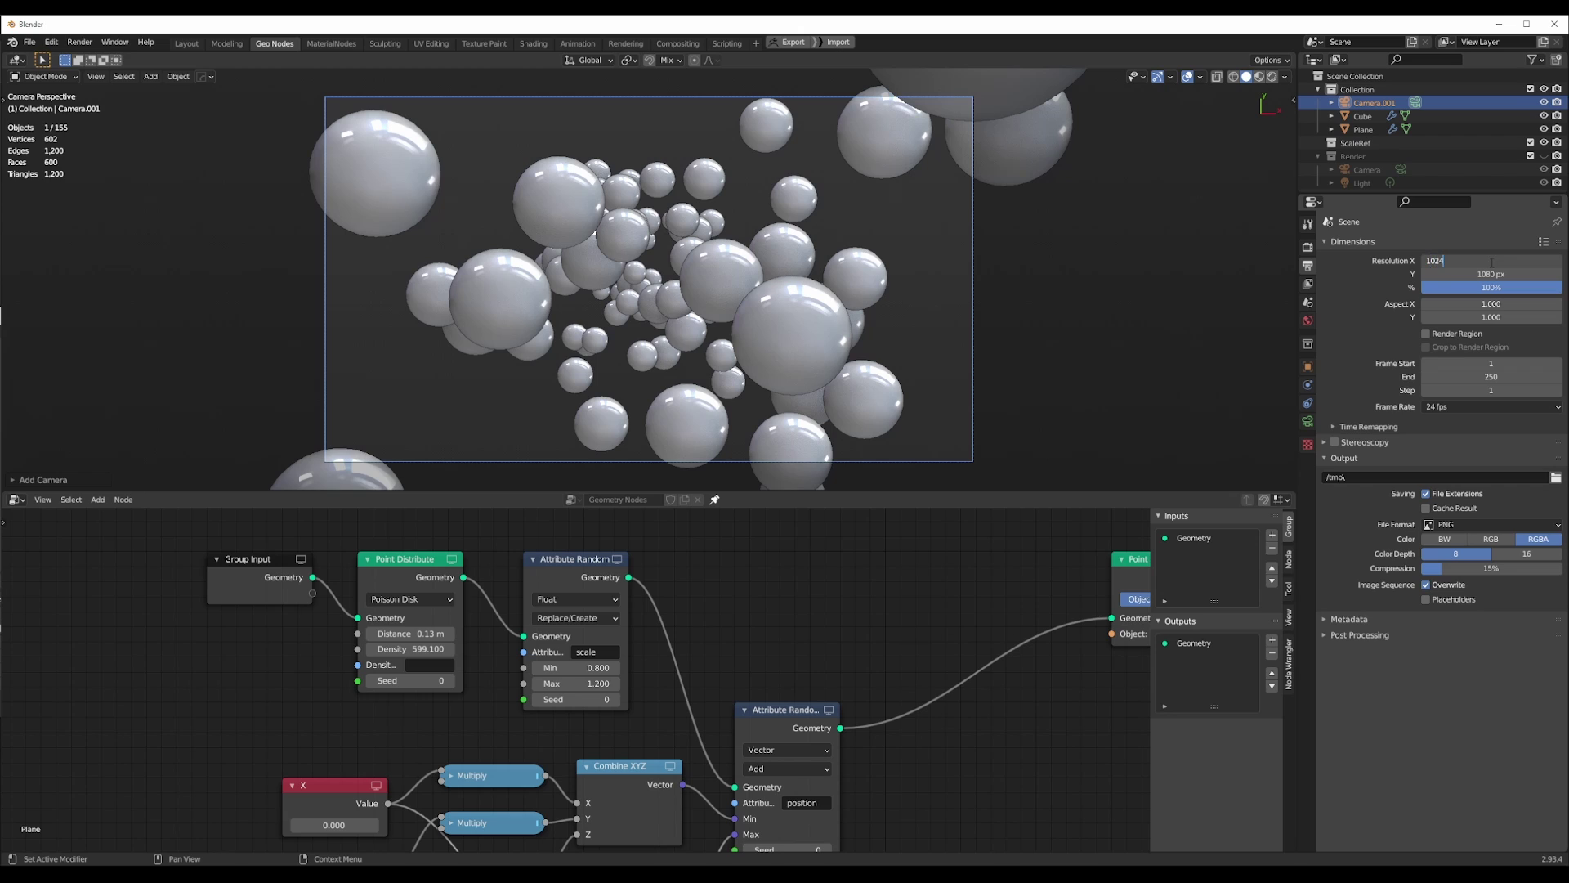
{"action": "key", "text": "Tab"}
{"action": "type", "text": "1024"}
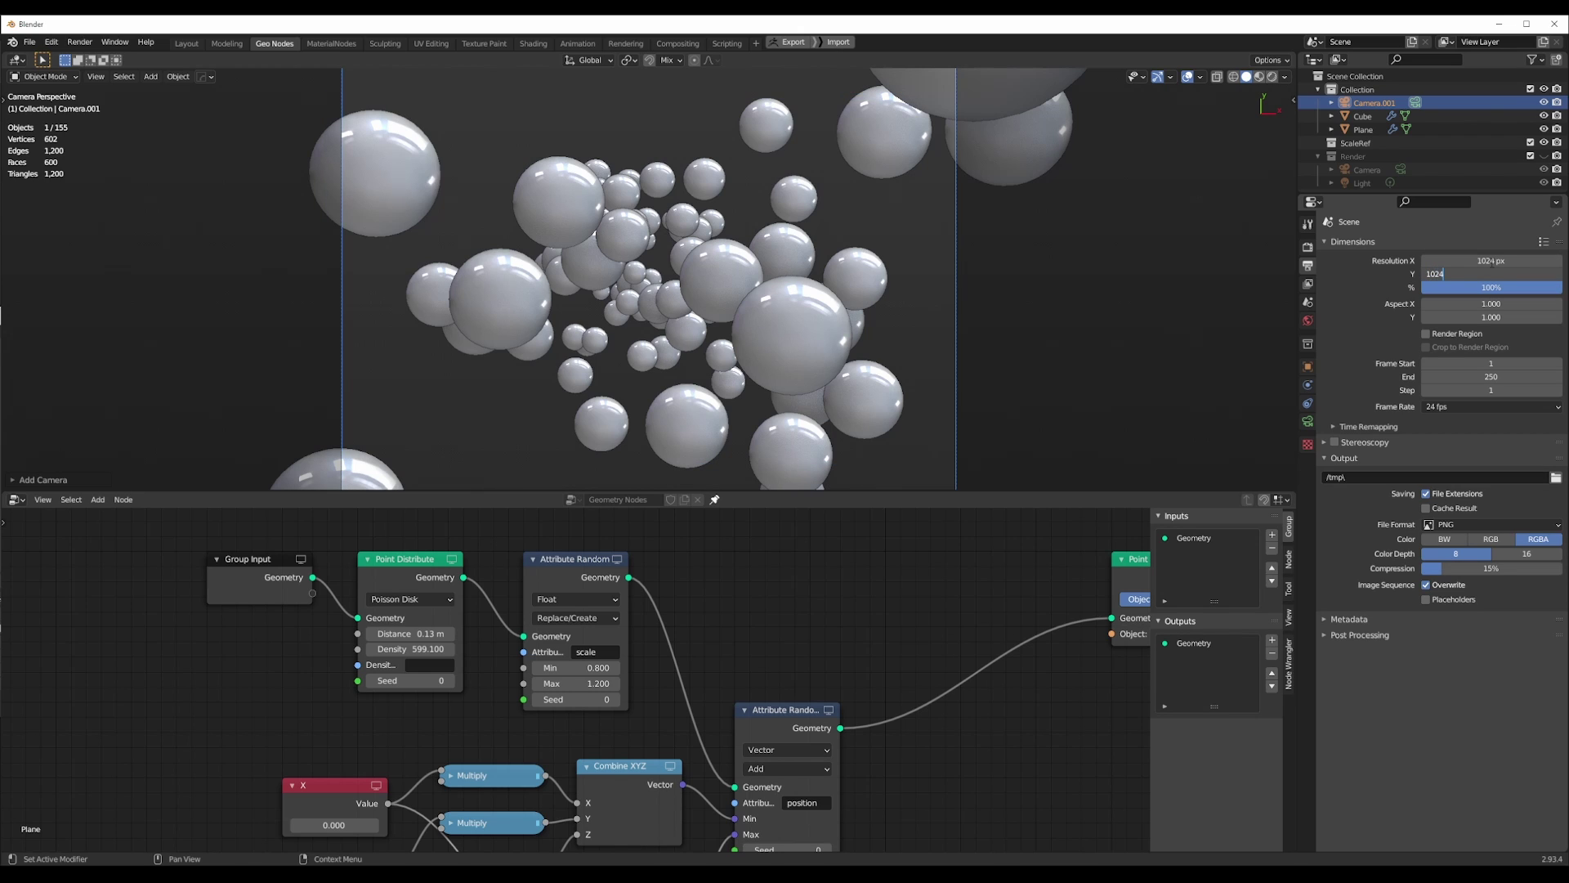
{"action": "key", "text": "Return"}
{"action": "scroll", "coordinate": [911, 272], "scroll_direction": "down", "scroll_amount": 6}
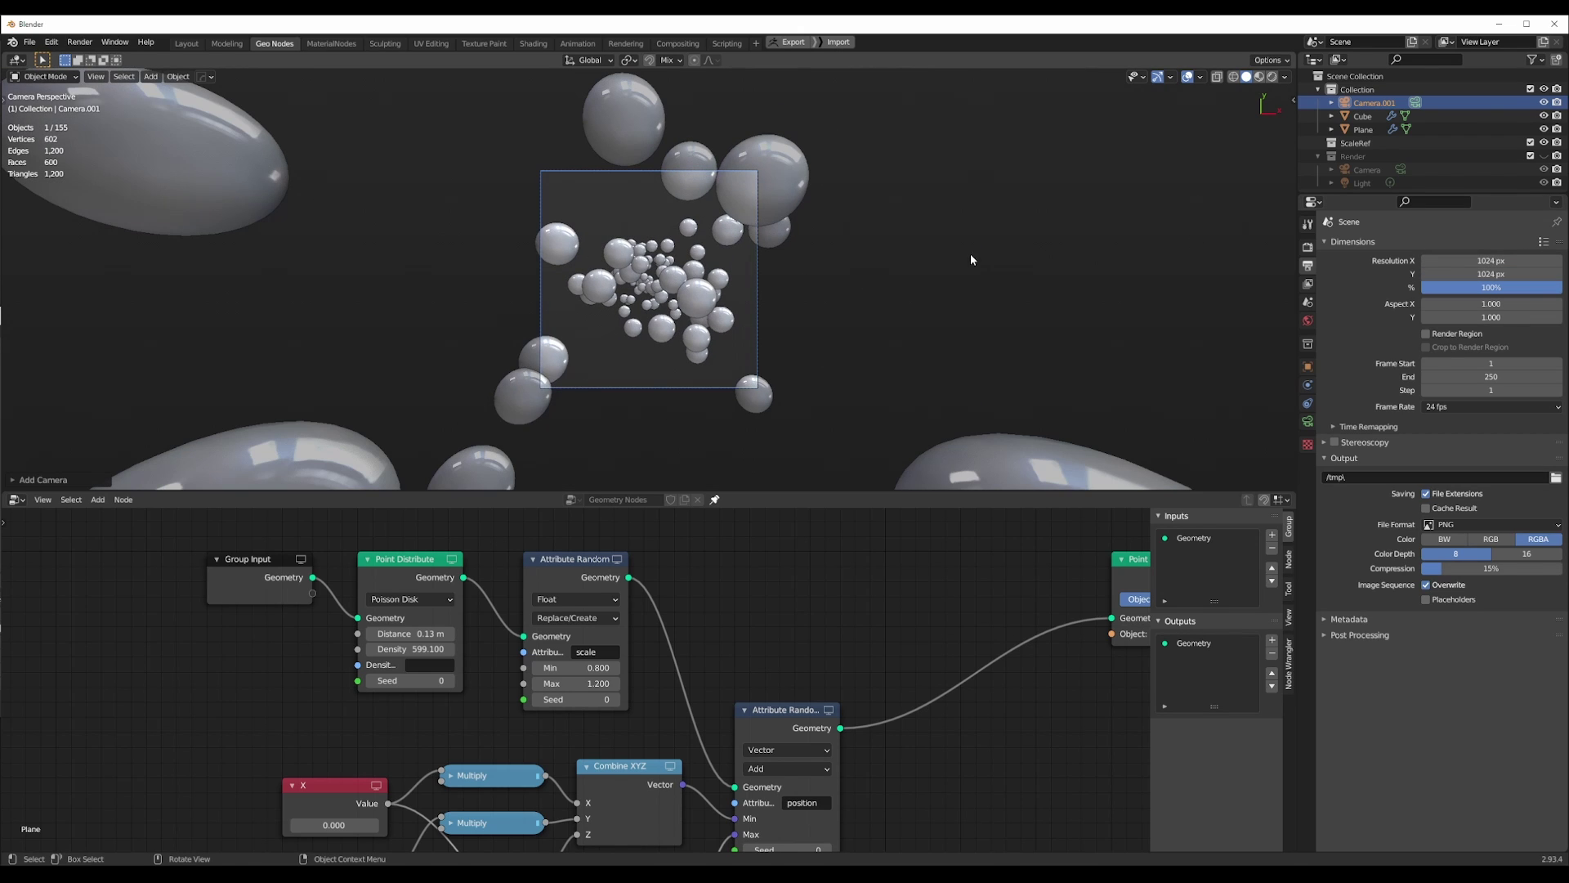
Change the new camera's lens type to Orthographic and check its view of the spheres.
{"action": "left_click", "coordinate": [1308, 422]}
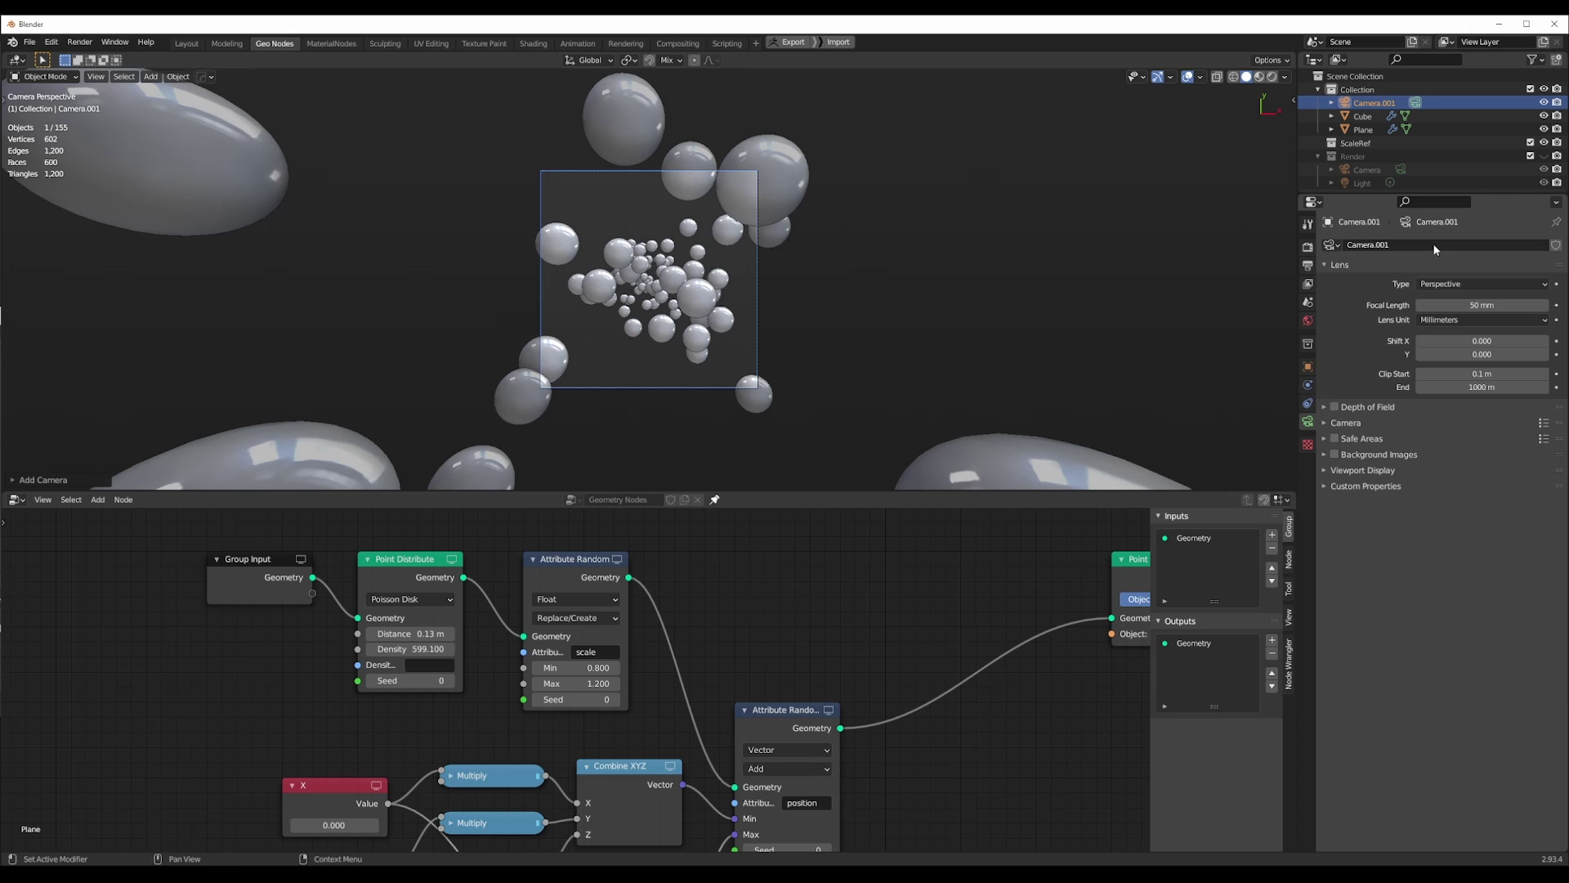
{"action": "left_click", "coordinate": [1456, 286]}
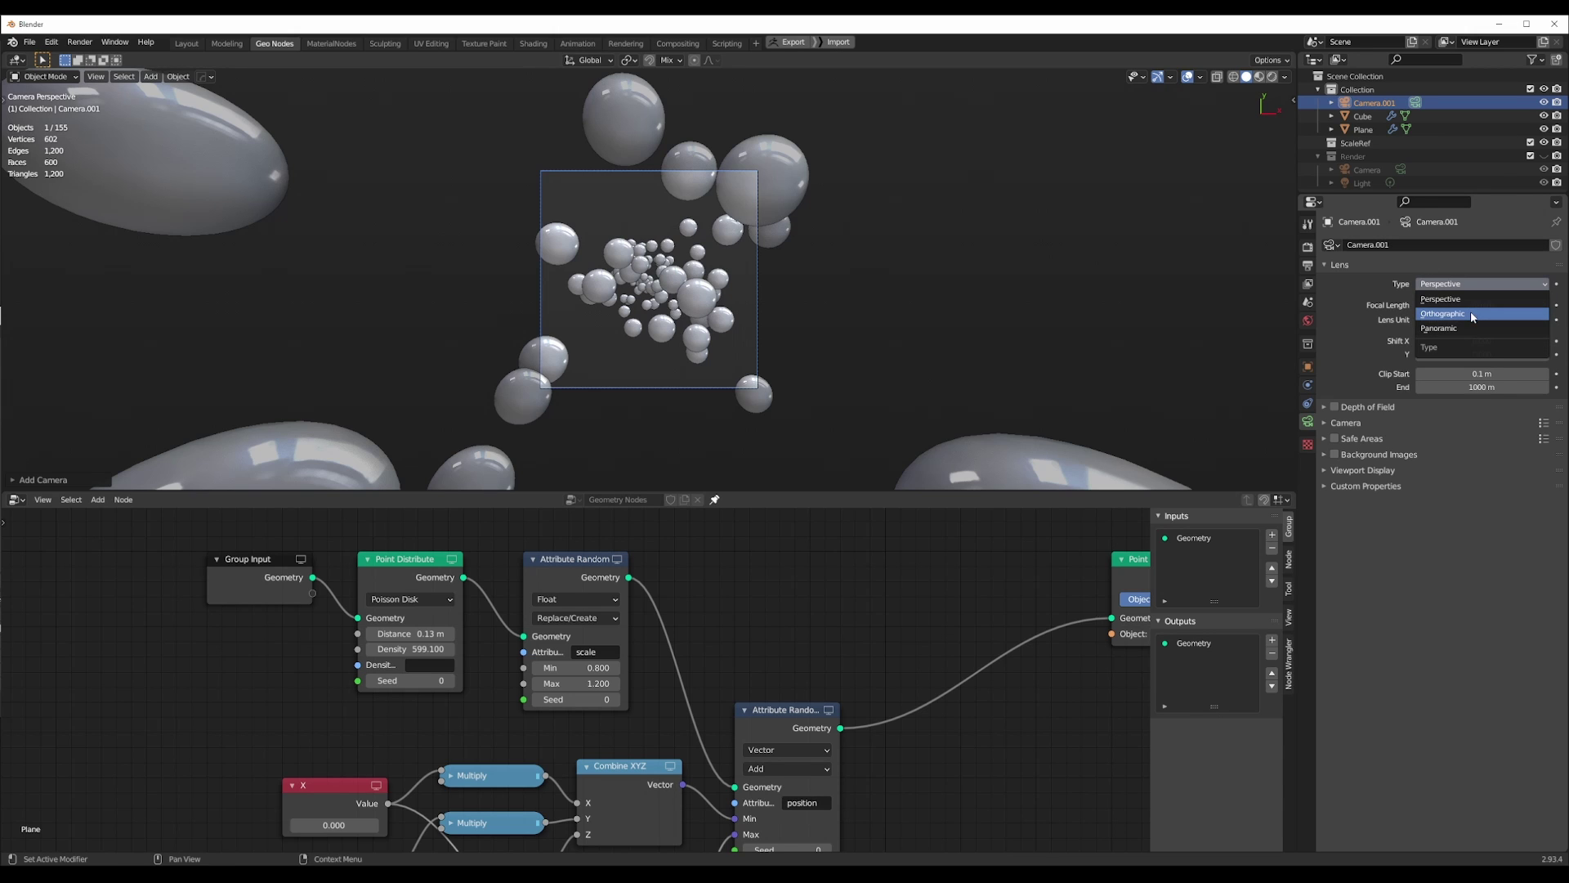
{"action": "left_click", "coordinate": [1469, 310]}
{"action": "scroll", "coordinate": [572, 286], "scroll_direction": "down", "scroll_amount": 3}
{"action": "scroll", "coordinate": [601, 284], "scroll_direction": "up", "scroll_amount": 2}
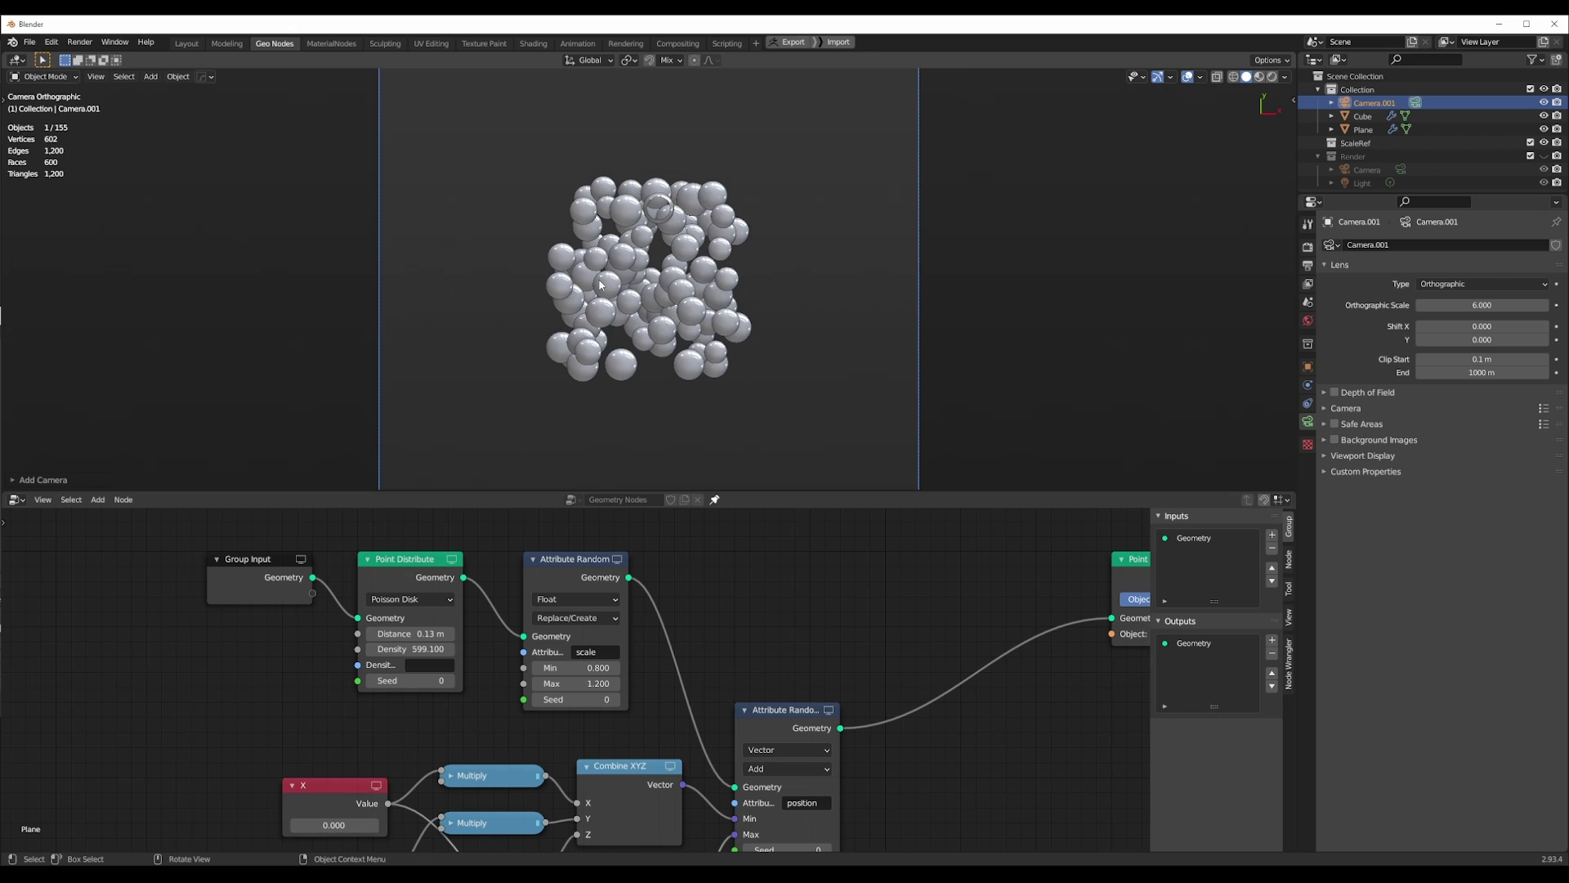
{"action": "scroll", "coordinate": [601, 285], "scroll_direction": "down", "scroll_amount": 3}
{"action": "middle_click_drag", "start_coordinate": [601, 284], "coordinate": [683, 263]}
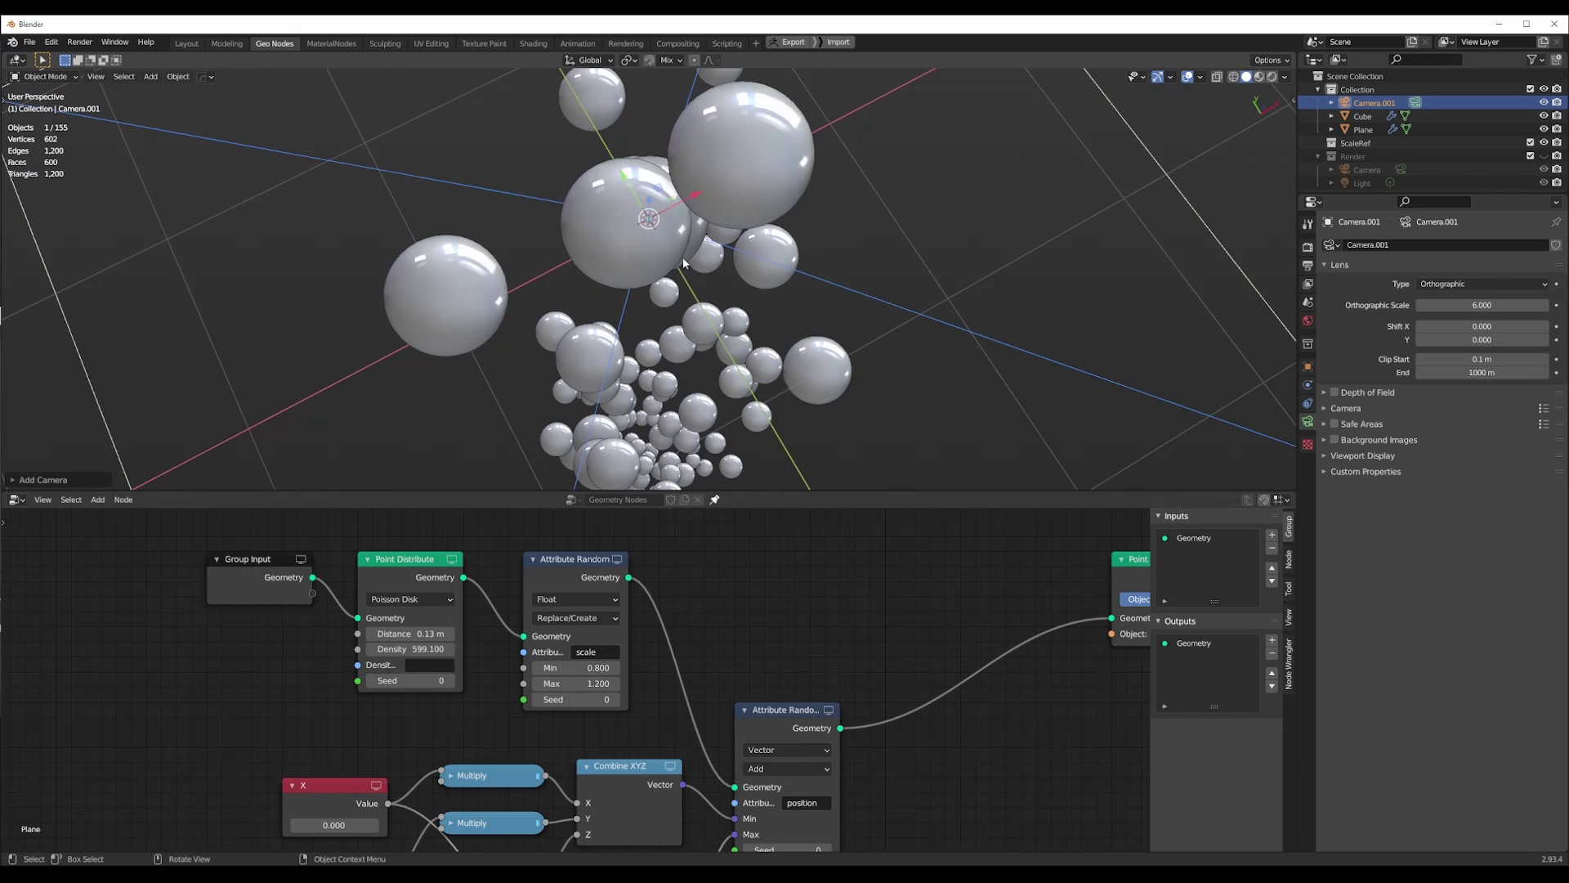
{"action": "key", "text": "KP_0"}
{"action": "scroll", "coordinate": [685, 270], "scroll_direction": "up", "scroll_amount": 4}
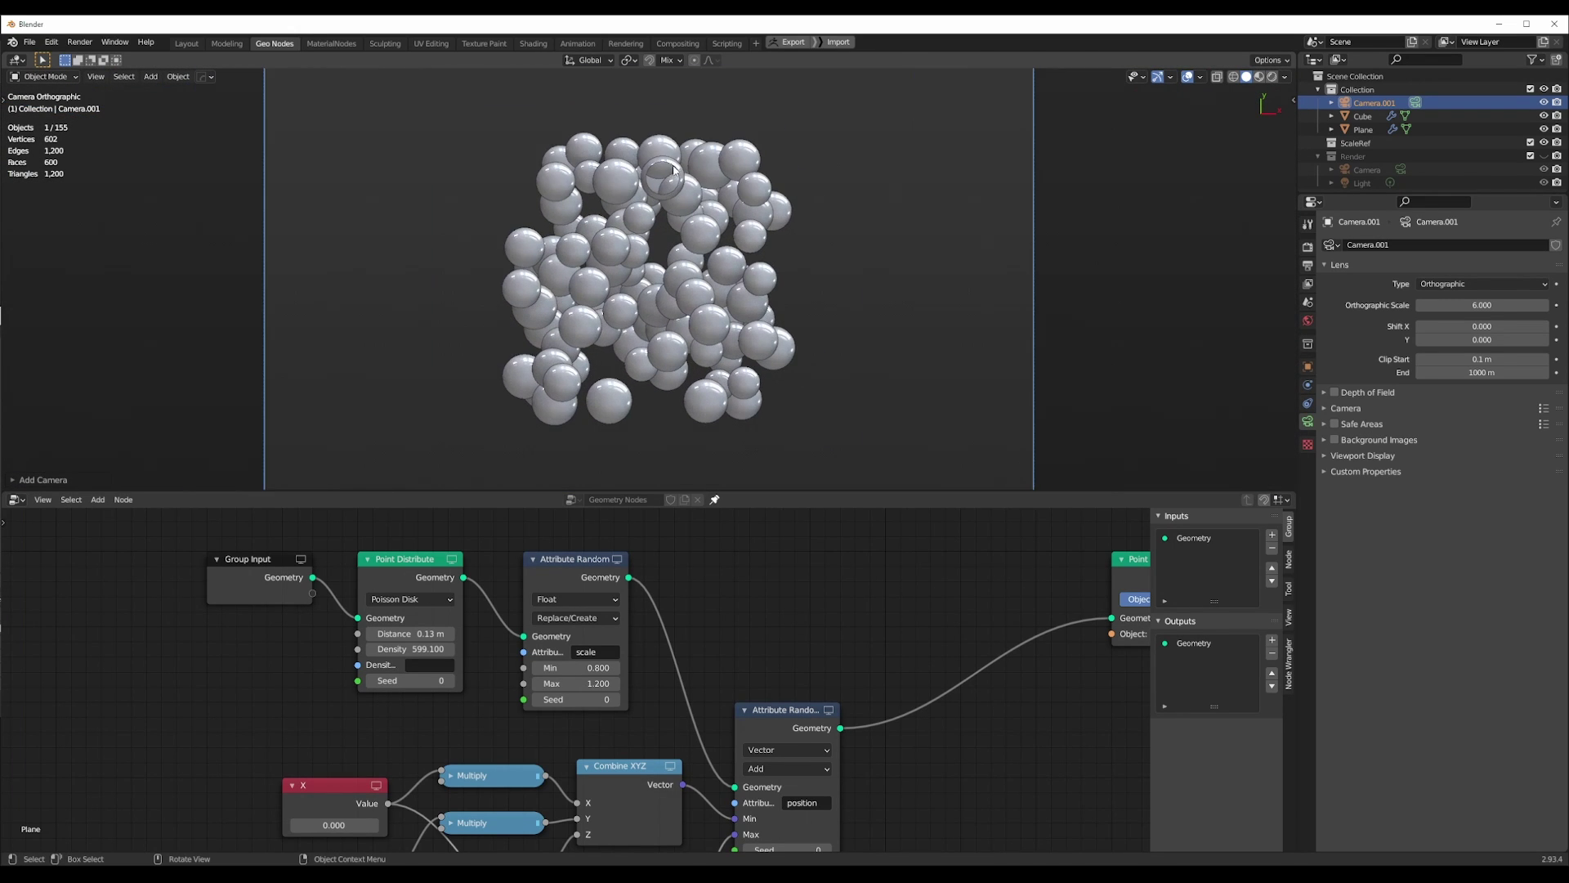
Move the camera about 20 m up along the global Z axis, above the sphere column, and look through it.
{"action": "scroll", "coordinate": [685, 278], "scroll_direction": "down", "scroll_amount": 4}
{"action": "middle_click_drag", "start_coordinate": [685, 279], "coordinate": [782, 272]}
{"action": "scroll", "coordinate": [747, 317], "scroll_direction": "down", "scroll_amount": 6}
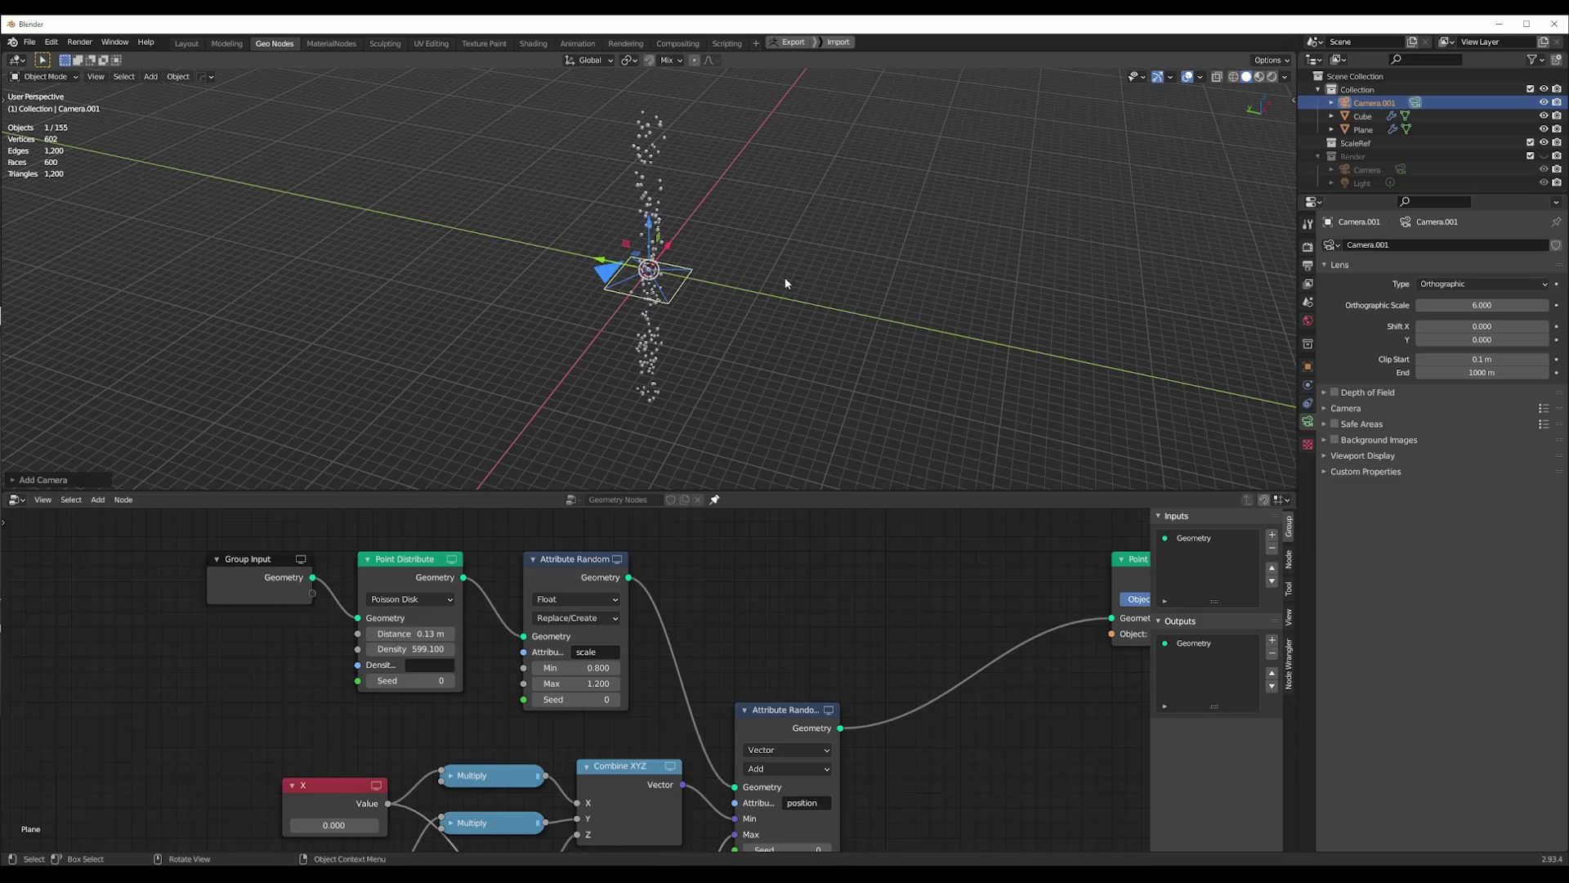
{"action": "key", "text": "g"}
{"action": "key", "text": "z"}
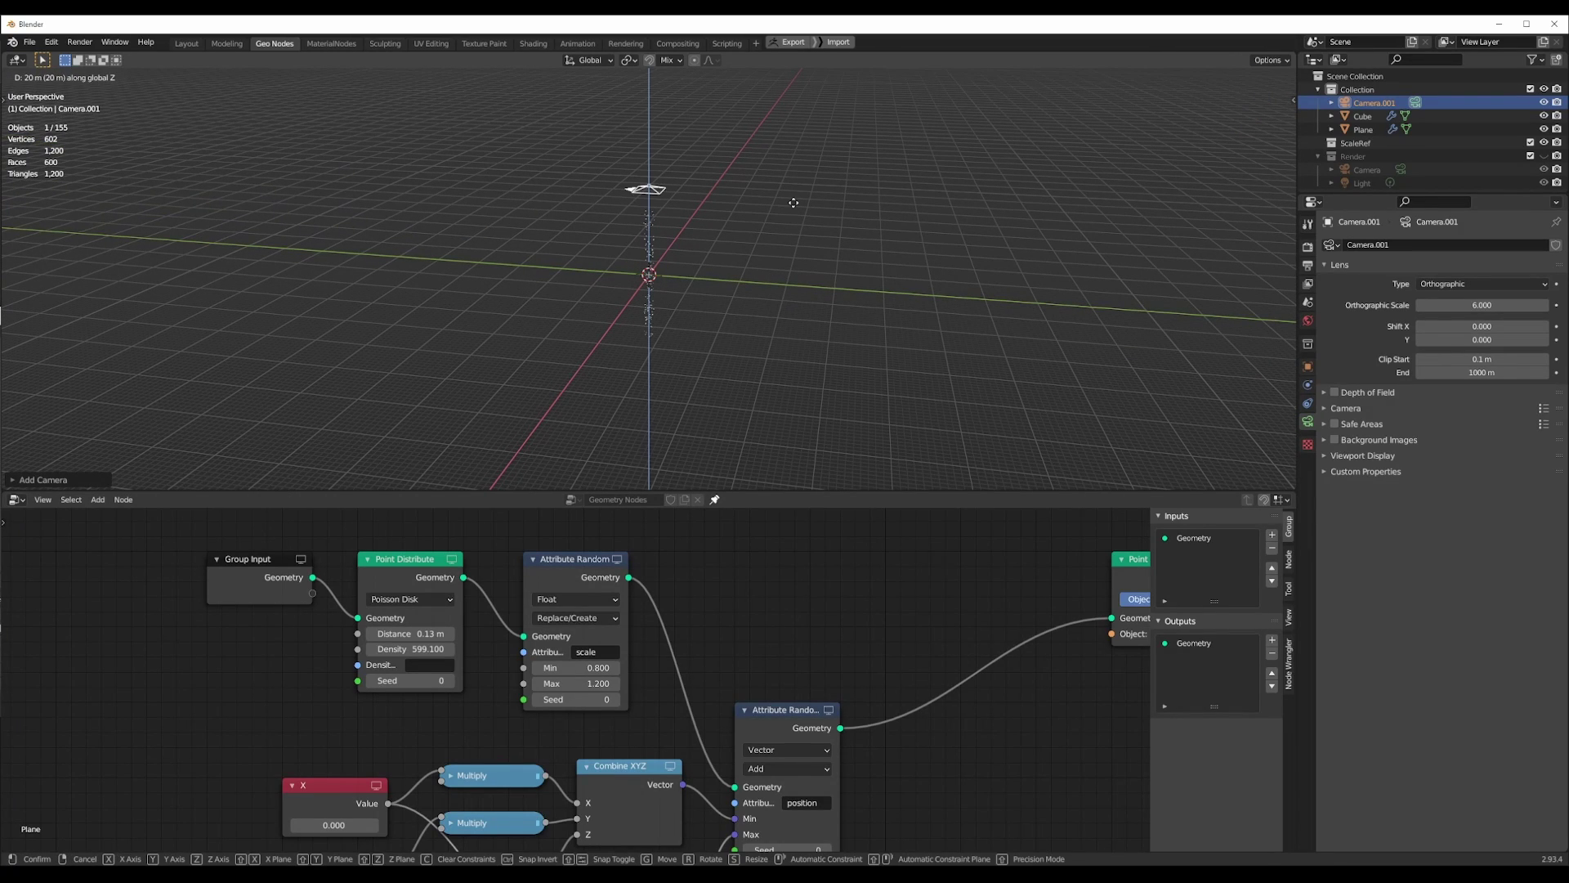
{"action": "left_click", "coordinate": [797, 211]}
{"action": "key", "text": "KP_7"}
{"action": "scroll", "coordinate": [773, 281], "scroll_direction": "up", "scroll_amount": 3}
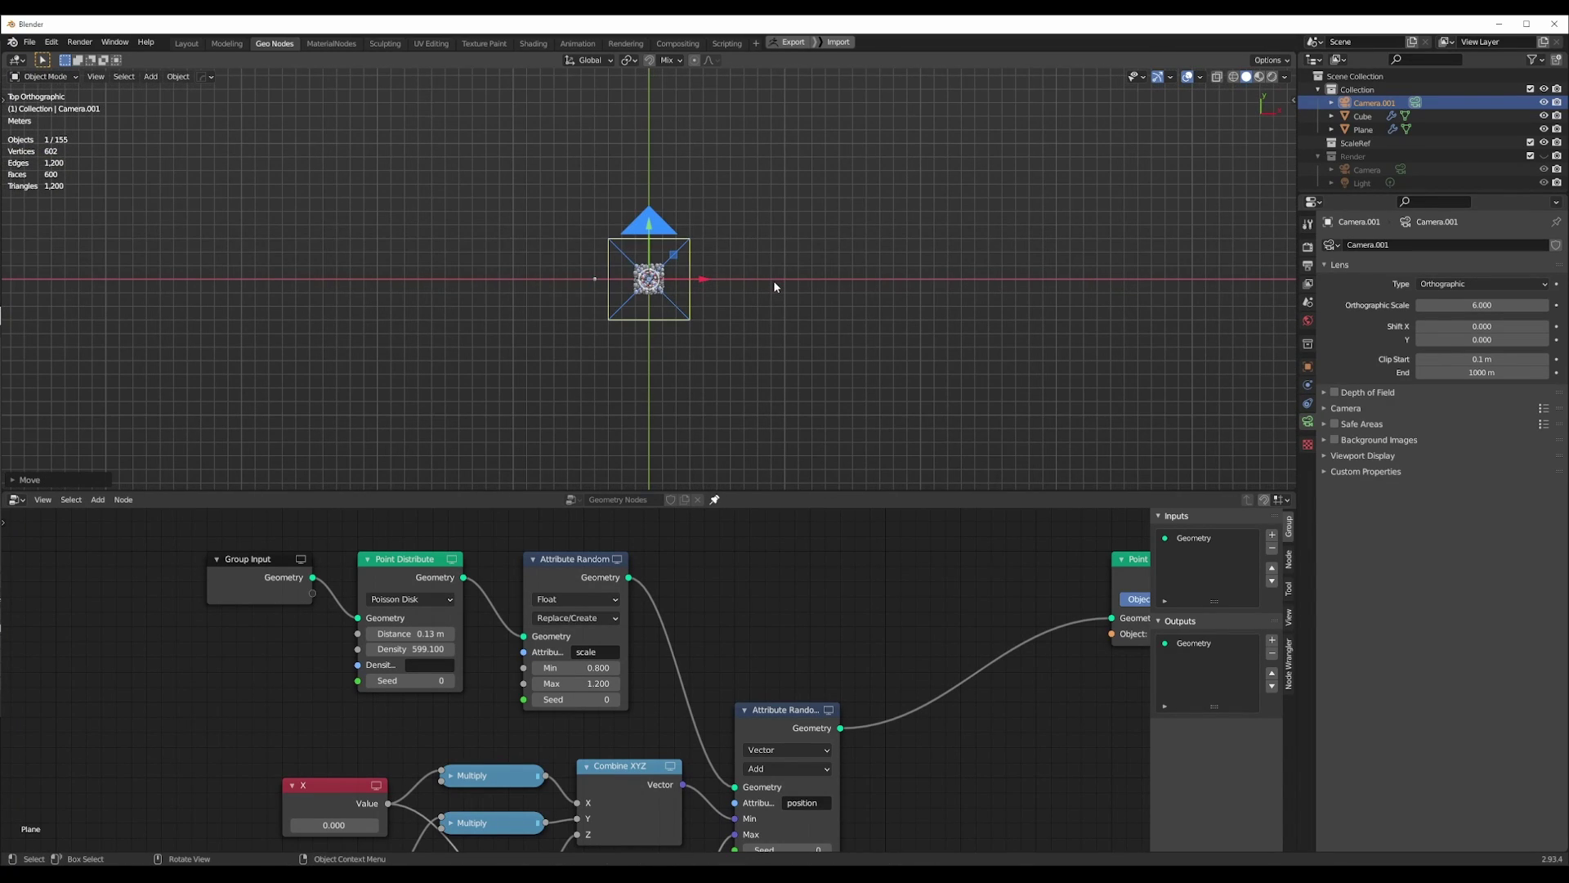
{"action": "key", "text": "KP_0"}
{"action": "scroll", "coordinate": [774, 282], "scroll_direction": "up", "scroll_amount": 5}
{"action": "scroll", "coordinate": [774, 282], "scroll_direction": "down", "scroll_amount": 4}
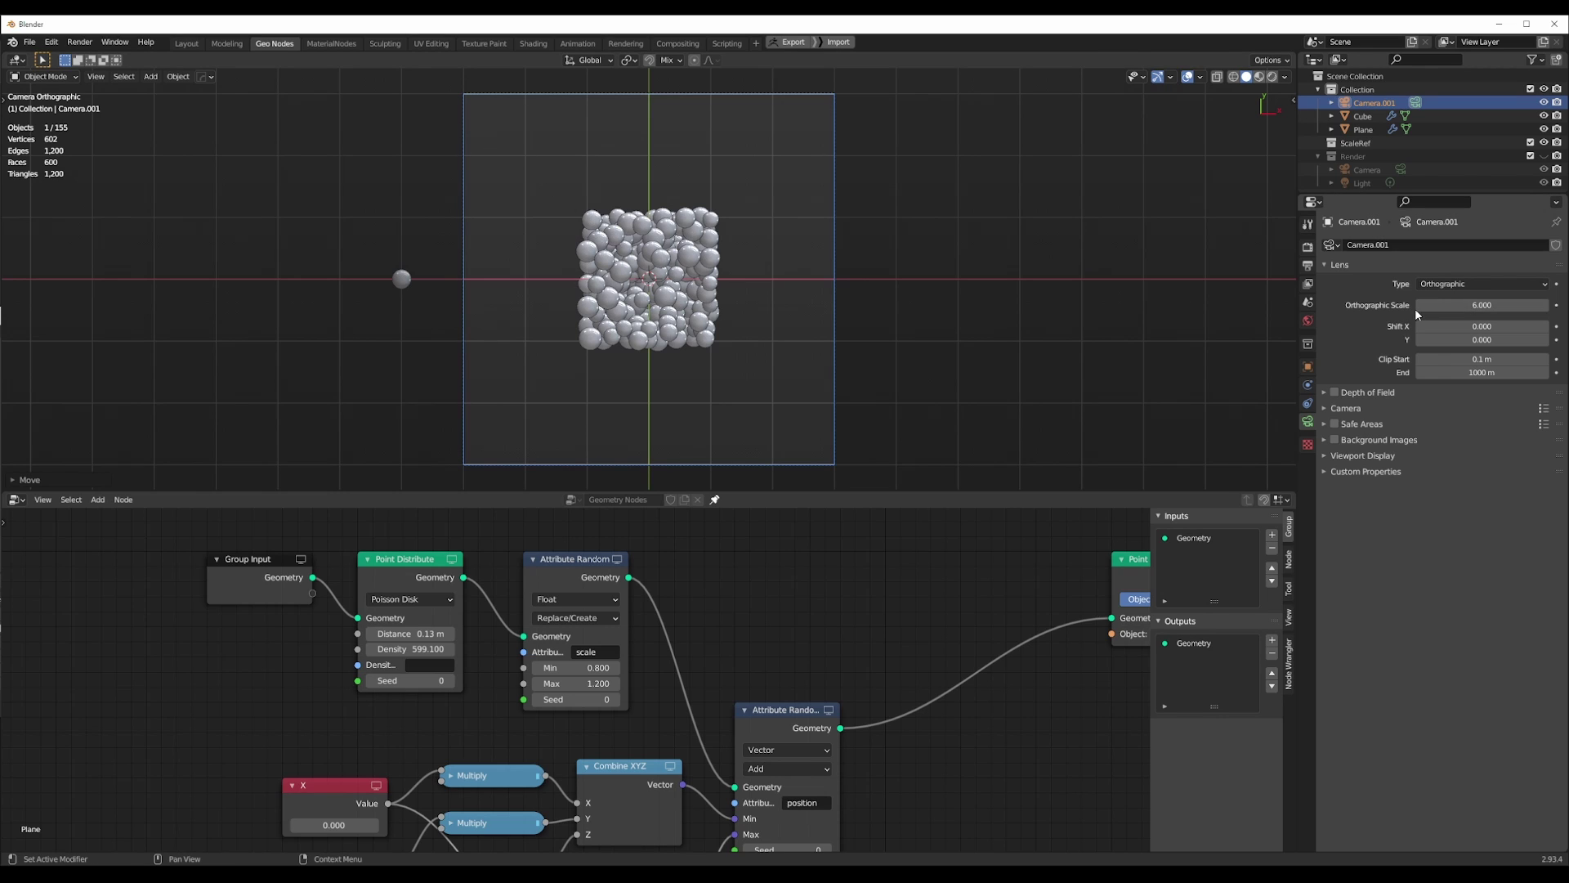
Try an Orthographic Scale of 4 for the camera.
{"action": "left_click_drag", "start_coordinate": [1497, 307], "coordinate": [1481, 305]}
{"action": "left_click", "coordinate": [1495, 304]}
{"action": "type", "text": "4"}
{"action": "key", "text": "Return"}
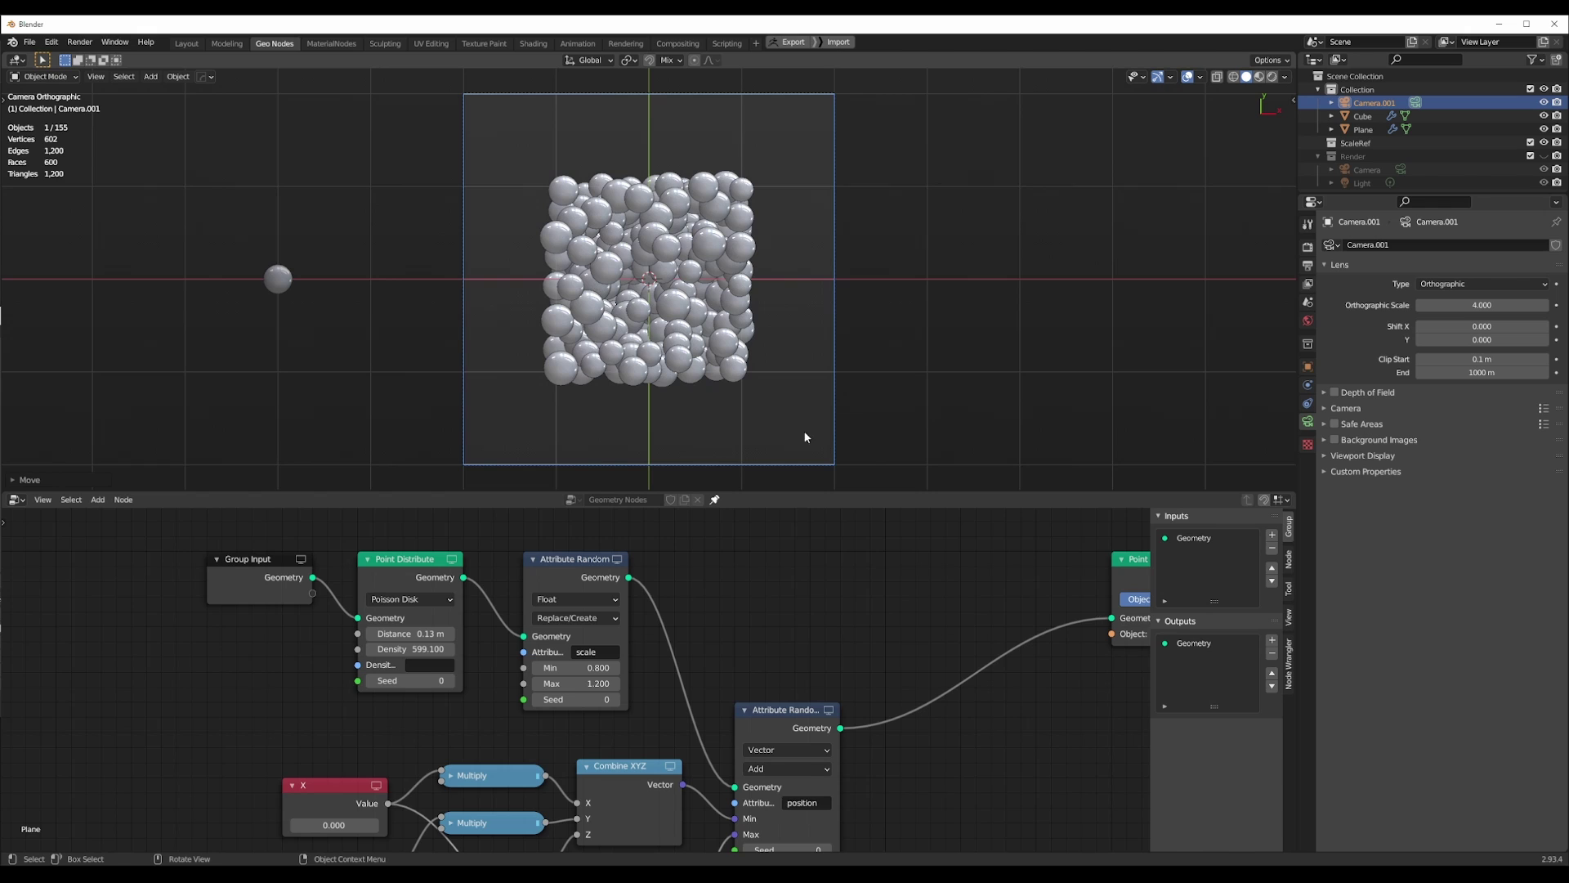
Set the camera's Orthographic Scale to 2 to crop the frame within the sphere cluster's edges.
{"action": "left_click", "coordinate": [1461, 304]}
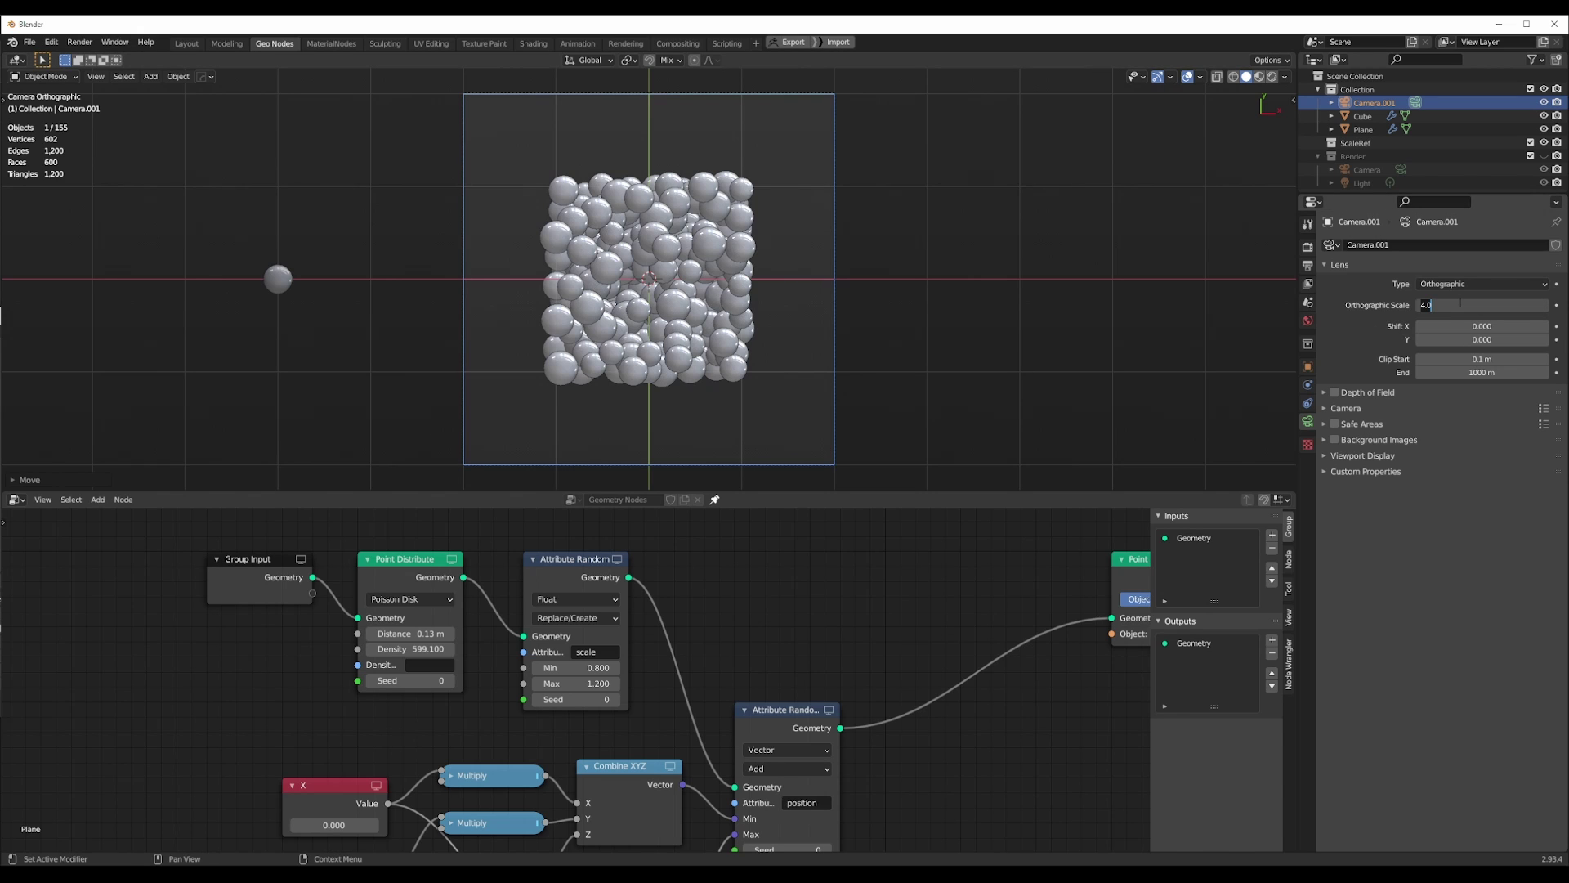
{"action": "type", "text": "2"}
{"action": "key", "text": "Return"}
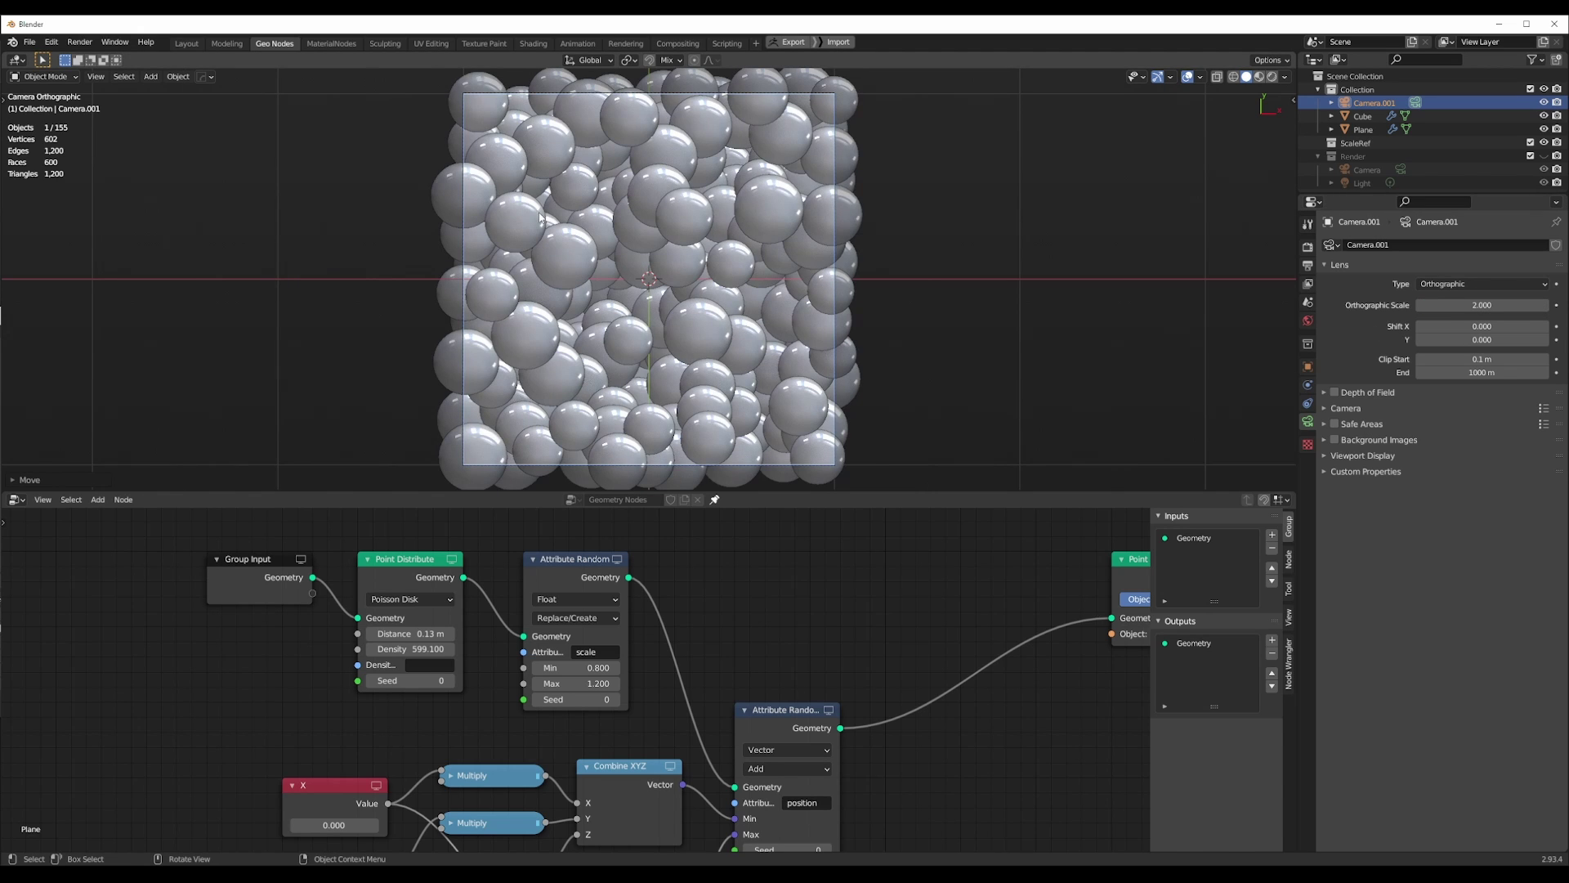
Change the viewport MatCap to the rainbow normal-map sphere and check the sphere cluster's edges against the camera frame.
{"action": "scroll", "coordinate": [918, 307], "scroll_direction": "down", "scroll_amount": 2}
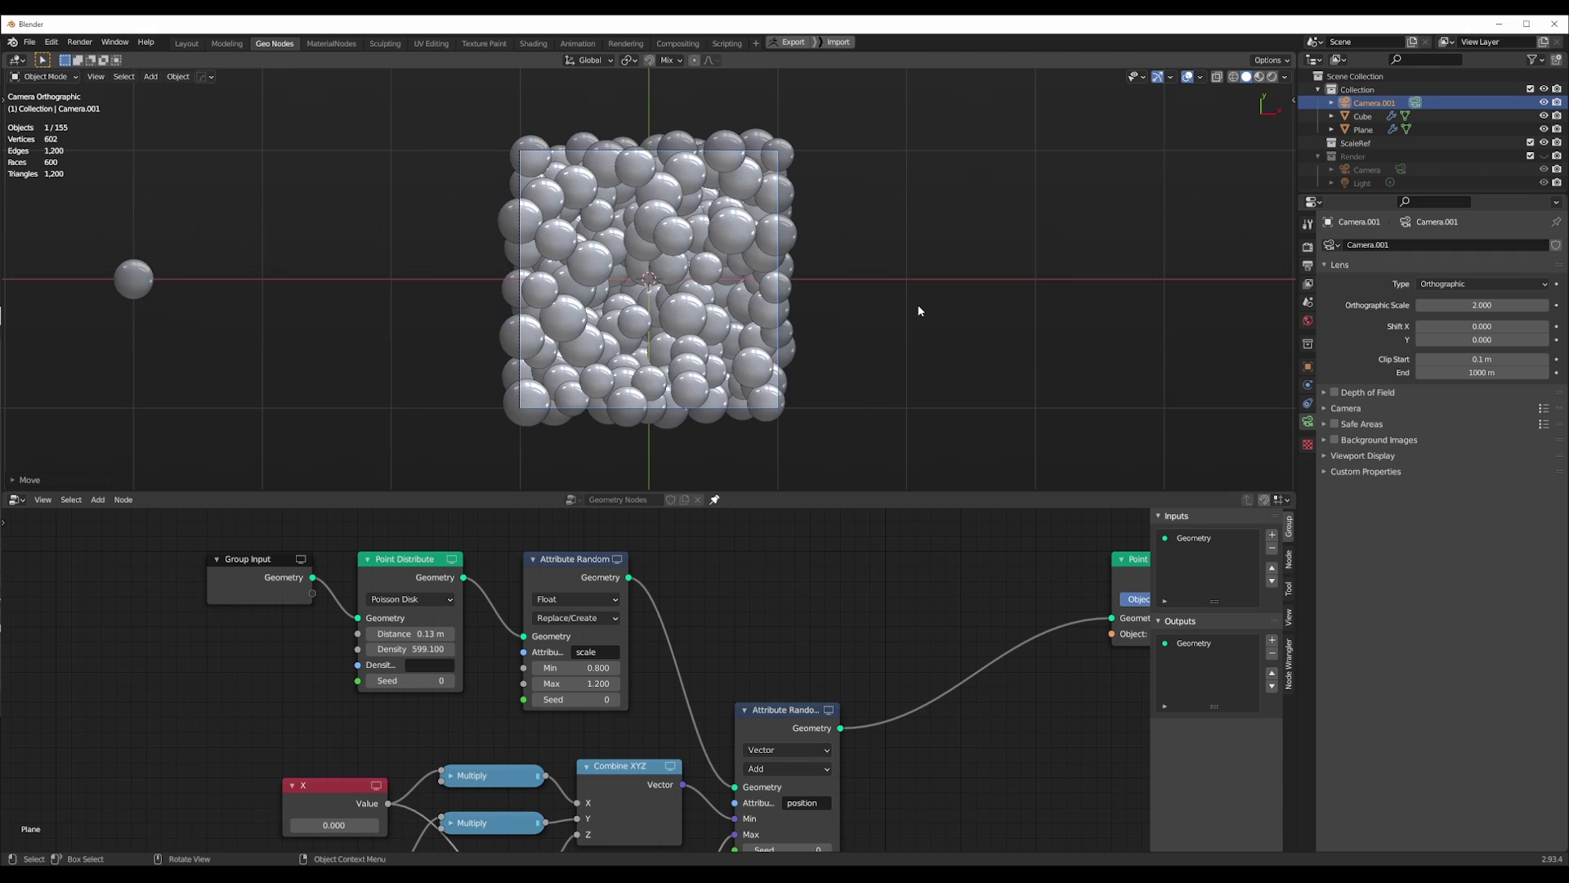
{"action": "left_click", "coordinate": [1284, 76]}
{"action": "left_click", "coordinate": [1273, 171]}
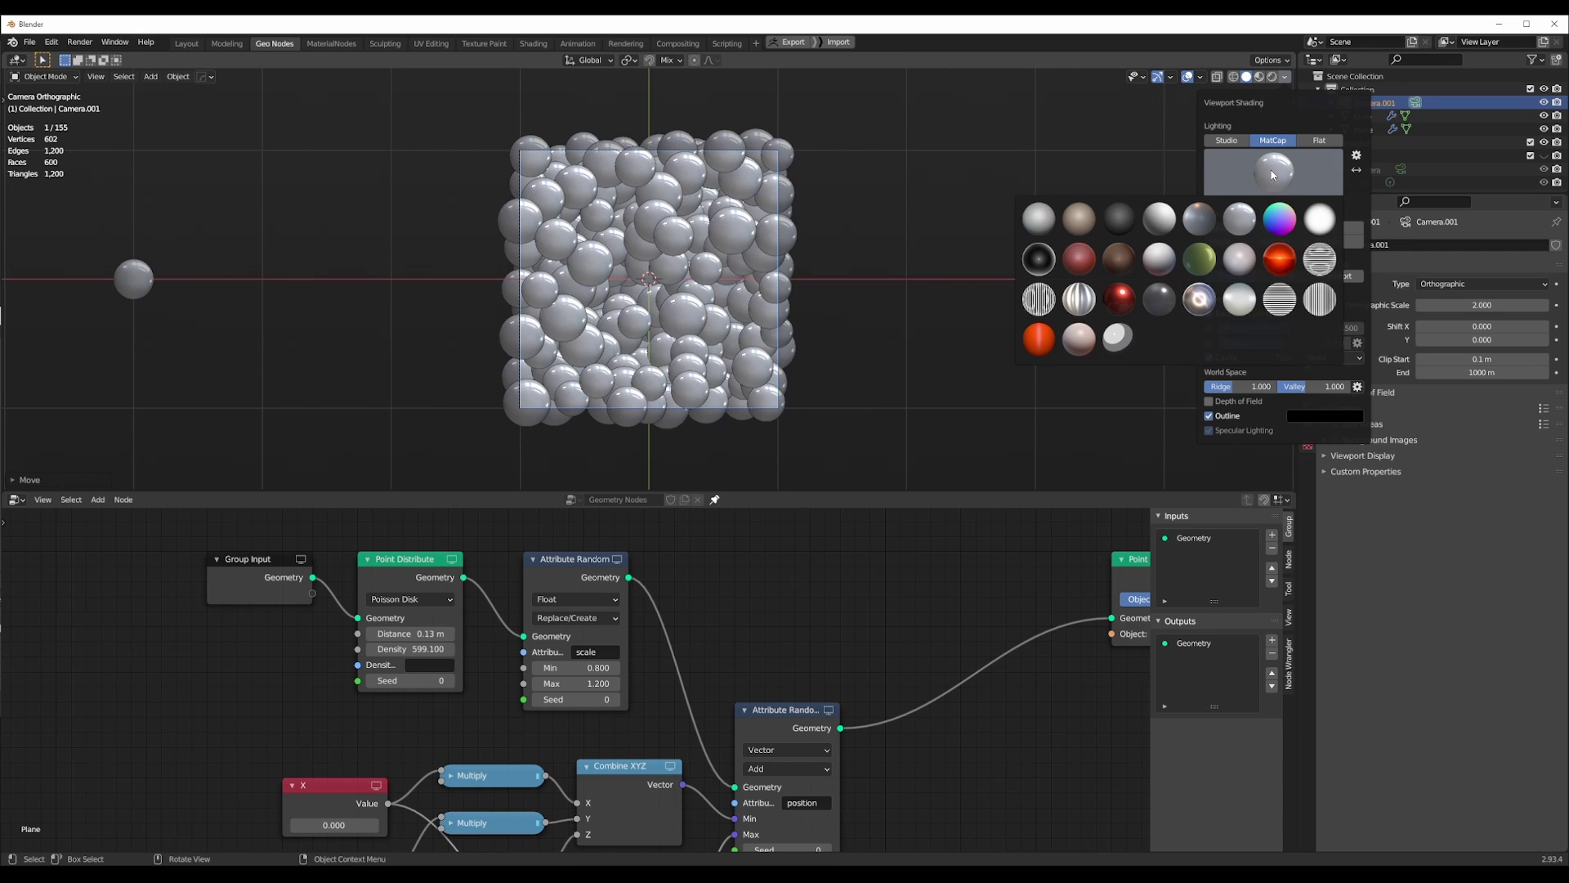
{"action": "left_click", "coordinate": [1279, 219]}
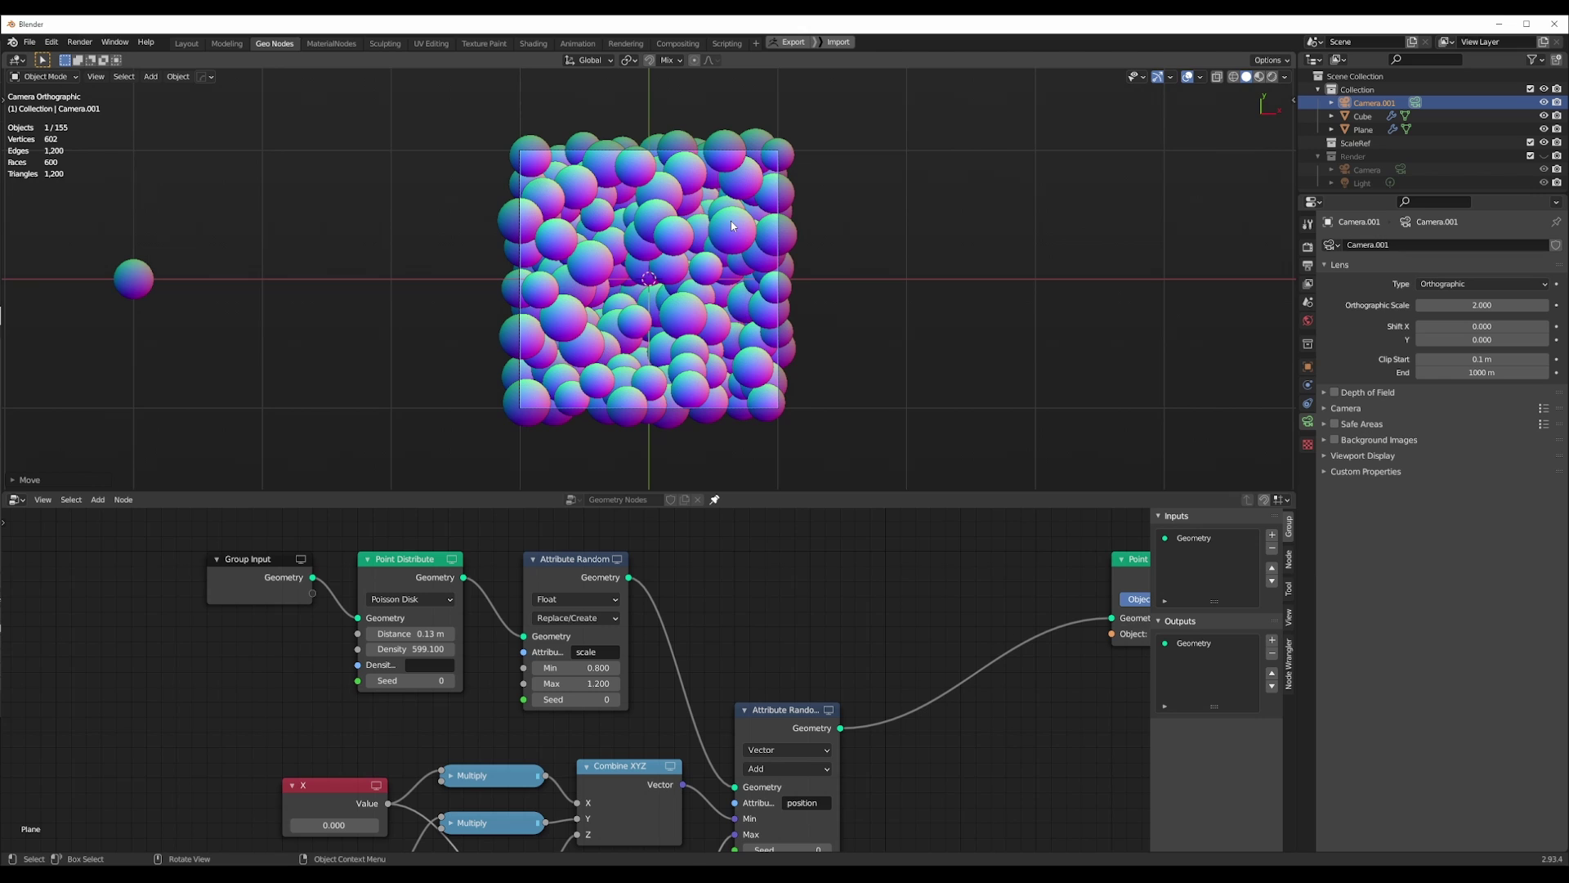
{"action": "scroll", "coordinate": [731, 223], "scroll_direction": "up", "scroll_amount": 4}
{"action": "scroll", "coordinate": [720, 253], "scroll_direction": "down", "scroll_amount": 4}
{"action": "scroll", "coordinate": [808, 364], "scroll_direction": "up", "scroll_amount": 3}
{"action": "scroll", "coordinate": [711, 384], "scroll_direction": "down", "scroll_amount": 3}
{"action": "scroll", "coordinate": [711, 384], "scroll_direction": "up", "scroll_amount": 2}
{"action": "scroll", "coordinate": [711, 384], "scroll_direction": "down", "scroll_amount": 2}
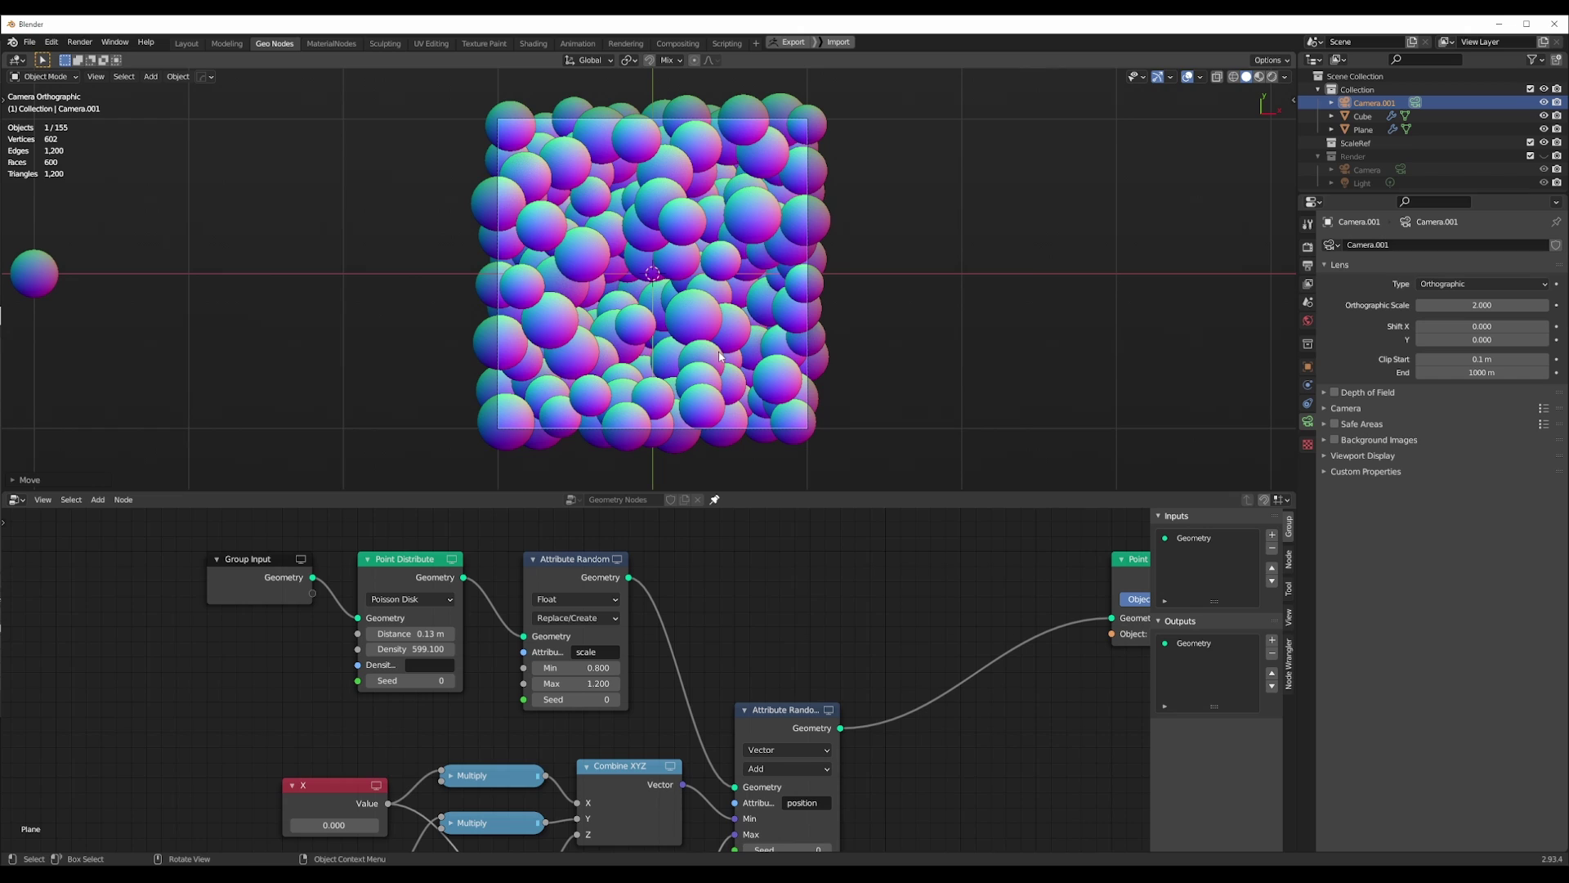
{"action": "scroll", "coordinate": [648, 378], "scroll_direction": "down", "scroll_amount": 2}
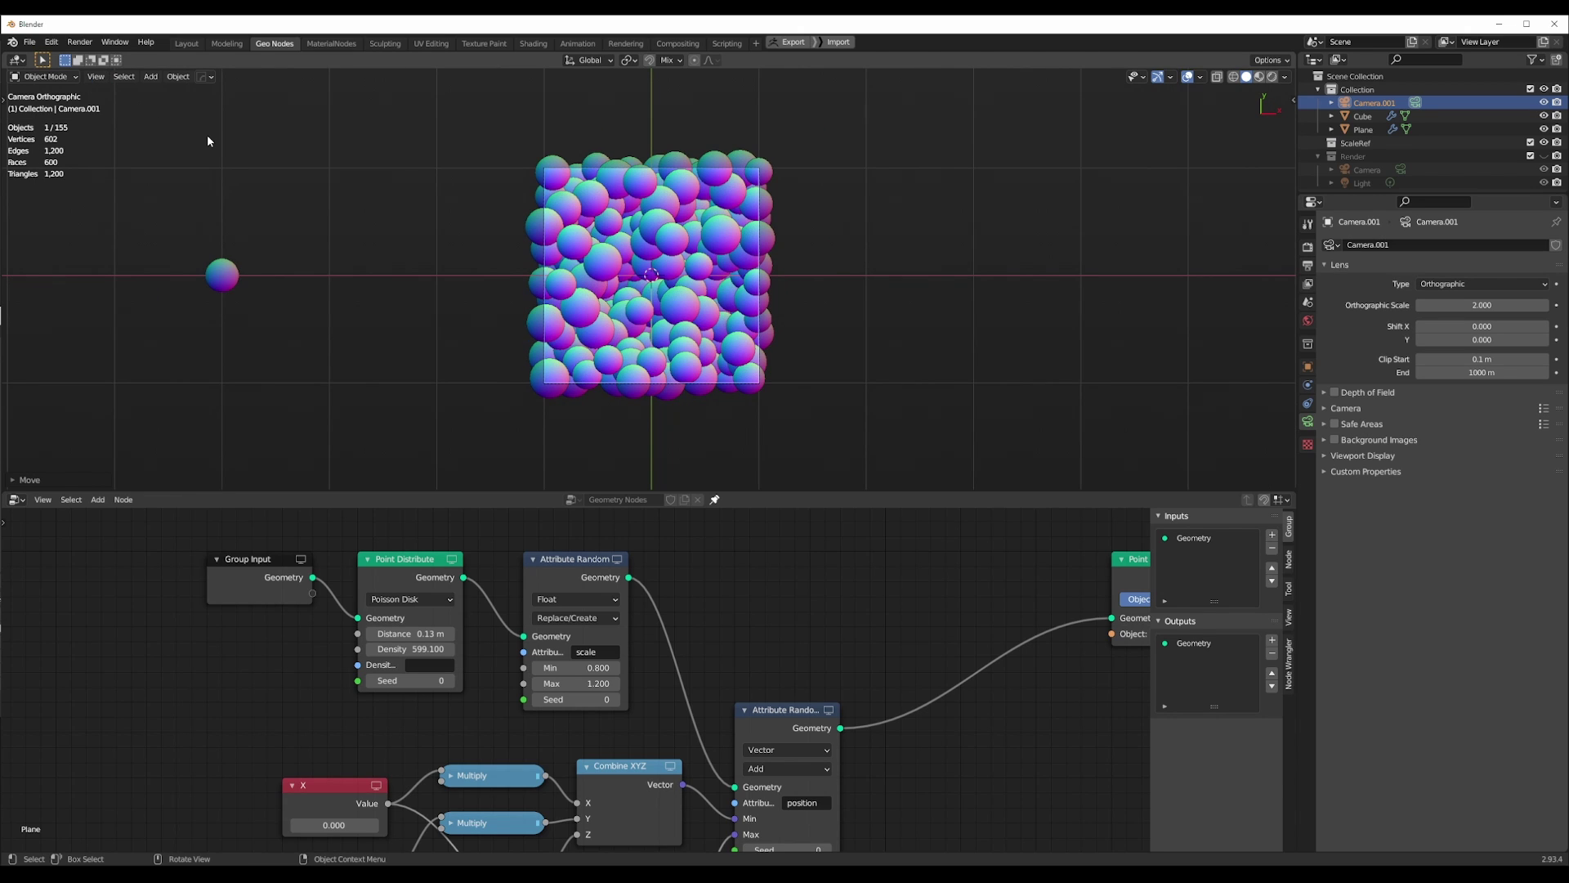
Render a viewport image from the camera, inspect it for stray grid and axis lines, and close the render window.
{"action": "left_click", "coordinate": [94, 77]}
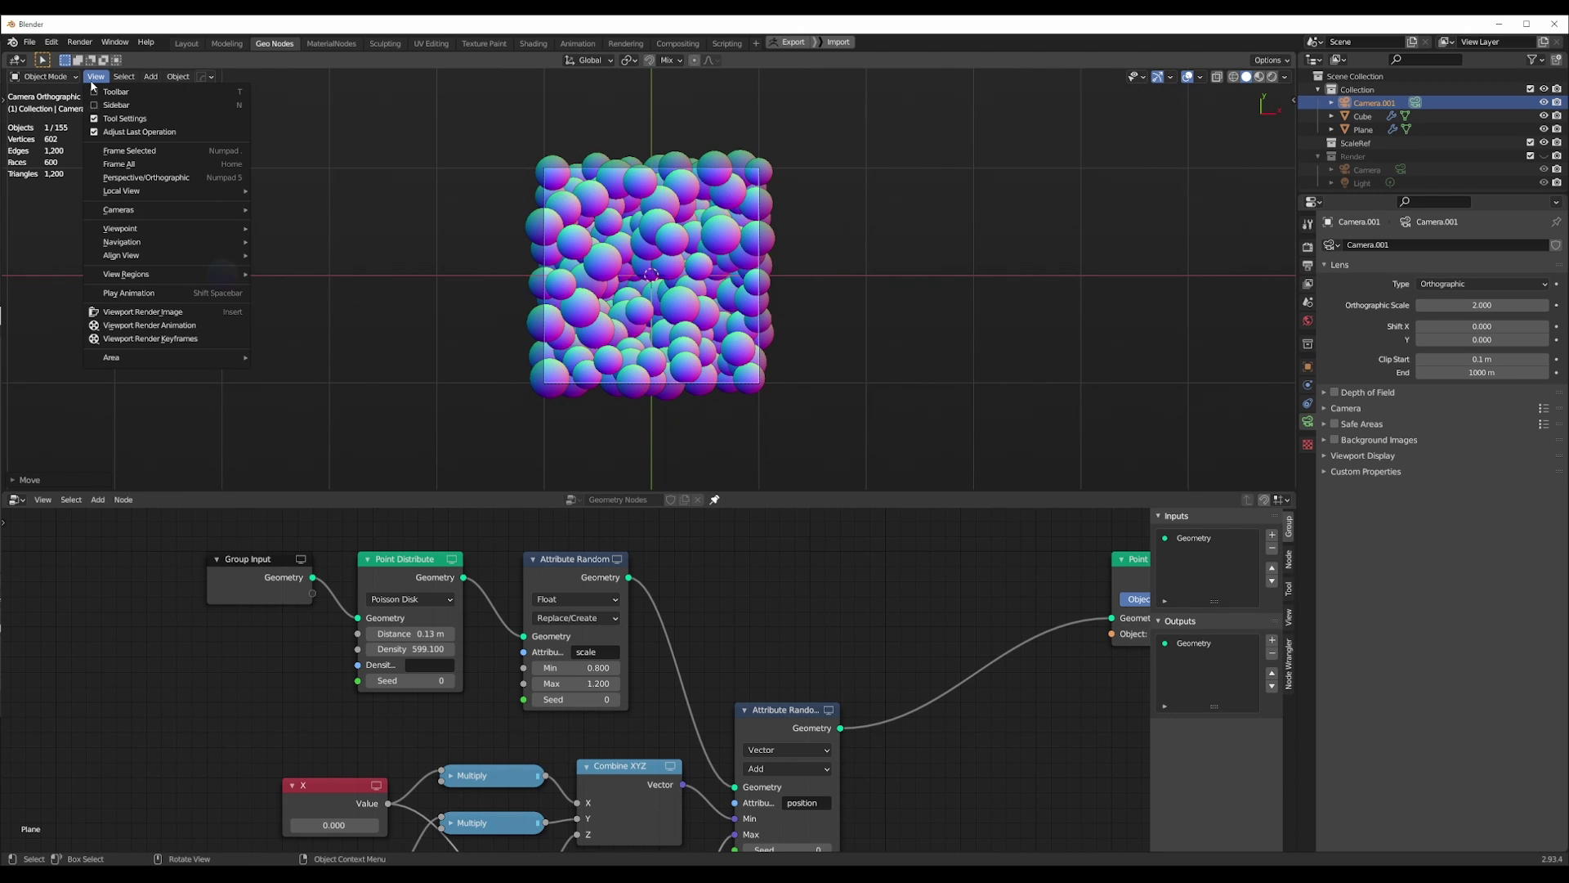
{"action": "left_click", "coordinate": [196, 317]}
{"action": "scroll", "coordinate": [274, 351], "scroll_direction": "down", "scroll_amount": 3}
{"action": "scroll", "coordinate": [235, 379], "scroll_direction": "up", "scroll_amount": 4}
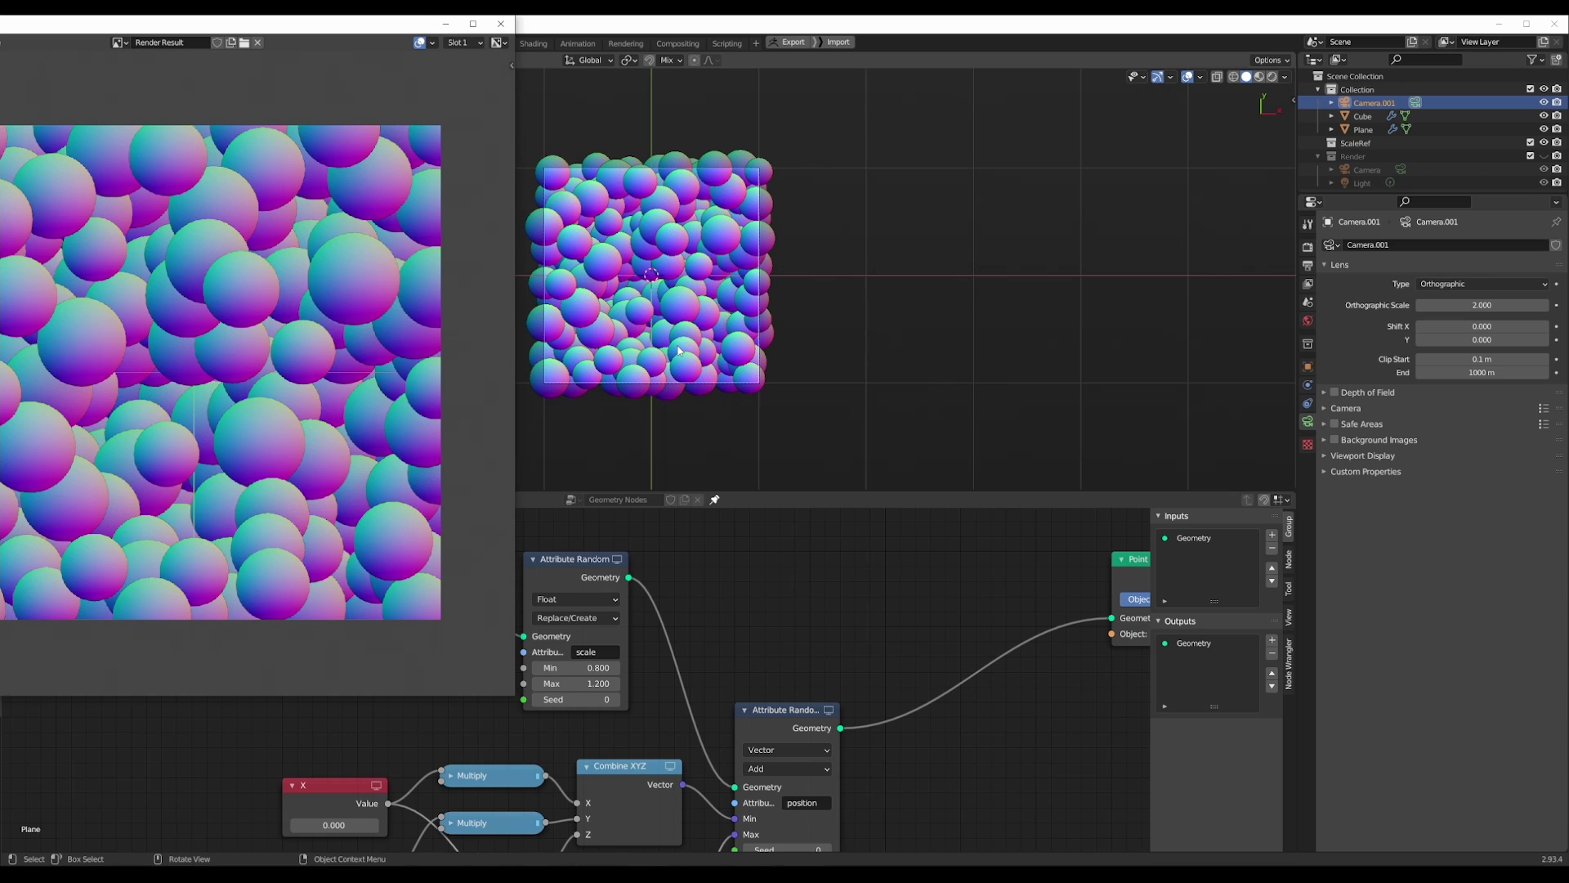
{"action": "scroll", "coordinate": [399, 198], "scroll_direction": "down", "scroll_amount": 1}
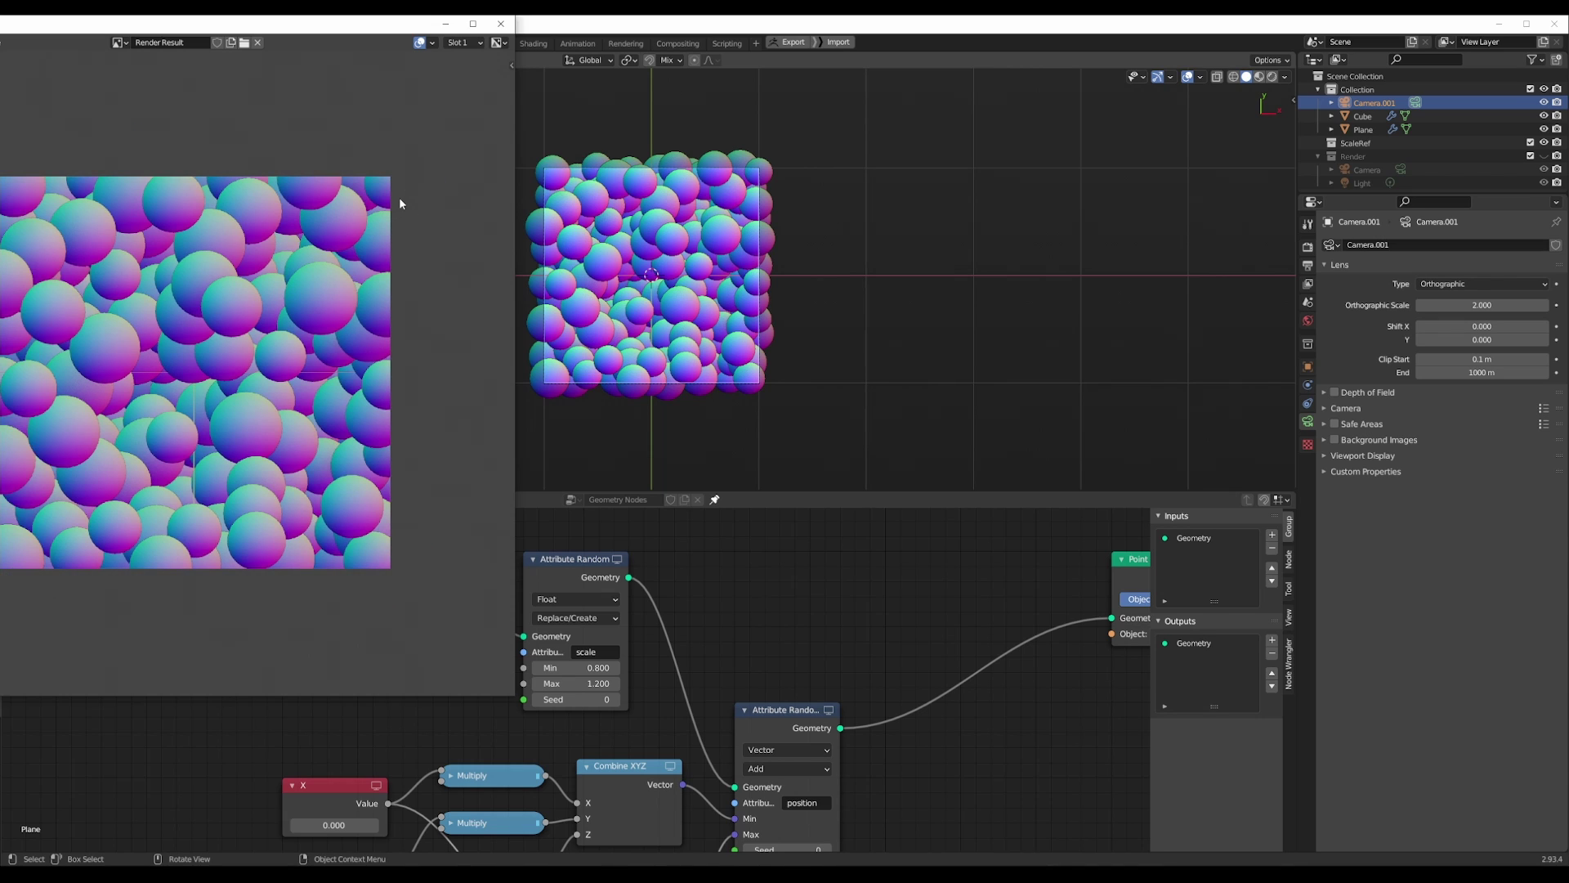
{"action": "scroll", "coordinate": [402, 202], "scroll_direction": "up", "scroll_amount": 2}
{"action": "scroll", "coordinate": [402, 203], "scroll_direction": "down", "scroll_amount": 1}
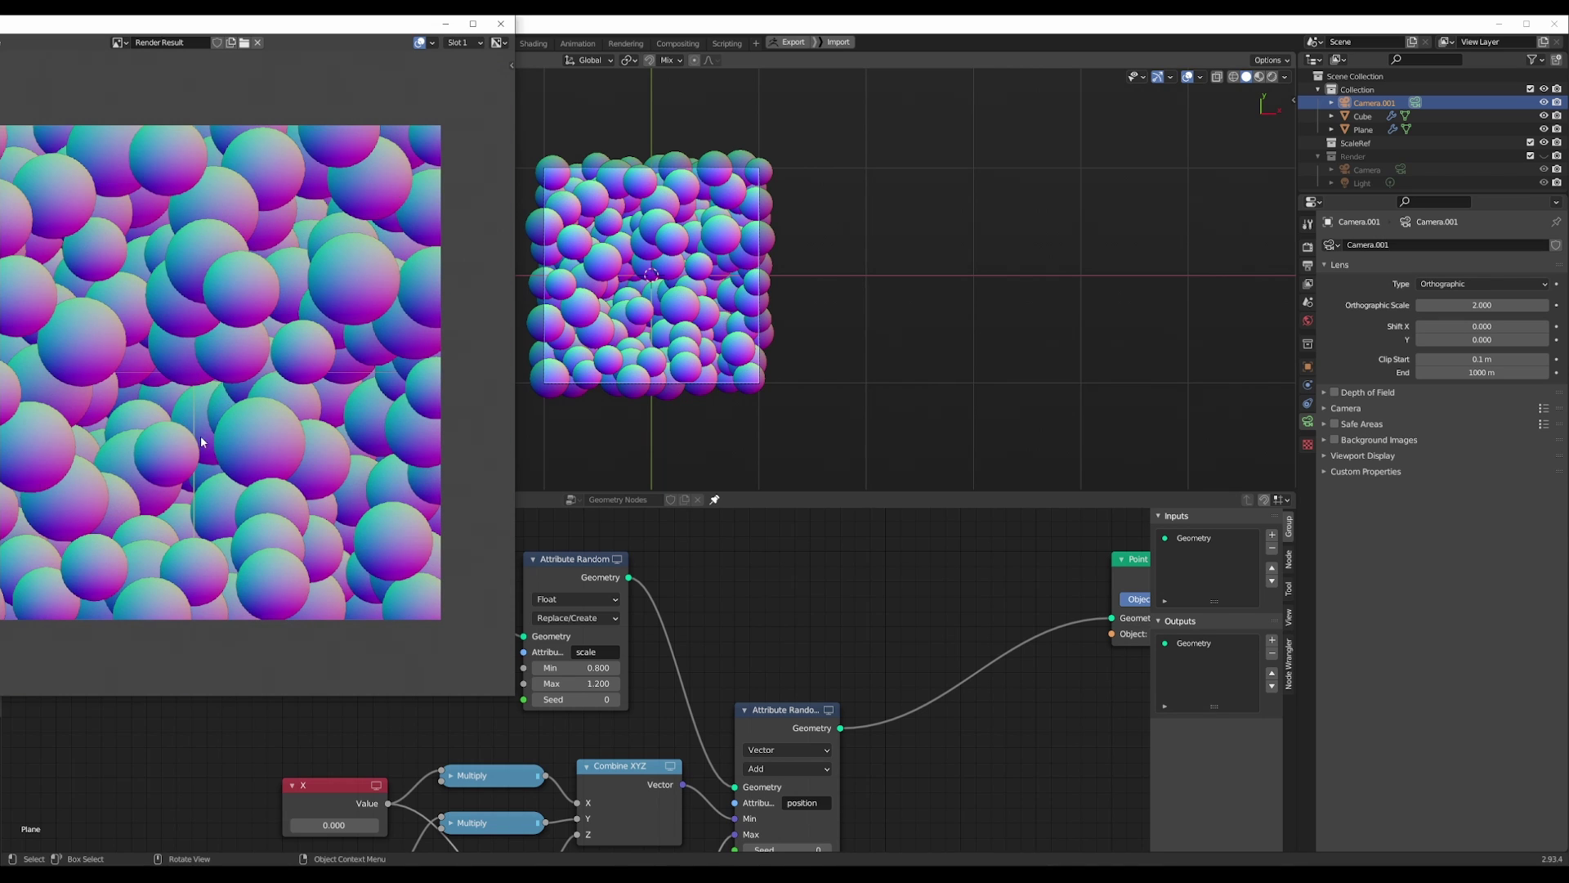
{"action": "scroll", "coordinate": [200, 407], "scroll_direction": "up", "scroll_amount": 2}
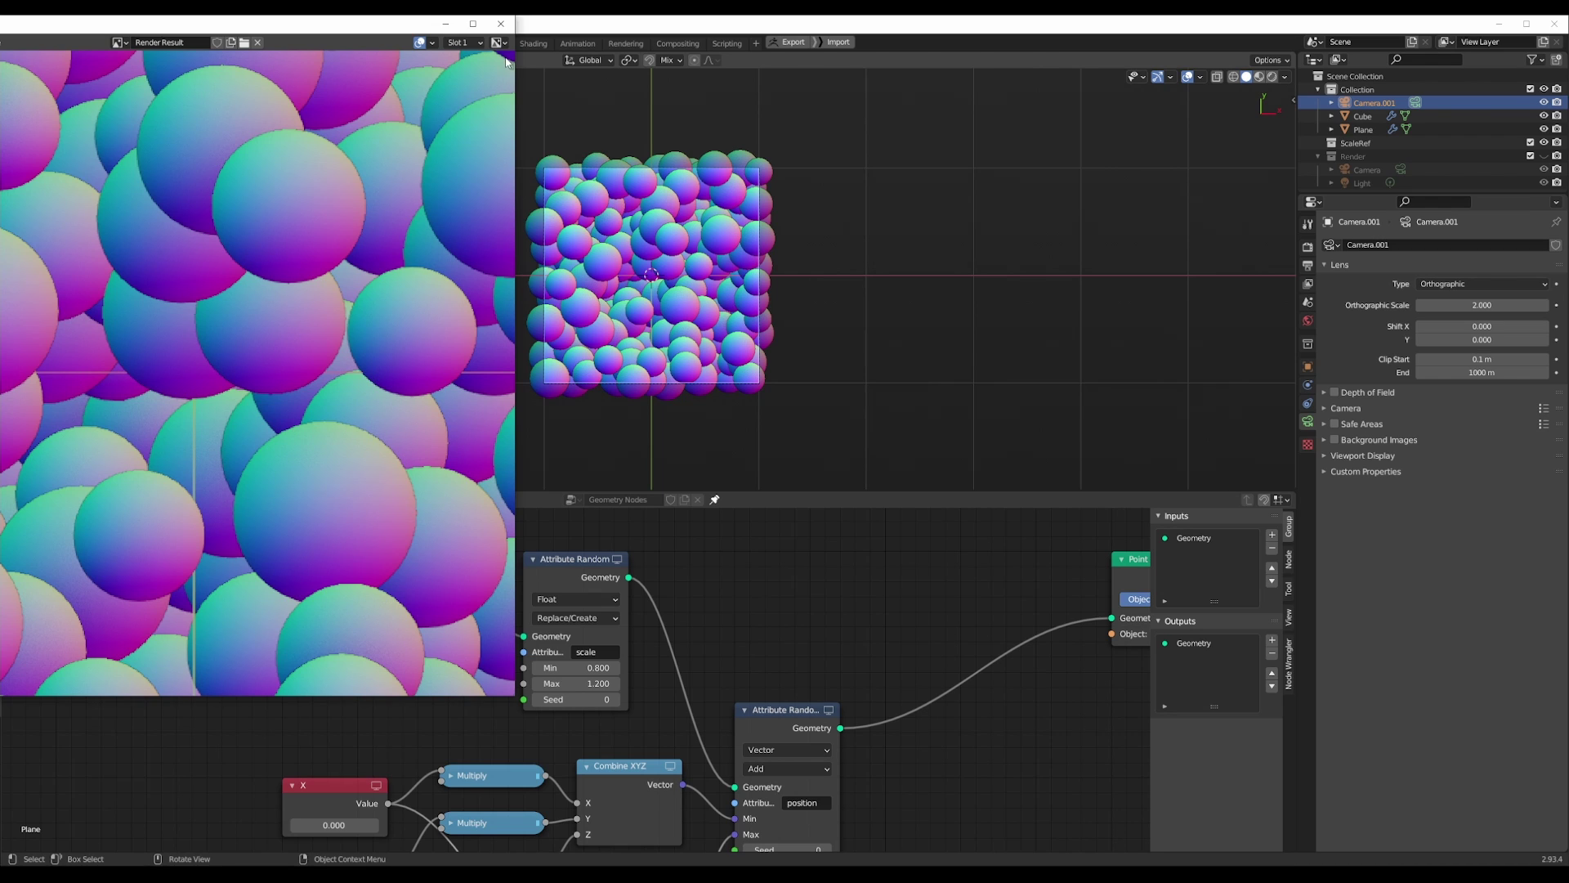
{"action": "left_click", "coordinate": [501, 23]}
Hide the viewport overlays and disable the Cavity and Outline shading options, checking the spheres up close.
{"action": "scroll", "coordinate": [752, 217], "scroll_direction": "up", "scroll_amount": 3}
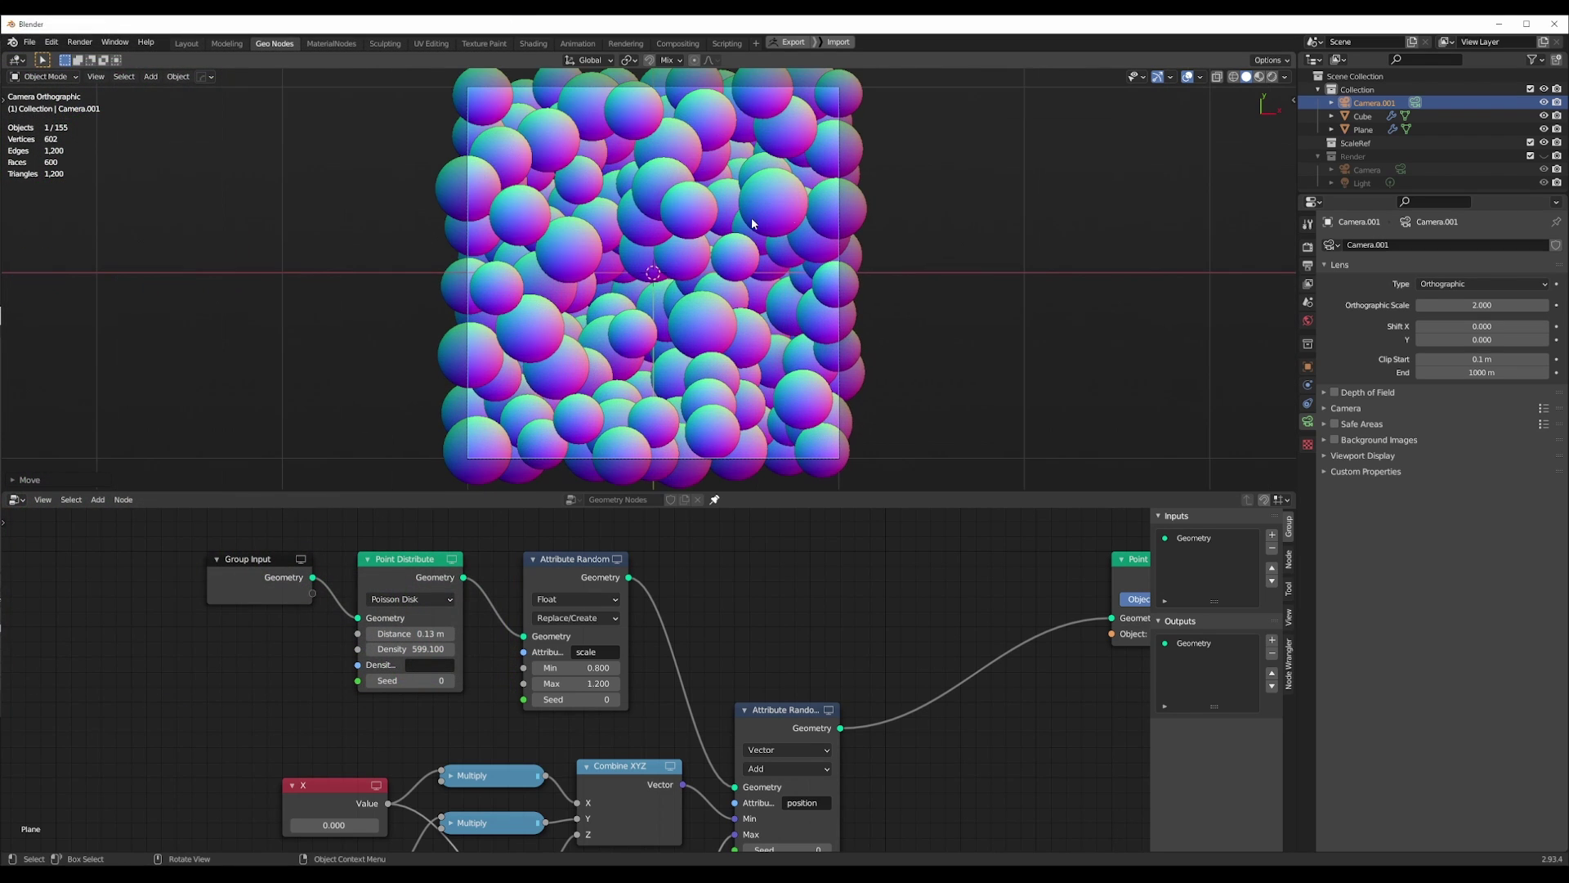
{"action": "left_click", "coordinate": [1188, 77]}
{"action": "left_click", "coordinate": [1285, 77]}
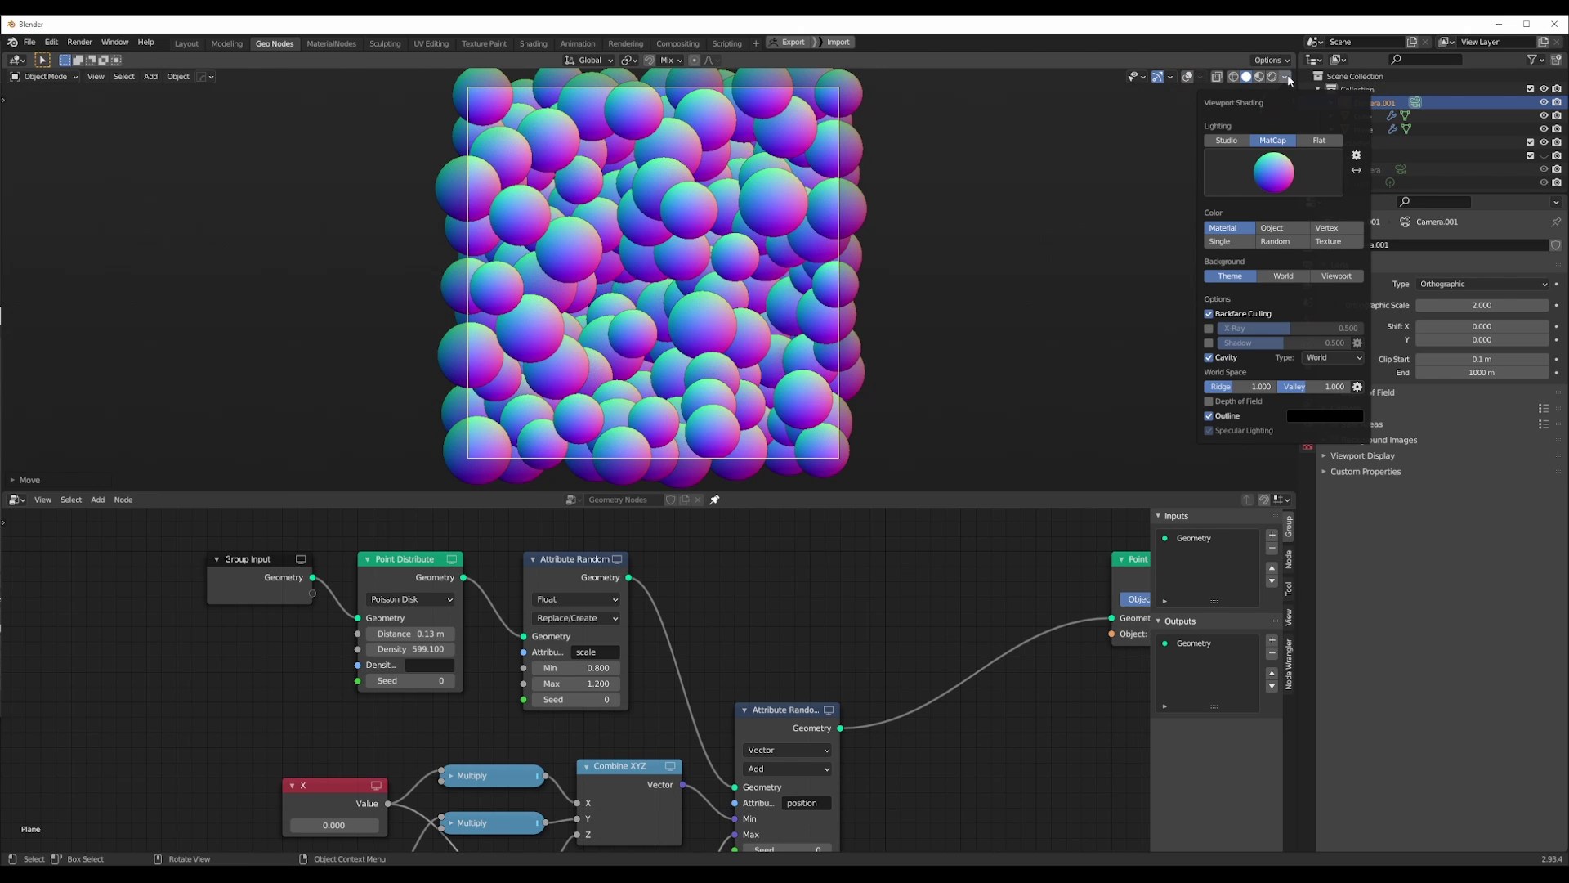
{"action": "left_click", "coordinate": [1209, 358]}
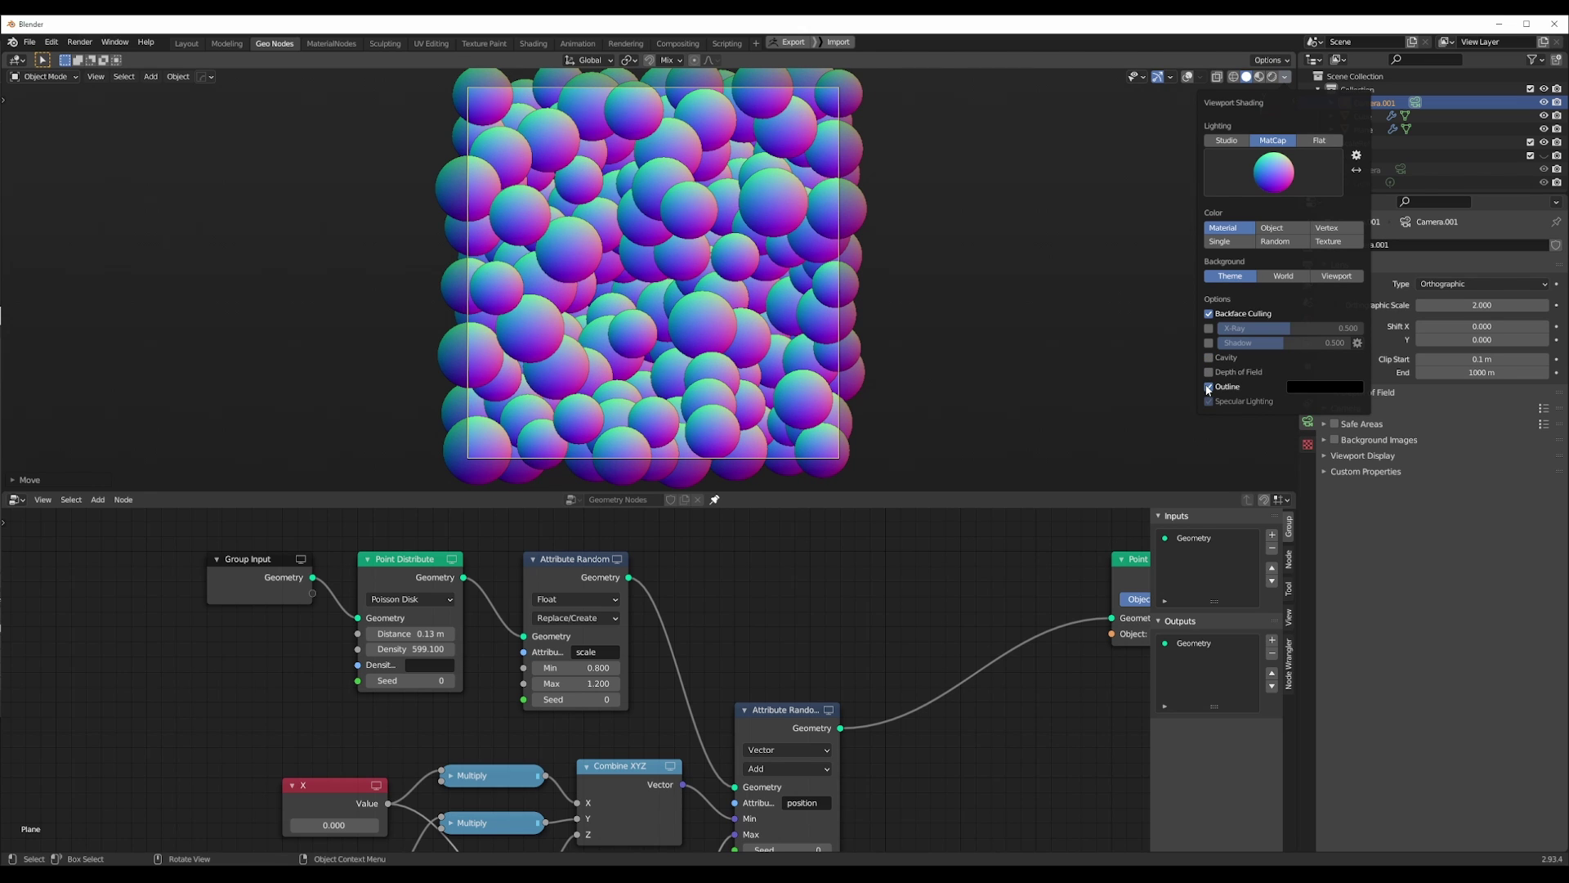
{"action": "left_click", "coordinate": [1209, 386]}
{"action": "left_click", "coordinate": [1208, 386]}
{"action": "left_click", "coordinate": [1208, 386]}
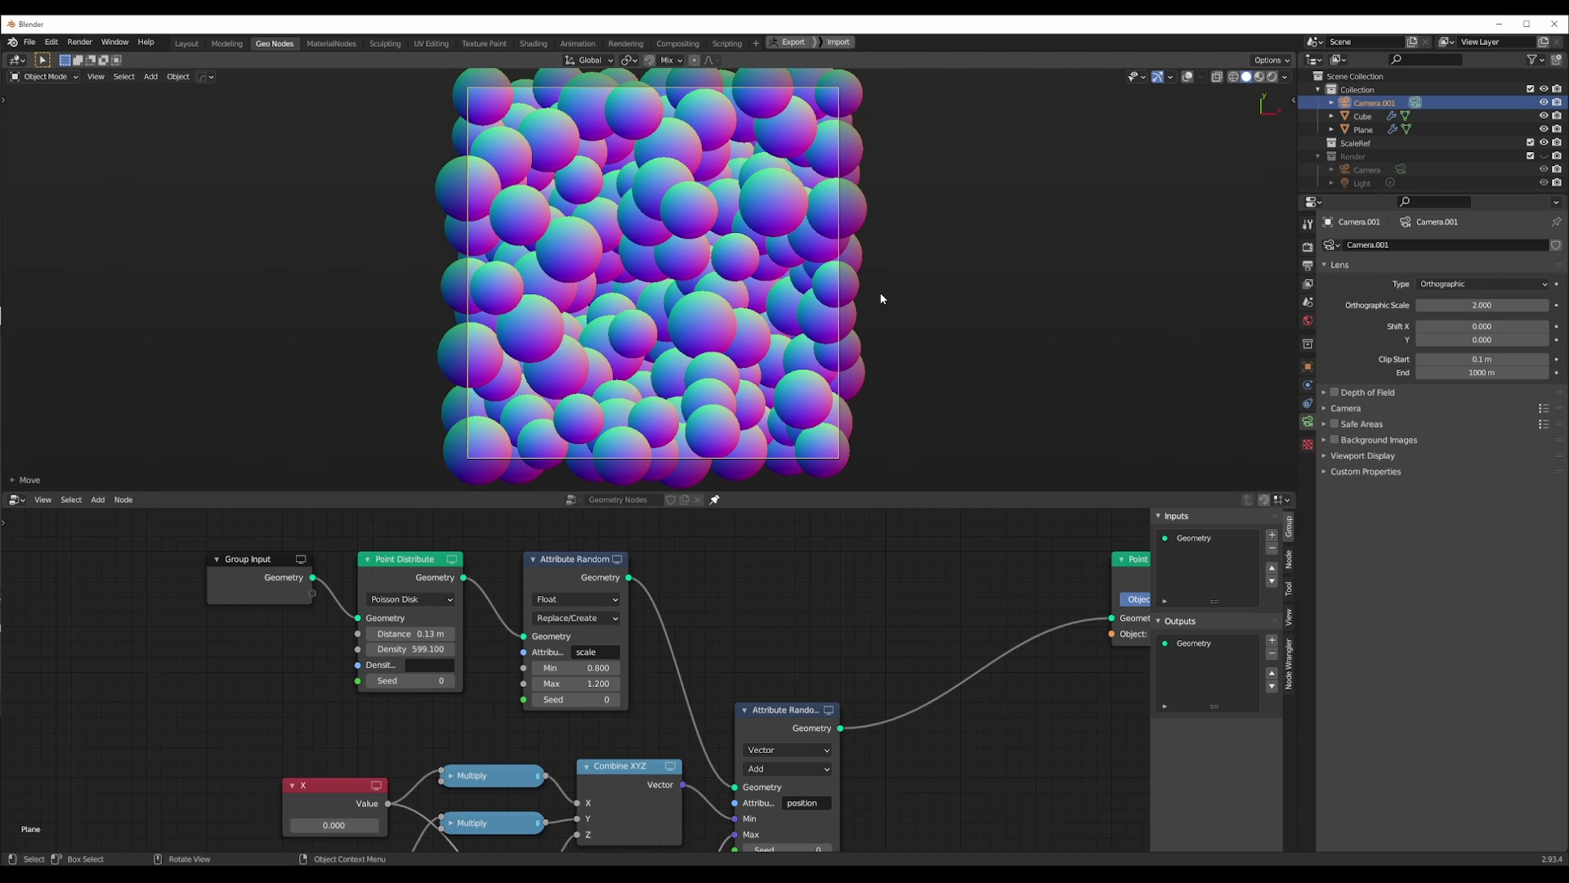
{"action": "scroll", "coordinate": [687, 255], "scroll_direction": "up", "scroll_amount": 5}
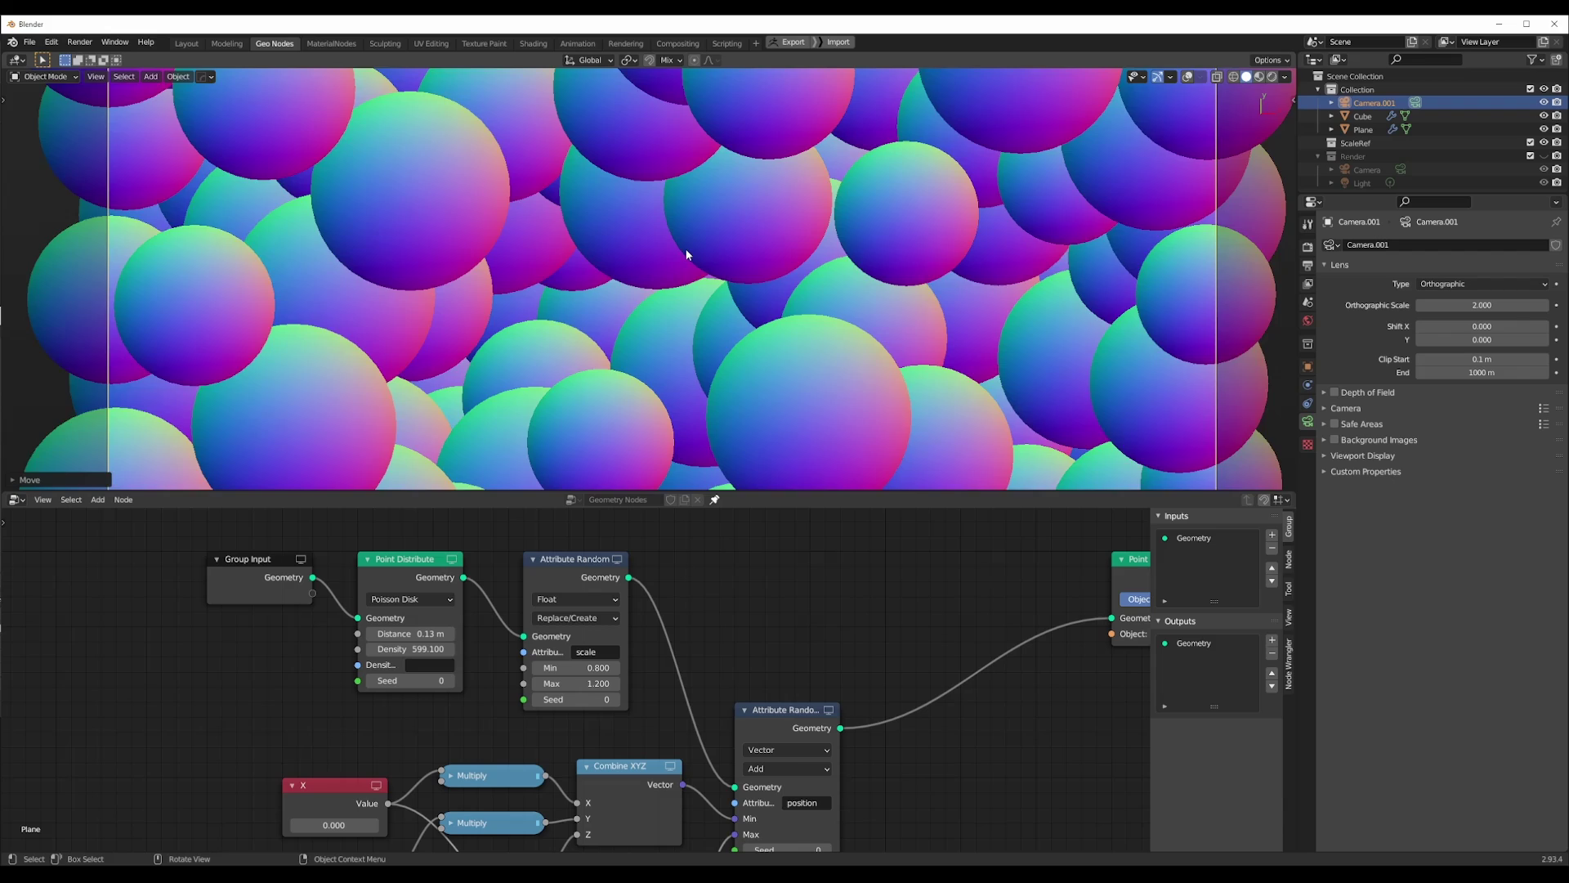
{"action": "scroll", "coordinate": [686, 255], "scroll_direction": "down", "scroll_amount": 5}
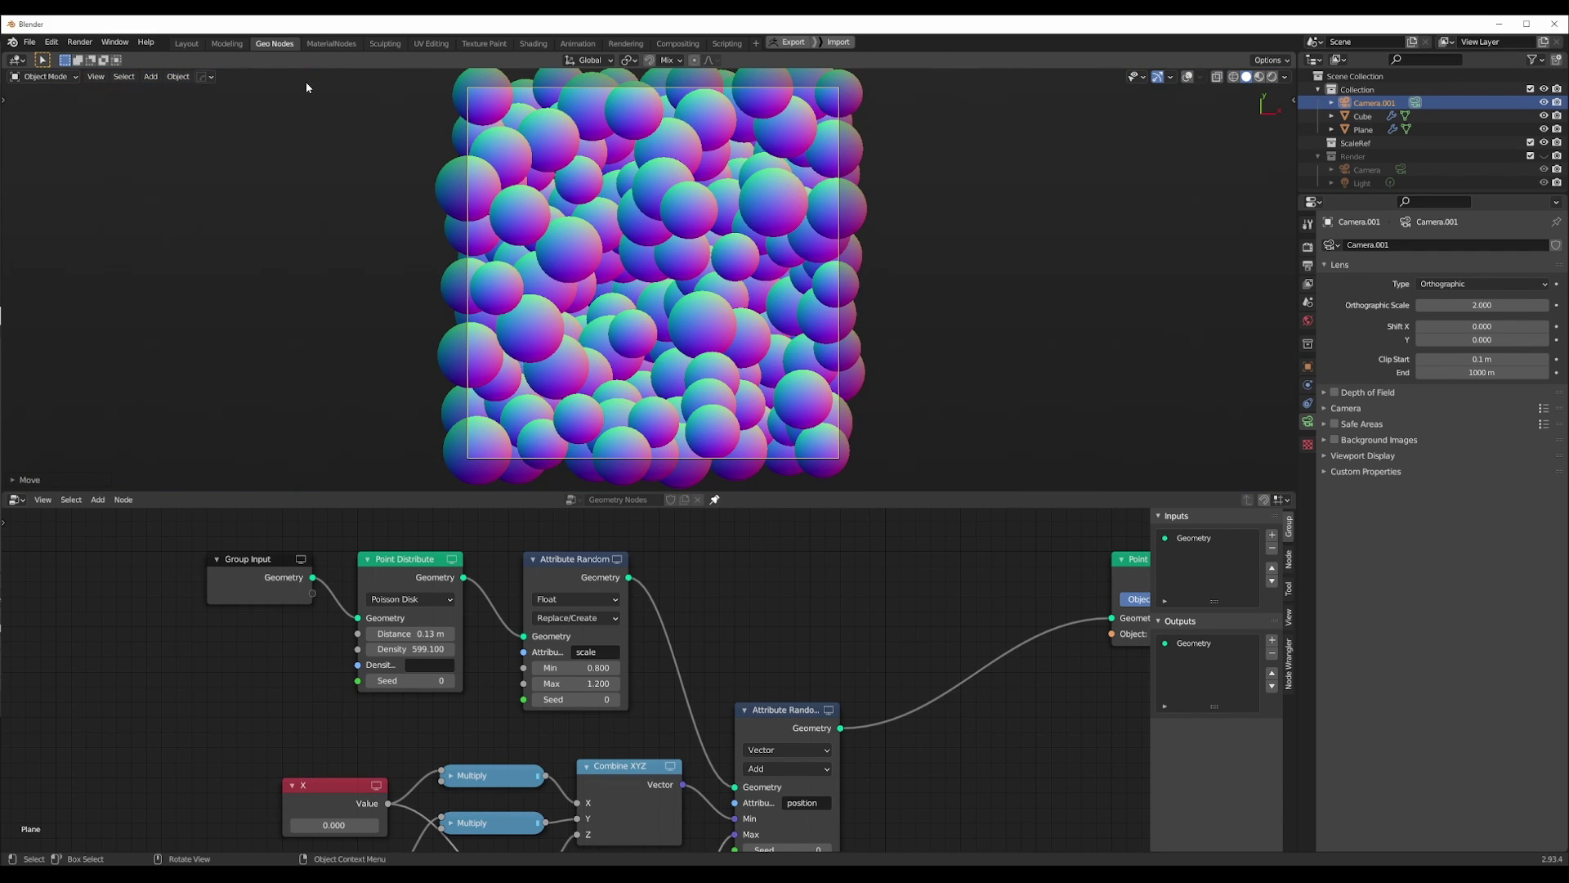
Render a clean viewport image of the camera view and move its window so the whole image is visible.
{"action": "left_click", "coordinate": [95, 76]}
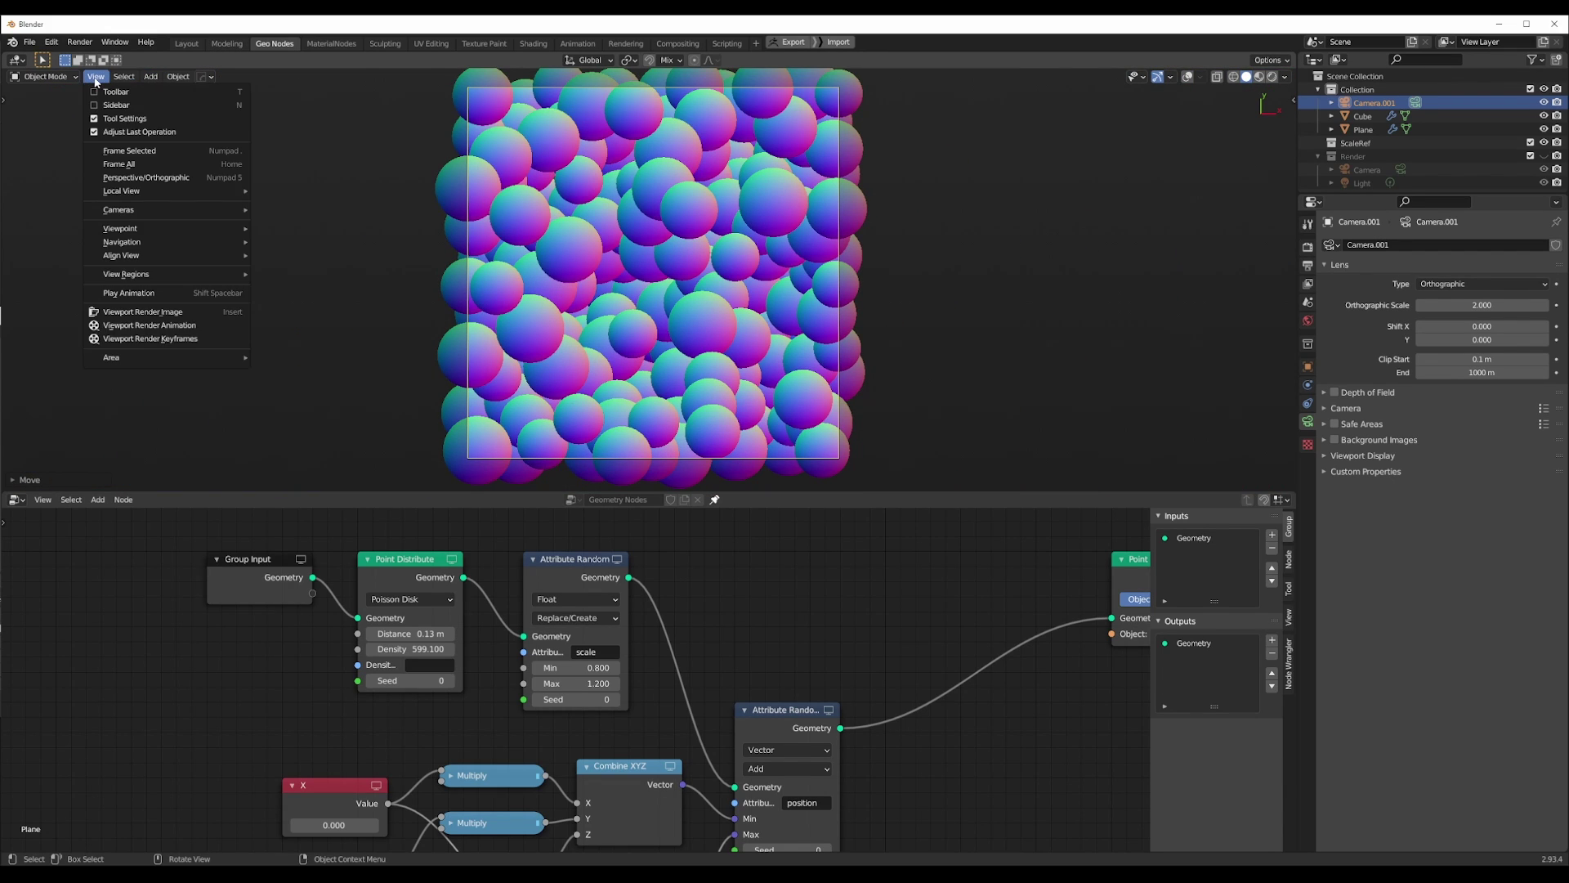
{"action": "left_click", "coordinate": [201, 315]}
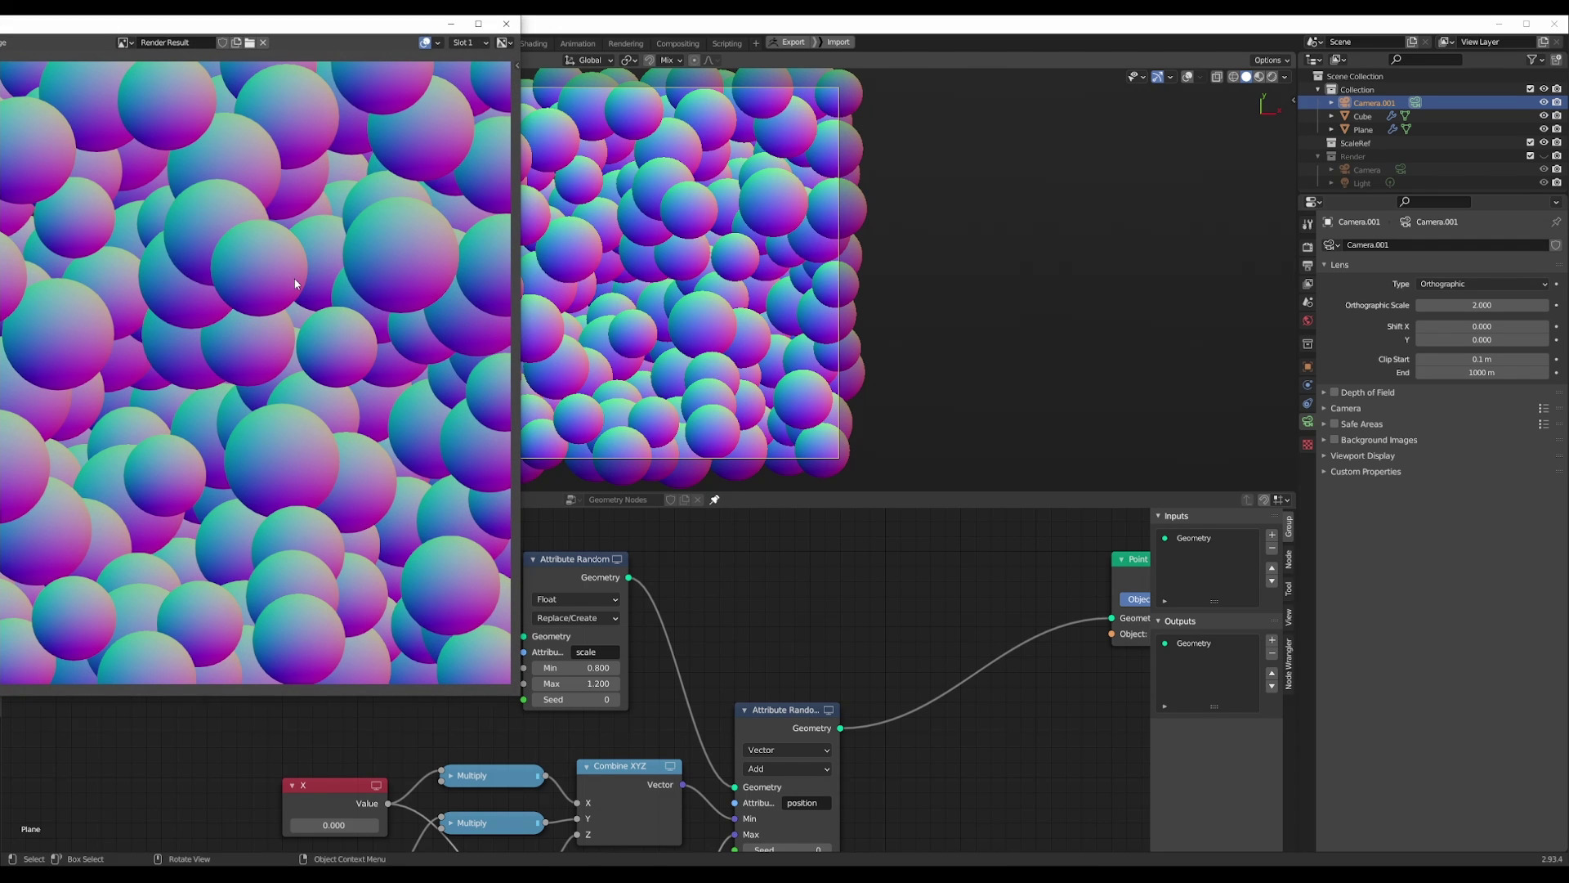
{"action": "left_click_drag", "start_coordinate": [351, 33], "coordinate": [776, 90]}
{"action": "scroll", "coordinate": [650, 315], "scroll_direction": "down", "scroll_amount": 1}
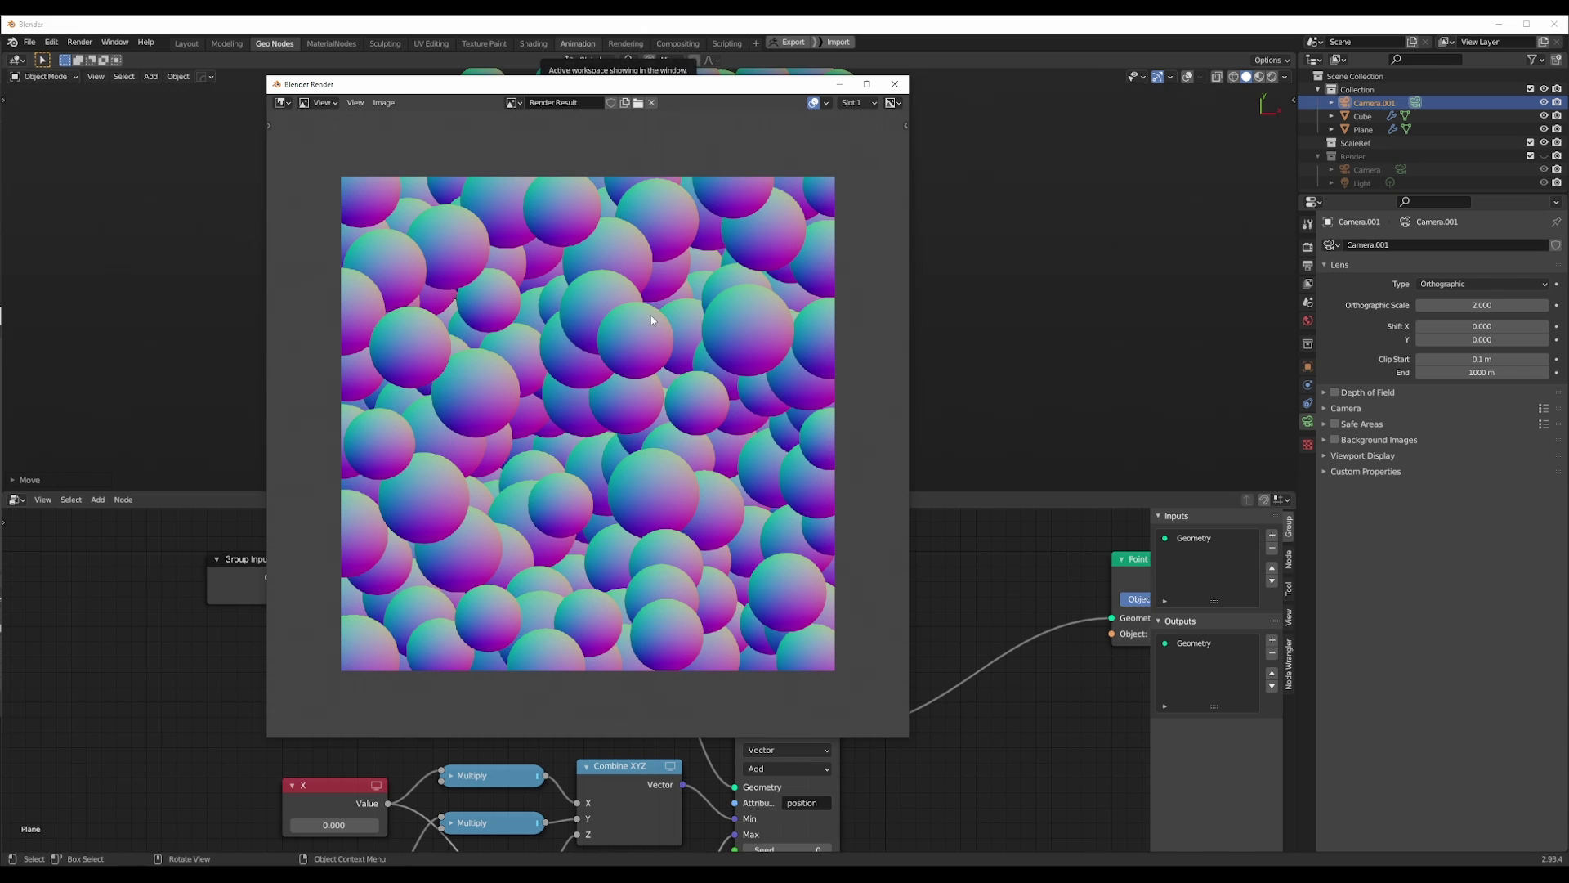
Save the rendered image over TilingTexture.png in the Desktop folder and close the render window.
{"action": "left_click", "coordinate": [382, 102]}
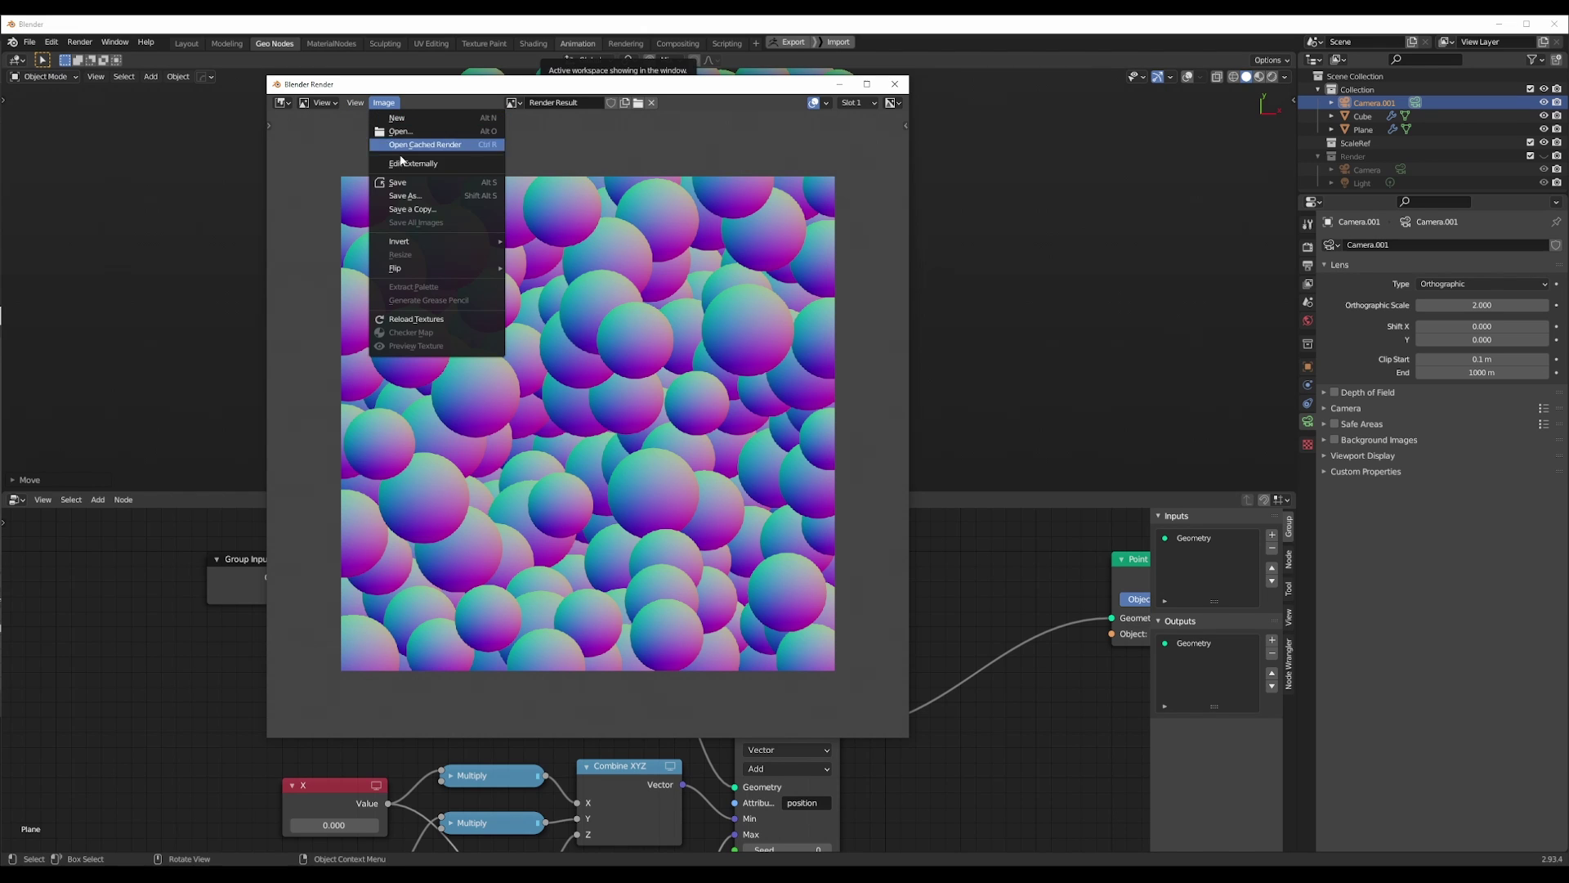
{"action": "left_click", "coordinate": [425, 196]}
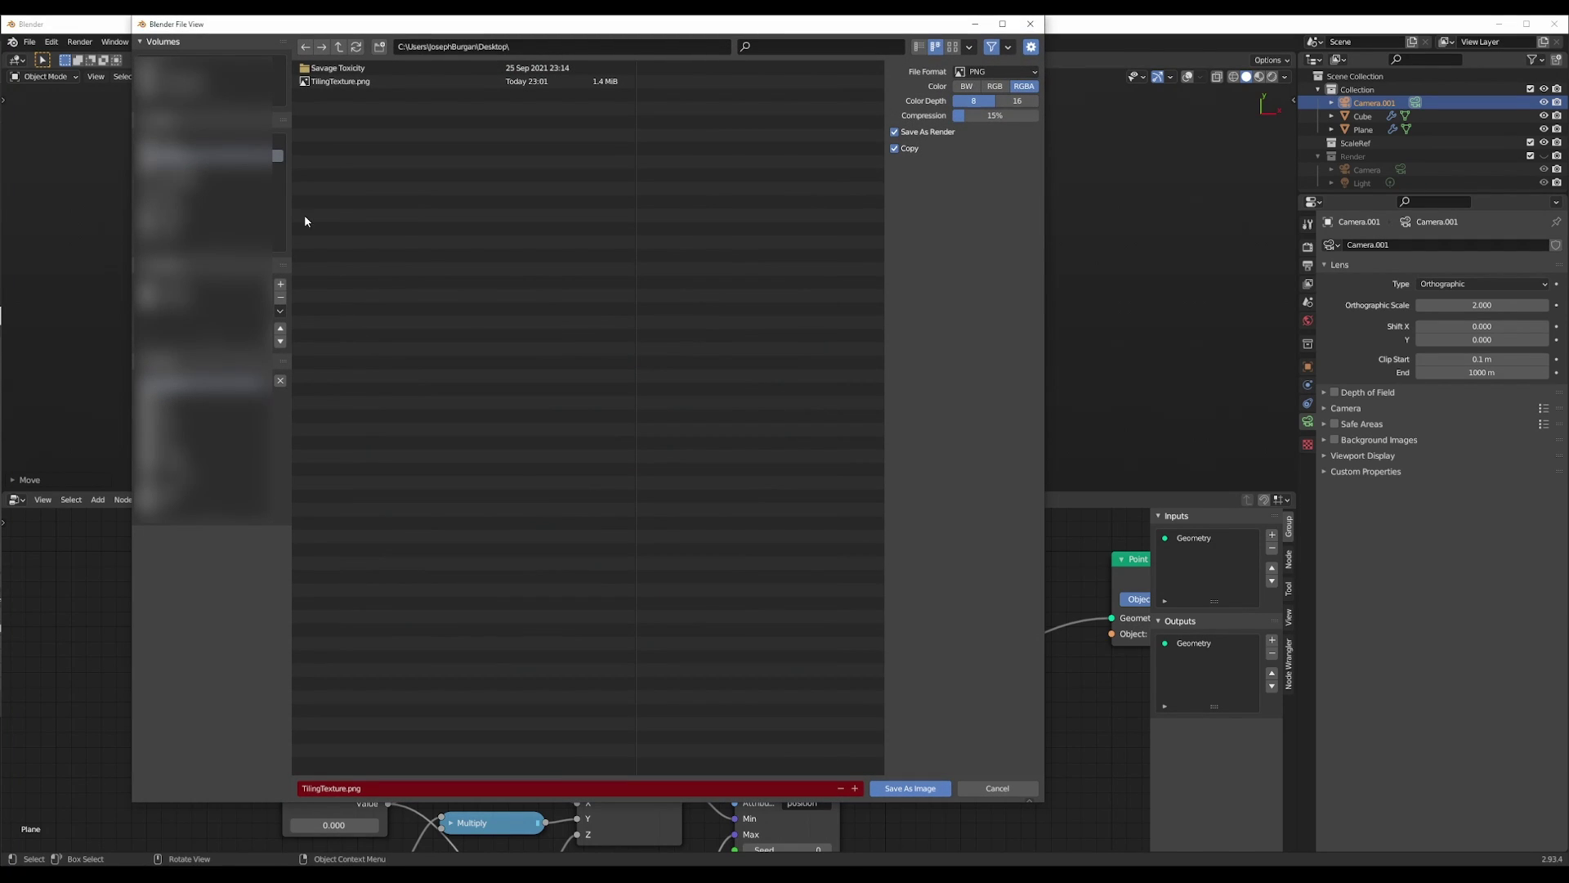
{"action": "left_click", "coordinate": [311, 80]}
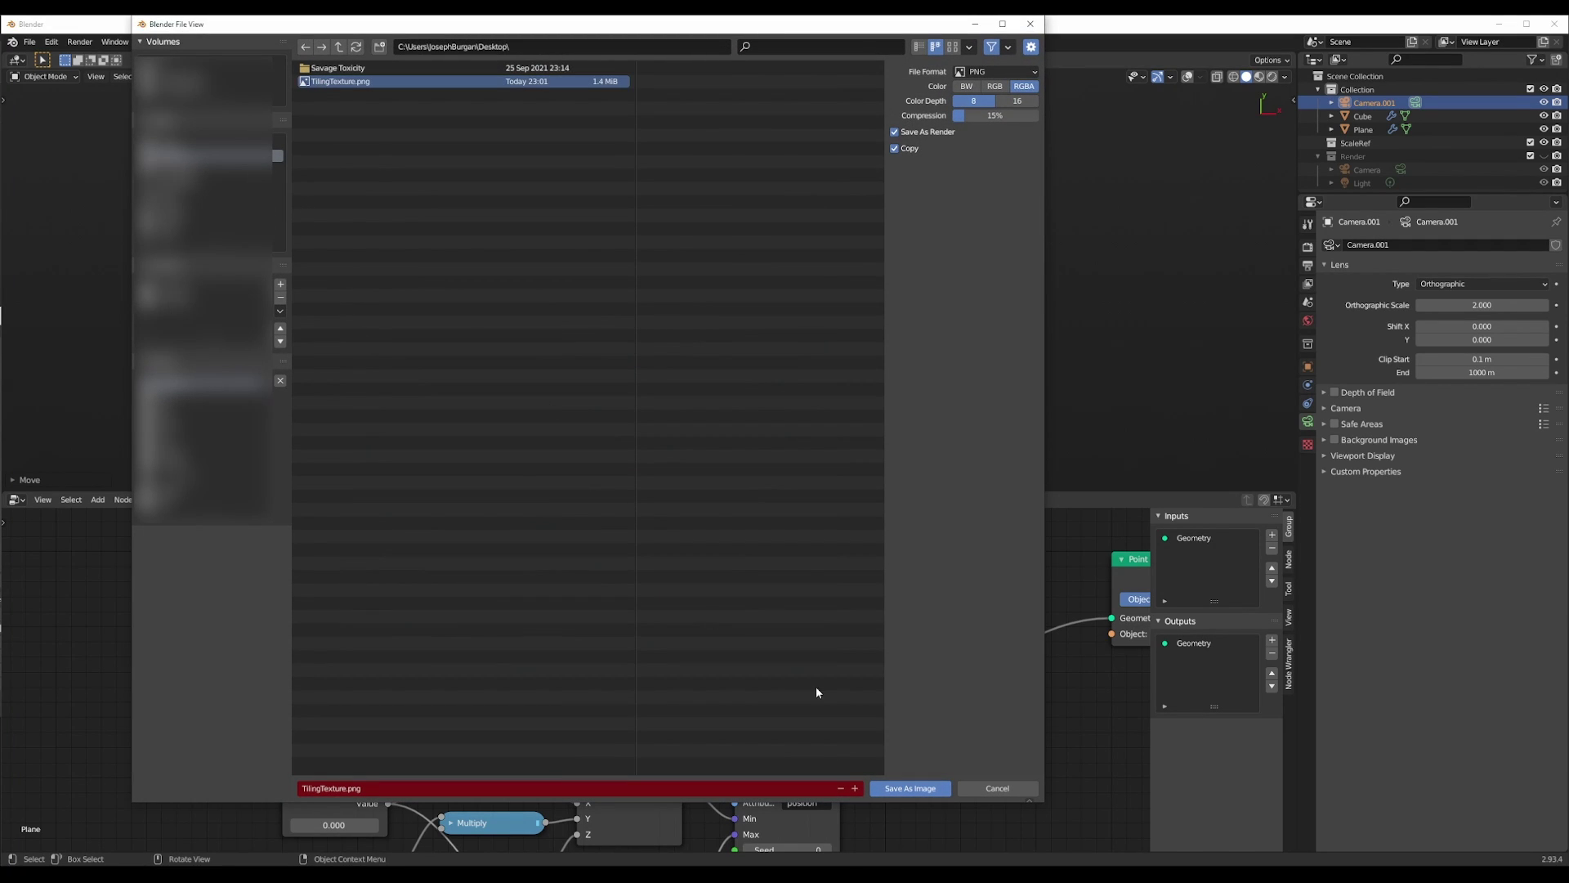
{"action": "left_click", "coordinate": [903, 788]}
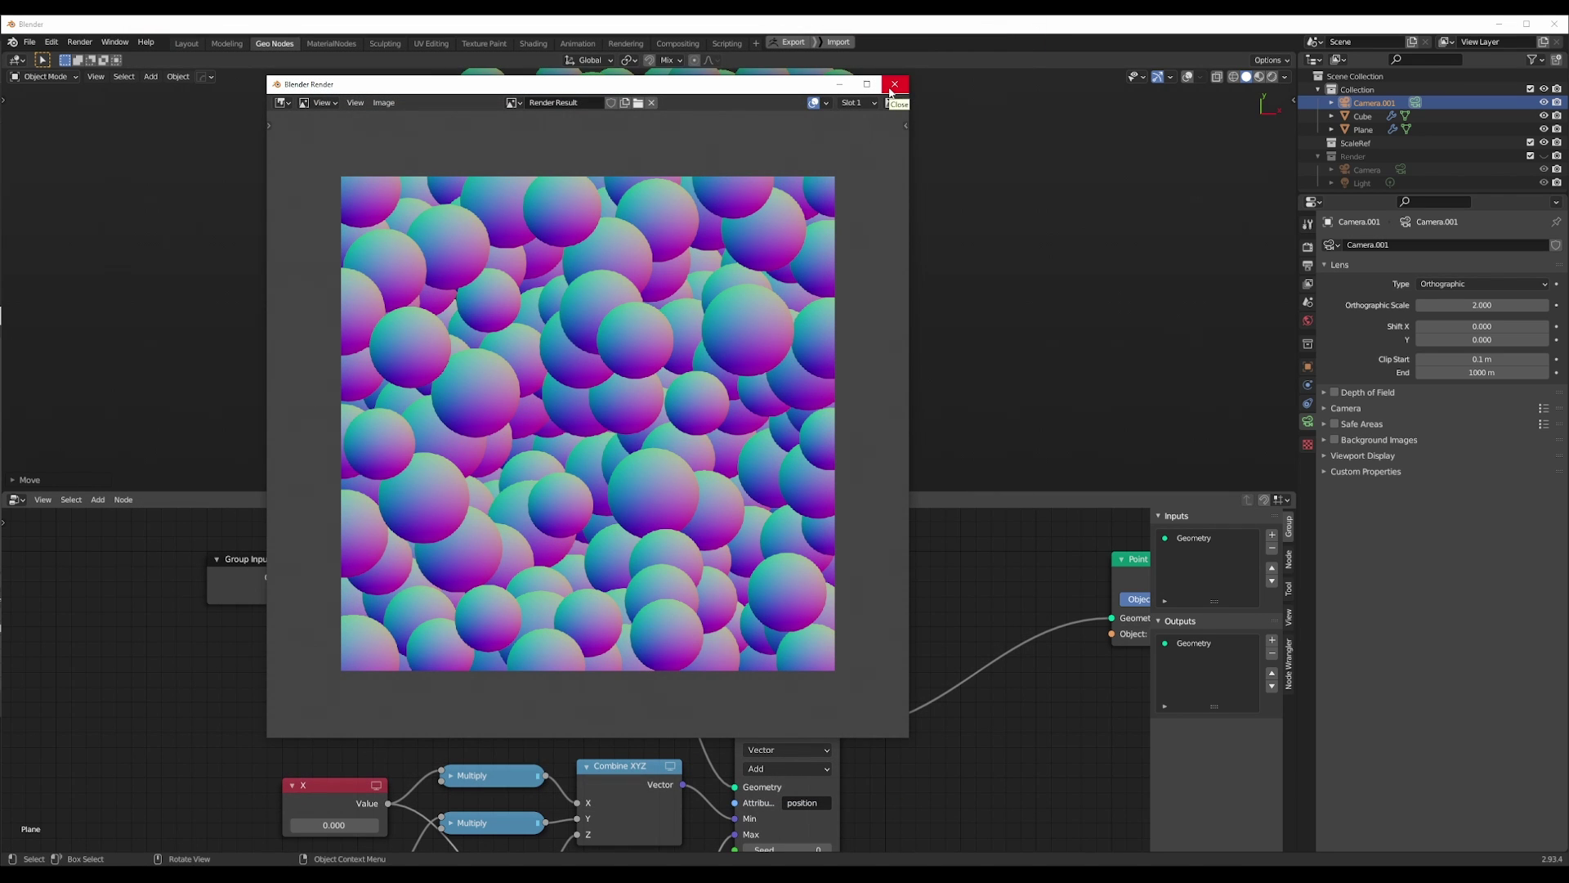
{"action": "left_click", "coordinate": [891, 89]}
Leave the camera view, turn the viewport overlays back on, and view the scene from the top.
{"action": "middle_click_drag", "start_coordinate": [866, 302], "coordinate": [711, 268]}
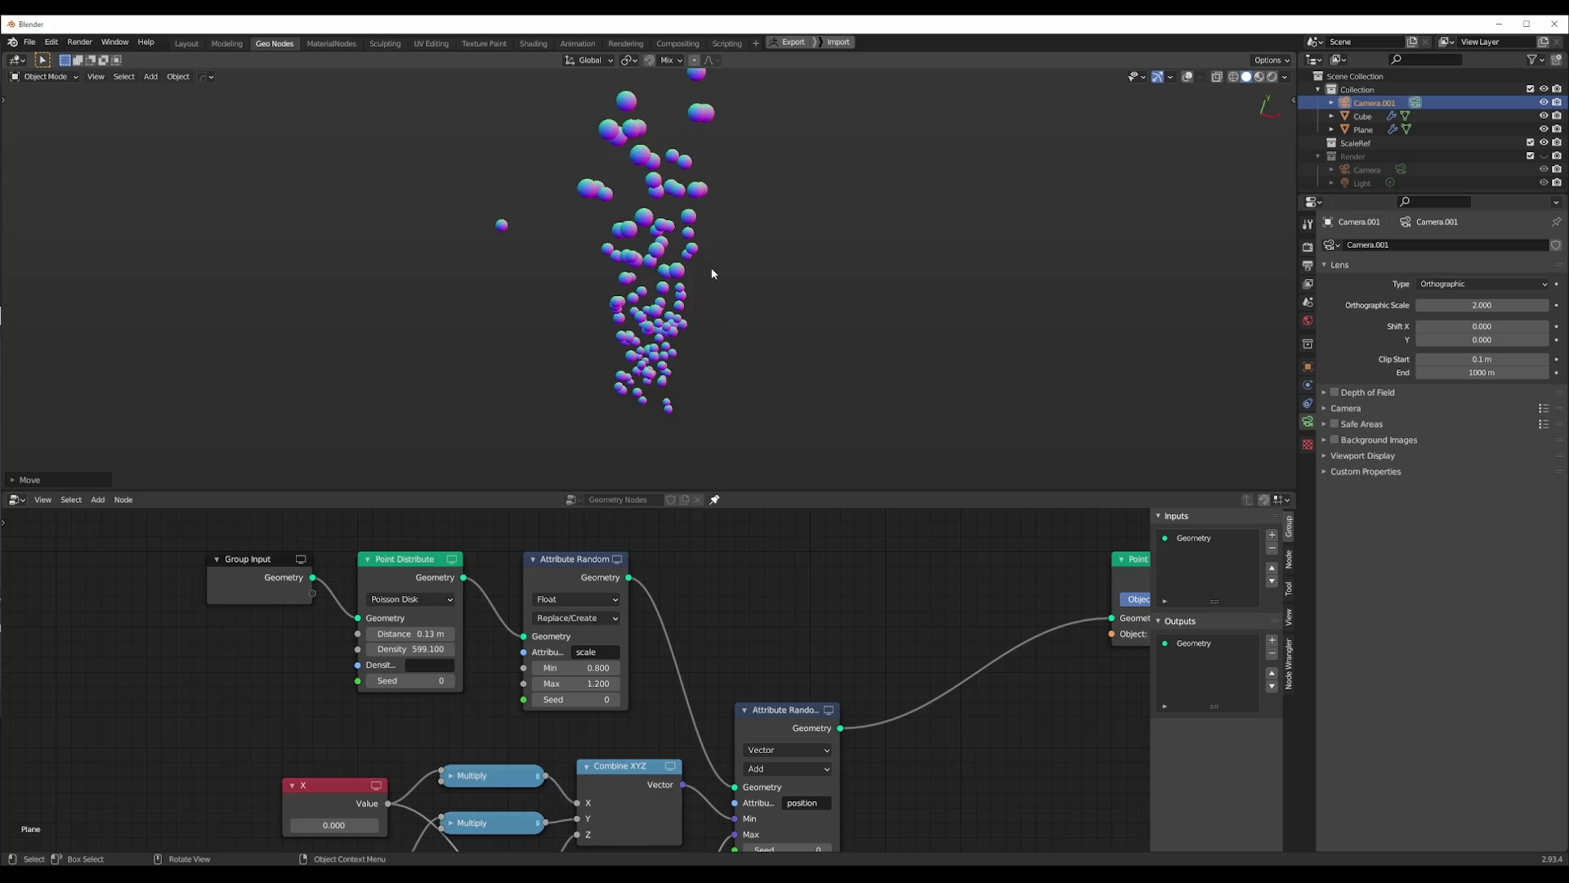
{"action": "scroll", "coordinate": [712, 273], "scroll_direction": "down", "scroll_amount": 5}
{"action": "left_click", "coordinate": [1186, 77]}
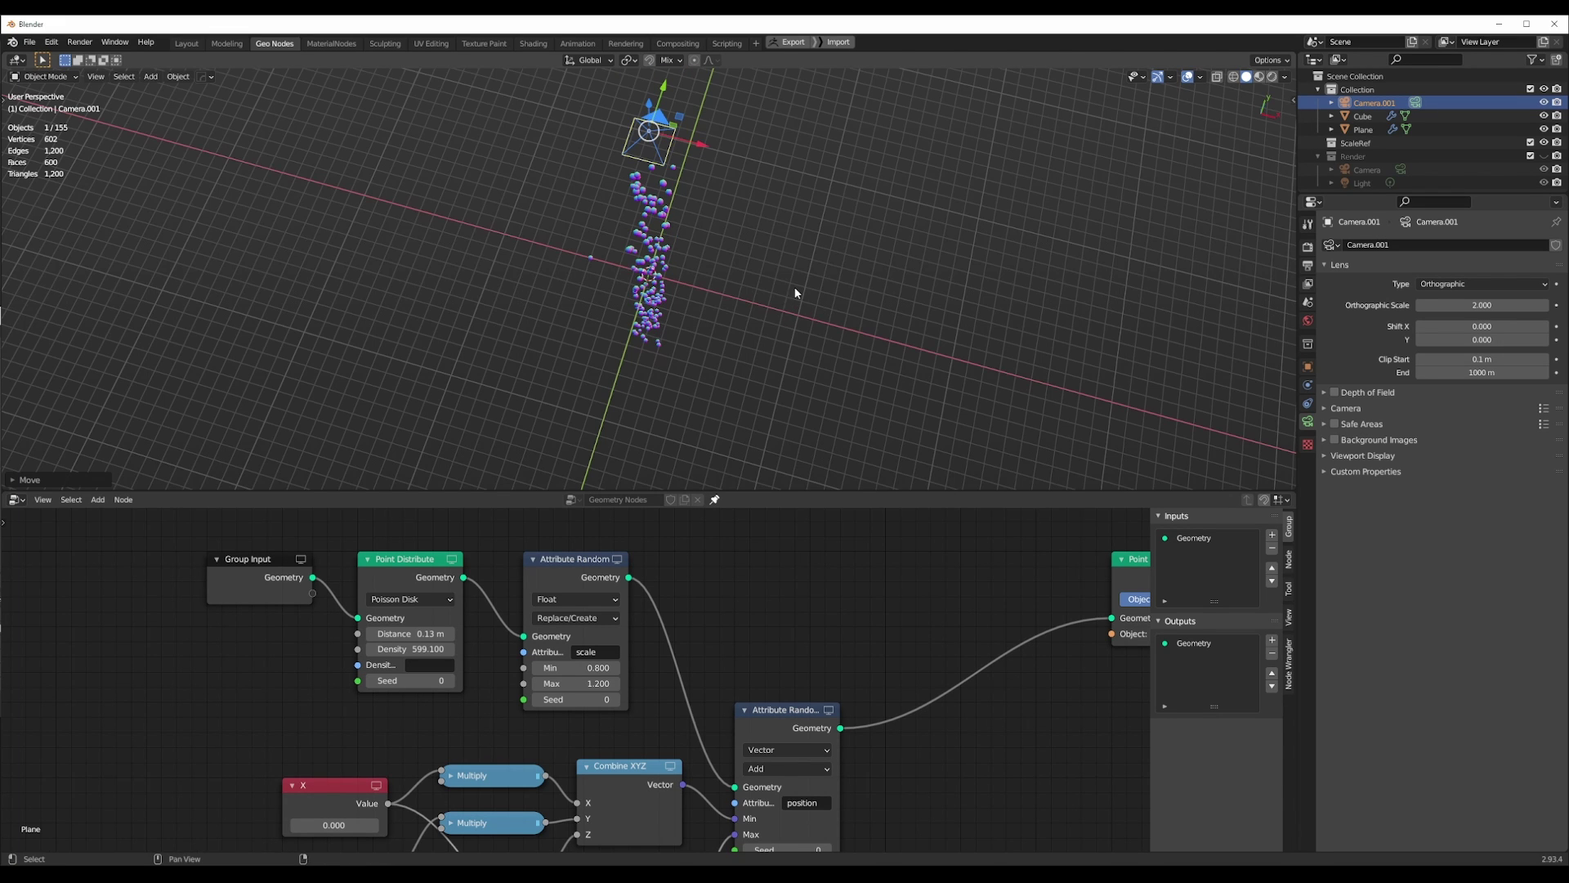
{"action": "middle_click_drag", "start_coordinate": [795, 294], "coordinate": [726, 316]}
{"action": "scroll", "coordinate": [726, 317], "scroll_direction": "up", "scroll_amount": 4}
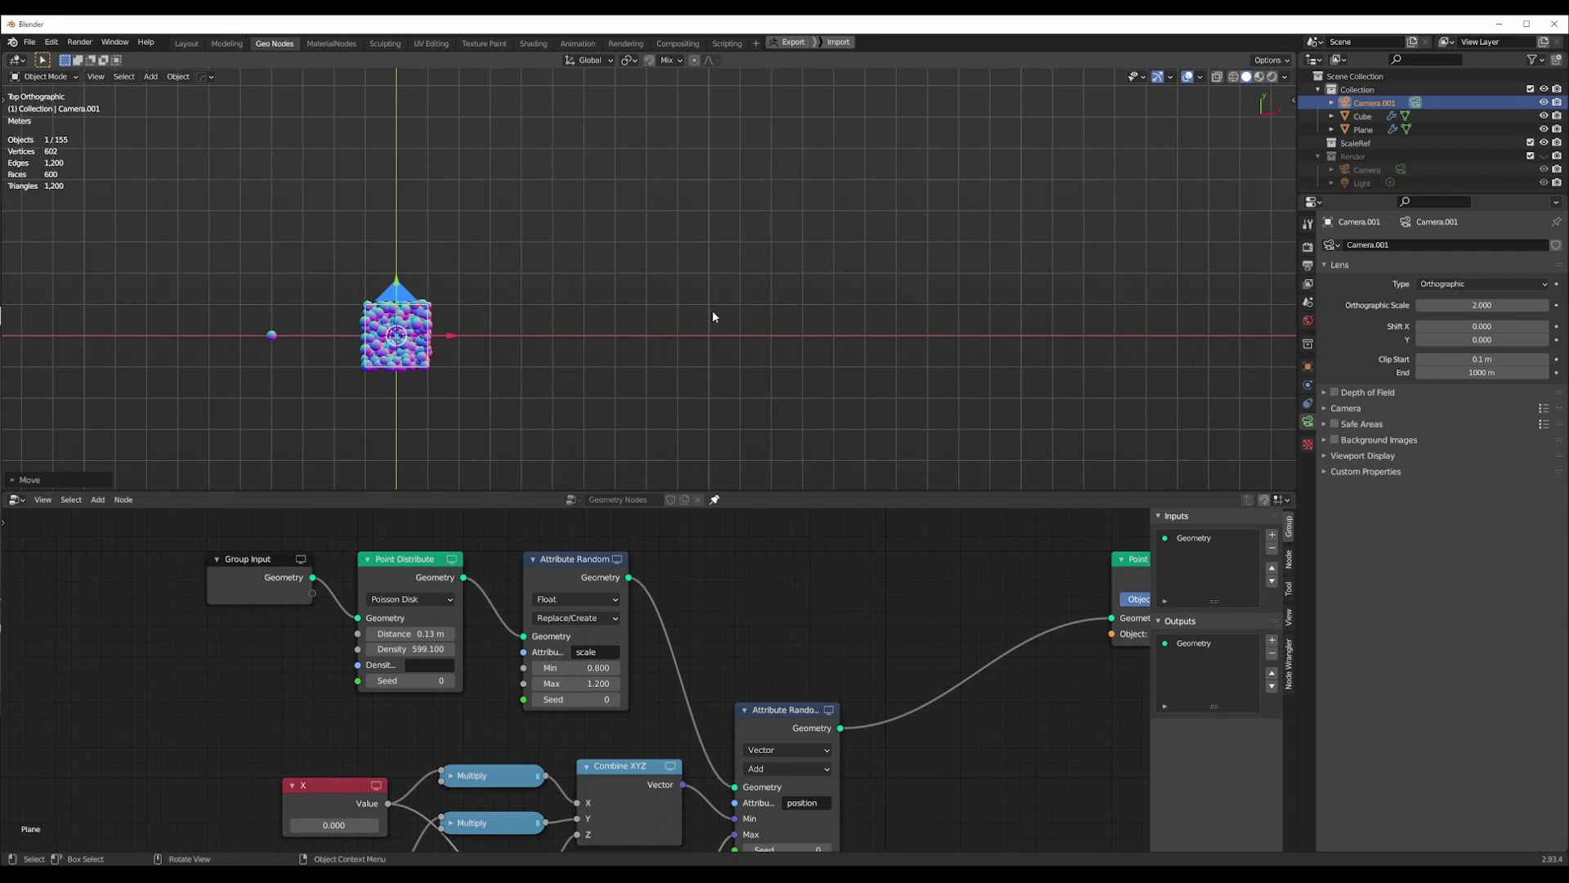
Add a mesh plane and move it along the positive X axis, clear of the sphere cluster.
{"action": "key", "text": "shift+a"}
{"action": "mouse_move", "coordinate": [719, 116]}
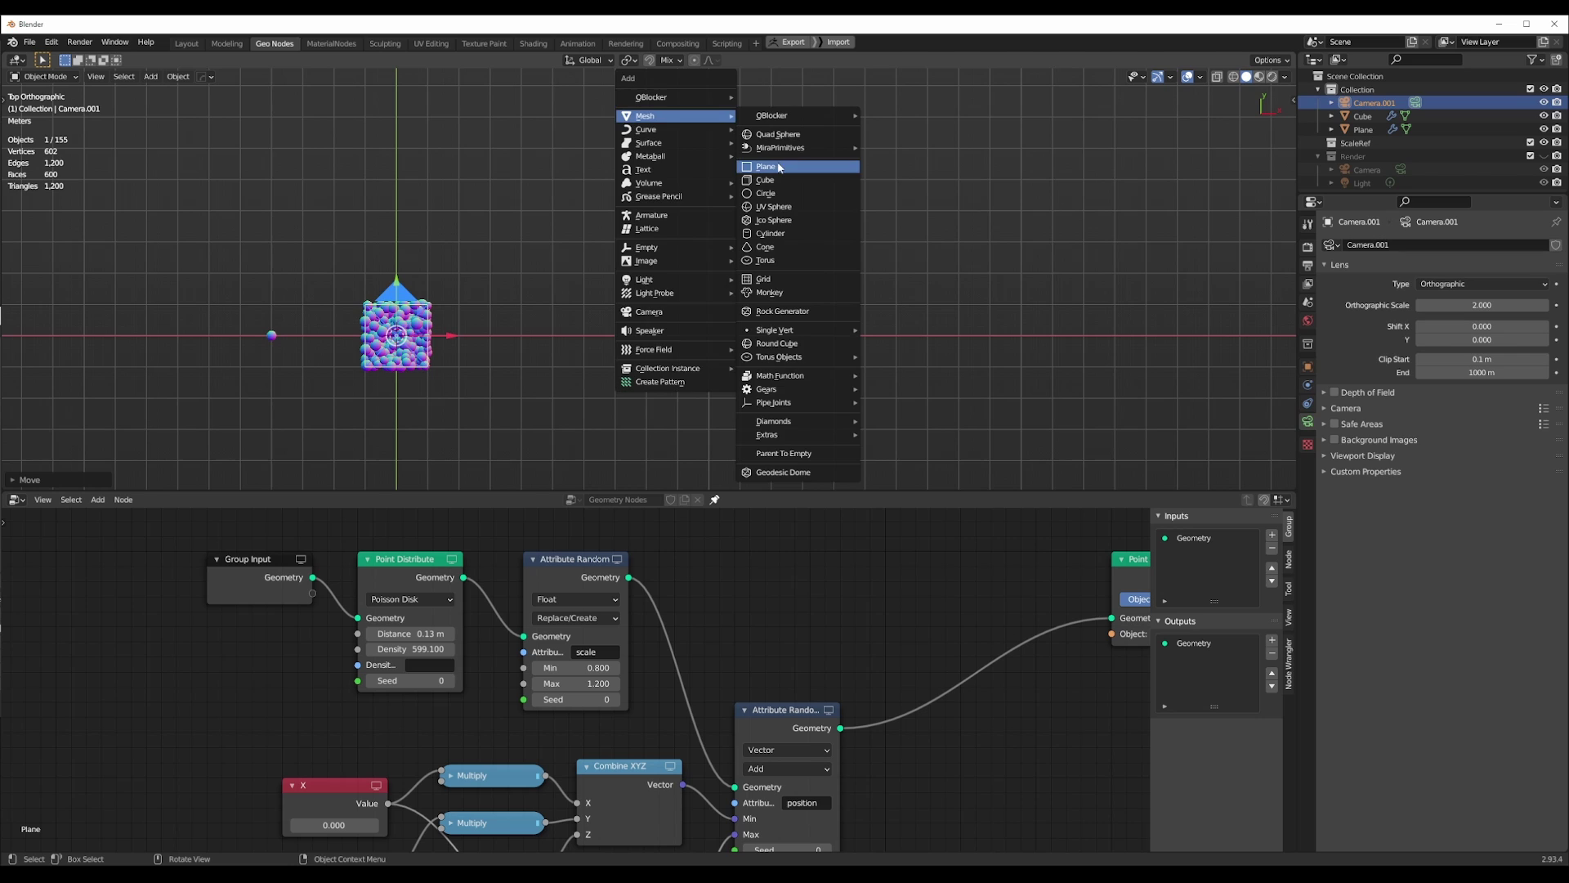
{"action": "left_click", "coordinate": [779, 167]}
{"action": "key", "text": "g"}
{"action": "left_click", "coordinate": [642, 365]}
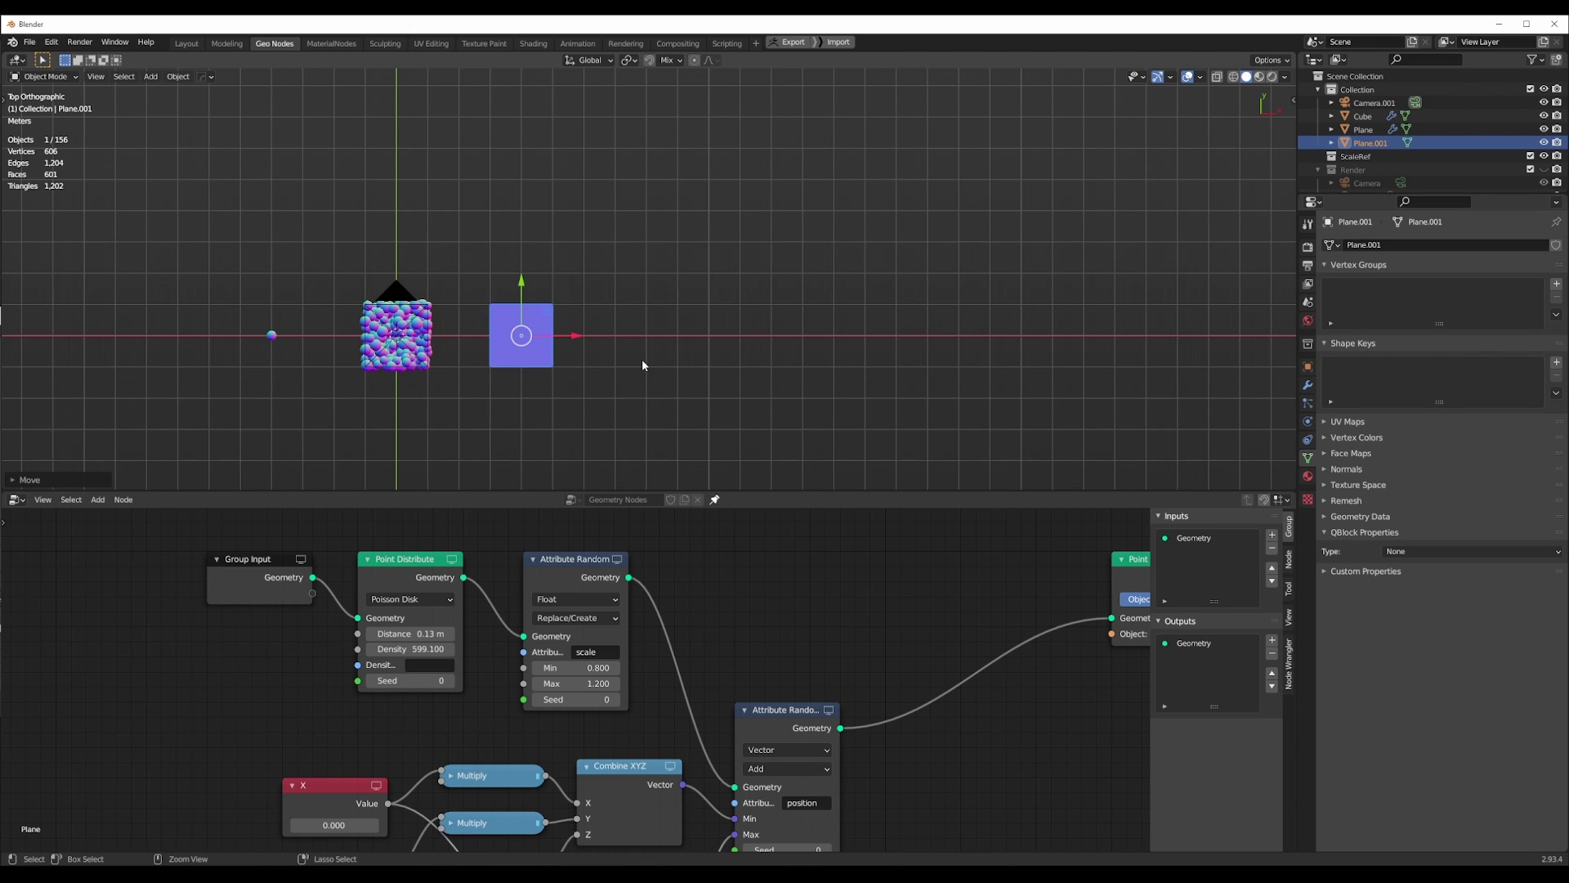
Frame the plane in Material Preview shading and give it a new material named TilingTexture.
{"action": "key", "text": "KP_Decimal"}
{"action": "mouse_move", "coordinate": [579, 366]}
{"action": "middle_mouse_down"}
{"action": "mouse_move", "coordinate": [595, 340]}
{"action": "mouse_move", "coordinate": [1019, 302]}
{"action": "middle_mouse_up"}
{"action": "left_click", "coordinate": [1257, 77]}
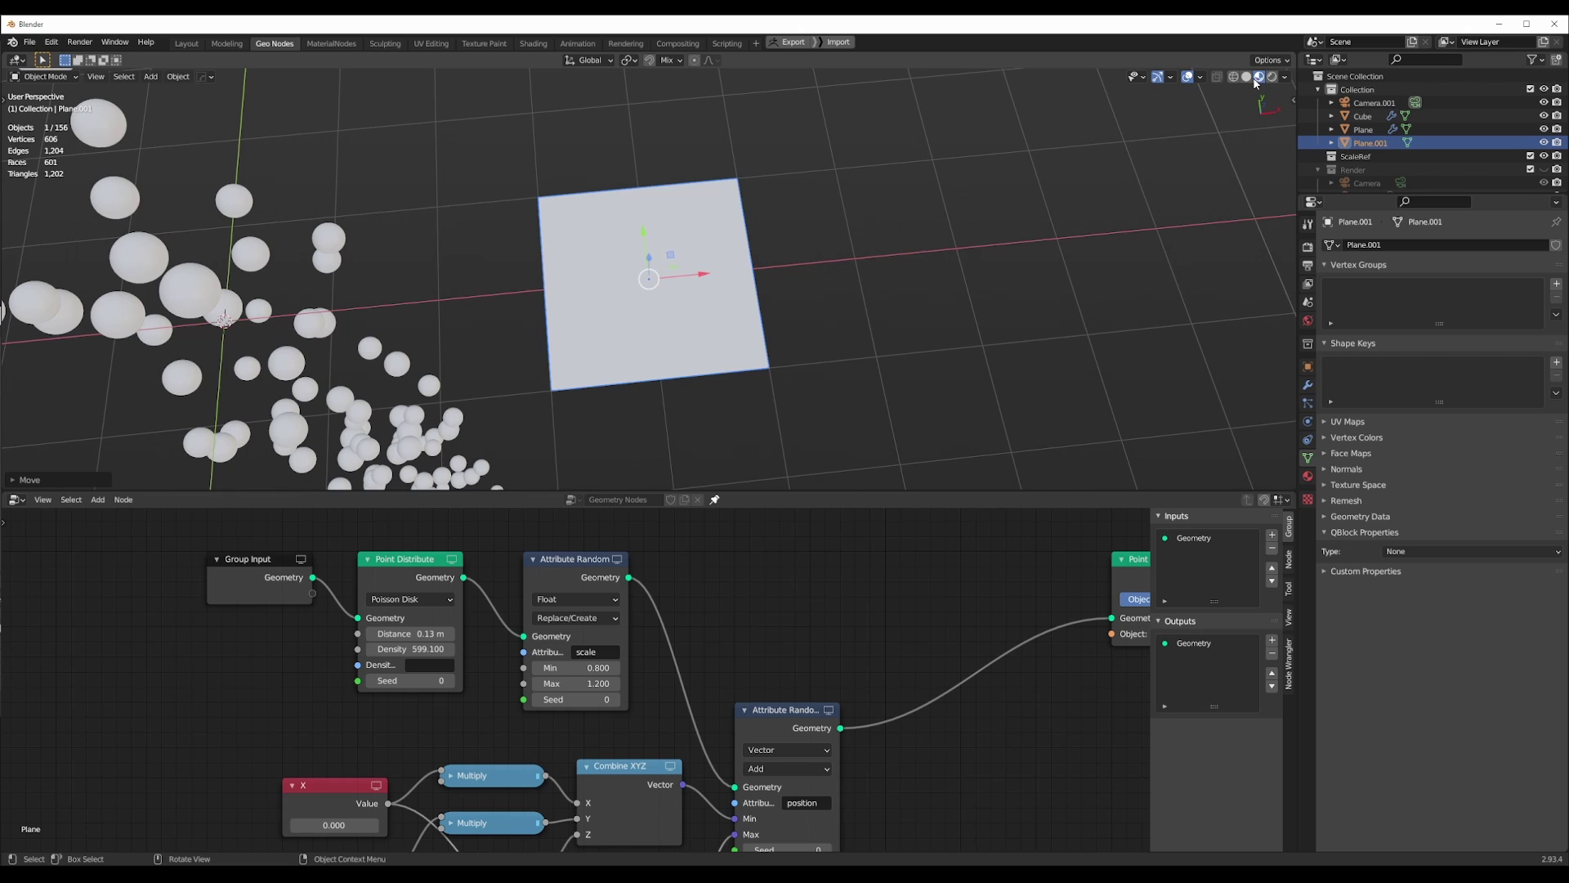
{"action": "left_click", "coordinate": [1307, 476]}
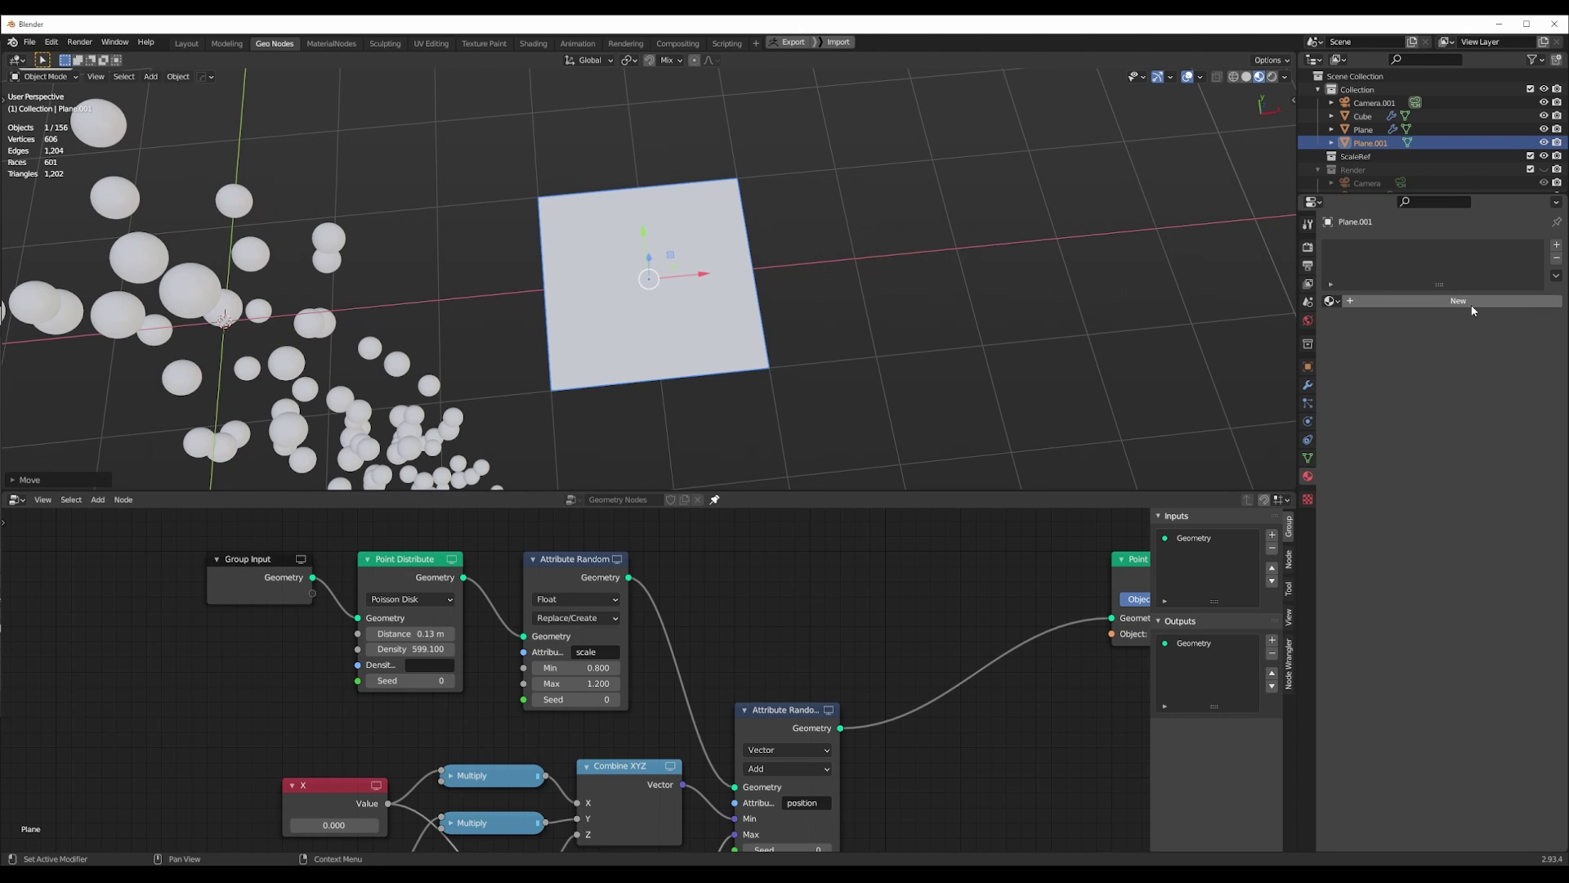
{"action": "left_click", "coordinate": [1473, 302]}
{"action": "double_click", "coordinate": [1394, 301]}
{"action": "type", "text": "T"}
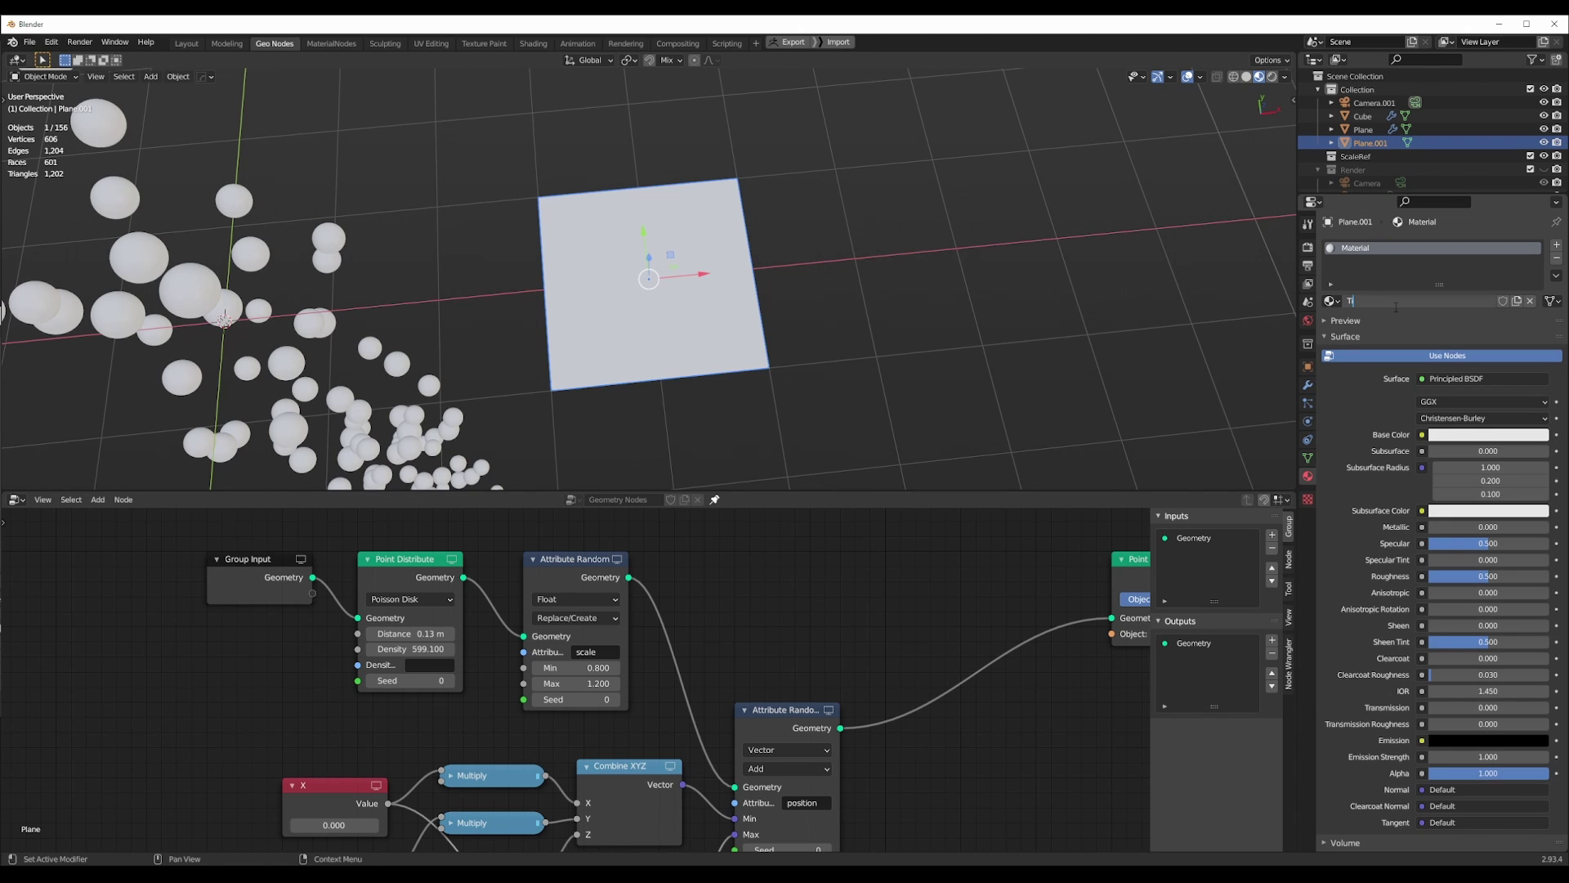
{"action": "type", "text": "ilingTexture"}
{"action": "key", "text": "Return"}
Feed the material's Base Color from an image texture and load TilingTexture.png from the Desktop folder.
{"action": "left_click", "coordinate": [1422, 435]}
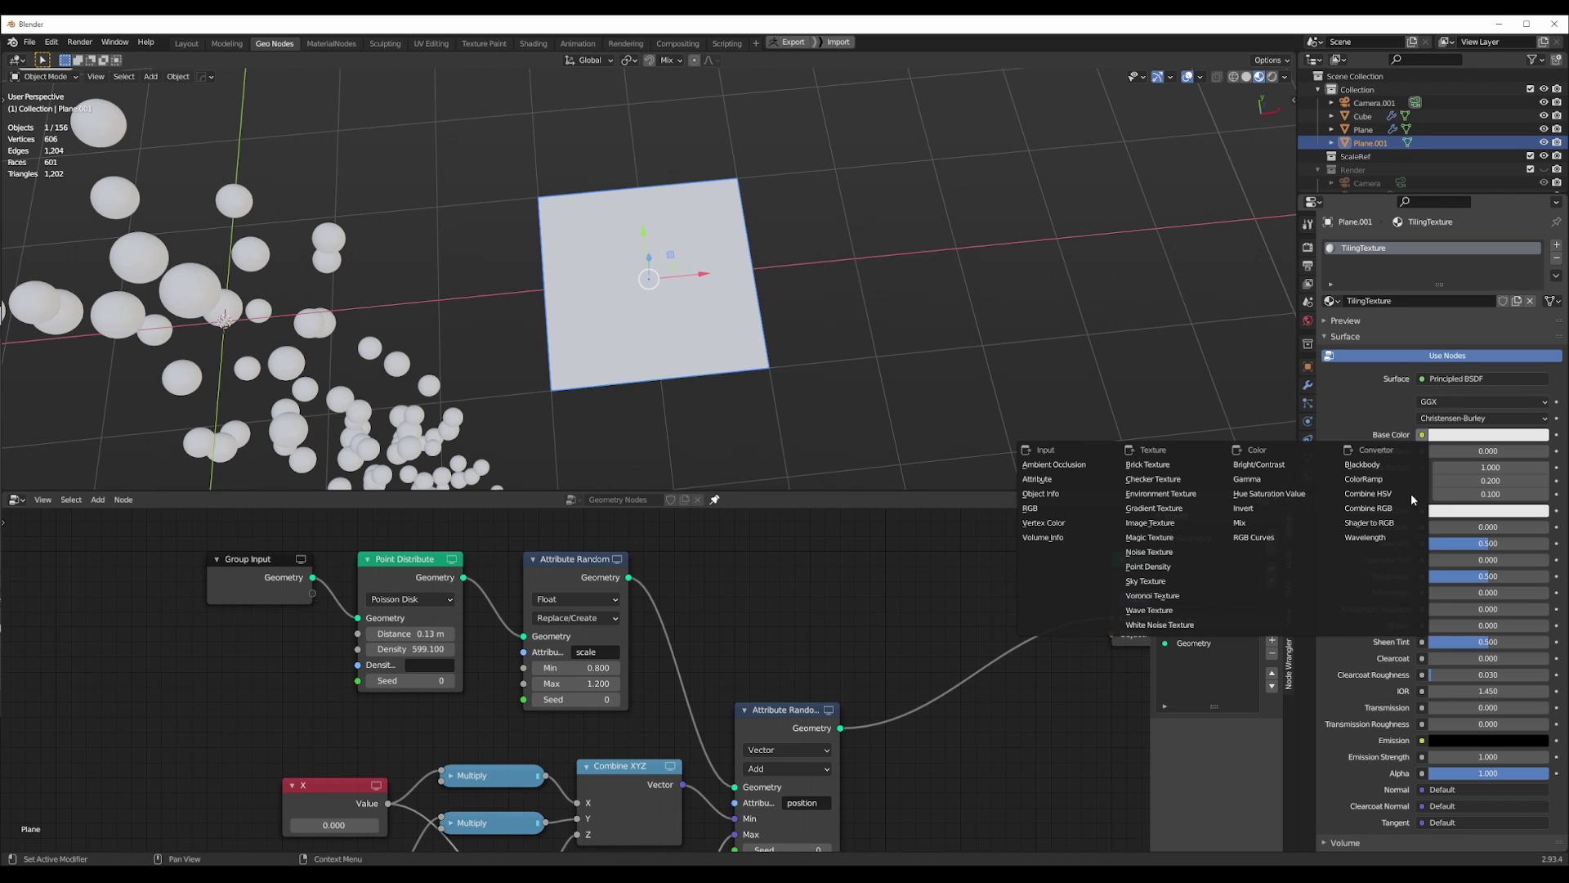
{"action": "left_click", "coordinate": [1193, 522]}
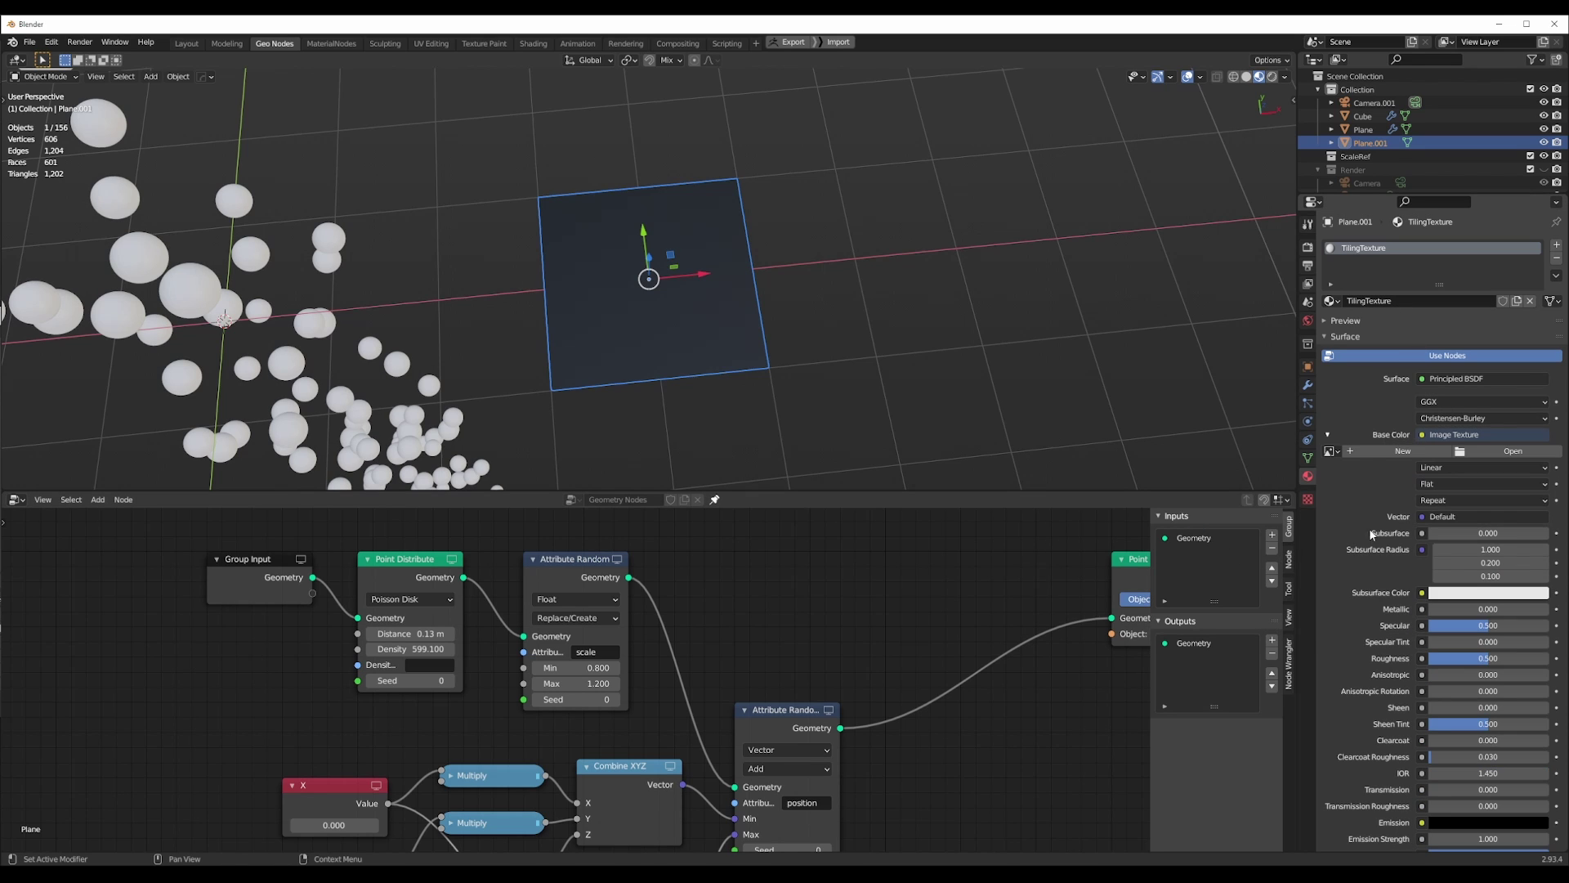
{"action": "left_click", "coordinate": [1508, 452]}
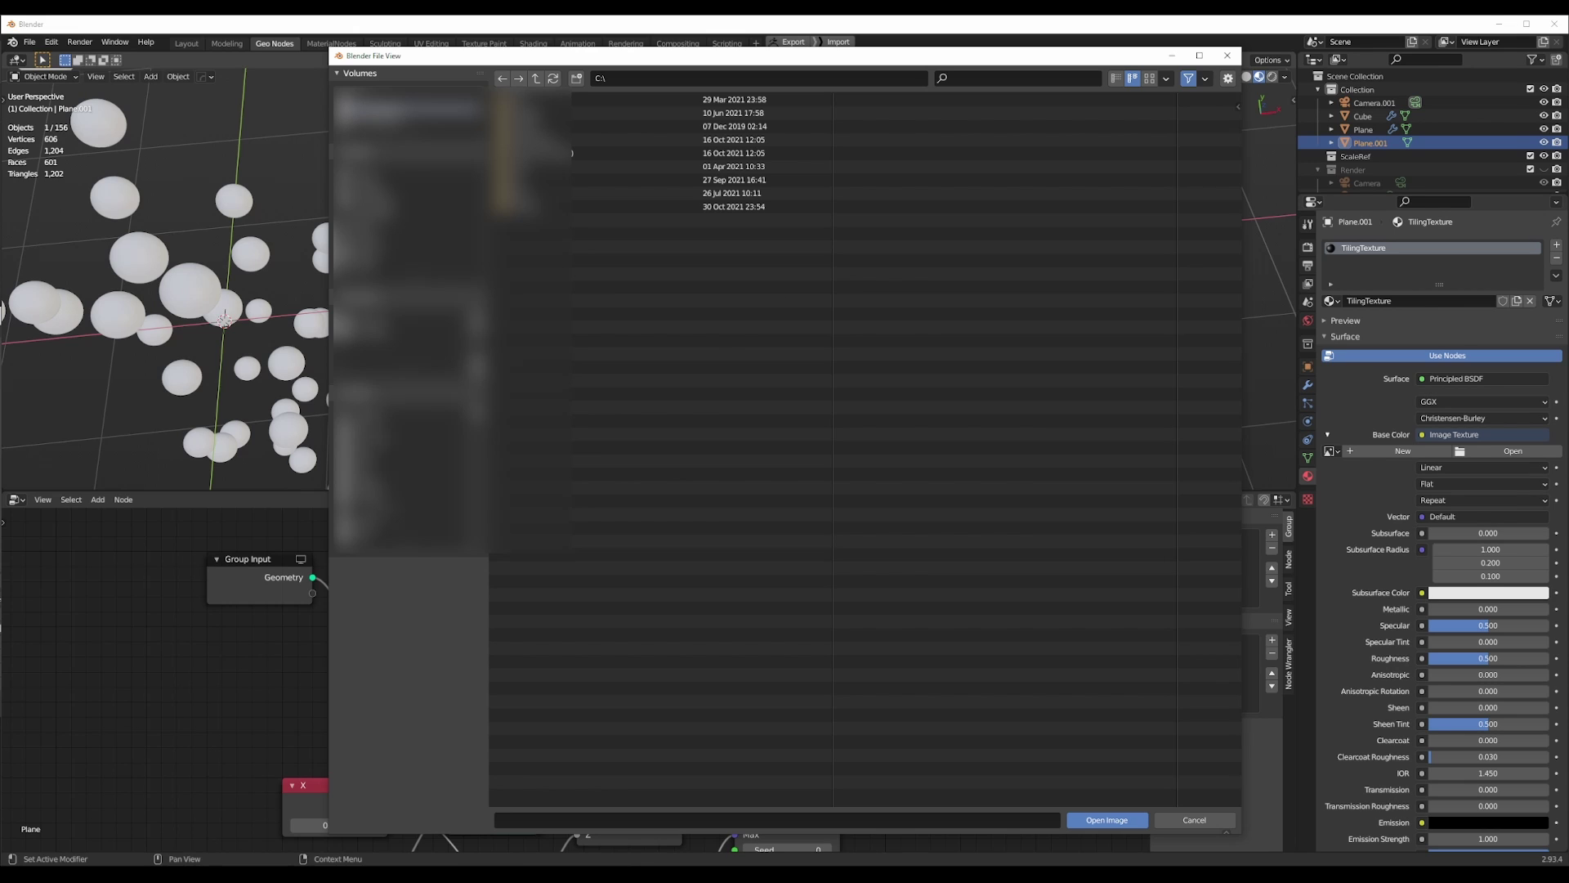
{"action": "left_click", "coordinate": [384, 187]}
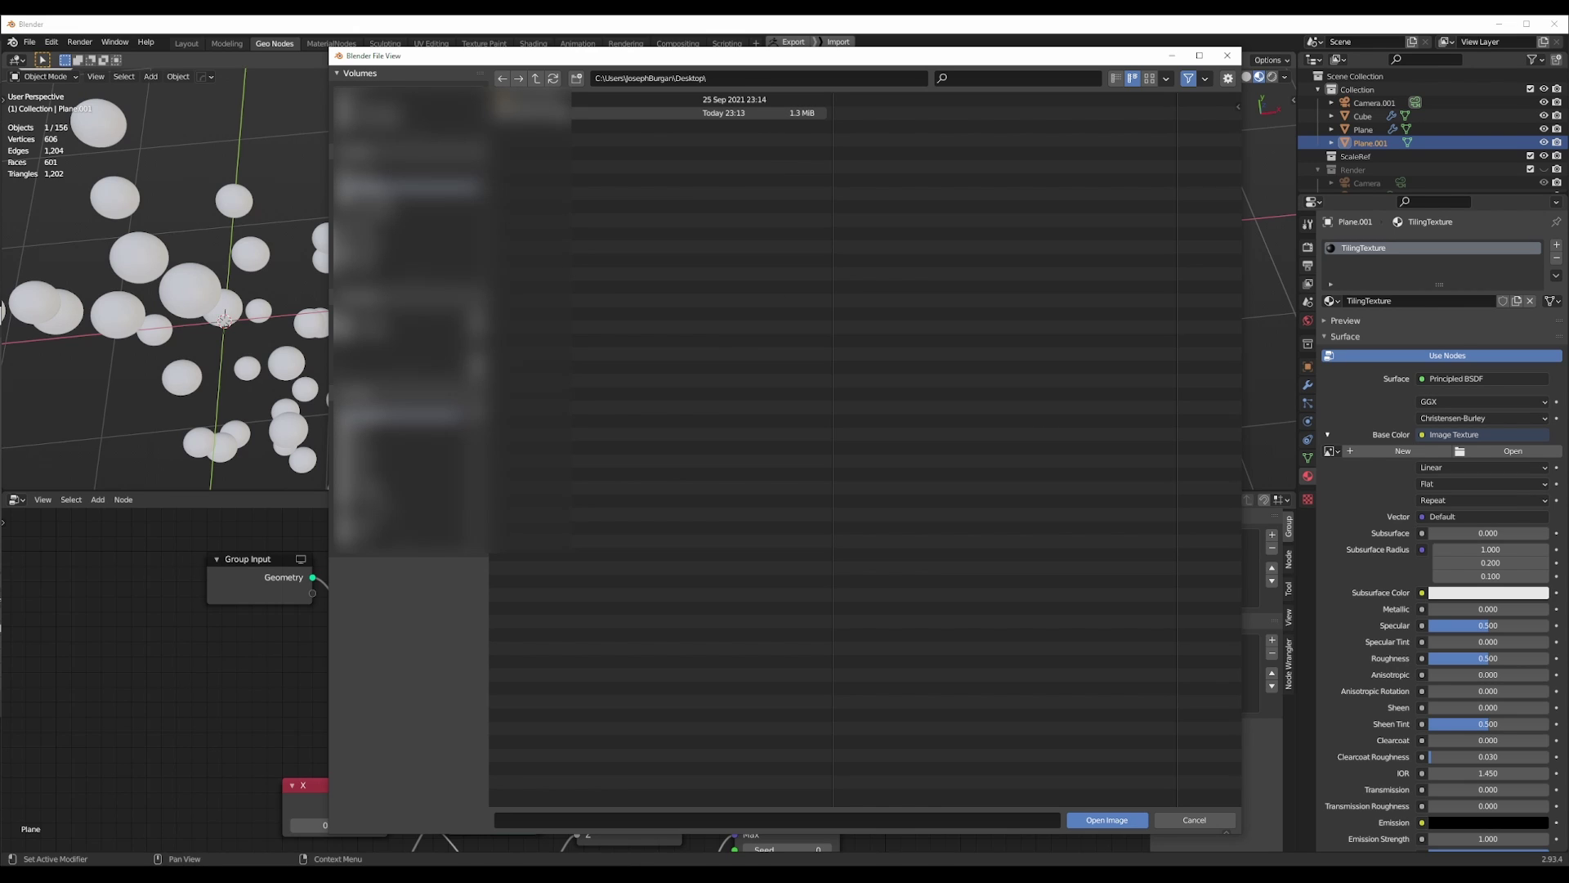
{"action": "double_click", "coordinate": [564, 114]}
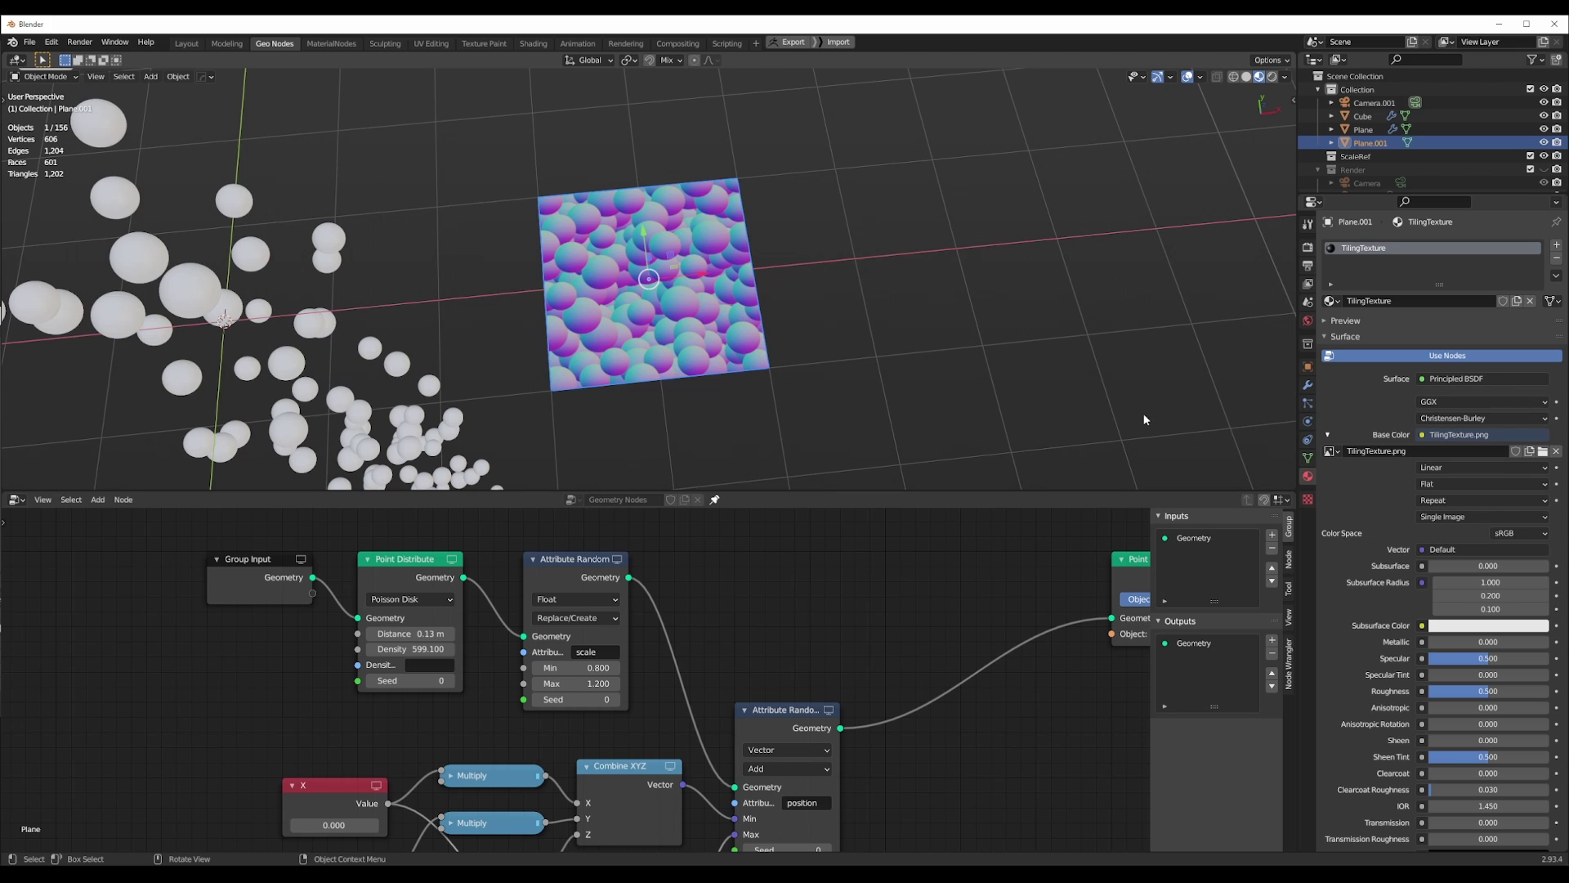
Examine the applied texture on the plane up close, including from the top view.
{"action": "scroll", "coordinate": [686, 323], "scroll_direction": "up", "scroll_amount": 4}
{"action": "scroll", "coordinate": [686, 325], "scroll_direction": "down", "scroll_amount": 4}
{"action": "scroll", "coordinate": [684, 326], "scroll_direction": "up", "scroll_amount": 1}
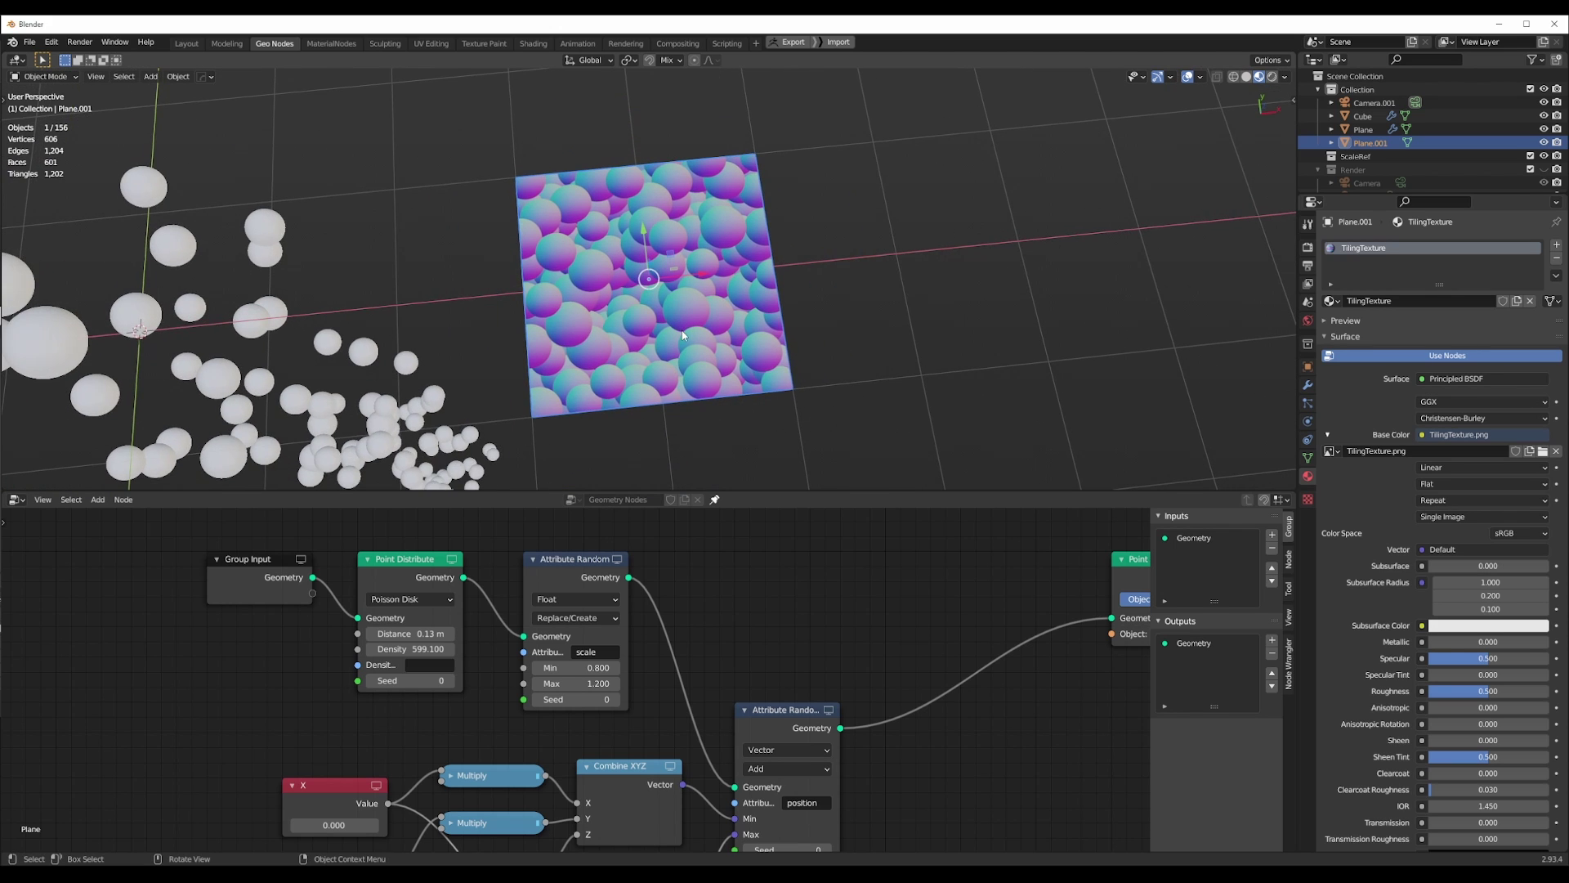
{"action": "key", "text": "KP_7"}
{"action": "scroll", "coordinate": [684, 327], "scroll_direction": "up", "scroll_amount": 6}
{"action": "scroll", "coordinate": [684, 326], "scroll_direction": "down", "scroll_amount": 1}
{"action": "scroll", "coordinate": [569, 300], "scroll_direction": "down", "scroll_amount": 4}
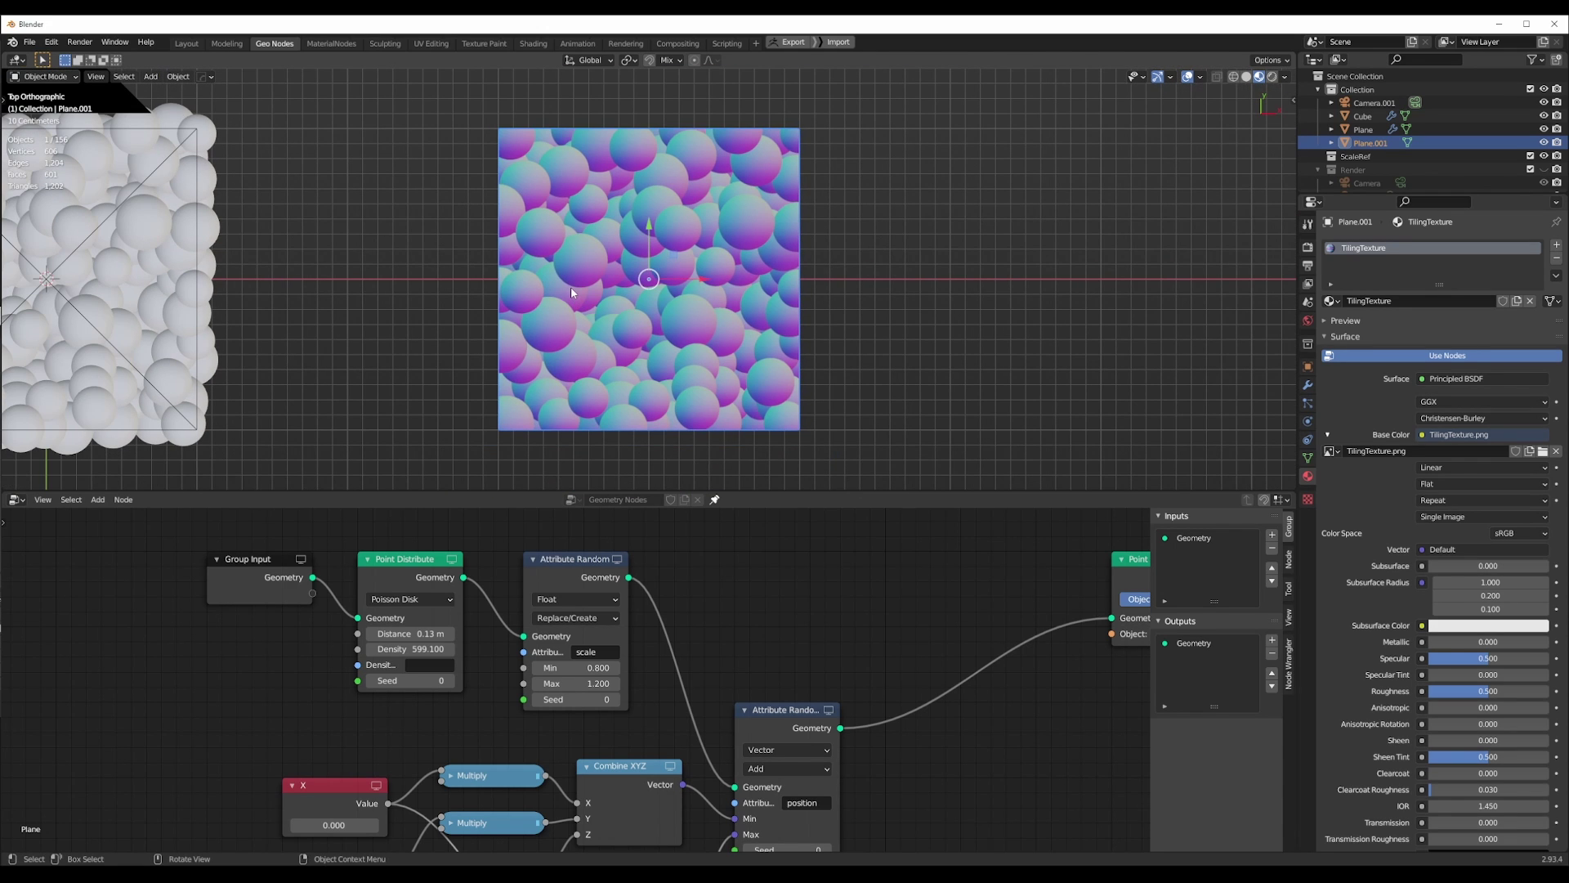
Switch to the UV Editing workspace, frame the textured plane, and enter Edit Mode to show its UVs.
{"action": "left_click", "coordinate": [430, 43]}
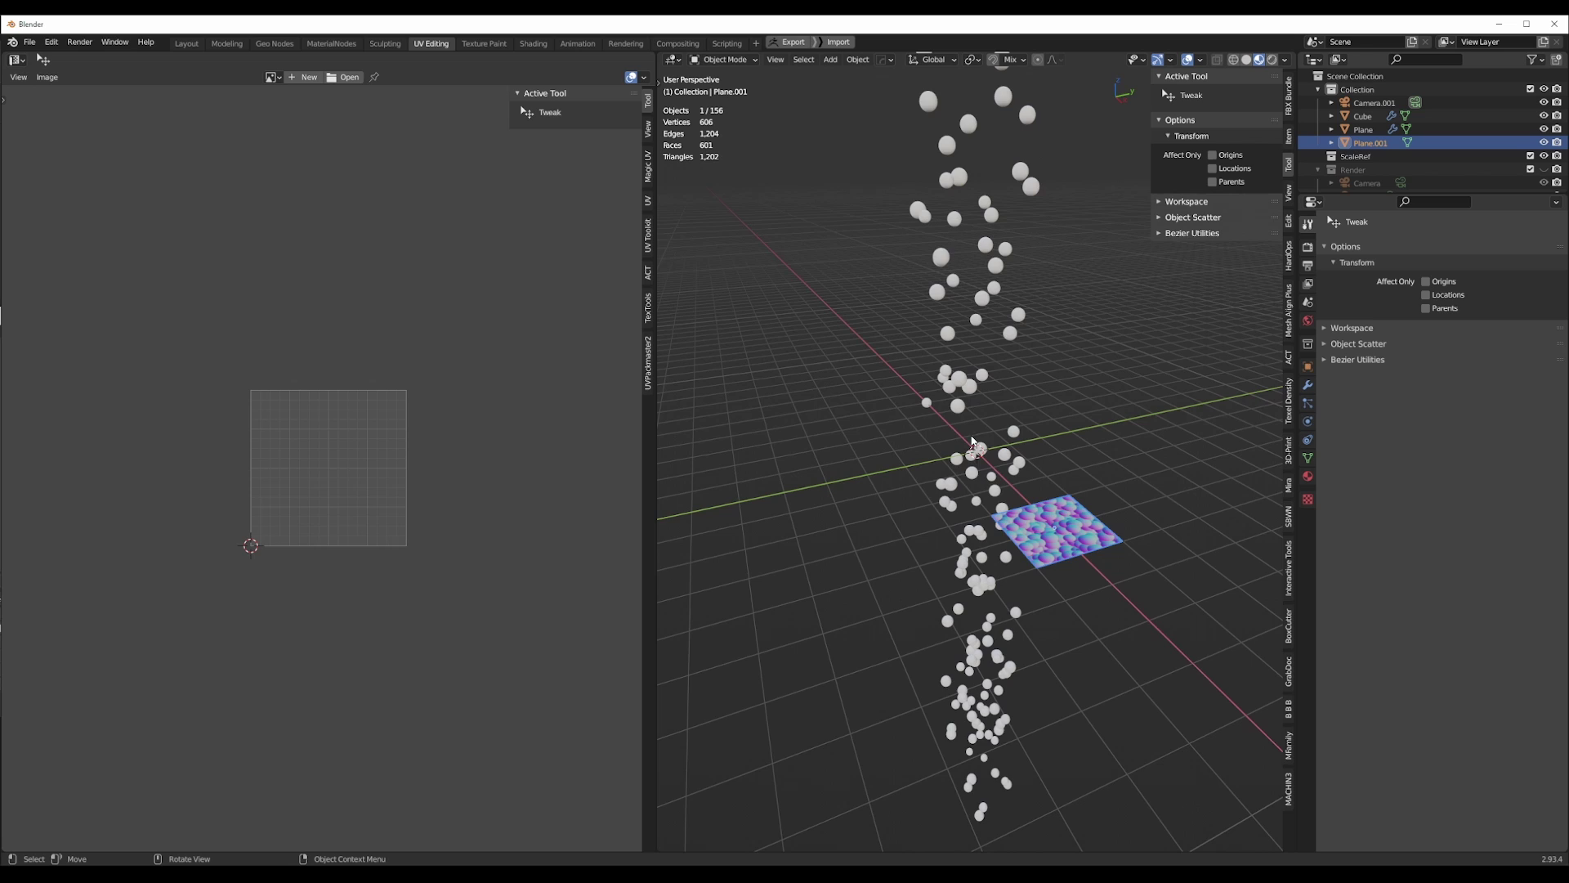
{"action": "scroll", "coordinate": [978, 440], "scroll_direction": "up", "scroll_amount": 3}
{"action": "middle_click_drag", "start_coordinate": [977, 440], "coordinate": [1065, 465]}
{"action": "scroll", "coordinate": [1069, 435], "scroll_direction": "down", "scroll_amount": 4}
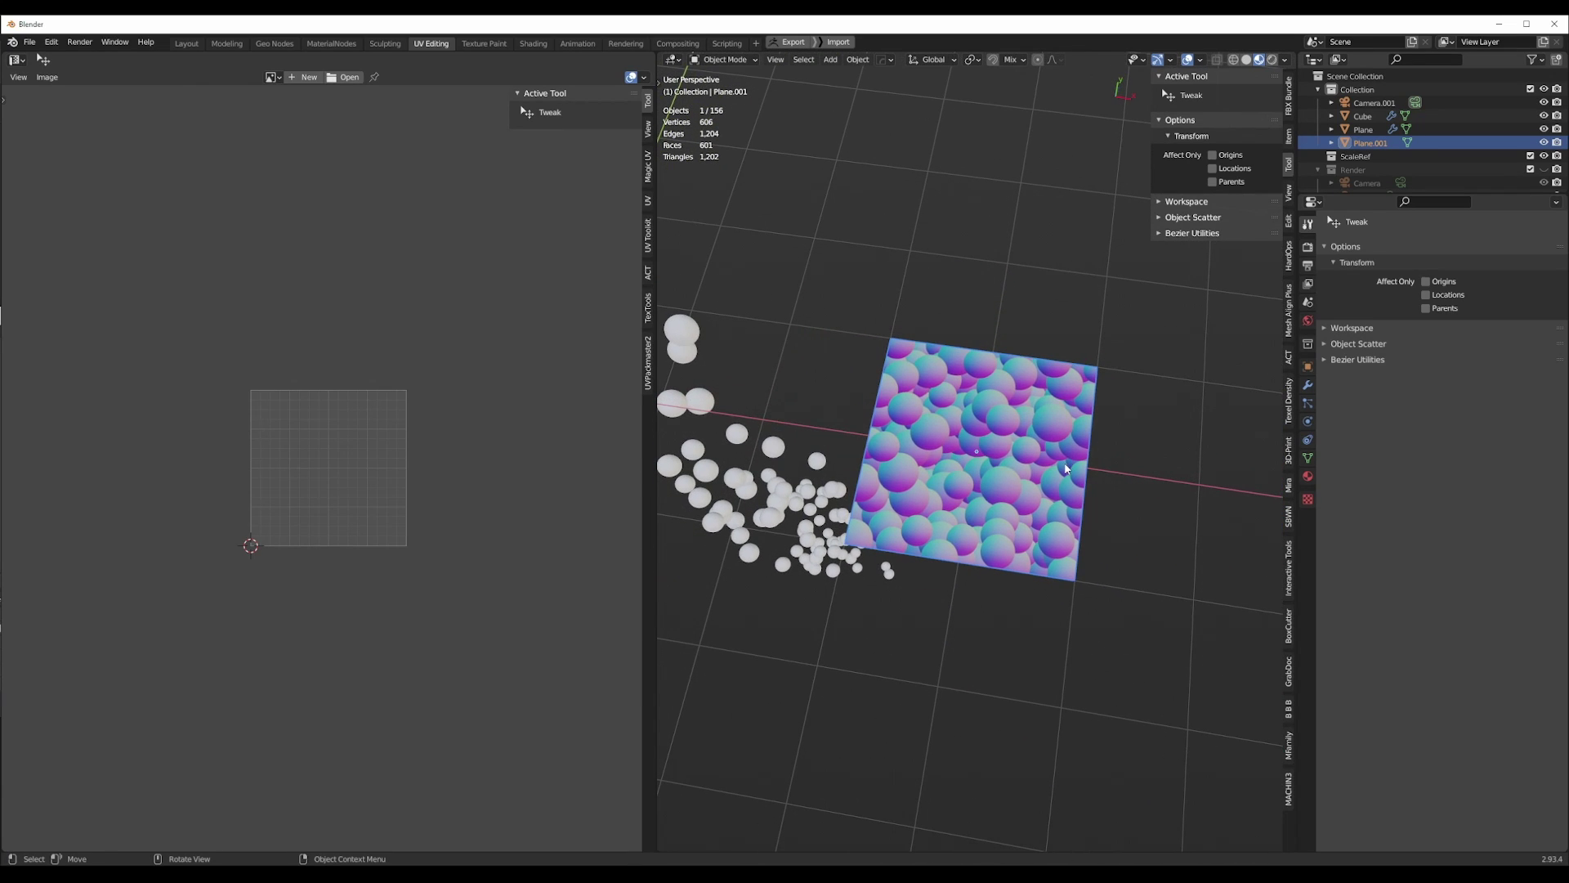
{"action": "key", "text": "Tab"}
{"action": "scroll", "coordinate": [328, 467], "scroll_direction": "down", "scroll_amount": 3}
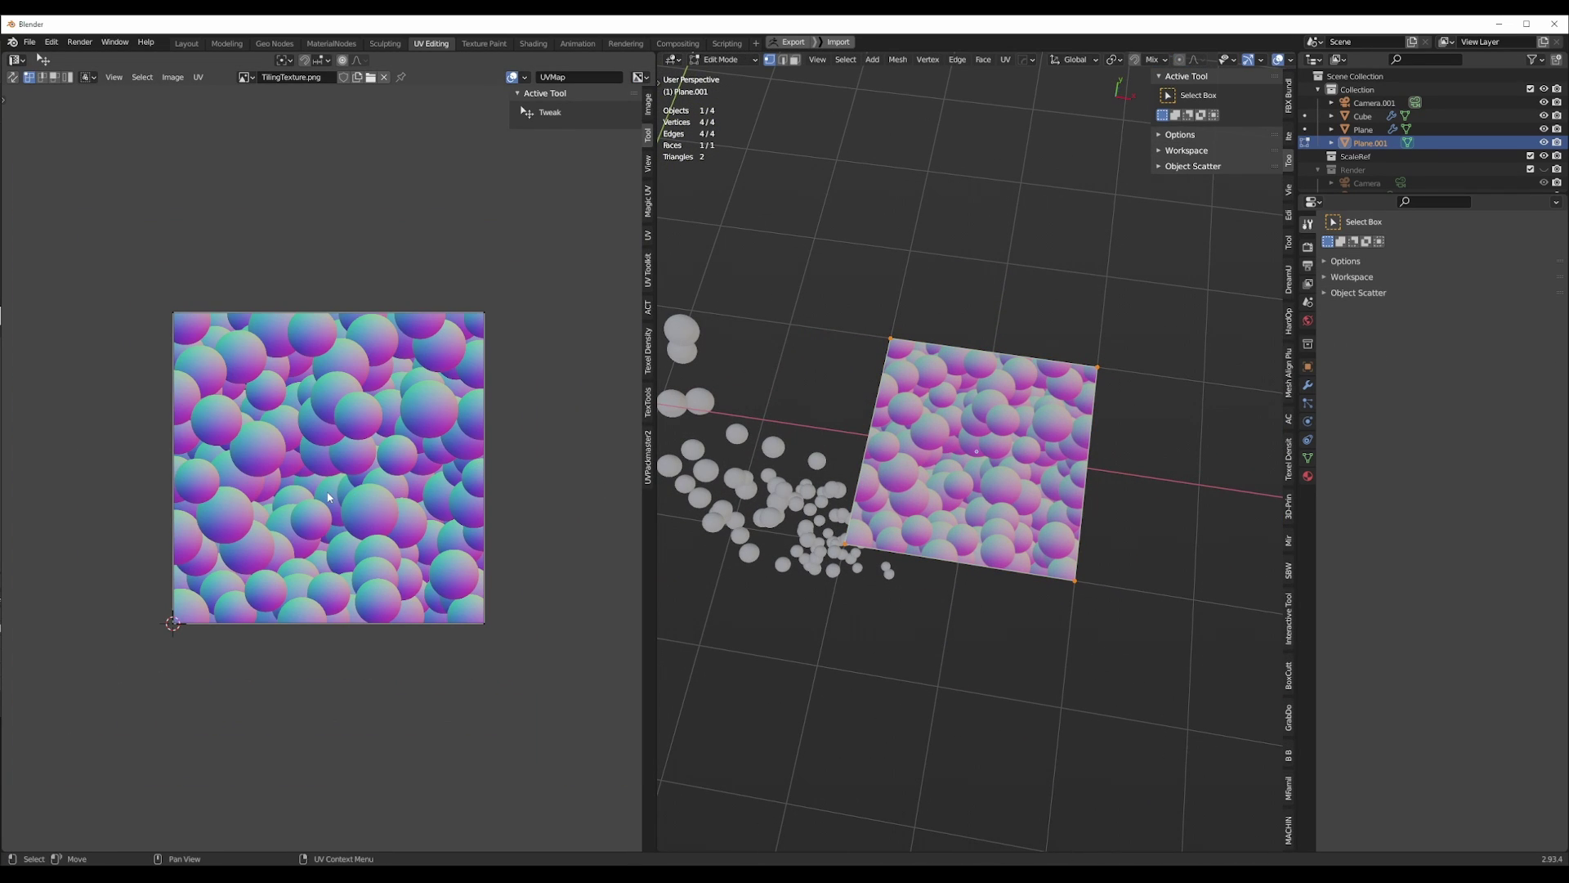
Scale all of the plane's UVs up beyond the image bounds to repeat the texture, and inspect the tile seams.
{"action": "key", "text": "a"}
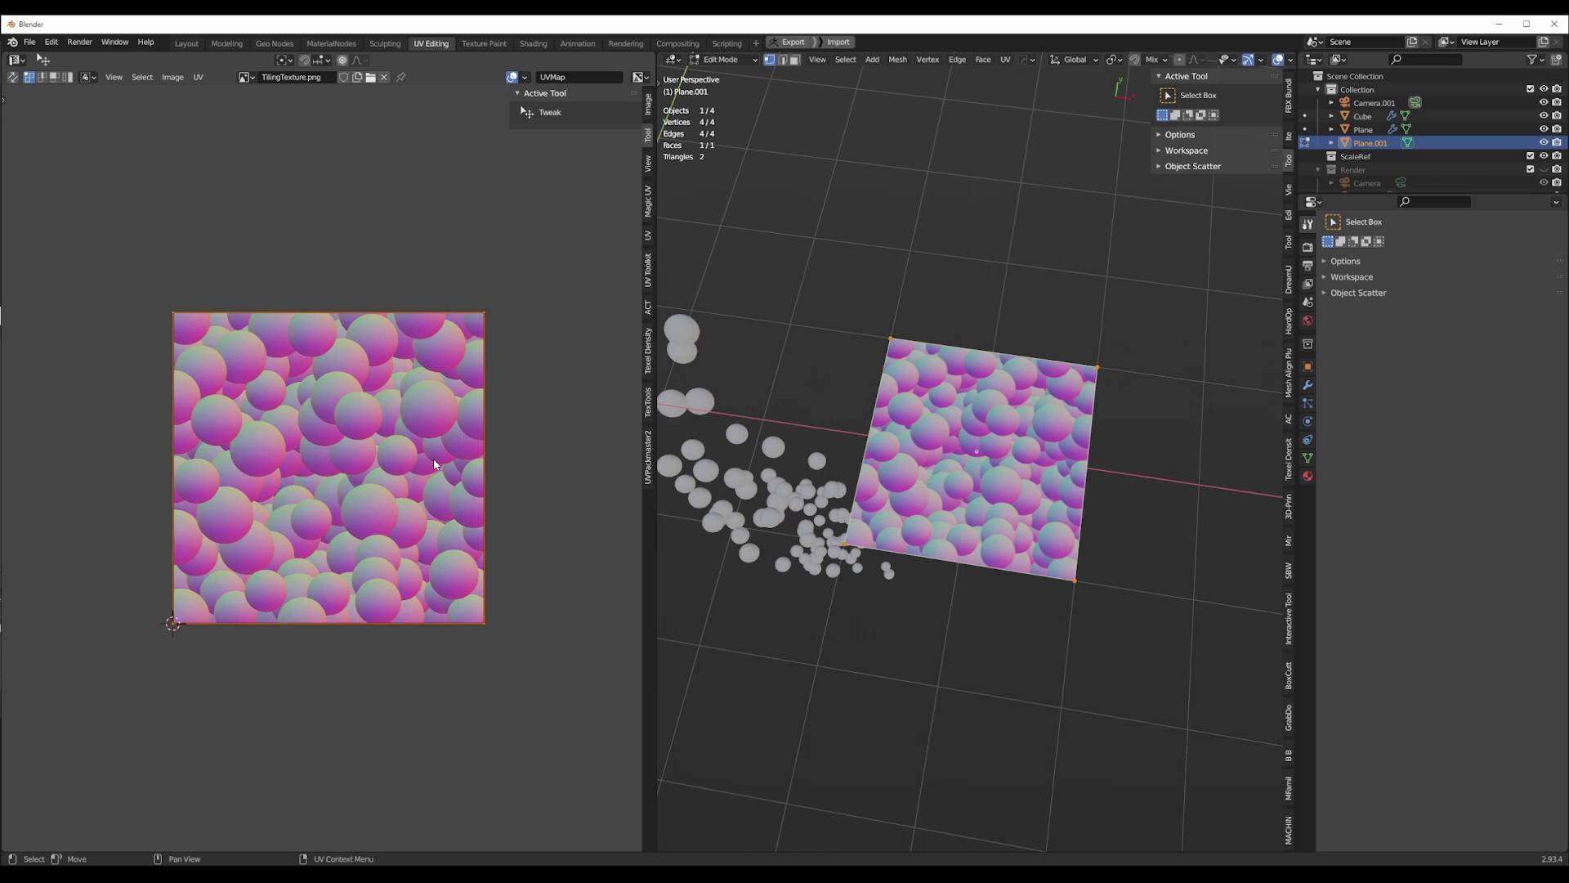
{"action": "key", "text": "s"}
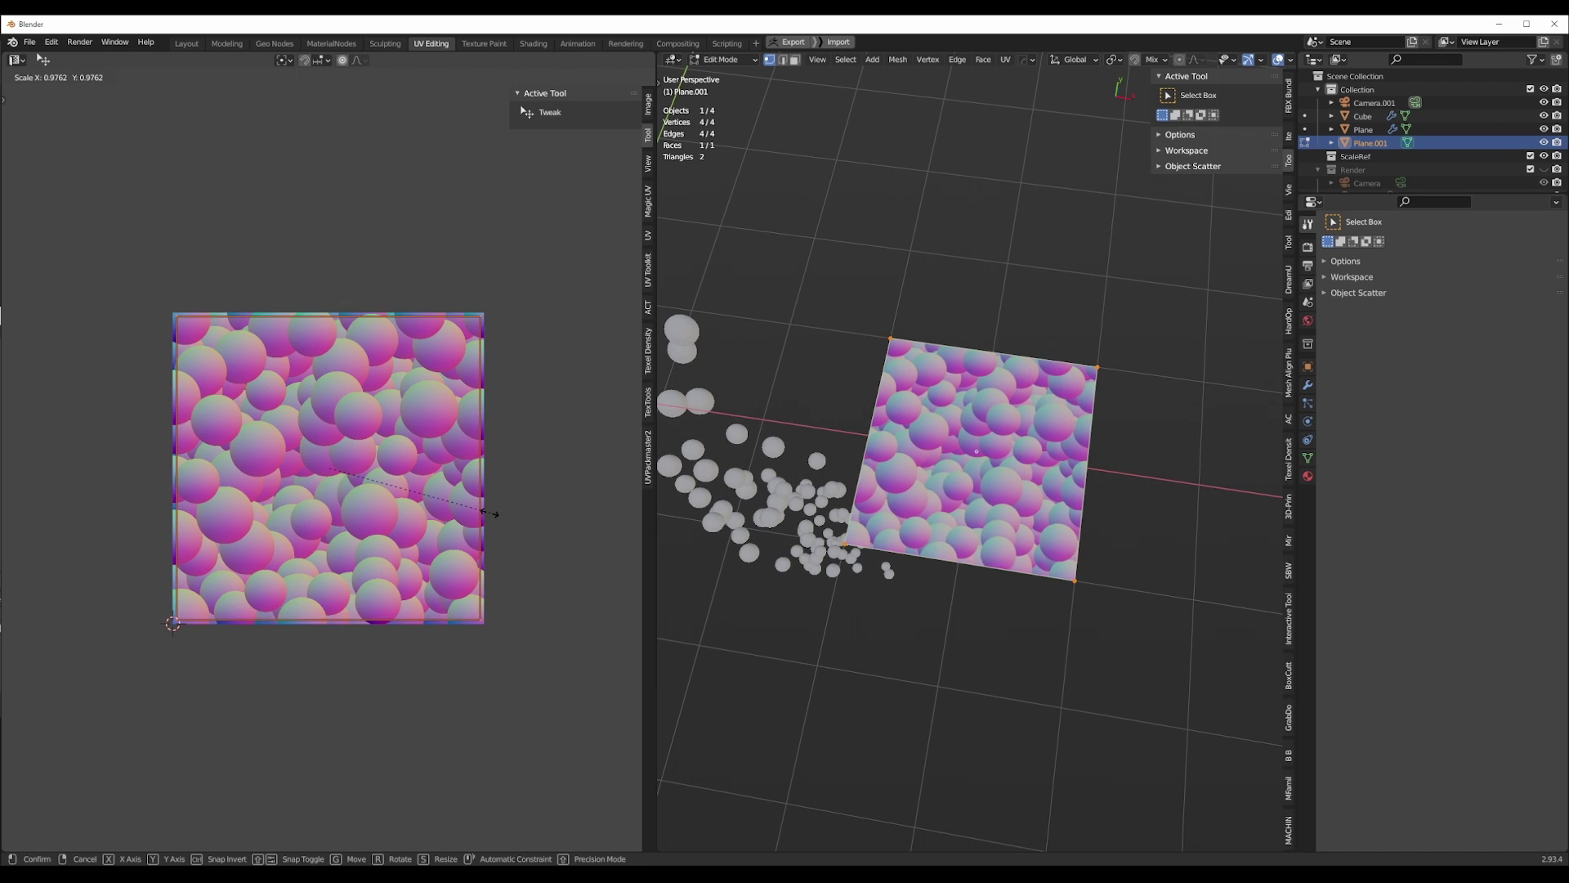
{"action": "left_click", "coordinate": [630, 527]}
{"action": "scroll", "coordinate": [956, 393], "scroll_direction": "up", "scroll_amount": 2}
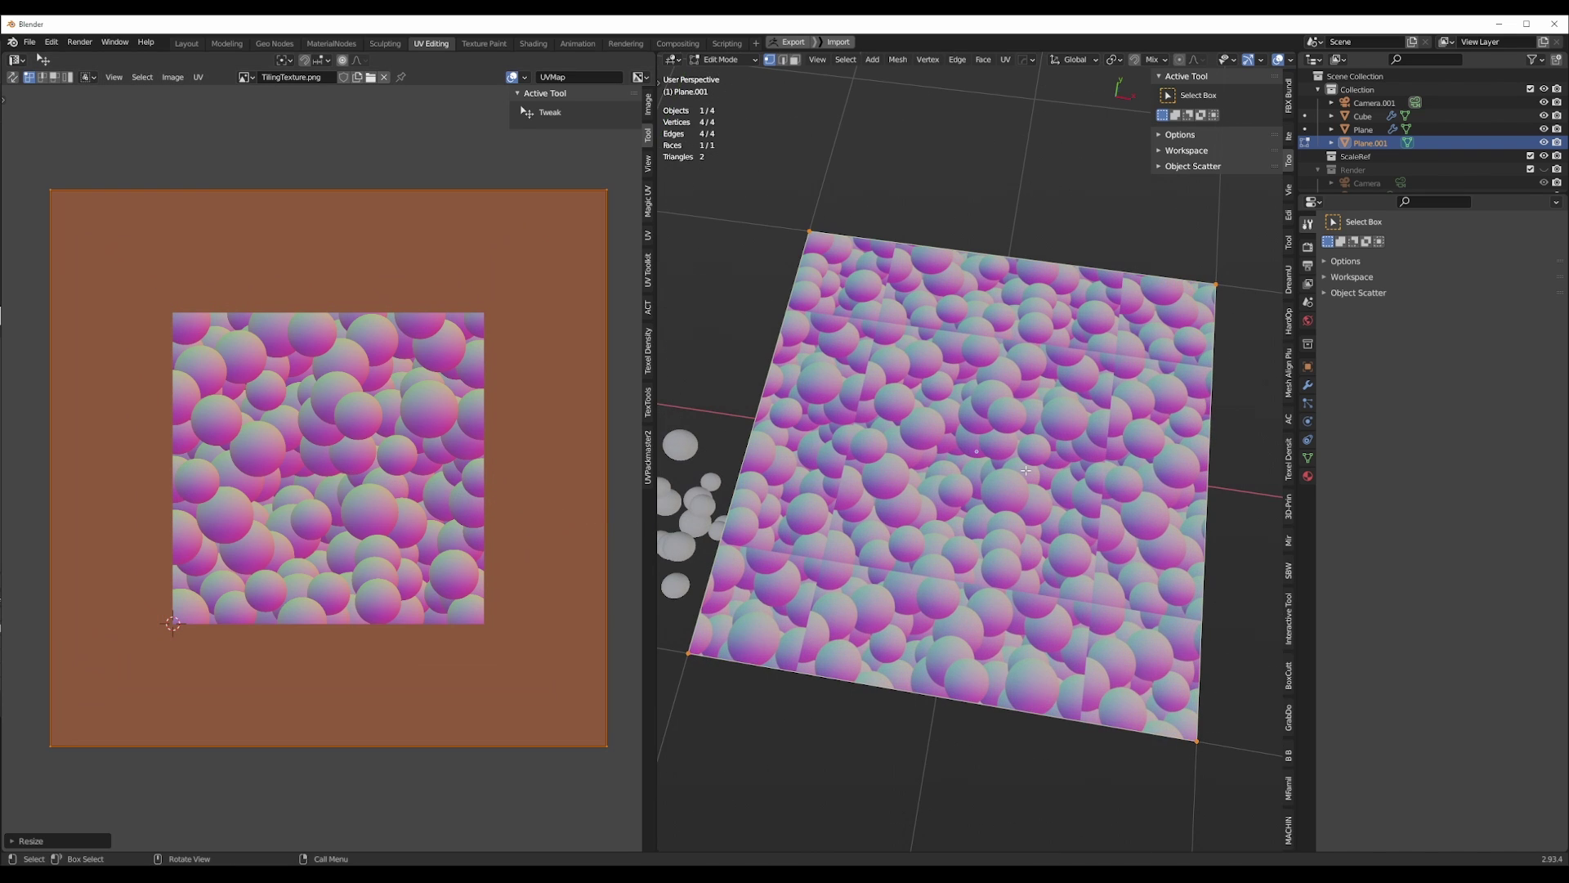
{"action": "scroll", "coordinate": [956, 394], "scroll_direction": "up", "scroll_amount": 4}
{"action": "scroll", "coordinate": [957, 393], "scroll_direction": "down", "scroll_amount": 5}
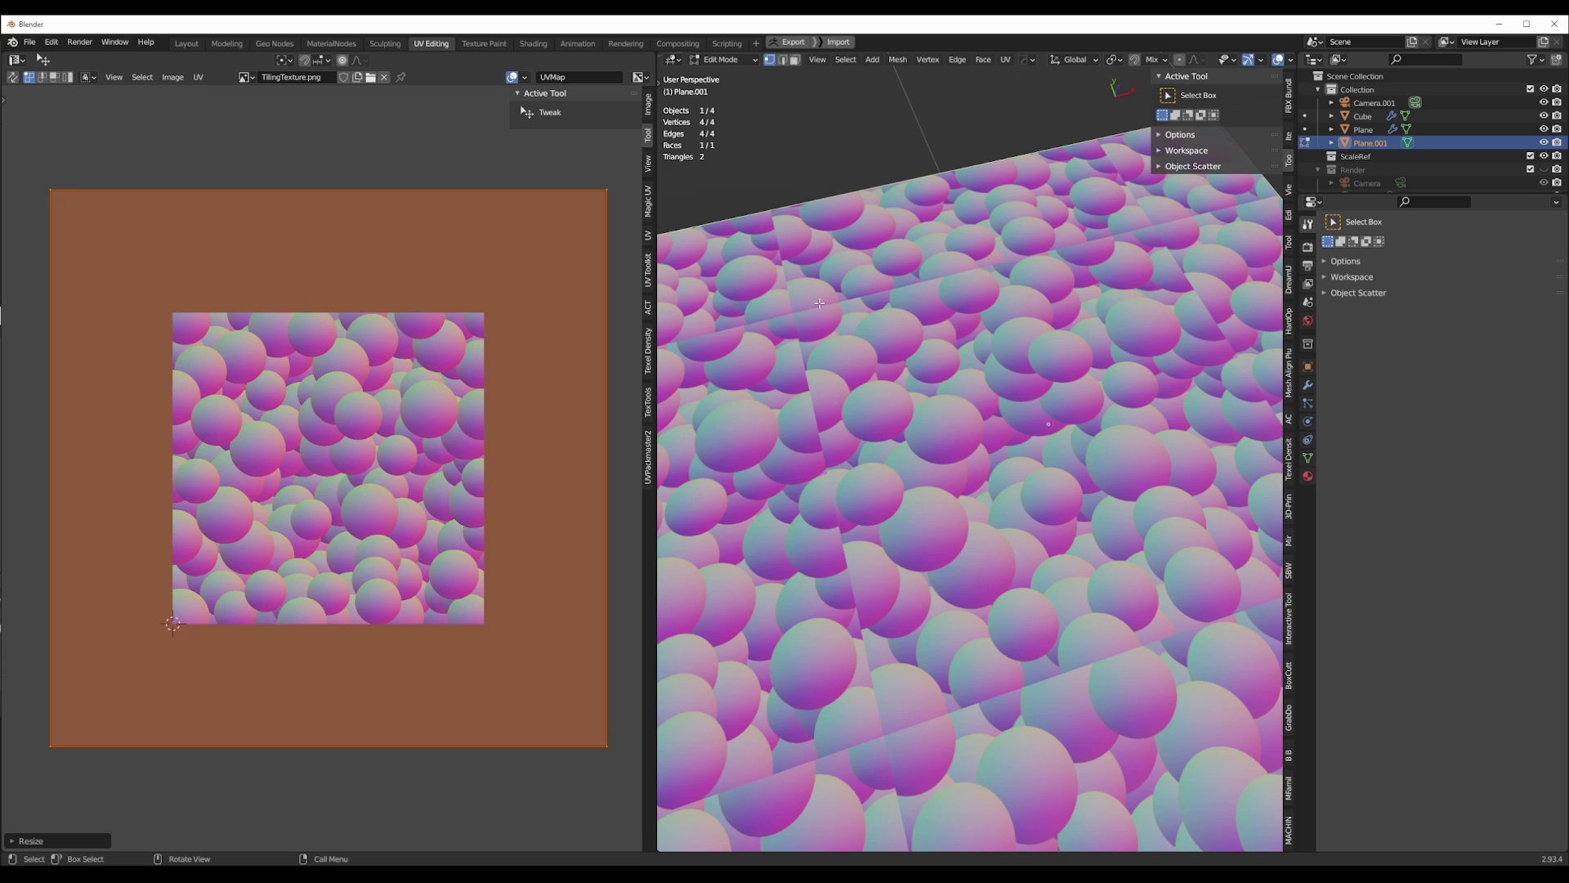
{"action": "middle_click_drag", "start_coordinate": [957, 393], "coordinate": [1005, 513]}
{"action": "scroll", "coordinate": [1005, 513], "scroll_direction": "down", "scroll_amount": 2}
{"action": "key", "text": "KP_7"}
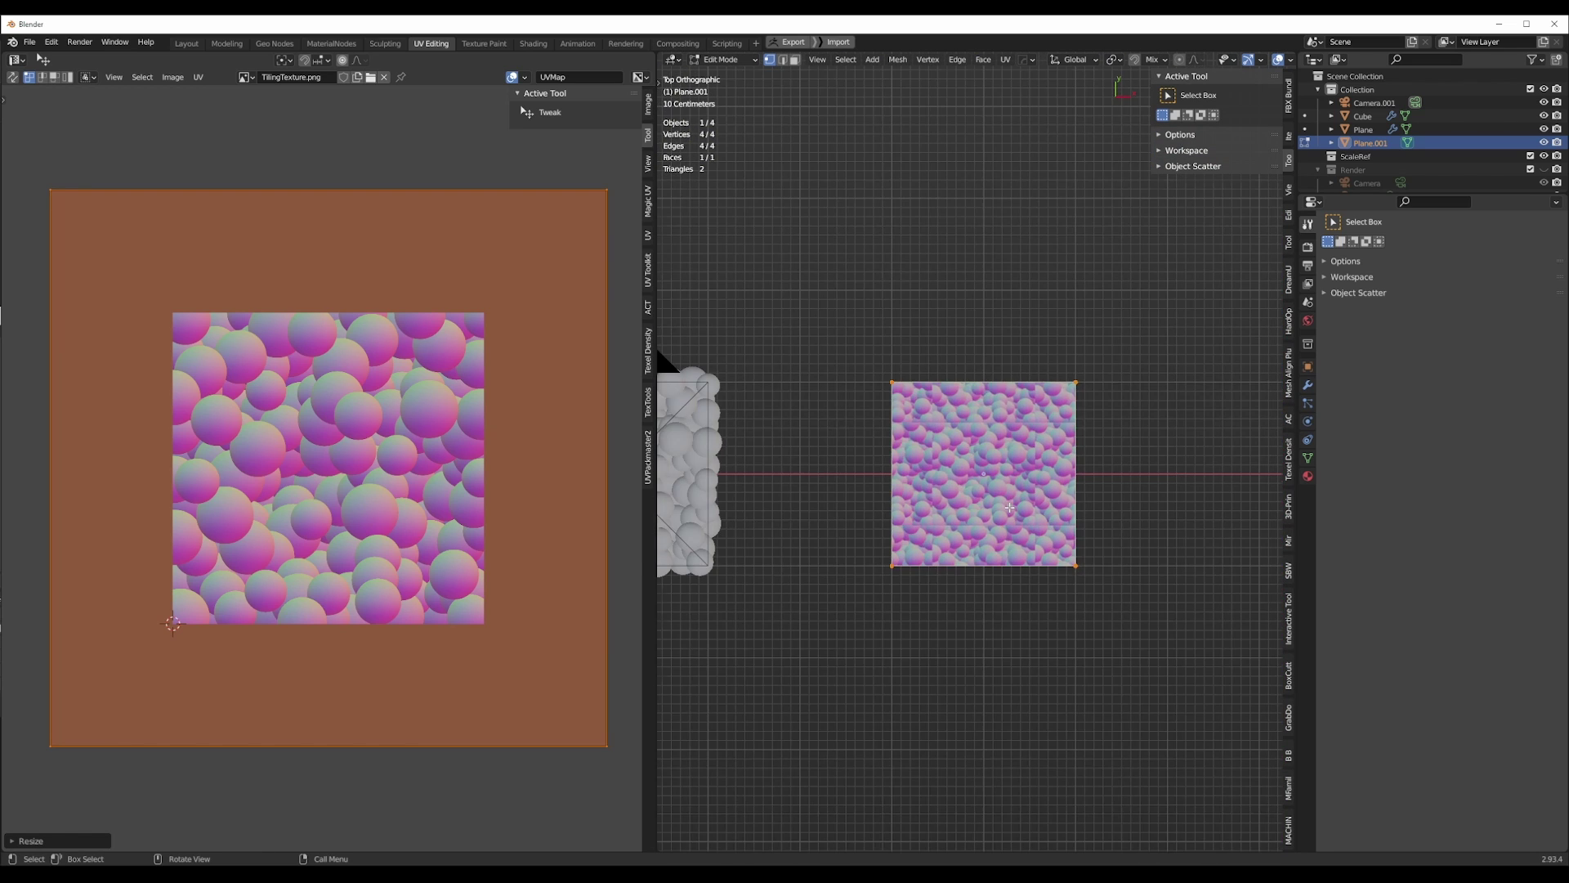
Leave Edit Mode and make a linked duplicate of the sphere cluster, offset 2 m along the negative X axis.
{"action": "scroll", "coordinate": [969, 458], "scroll_direction": "down", "scroll_amount": 3}
{"action": "key", "text": "Tab"}
{"action": "left_click", "coordinate": [831, 454]}
{"action": "key", "text": "KP_Decimal"}
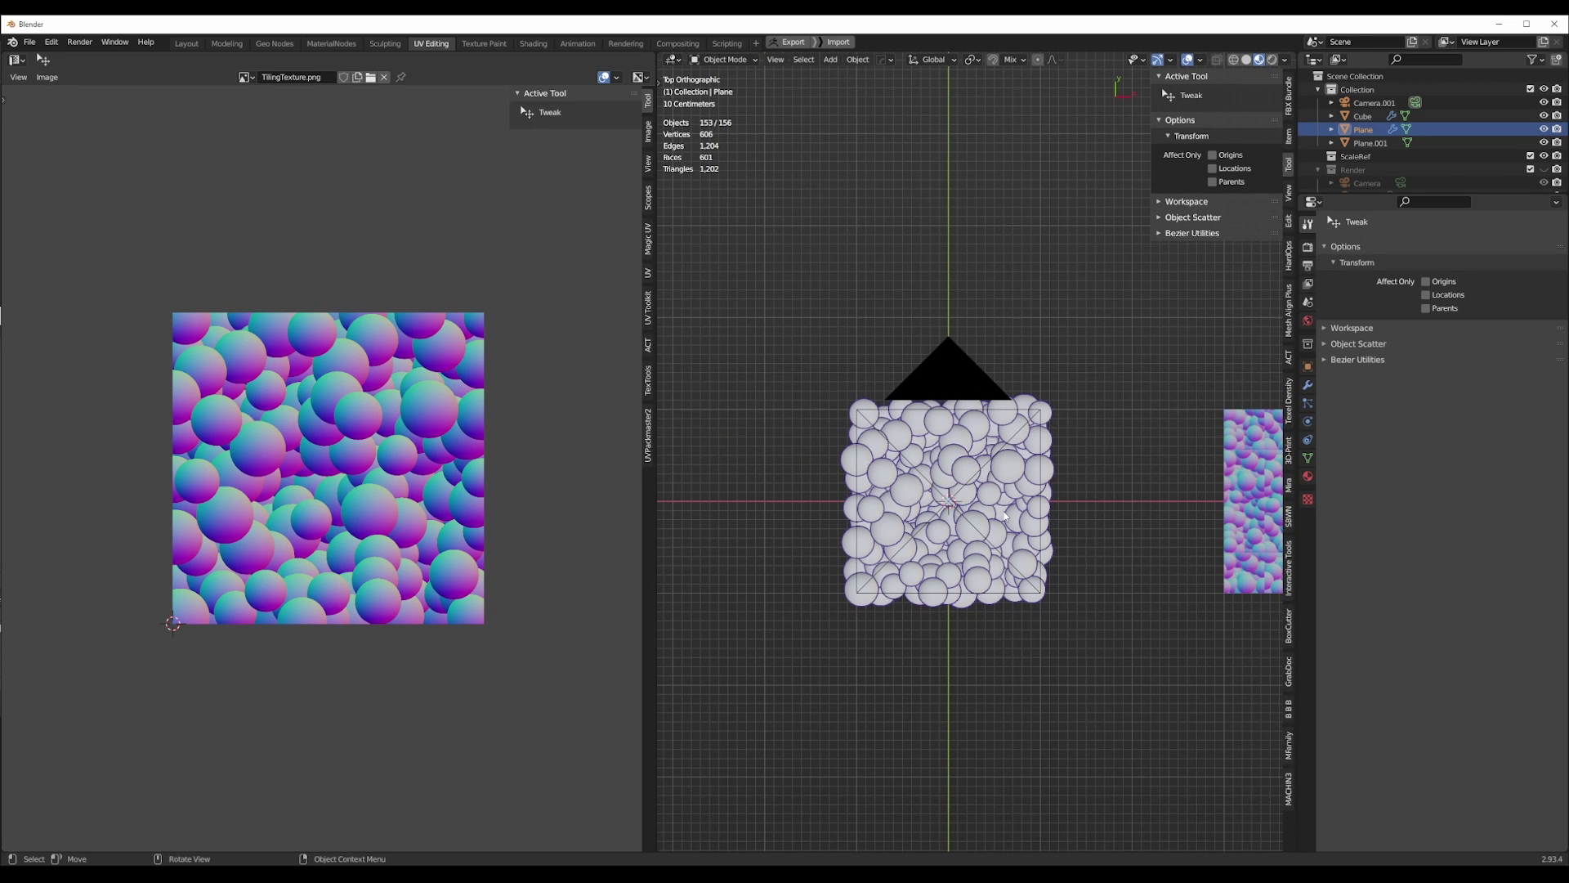
{"action": "scroll", "coordinate": [1001, 513], "scroll_direction": "down", "scroll_amount": 2}
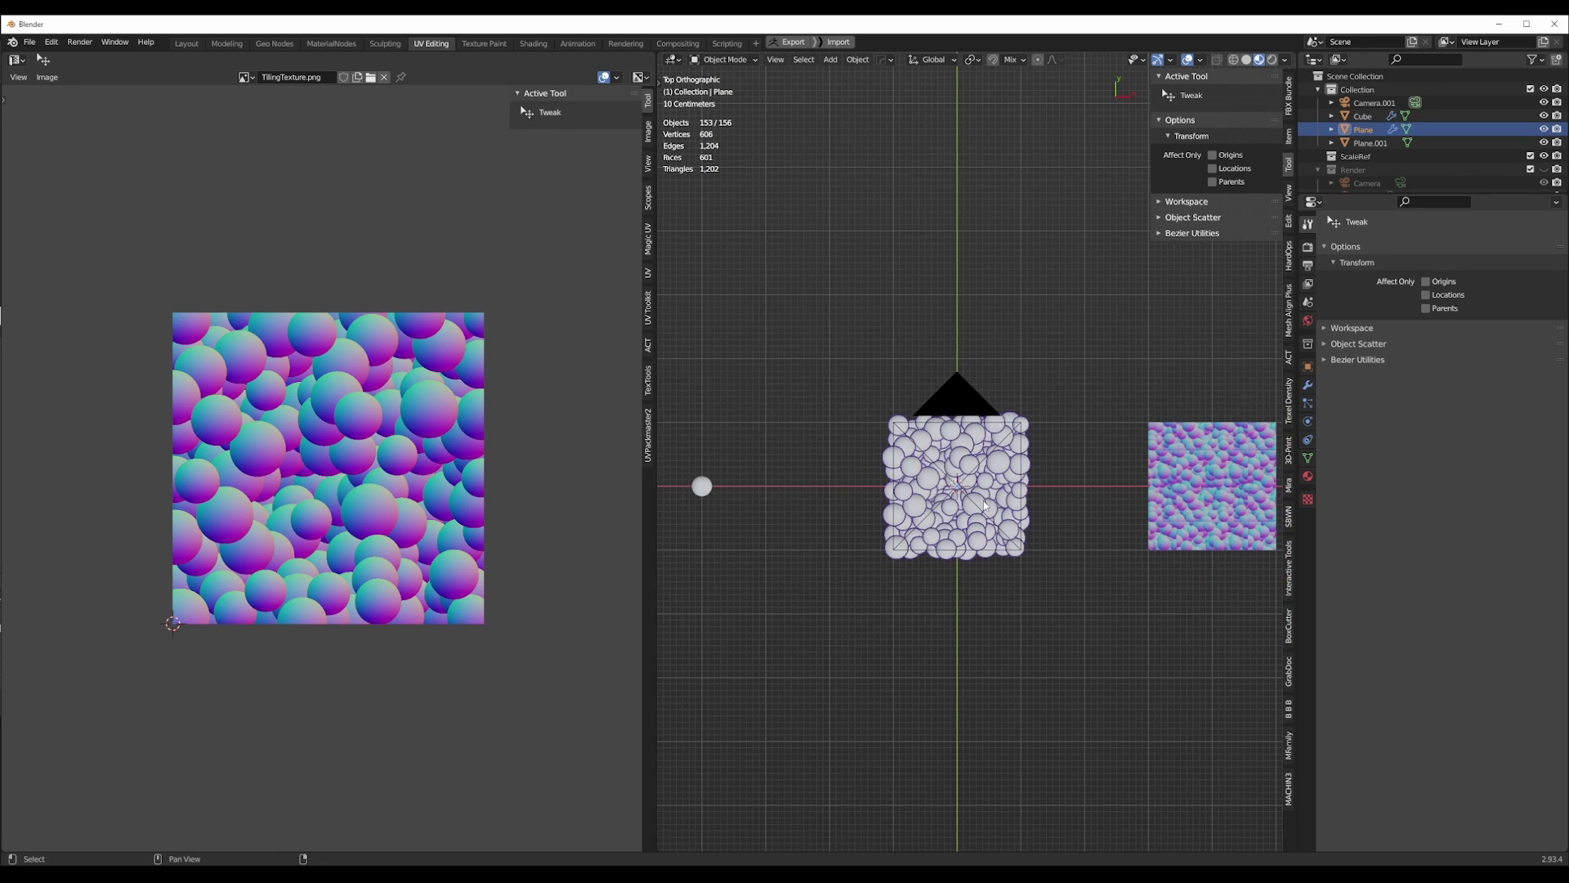
{"action": "middle_click_drag", "start_coordinate": [1001, 514], "coordinate": [919, 501], "text": "shift"}
{"action": "scroll", "coordinate": [948, 489], "scroll_direction": "up", "scroll_amount": 2}
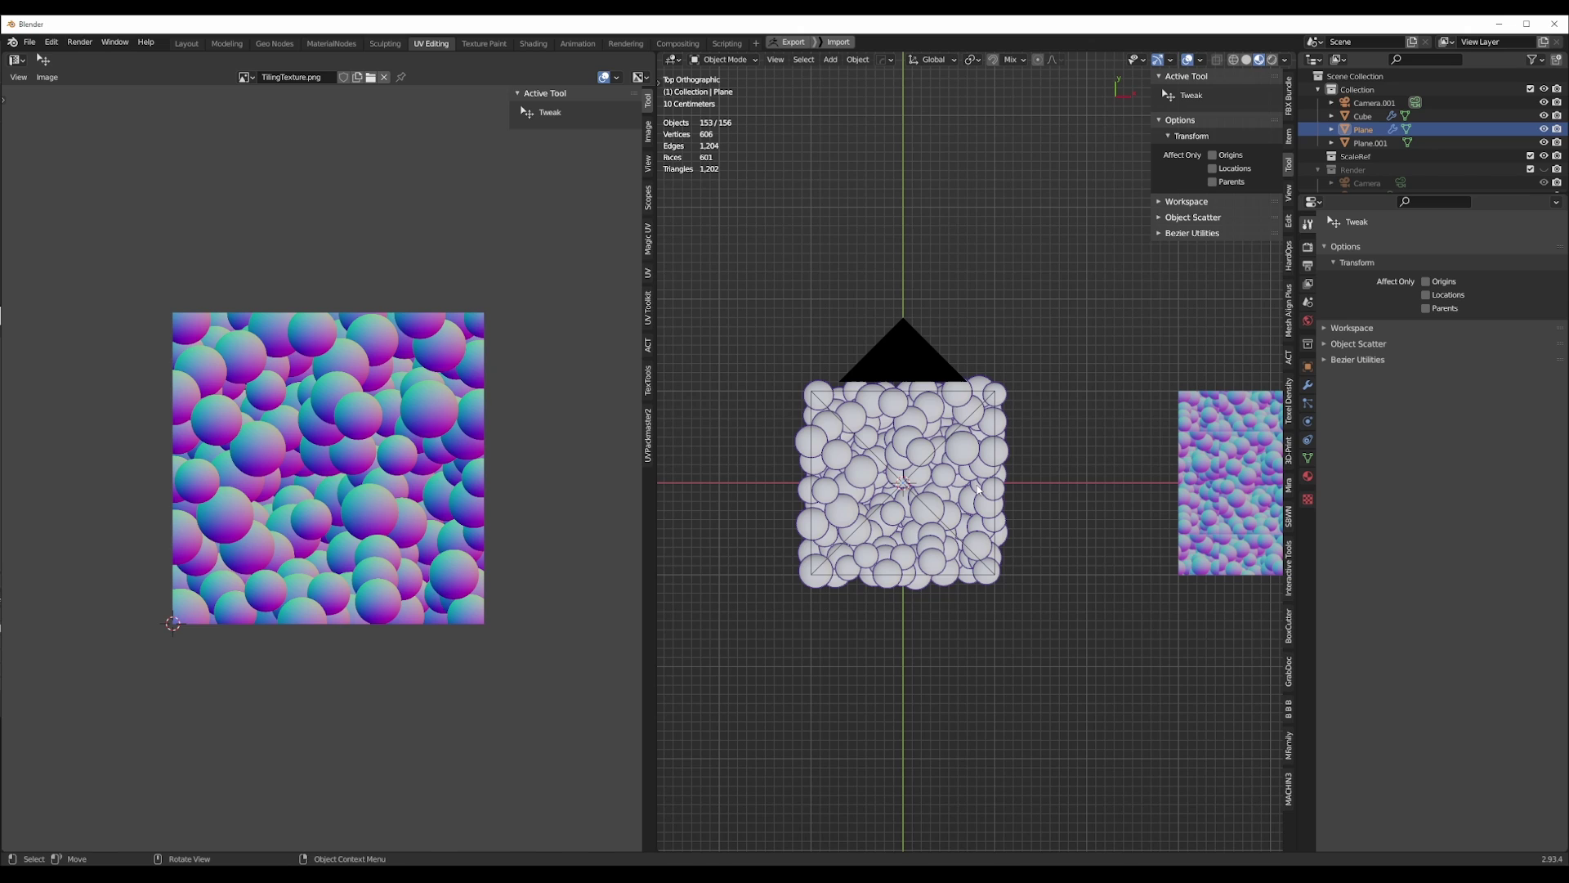
{"action": "key", "text": "shift+d"}
{"action": "key", "text": "x"}
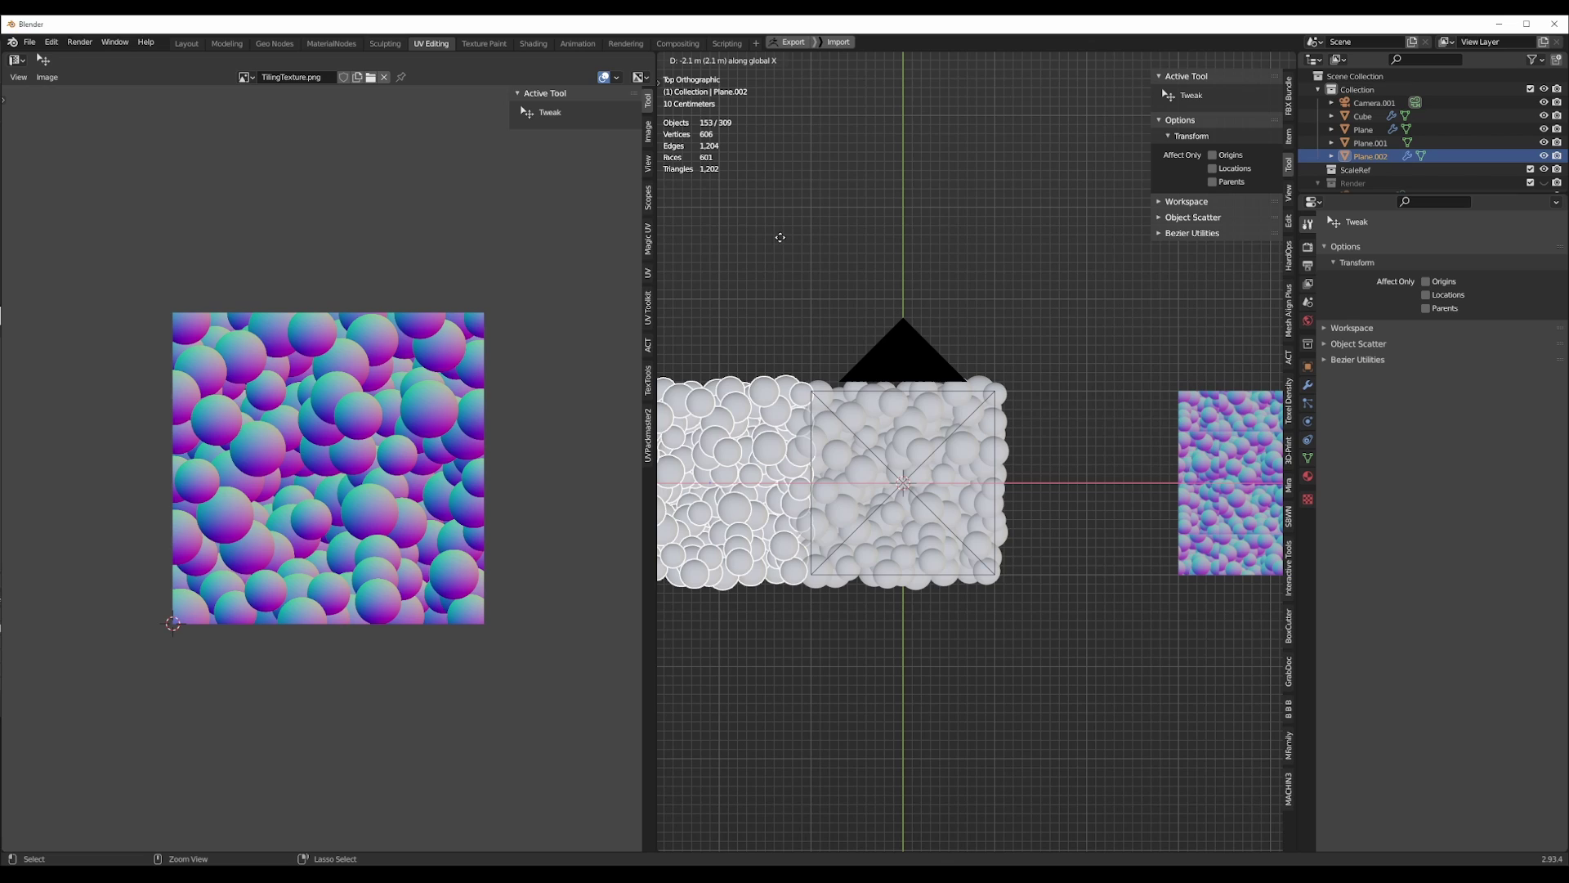
{"action": "left_click", "coordinate": [794, 237]}
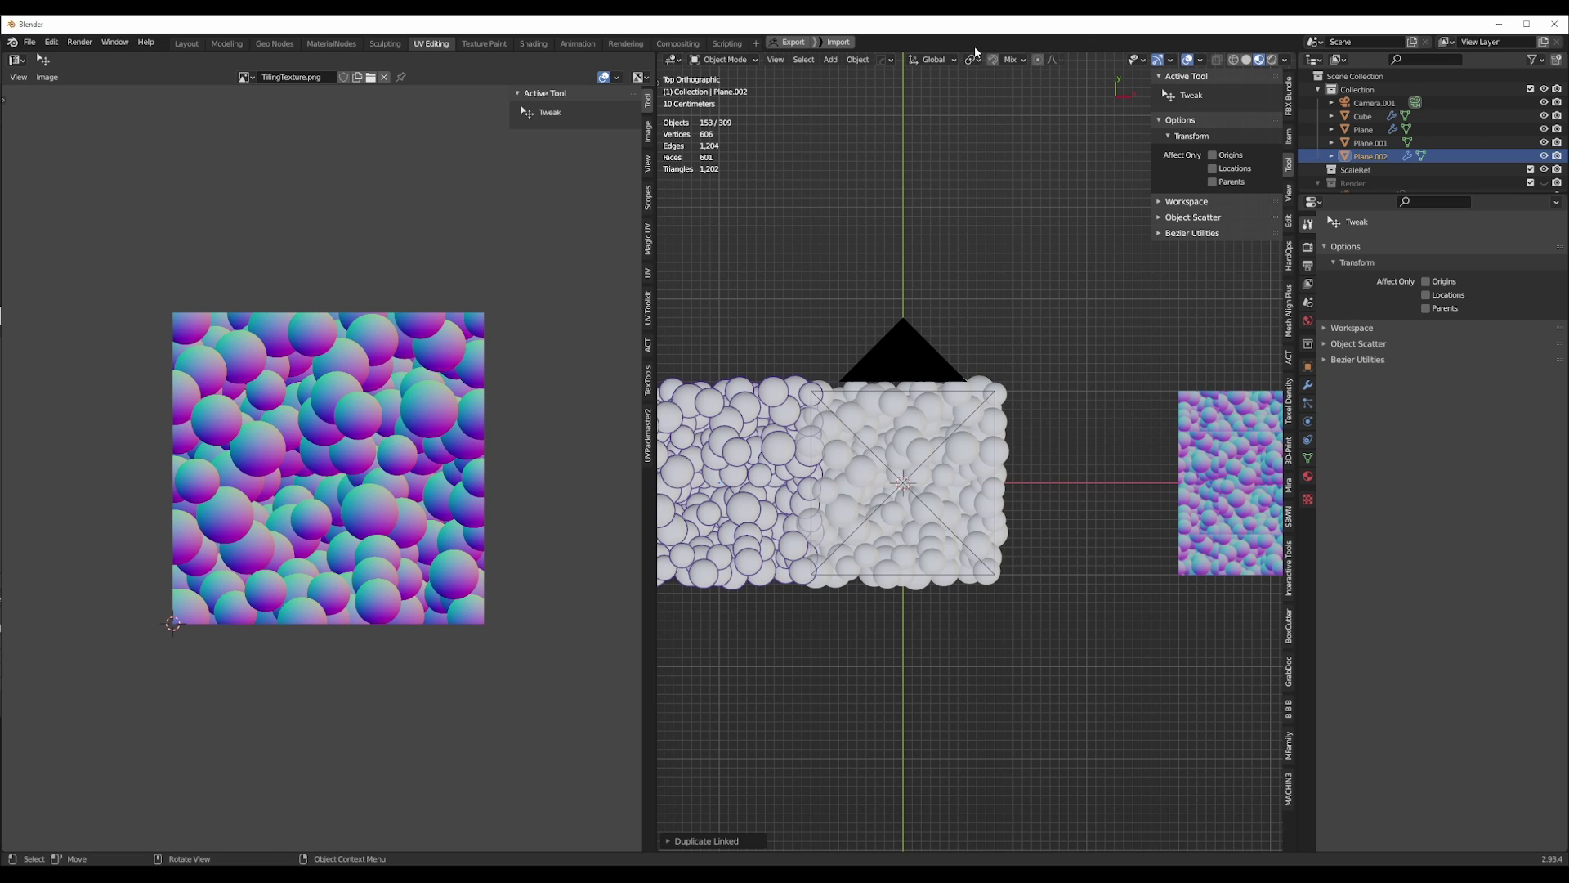
Restrict snapping to Increment only and display the duplicate's transform values to check its X location.
{"action": "left_click", "coordinate": [1010, 60]}
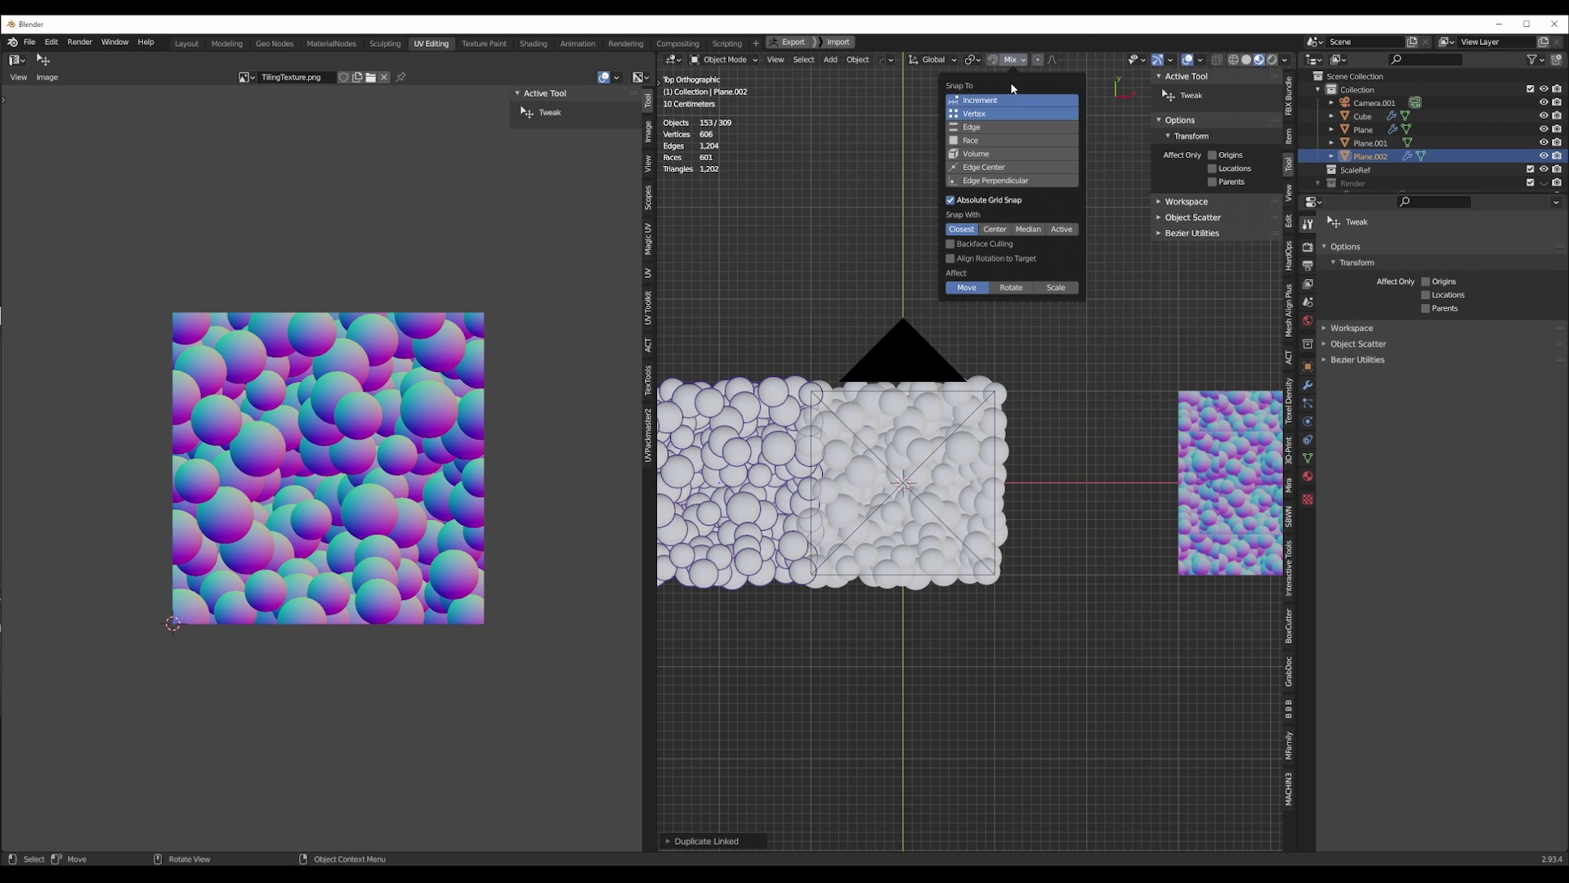
{"action": "left_click", "coordinate": [997, 138], "text": "shift"}
{"action": "left_click", "coordinate": [997, 129], "text": "shift"}
{"action": "left_click", "coordinate": [998, 139], "text": "shift"}
{"action": "left_click", "coordinate": [994, 116], "text": "shift"}
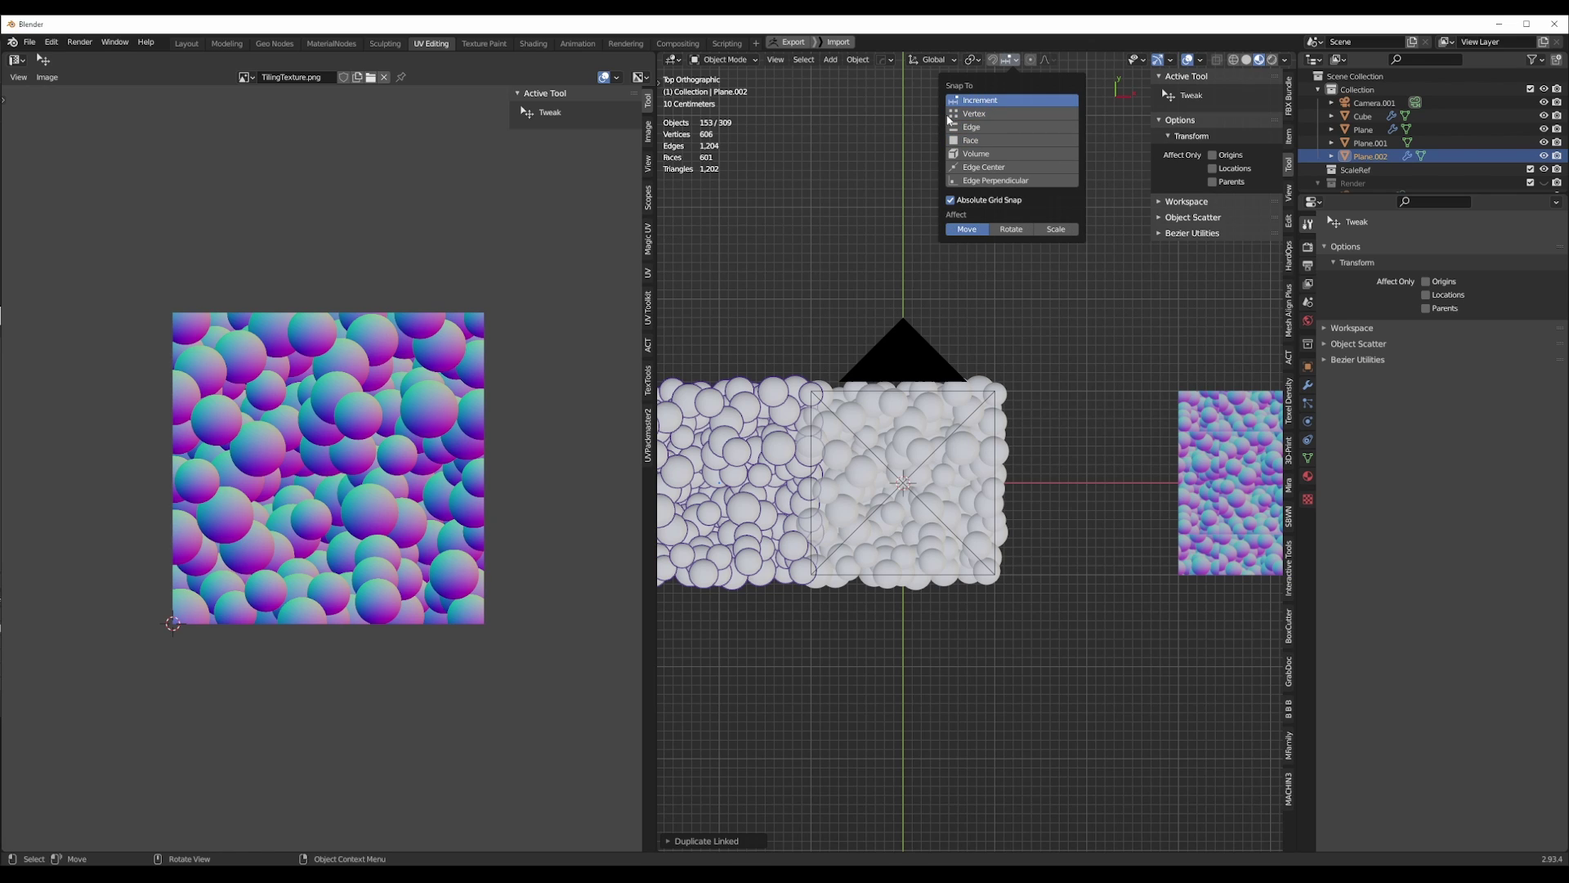
{"action": "middle_click_drag", "start_coordinate": [752, 450], "coordinate": [868, 446], "text": "shift"}
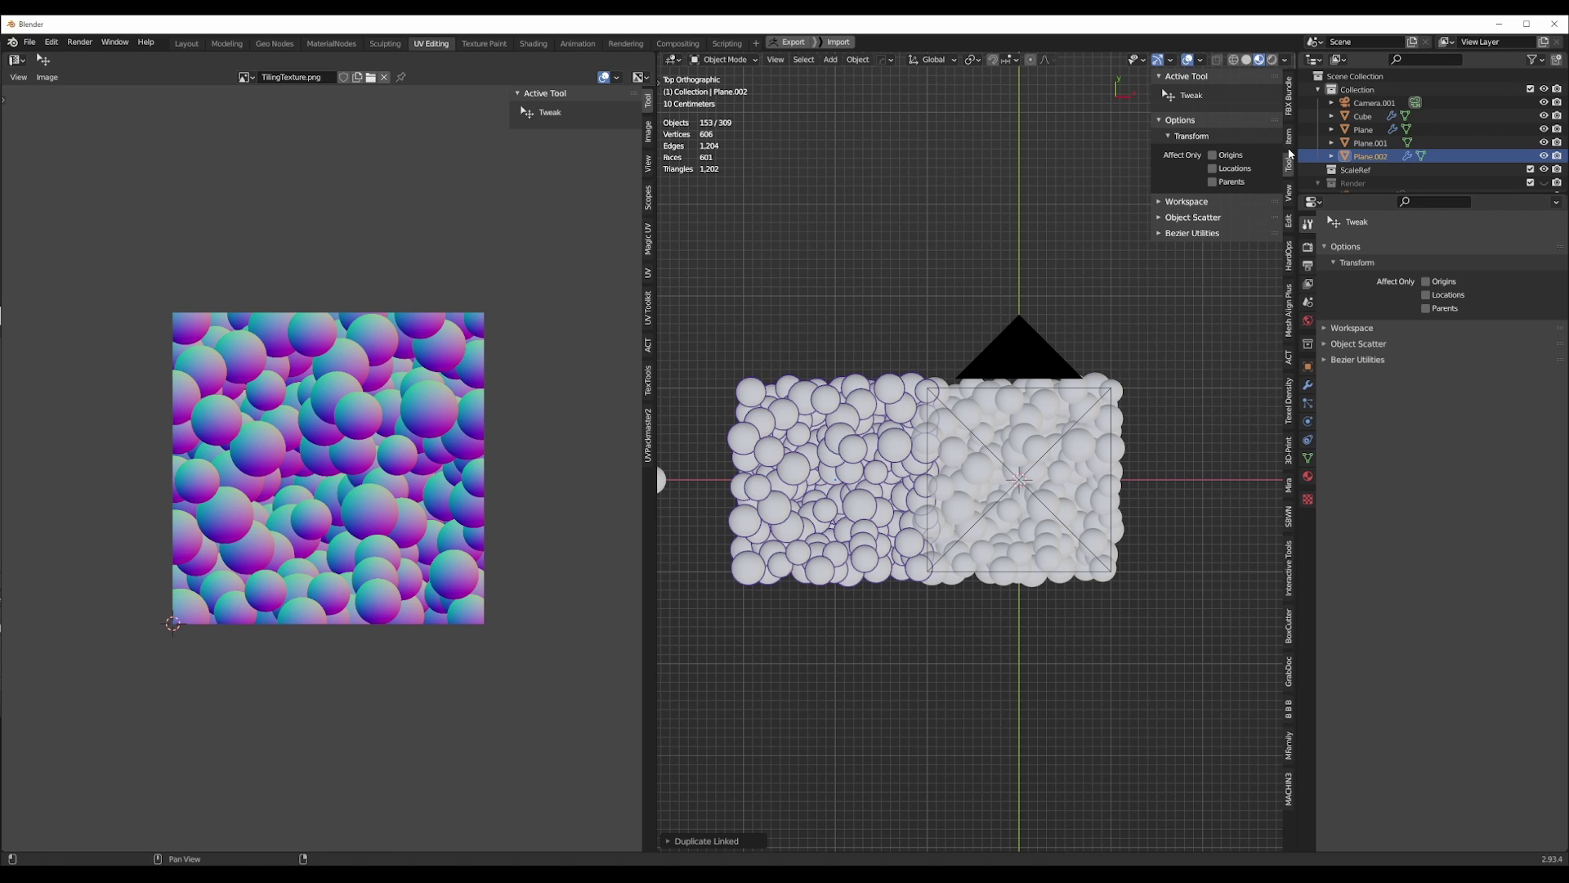
{"action": "left_click", "coordinate": [1289, 138]}
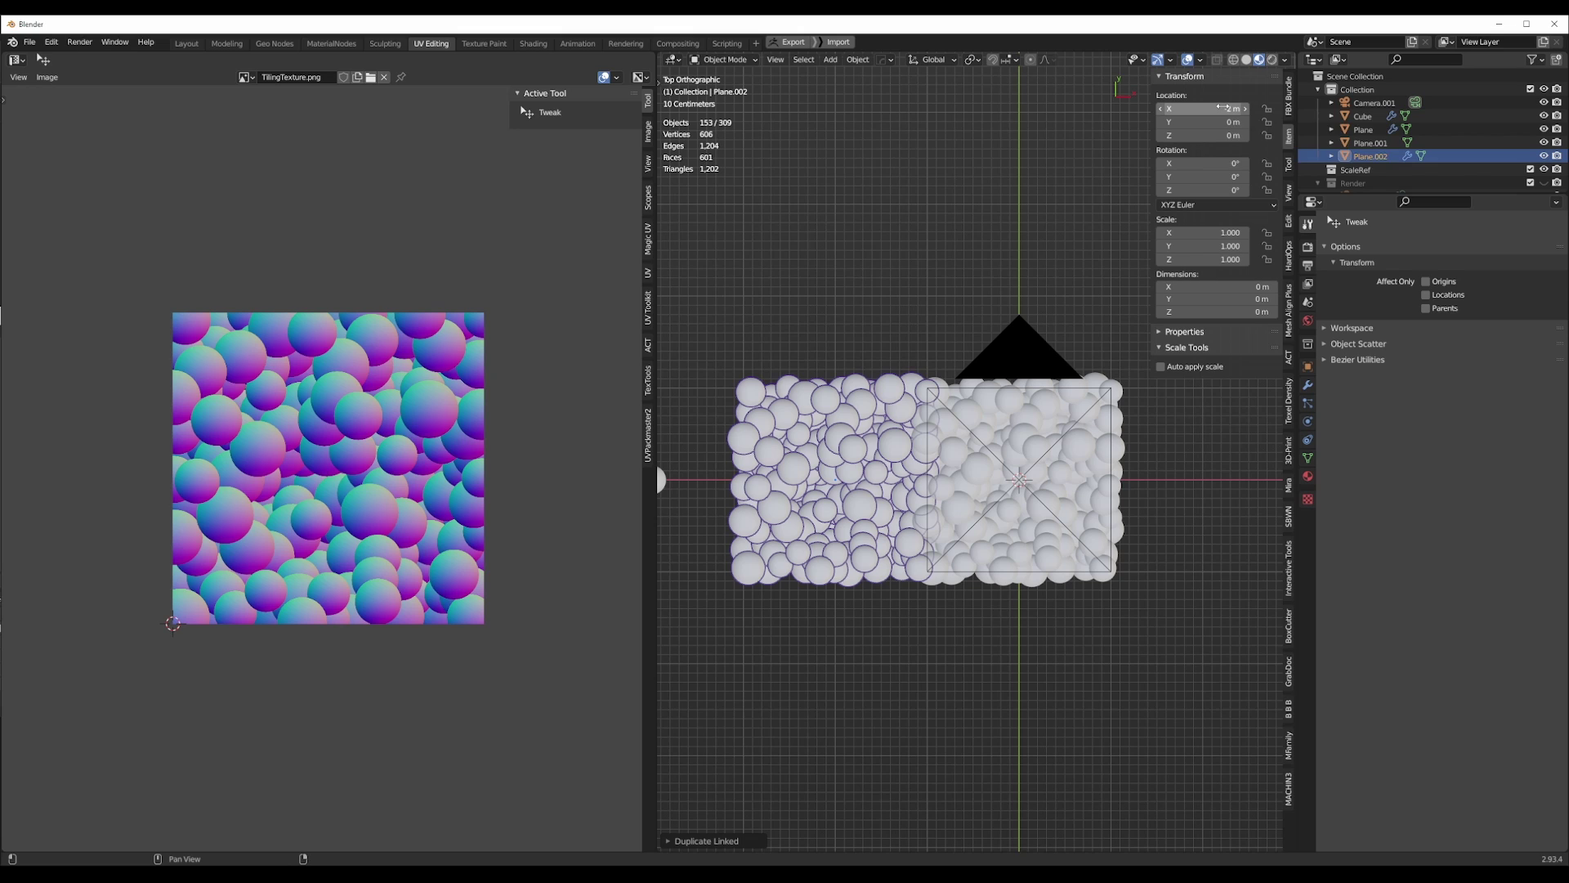
{"action": "scroll", "coordinate": [902, 364], "scroll_direction": "down", "scroll_amount": 3}
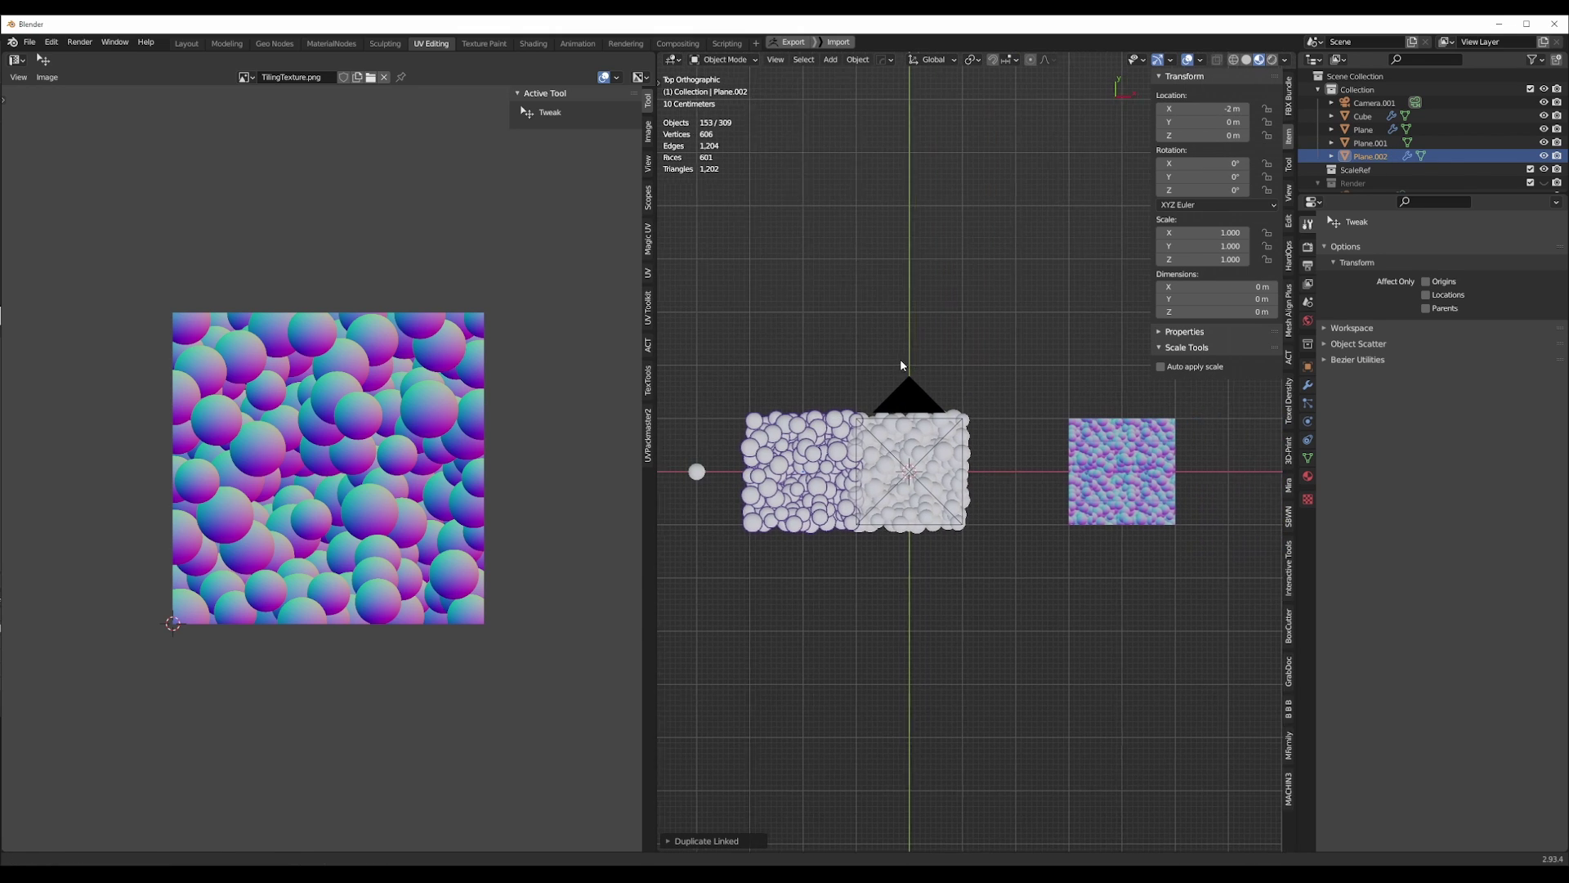
Make another linked duplicate of the cluster and place it on the opposite side of the original, at X 2 m.
{"action": "middle_click_drag", "start_coordinate": [900, 365], "coordinate": [896, 366], "text": "shift"}
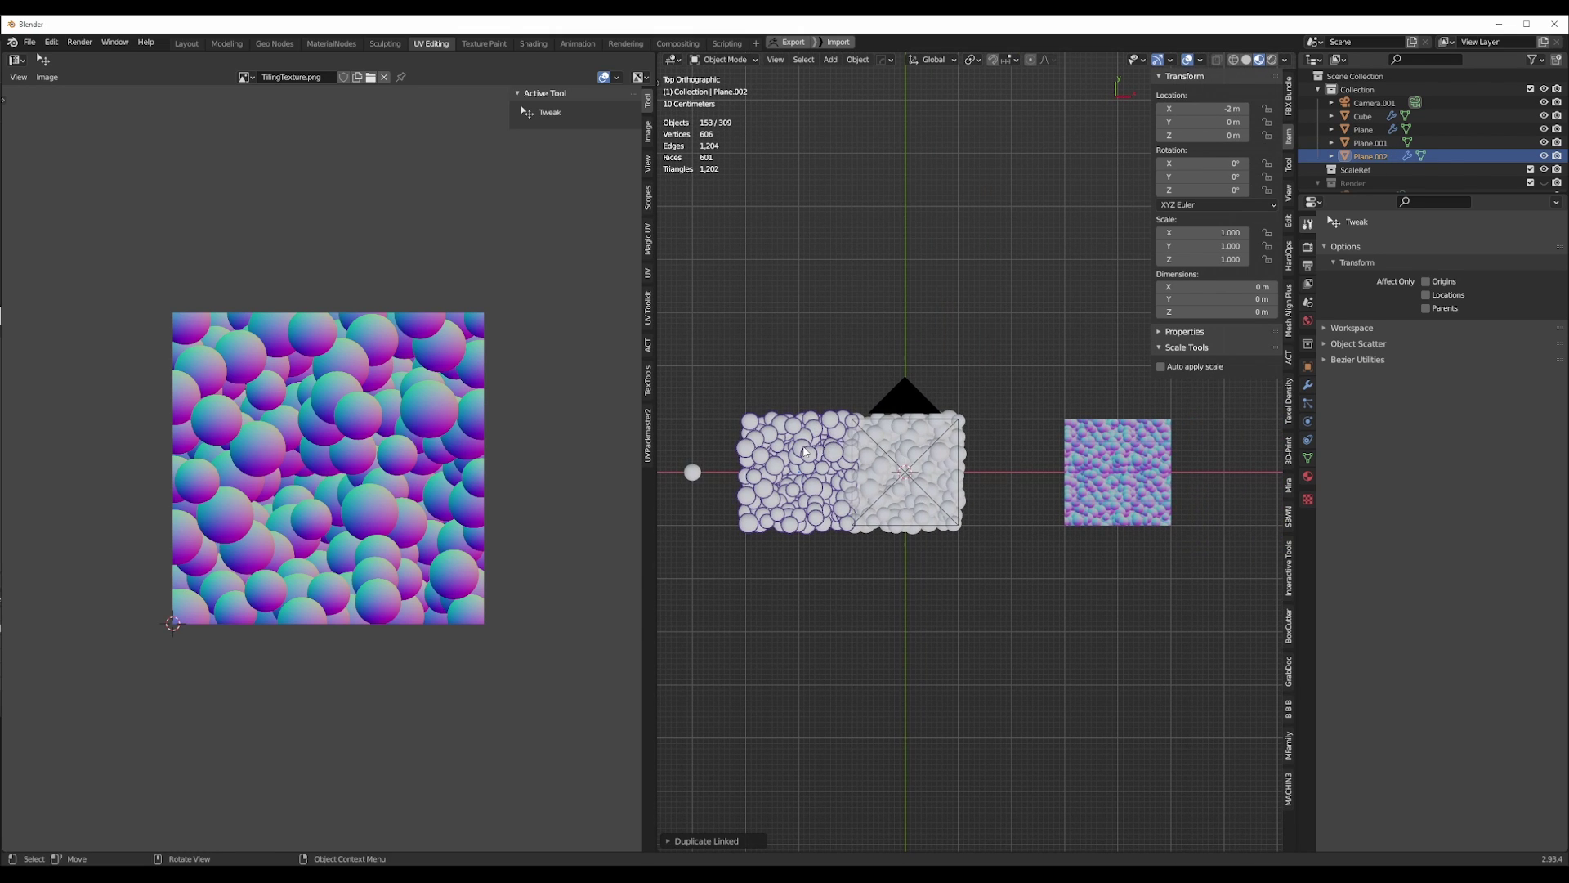
{"action": "key", "text": "alt+d"}
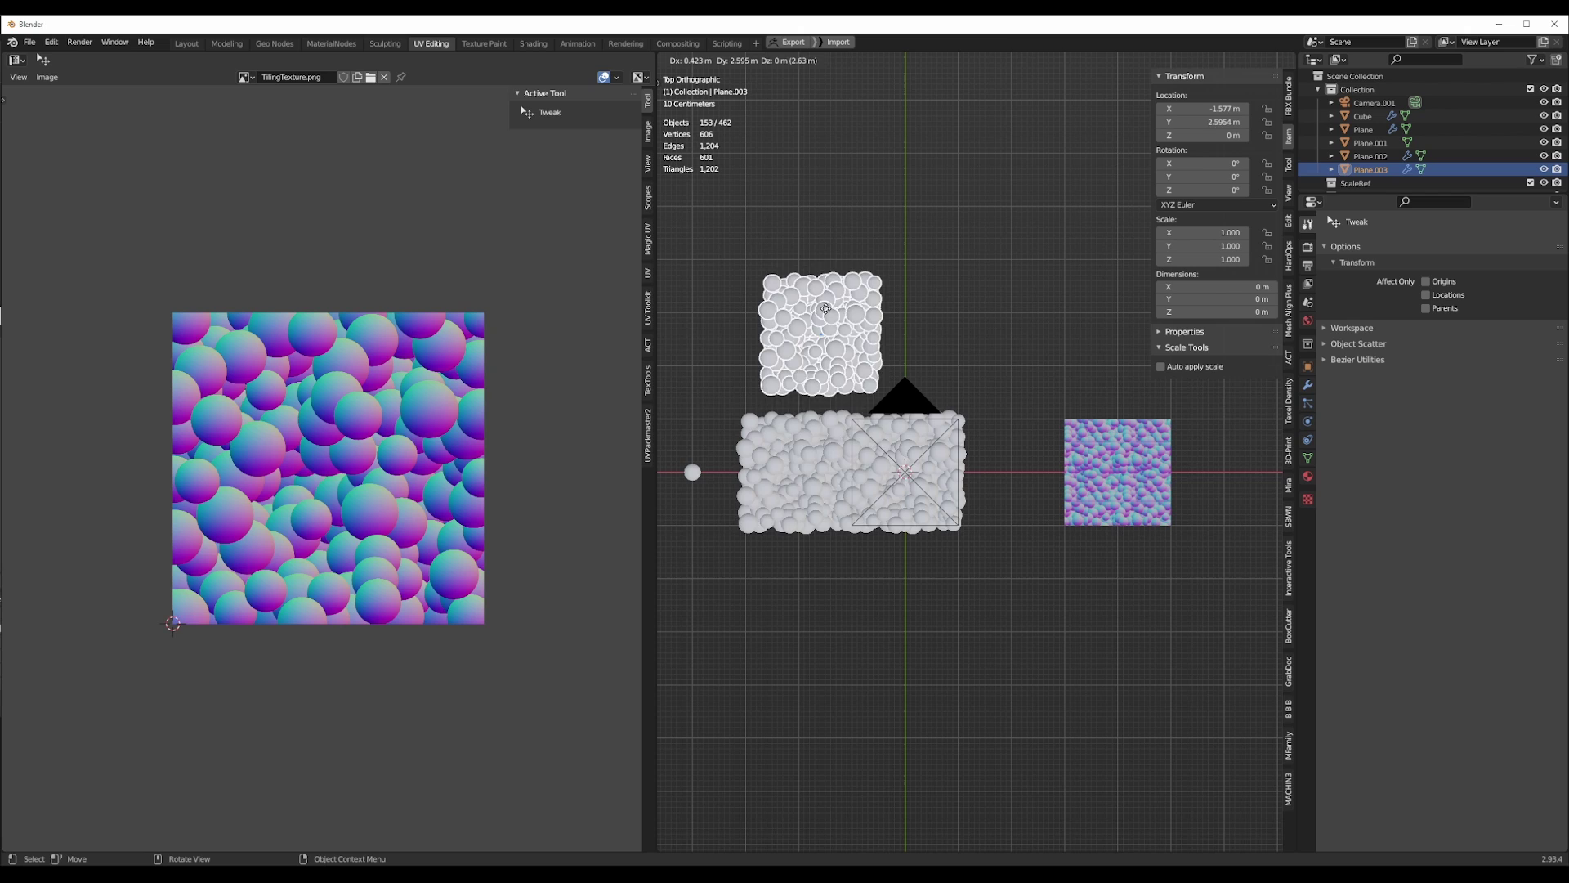
{"action": "key", "text": "x"}
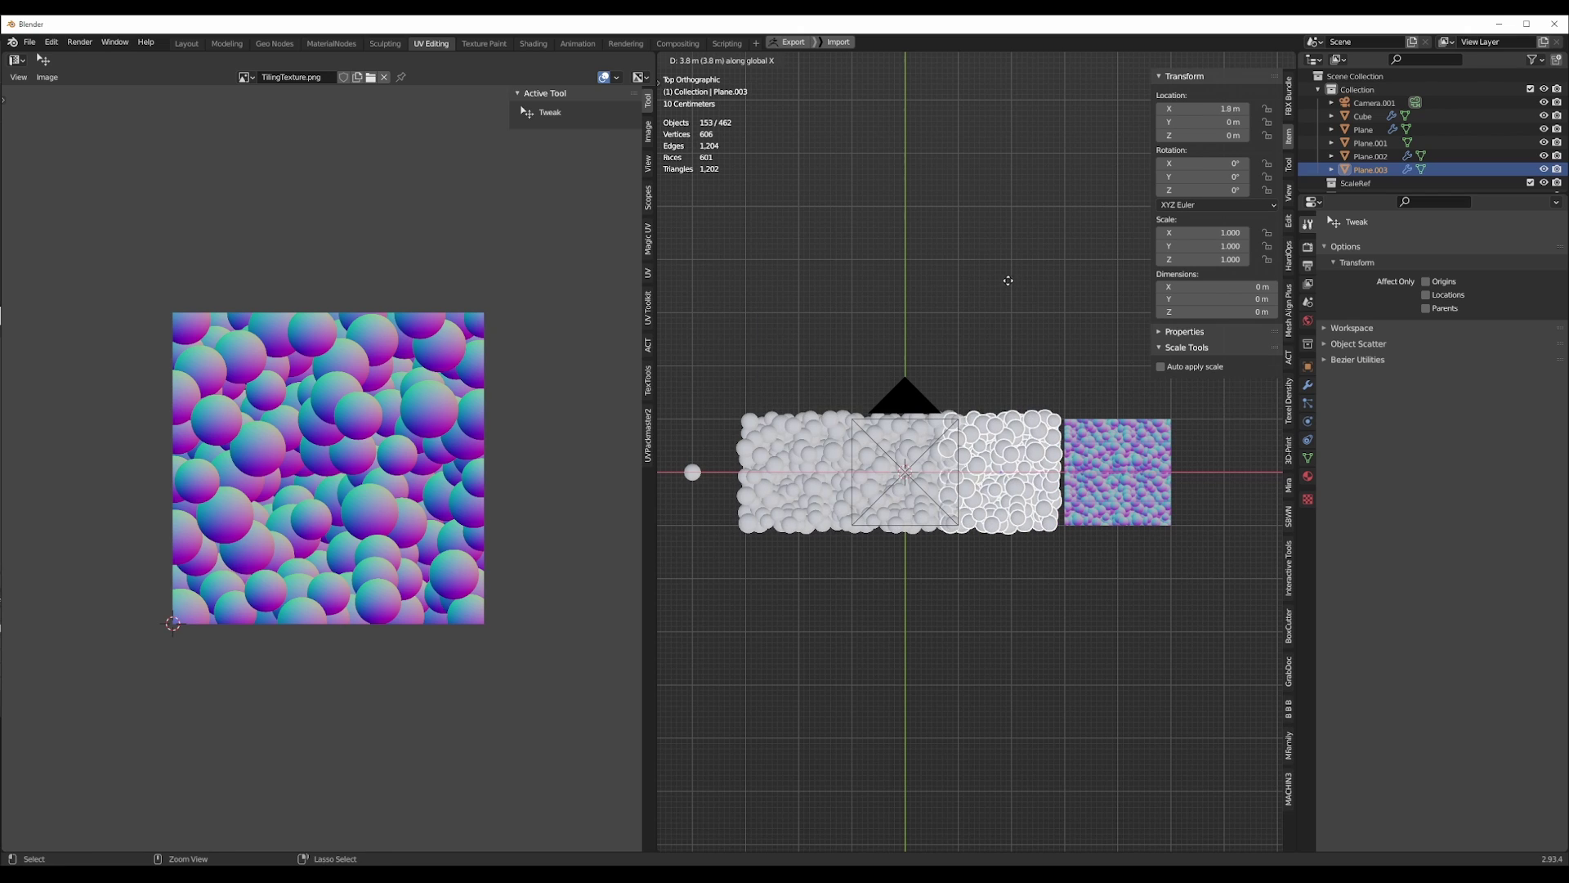
{"action": "left_click", "coordinate": [1015, 280]}
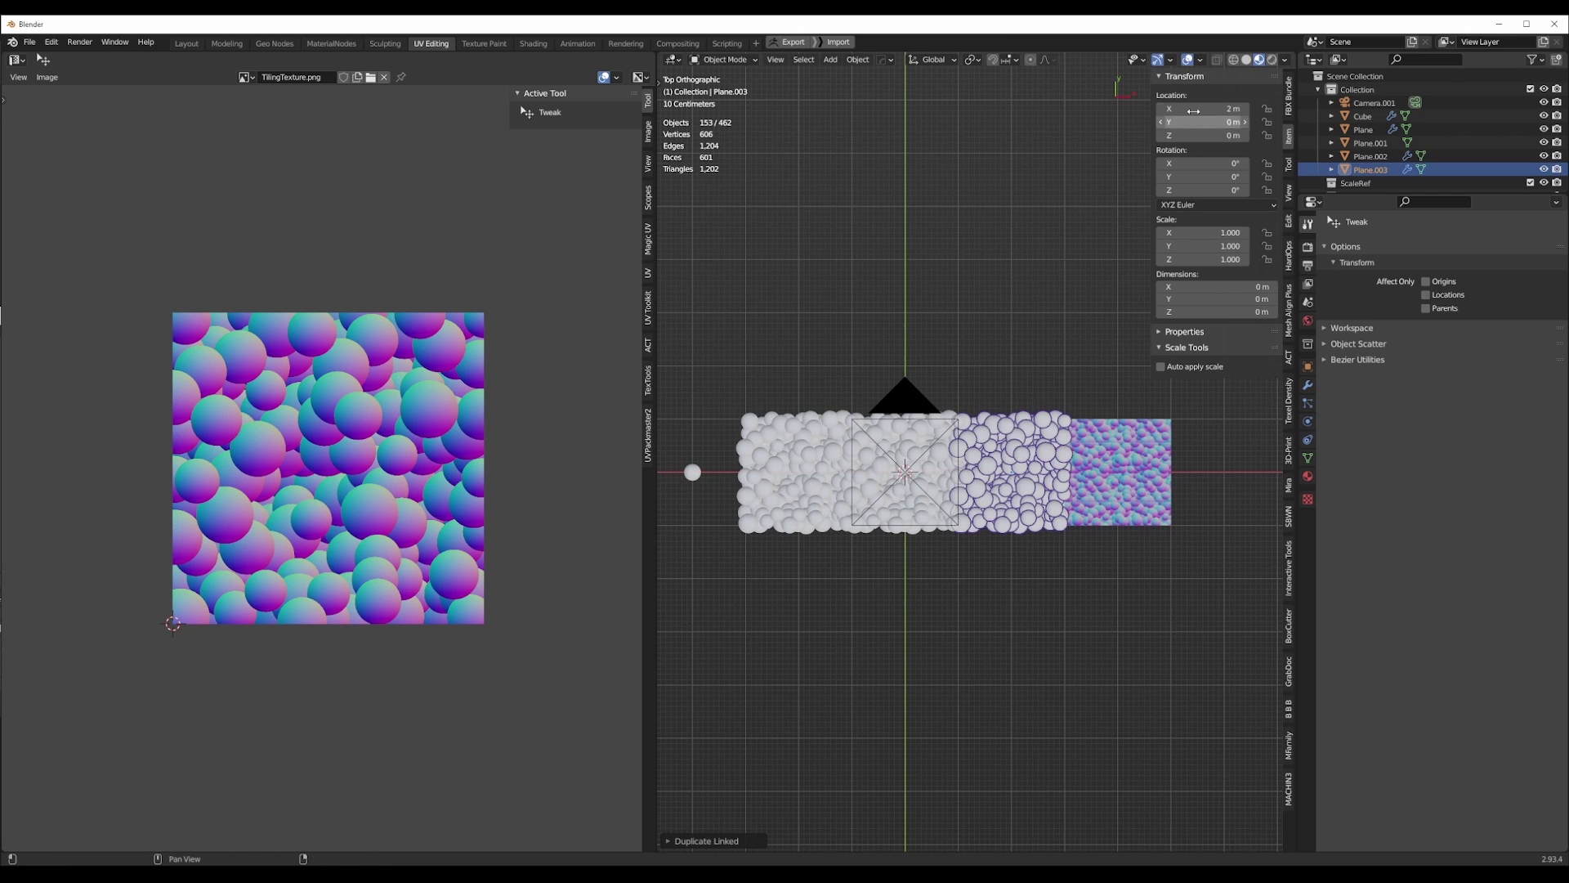
Select all three clusters in the row and make linked duplicates of them 2 m along the positive Y axis.
{"action": "left_click", "coordinate": [805, 458], "text": "shift"}
{"action": "left_click", "coordinate": [899, 458], "text": "shift"}
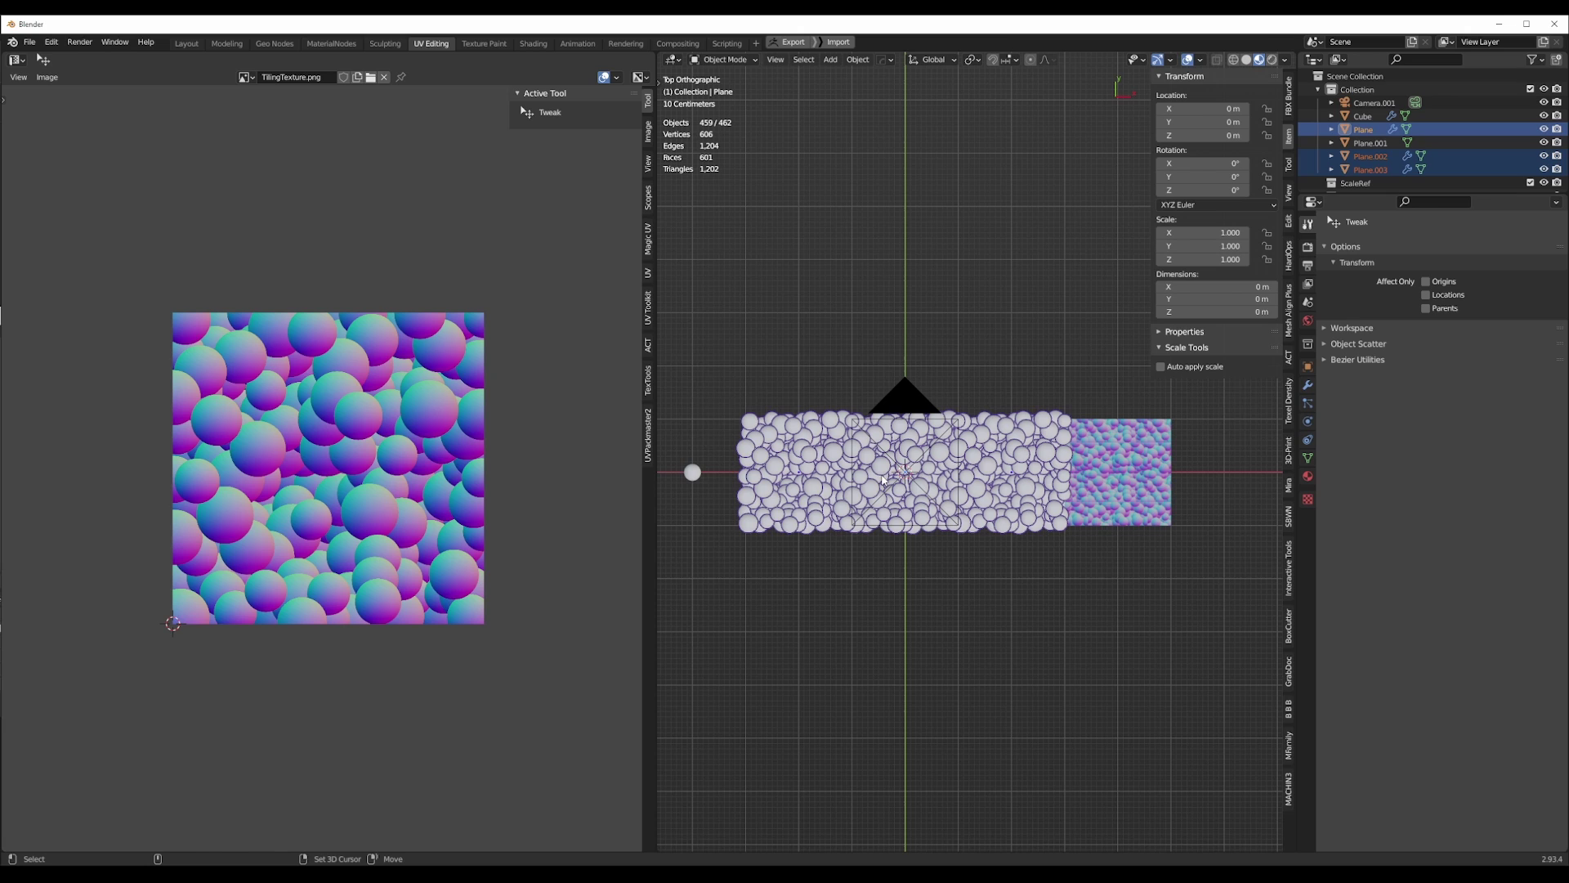
{"action": "key", "text": "alt+d"}
{"action": "key", "text": "y"}
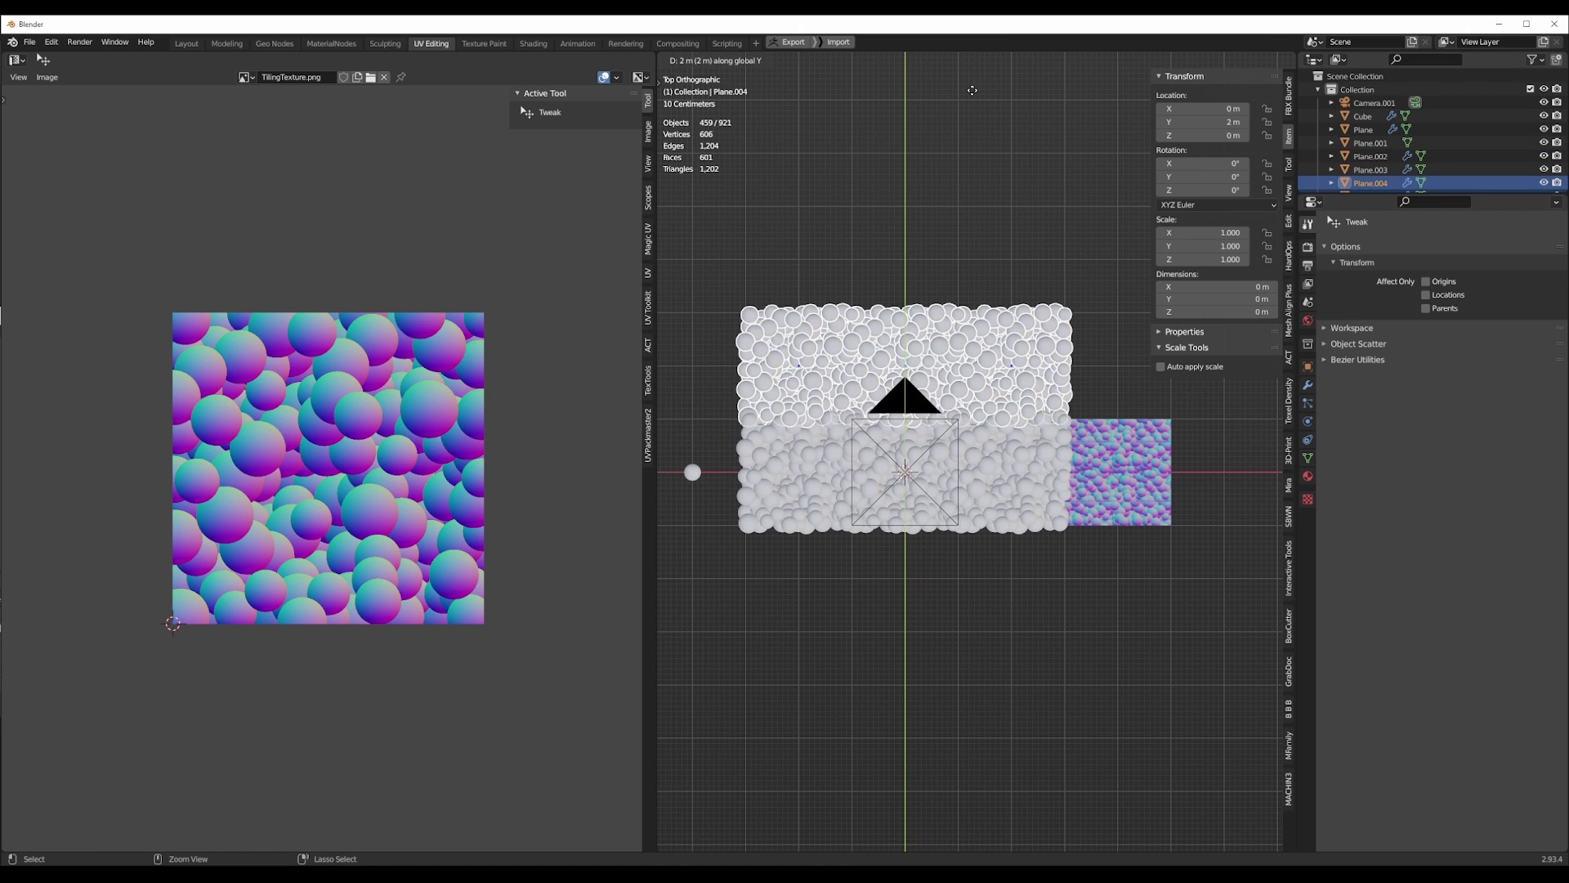
{"action": "left_click", "coordinate": [972, 94]}
Make linked duplicates of the new row 4 m along negative Y, and look at the deselected grid through the camera.
{"action": "key", "text": "alt+d"}
{"action": "key", "text": "y"}
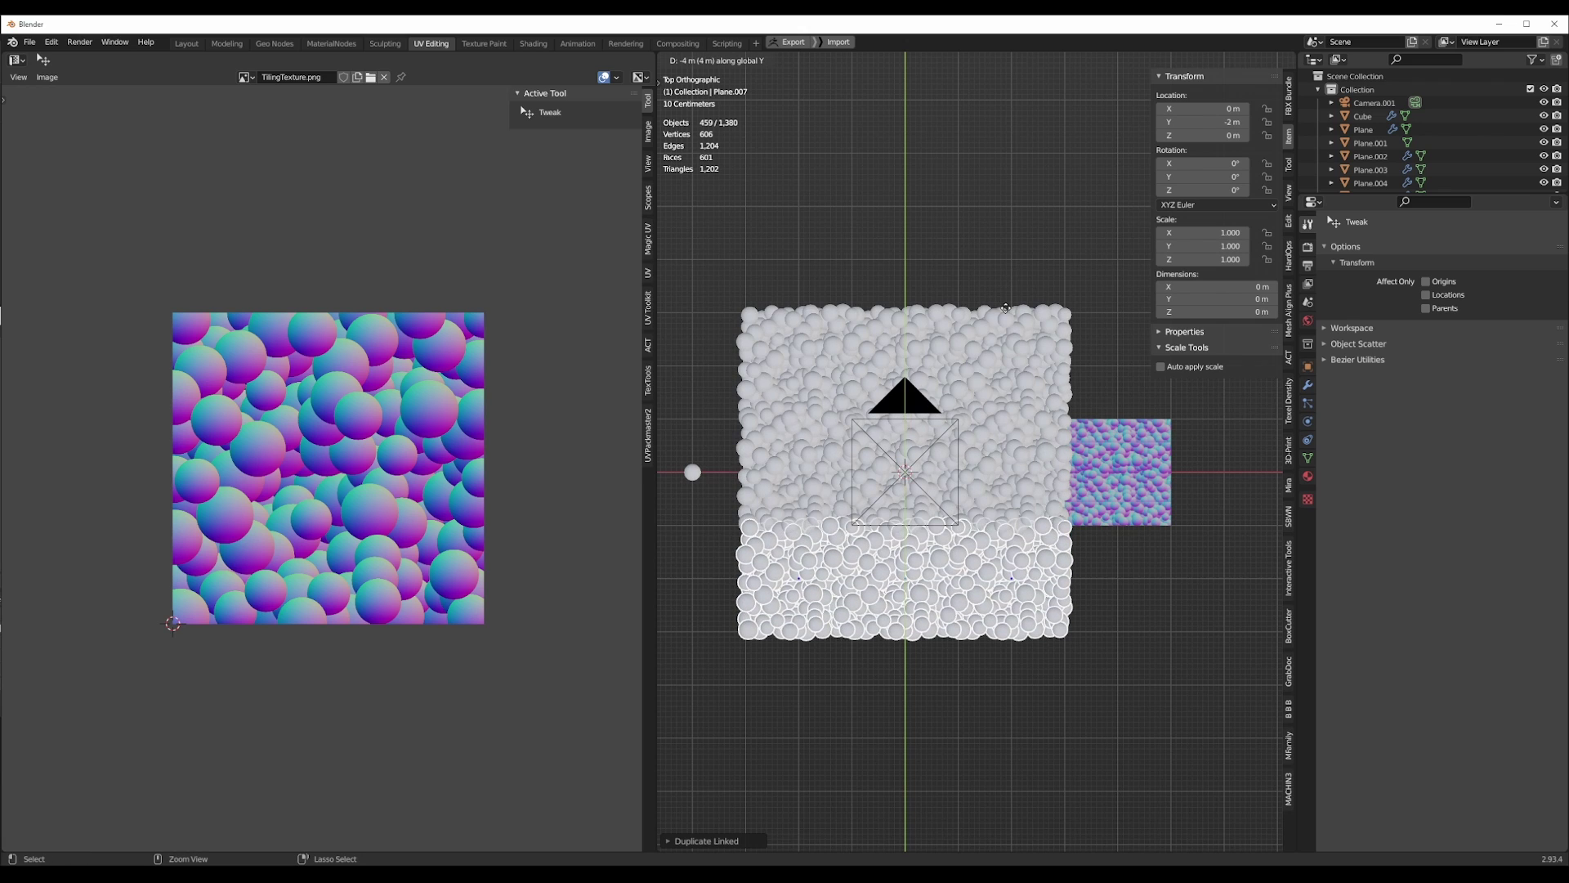
{"action": "left_click", "coordinate": [1007, 312]}
{"action": "key", "text": "alt+a"}
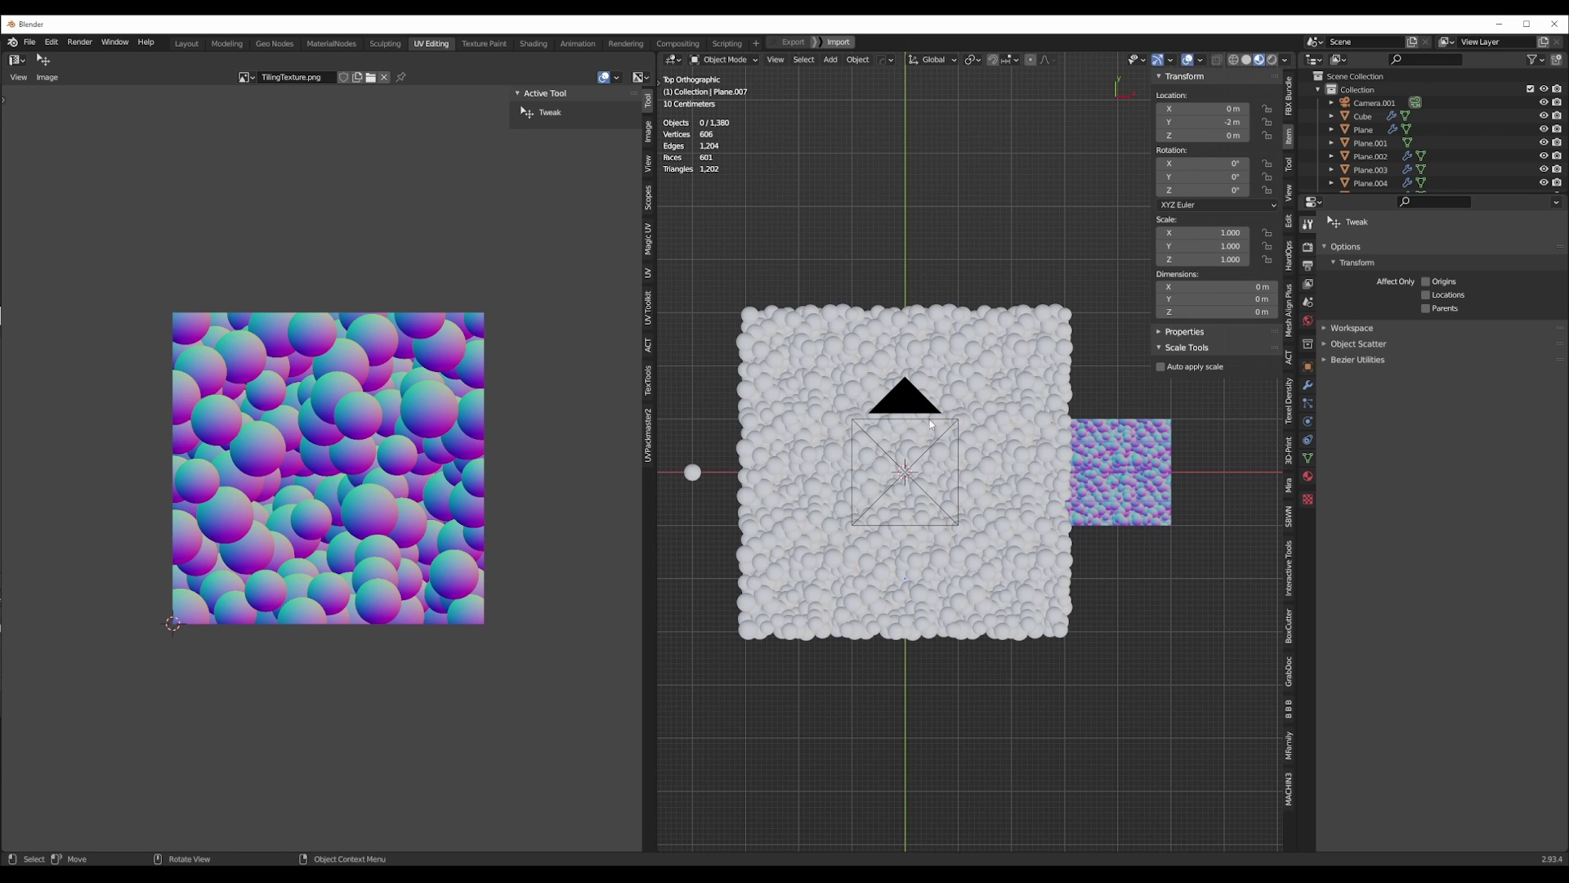
{"action": "key", "text": "KP_0"}
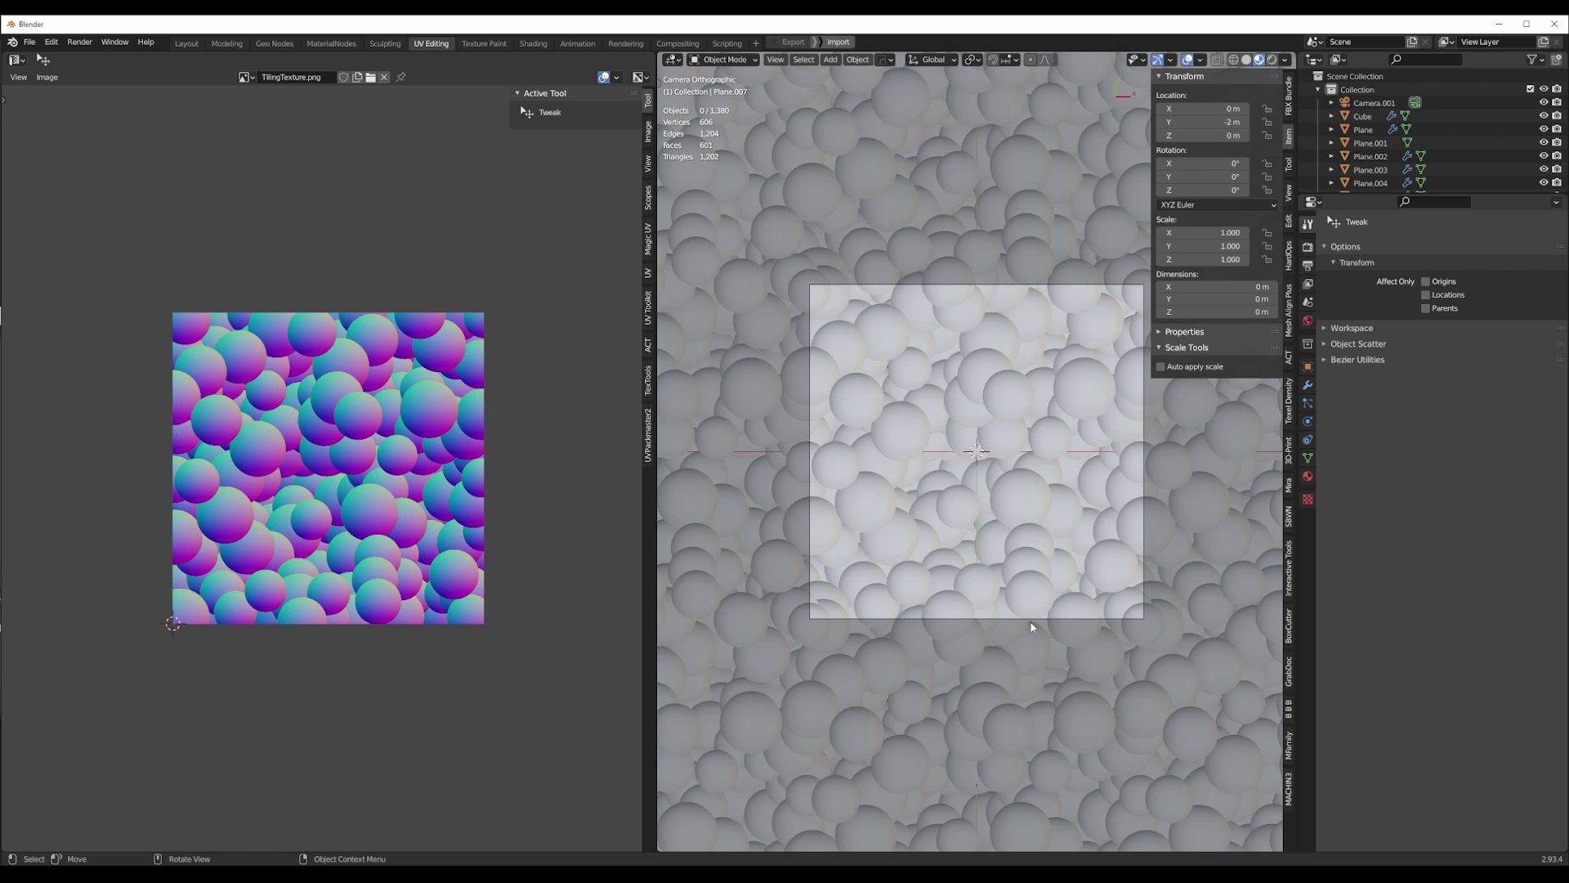
{"action": "scroll", "coordinate": [1033, 617], "scroll_direction": "down", "scroll_amount": 1}
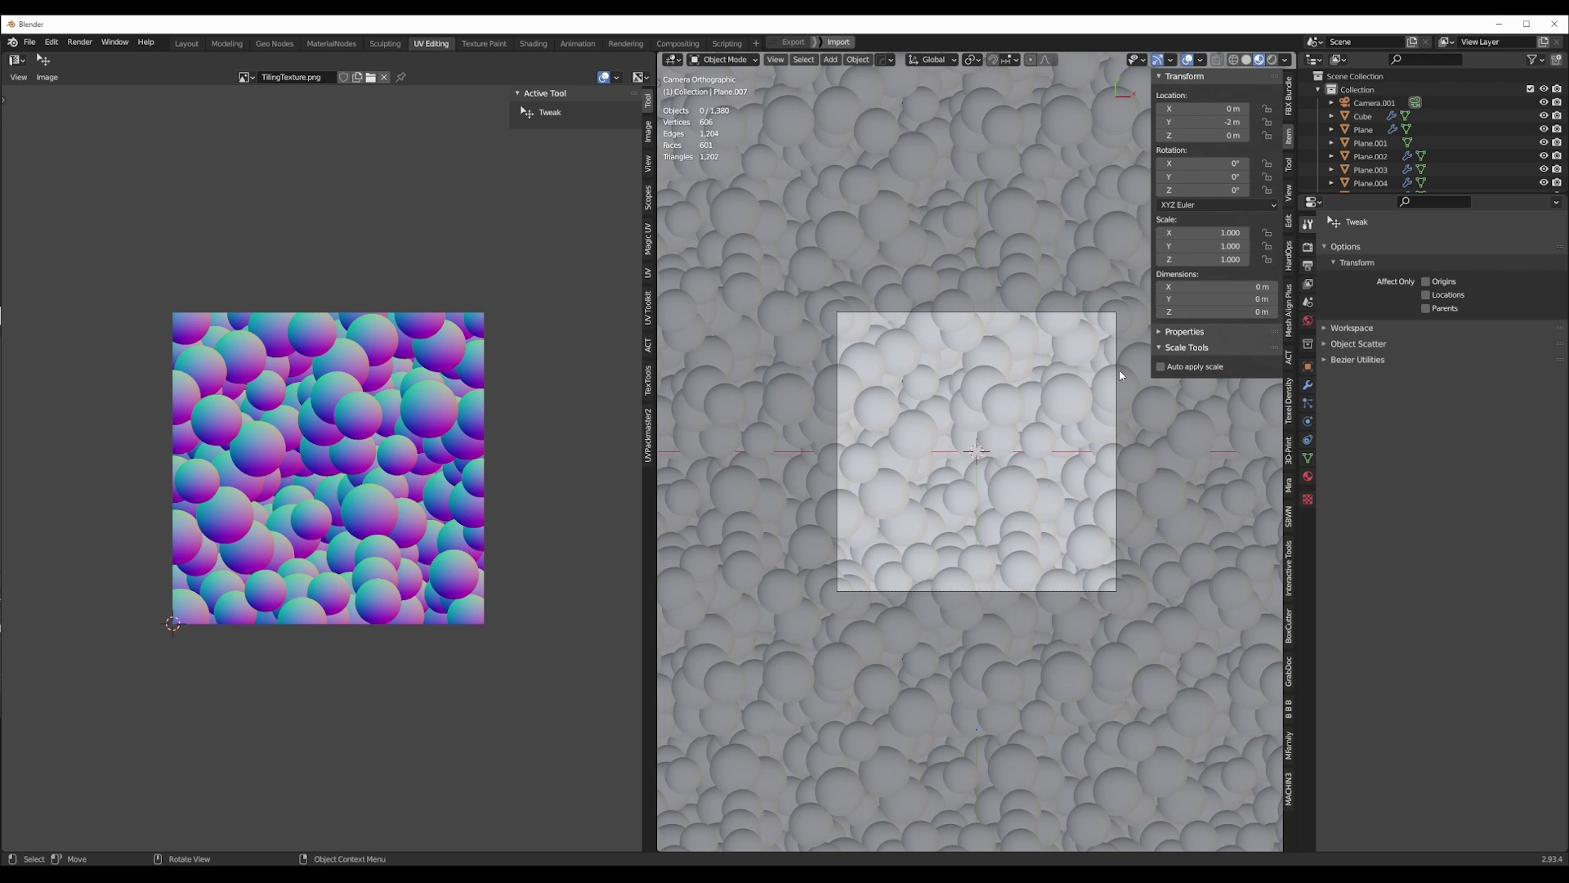
View the cluster grid orthographically from above and hide the viewport overlays to inspect the repeating pattern.
{"action": "key", "text": "KP_7"}
{"action": "scroll", "coordinate": [1056, 413], "scroll_direction": "up", "scroll_amount": 6}
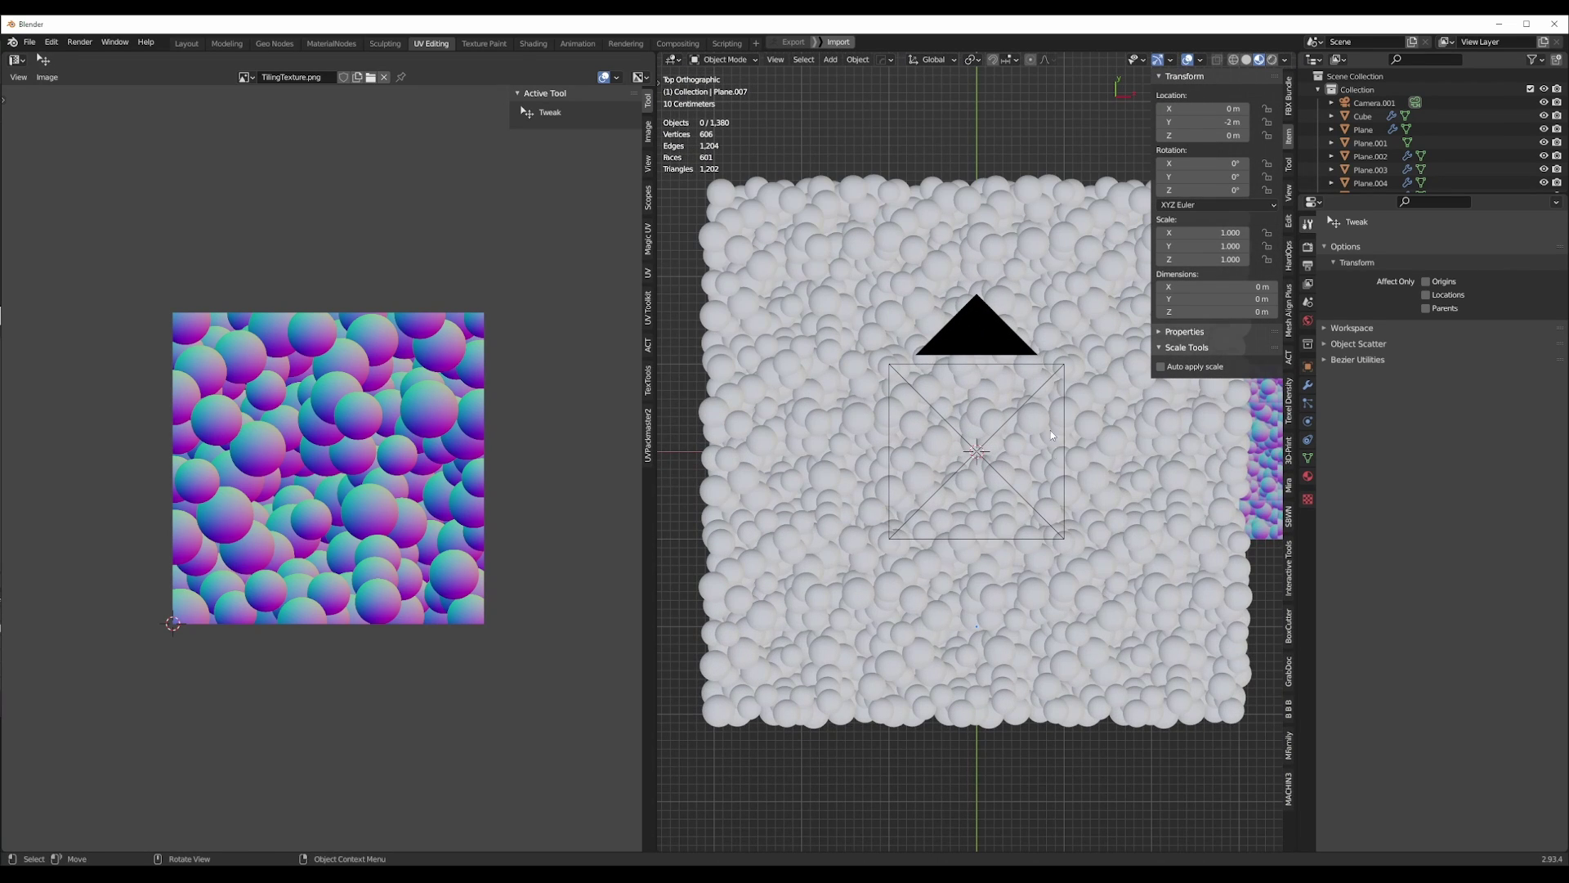
{"action": "left_click", "coordinate": [1187, 60]}
{"action": "scroll", "coordinate": [988, 424], "scroll_direction": "up", "scroll_amount": 3}
{"action": "scroll", "coordinate": [989, 423], "scroll_direction": "down", "scroll_amount": 3}
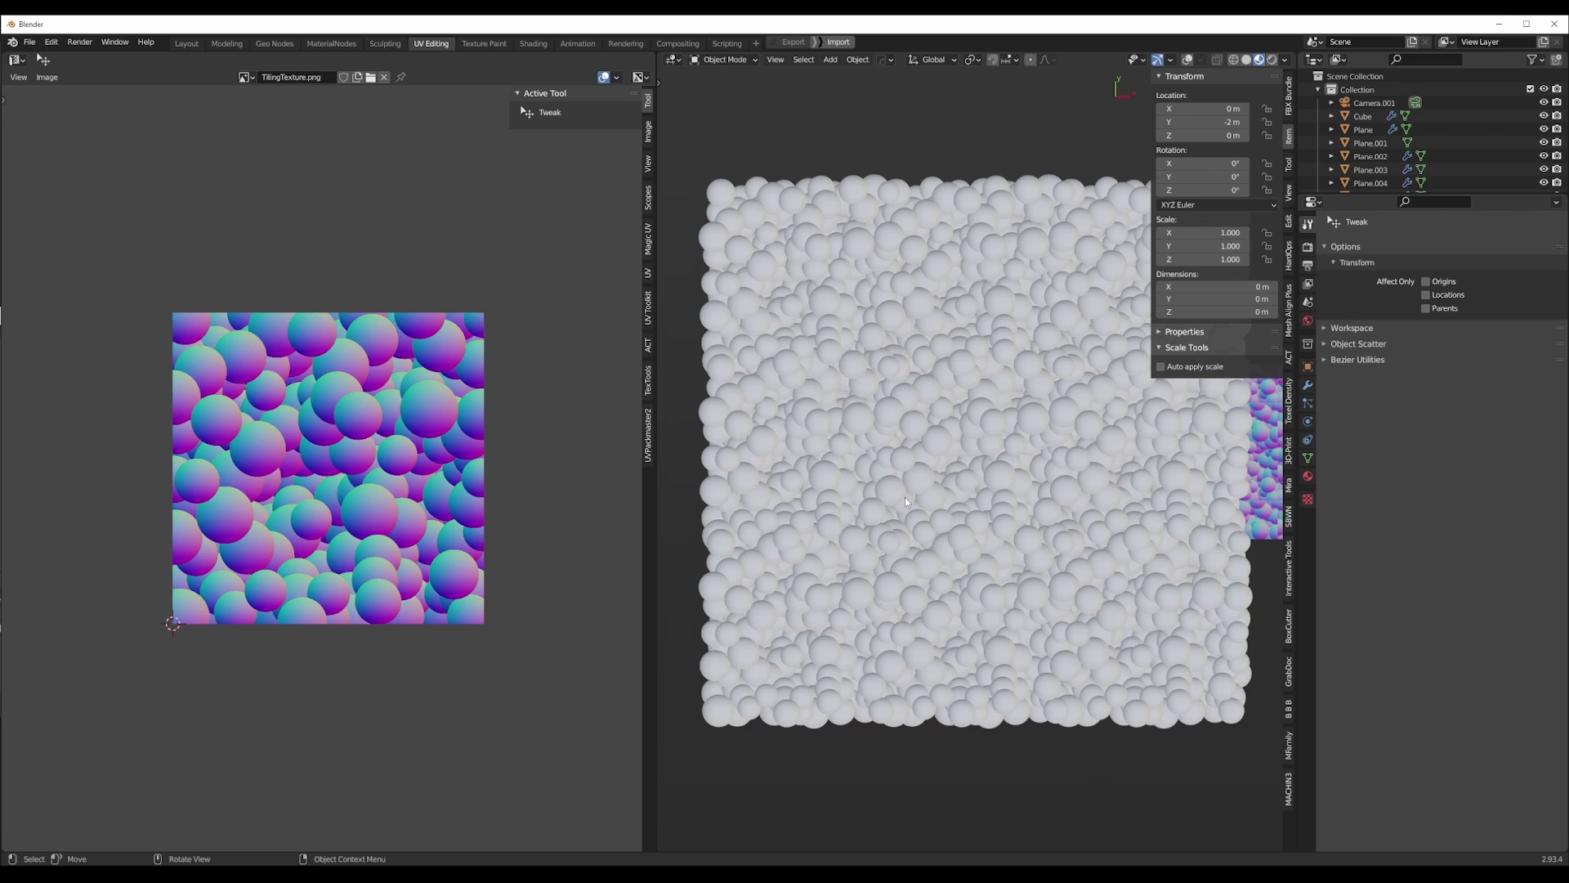
{"action": "scroll", "coordinate": [987, 498], "scroll_direction": "down", "scroll_amount": 2}
Set the viewport to Solid shading with MatCap lighting, using the multicoloured normal-map MatCap.
{"action": "left_click", "coordinate": [1247, 60]}
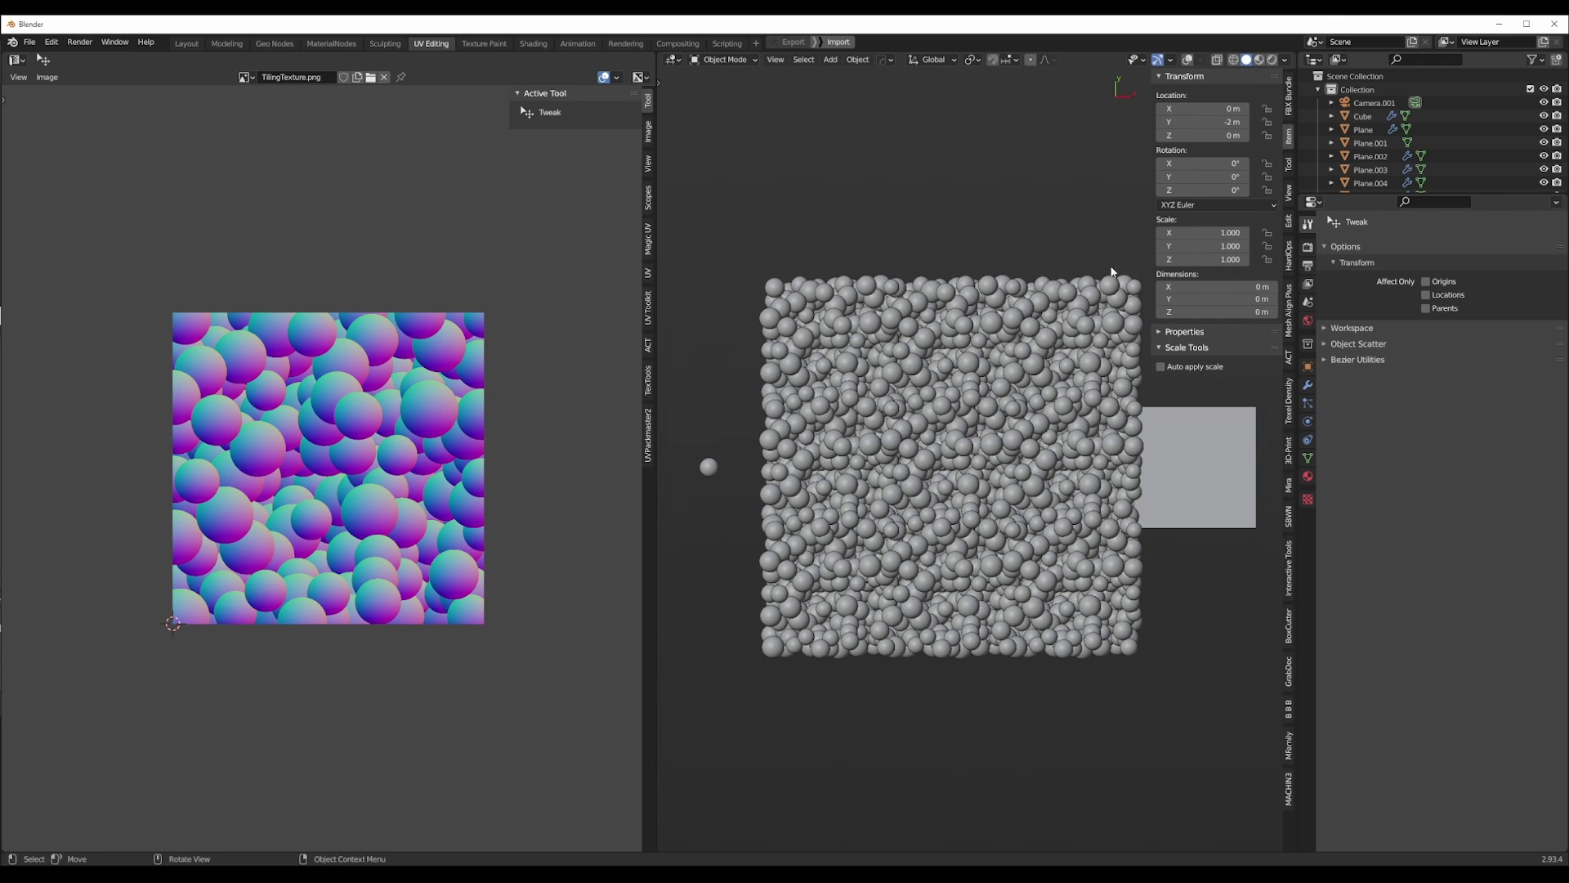
{"action": "left_click", "coordinate": [1284, 59]}
{"action": "left_click", "coordinate": [1272, 122]}
{"action": "left_click", "coordinate": [1275, 160]}
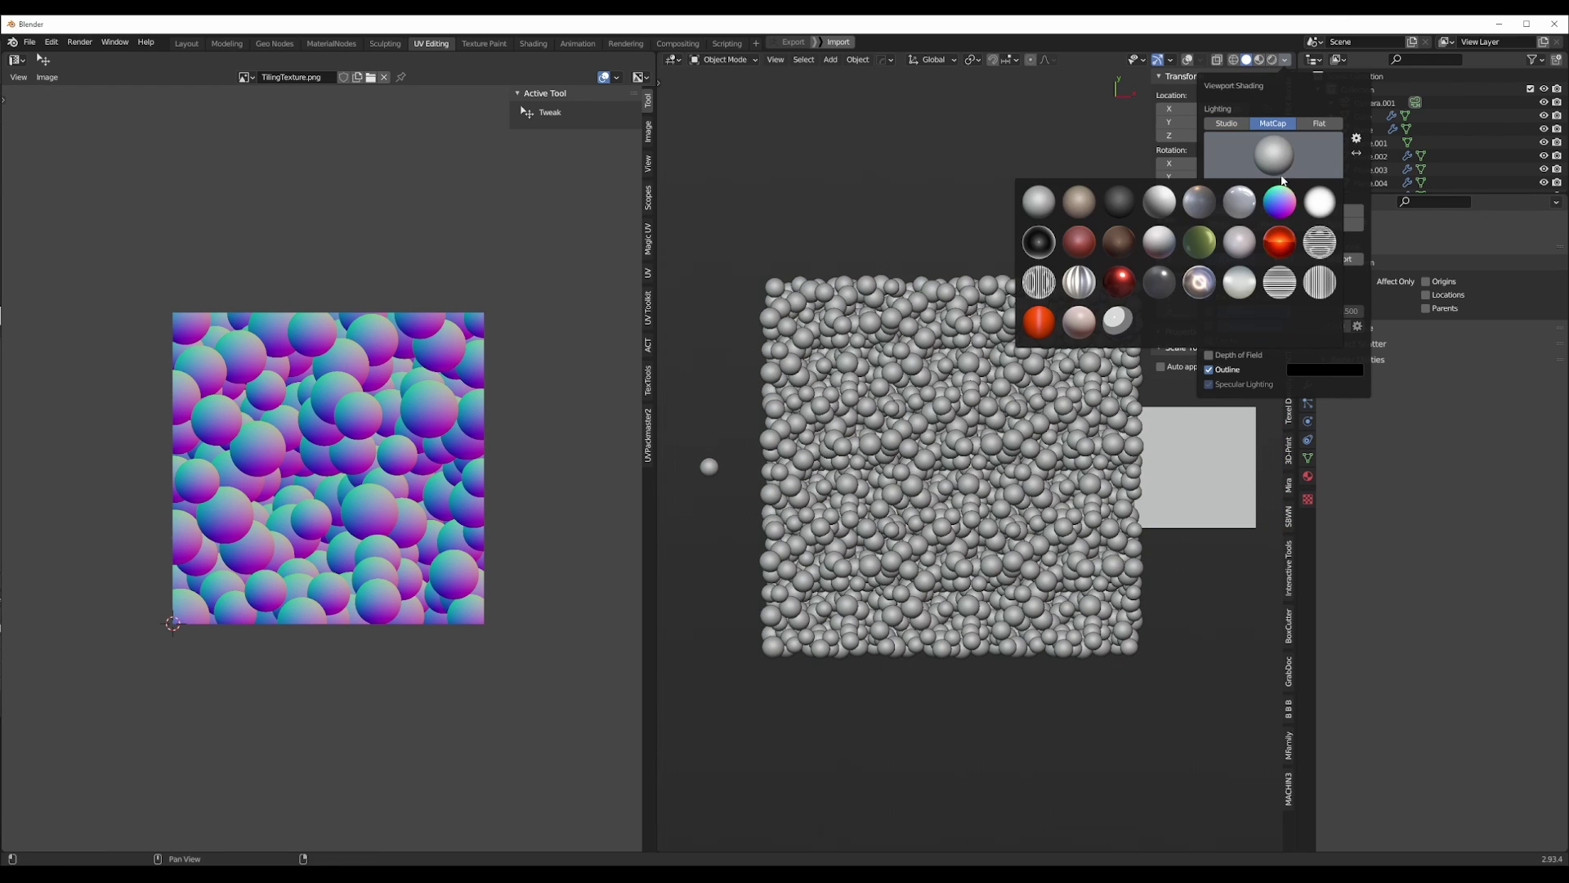
{"action": "left_click", "coordinate": [1279, 201]}
{"action": "scroll", "coordinate": [880, 531], "scroll_direction": "up", "scroll_amount": 2}
{"action": "scroll", "coordinate": [880, 531], "scroll_direction": "down", "scroll_amount": 1}
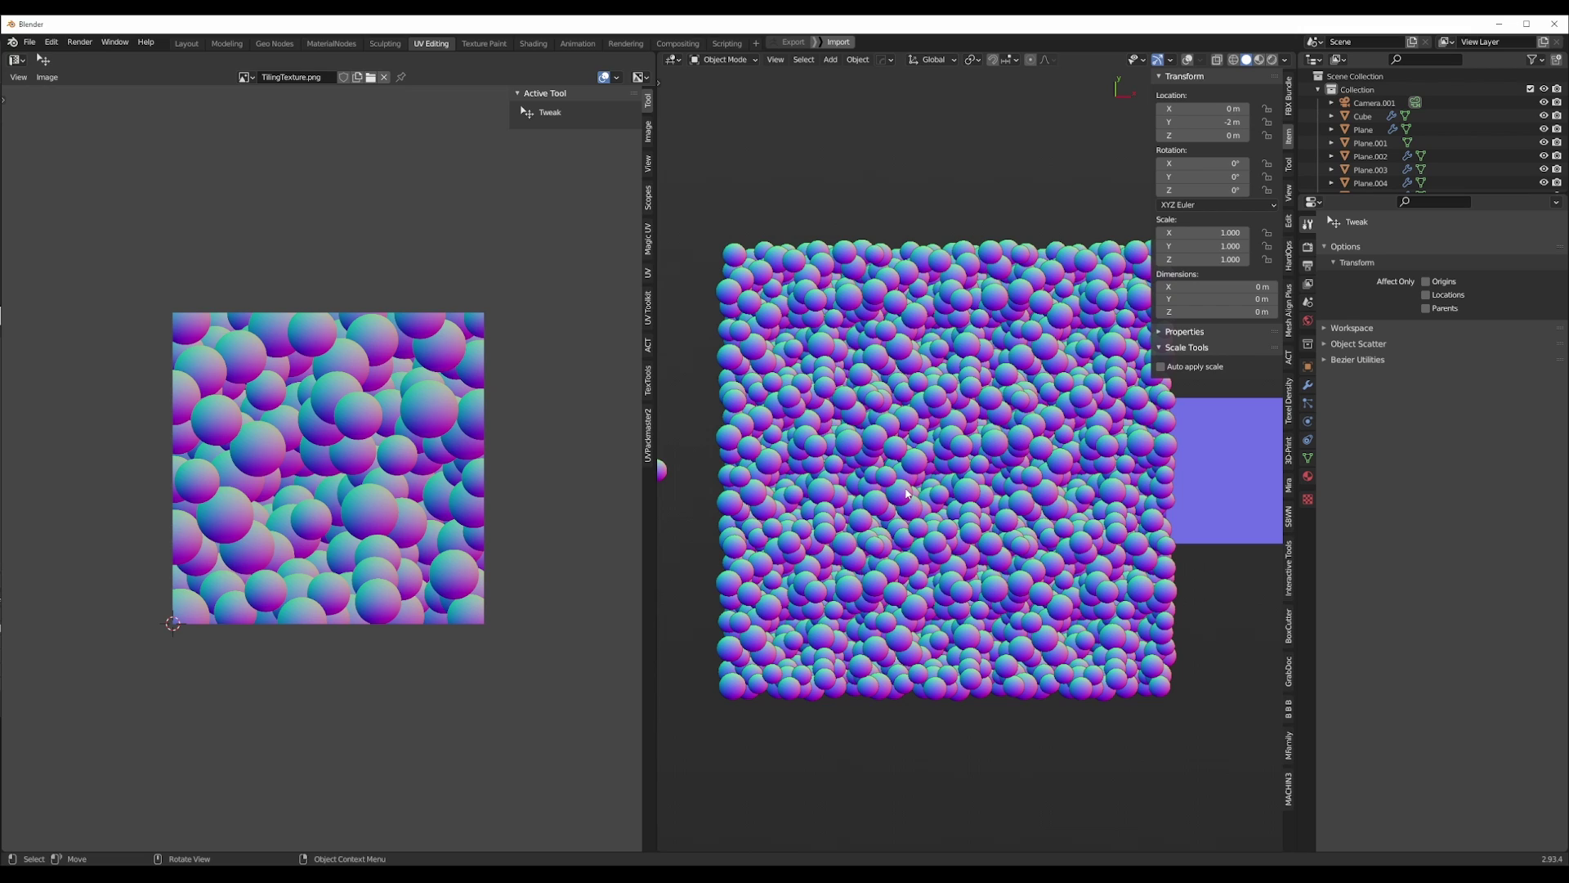
Select the original central cluster with overlays shown again, and switch to the Geo Nodes workspace.
{"action": "left_click", "coordinate": [907, 495]}
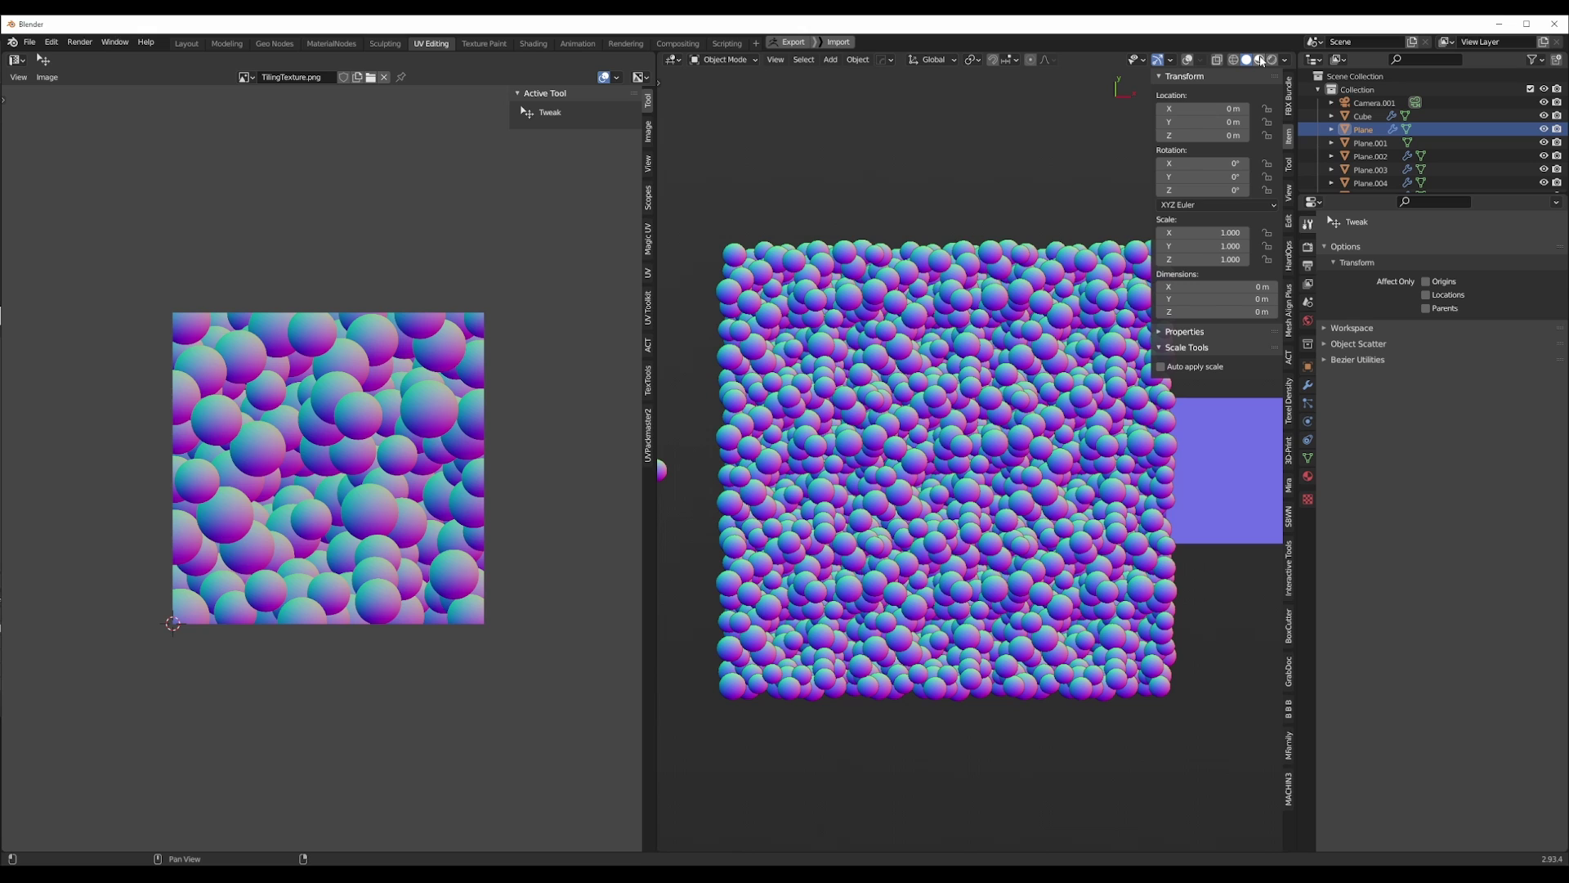
{"action": "left_click", "coordinate": [1188, 60]}
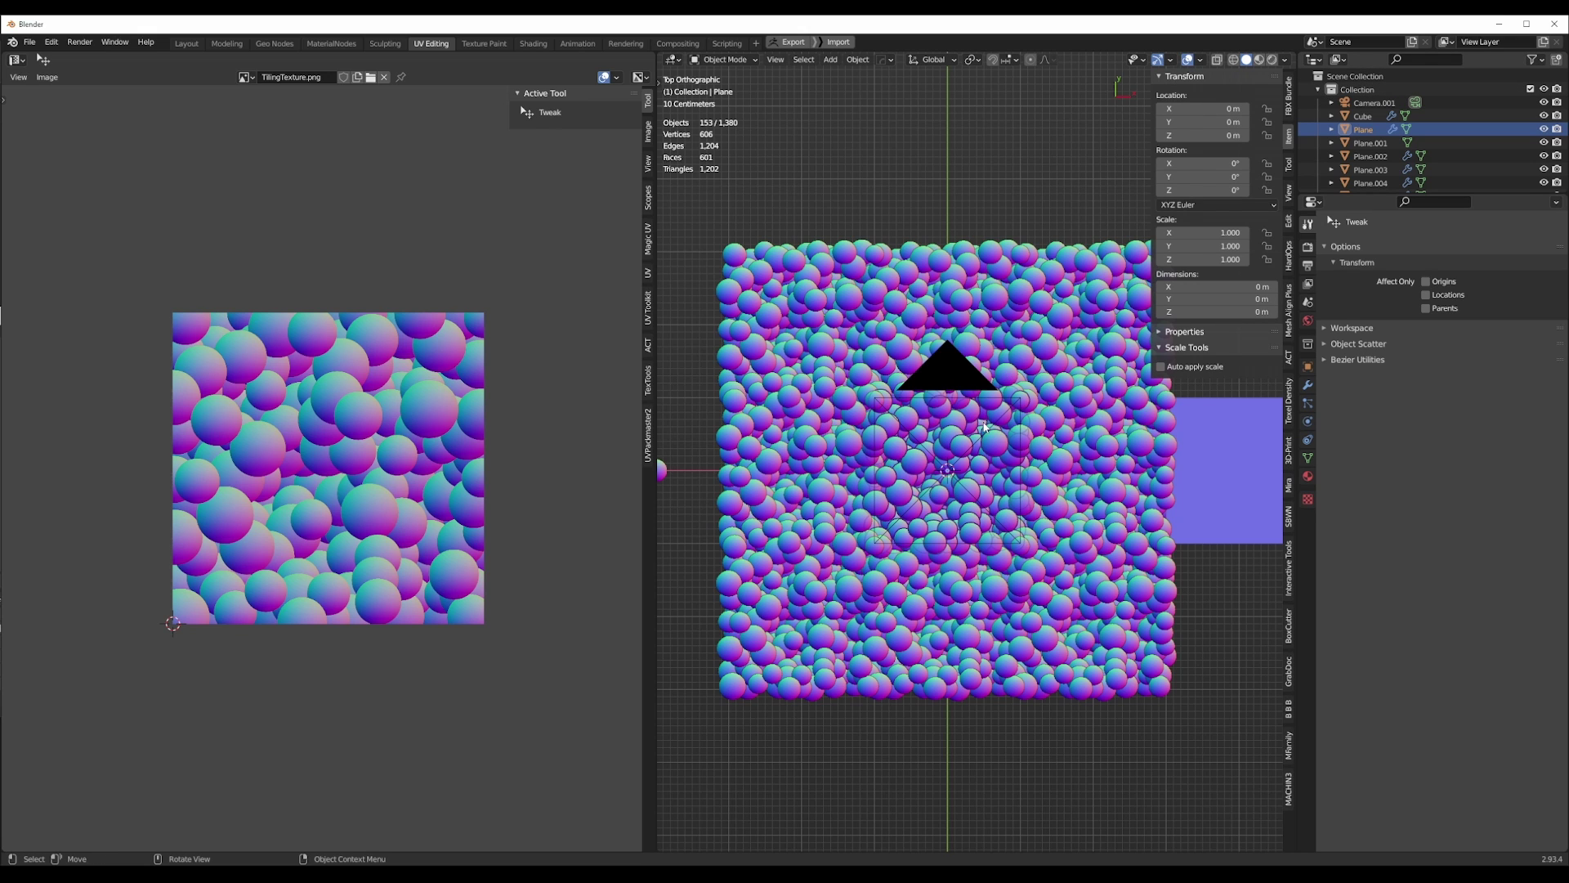
{"action": "left_click", "coordinate": [275, 43]}
{"action": "scroll", "coordinate": [470, 370], "scroll_direction": "down", "scroll_amount": 6}
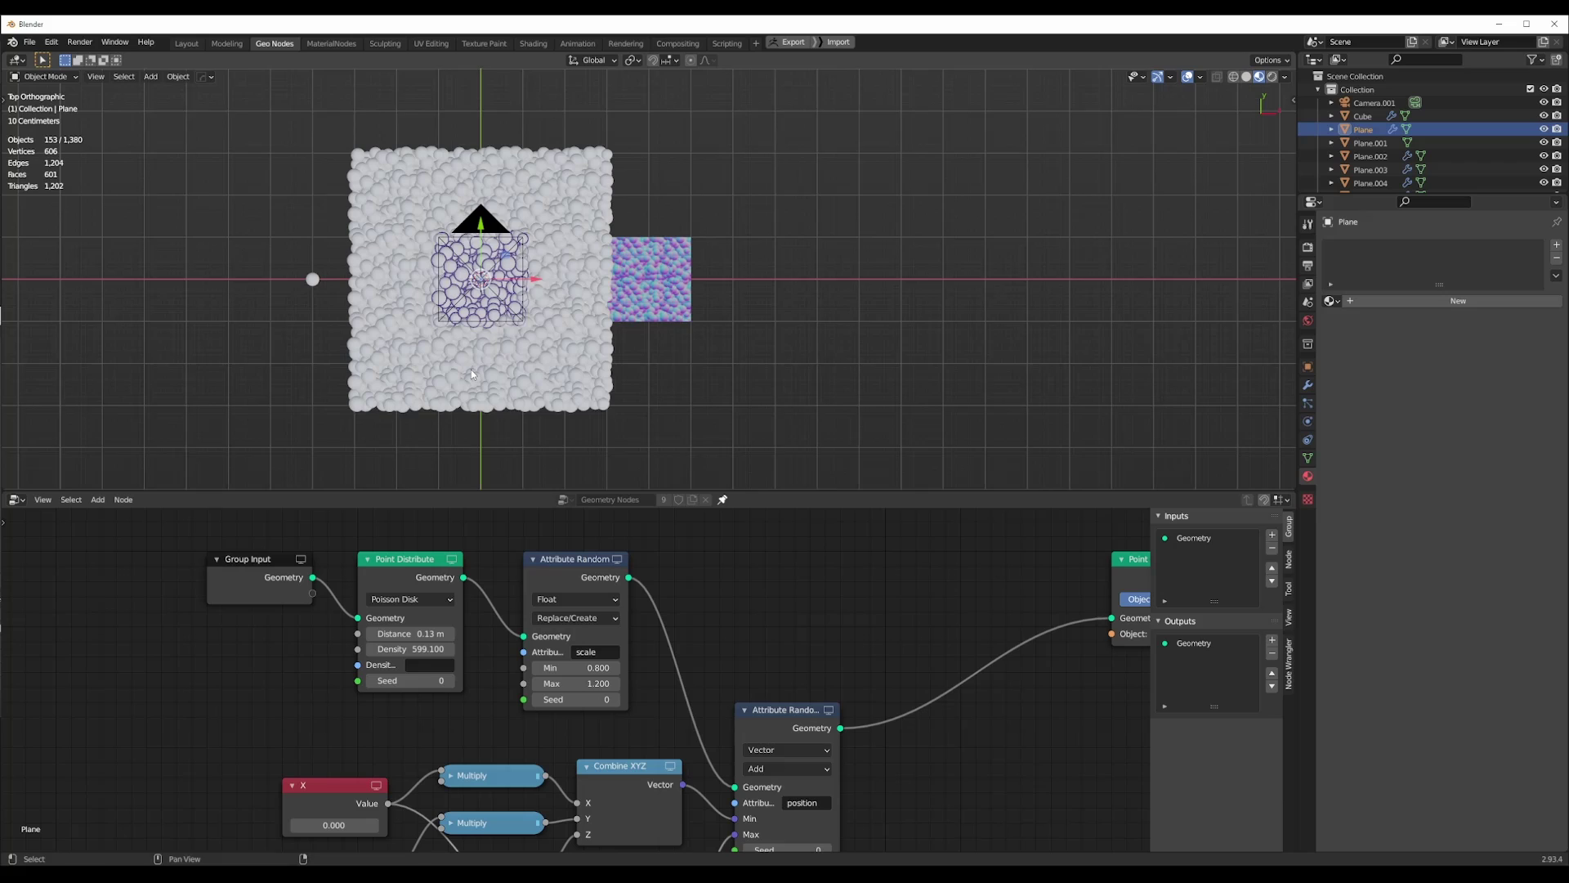
Display the cluster grid in Solid shading in this workspace, with nothing selected and the overlays hidden.
{"action": "left_click", "coordinate": [1247, 76]}
{"action": "scroll", "coordinate": [651, 278], "scroll_direction": "up", "scroll_amount": 3}
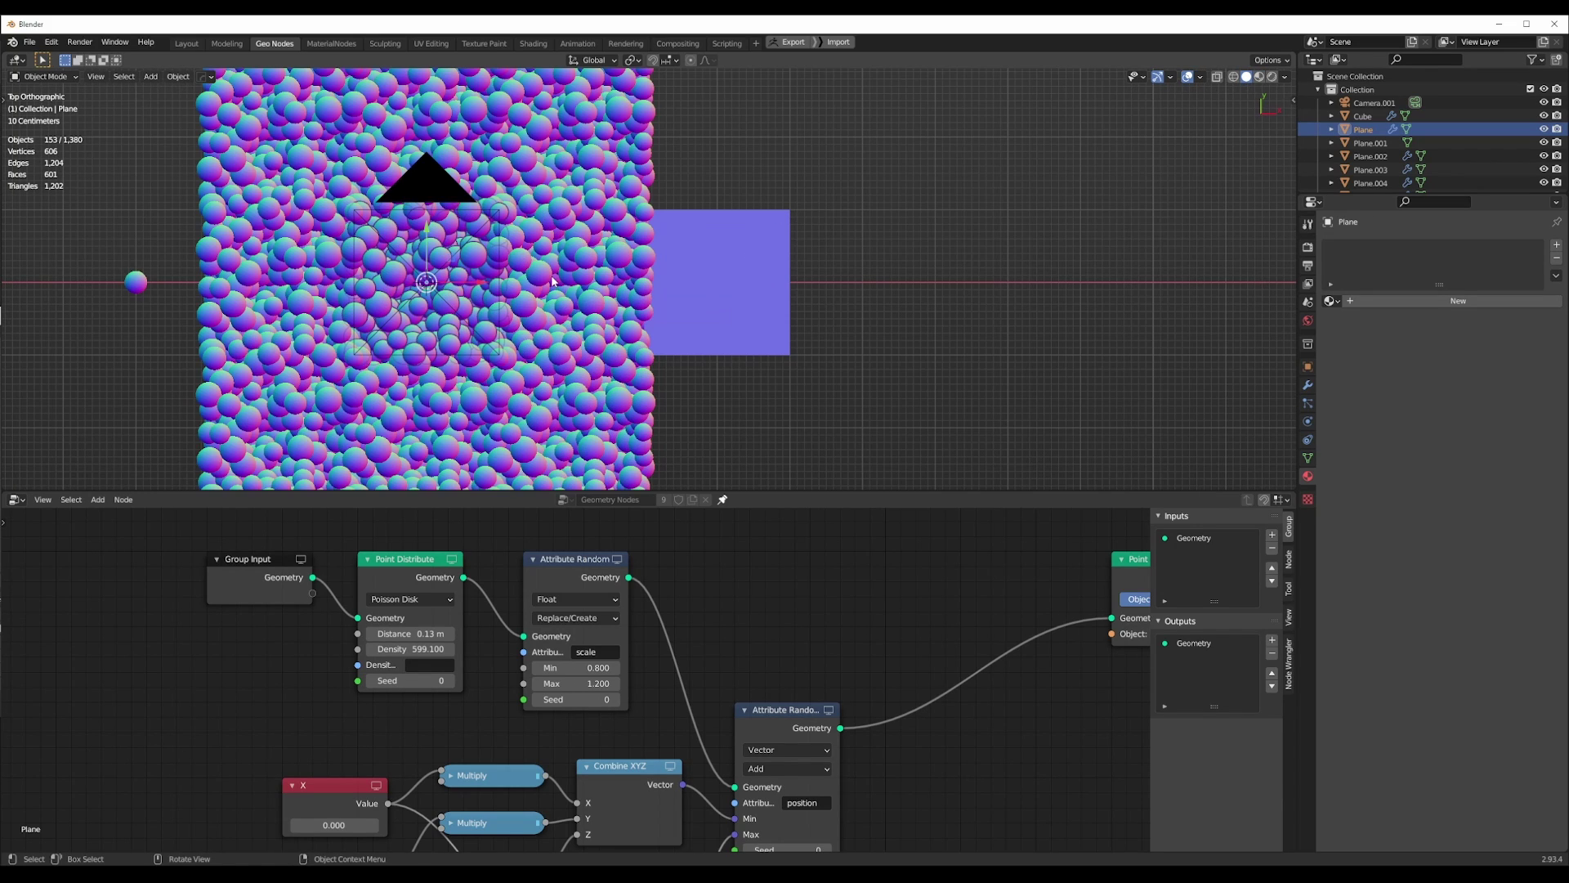
{"action": "key", "text": "alt+a"}
{"action": "mouse_move", "coordinate": [528, 312]}
{"action": "middle_mouse_down", "text": "shift"}
{"action": "mouse_move", "coordinate": [659, 280]}
{"action": "mouse_move", "coordinate": [757, 332]}
{"action": "middle_mouse_up", "text": "shift"}
{"action": "scroll", "coordinate": [660, 280], "scroll_direction": "up", "scroll_amount": 2}
{"action": "scroll", "coordinate": [757, 332], "scroll_direction": "down", "scroll_amount": 1}
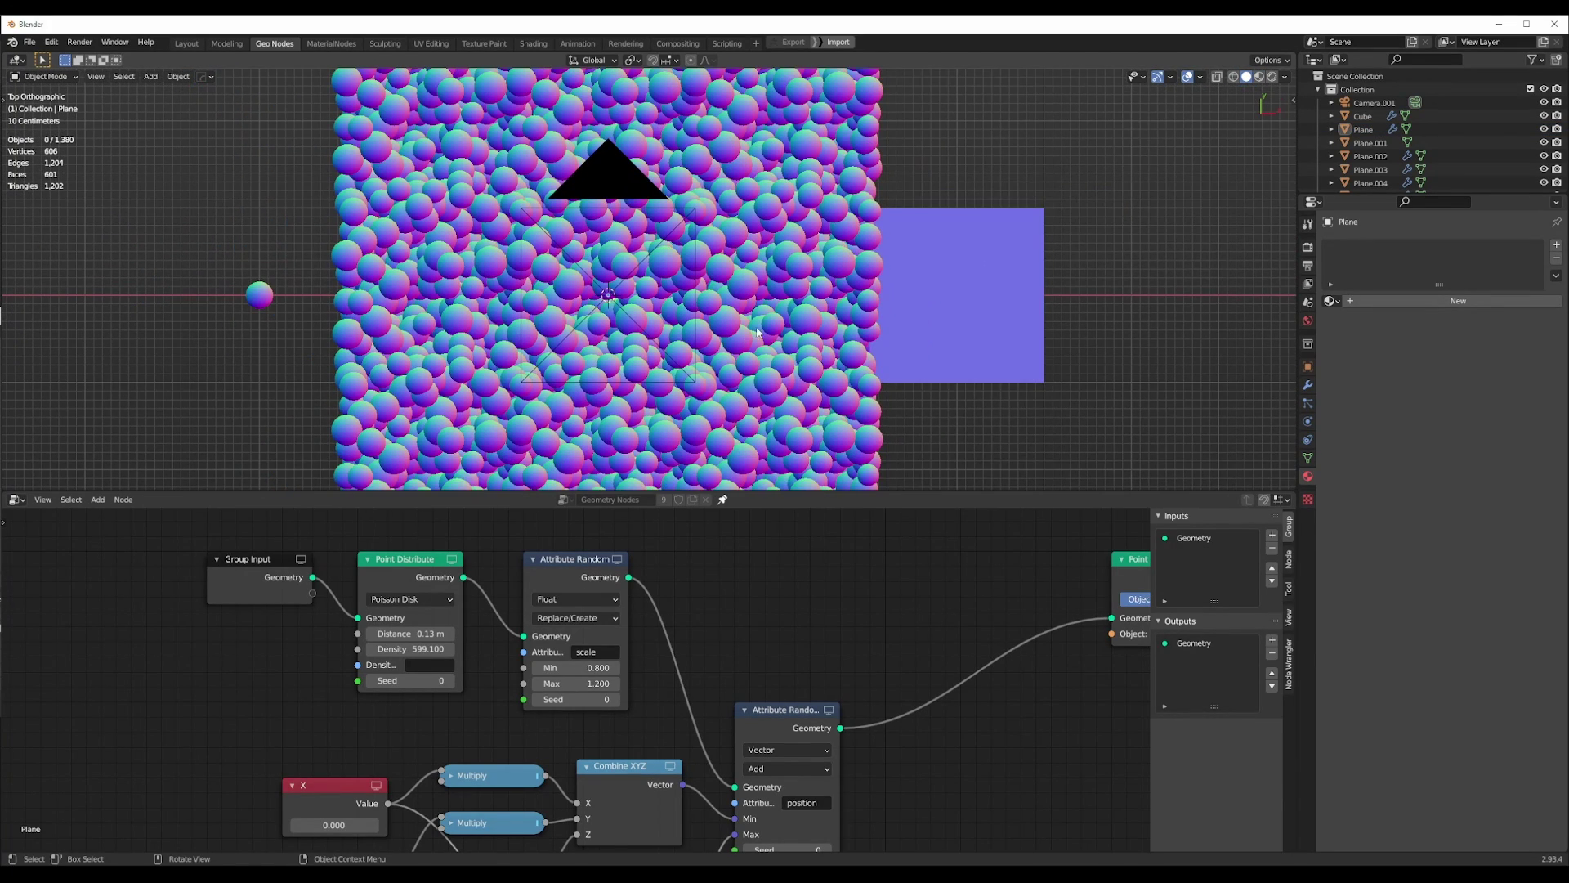
{"action": "left_click", "coordinate": [1188, 76]}
{"action": "scroll", "coordinate": [719, 288], "scroll_direction": "down", "scroll_amount": 2}
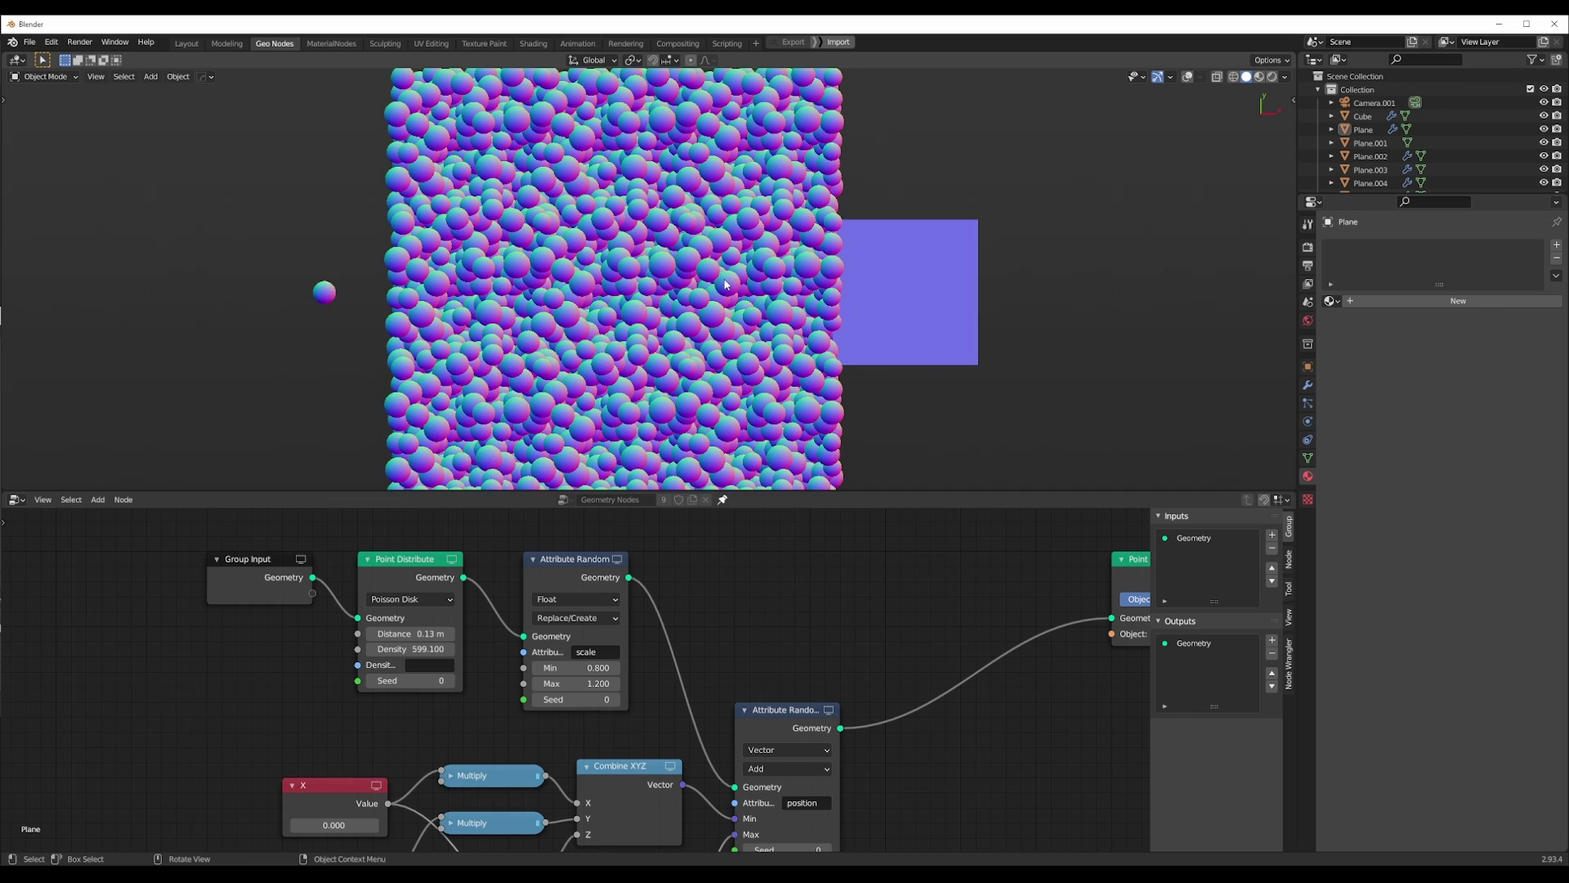
Try successive Seed values up to 12 on the Point Distribute node to compare the resulting sphere patterns.
{"action": "middle_click_drag", "start_coordinate": [719, 645], "coordinate": [726, 635]}
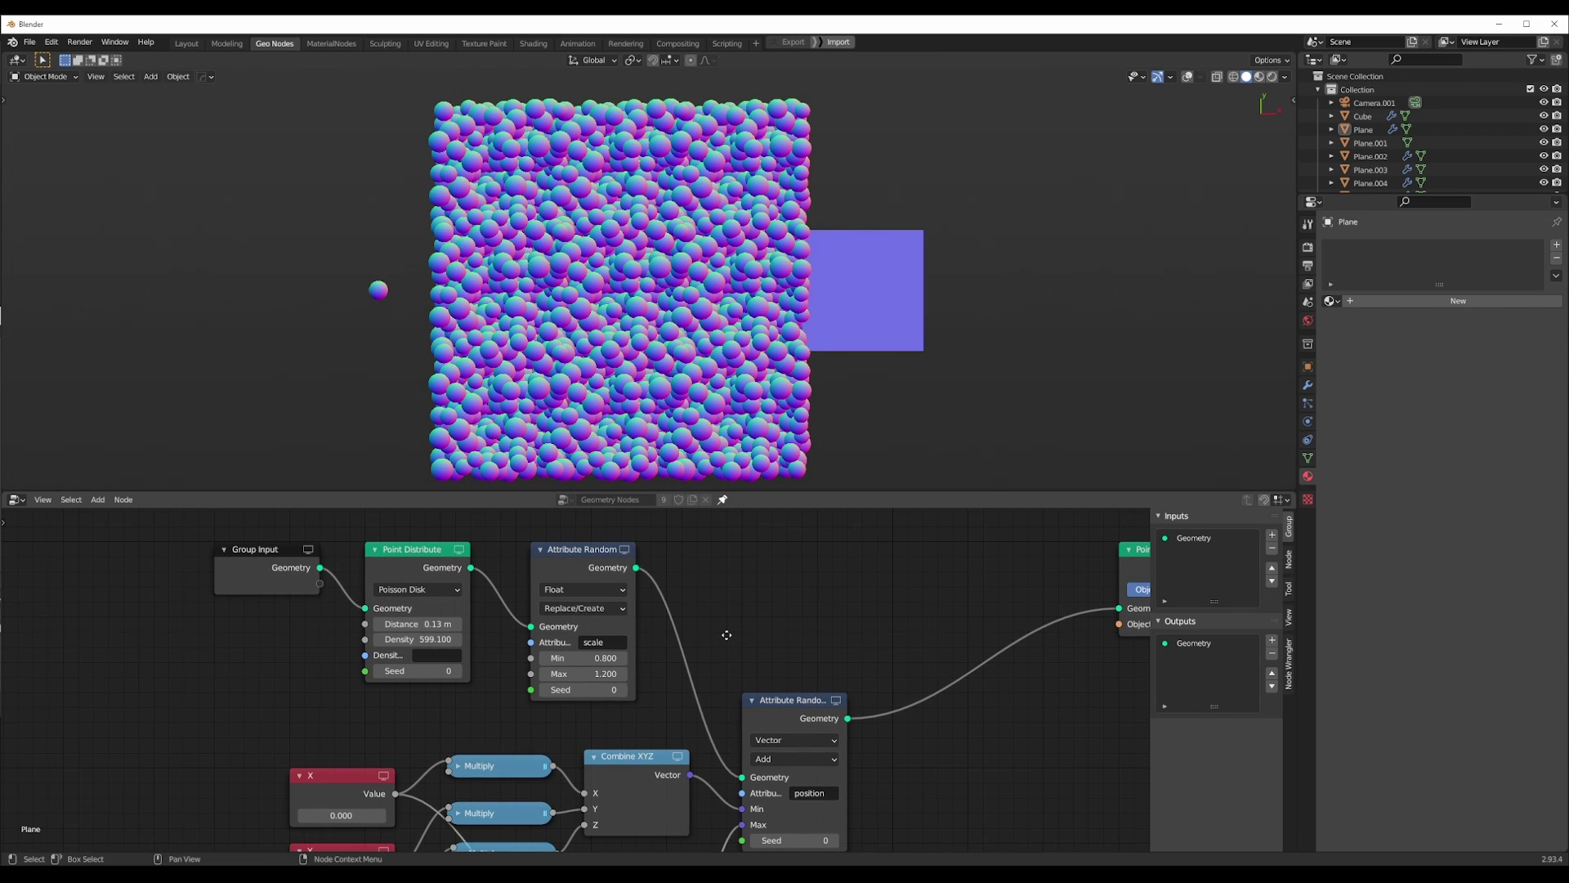
{"action": "left_click", "coordinate": [459, 671]}
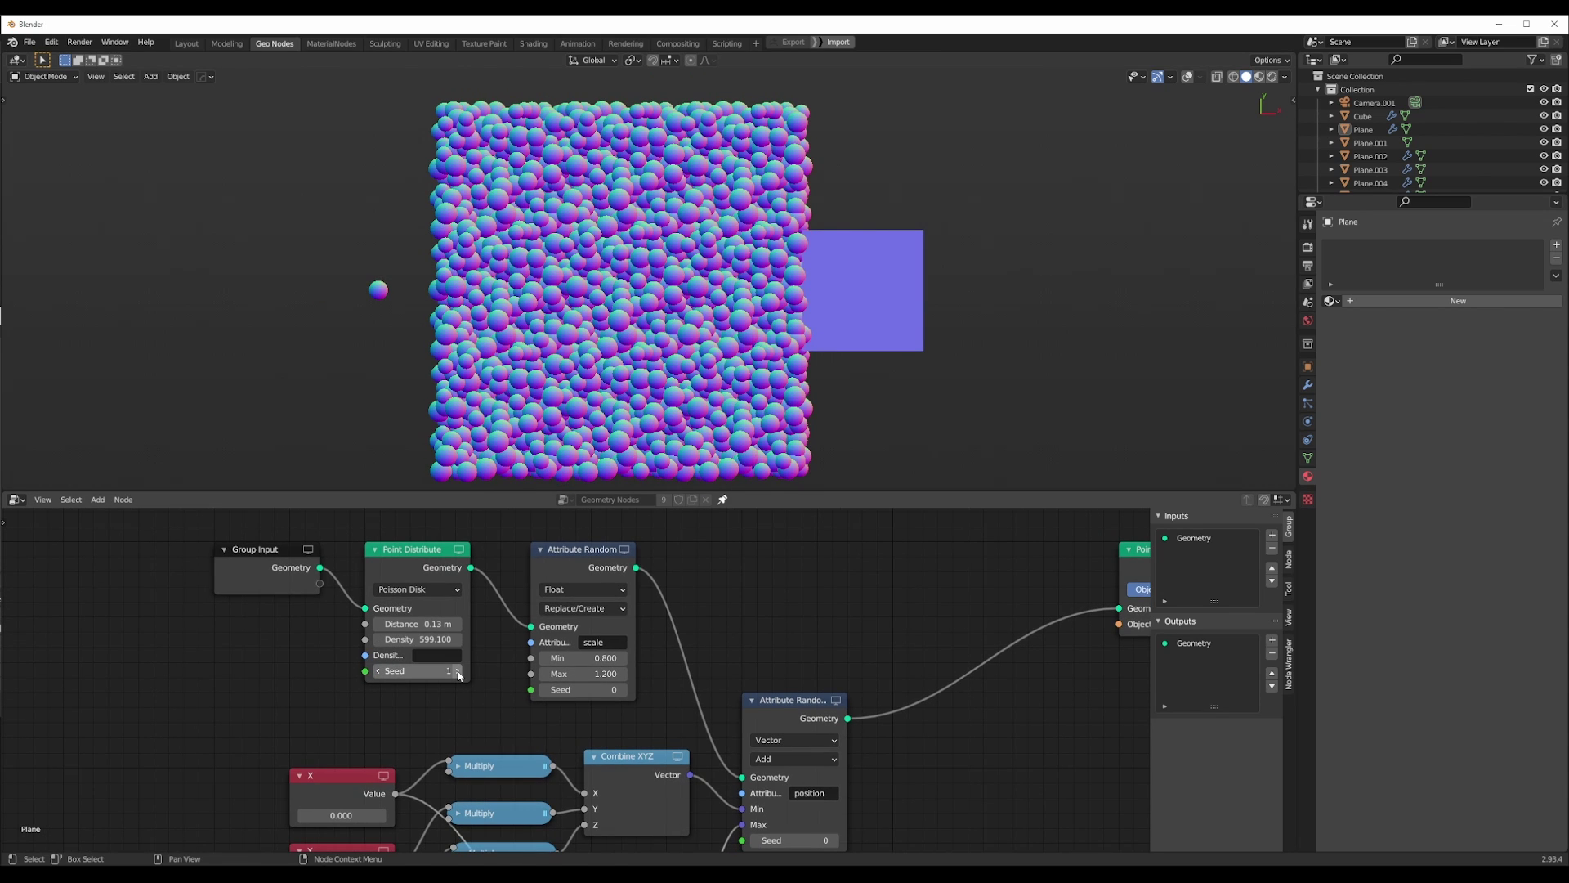
{"action": "left_click", "coordinate": [458, 671]}
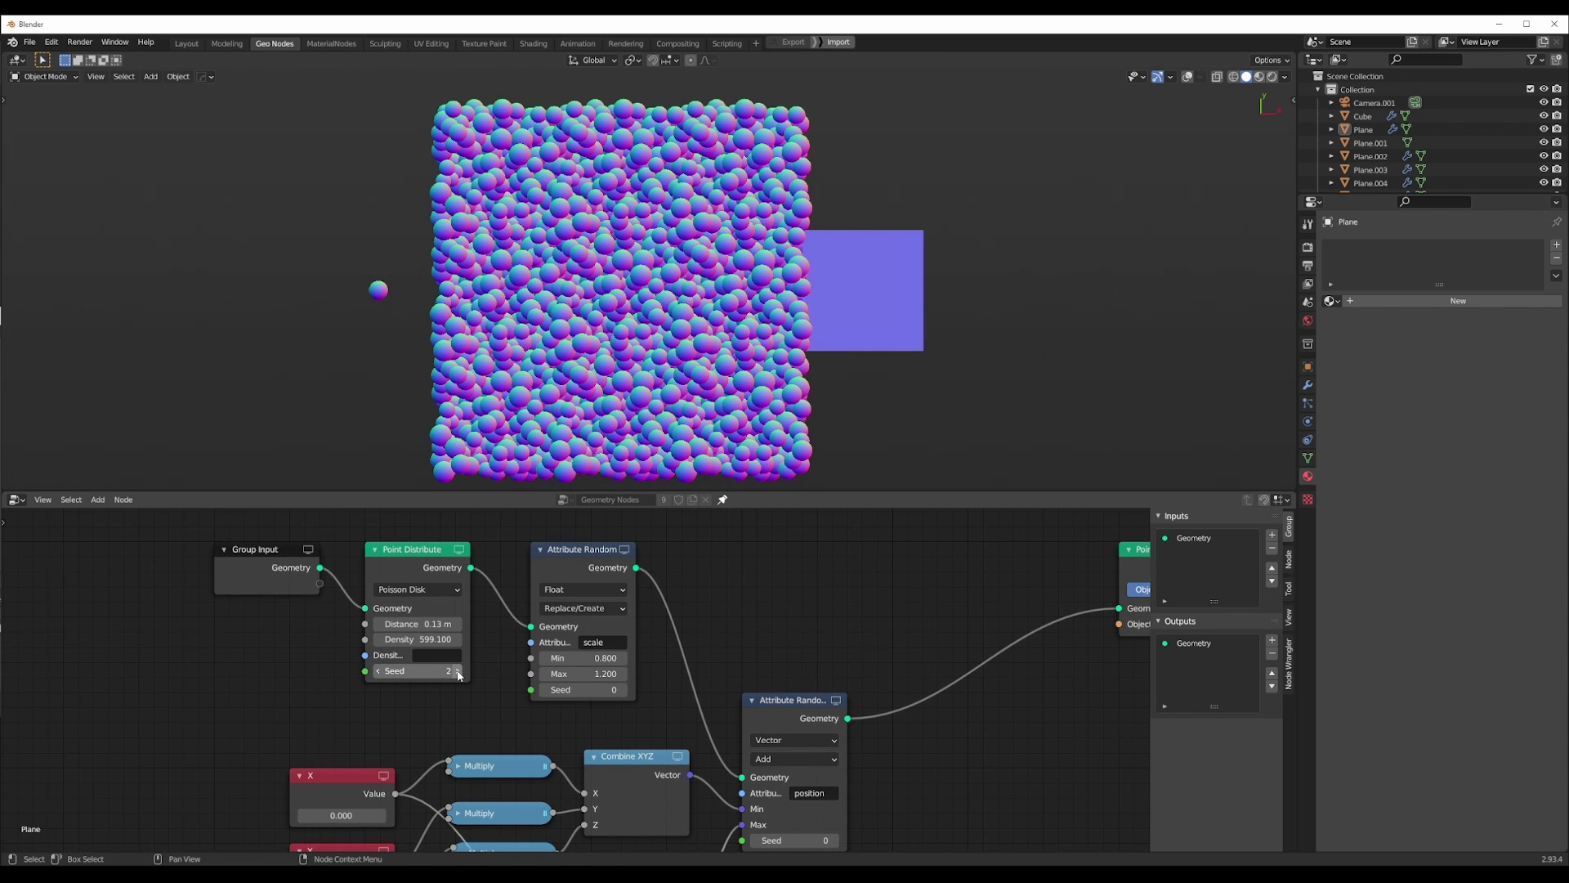
{"action": "left_click", "coordinate": [378, 671]}
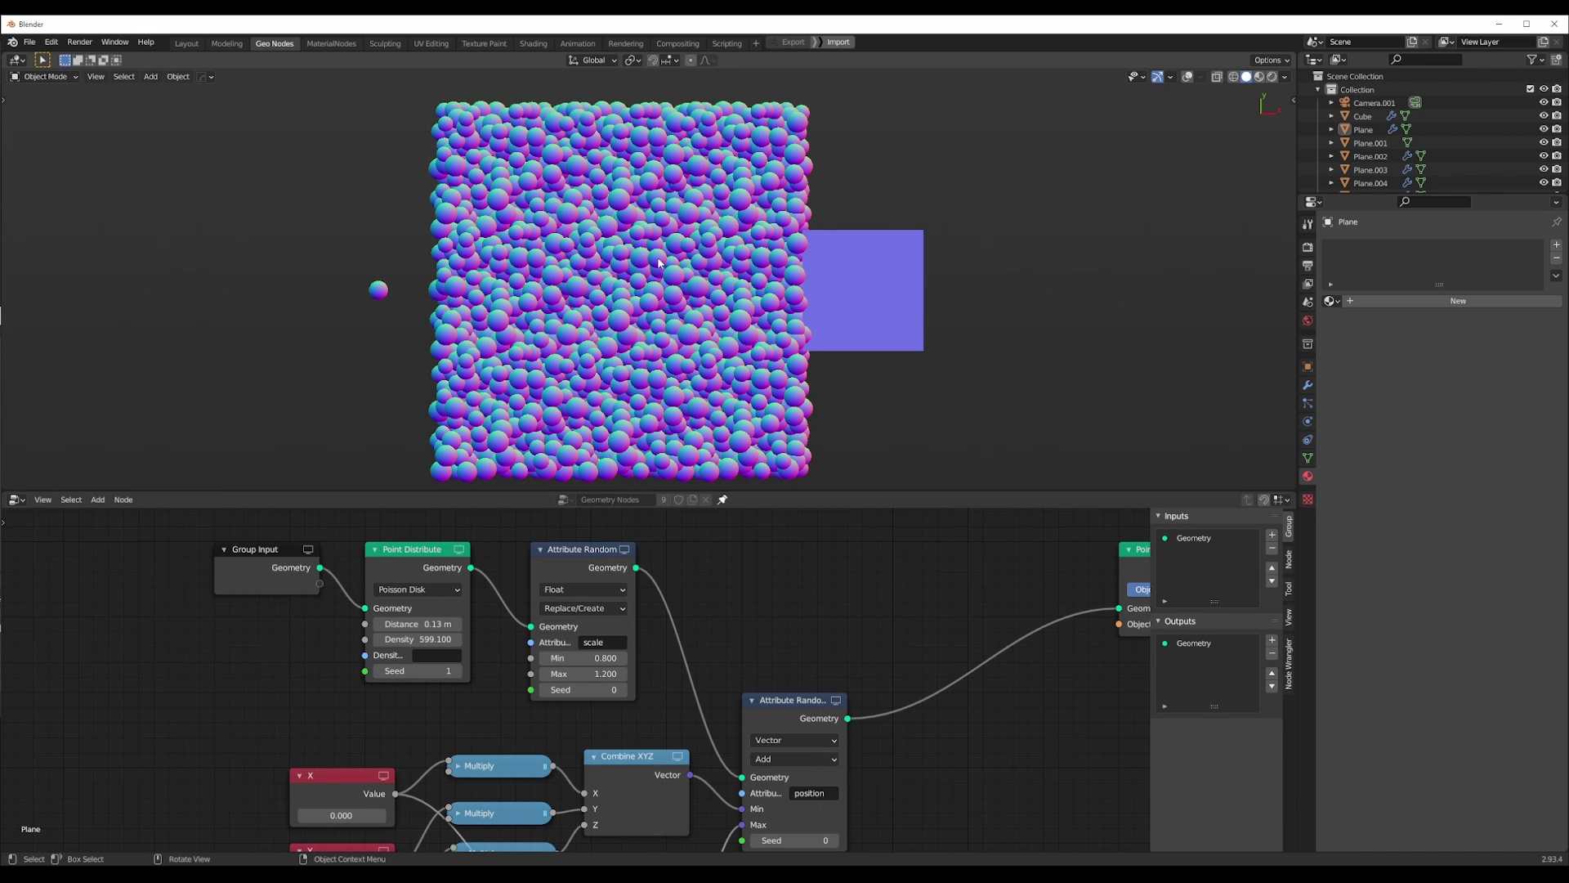
{"action": "left_click", "coordinate": [458, 671]}
{"action": "left_click", "coordinate": [459, 671]}
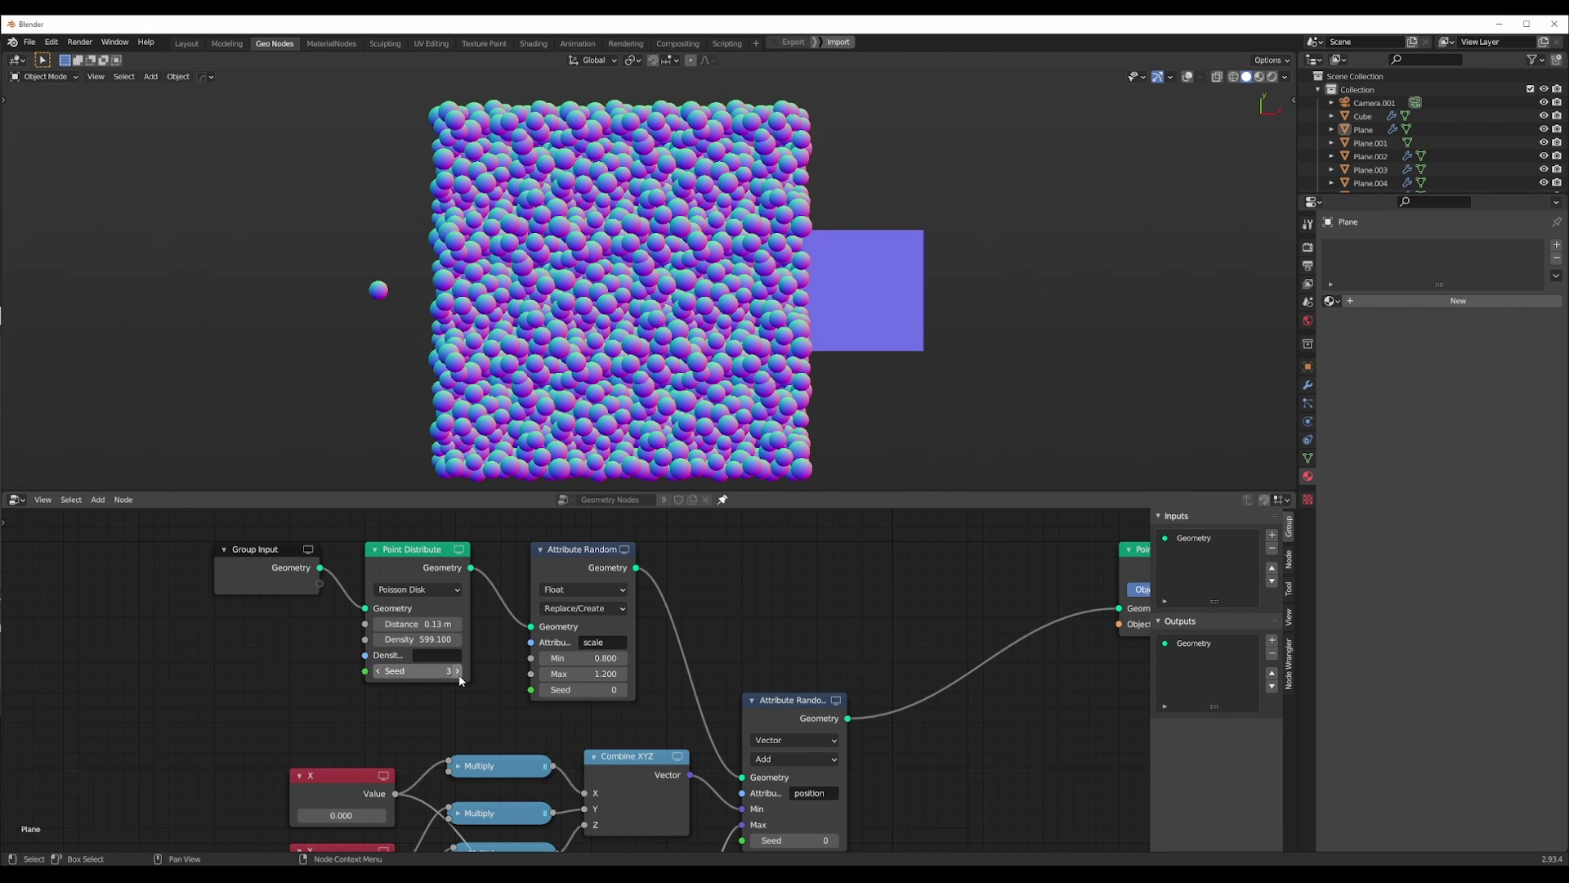
{"action": "left_click", "coordinate": [459, 675]}
{"action": "left_click", "coordinate": [459, 675]}
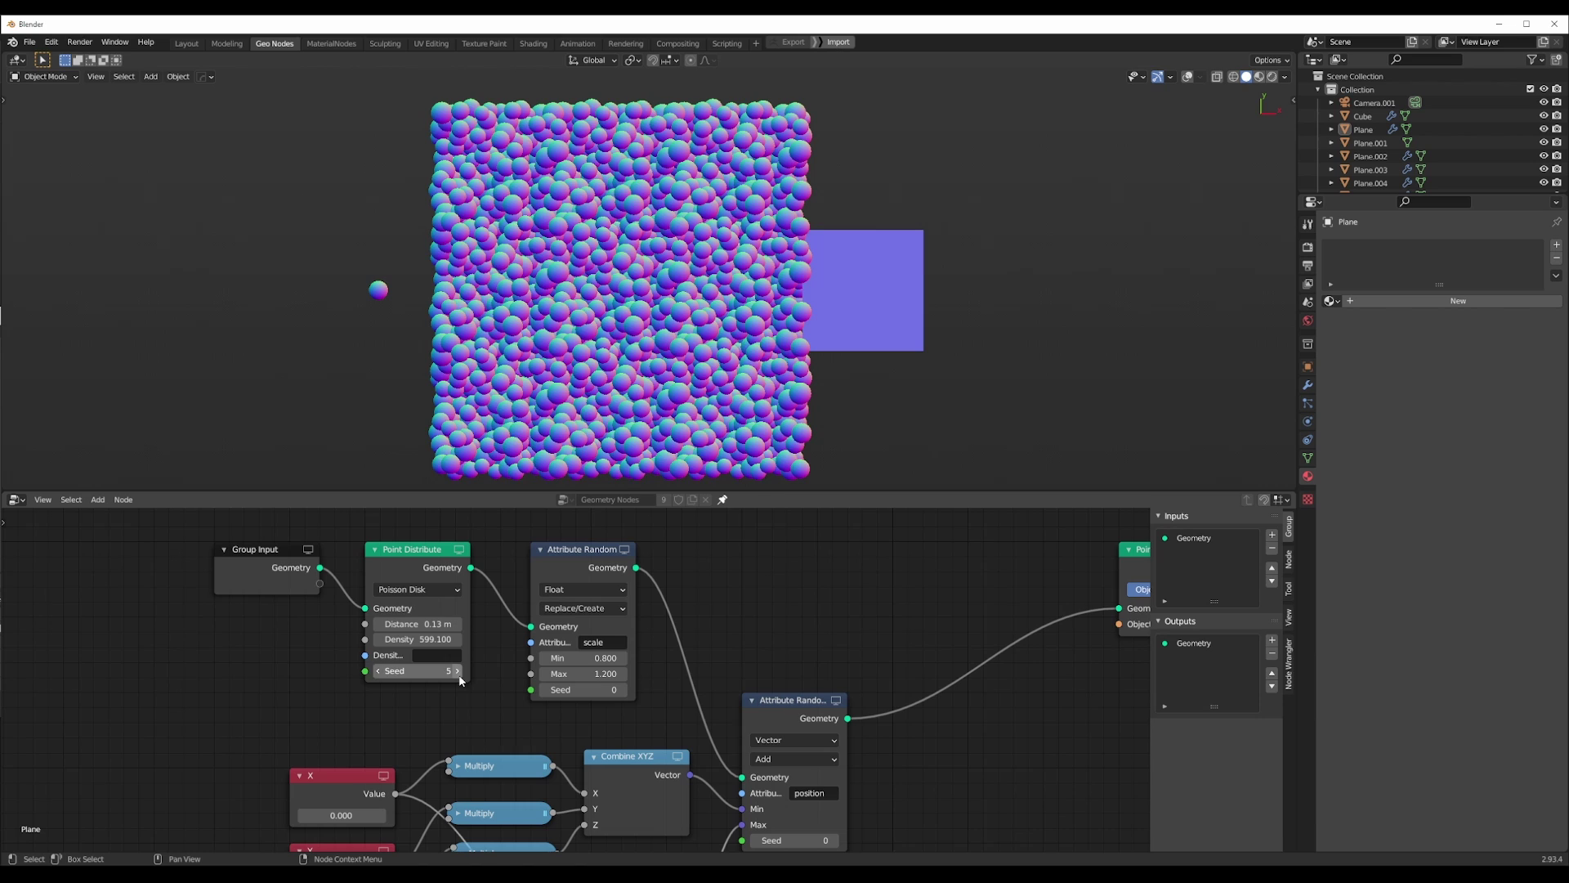
{"action": "left_click", "coordinate": [459, 671]}
{"action": "left_click", "coordinate": [459, 671]}
{"action": "left_click", "coordinate": [458, 671]}
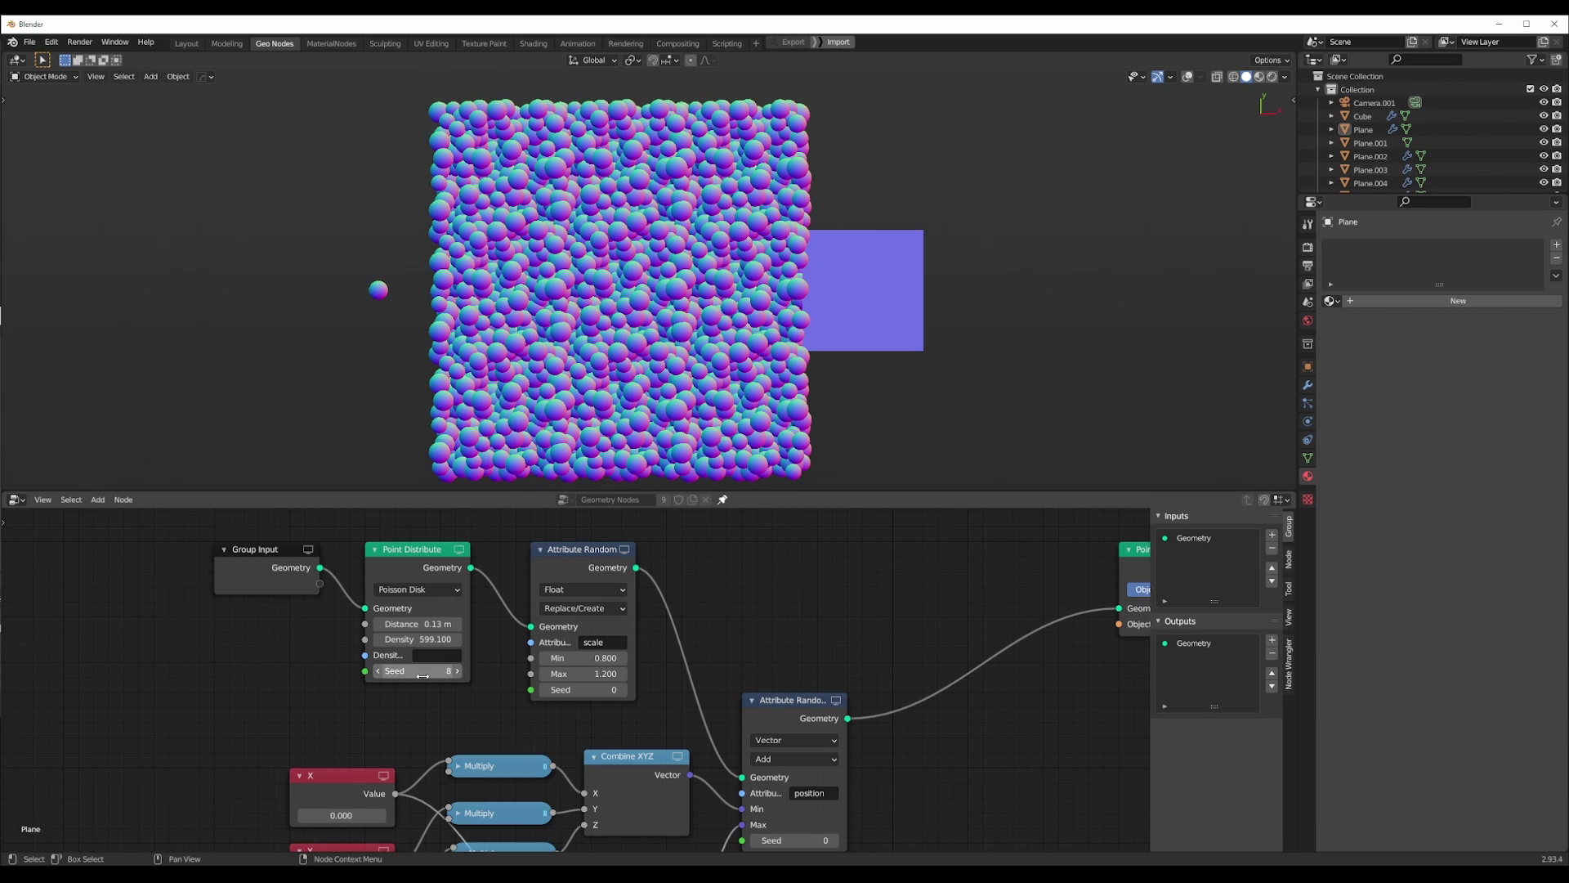
{"action": "left_click", "coordinate": [378, 671]}
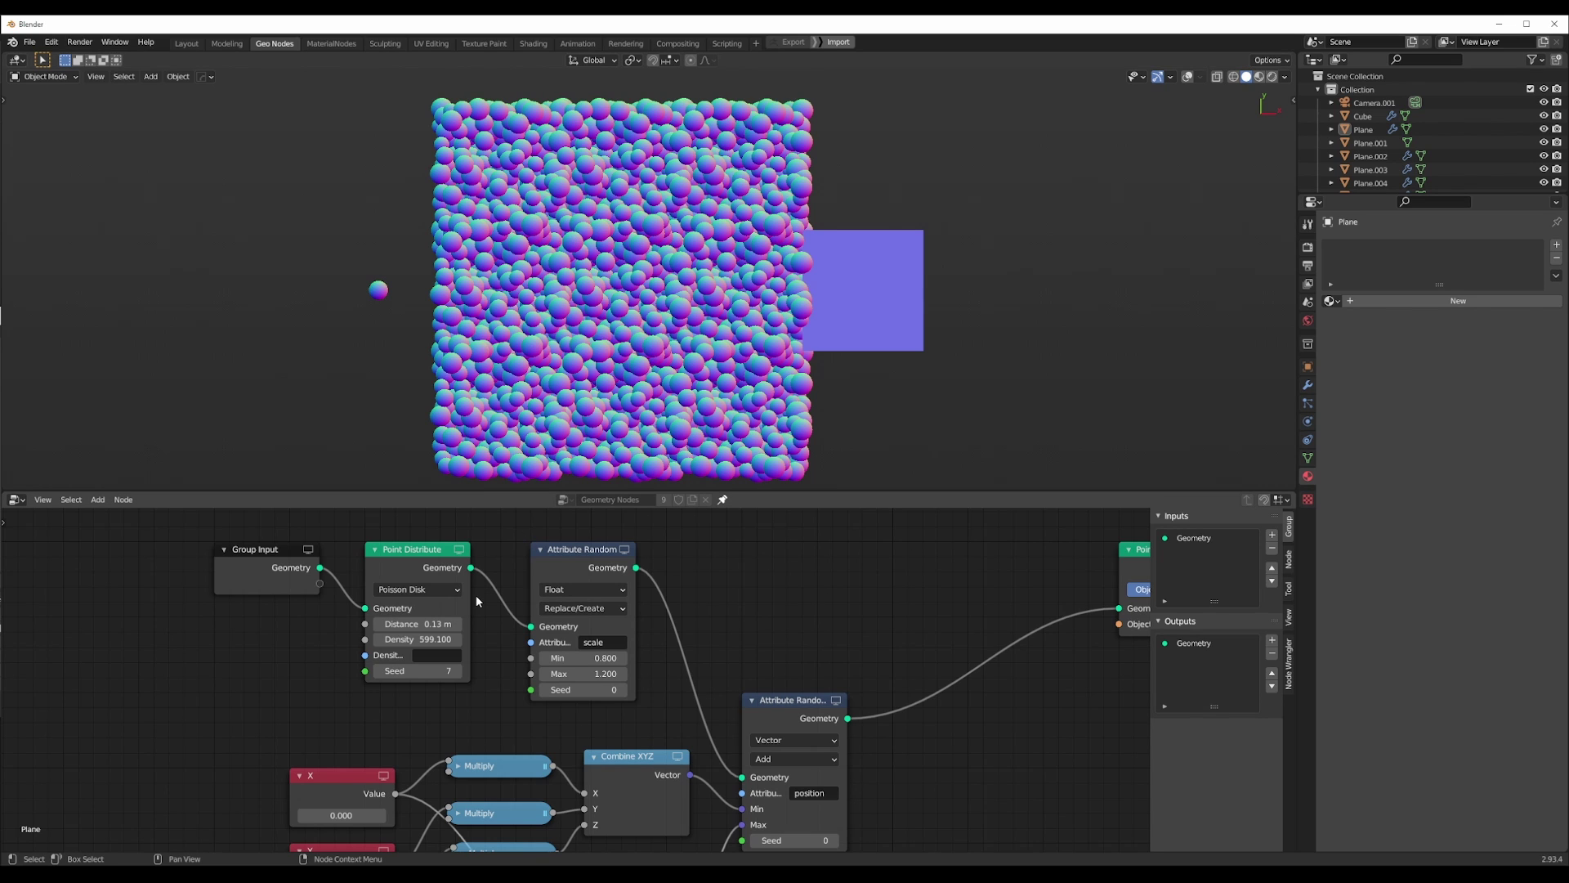
{"action": "left_click", "coordinate": [459, 671]}
{"action": "left_click", "coordinate": [459, 671]}
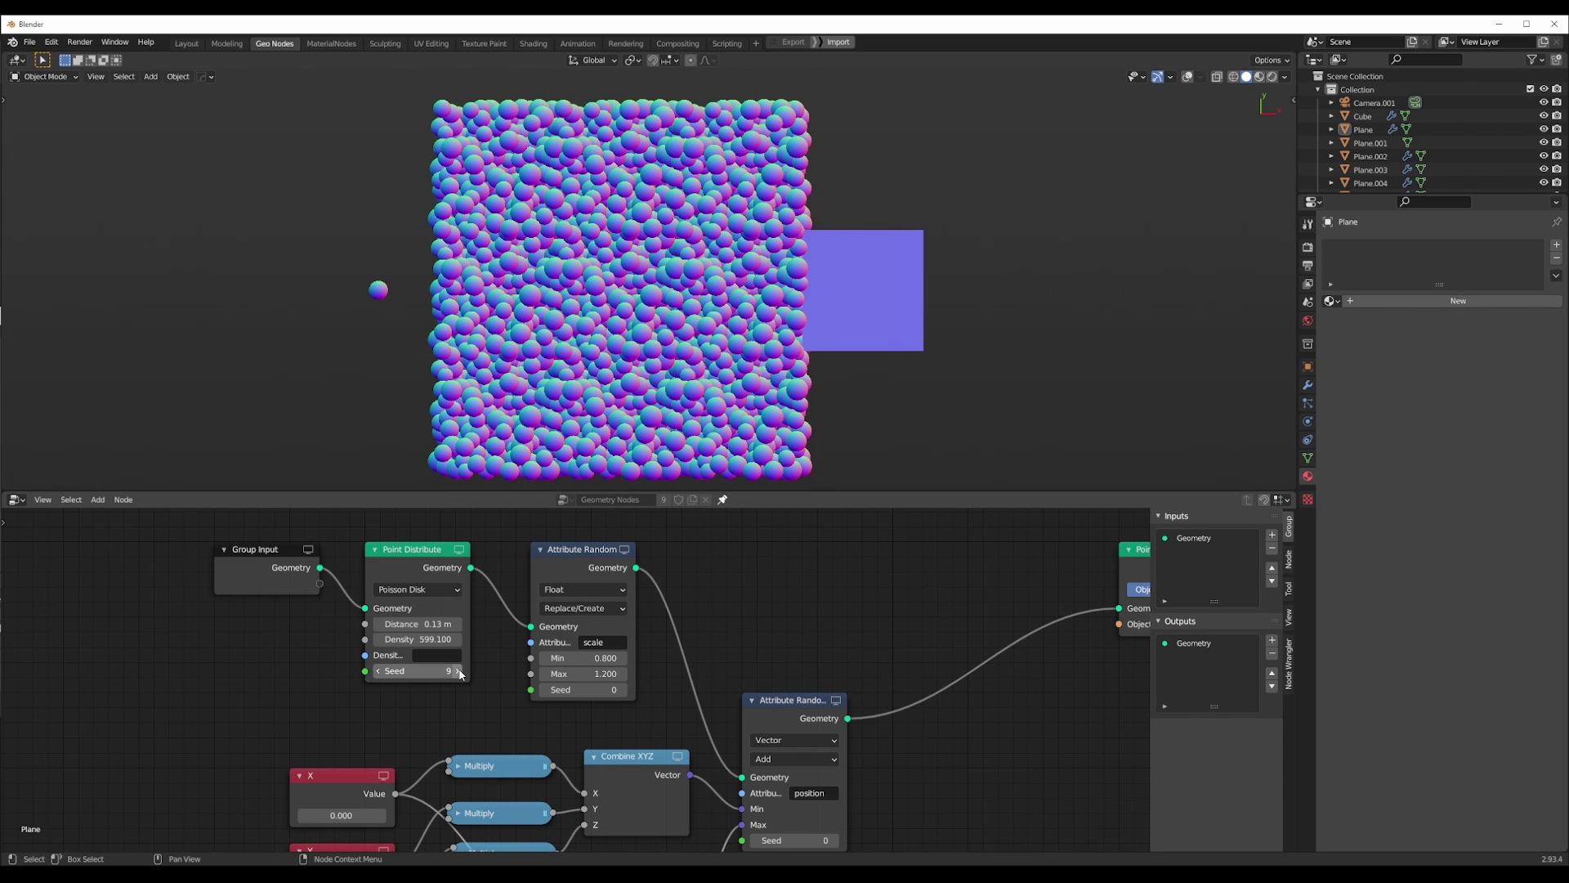
{"action": "left_click", "coordinate": [459, 671]}
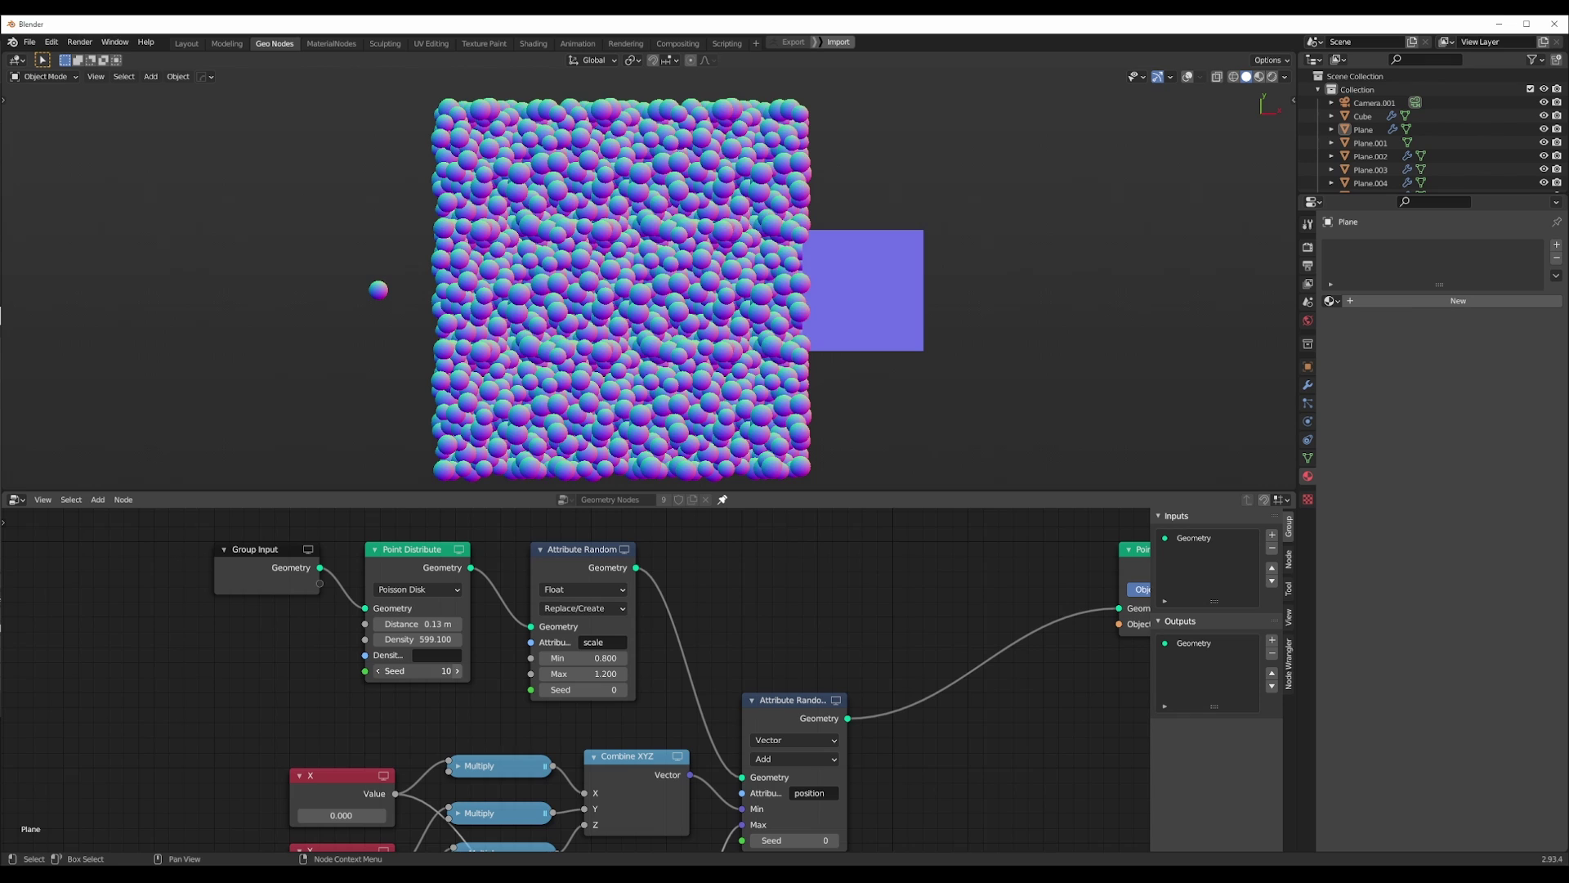
{"action": "left_click", "coordinate": [459, 671]}
{"action": "left_click", "coordinate": [458, 671]}
Set the Point Distribute node's Seed to 1 and check the whole grid for obvious repetition.
{"action": "left_click", "coordinate": [442, 670]}
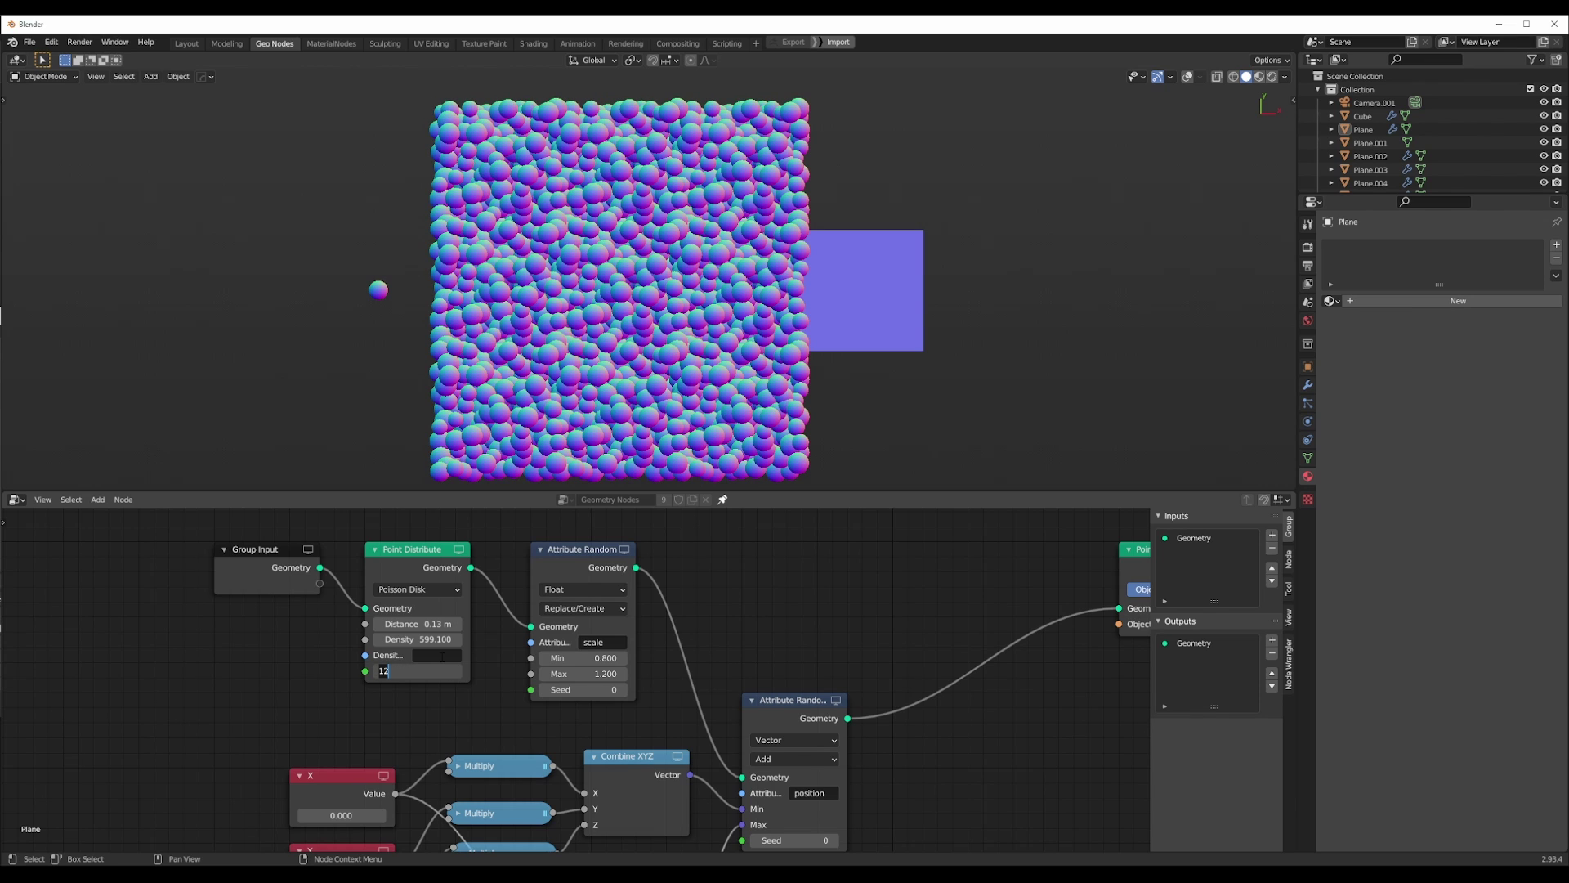
{"action": "type", "text": "1"}
{"action": "key", "text": "Return"}
{"action": "scroll", "coordinate": [619, 254], "scroll_direction": "down", "scroll_amount": 2}
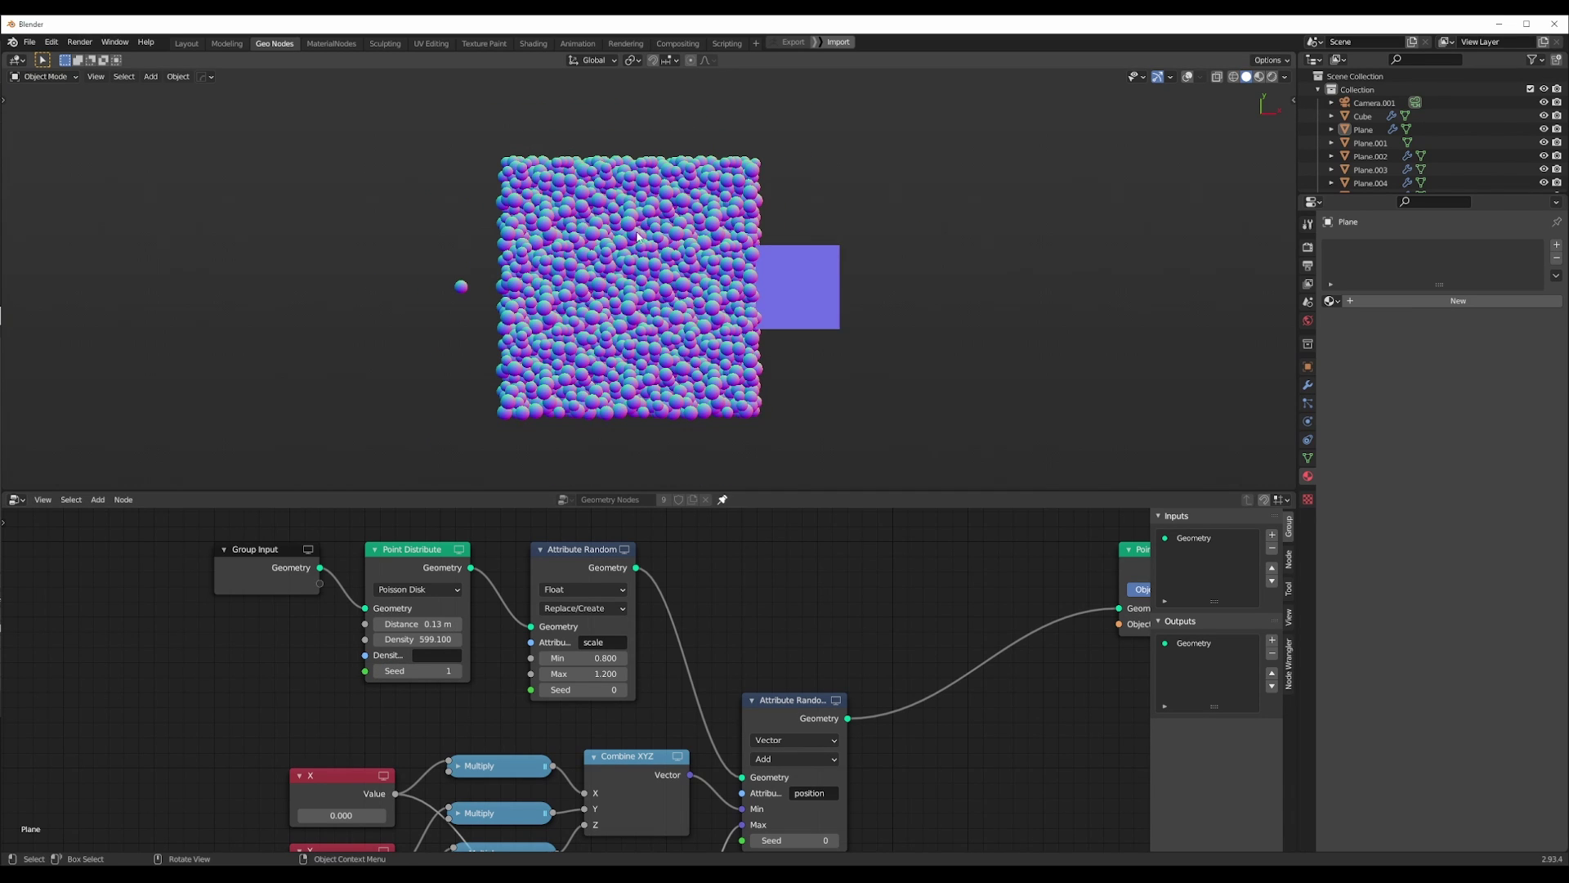
{"action": "scroll", "coordinate": [619, 254], "scroll_direction": "up", "scroll_amount": 3}
{"action": "scroll", "coordinate": [654, 312], "scroll_direction": "down", "scroll_amount": 1}
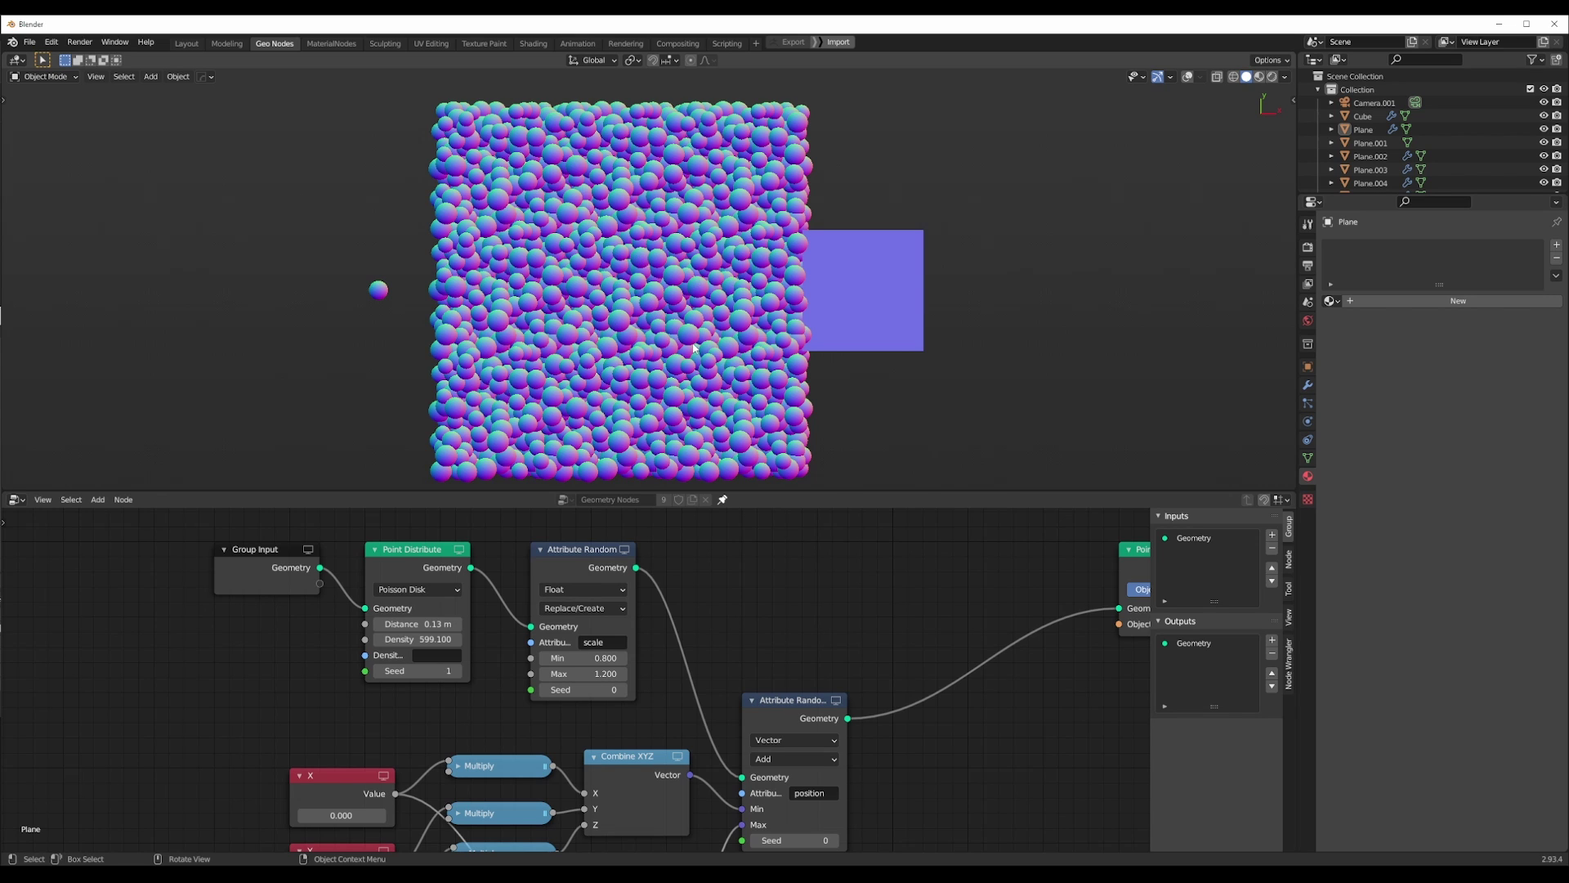
{"action": "scroll", "coordinate": [695, 307], "scroll_direction": "down", "scroll_amount": 2}
{"action": "scroll", "coordinate": [681, 308], "scroll_direction": "down", "scroll_amount": 3}
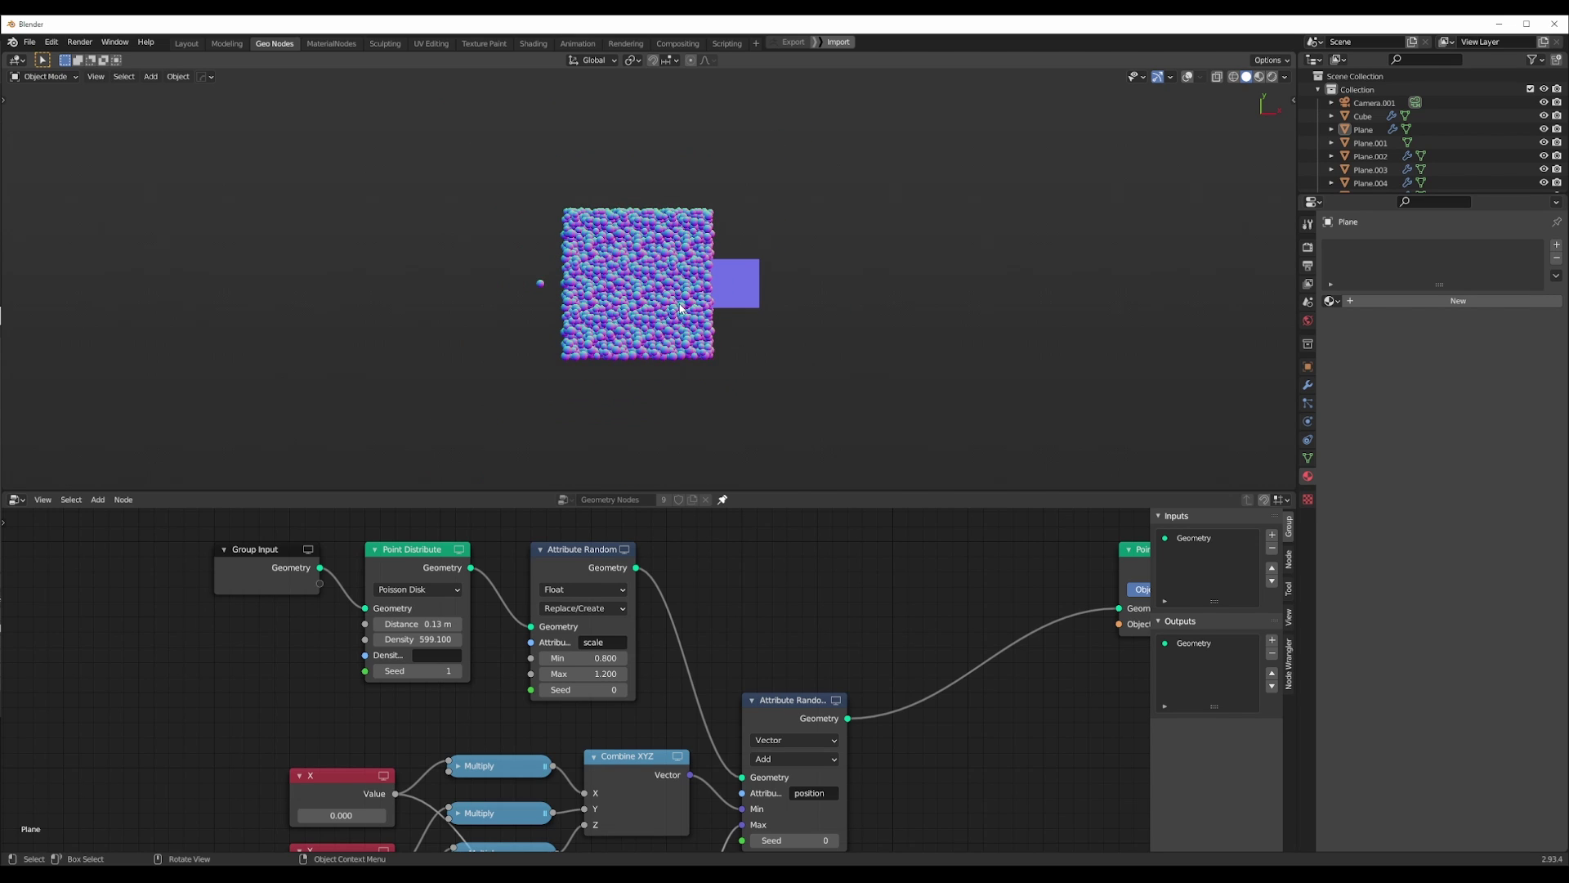
{"action": "scroll", "coordinate": [680, 310], "scroll_direction": "up", "scroll_amount": 5}
{"action": "middle_click_drag", "start_coordinate": [678, 317], "coordinate": [678, 303], "text": "shift"}
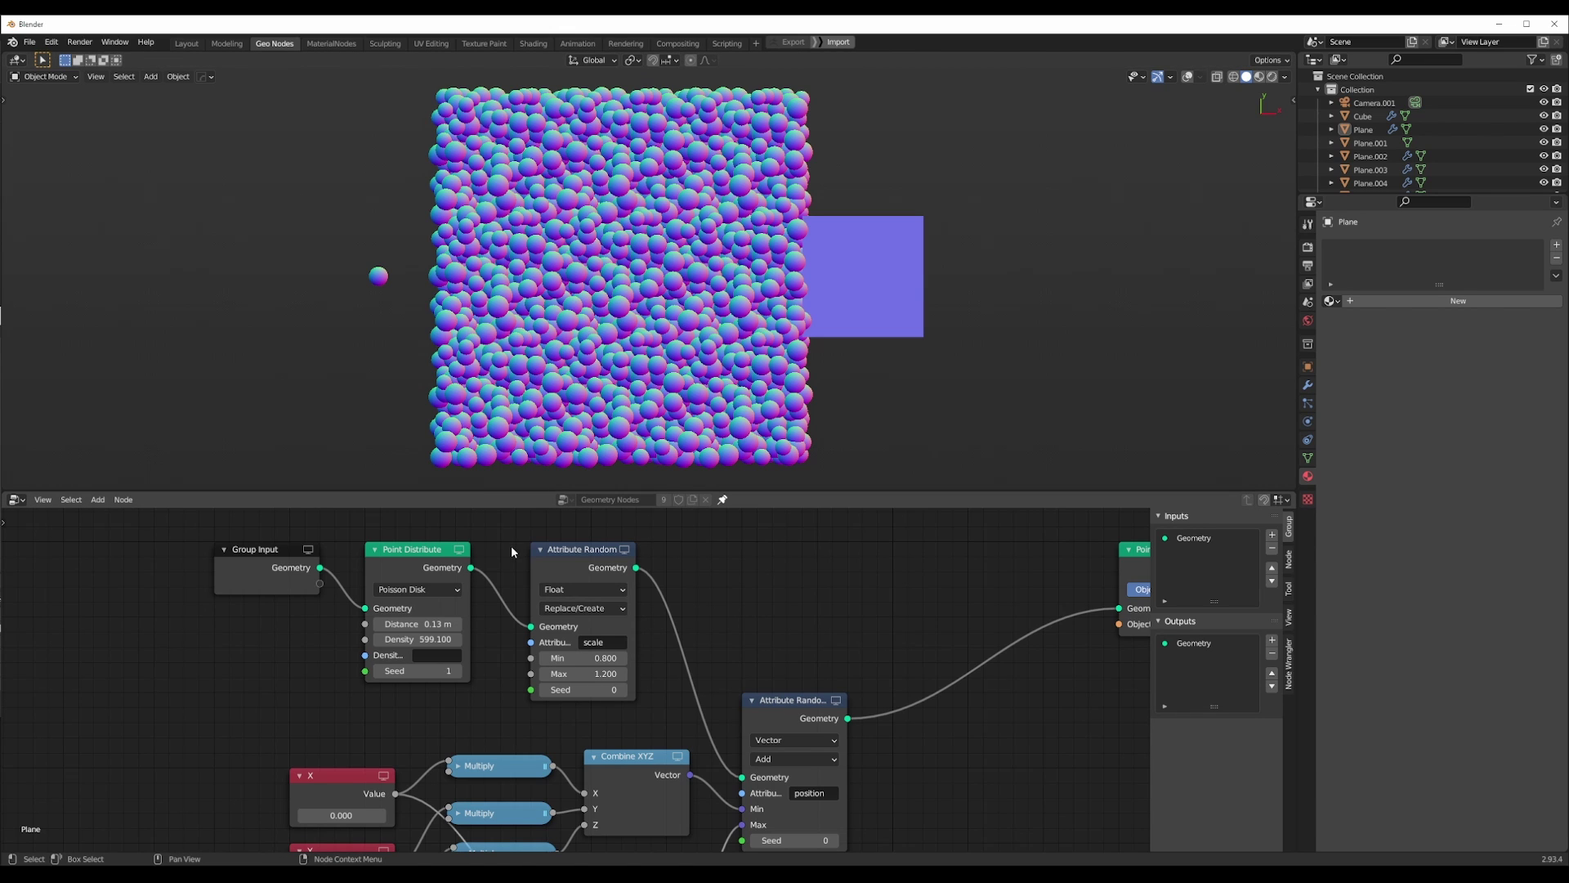
Try adjusting the X value node that feeds the position randomization, and undo the change.
{"action": "scroll", "coordinate": [418, 705], "scroll_direction": "down", "scroll_amount": 2}
{"action": "middle_click_drag", "start_coordinate": [419, 704], "coordinate": [457, 643]}
{"action": "left_click_drag", "start_coordinate": [395, 725], "coordinate": [437, 725], "text": "shift"}
{"action": "key", "text": "ctrl+z"}
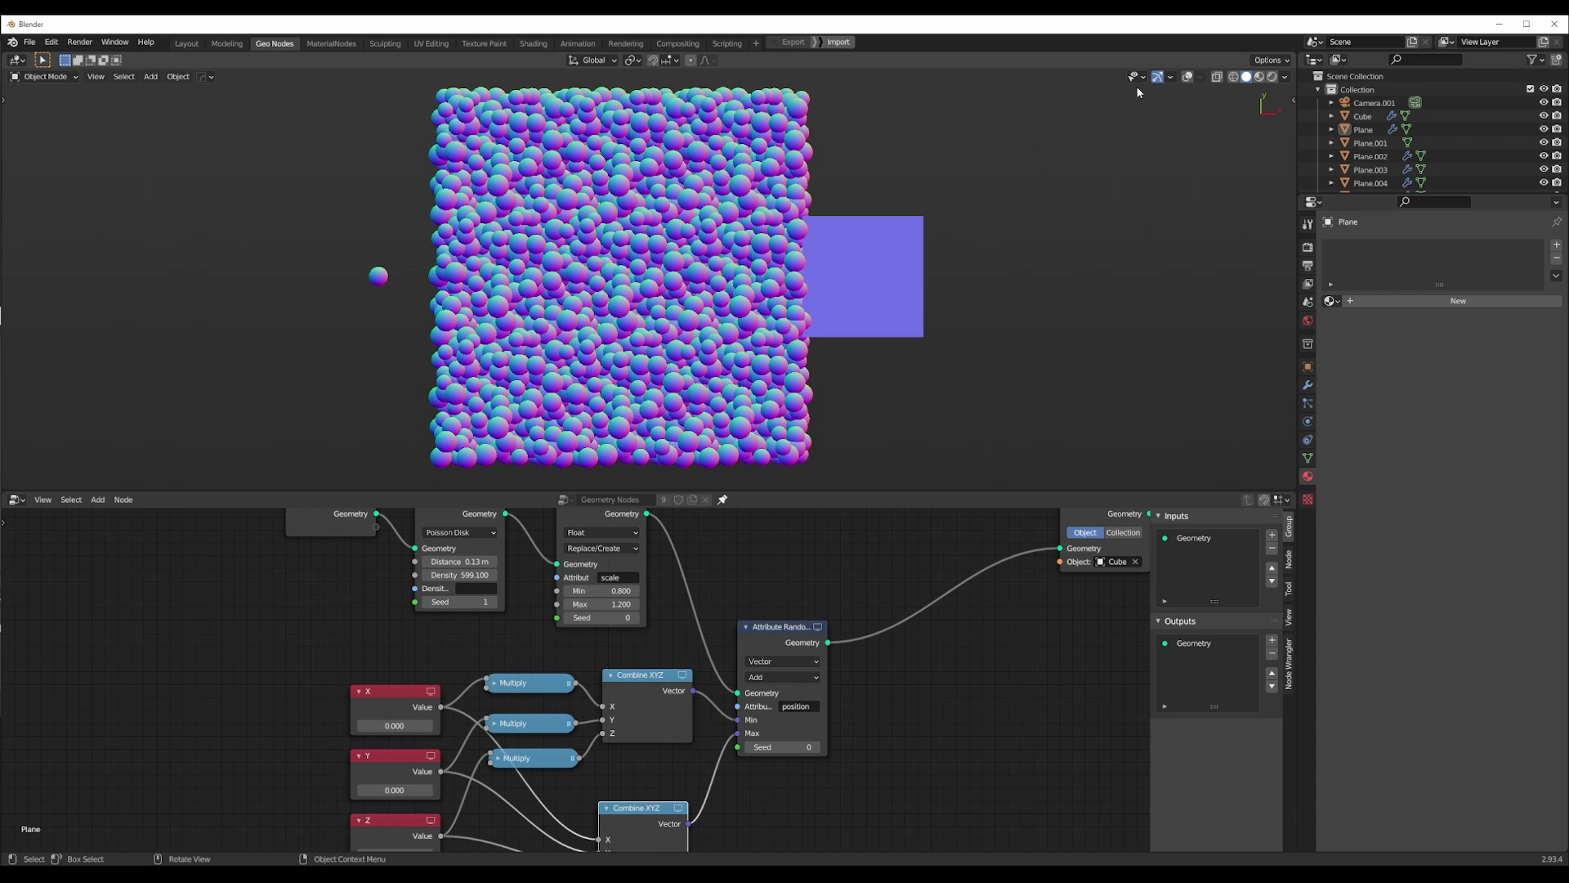
Look at the grid through the camera and make a viewport render image of the framed area.
{"action": "scroll", "coordinate": [642, 287], "scroll_direction": "up", "scroll_amount": 3}
{"action": "key", "text": "KP_0"}
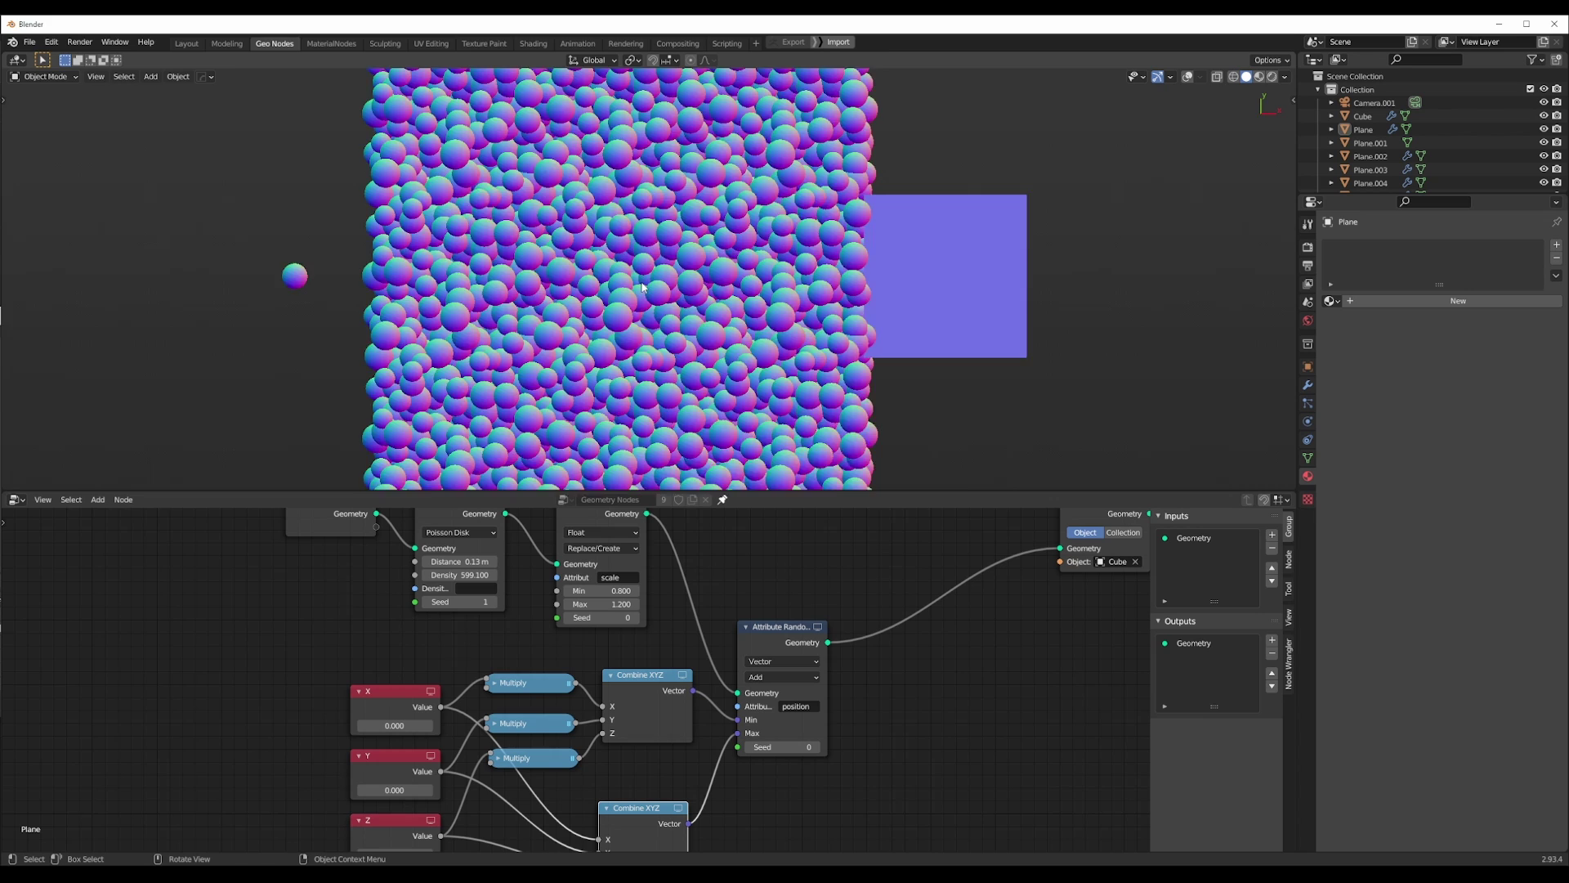
{"action": "scroll", "coordinate": [642, 287], "scroll_direction": "up", "scroll_amount": 3}
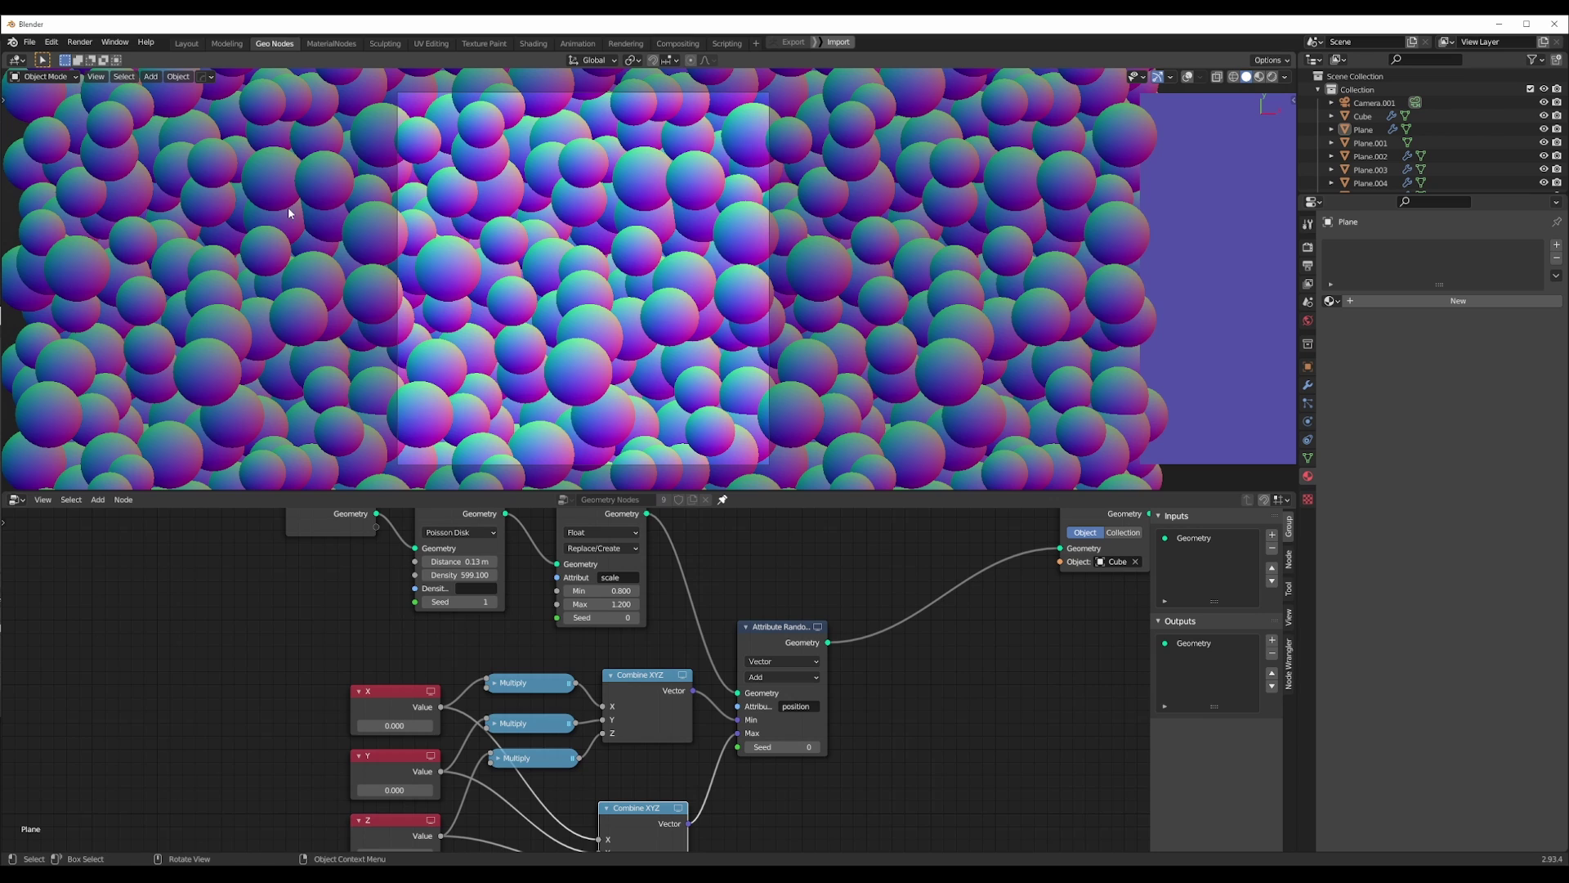
{"action": "left_click", "coordinate": [96, 76]}
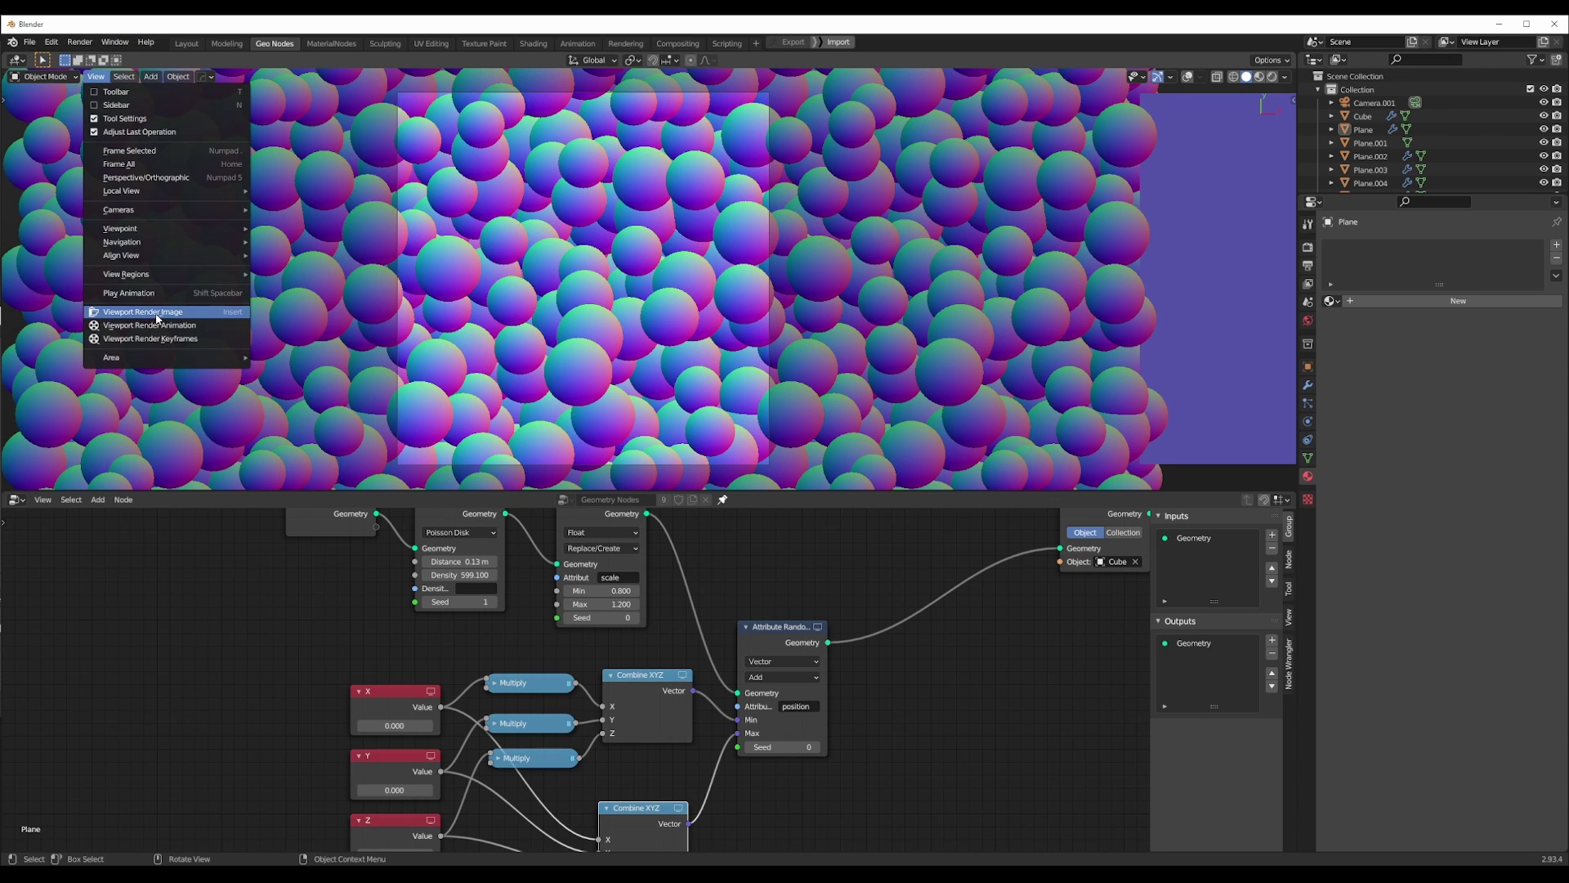
{"action": "left_click", "coordinate": [157, 315]}
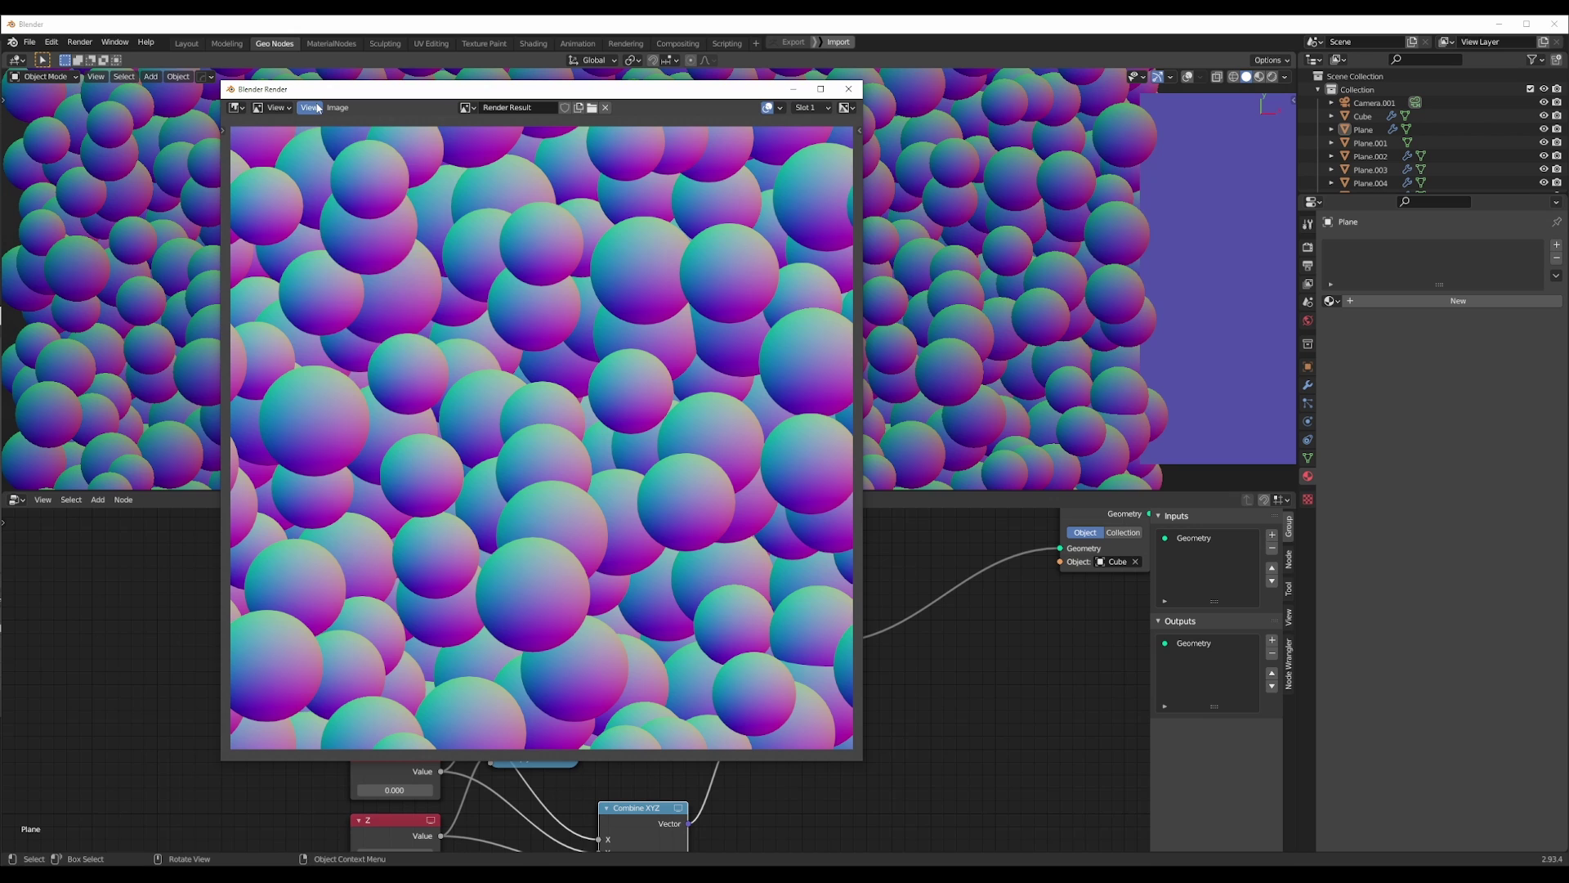
Save the render as TilingTexture.png, overwriting the existing file on the Desktop, and close the render window.
{"action": "left_click", "coordinate": [310, 107]}
{"action": "mouse_move", "coordinate": [338, 107]}
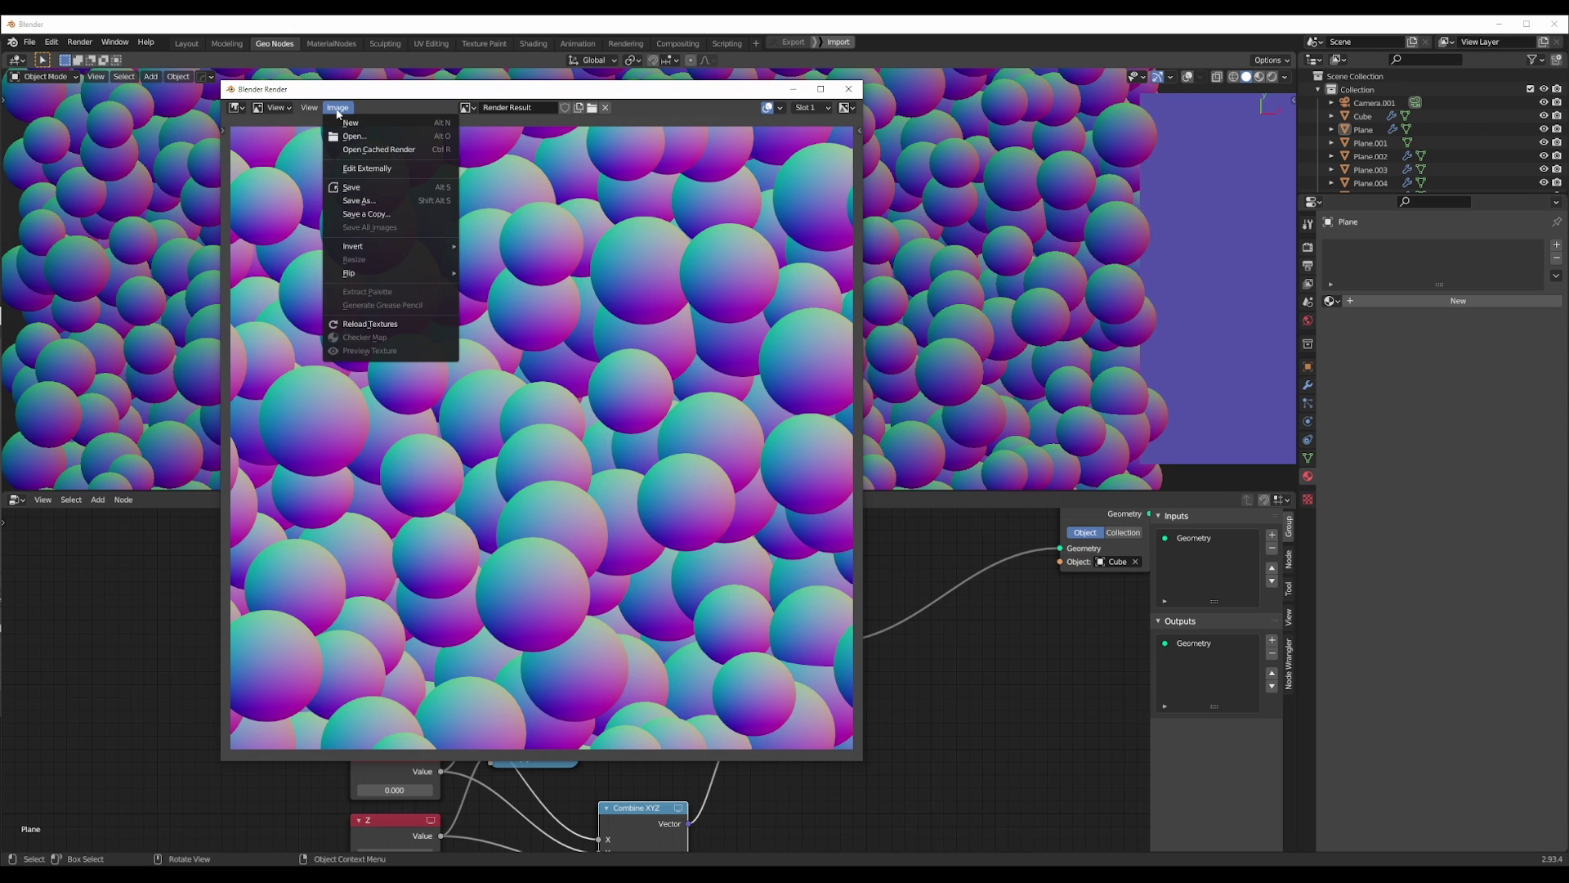
{"action": "left_click", "coordinate": [406, 201]}
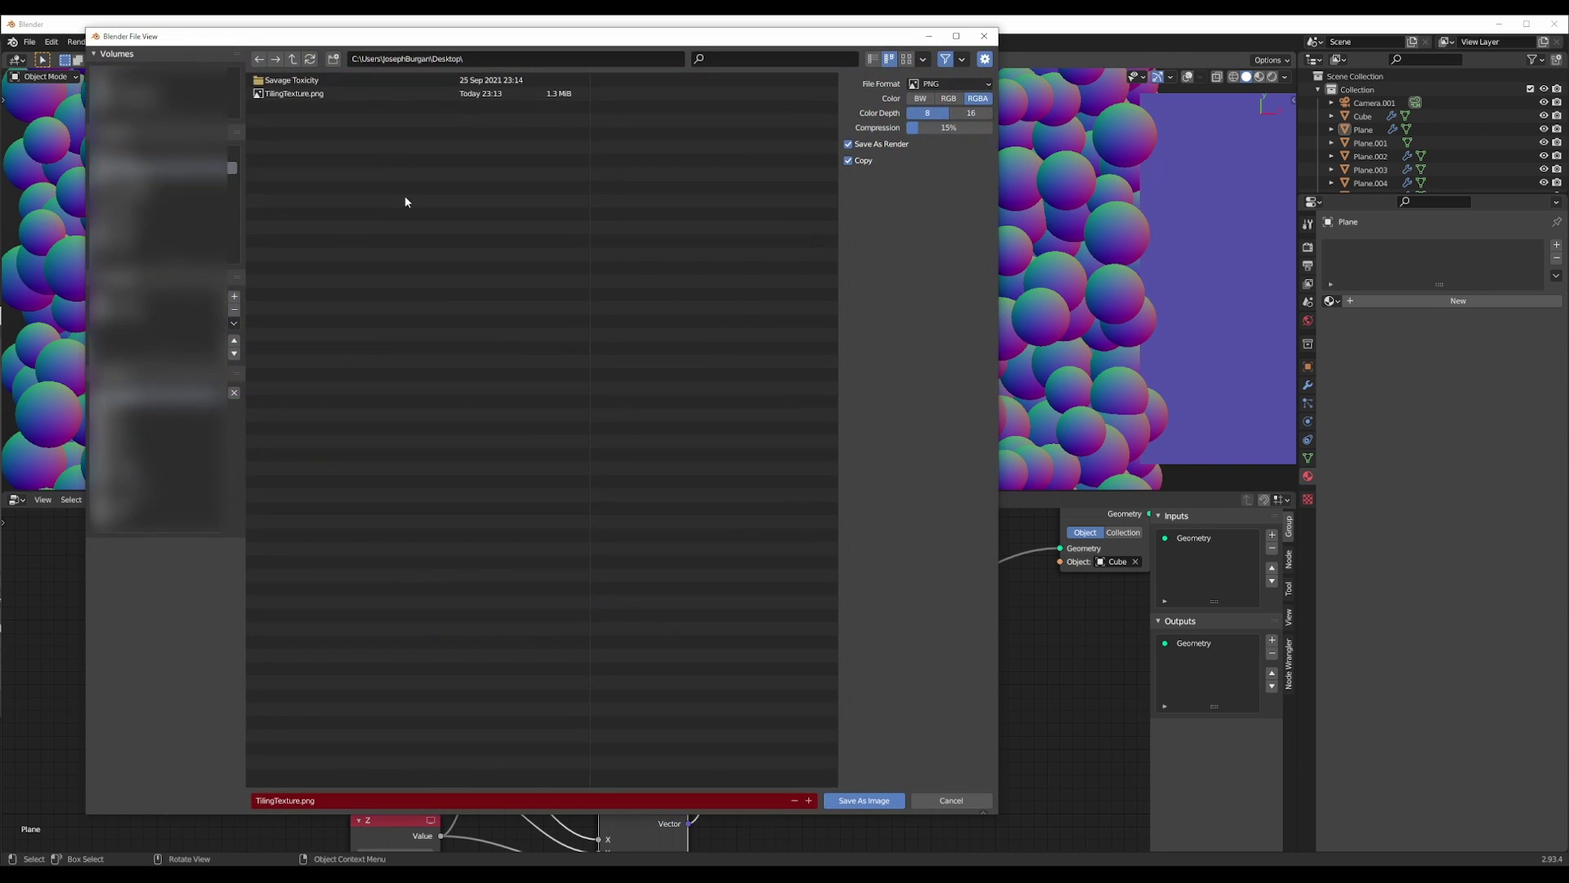
{"action": "left_click", "coordinate": [866, 802]}
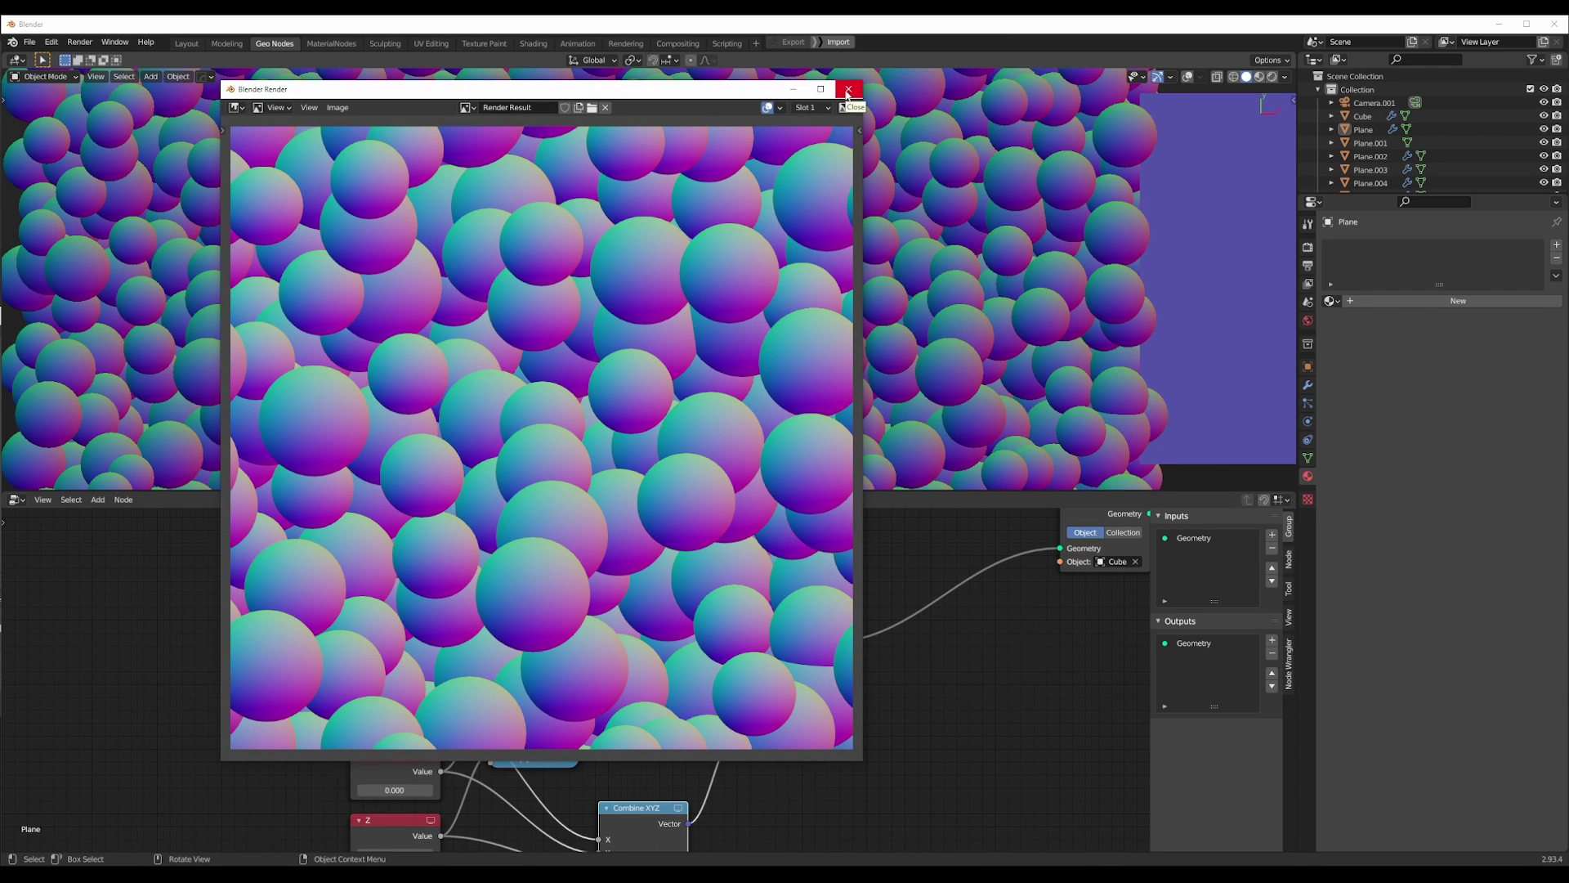
{"action": "left_click", "coordinate": [847, 92]}
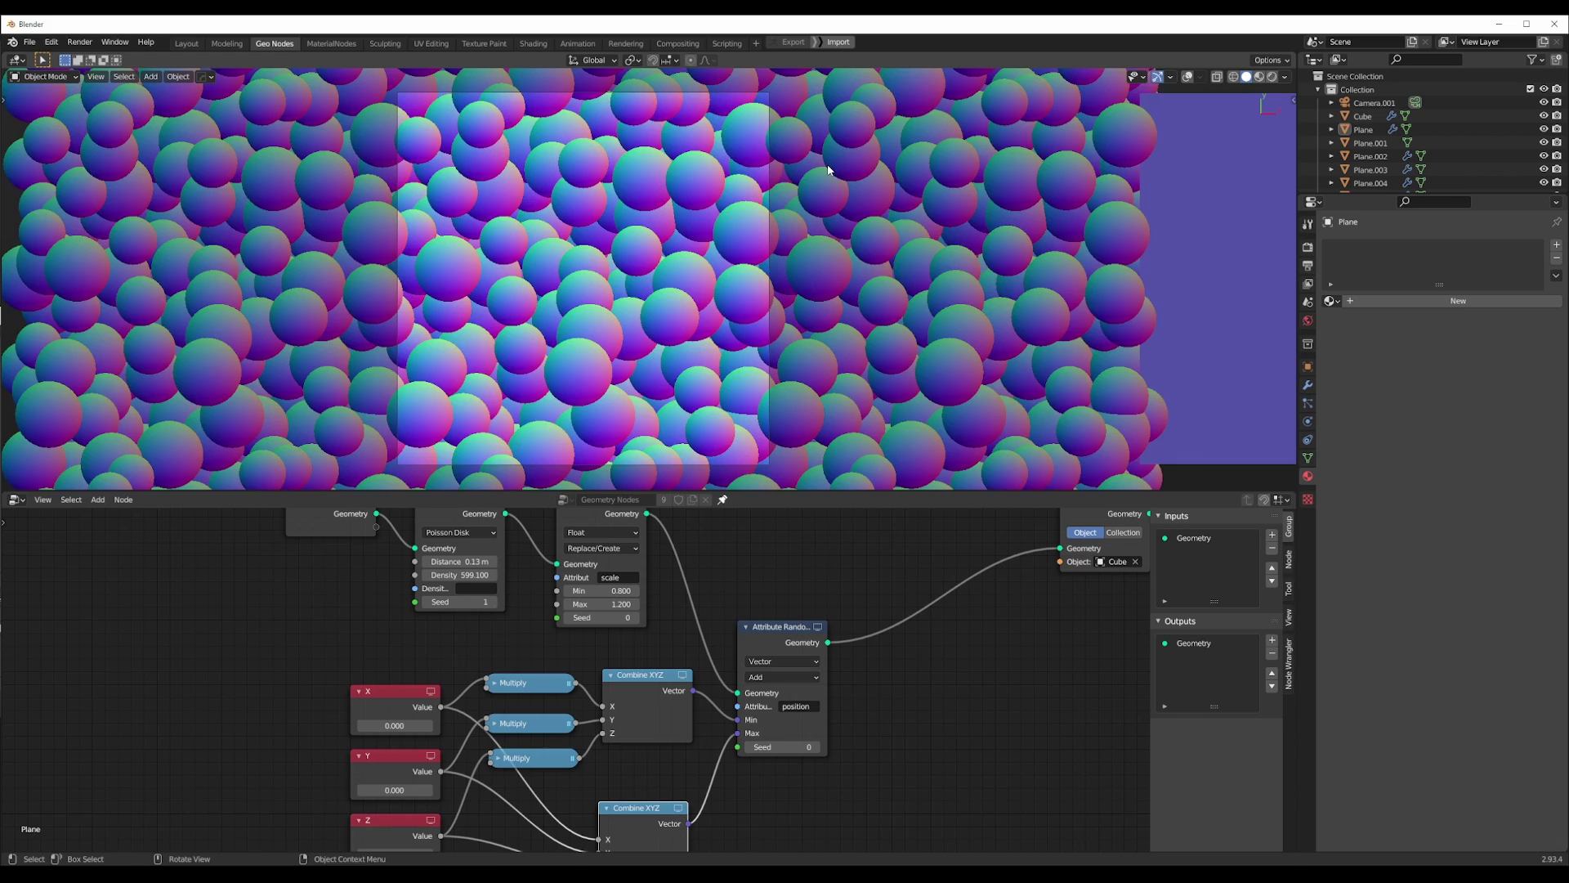
Select the textured plane beside the sphere grid, show it in material preview shading, and move it along X clear of the spheres.
{"action": "scroll", "coordinate": [795, 231], "scroll_direction": "down", "scroll_amount": 3}
{"action": "mouse_move", "coordinate": [966, 287]}
{"action": "middle_mouse_down", "text": "shift"}
{"action": "mouse_move", "coordinate": [851, 270]}
{"action": "mouse_move", "coordinate": [916, 269]}
{"action": "mouse_move", "coordinate": [892, 219]}
{"action": "middle_mouse_up", "text": "shift"}
{"action": "left_click", "coordinate": [851, 270]}
{"action": "key", "text": "KP_Decimal"}
{"action": "left_click", "coordinate": [1259, 77]}
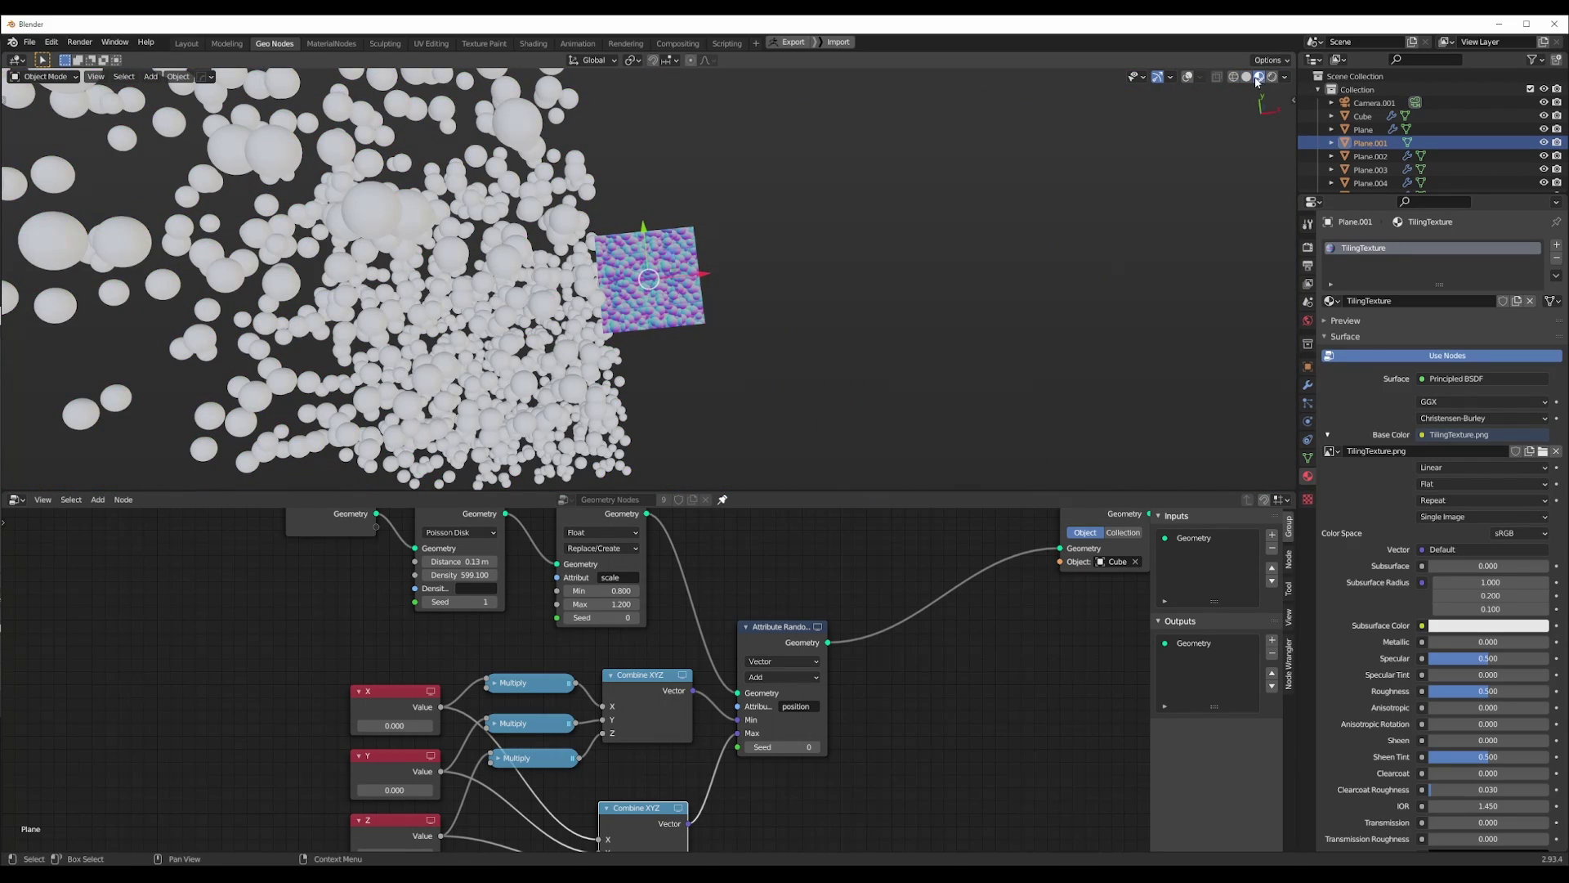
{"action": "scroll", "coordinate": [735, 286], "scroll_direction": "up", "scroll_amount": 3}
{"action": "key", "text": "g"}
{"action": "key", "text": "x"}
{"action": "left_click", "coordinate": [870, 310]}
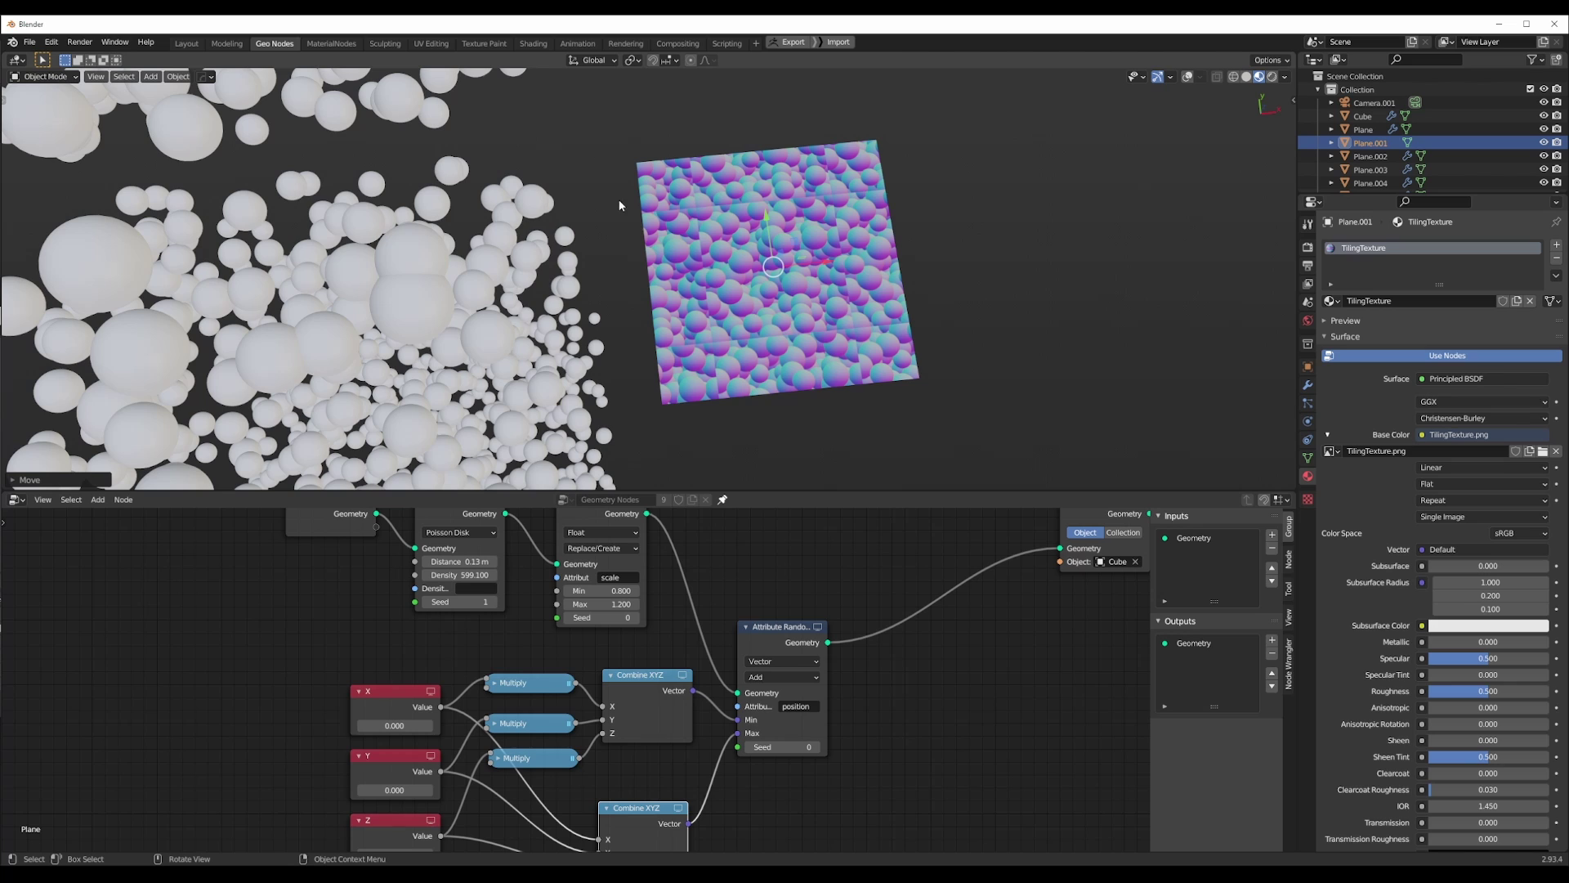
Switch to the UV Editing workspace and frame the textured plane at an angle in material preview shading.
{"action": "left_click", "coordinate": [431, 43]}
{"action": "middle_click_drag", "start_coordinate": [1028, 476], "coordinate": [764, 437], "text": "shift"}
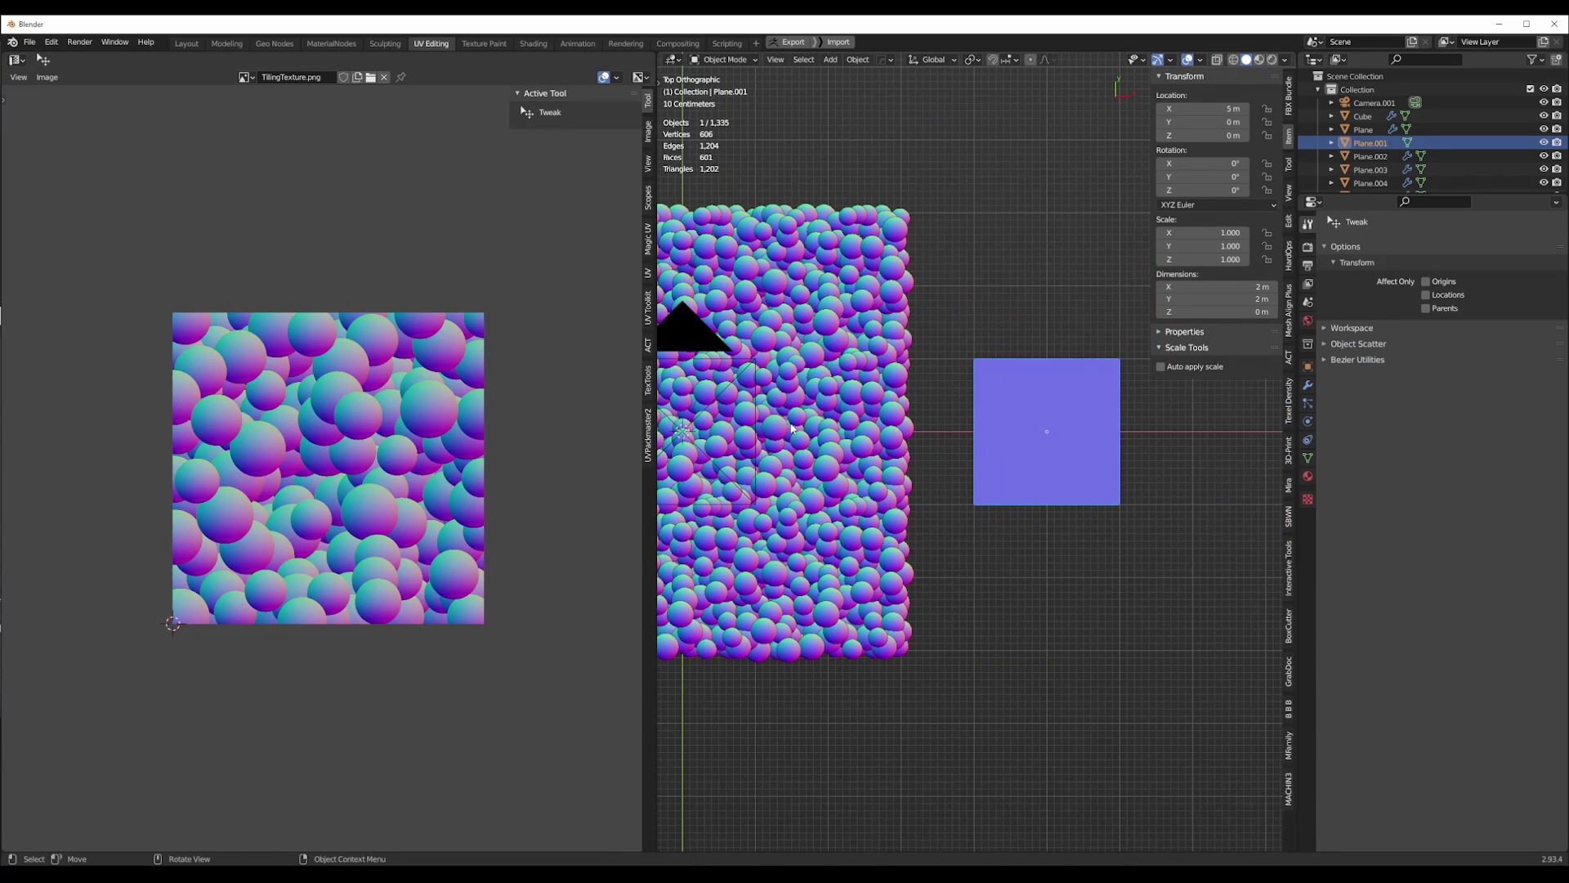
{"action": "key", "text": "KP_Decimal"}
{"action": "middle_click_drag", "start_coordinate": [972, 446], "coordinate": [940, 391]}
{"action": "left_click", "coordinate": [1258, 60]}
{"action": "middle_click_drag", "start_coordinate": [946, 454], "coordinate": [1018, 398], "text": "shift"}
{"action": "scroll", "coordinate": [914, 438], "scroll_direction": "up", "scroll_amount": 2}
{"action": "scroll", "coordinate": [914, 438], "scroll_direction": "down", "scroll_amount": 2}
{"action": "key", "text": "n"}
{"action": "middle_click_drag", "start_coordinate": [1018, 398], "coordinate": [1021, 413]}
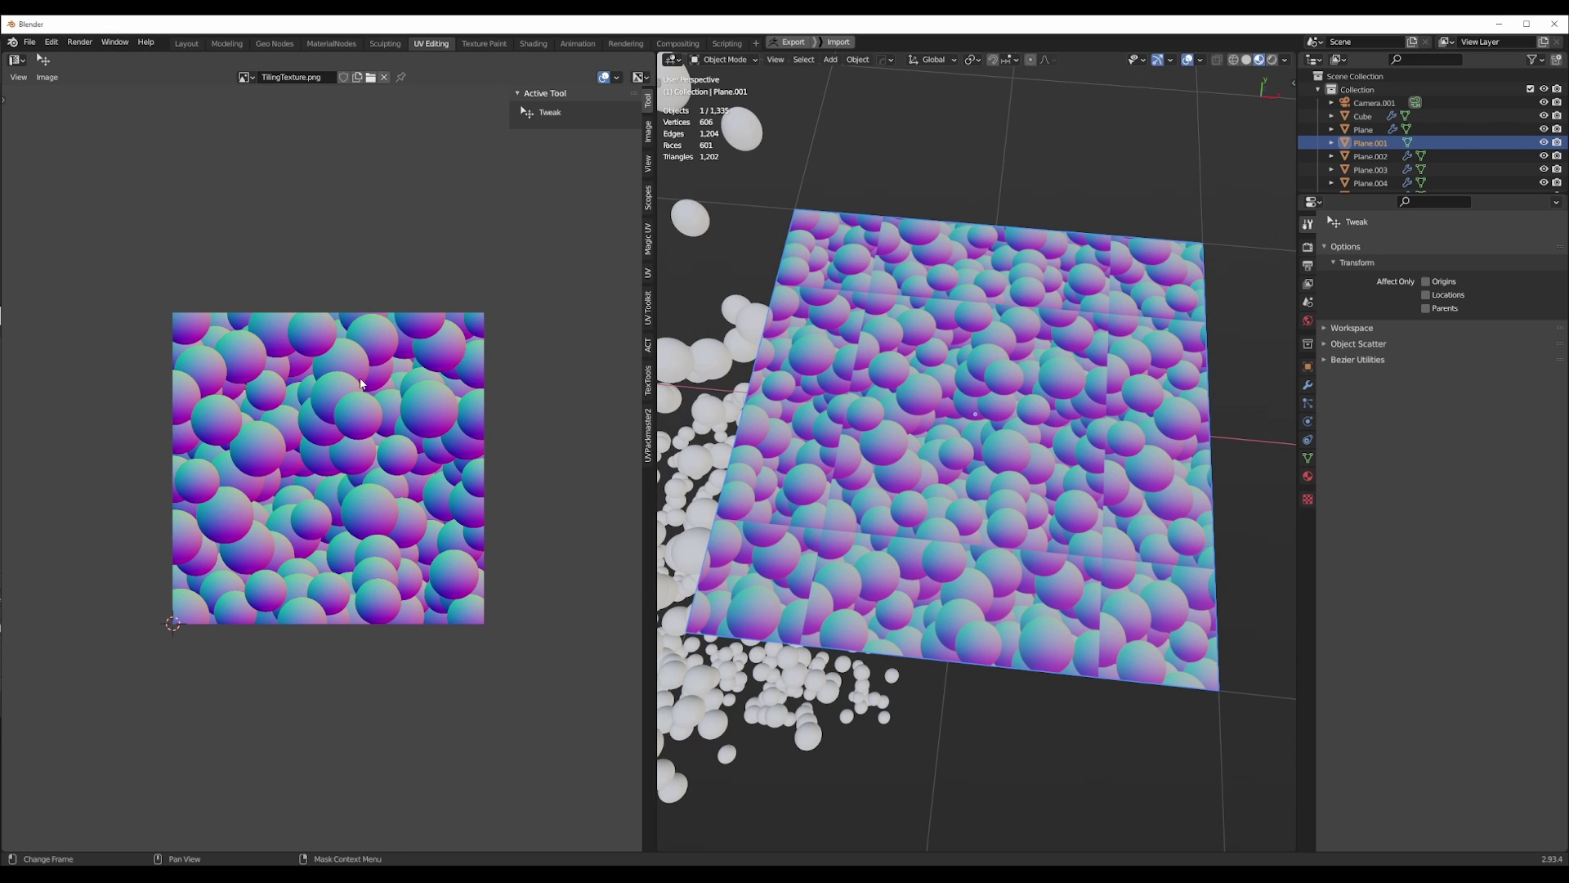
Reload TilingTexture.png in the image editor so the plane uses the newly saved render.
{"action": "left_click", "coordinate": [50, 78]}
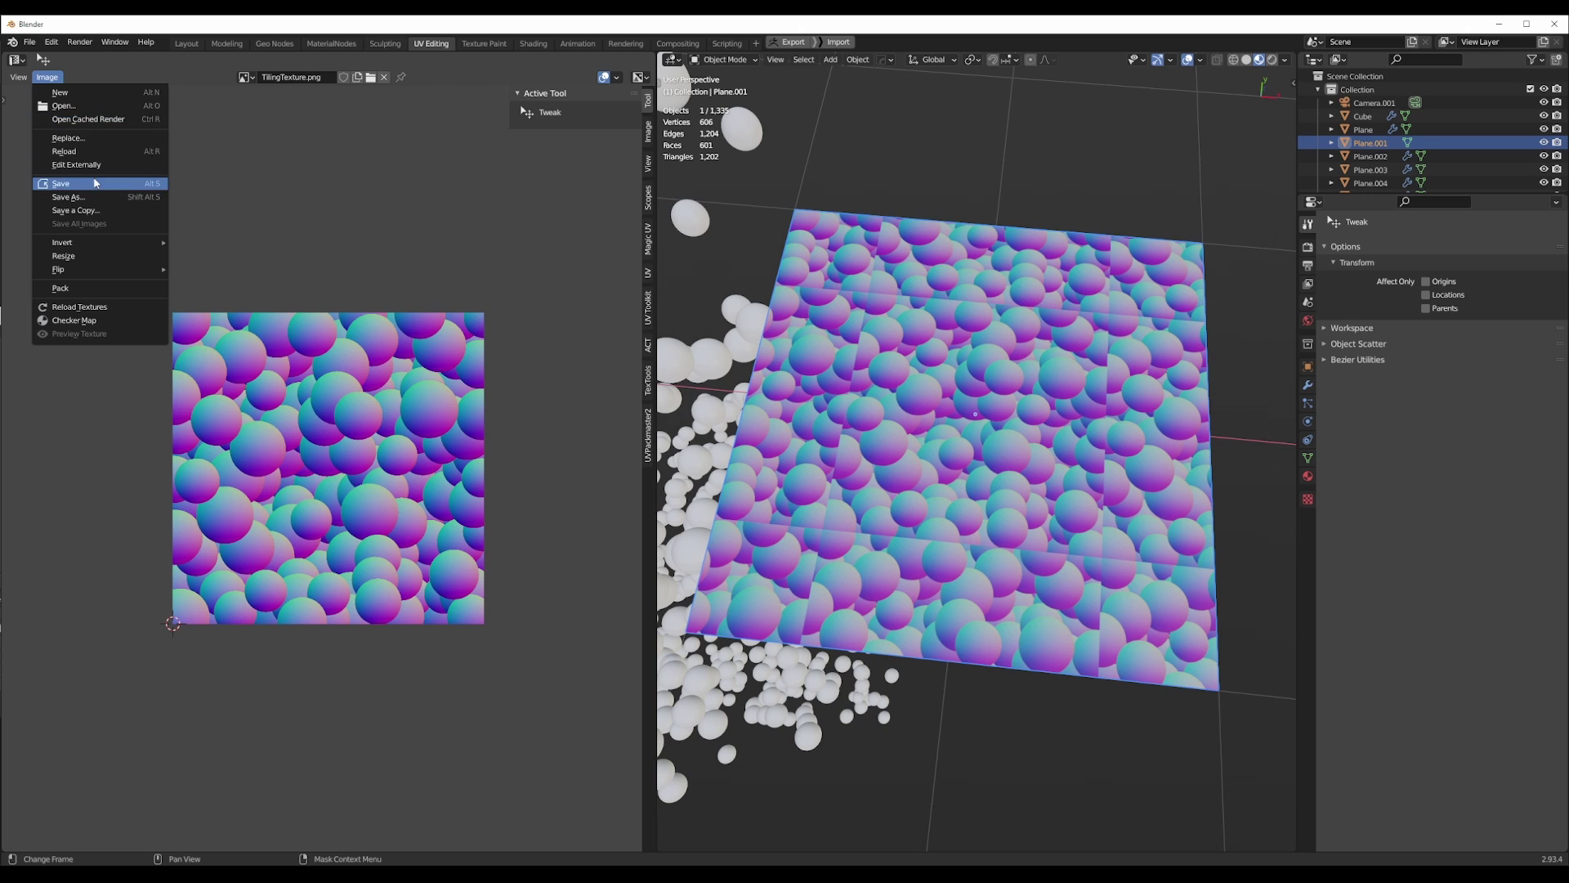
{"action": "left_click", "coordinate": [89, 152]}
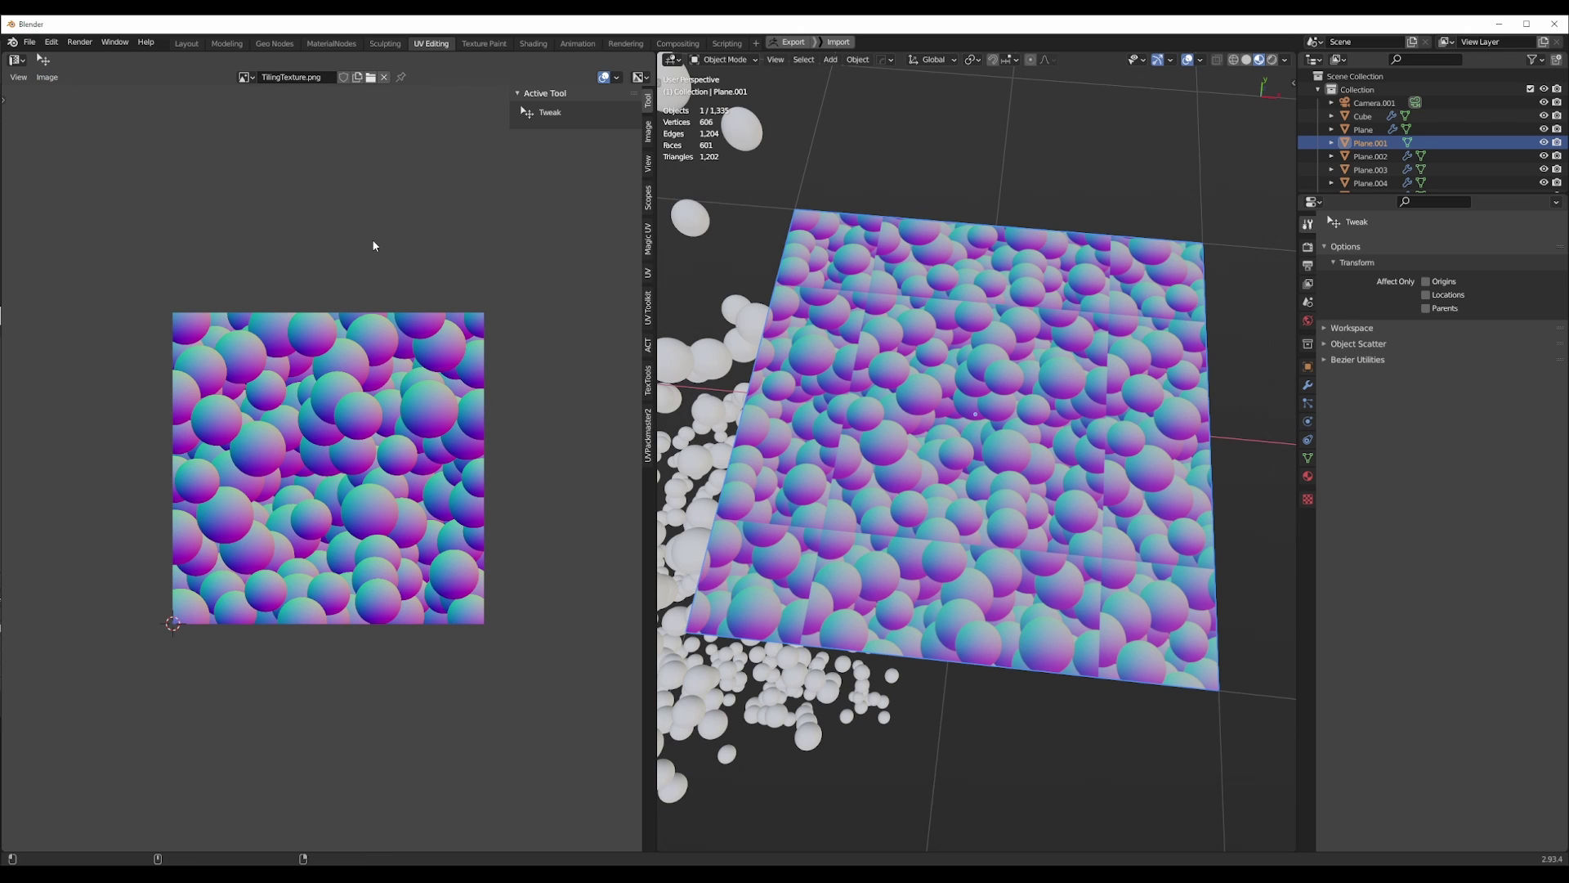
{"action": "key", "text": "alt+r"}
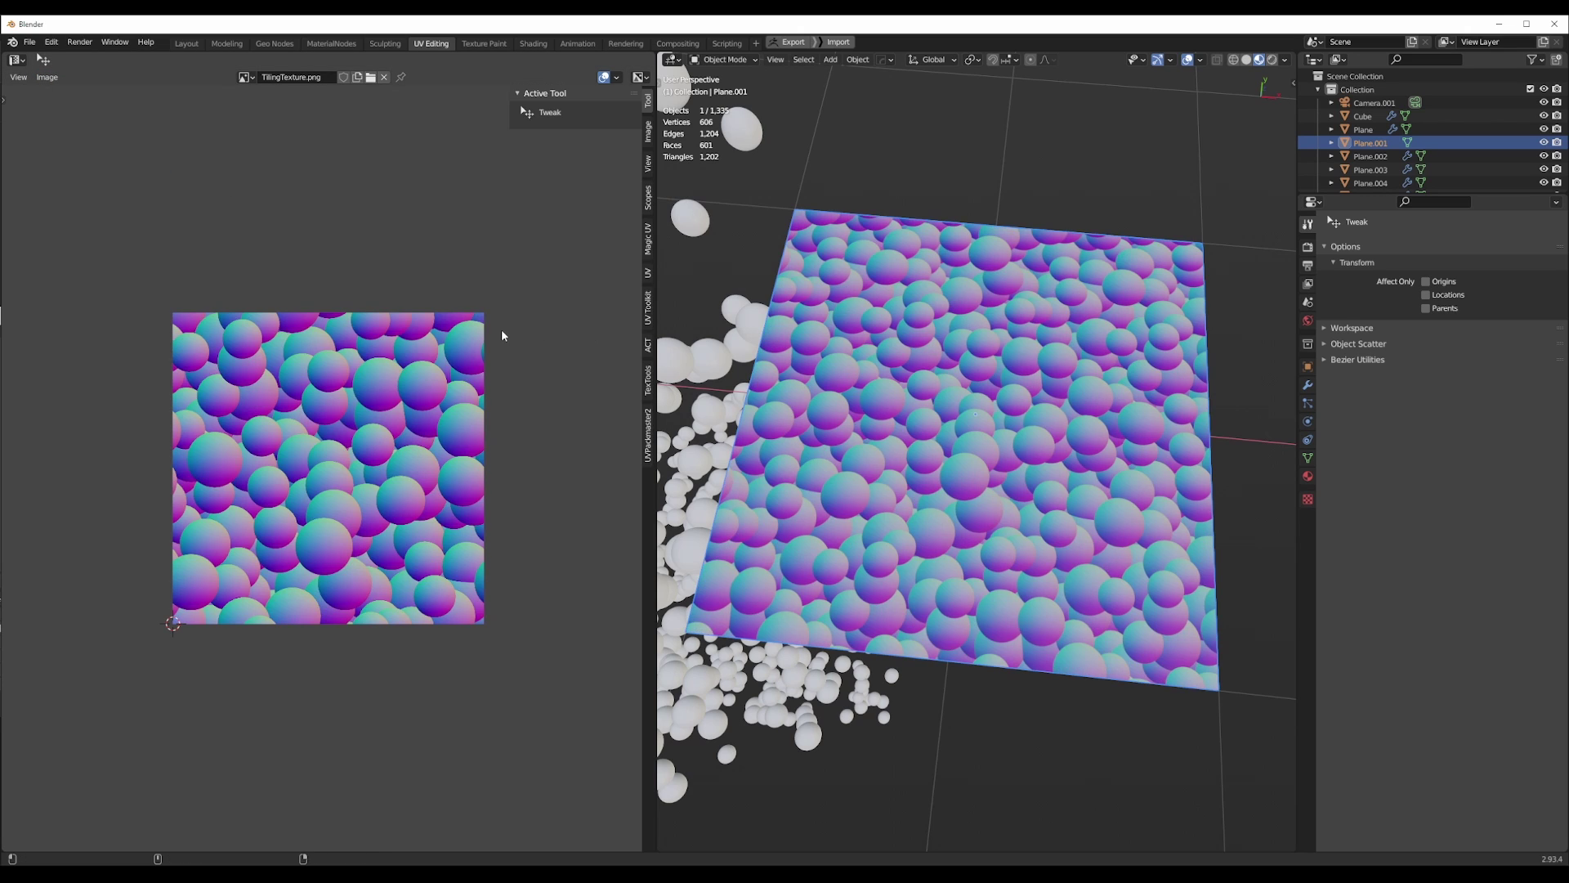
Undo the textured plane's last move, and shift it away from the spheres again.
{"action": "key", "text": "ctrl+z"}
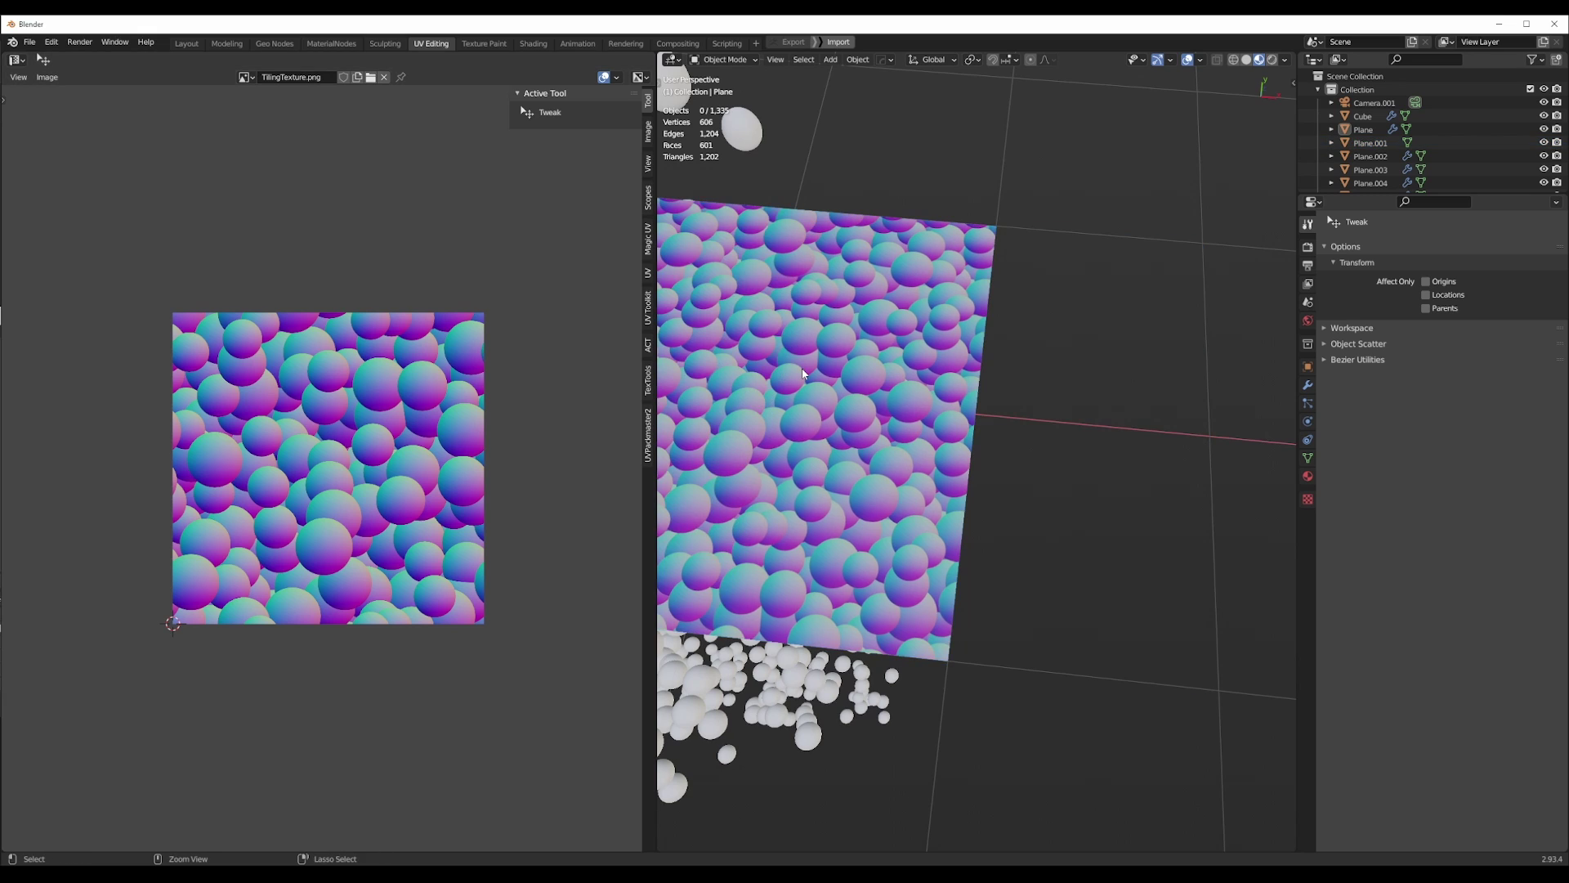
{"action": "scroll", "coordinate": [832, 382], "scroll_direction": "down", "scroll_amount": 4}
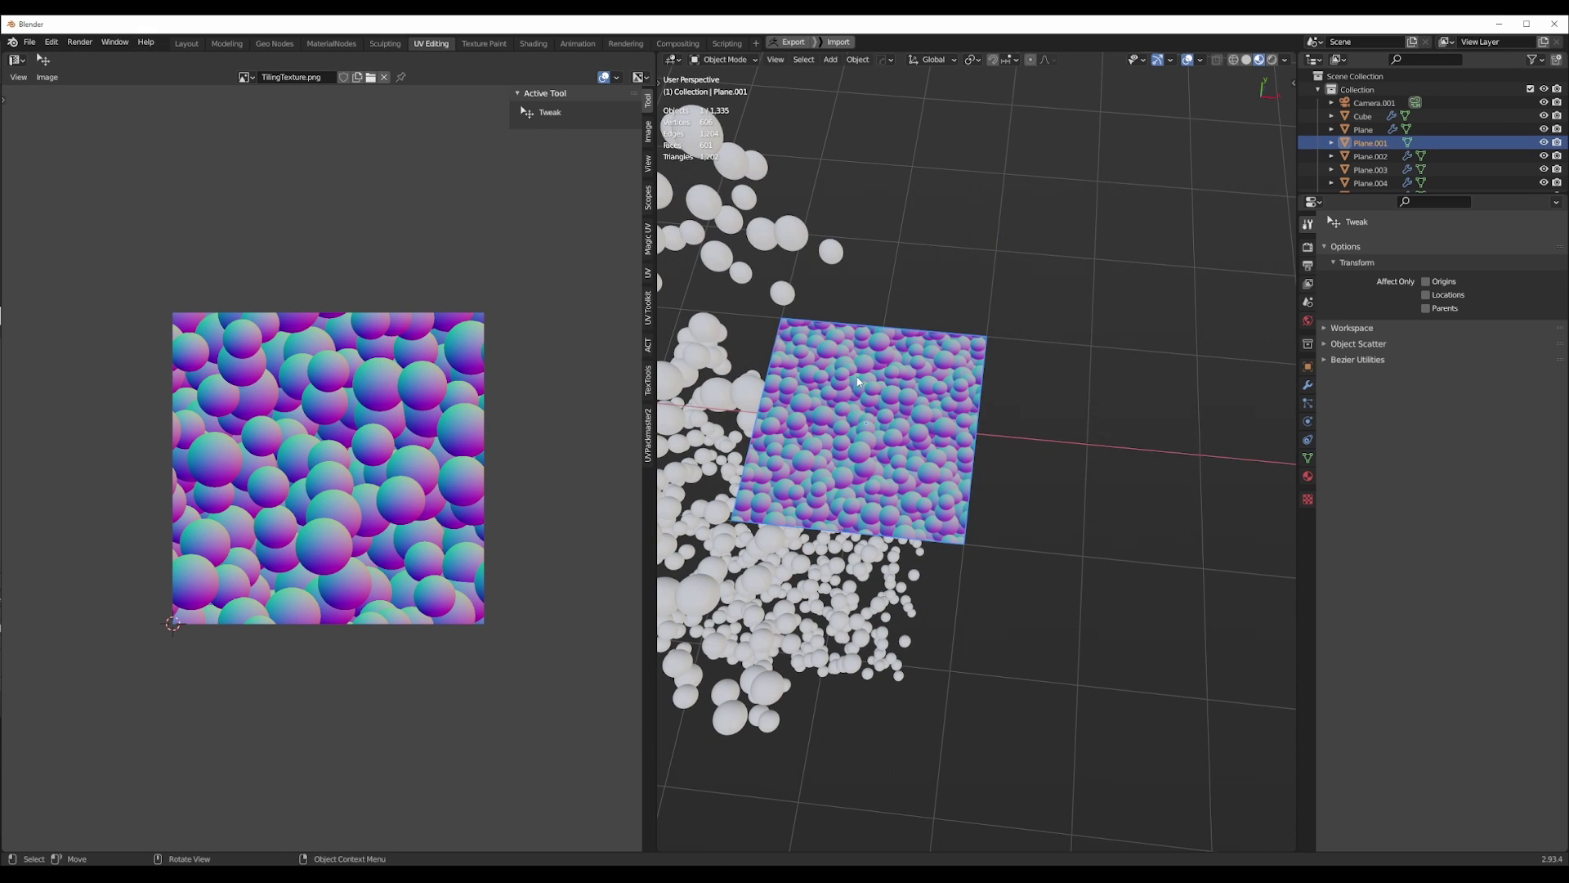
{"action": "left_click_drag", "start_coordinate": [858, 381], "coordinate": [977, 389]}
{"action": "scroll", "coordinate": [988, 430], "scroll_direction": "up", "scroll_amount": 5}
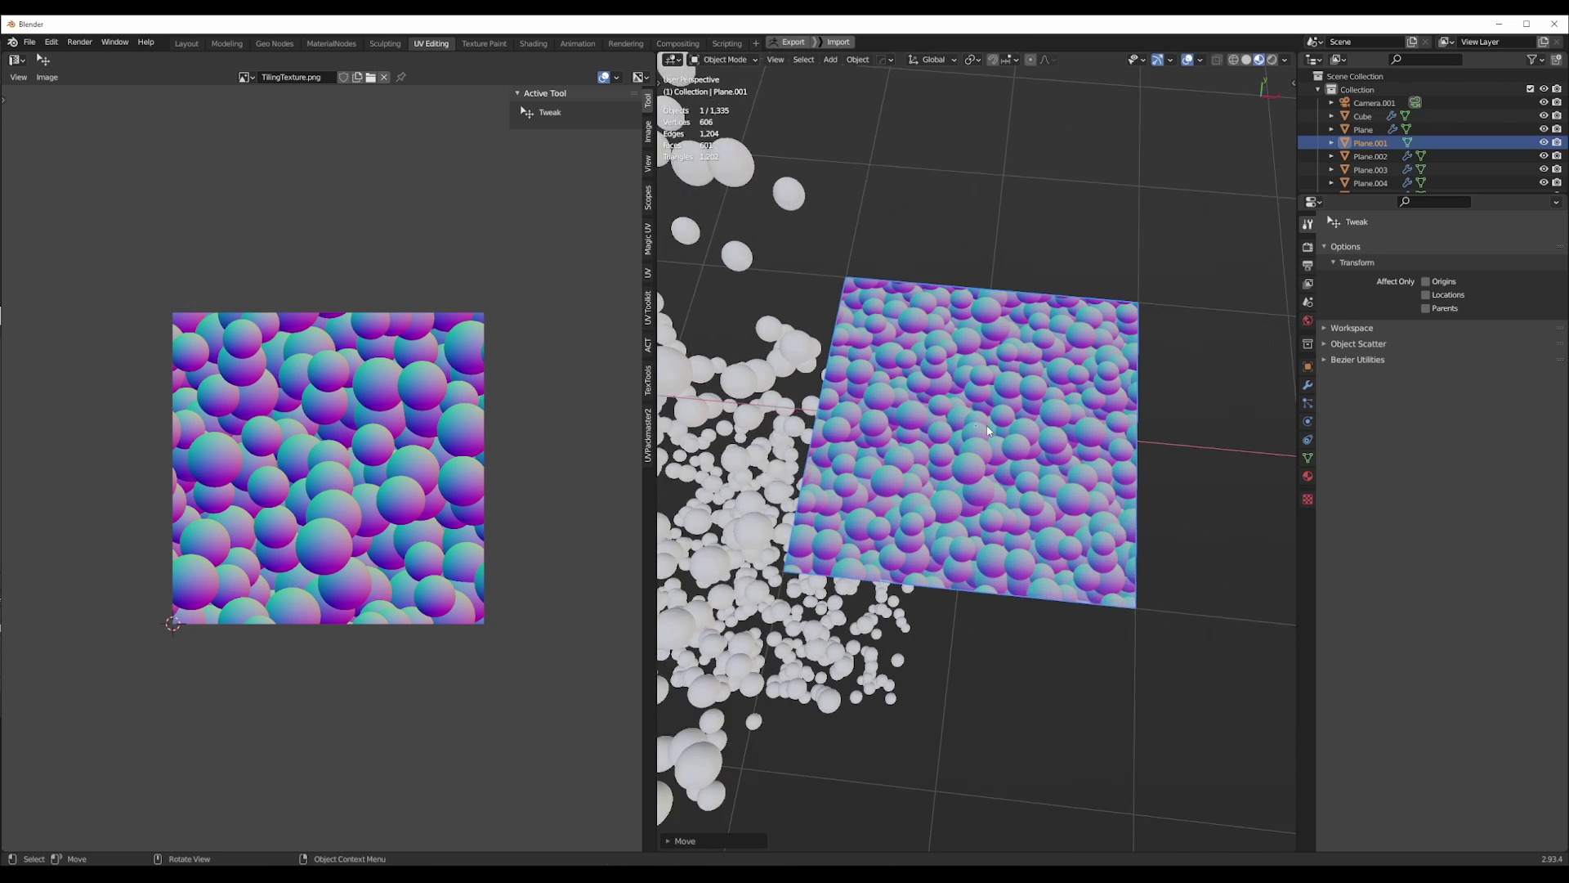
Scale the plane's UVs beyond the image bounds, reduce them slightly, and inspect the repeated texture for seams.
{"action": "scroll", "coordinate": [439, 430], "scroll_direction": "down", "scroll_amount": 2}
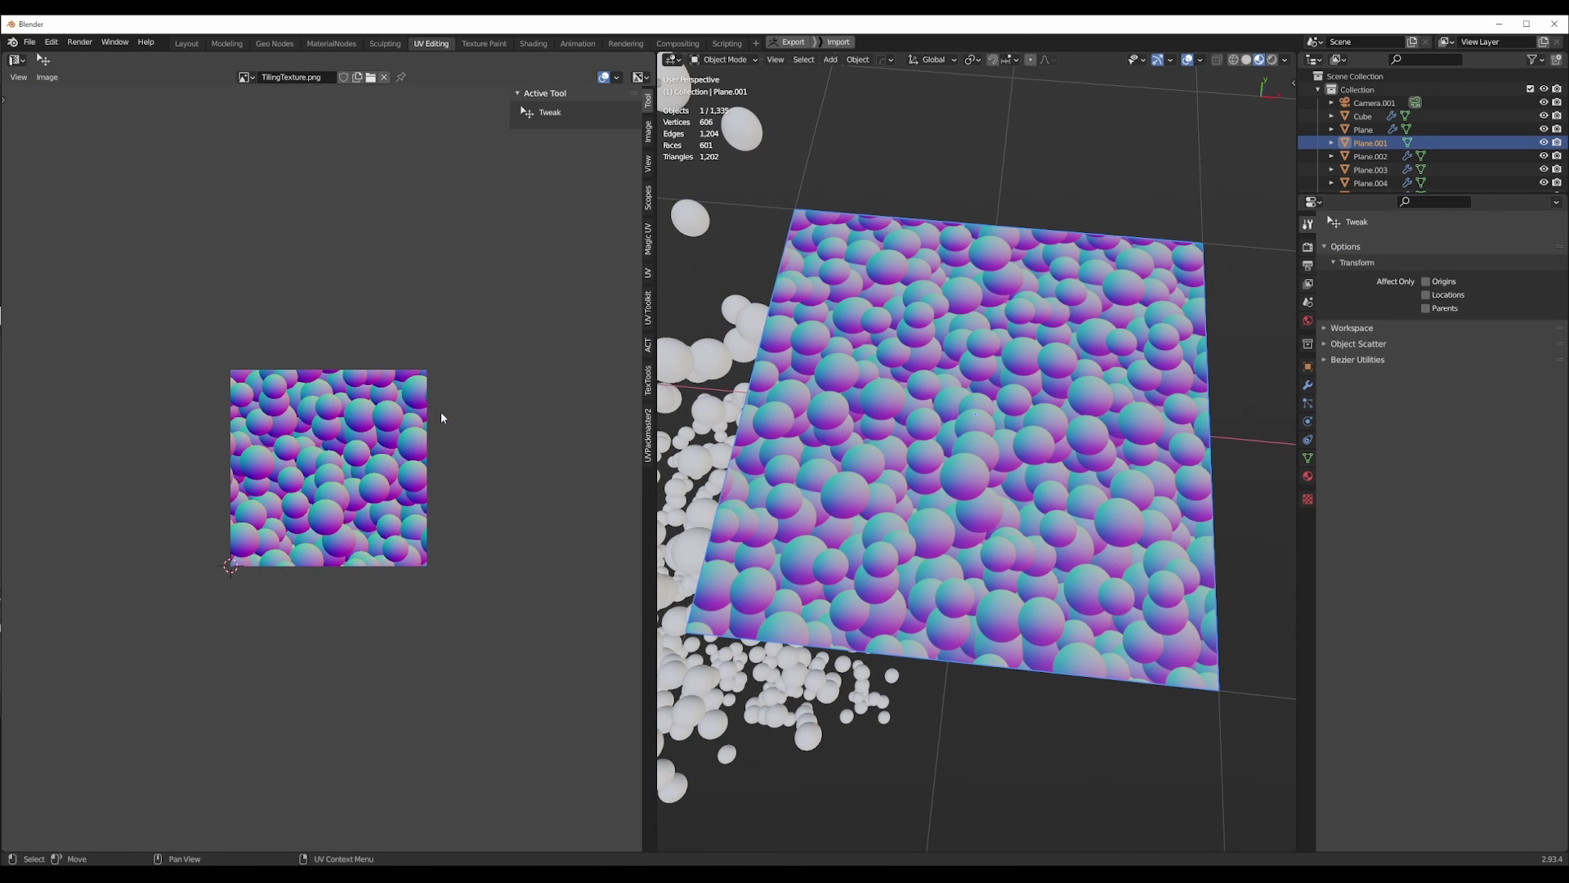
{"action": "key", "text": "Tab"}
{"action": "key", "text": "s"}
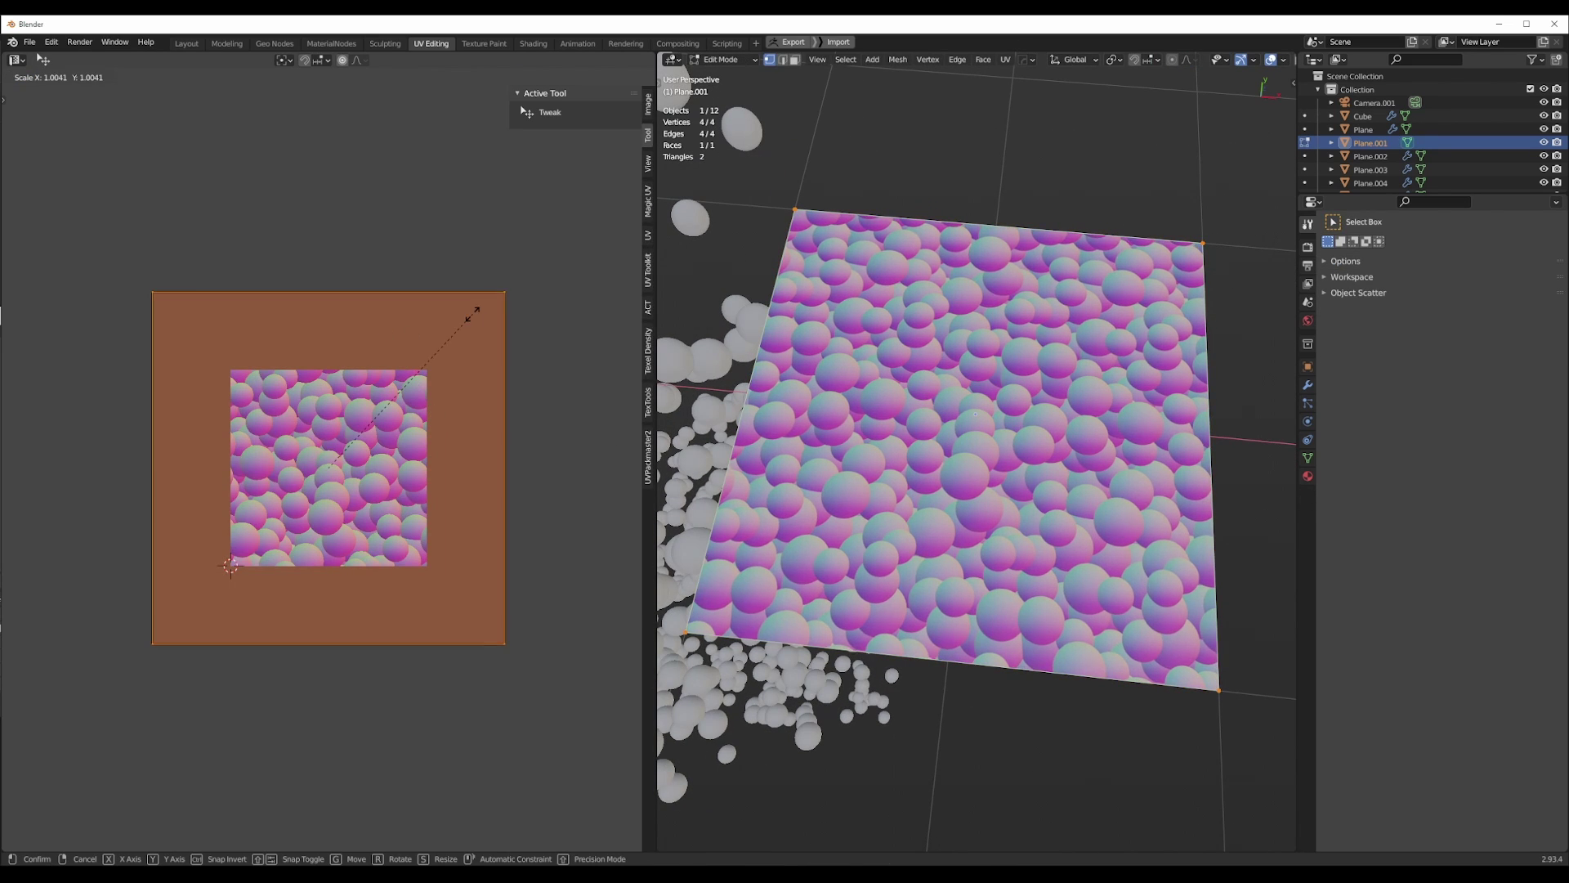
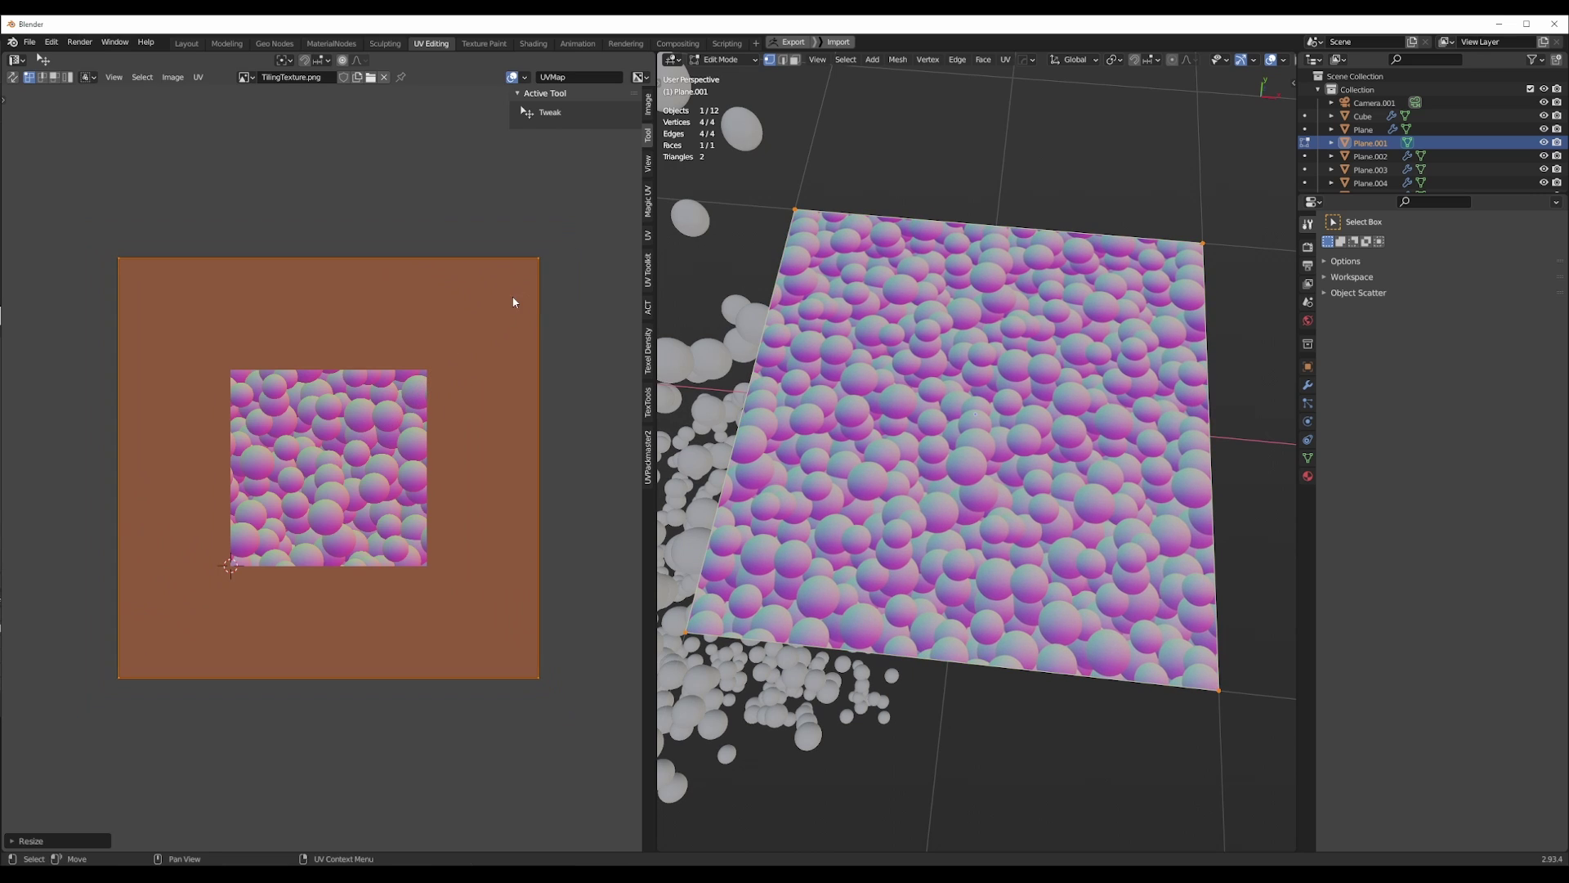
{"action": "left_click", "coordinate": [515, 302]}
{"action": "scroll", "coordinate": [384, 513], "scroll_direction": "up", "scroll_amount": 2}
{"action": "key", "text": "s"}
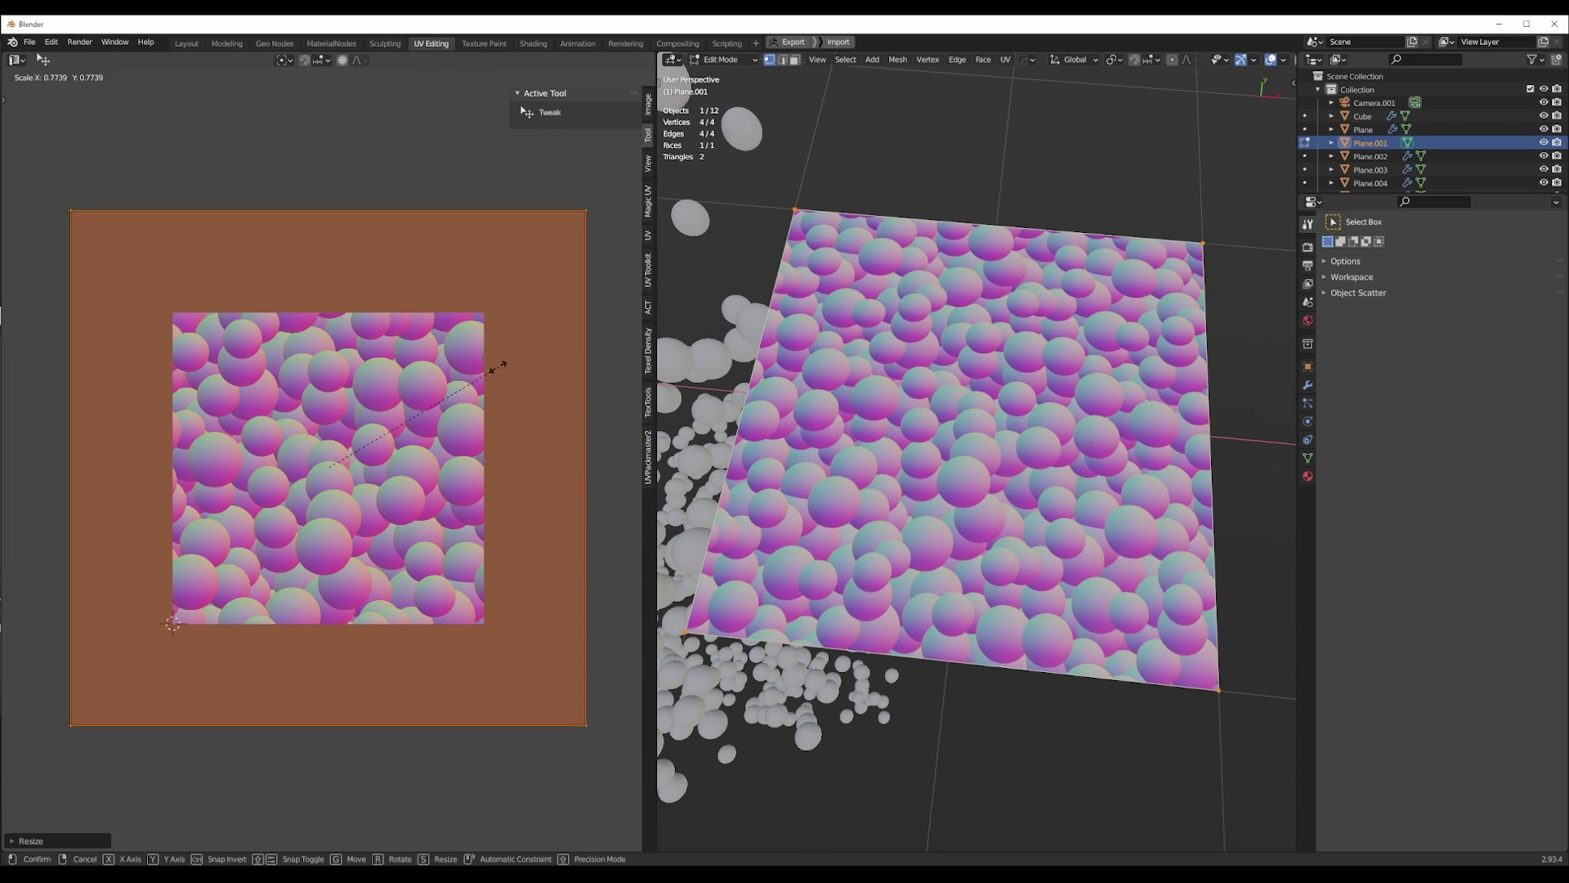
{"action": "left_click", "coordinate": [494, 365]}
{"action": "scroll", "coordinate": [834, 476], "scroll_direction": "up", "scroll_amount": 4}
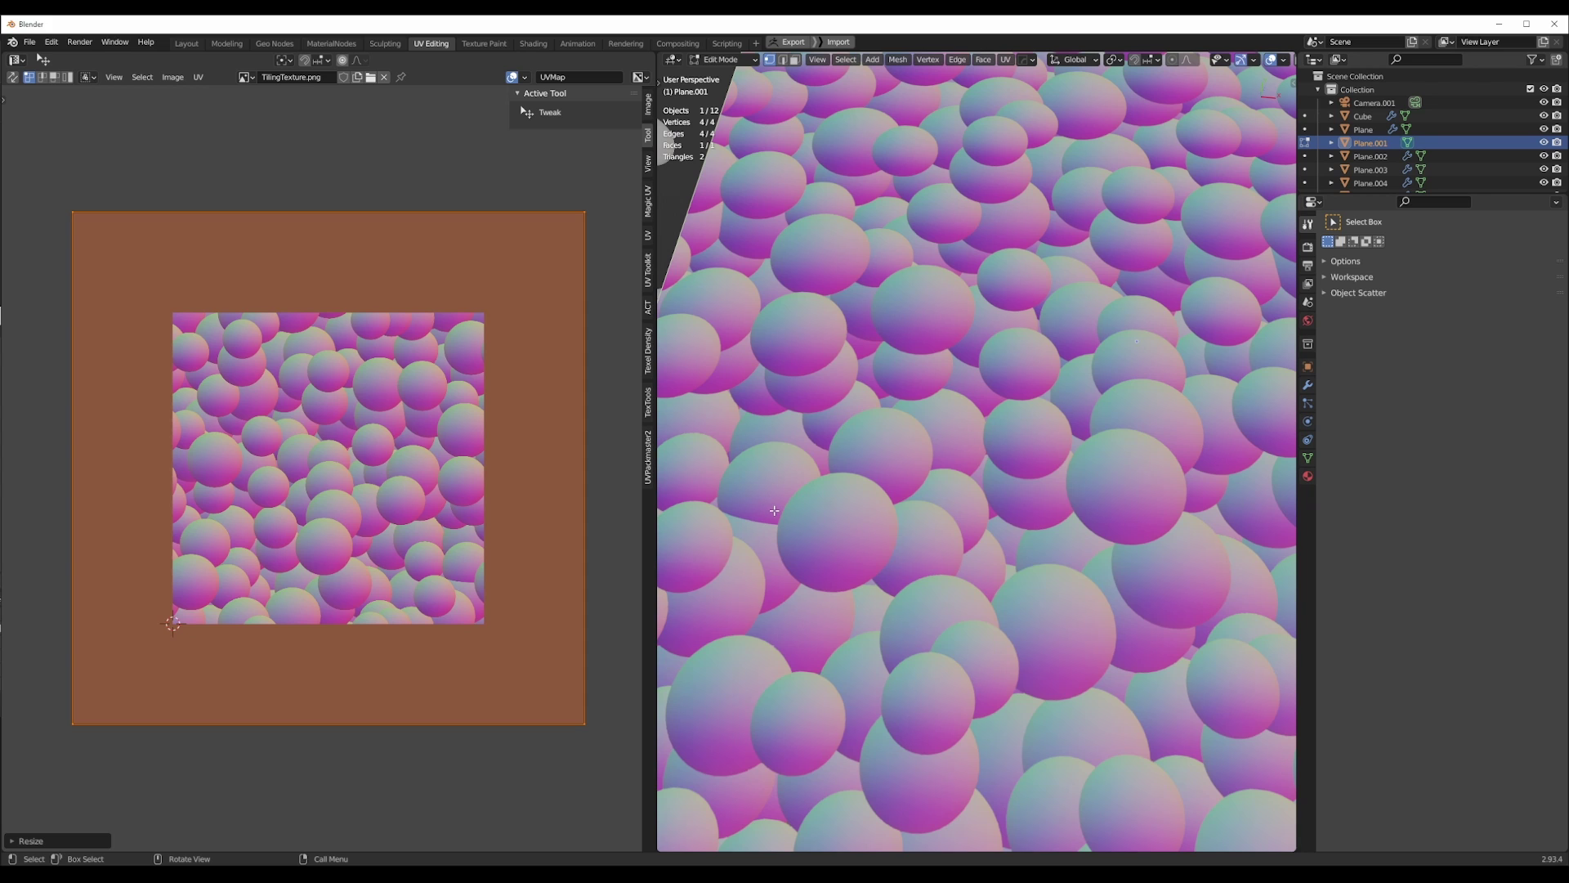
{"action": "scroll", "coordinate": [537, 434], "scroll_direction": "down", "scroll_amount": 3}
{"action": "scroll", "coordinate": [858, 454], "scroll_direction": "down", "scroll_amount": 6}
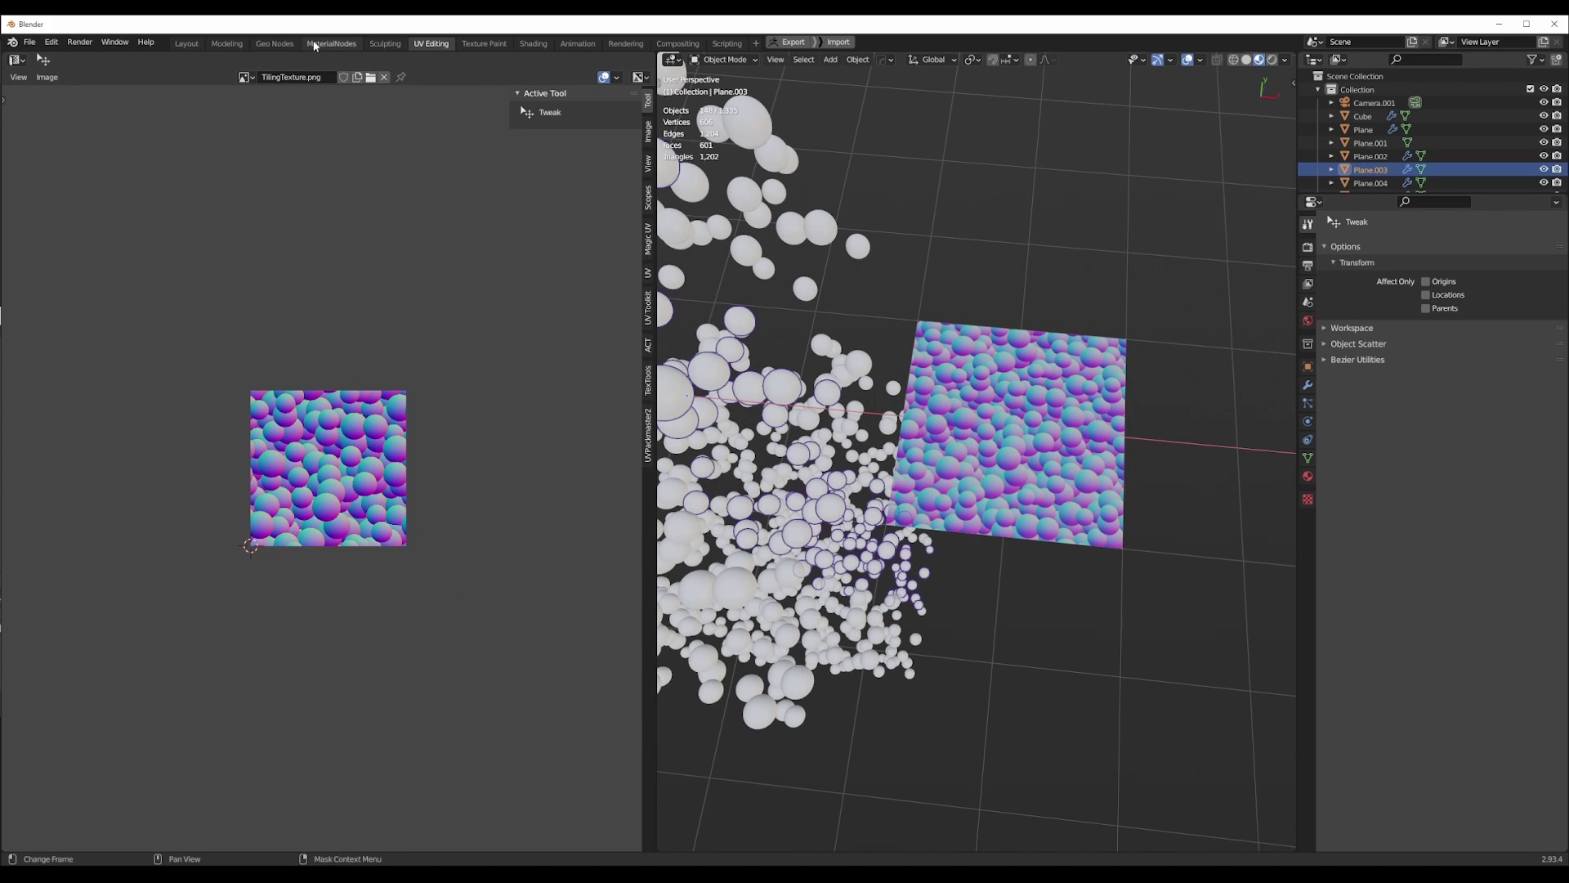
Return to the Geo Nodes workspace, show the sphere grid from the top in solid shading, and select the centre plane.
{"action": "left_click", "coordinate": [274, 43]}
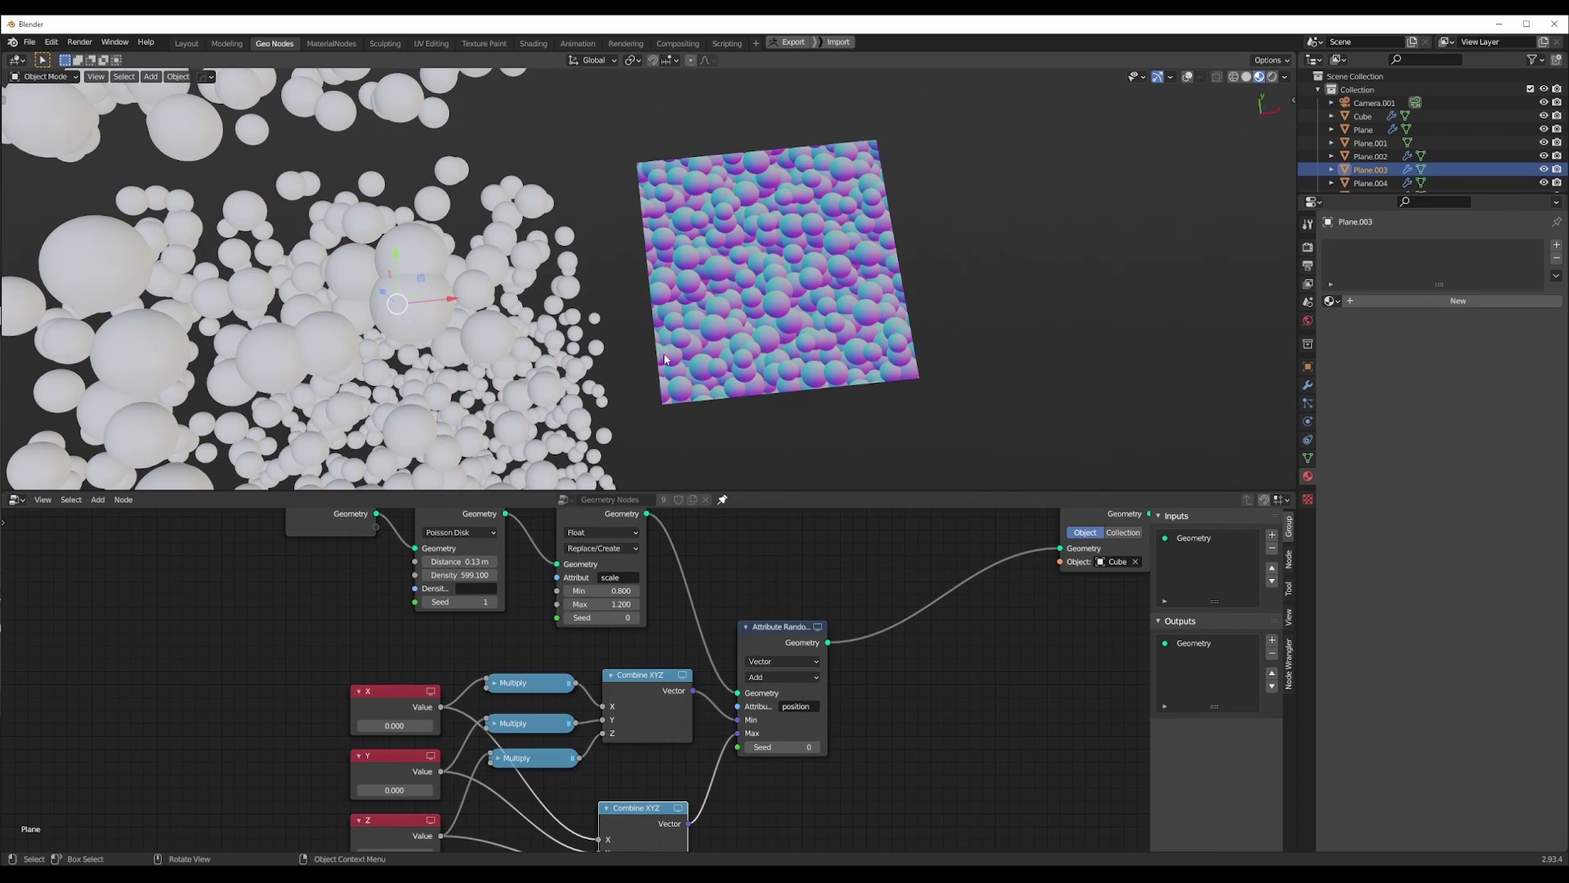
{"action": "scroll", "coordinate": [665, 359], "scroll_direction": "down", "scroll_amount": 3}
{"action": "key", "text": "KP_7"}
{"action": "scroll", "coordinate": [592, 346], "scroll_direction": "down", "scroll_amount": 2}
{"action": "mouse_move", "coordinate": [592, 346]}
{"action": "middle_mouse_down", "text": "shift"}
{"action": "mouse_move", "coordinate": [788, 352]}
{"action": "mouse_move", "coordinate": [699, 421]}
{"action": "mouse_move", "coordinate": [691, 357]}
{"action": "middle_mouse_up", "text": "shift"}
{"action": "left_click", "coordinate": [1245, 77]}
{"action": "scroll", "coordinate": [788, 352], "scroll_direction": "up", "scroll_amount": 5}
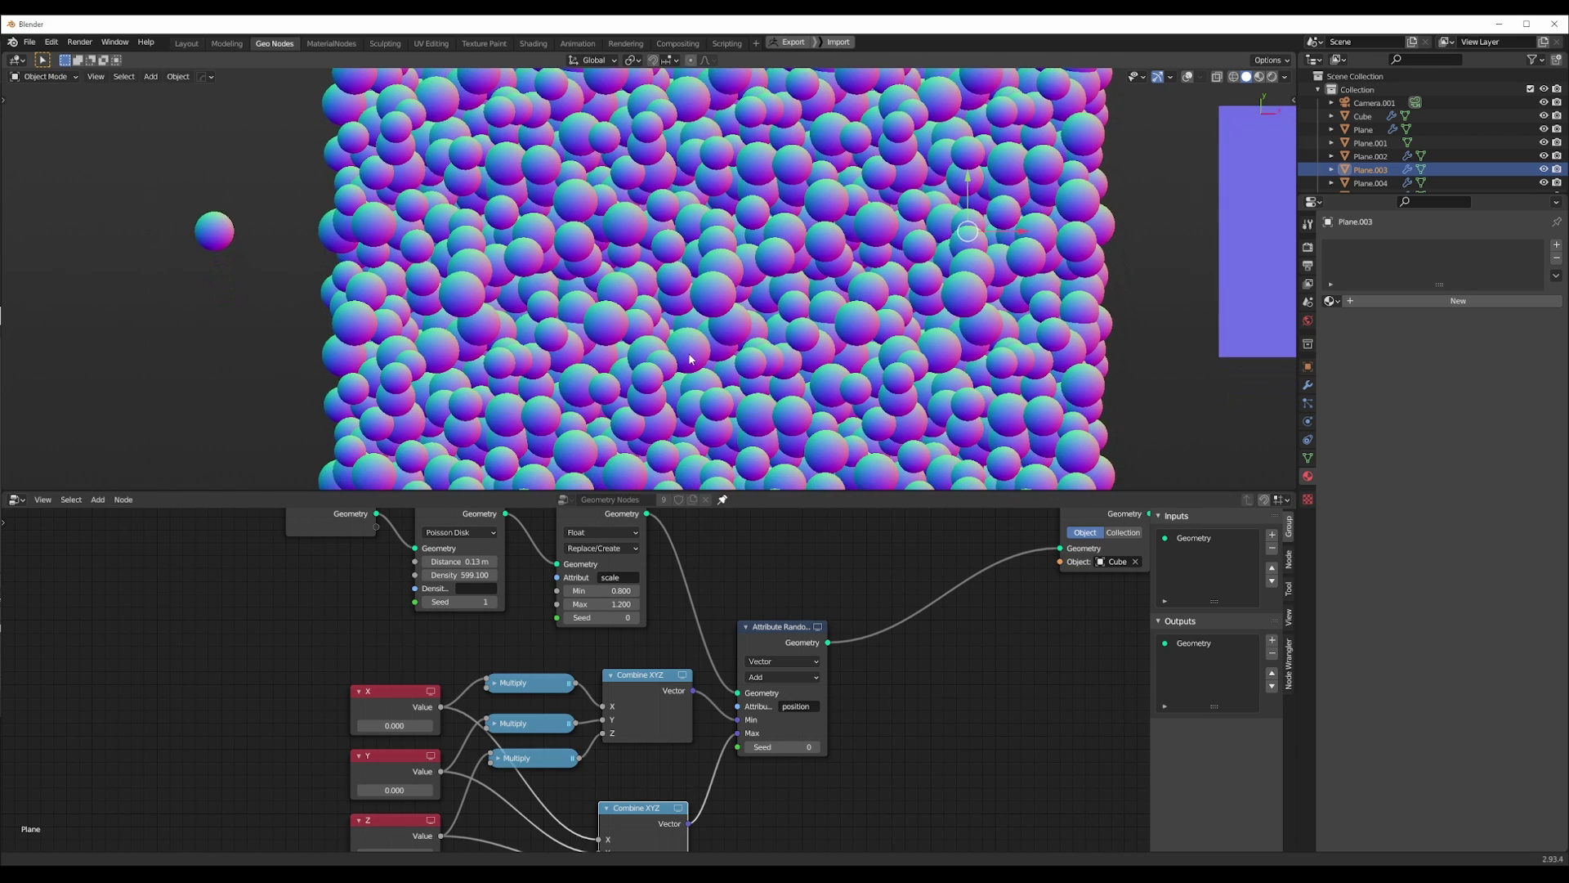
{"action": "left_click", "coordinate": [818, 320]}
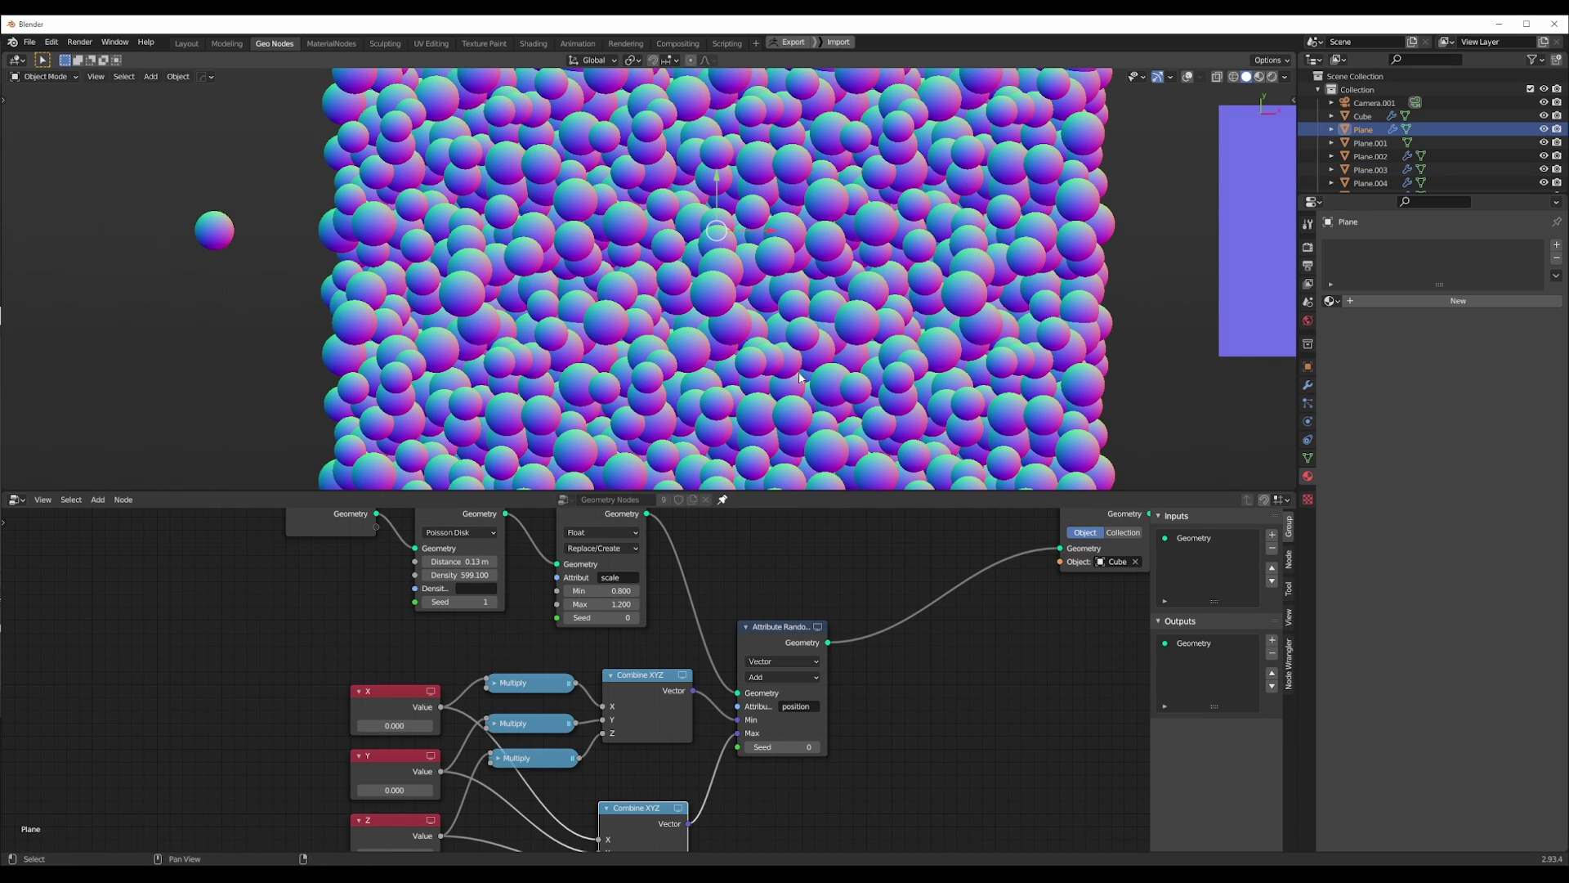
Set the Z value node that feeds the position randomization to 171.370.
{"action": "middle_click_drag", "start_coordinate": [454, 649], "coordinate": [433, 602]}
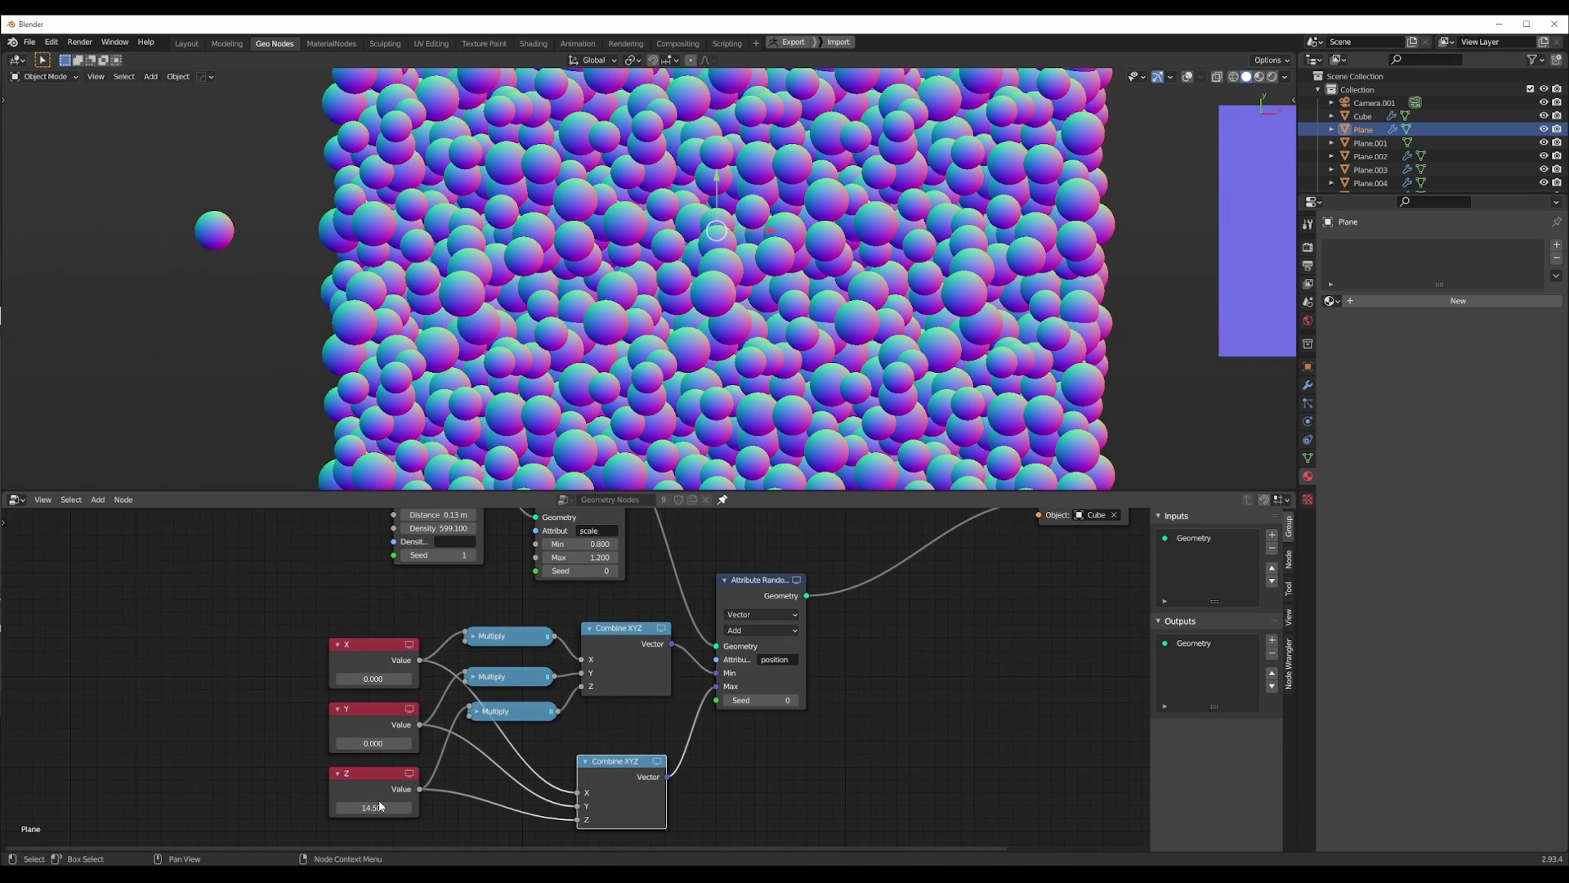
{"action": "left_click_drag", "start_coordinate": [378, 806], "coordinate": [409, 807], "text": "shift"}
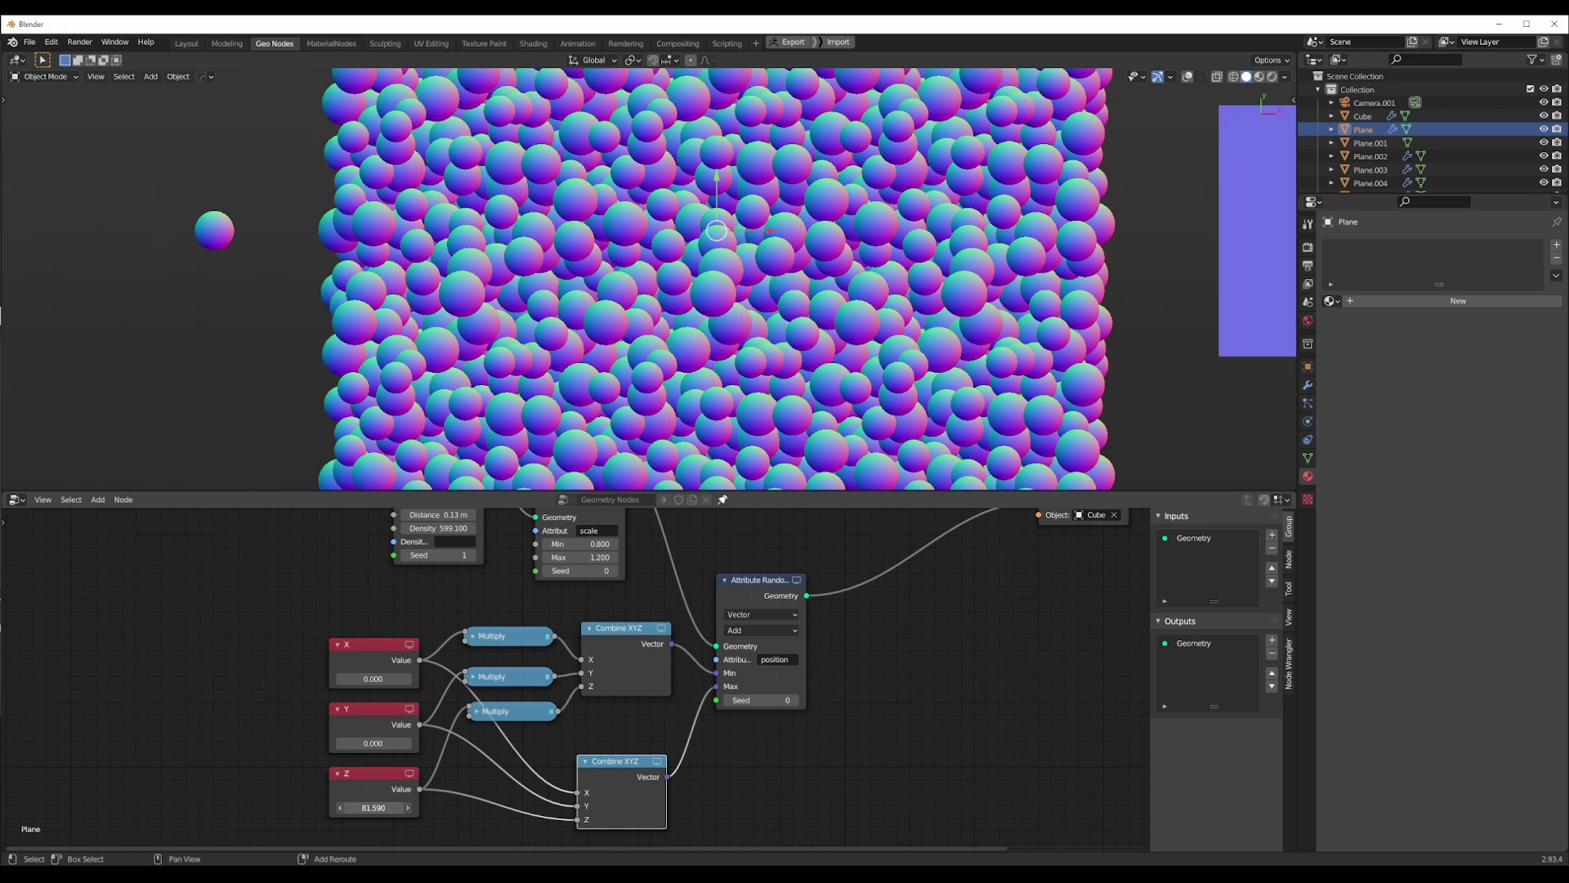
{"action": "left_click_drag", "start_coordinate": [409, 808], "coordinate": [441, 808]}
{"action": "left_click_drag", "start_coordinate": [441, 807], "coordinate": [408, 808]}
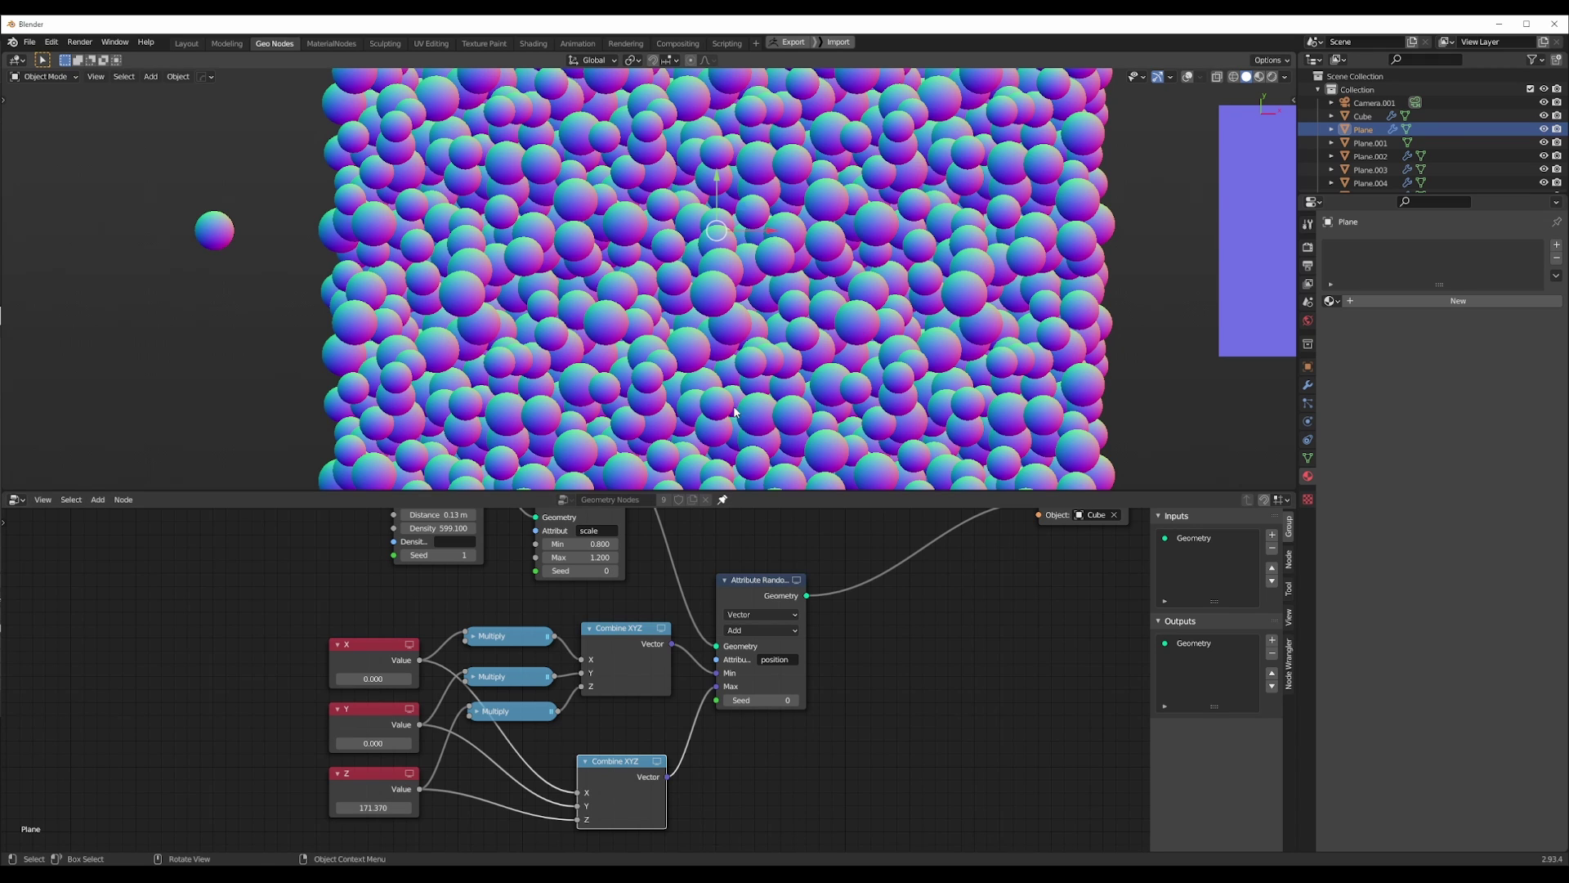
Examine the sphere grid from above, at an angle, and through the camera for repetition and gaps.
{"action": "scroll", "coordinate": [745, 329], "scroll_direction": "down", "scroll_amount": 2}
{"action": "scroll", "coordinate": [745, 330], "scroll_direction": "up", "scroll_amount": 1}
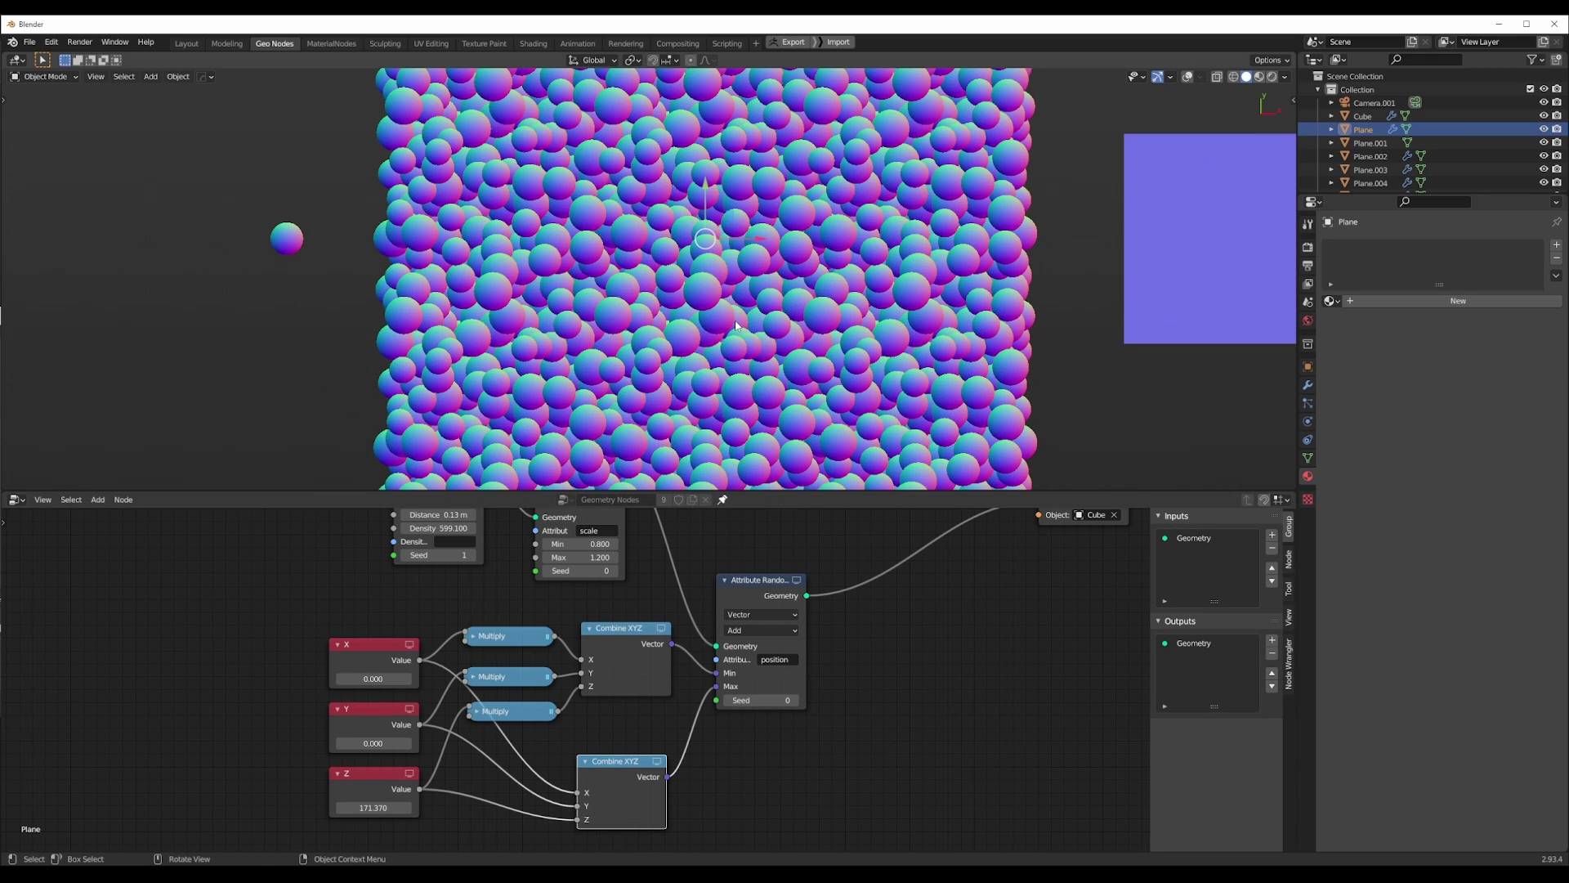
{"action": "middle_click_drag", "start_coordinate": [1145, 294], "coordinate": [1084, 301], "text": "shift"}
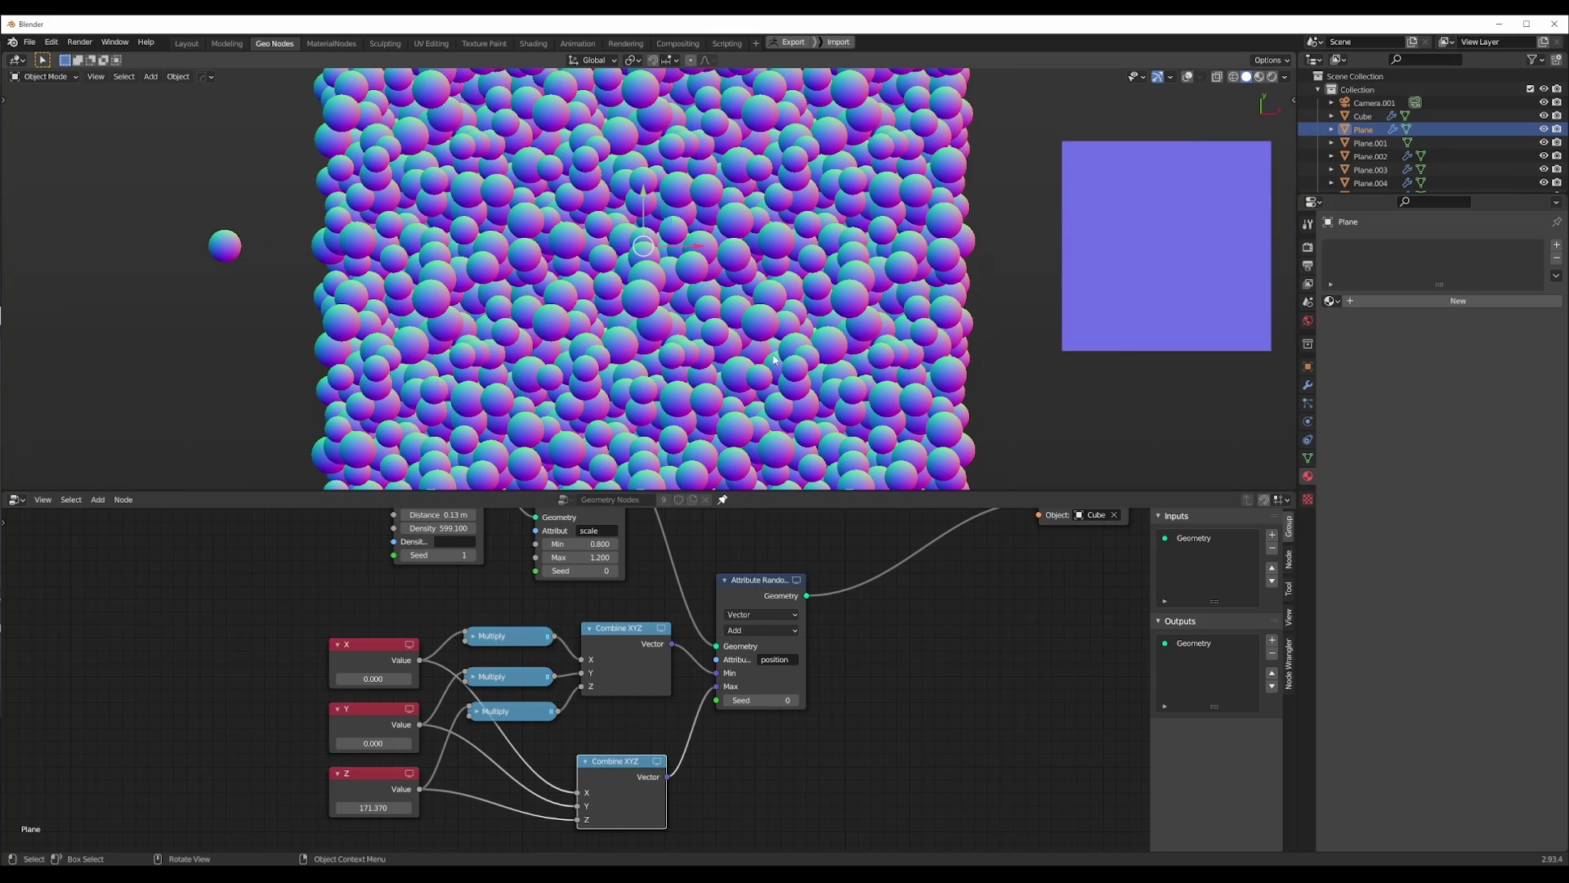
{"action": "scroll", "coordinate": [1028, 252], "scroll_direction": "down", "scroll_amount": 3}
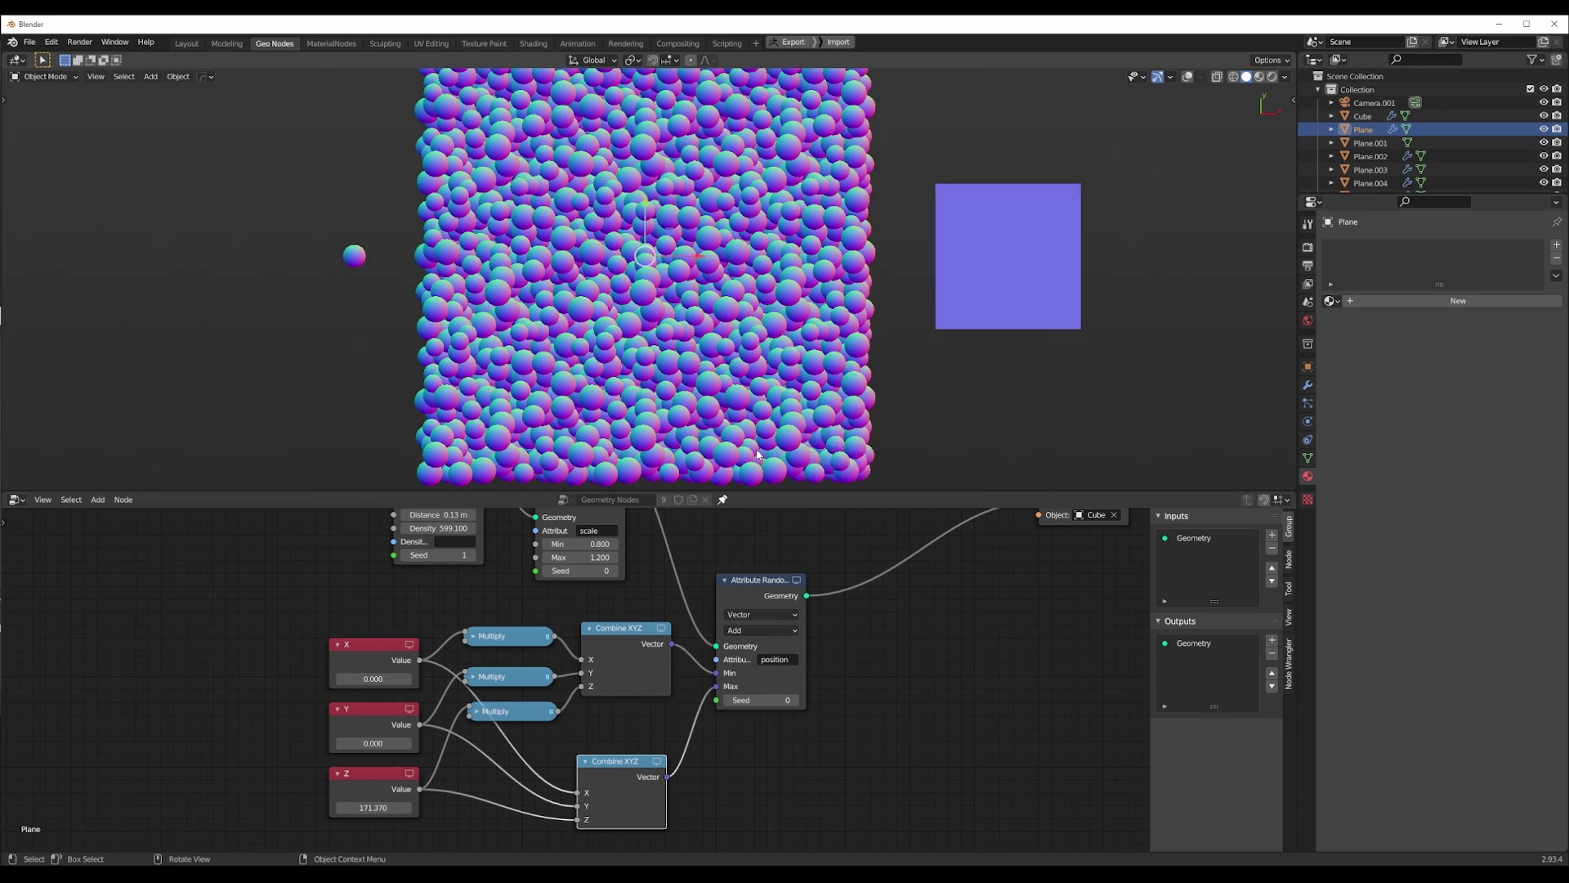
{"action": "middle_click_drag", "start_coordinate": [1007, 283], "coordinate": [945, 325]}
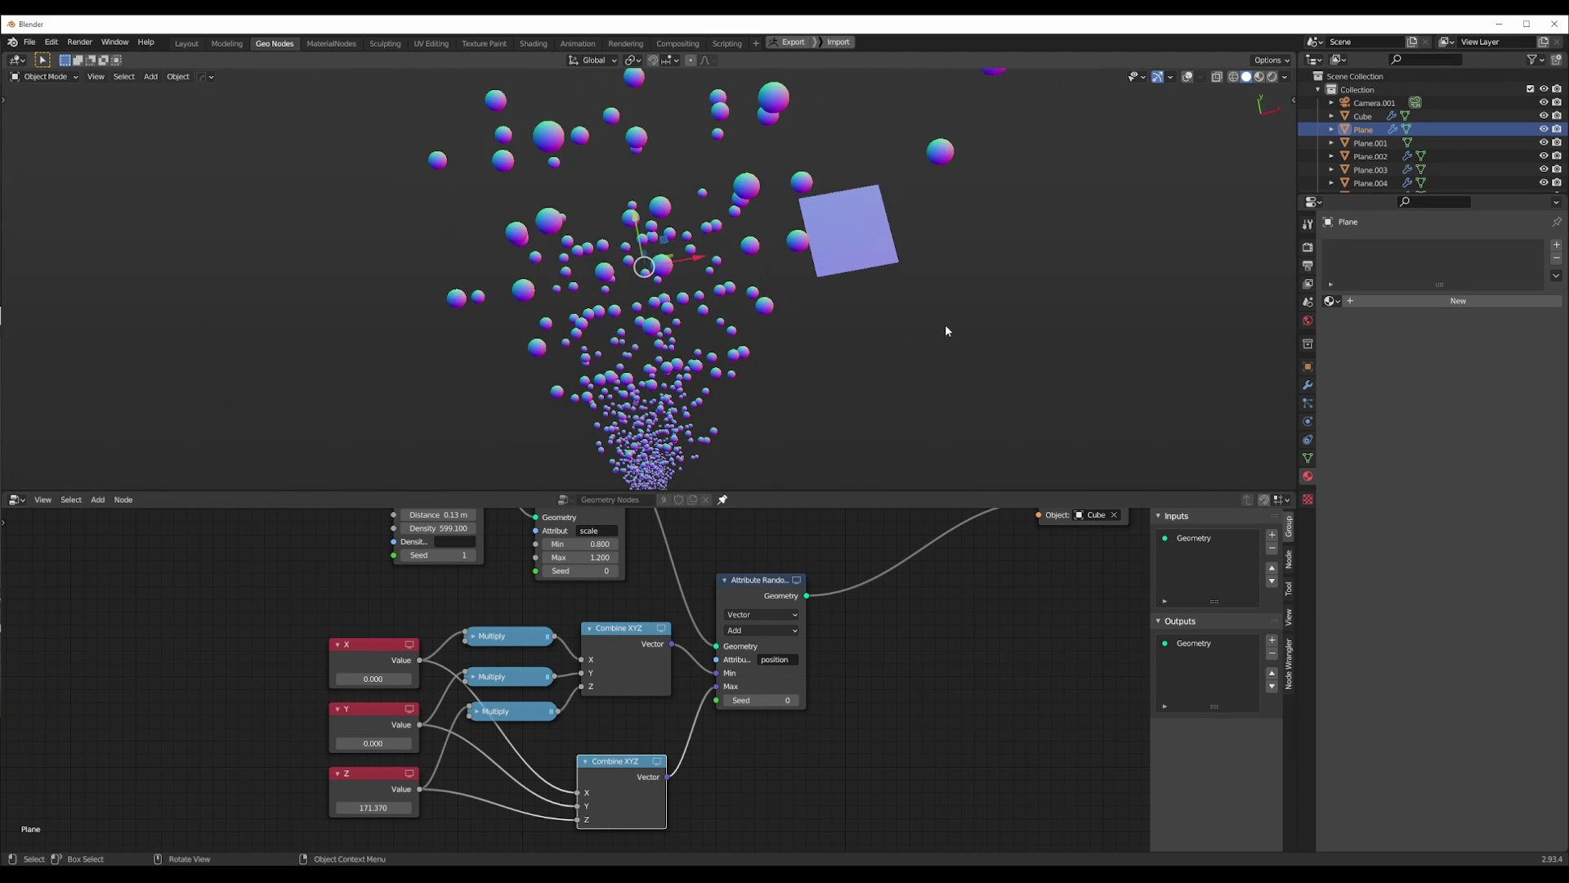
{"action": "scroll", "coordinate": [850, 291], "scroll_direction": "down", "scroll_amount": 7}
{"action": "key", "text": "KP_0"}
{"action": "scroll", "coordinate": [849, 289], "scroll_direction": "up", "scroll_amount": 4}
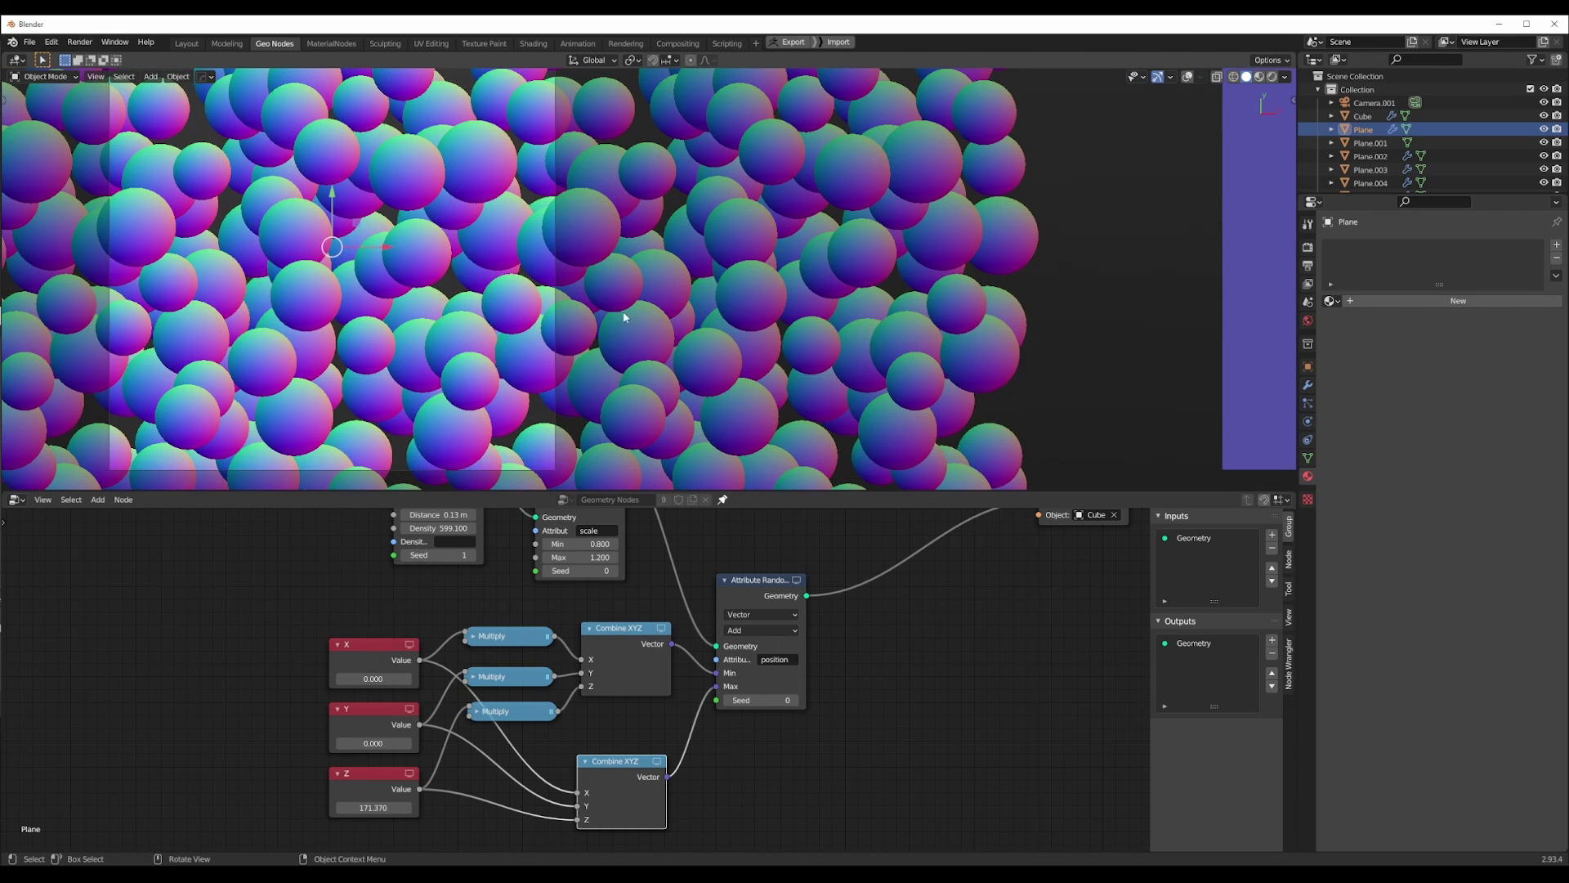
{"action": "scroll", "coordinate": [601, 281], "scroll_direction": "down", "scroll_amount": 4}
{"action": "middle_click_drag", "start_coordinate": [422, 277], "coordinate": [708, 289], "text": "shift"}
Select Camera.001 and move it far up along Z, then part of the way back down toward the spheres.
{"action": "key", "text": "g"}
{"action": "right_click", "coordinate": [708, 291]}
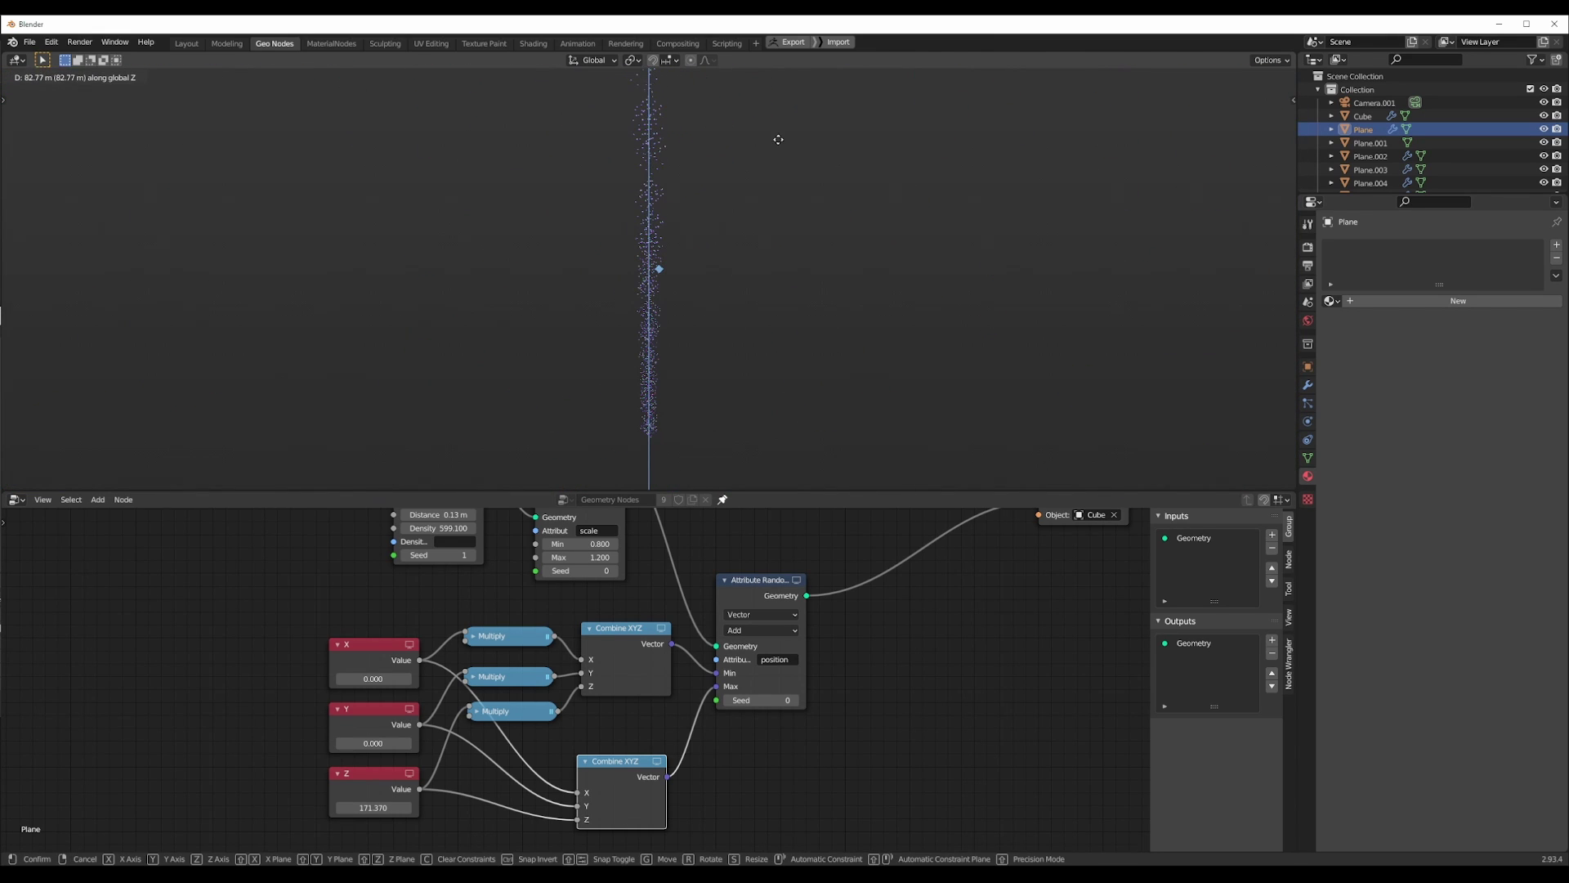
{"action": "left_click", "coordinate": [1374, 102]}
{"action": "scroll", "coordinate": [737, 322], "scroll_direction": "down", "scroll_amount": 5}
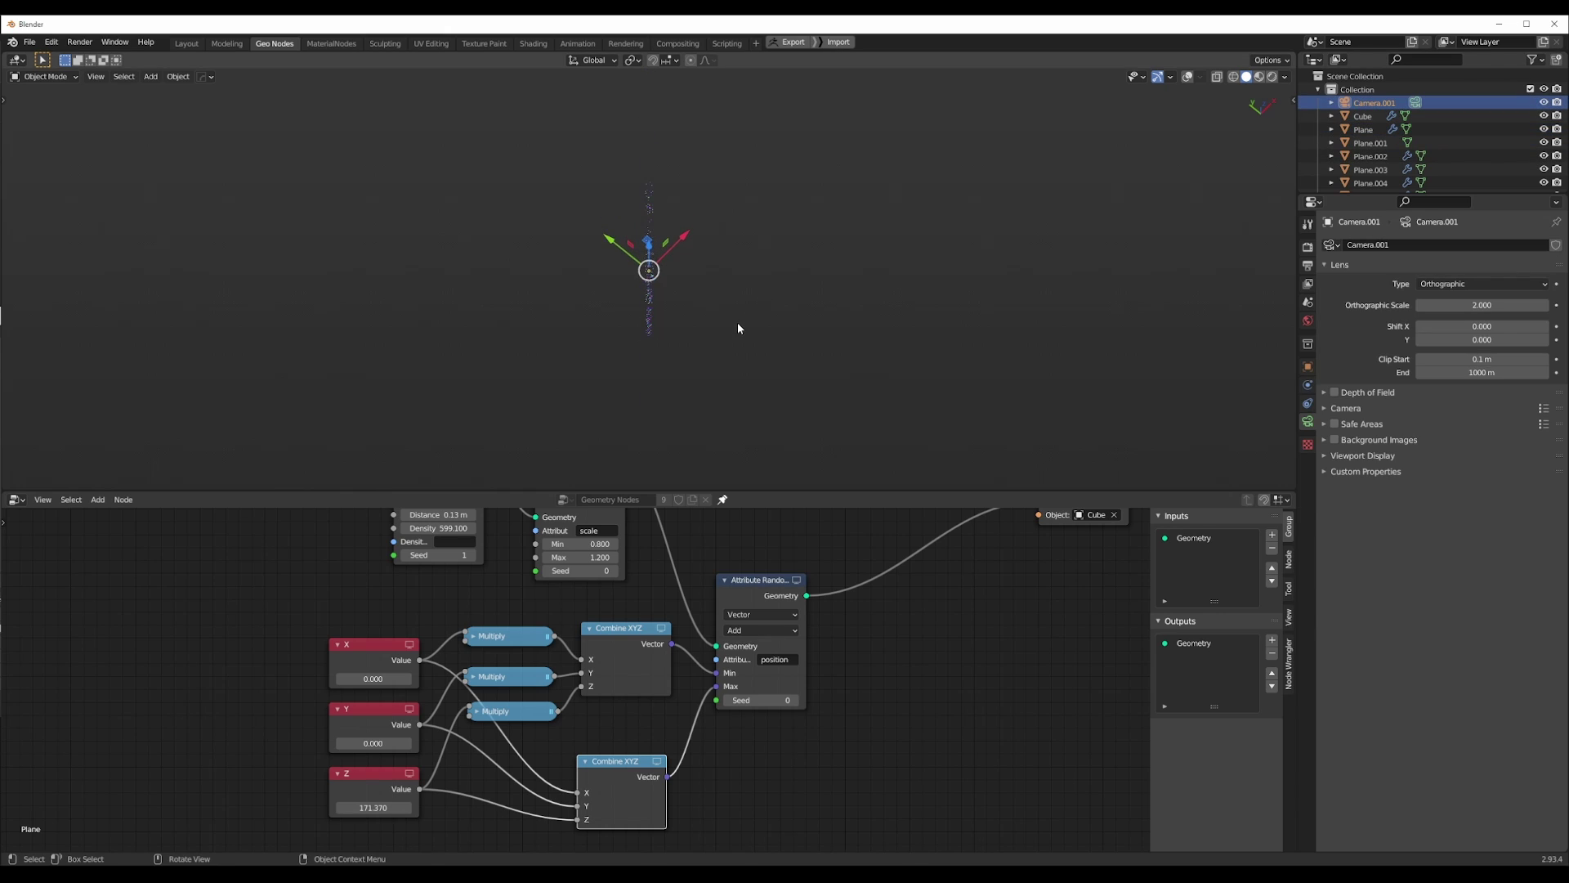
{"action": "key", "text": "g"}
{"action": "key", "text": "z"}
{"action": "left_click", "coordinate": [772, 190]}
{"action": "key", "text": "g"}
{"action": "key", "text": "z"}
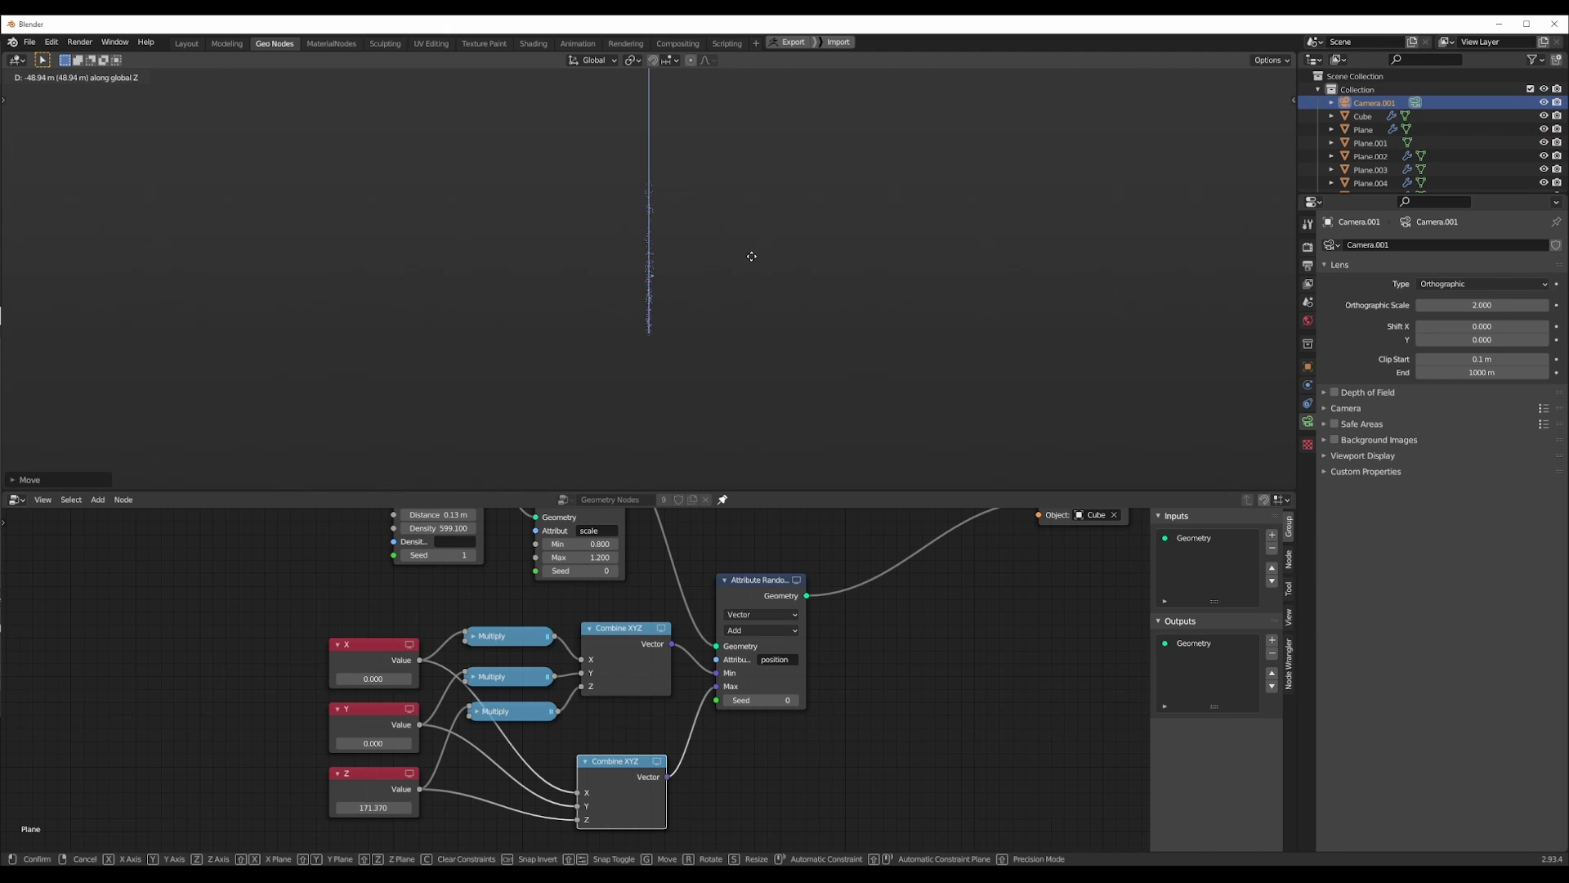
{"action": "left_click", "coordinate": [749, 268]}
Raise Camera.001 along Z until it sits just above the topmost spheres.
{"action": "scroll", "coordinate": [748, 268], "scroll_direction": "up", "scroll_amount": 3}
{"action": "key", "text": "KP_Decimal"}
{"action": "scroll", "coordinate": [739, 278], "scroll_direction": "down", "scroll_amount": 3}
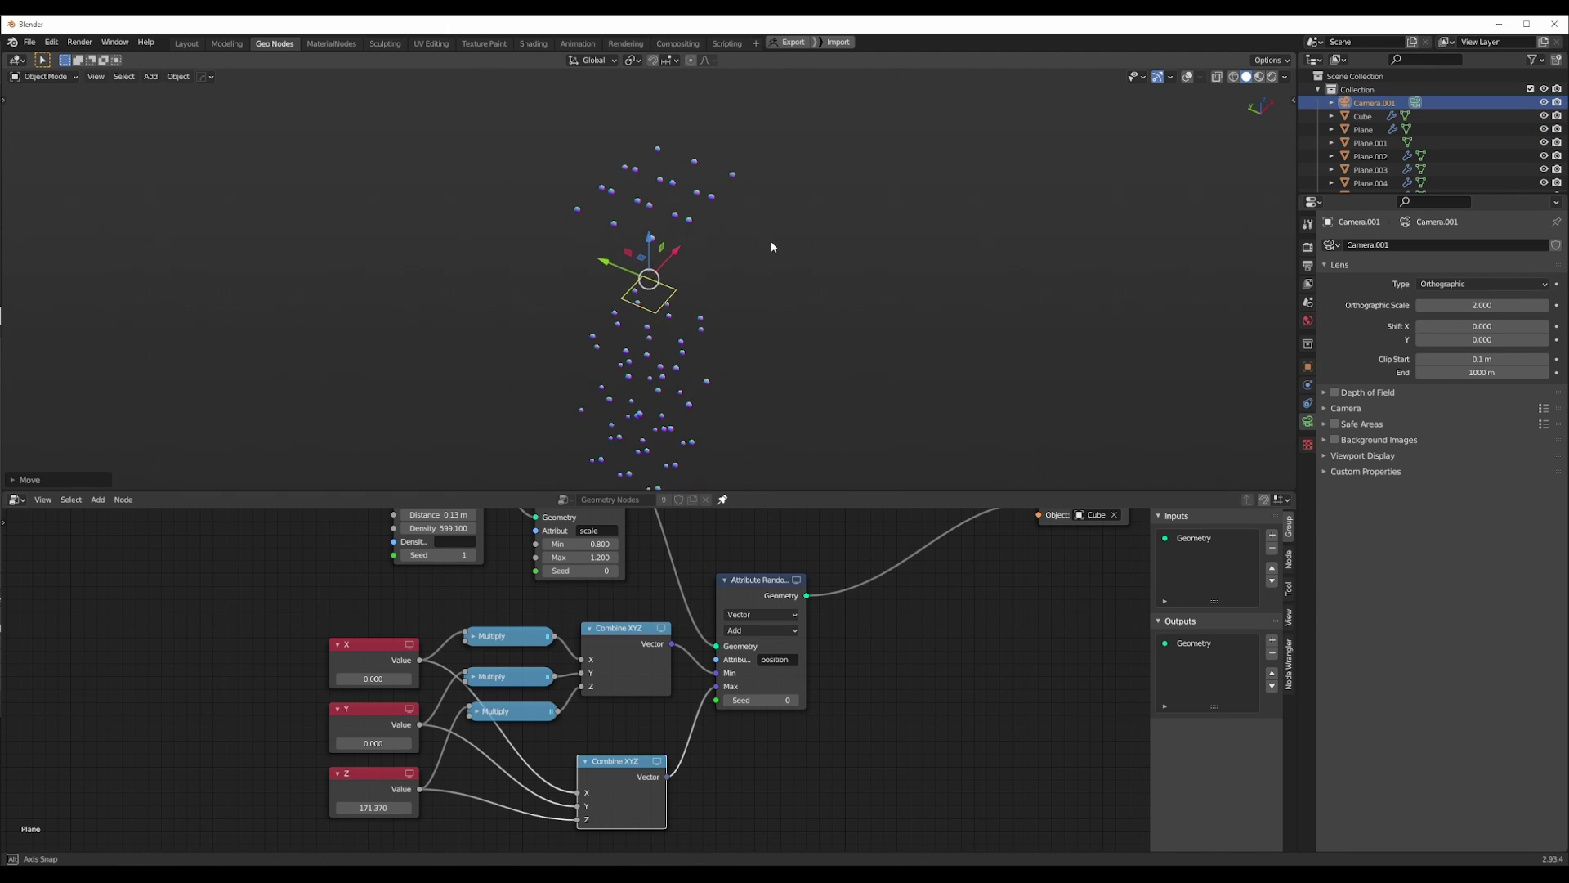
{"action": "key", "text": "g"}
{"action": "key", "text": "z"}
{"action": "left_click", "coordinate": [776, 185]}
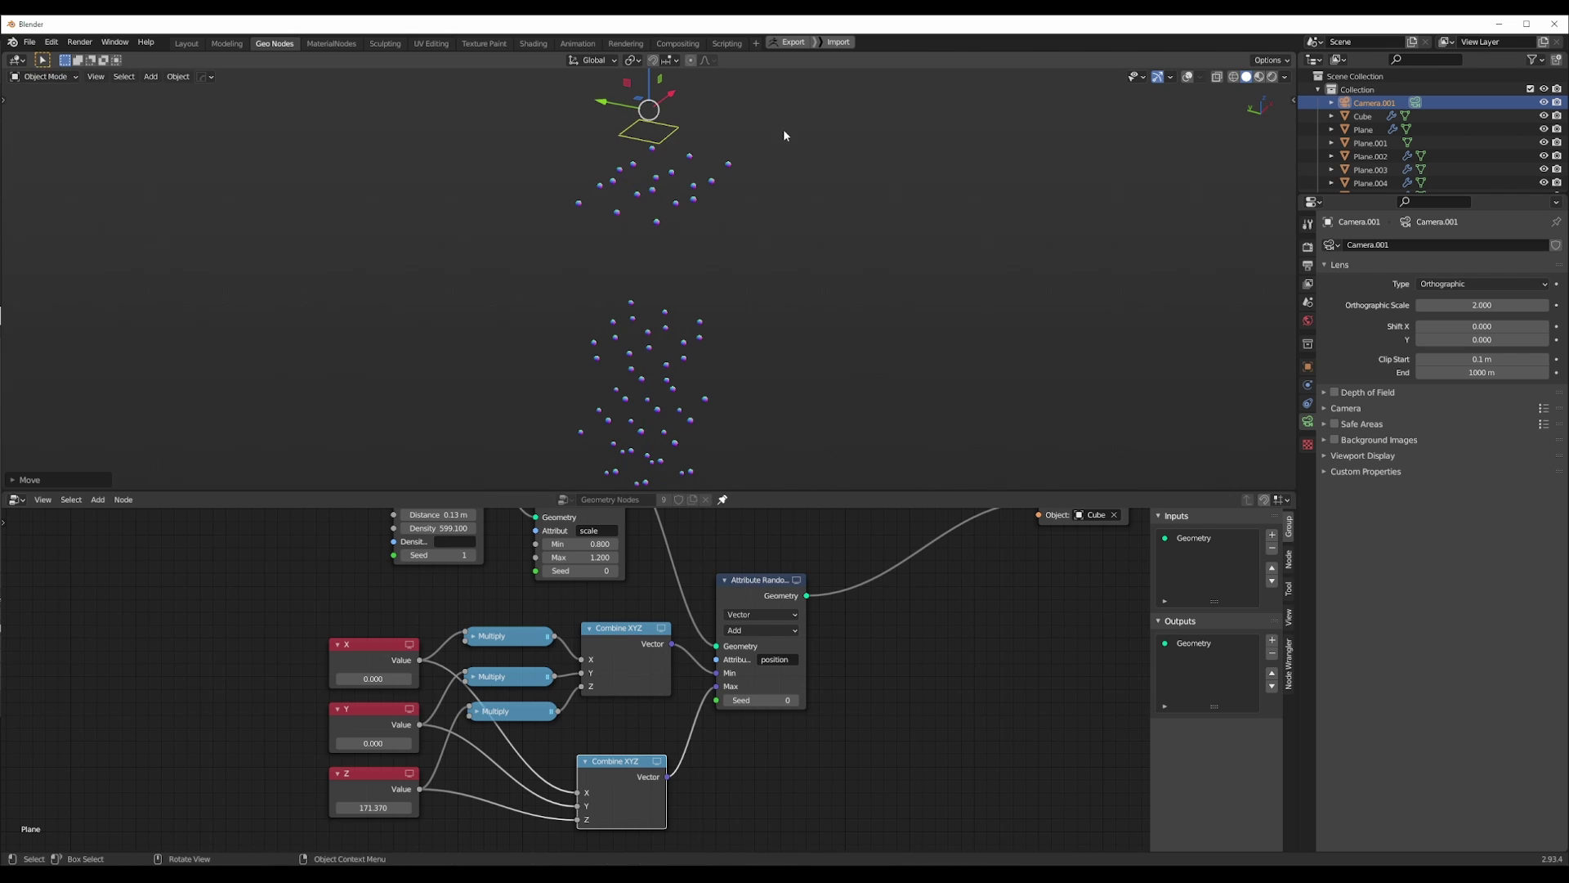
Check the camera's placement with overlays shown, look through it at the framed area, and hide the overlays.
{"action": "left_click", "coordinate": [1187, 76]}
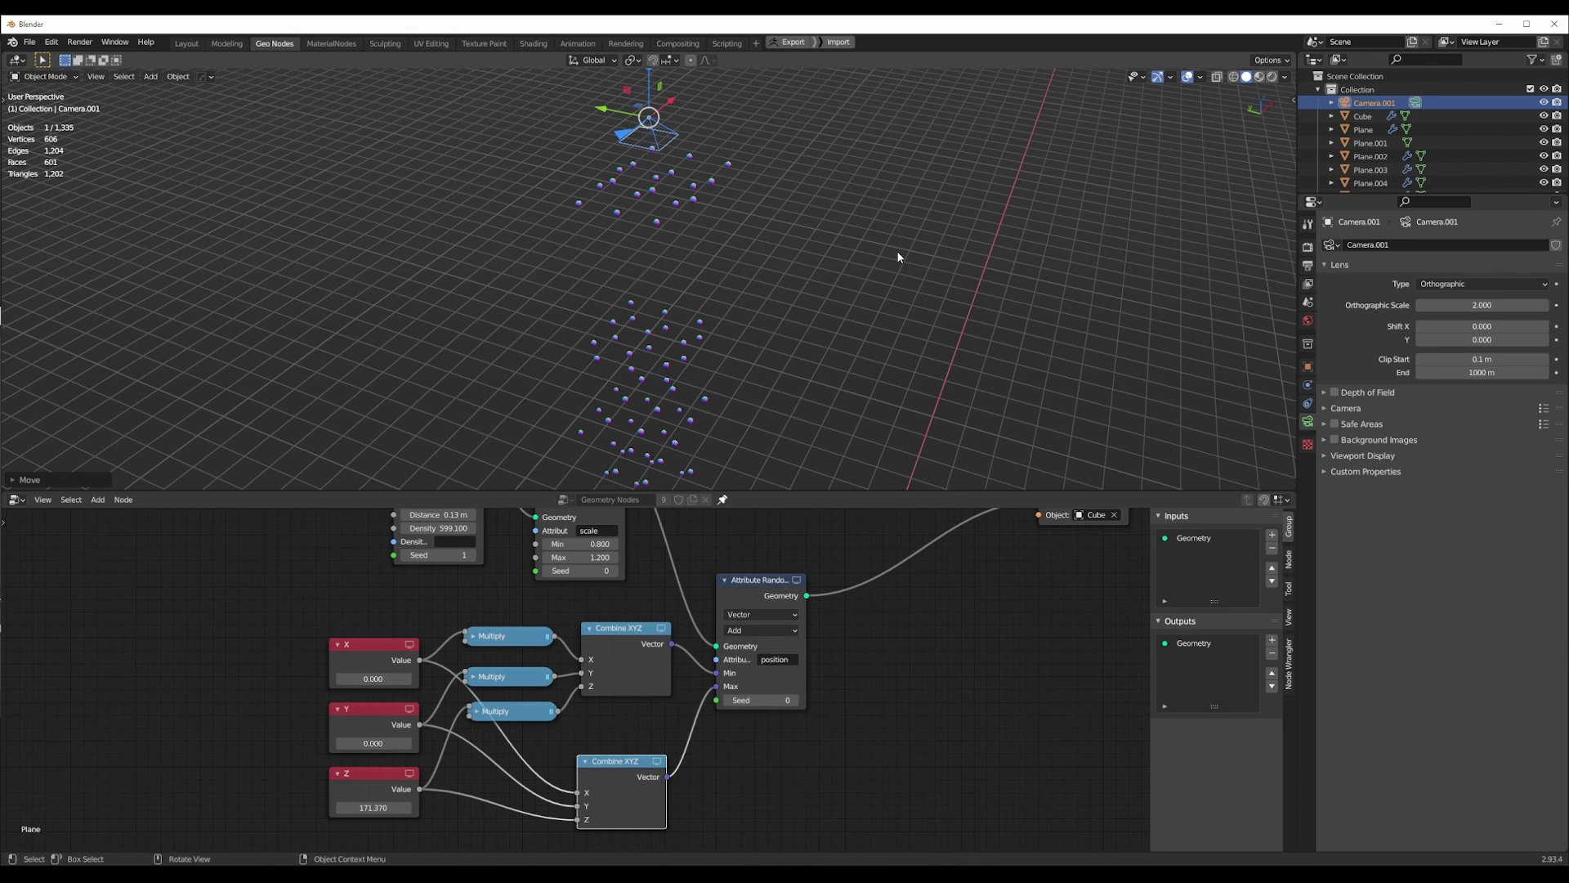
{"action": "key", "text": "KP_0"}
{"action": "scroll", "coordinate": [704, 272], "scroll_direction": "up", "scroll_amount": 5}
{"action": "scroll", "coordinate": [704, 271], "scroll_direction": "down", "scroll_amount": 2}
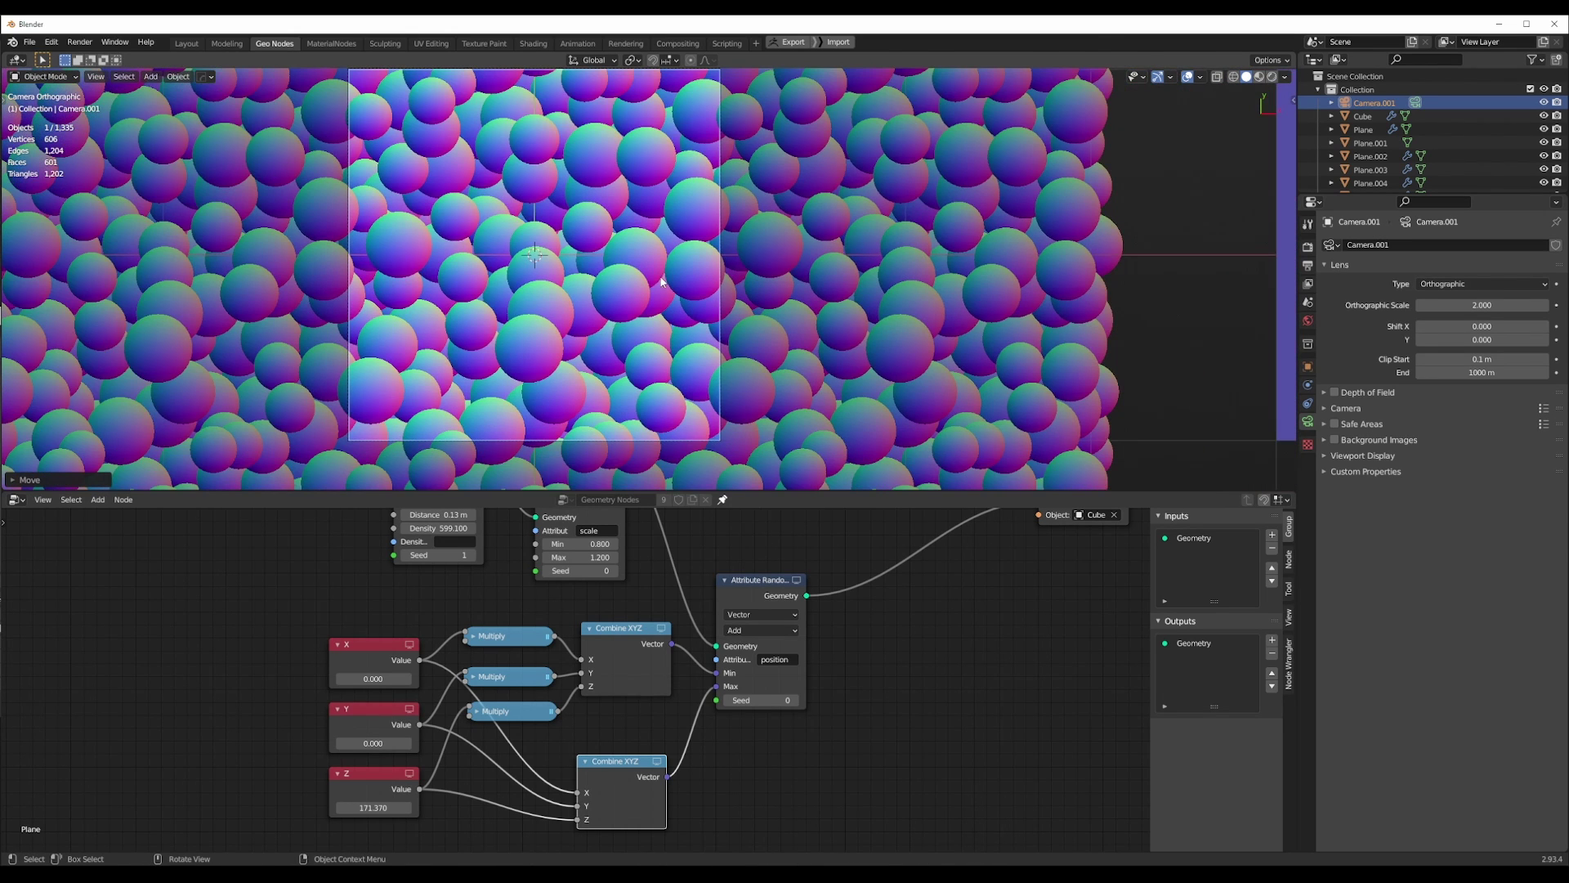
{"action": "middle_click_drag", "start_coordinate": [624, 290], "coordinate": [697, 321], "text": "shift"}
{"action": "left_click", "coordinate": [1187, 76]}
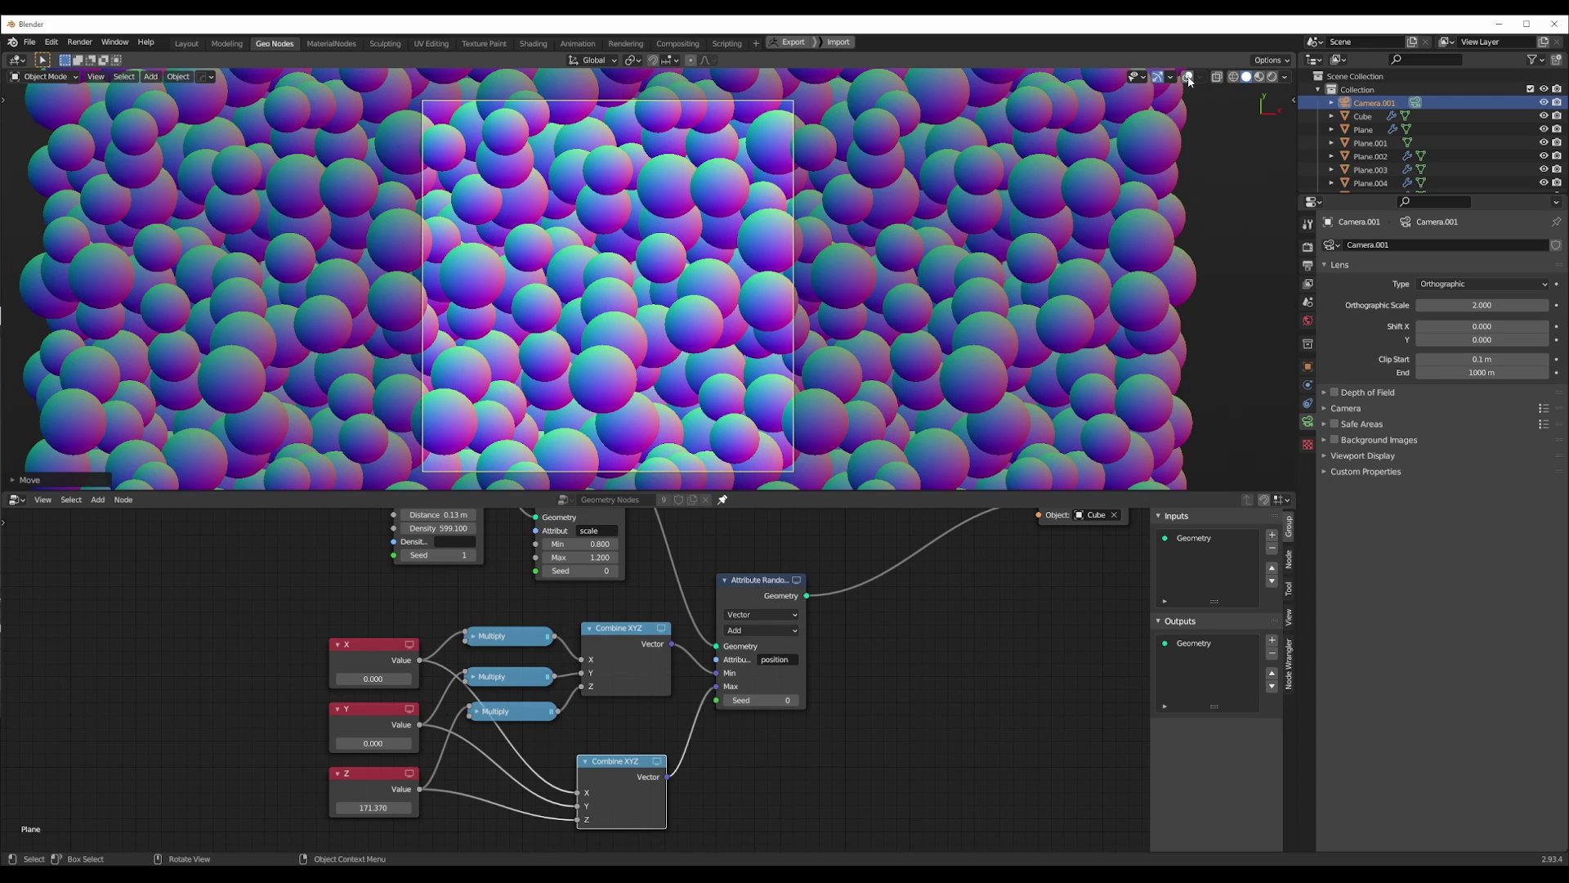
Render the sphere texture through Camera.001, save the rendered image, and close the render window.
{"action": "scroll", "coordinate": [815, 308], "scroll_direction": "down", "scroll_amount": 2}
{"action": "scroll", "coordinate": [814, 306], "scroll_direction": "up", "scroll_amount": 1}
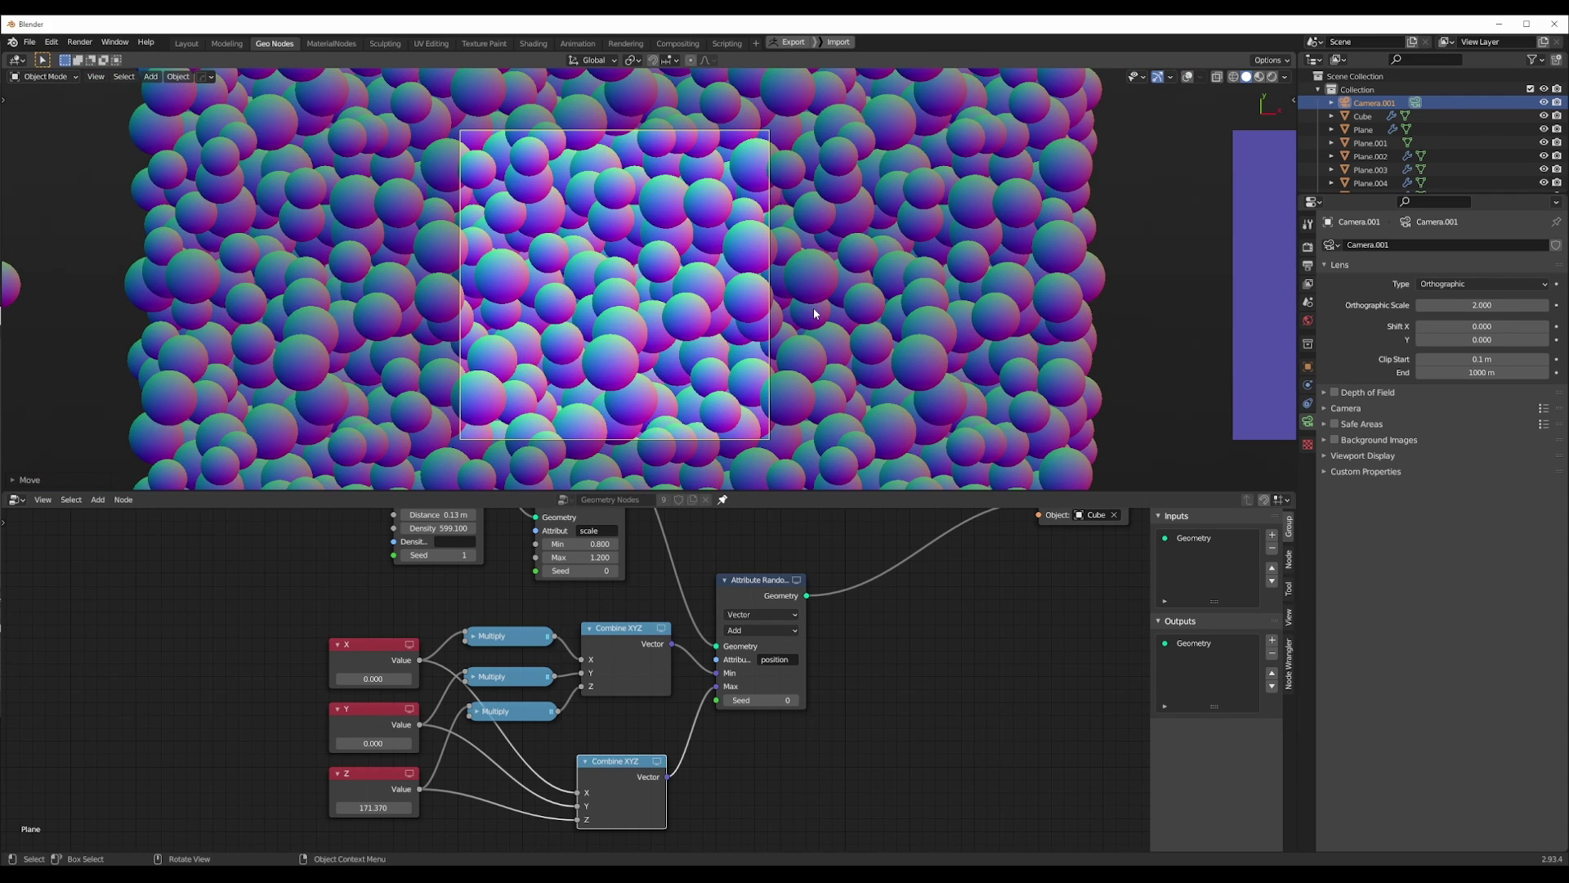
{"action": "key", "text": "F12"}
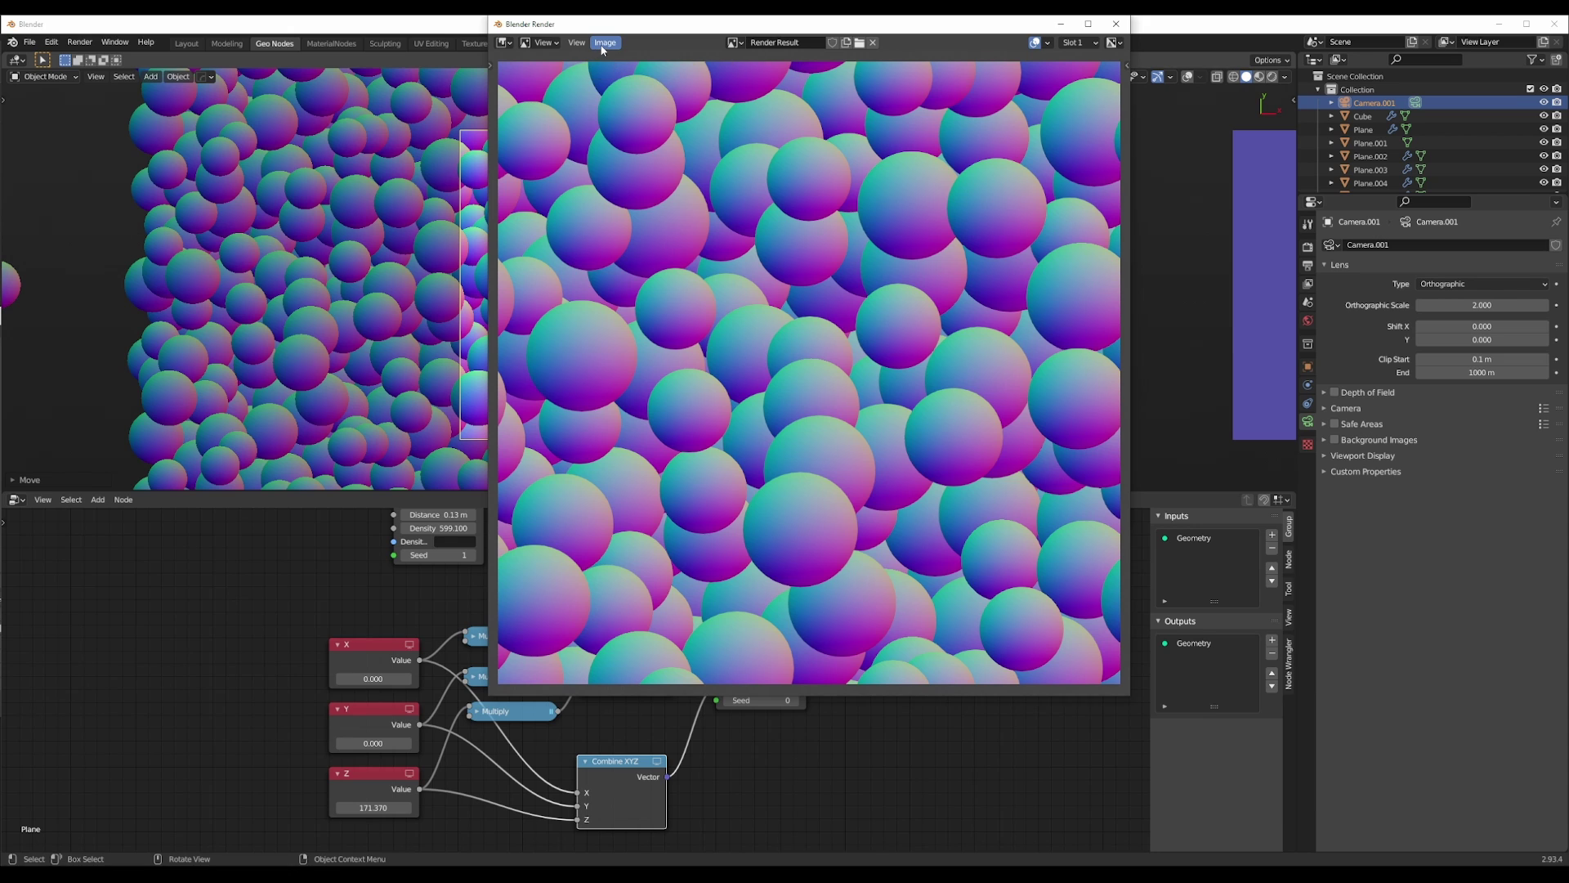
{"action": "left_click", "coordinate": [602, 45]}
{"action": "left_click", "coordinate": [634, 137]}
{"action": "left_click", "coordinate": [1116, 24]}
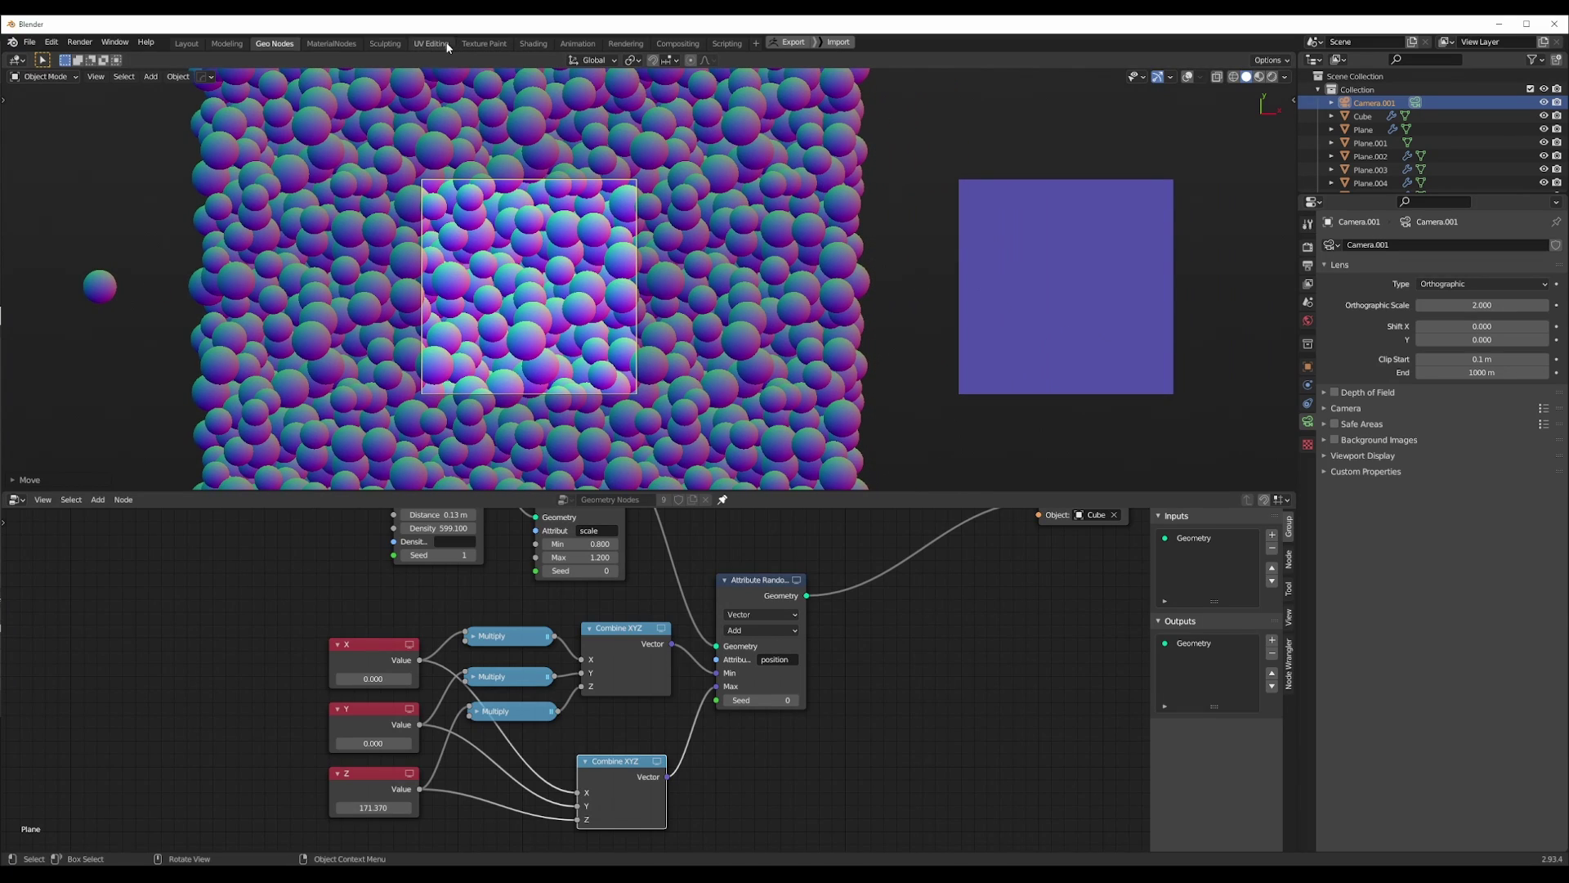
Switch to the UV Editing workspace, select Plane.001, and examine its tiled sphere texture at an angle for seams.
{"action": "left_click", "coordinate": [430, 43]}
{"action": "left_click", "coordinate": [1053, 466]}
{"action": "scroll", "coordinate": [1049, 464], "scroll_direction": "up", "scroll_amount": 5}
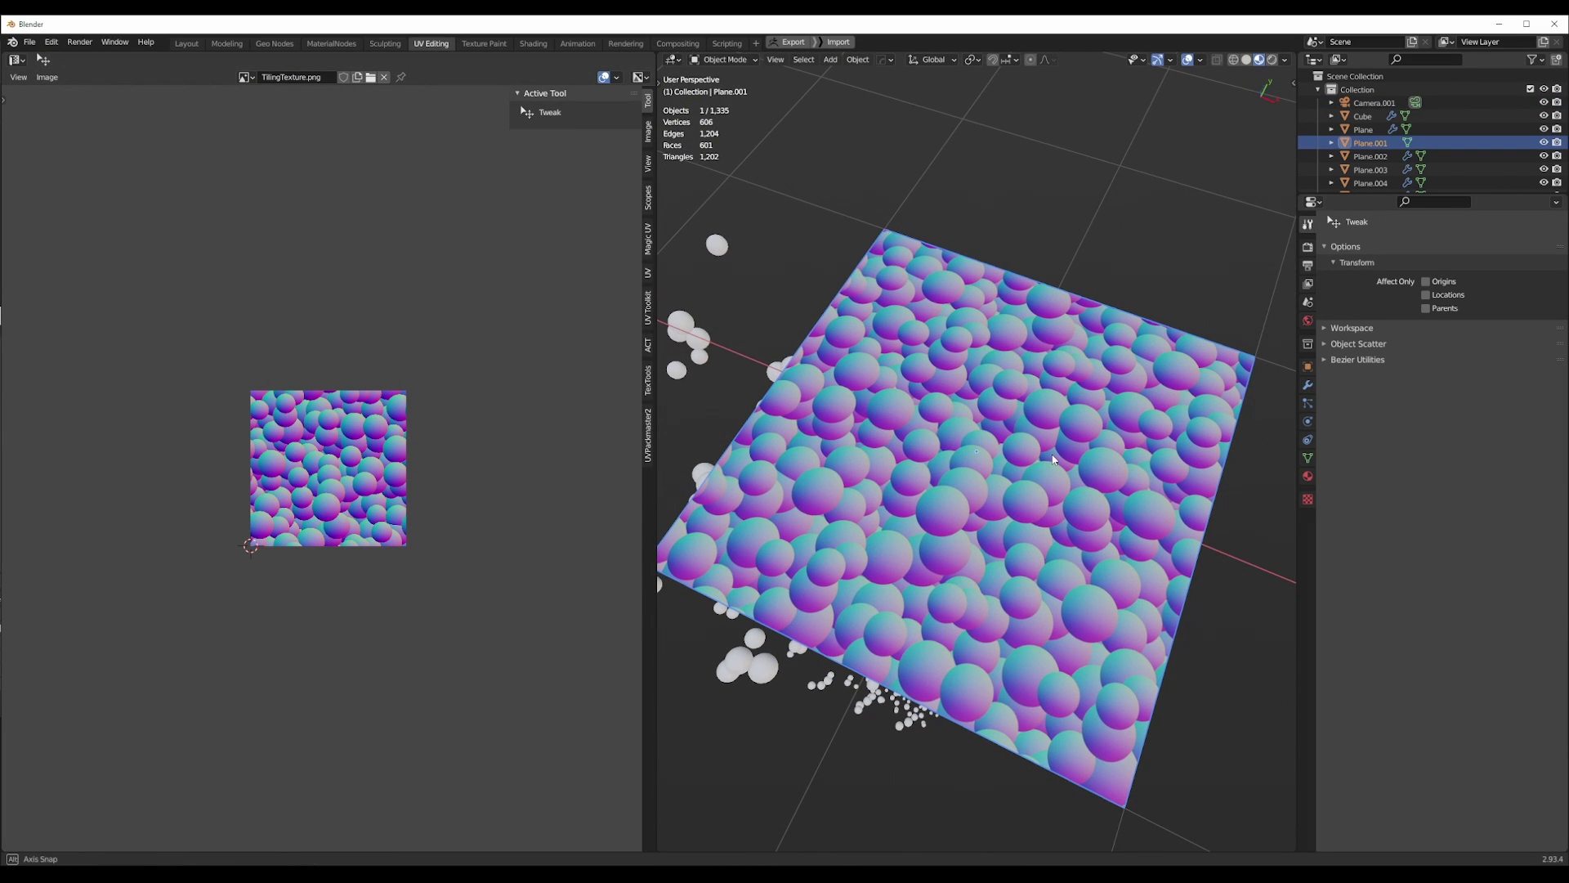
{"action": "scroll", "coordinate": [501, 490], "scroll_direction": "down", "scroll_amount": 1}
{"action": "scroll", "coordinate": [977, 464], "scroll_direction": "up", "scroll_amount": 2}
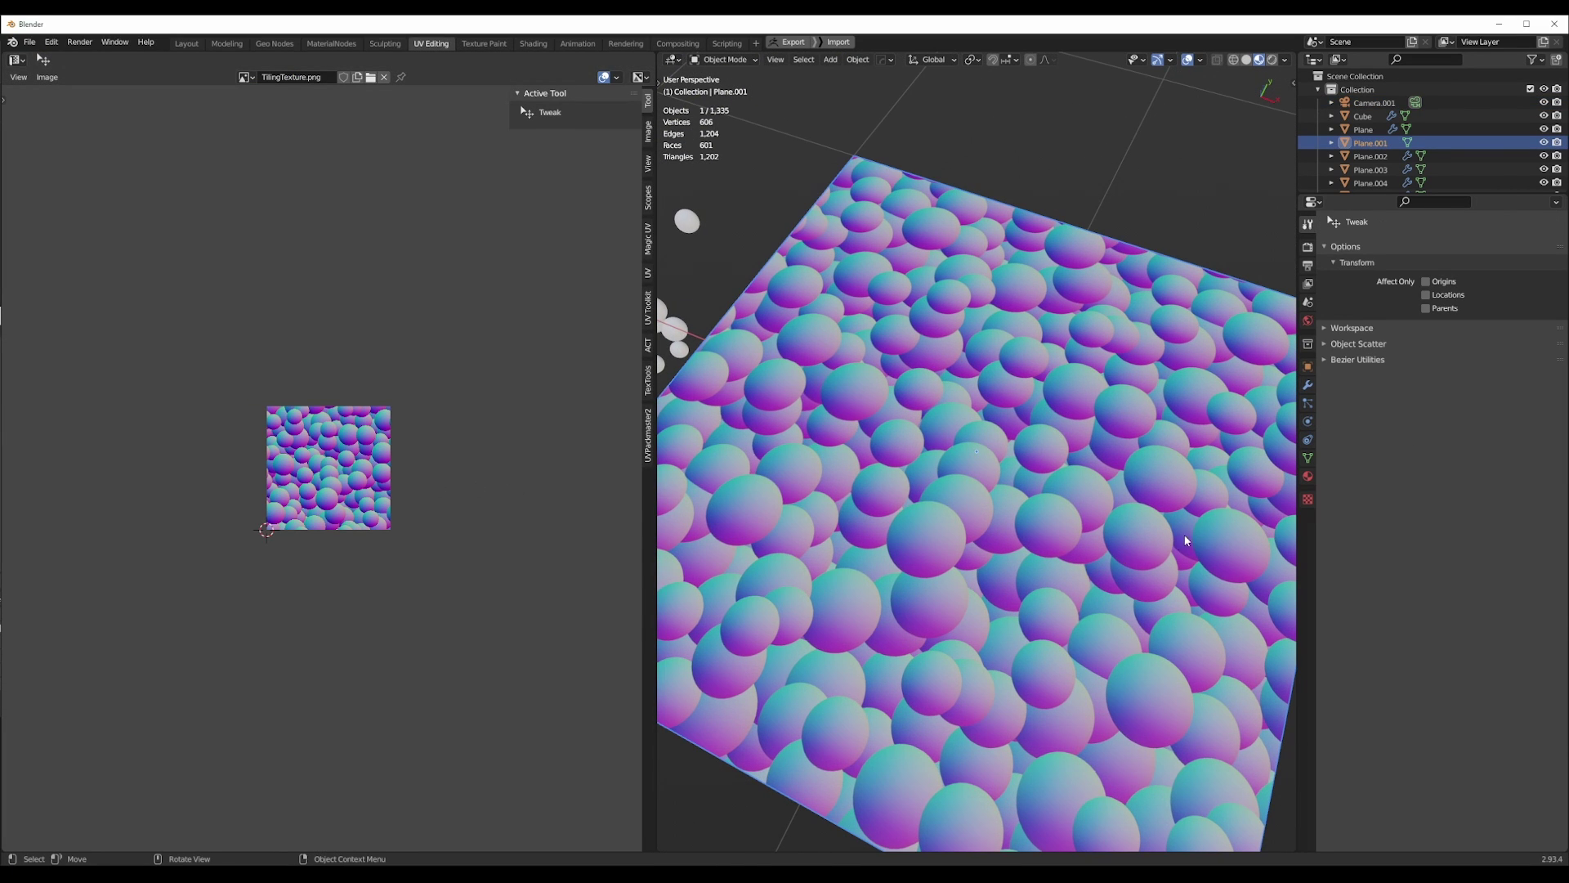
{"action": "middle_click_drag", "start_coordinate": [800, 508], "coordinate": [823, 522]}
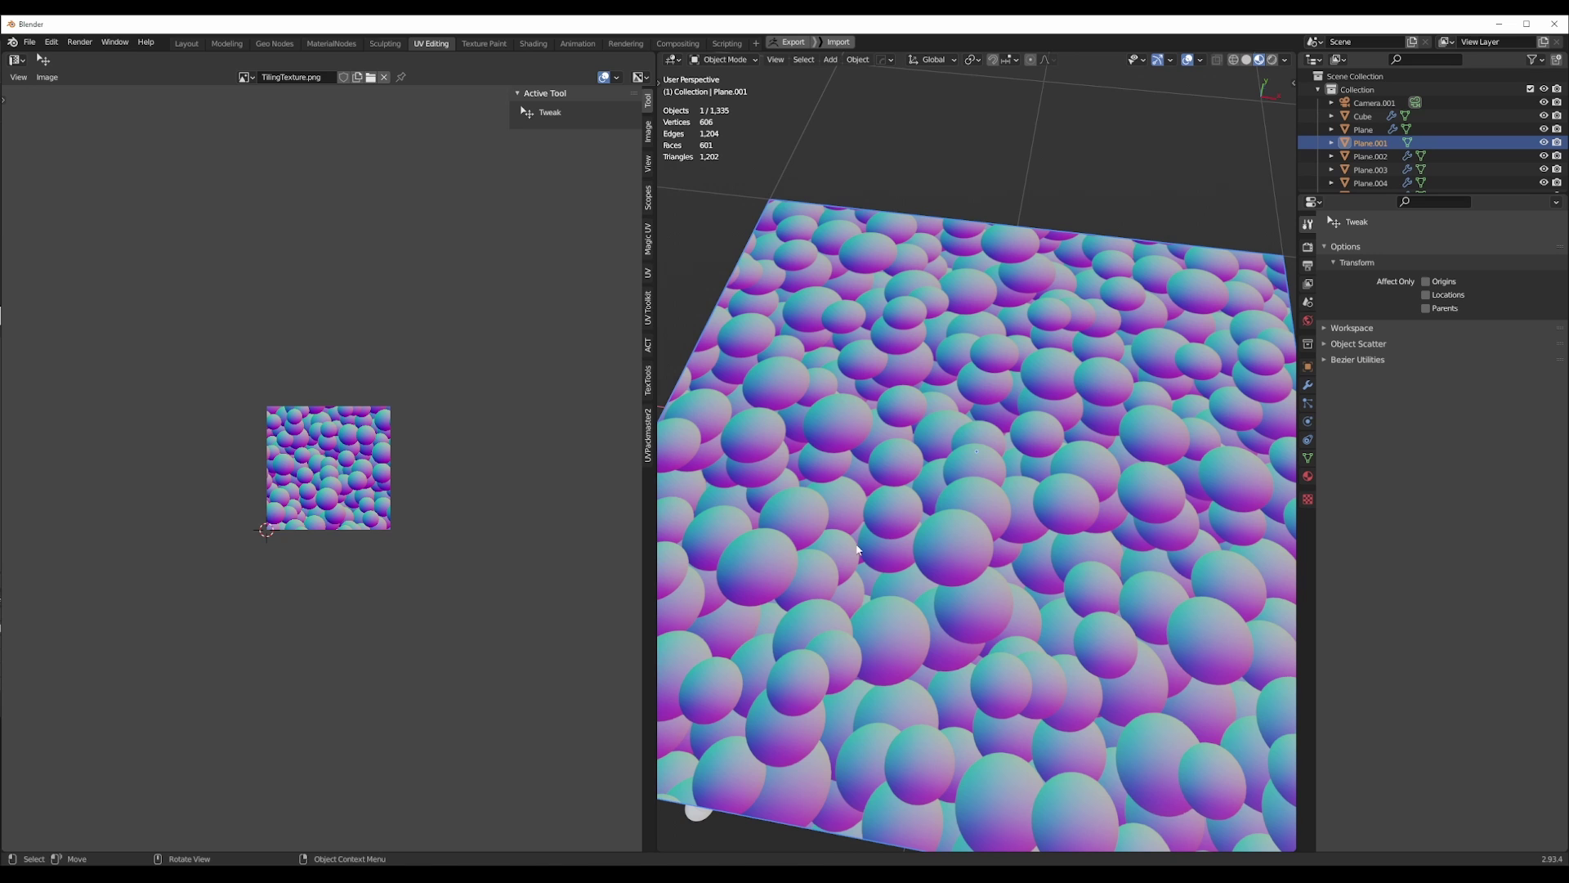
{"action": "scroll", "coordinate": [1155, 383], "scroll_direction": "down", "scroll_amount": 6}
{"action": "middle_click_drag", "start_coordinate": [1062, 384], "coordinate": [1024, 399]}
{"action": "scroll", "coordinate": [1061, 416], "scroll_direction": "up", "scroll_amount": 5}
{"action": "scroll", "coordinate": [1062, 416], "scroll_direction": "down", "scroll_amount": 4}
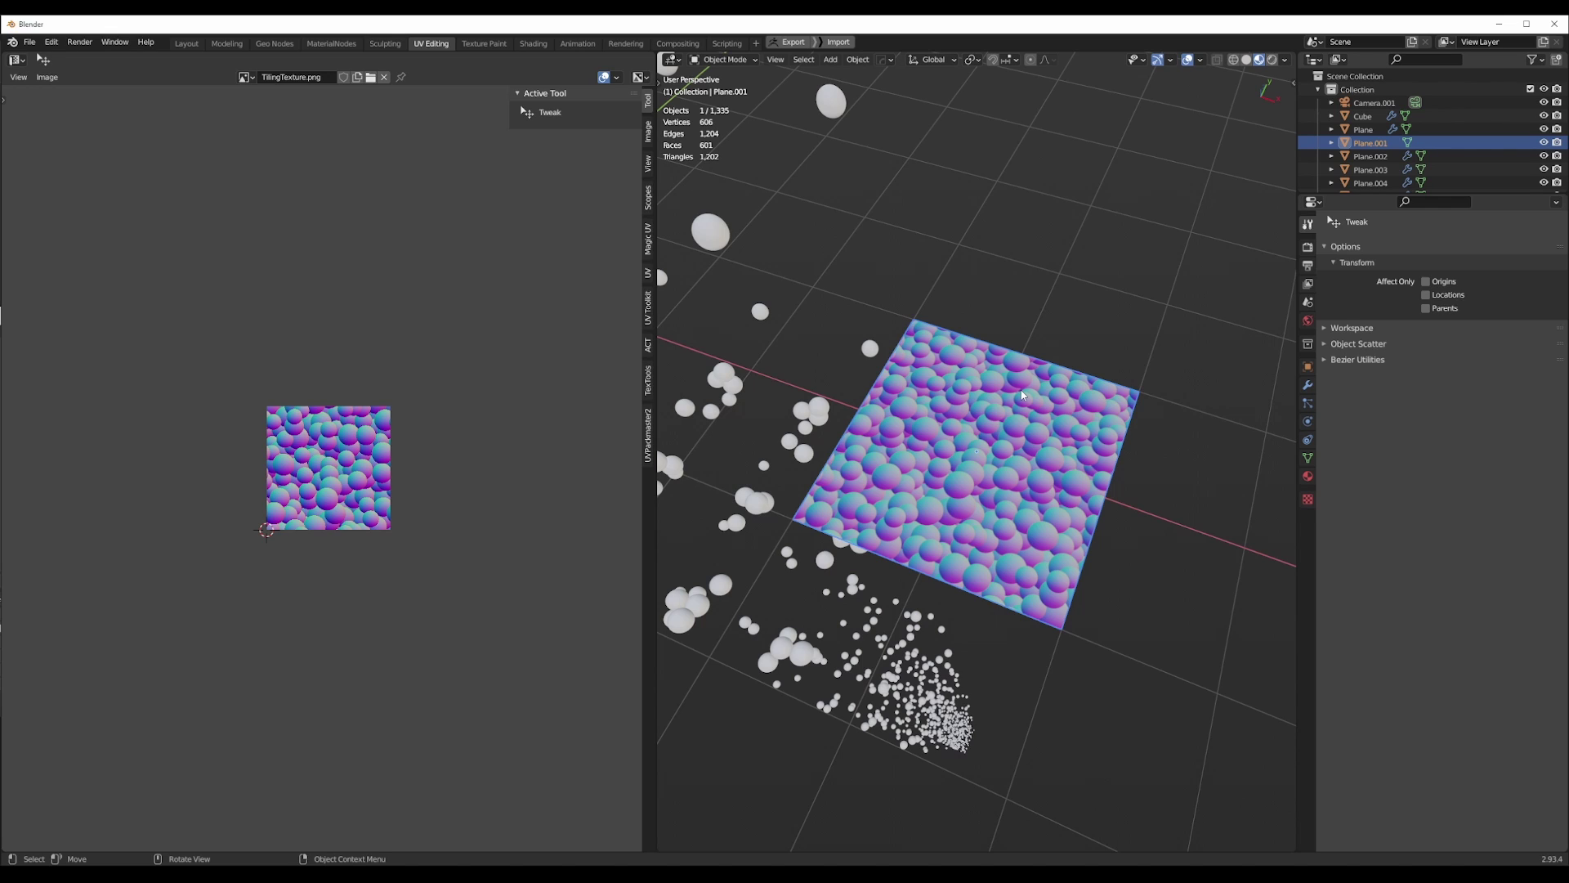
Frame Plane.001 in top orthographic view and examine the texture for seams and visible repetition.
{"action": "key", "text": "KP_7"}
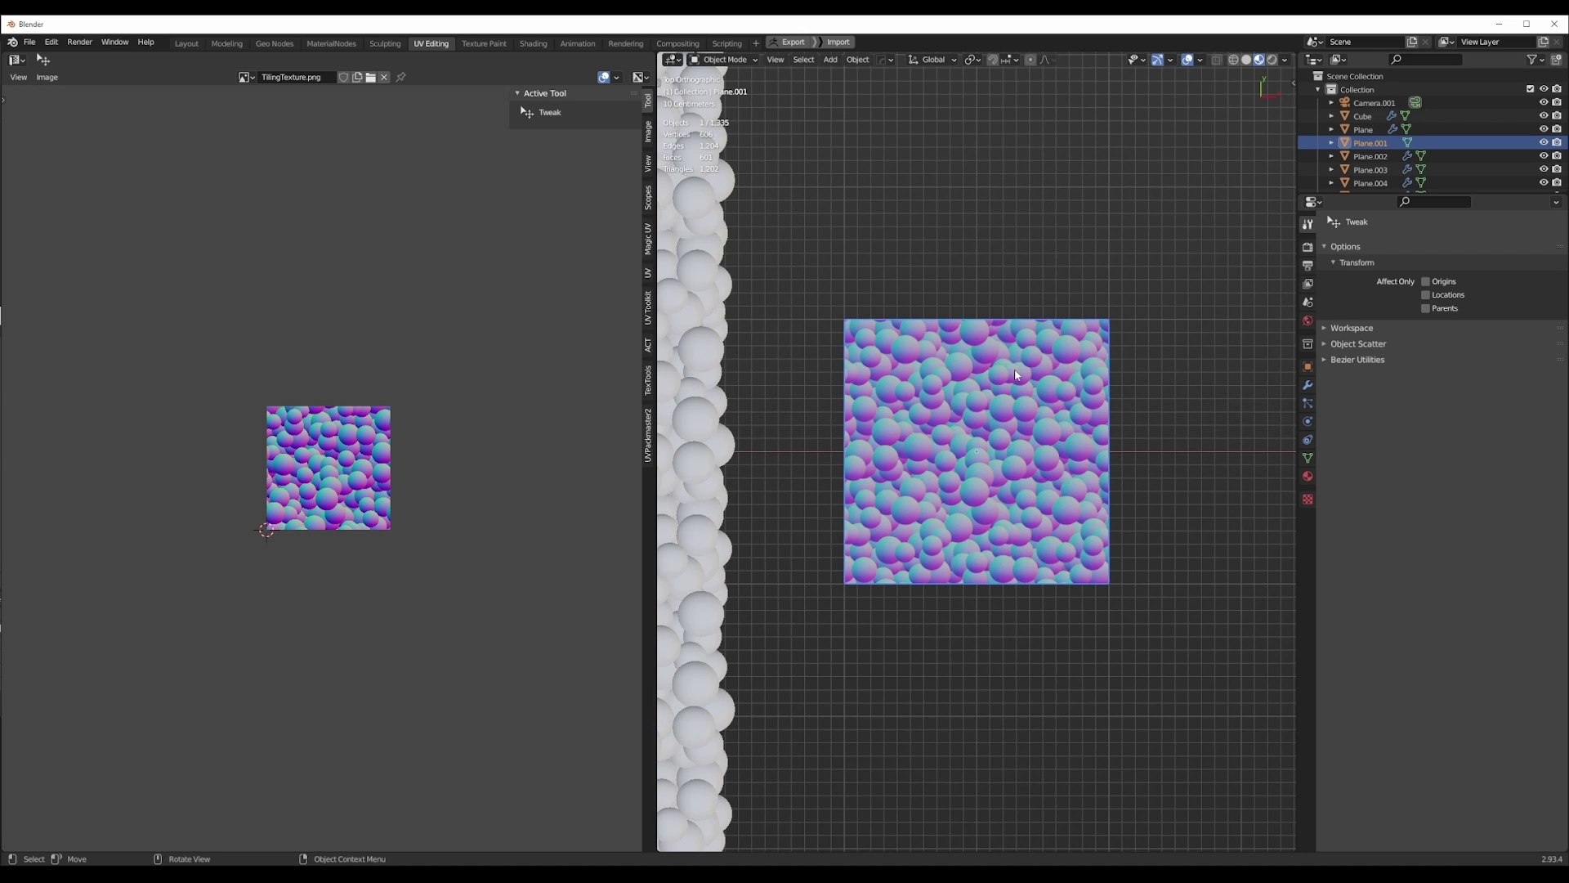
{"action": "key", "text": "KP_Decimal"}
{"action": "scroll", "coordinate": [977, 448], "scroll_direction": "down", "scroll_amount": 3}
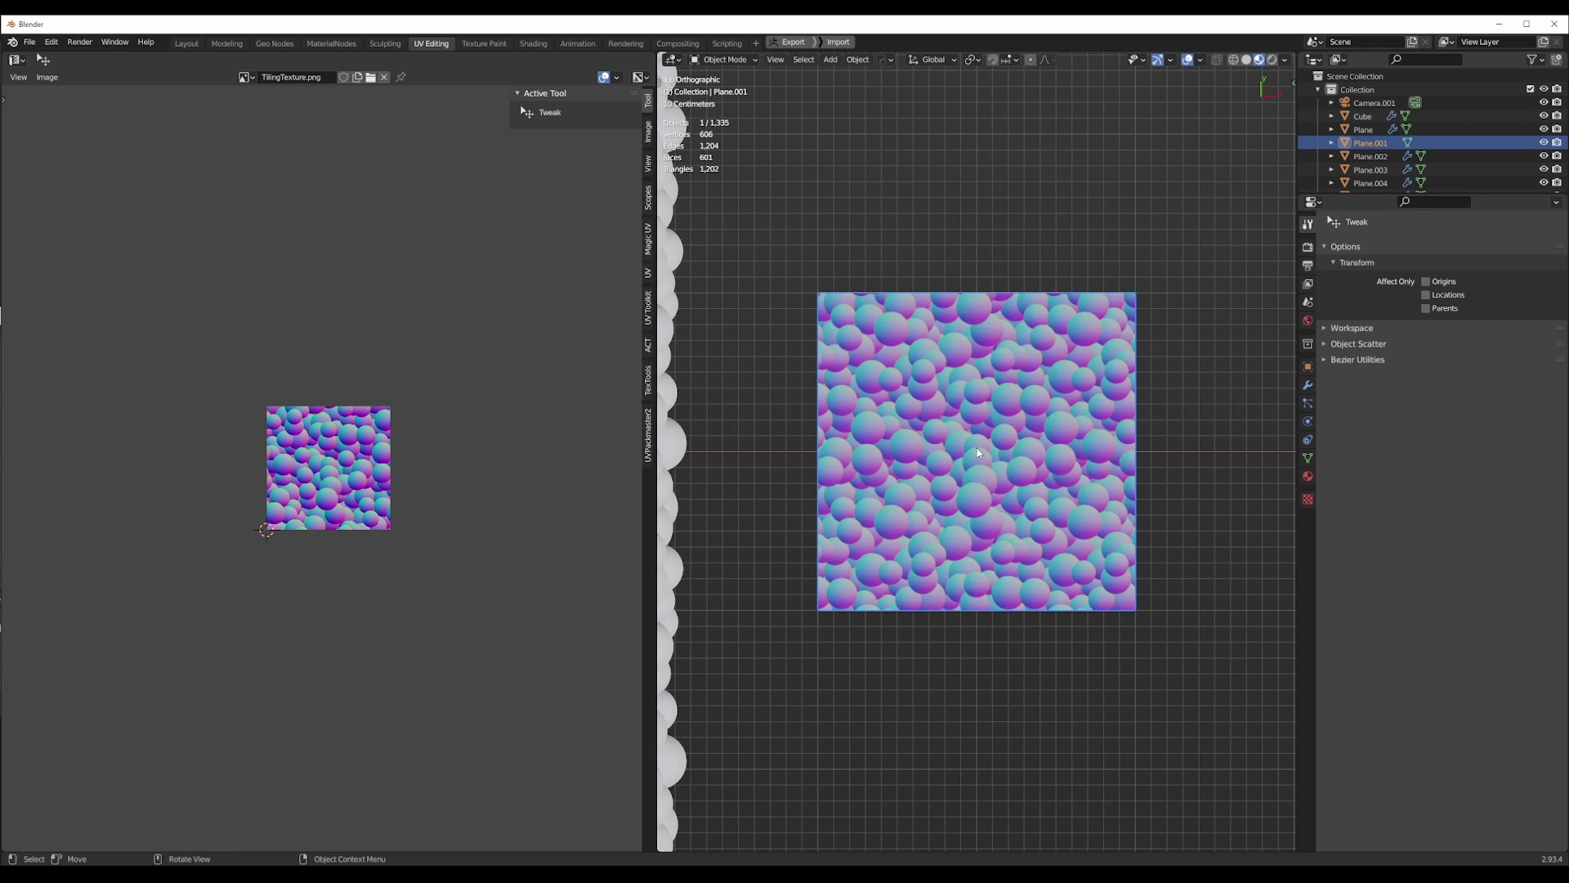
{"action": "scroll", "coordinate": [977, 448], "scroll_direction": "up", "scroll_amount": 2}
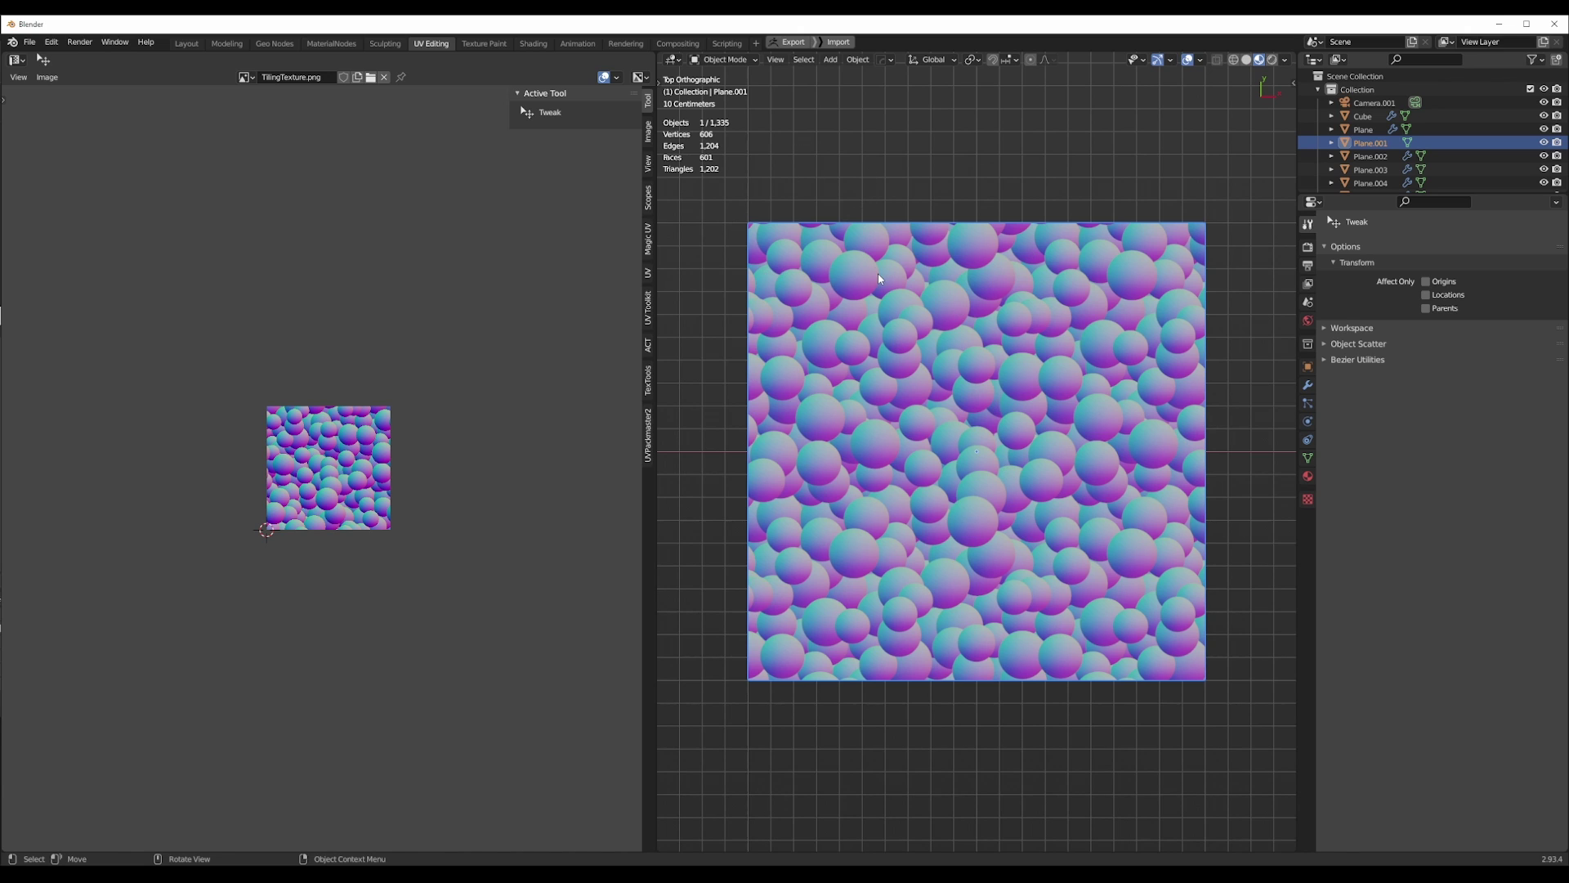
{"action": "scroll", "coordinate": [899, 290], "scroll_direction": "up", "scroll_amount": 1}
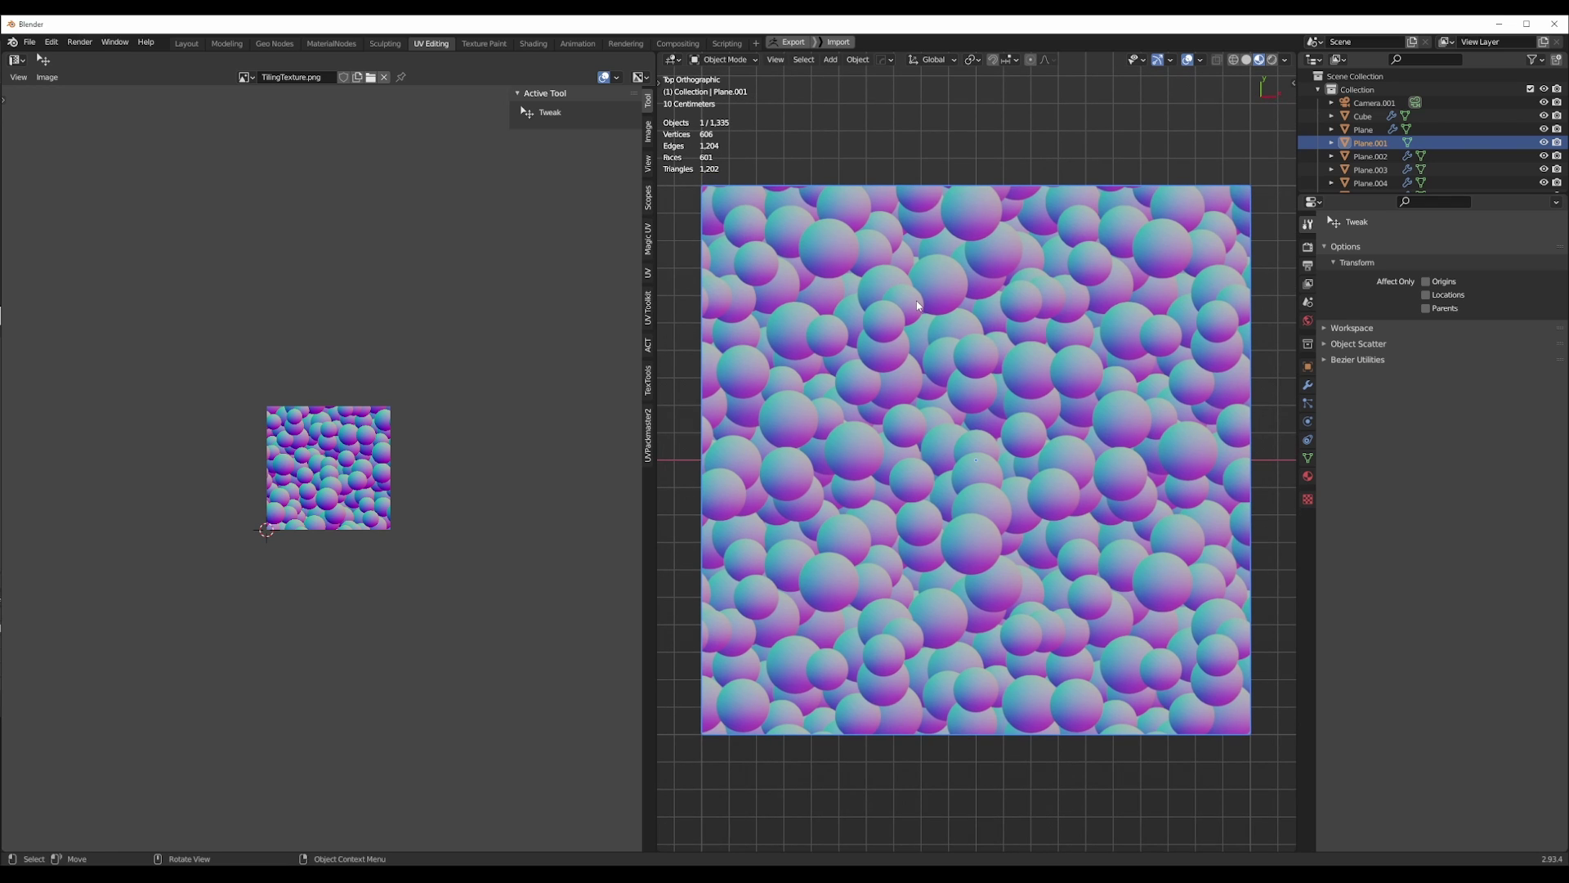
{"action": "middle_click_drag", "start_coordinate": [919, 306], "coordinate": [921, 317], "text": "shift"}
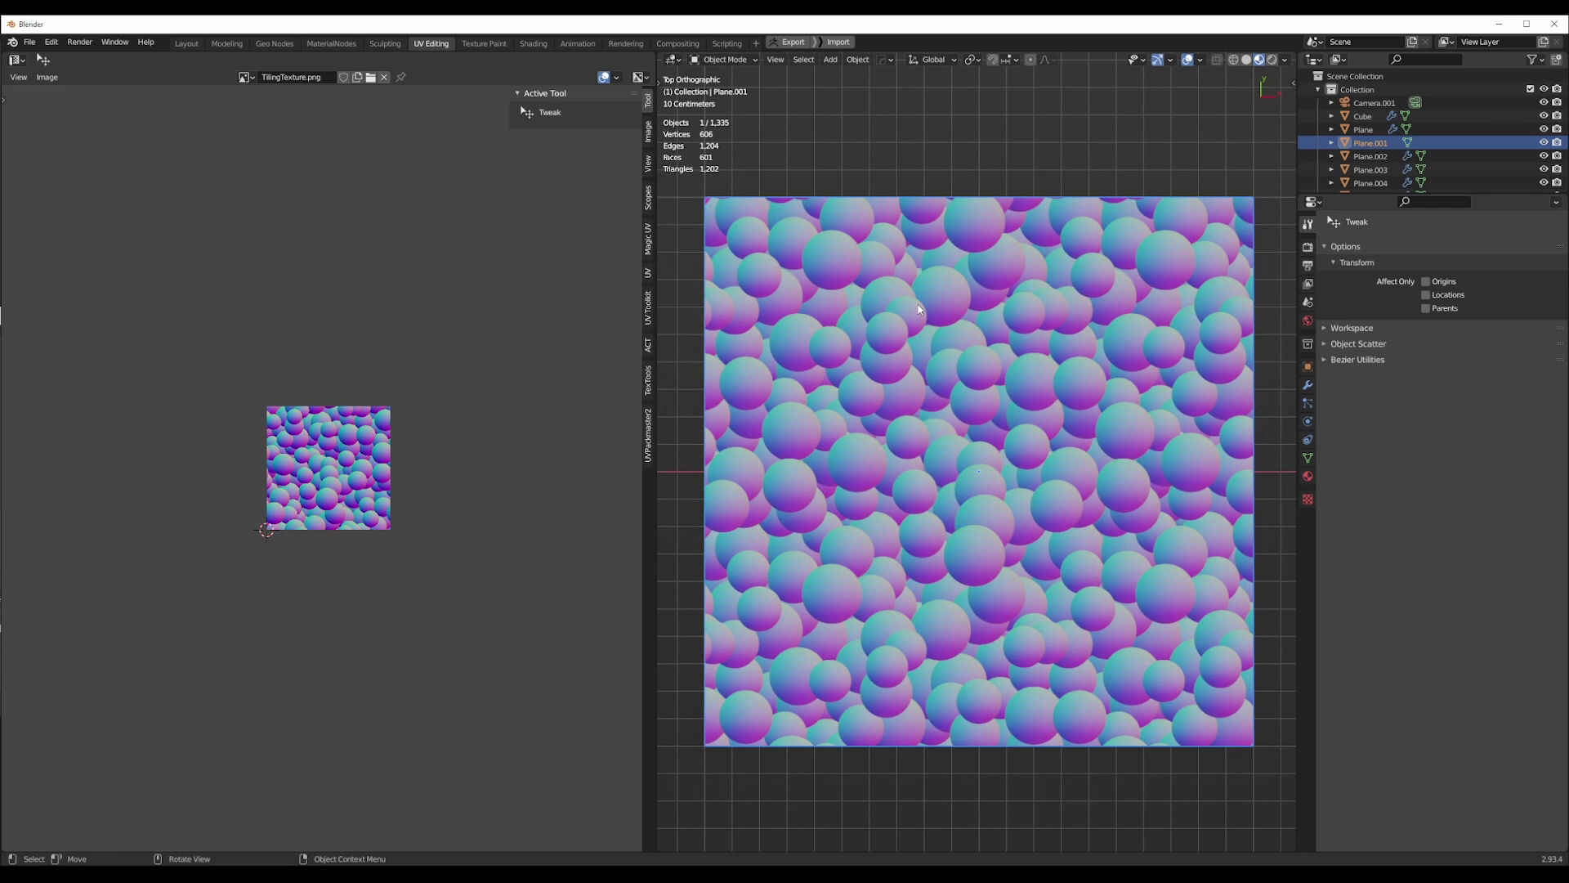
{"action": "scroll", "coordinate": [944, 375], "scroll_direction": "down", "scroll_amount": 4}
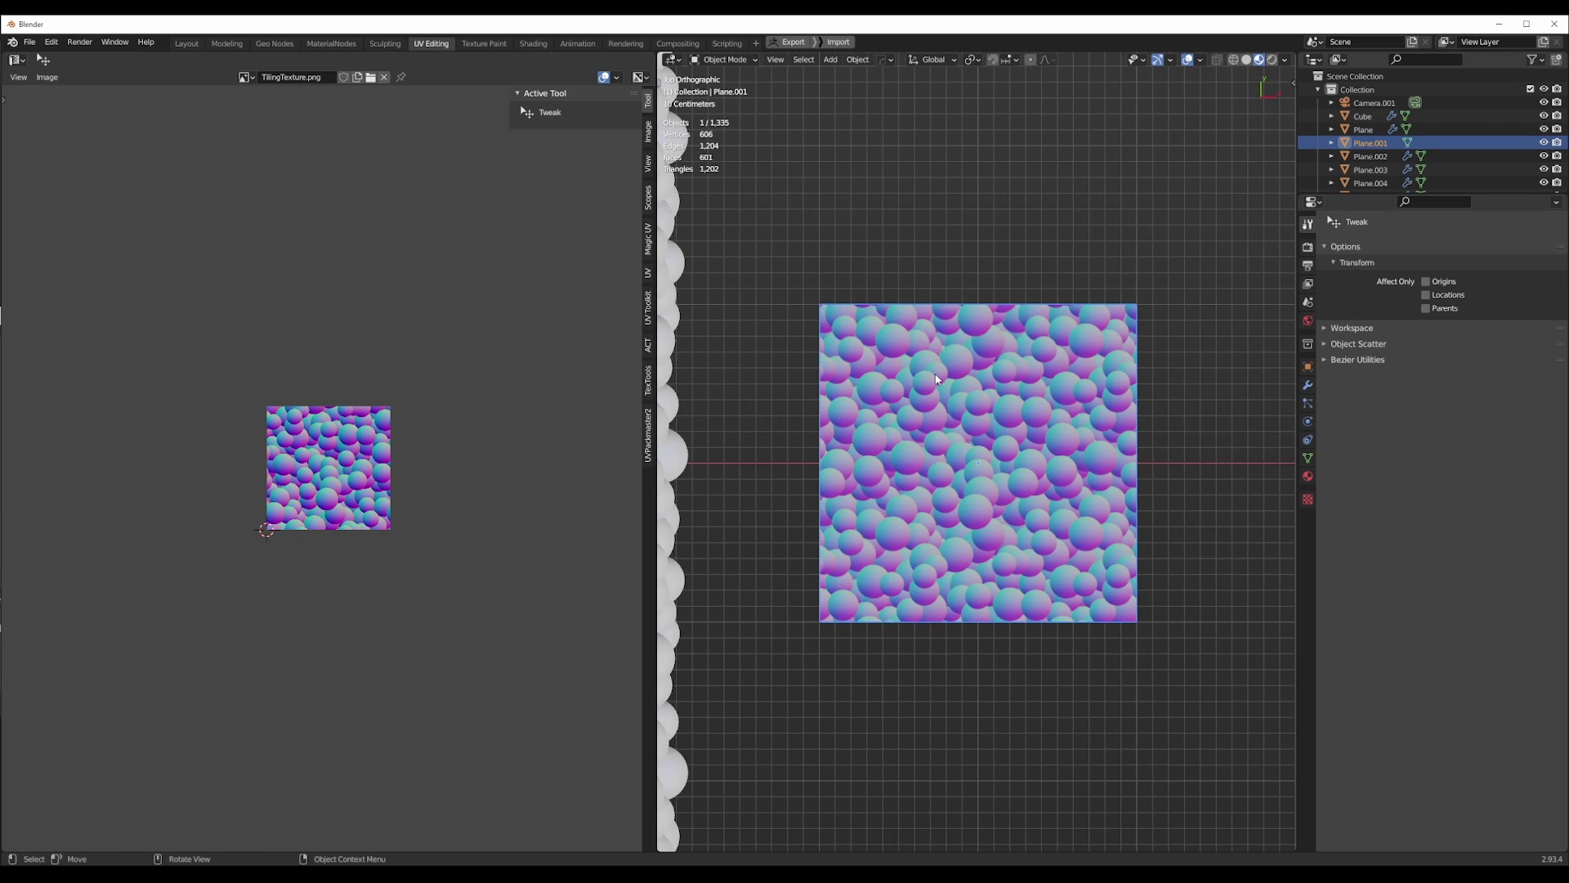
{"action": "scroll", "coordinate": [936, 375], "scroll_direction": "up", "scroll_amount": 4}
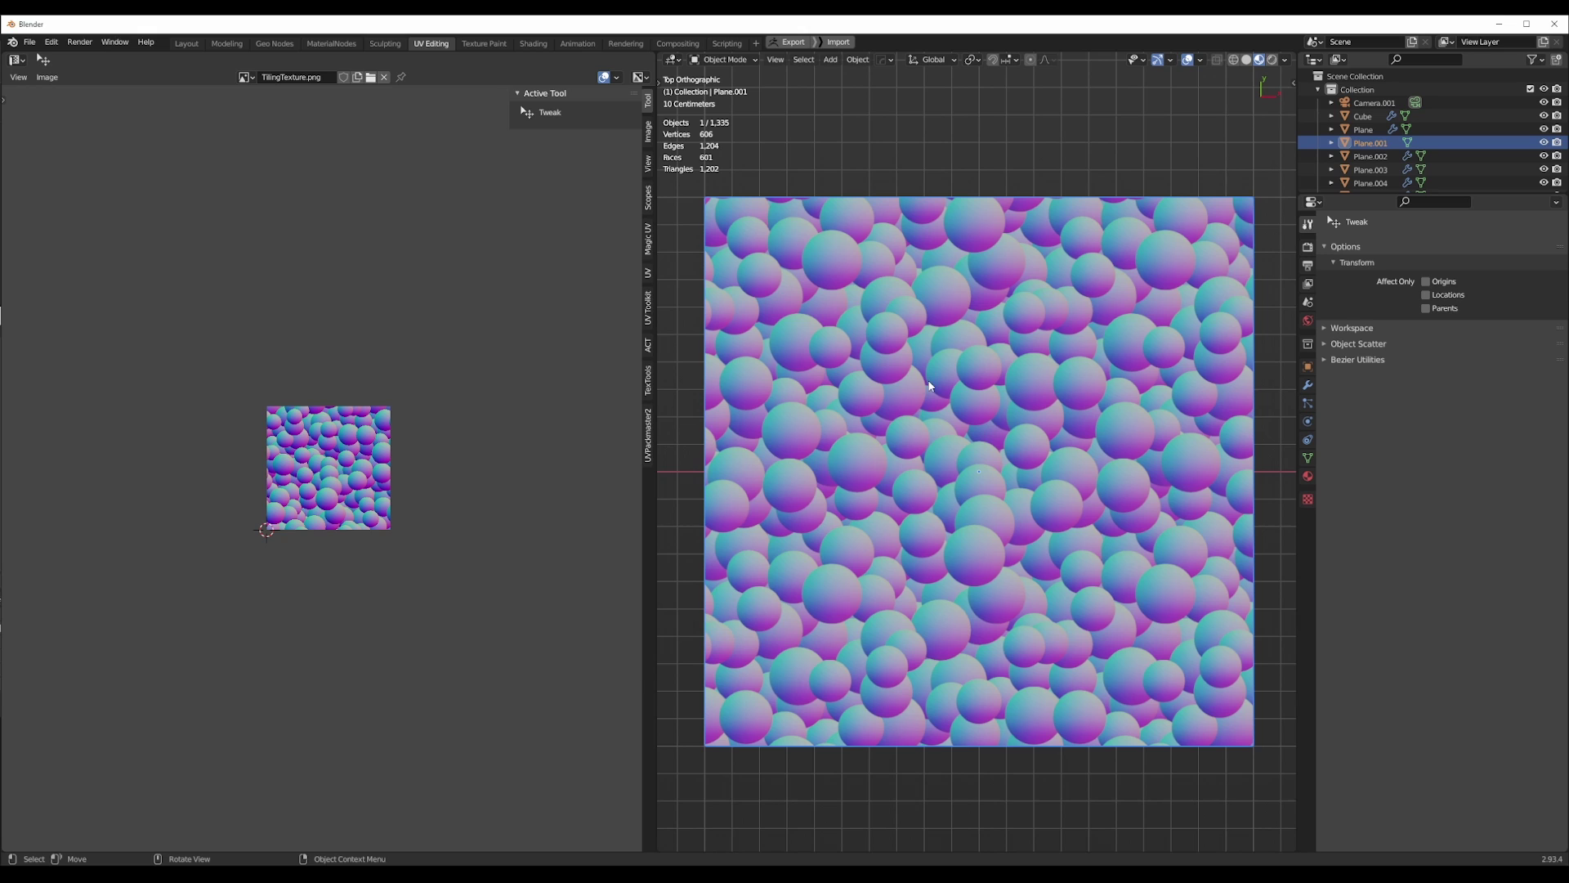
Examine the TilingTexture.png image up close beside the tiled plane.
{"action": "scroll", "coordinate": [418, 473], "scroll_direction": "up", "scroll_amount": 7}
{"action": "scroll", "coordinate": [419, 471], "scroll_direction": "down", "scroll_amount": 1}
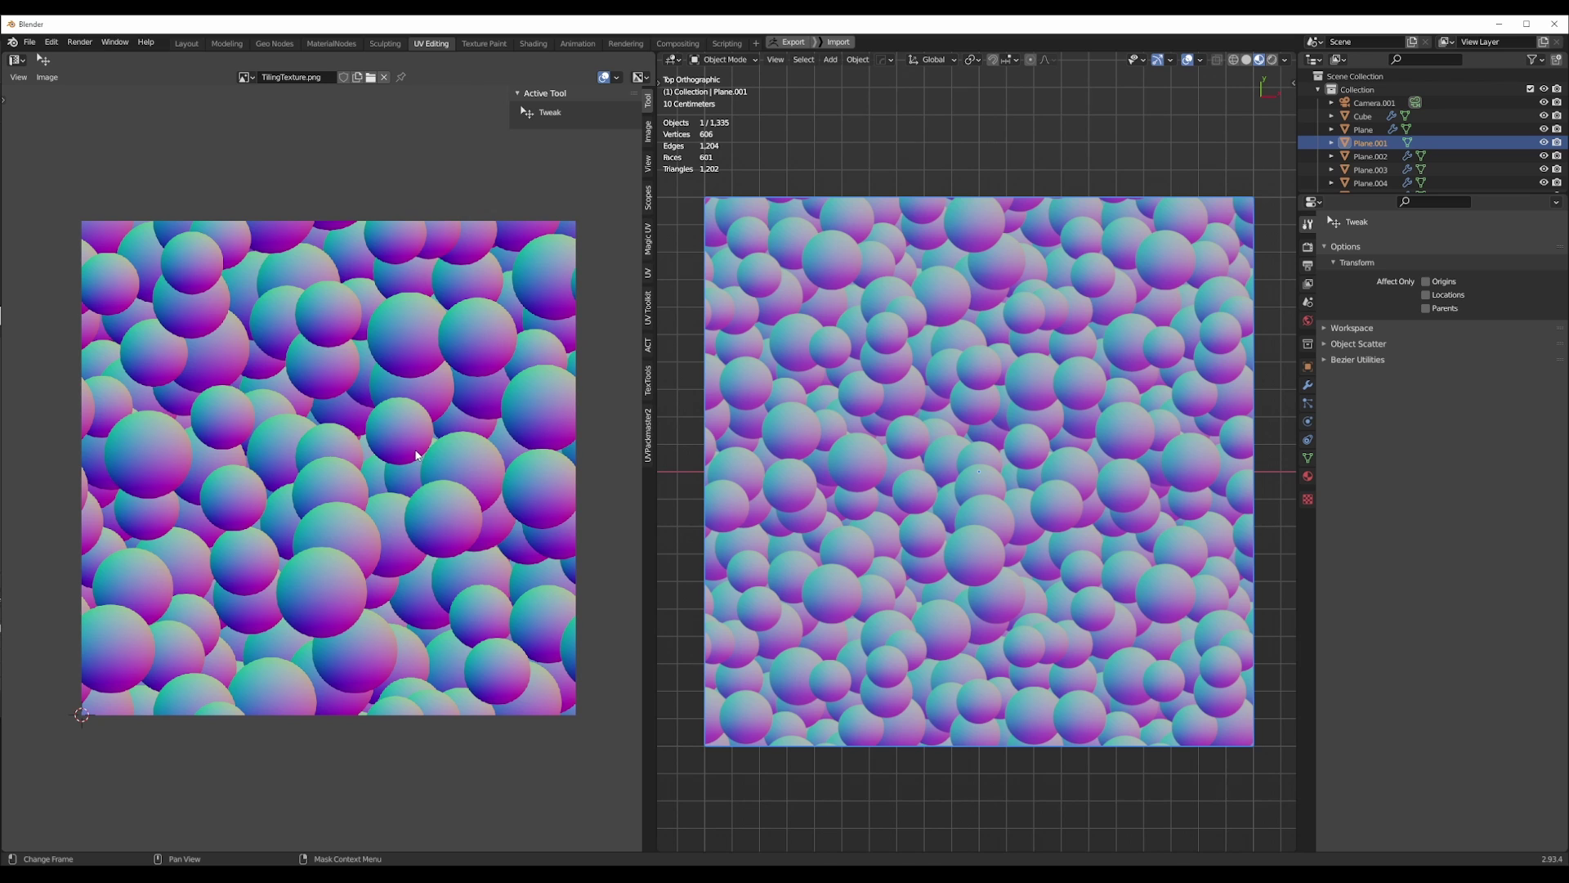
{"action": "scroll", "coordinate": [407, 449], "scroll_direction": "up", "scroll_amount": 1}
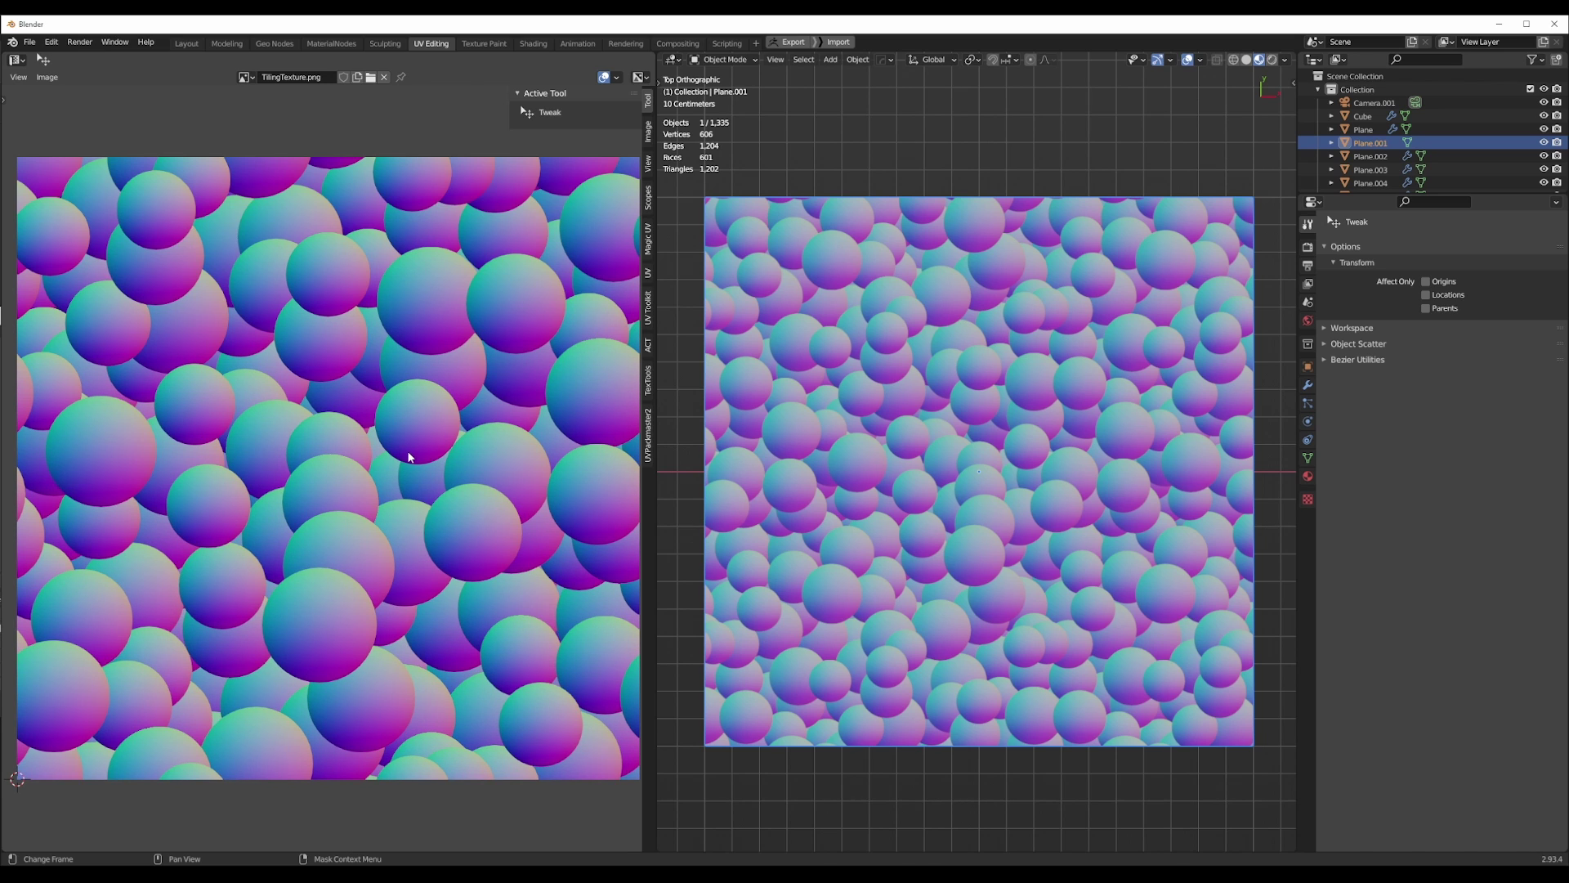
{"action": "scroll", "coordinate": [407, 450], "scroll_direction": "down", "scroll_amount": 1}
{"action": "scroll", "coordinate": [424, 472], "scroll_direction": "up", "scroll_amount": 1}
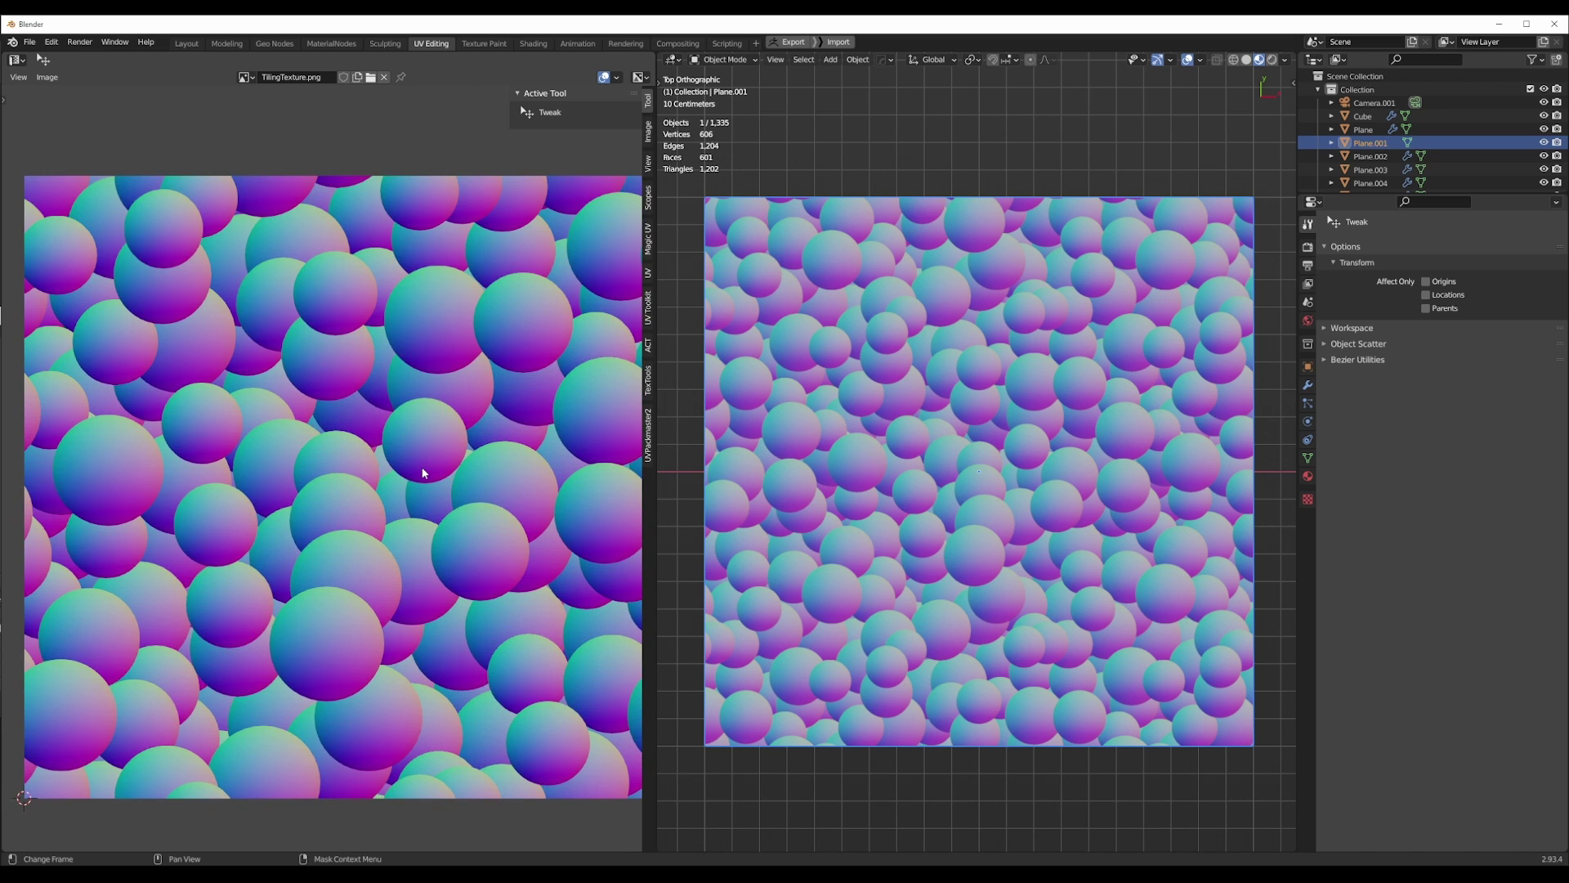
{"action": "scroll", "coordinate": [421, 473], "scroll_direction": "down", "scroll_amount": 1}
{"action": "middle_click_drag", "start_coordinate": [417, 467], "coordinate": [407, 467]}
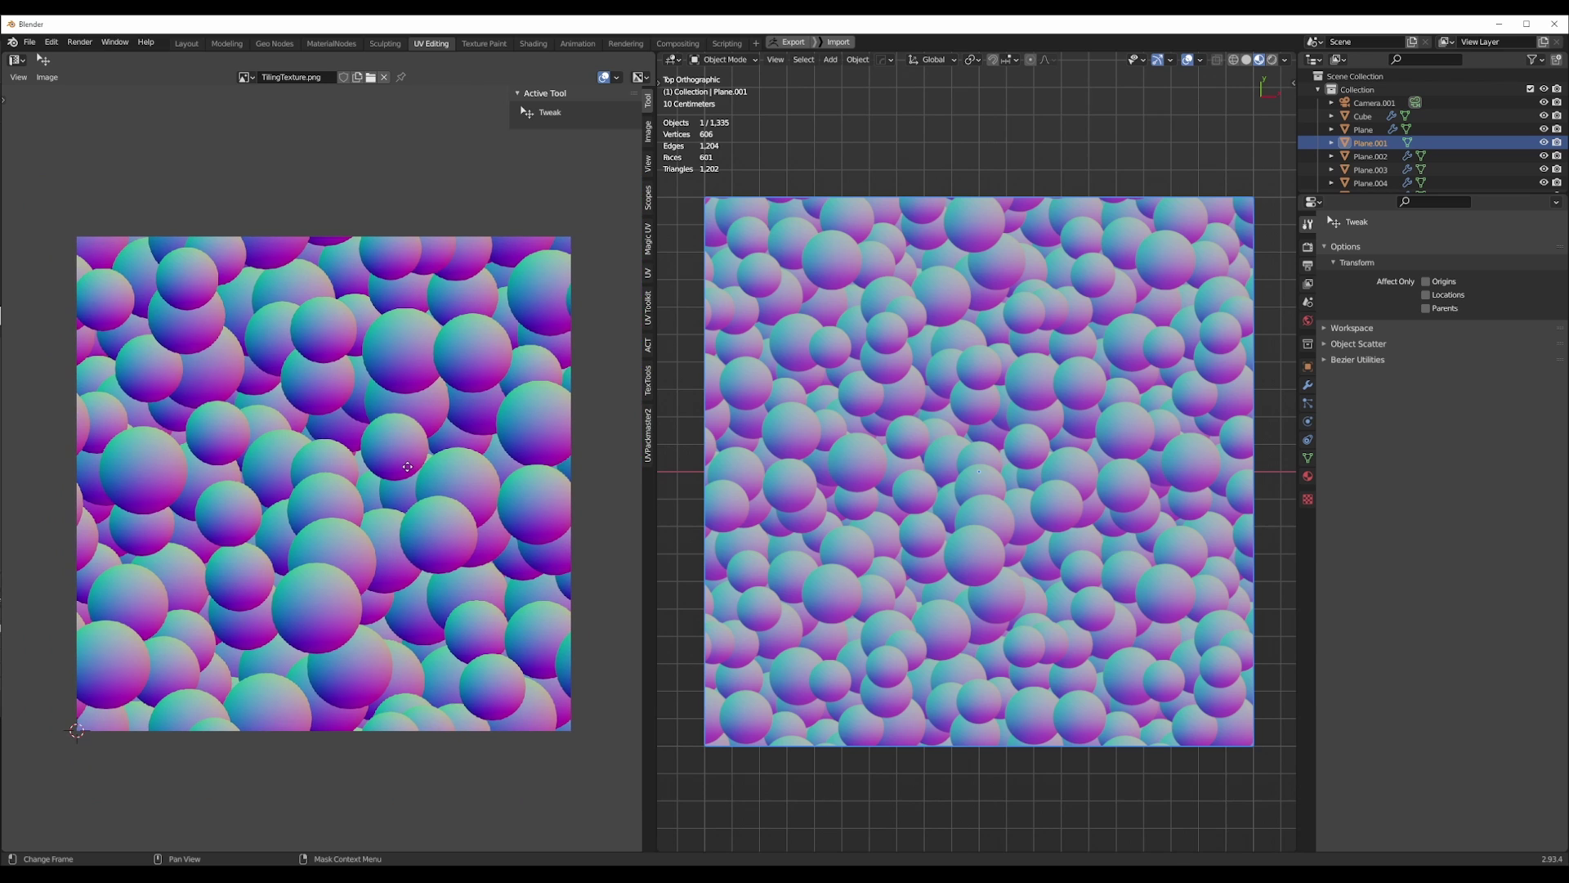